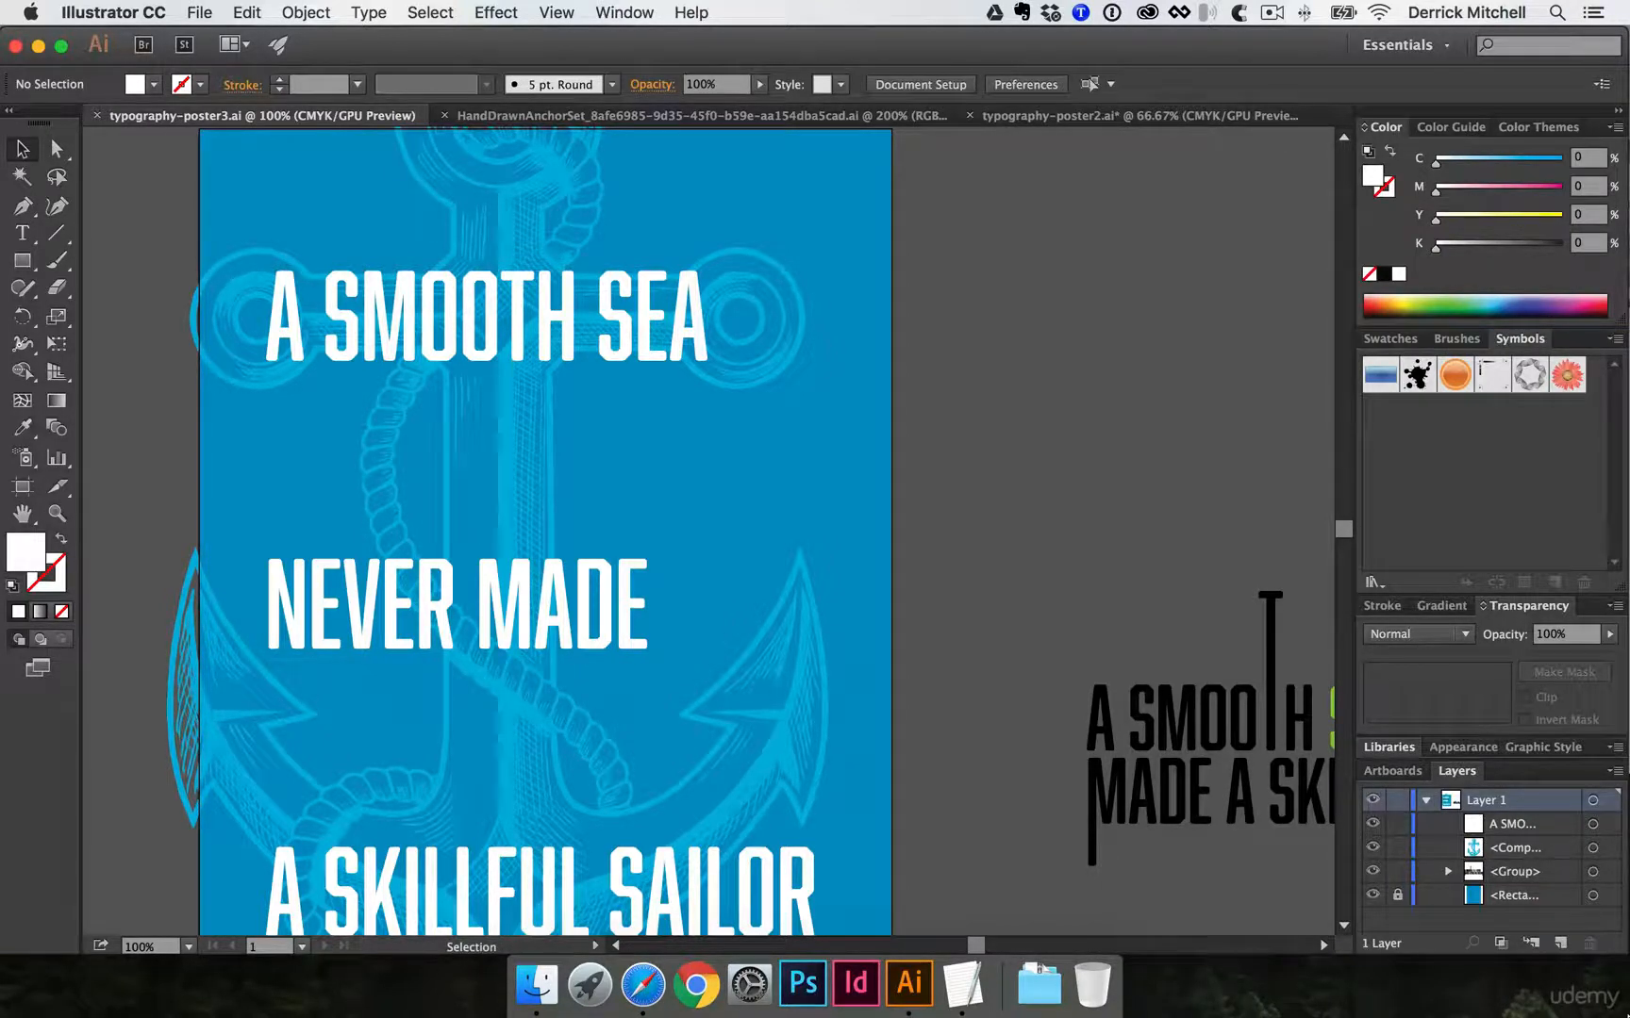
# - Select and copy all artwork of the dark anchor poster with the large "NEVER" and light-blue waves in typography-poster2.ai
pyautogui.click(1092, 116)
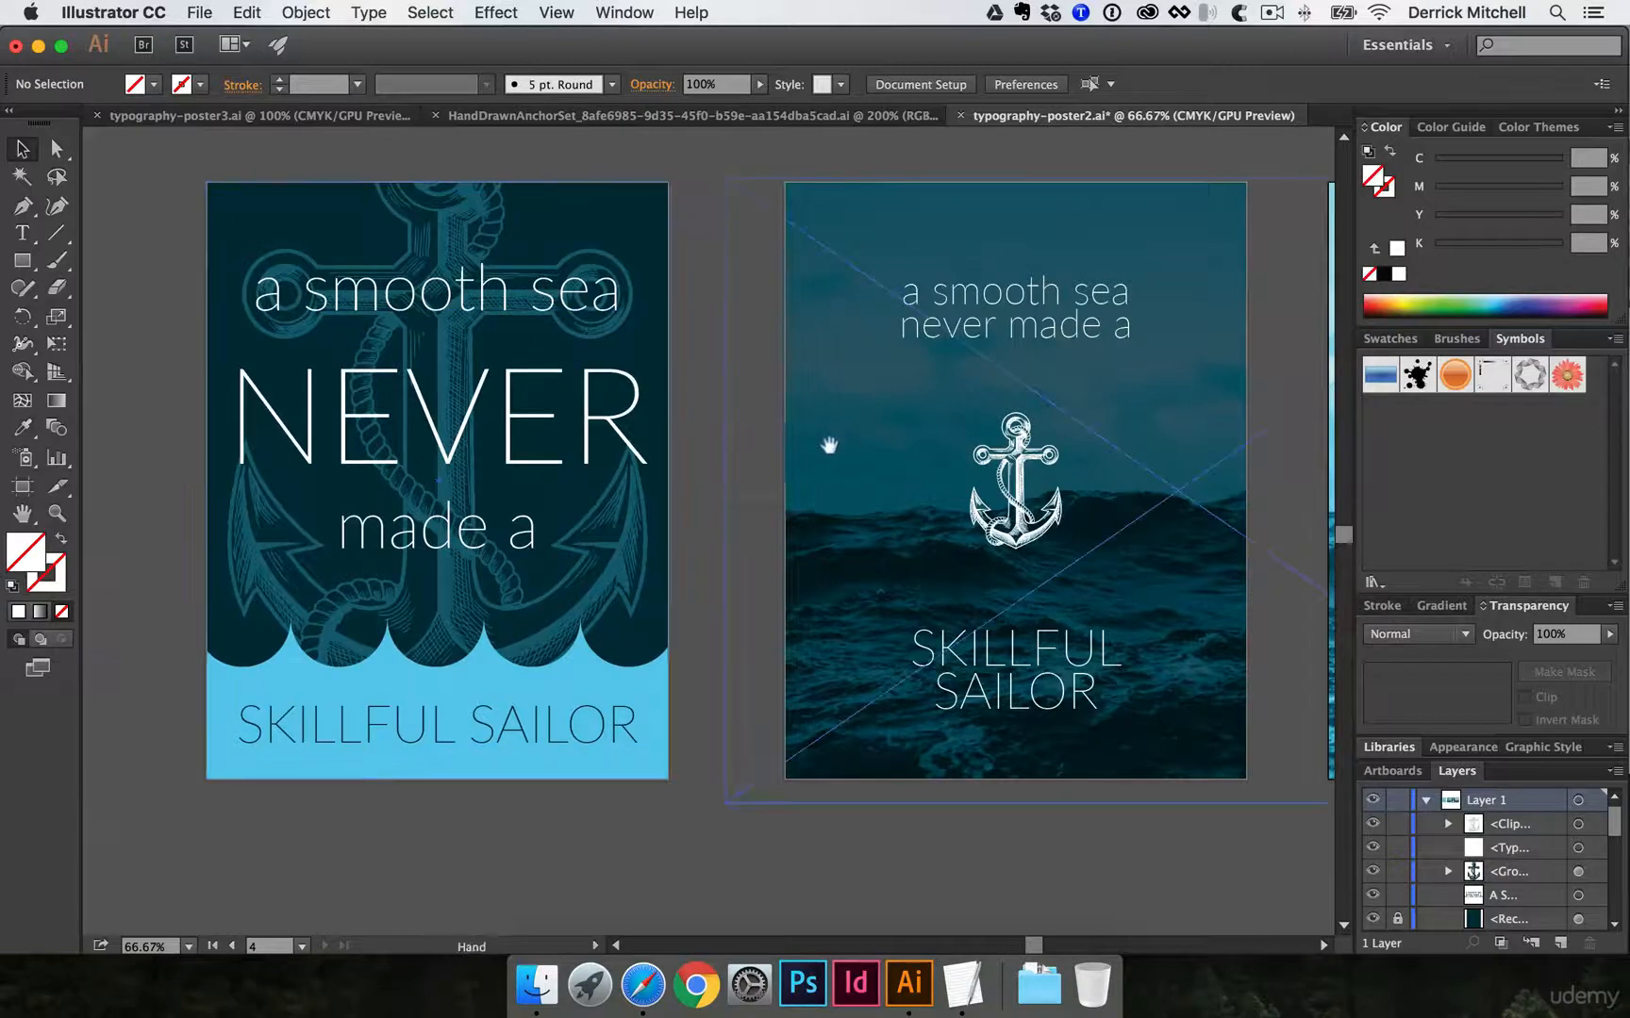
pyautogui.moveTo(829, 447); pyautogui.dragTo(484, 436)
pyautogui.moveTo(946, 484); pyautogui.dragTo(652, 504)
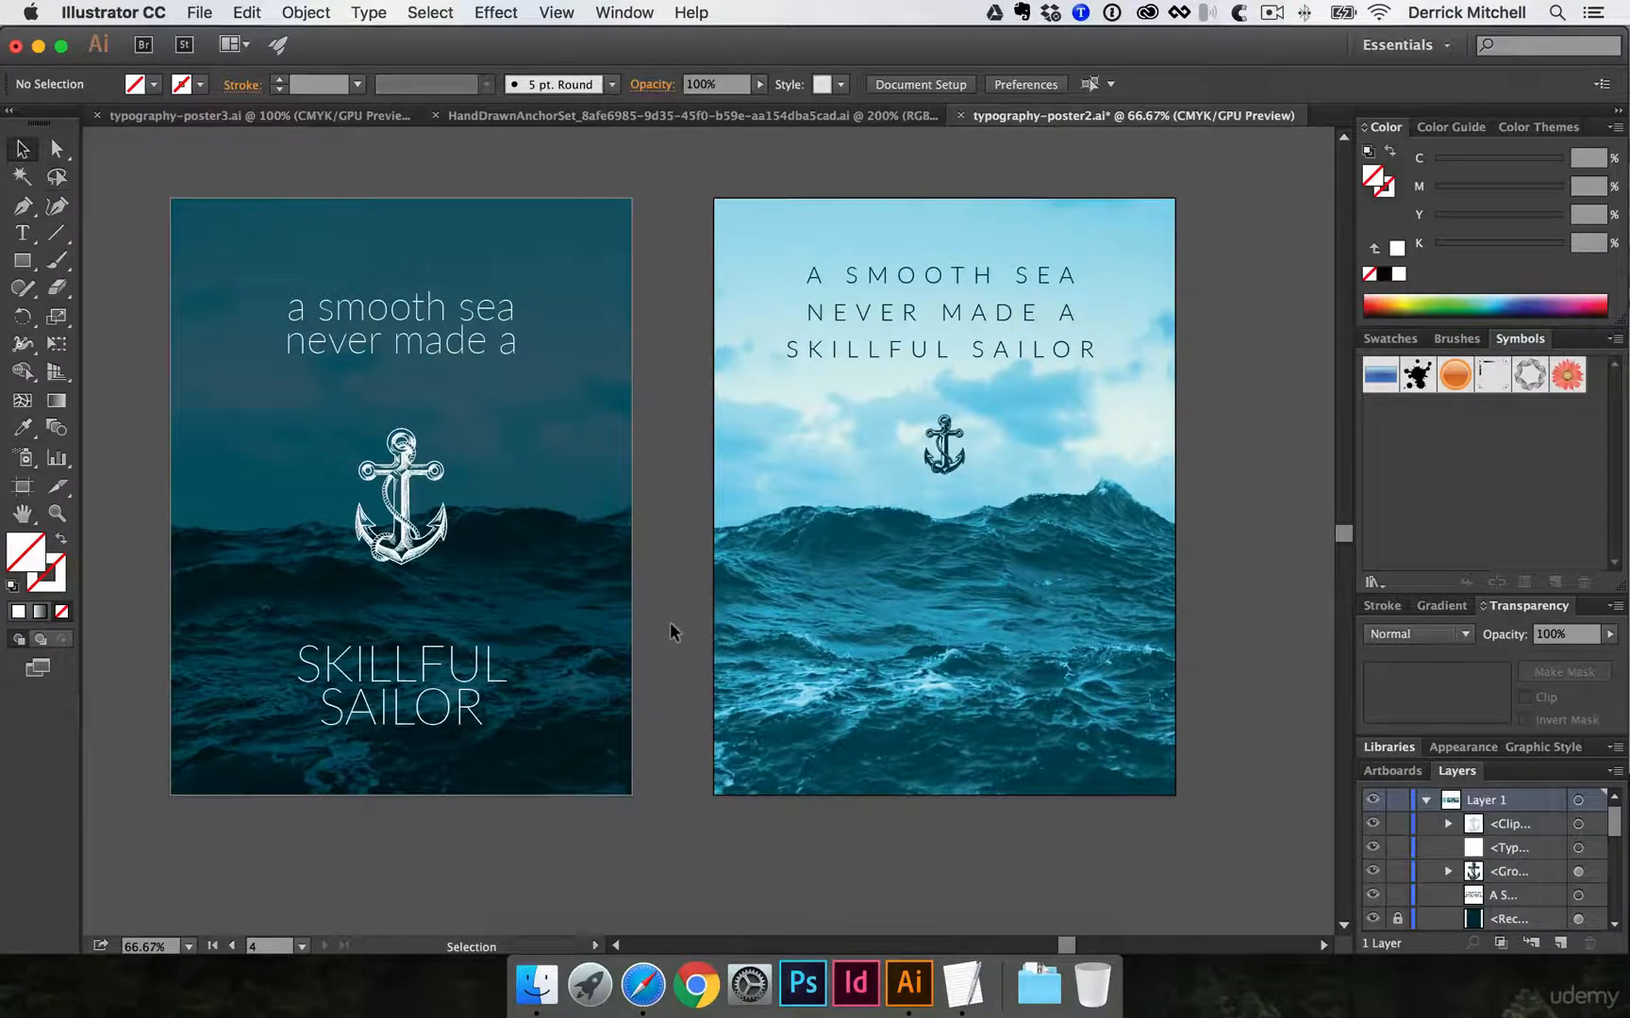
pyautogui.moveTo(284, 546); pyautogui.dragTo(921, 581)
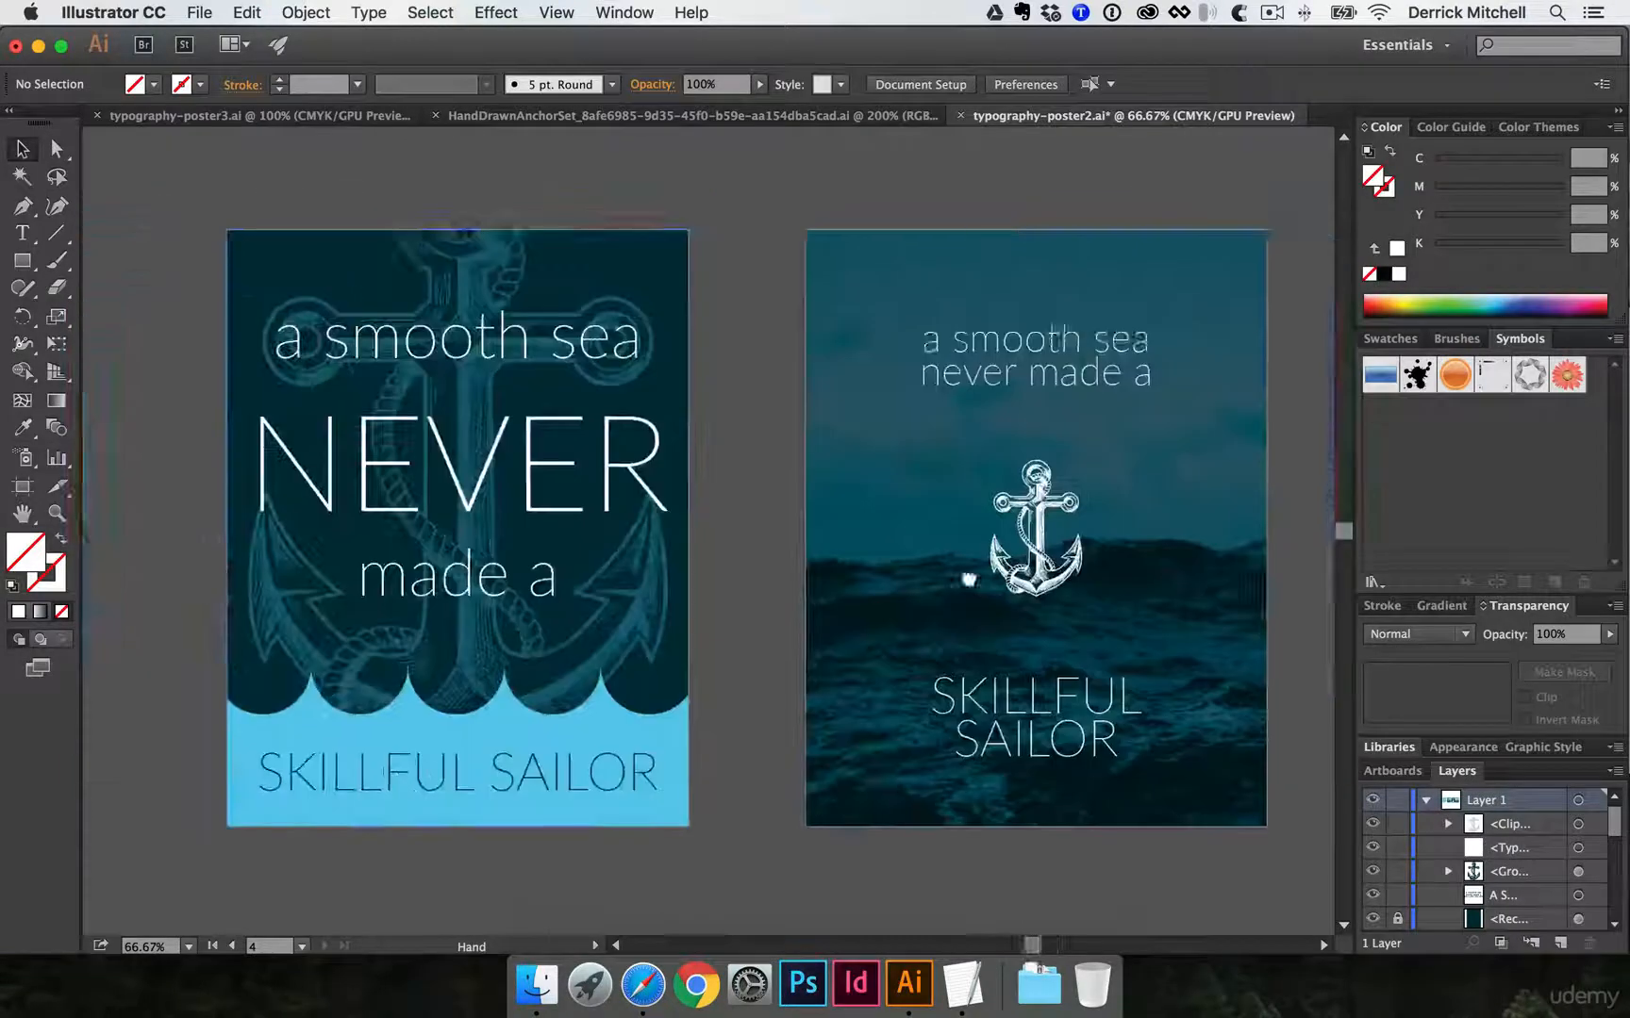
pyautogui.moveTo(459, 531); pyautogui.dragTo(452, 491)
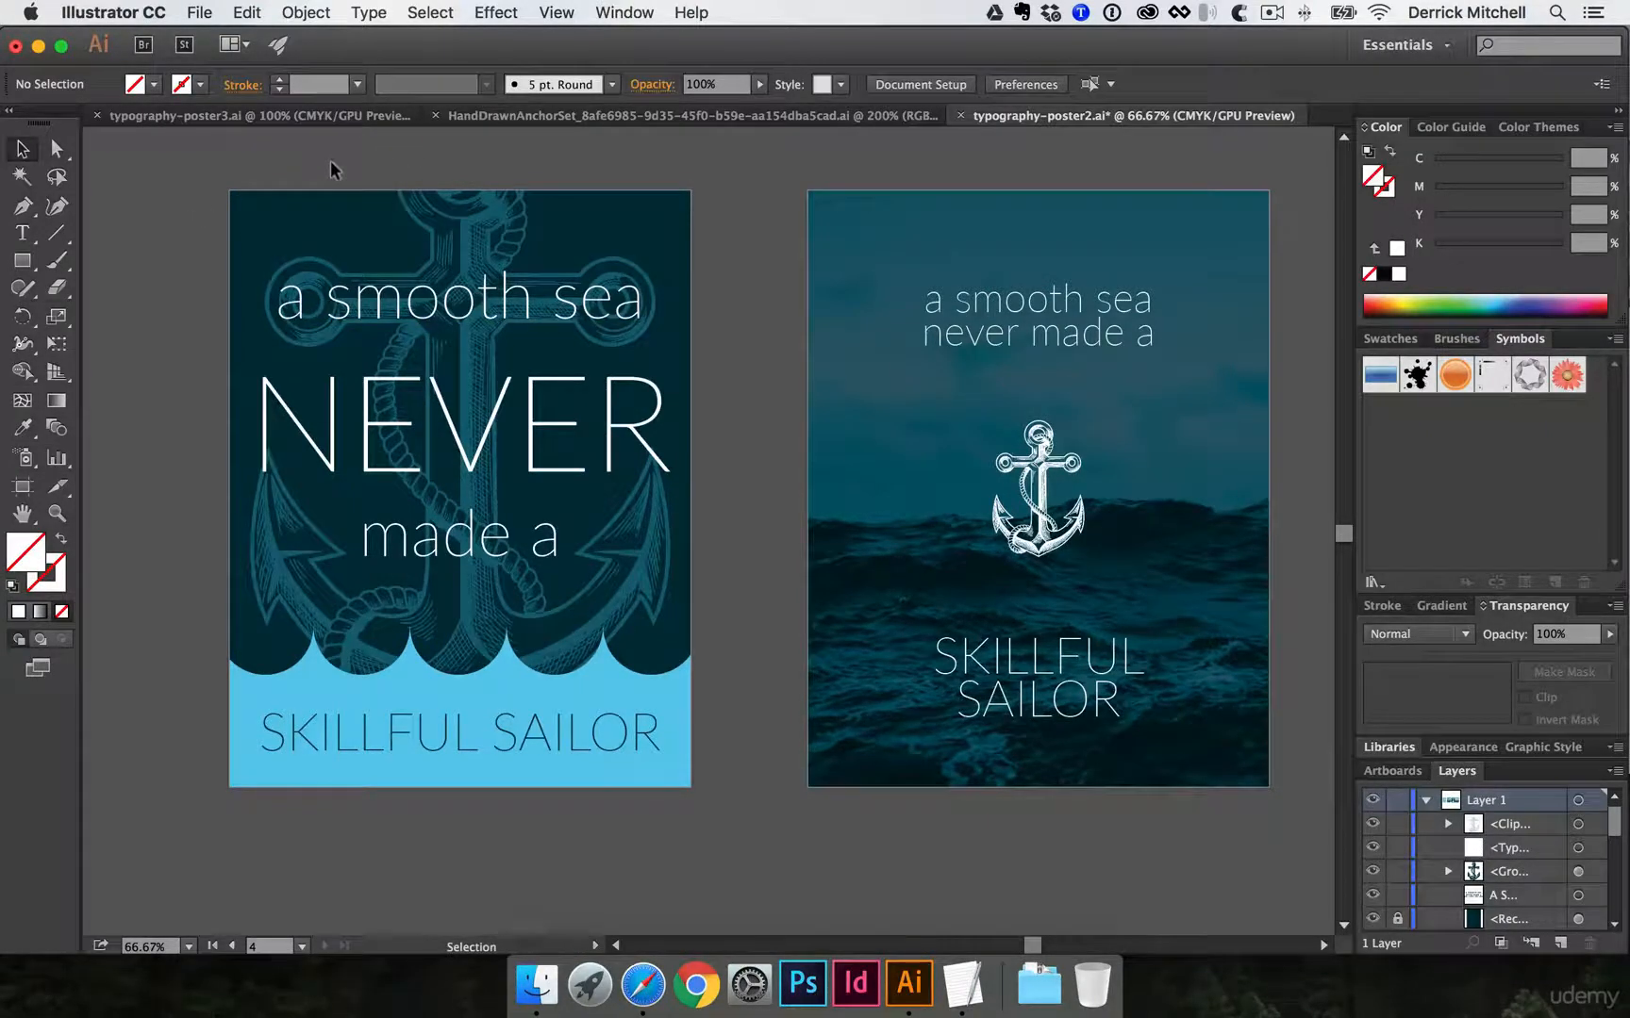
pyautogui.moveTo(635, 705); pyautogui.dragTo(702, 756)
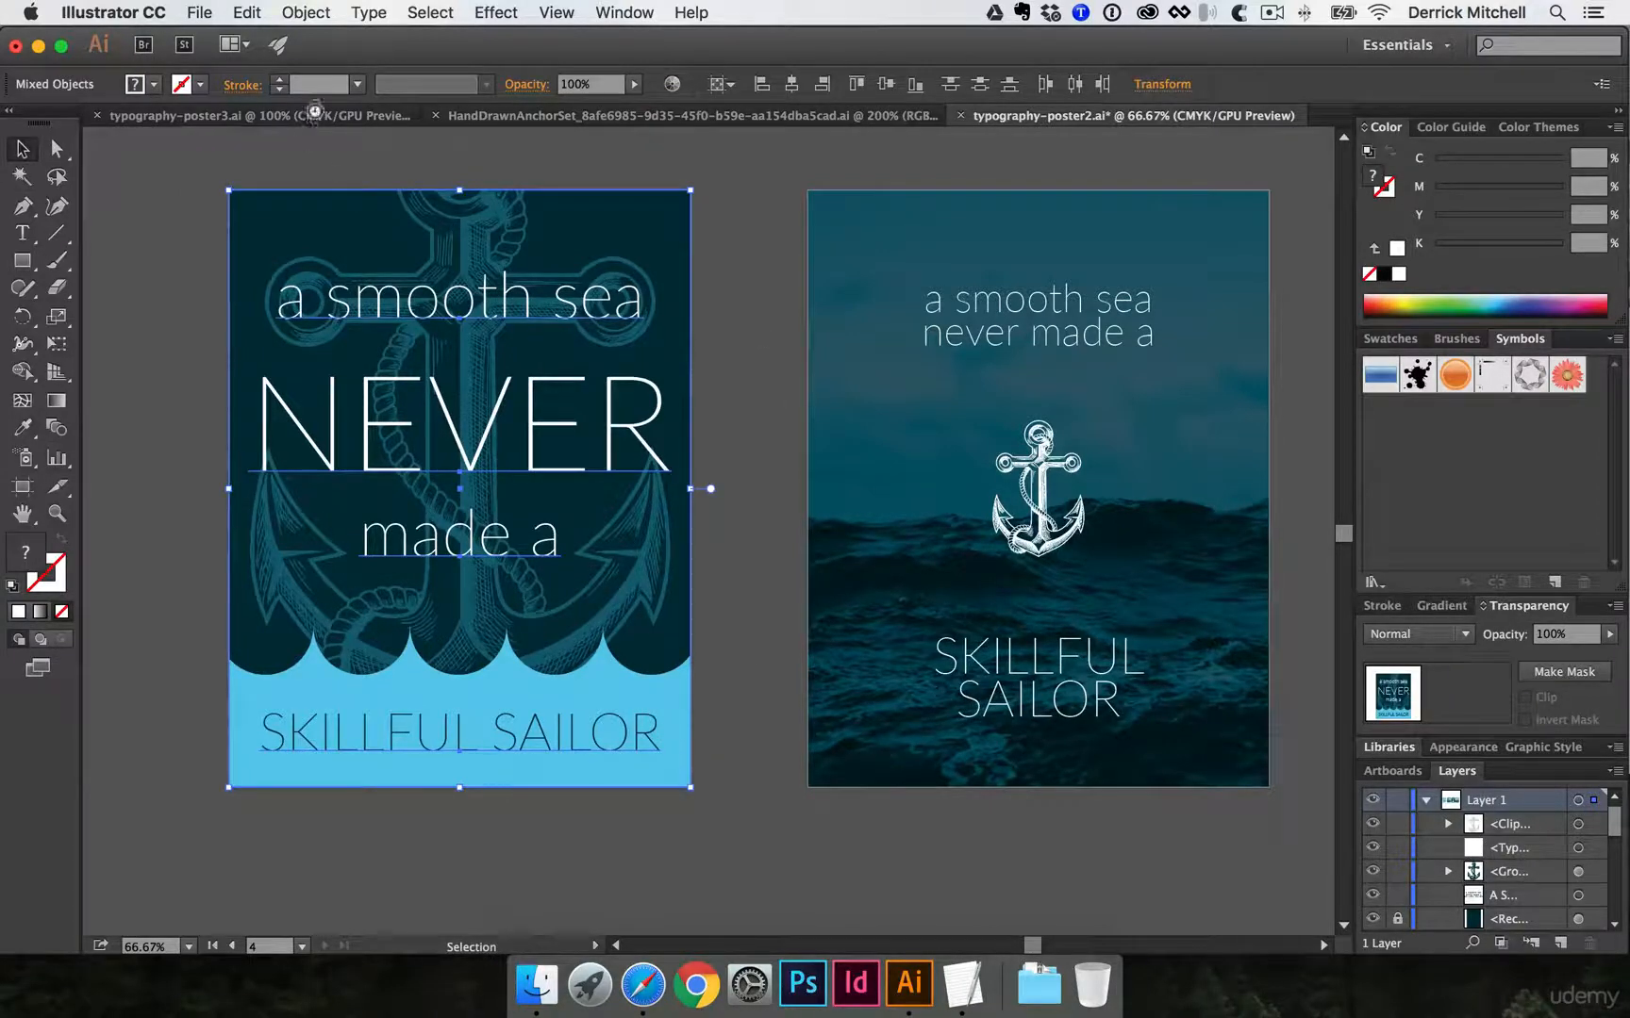
# - Paste the copied poster artwork into the empty canvas area of typography-poster3.ai
pyautogui.click(311, 115)
pyautogui.keyDown('alt'); pyautogui.keyDown('super'); pyautogui.click(970, 403); pyautogui.keyUp('super'); pyautogui.keyUp('alt')
pyautogui.keyDown('alt'); pyautogui.keyDown('super'); pyautogui.click(970, 403); pyautogui.keyUp('super'); pyautogui.keyUp('alt')
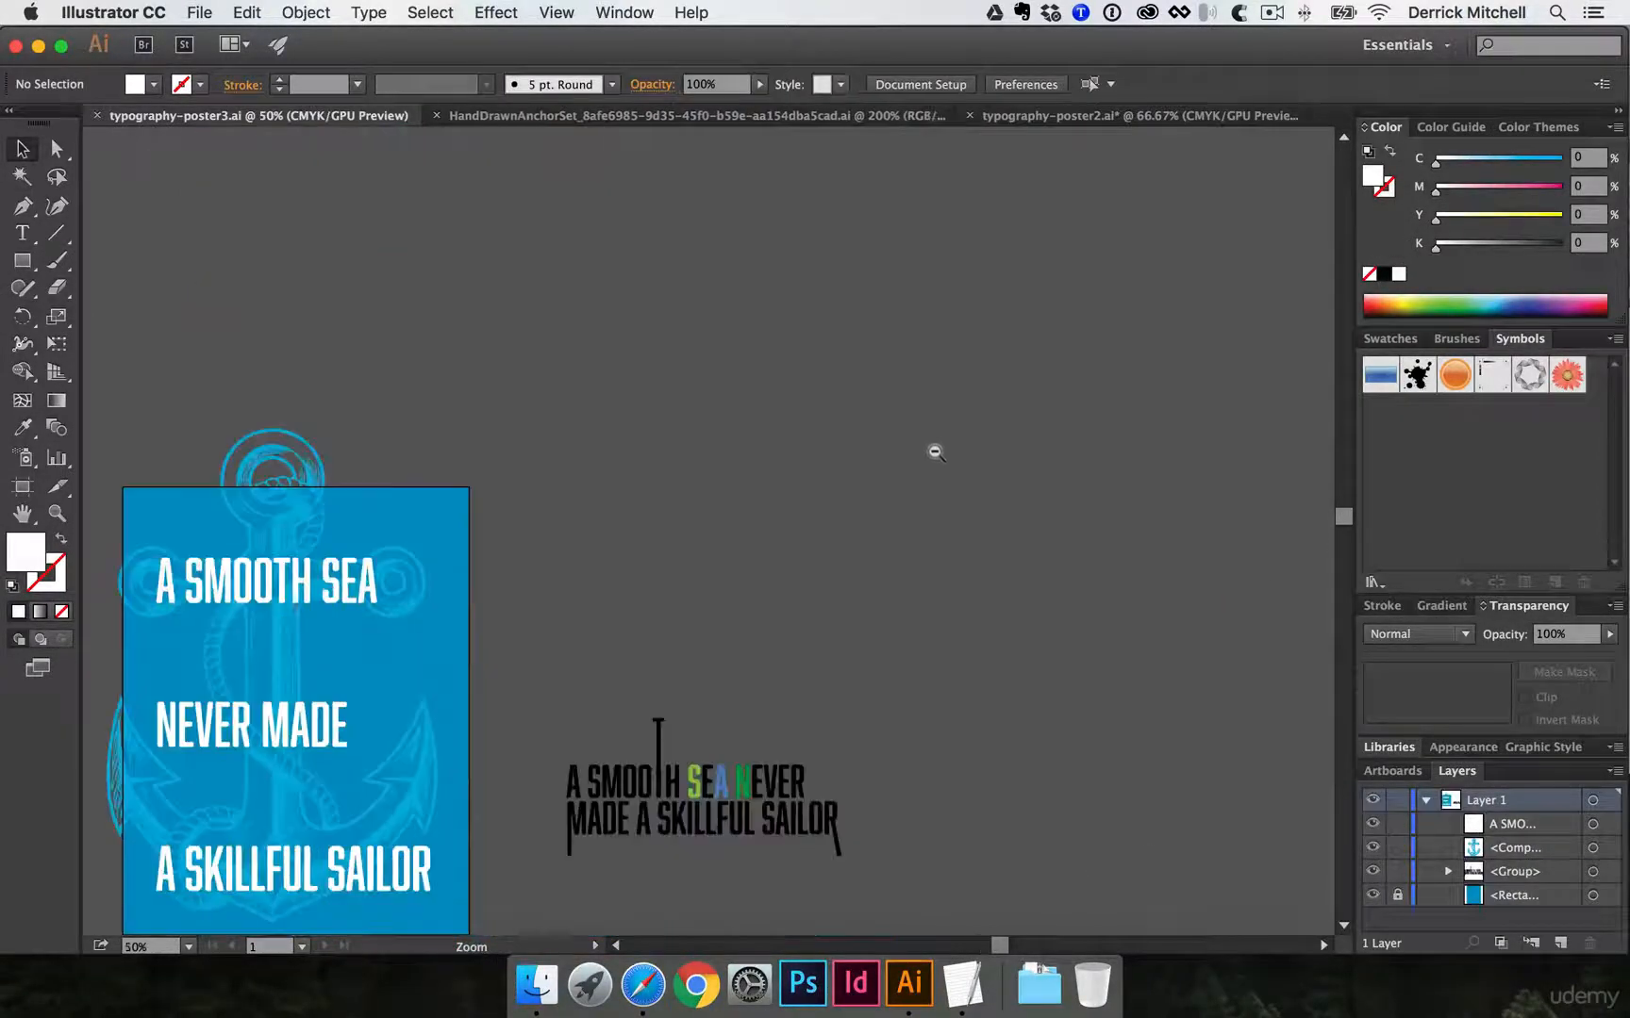
pyautogui.keyDown('alt'); pyautogui.keyDown('super'); pyautogui.click(934, 450); pyautogui.keyUp('super'); pyautogui.keyUp('alt')
pyautogui.hotkey('ctrl', 'v')
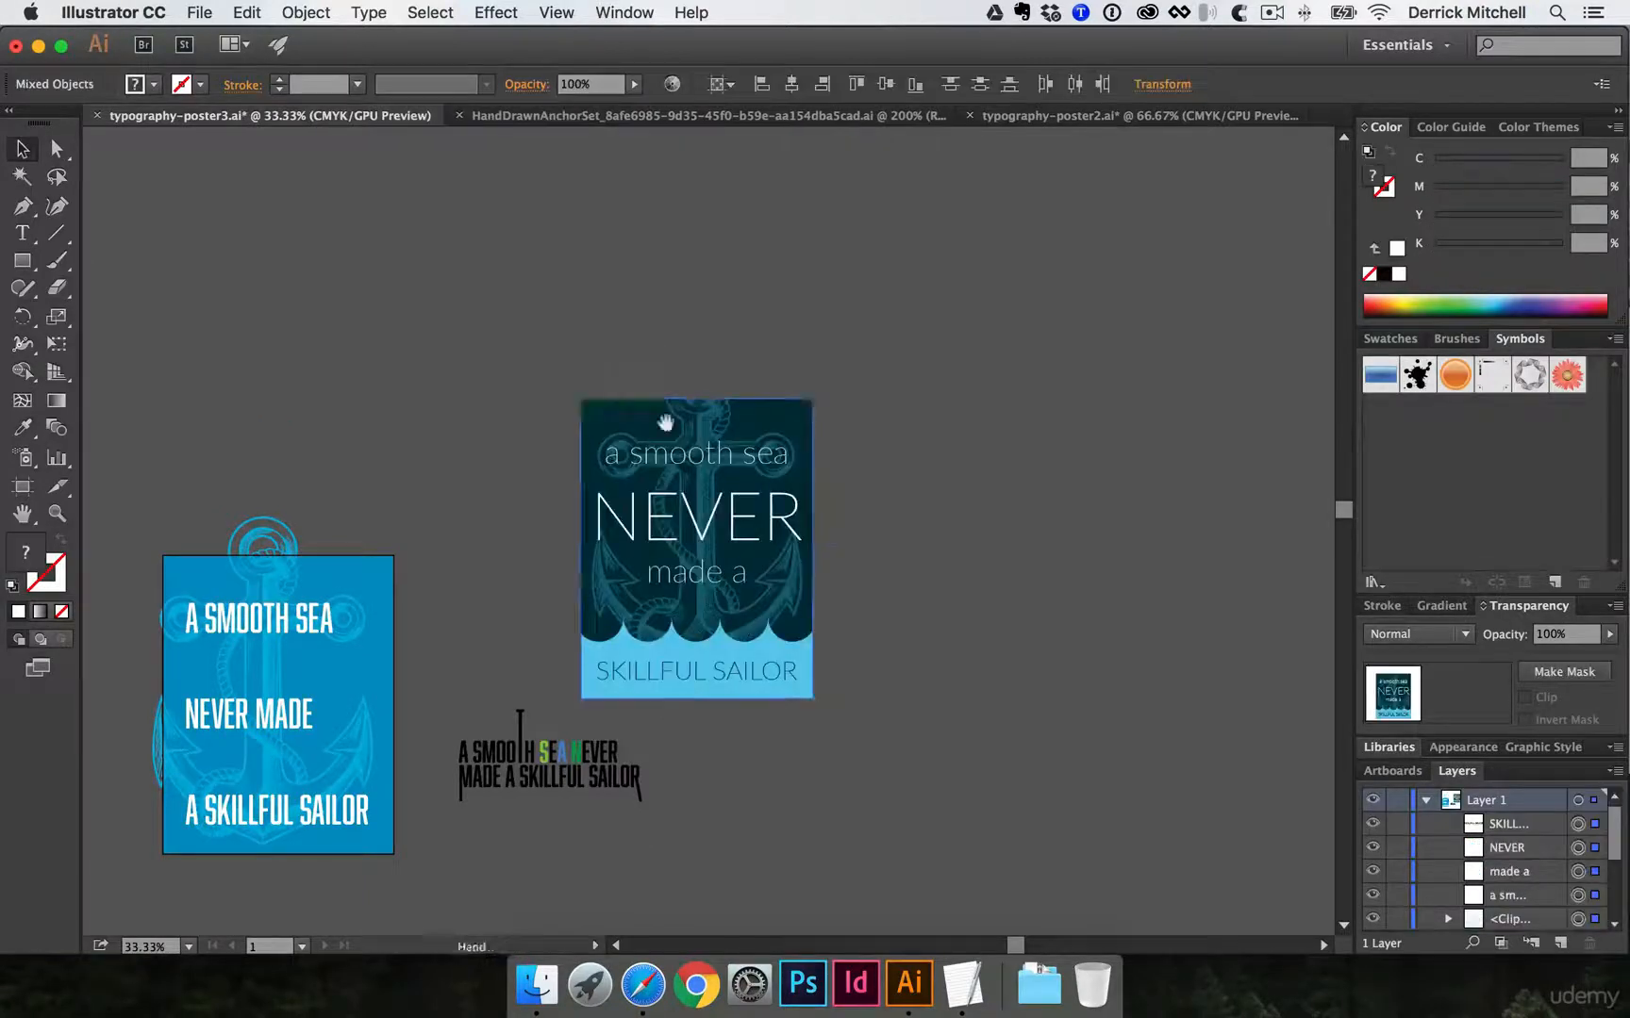
# - Examine where the pasted poster sits relative to the blue artboard across the full canvas
pyautogui.keyDown('alt'); pyautogui.keyDown('super'); pyautogui.click(669, 453); pyautogui.keyUp('super'); pyautogui.keyUp('alt')
pyautogui.keyDown('alt'); pyautogui.keyDown('super'); pyautogui.click(802, 491); pyautogui.keyUp('super'); pyautogui.keyUp('alt')
pyautogui.keyDown('alt'); pyautogui.keyDown('super'); pyautogui.click(802, 491); pyautogui.keyUp('super'); pyautogui.keyUp('alt')
pyautogui.keyDown('alt'); pyautogui.keyDown('super'); pyautogui.click(852, 519); pyautogui.keyUp('super'); pyautogui.keyUp('alt')
pyautogui.keyDown('alt'); pyautogui.keyDown('super'); pyautogui.click(851, 519); pyautogui.keyUp('super'); pyautogui.keyUp('alt')
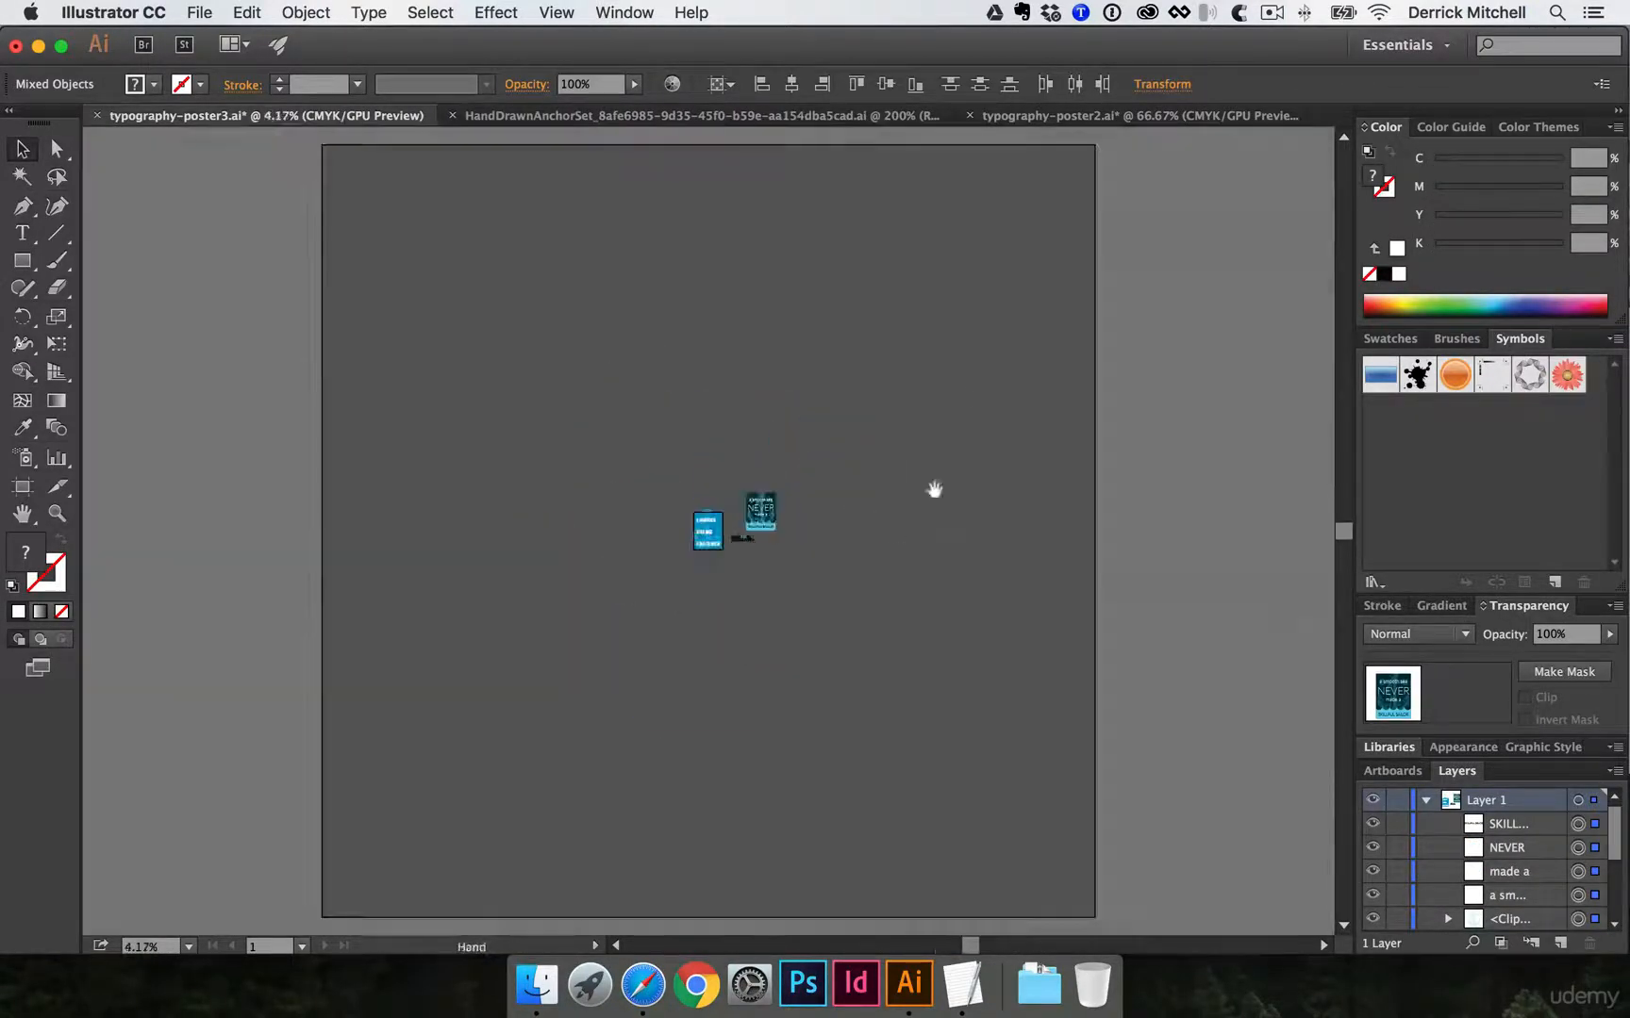
pyautogui.keyDown('super'); pyautogui.click(676, 574); pyautogui.keyUp('super')
pyautogui.keyDown('super'); pyautogui.click(836, 462); pyautogui.keyUp('super')
pyautogui.keyDown('super'); pyautogui.click(829, 463); pyautogui.keyUp('super')
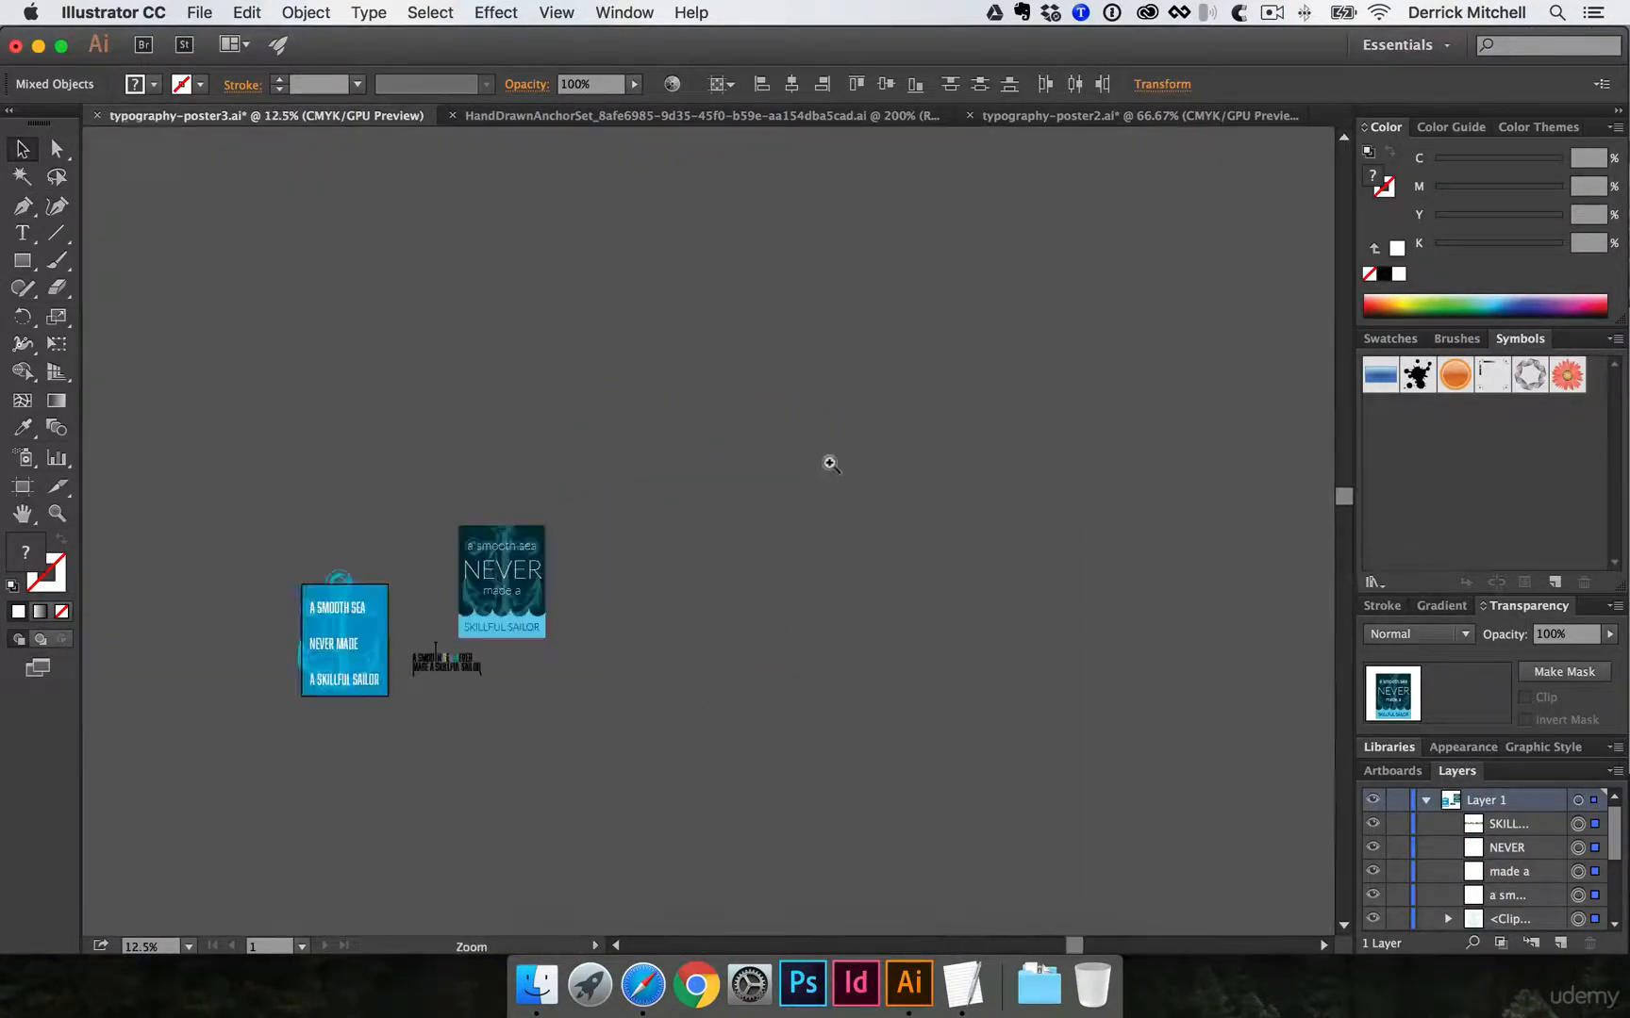
pyautogui.keyDown('super'); pyautogui.click(524, 615); pyautogui.keyUp('super')
pyautogui.keyDown('super'); pyautogui.click(529, 619); pyautogui.keyUp('super')
pyautogui.moveTo(770, 428); pyautogui.dragTo(678, 628)
pyautogui.keyDown('super'); pyautogui.click(689, 607); pyautogui.keyUp('super')
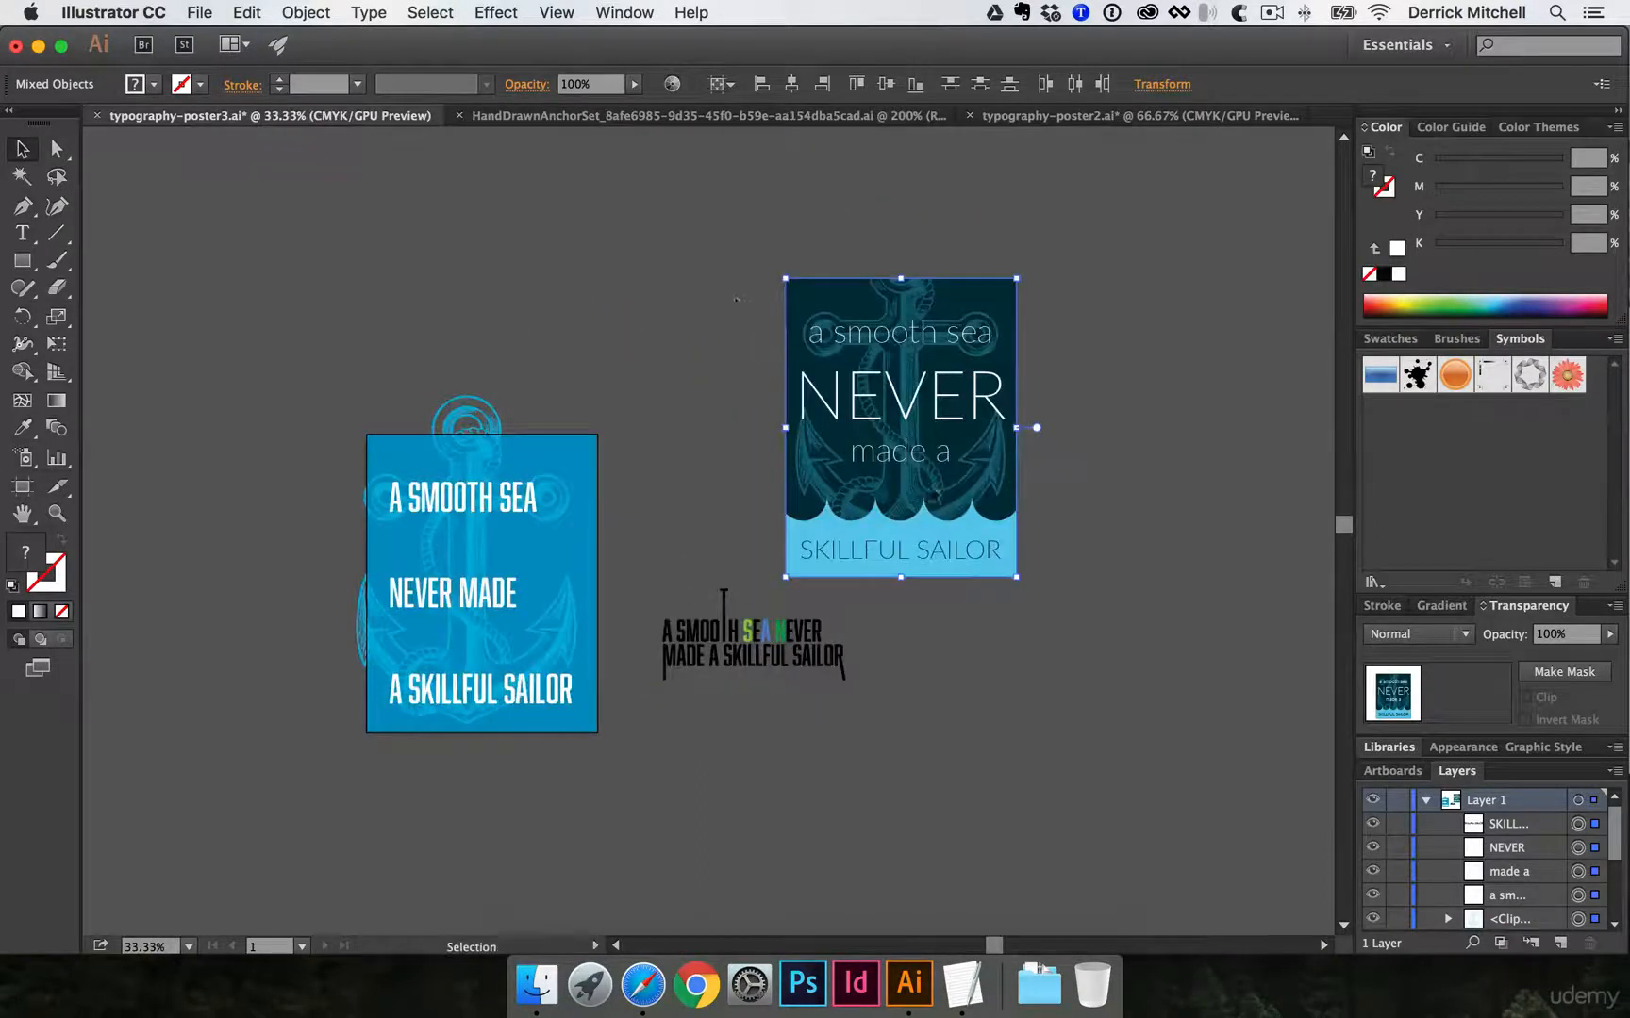
pyautogui.keyDown('shift'); pyautogui.click(963, 536); pyautogui.keyUp('shift')
pyautogui.moveTo(957, 524); pyautogui.dragTo(680, 279)
pyautogui.moveTo(747, 341); pyautogui.dragTo(776, 502)
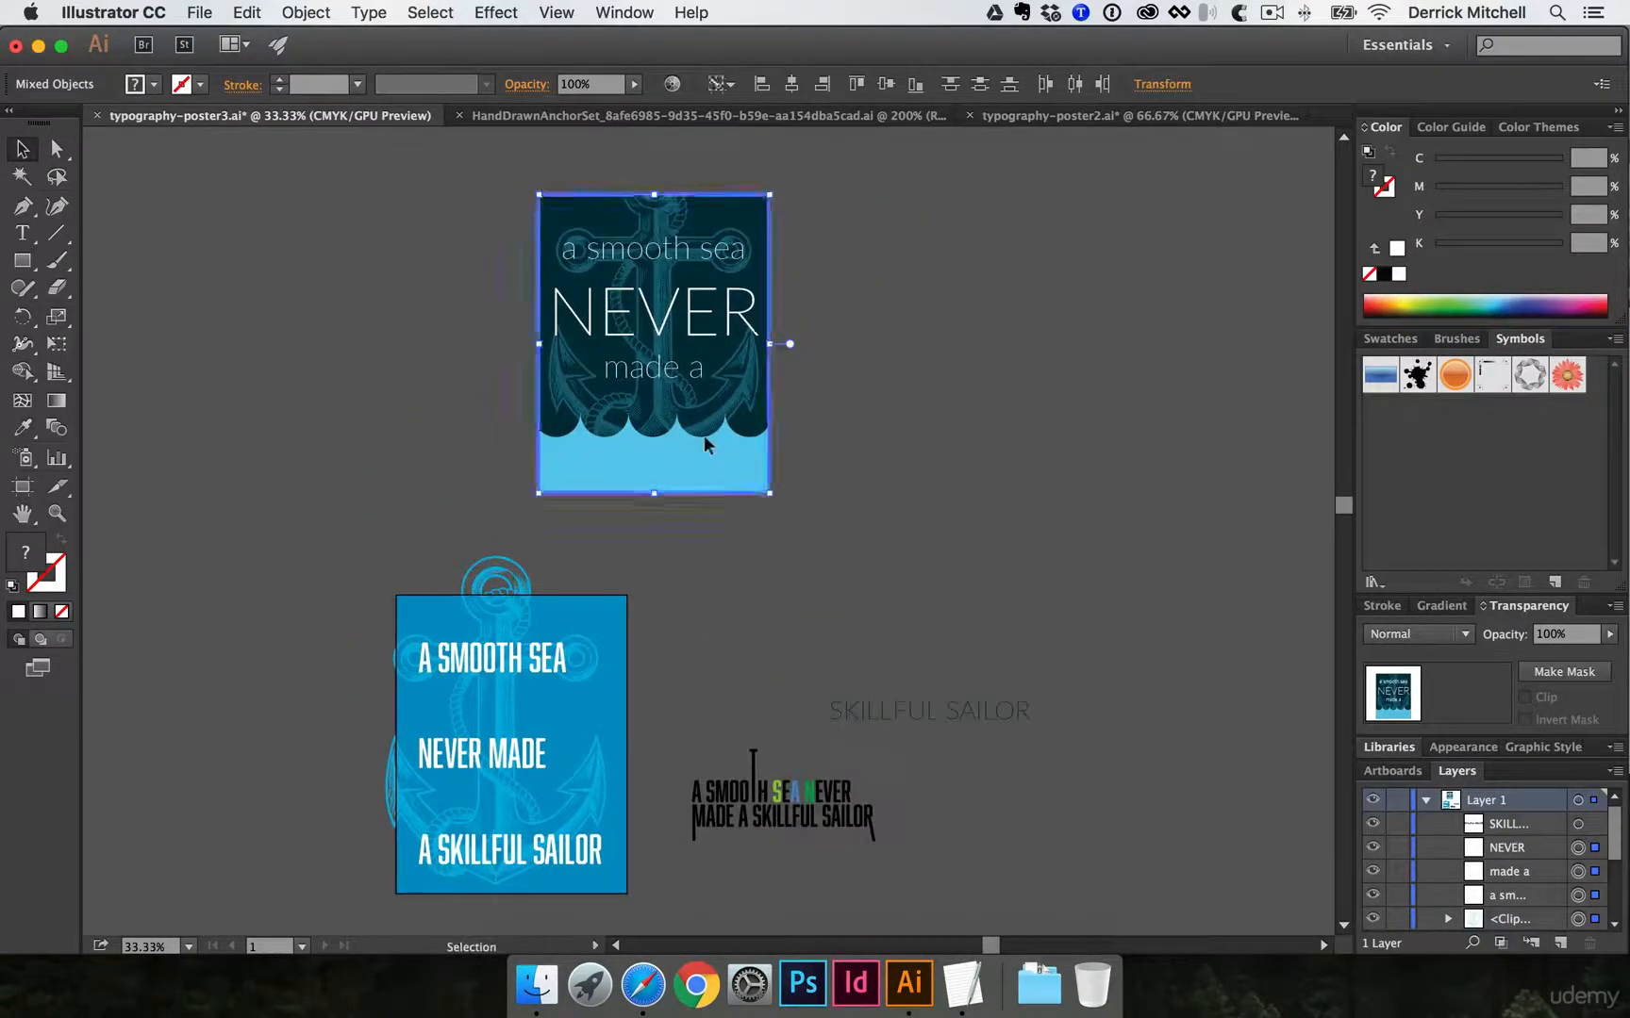
pyautogui.press('super+z')
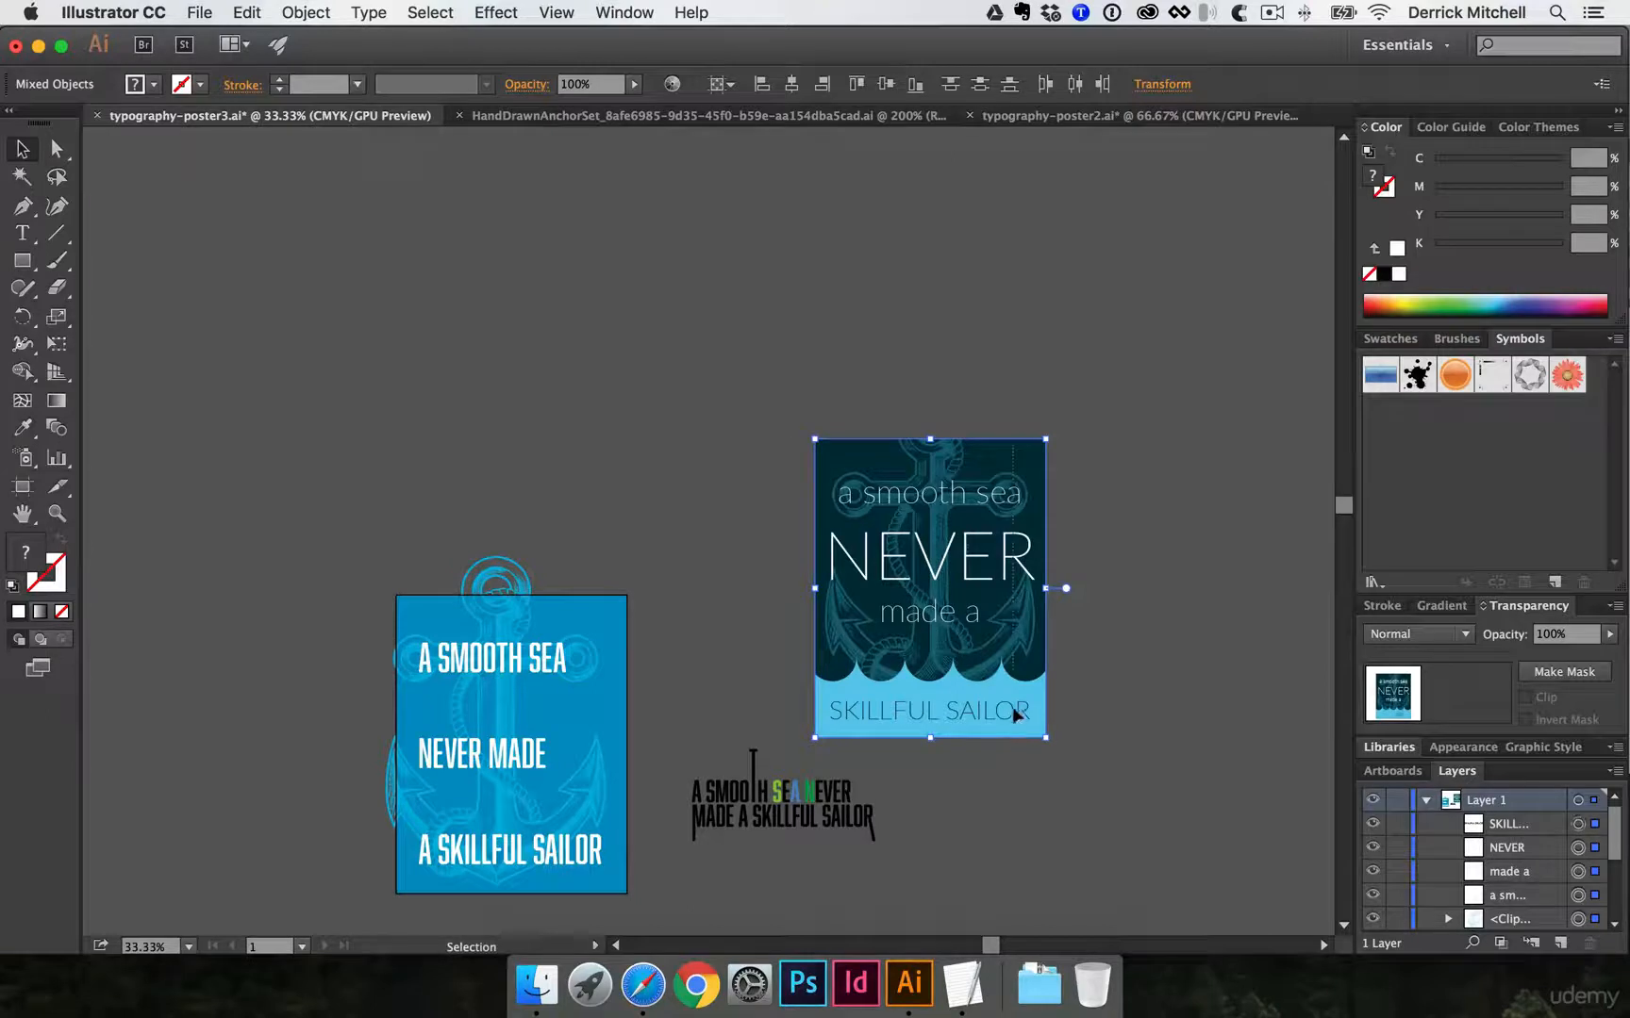
# - Group the pasted poster's artwork and move both it and the black lettering group above the blue artboard
pyautogui.press('super+g')
pyautogui.moveTo(974, 653); pyautogui.dragTo(668, 322)
pyautogui.click(854, 556)
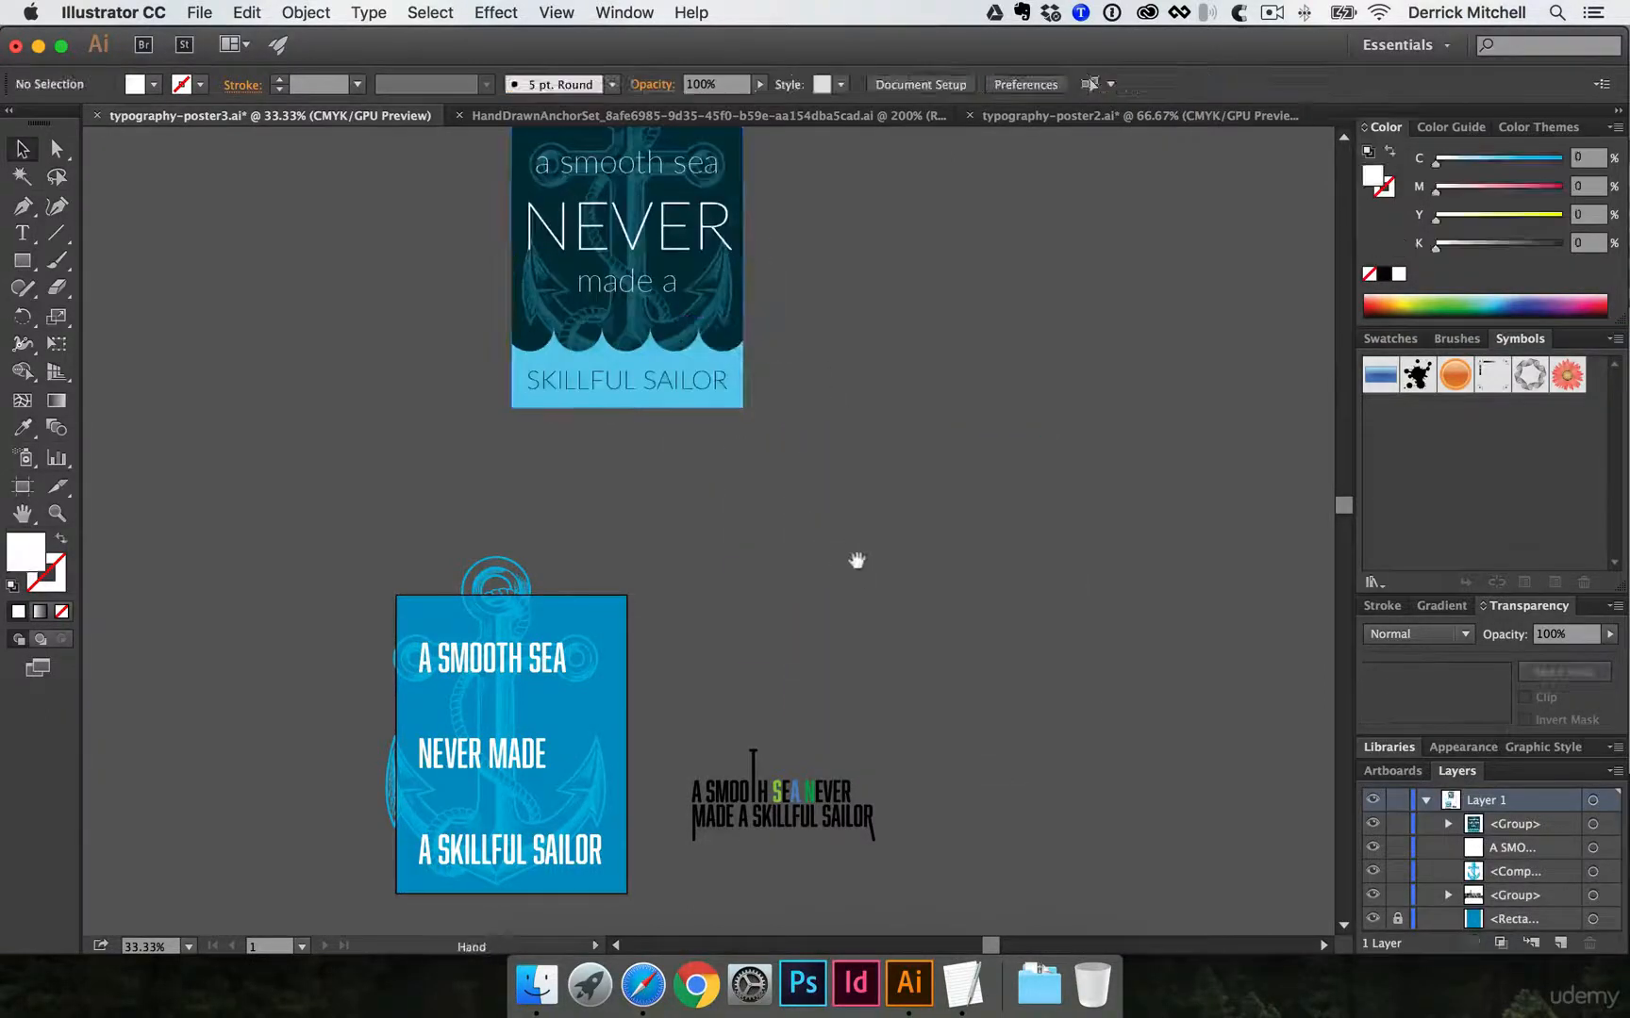
pyautogui.scroll(-3, 746, 659)
pyautogui.moveTo(877, 693); pyautogui.dragTo(462, 236)
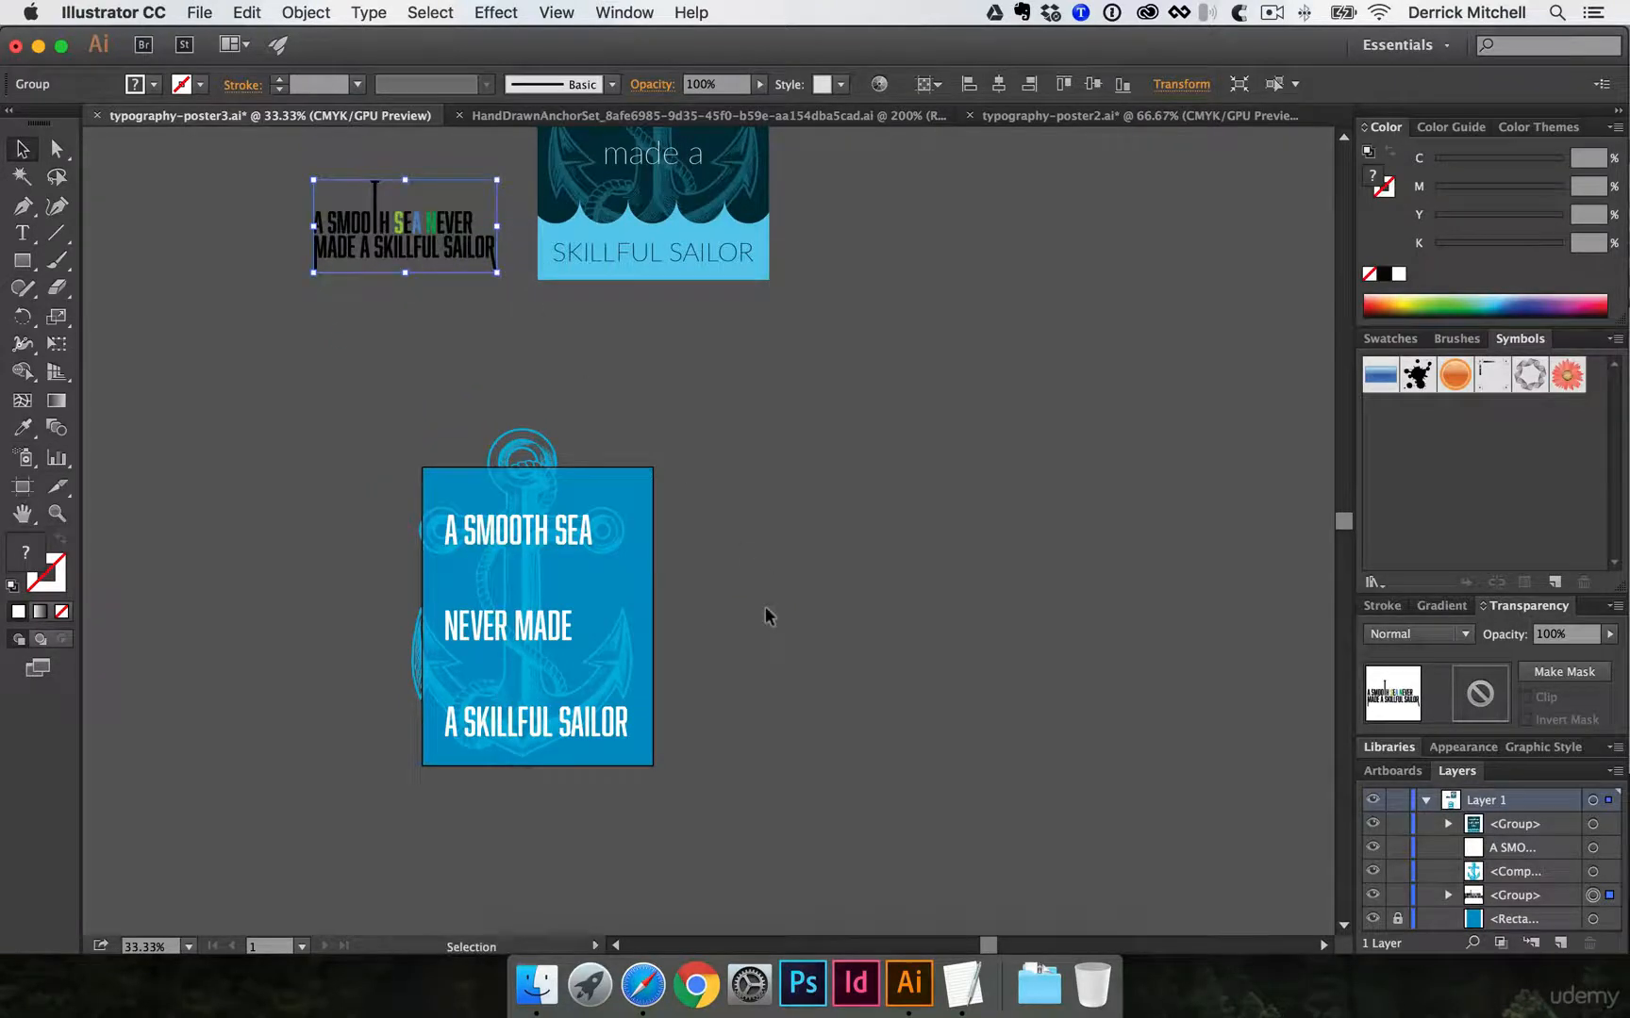
# - Examine the blue poster's anchor illustration where it extends past the artboard's edges
pyautogui.press('super+space')
pyautogui.click(794, 619)
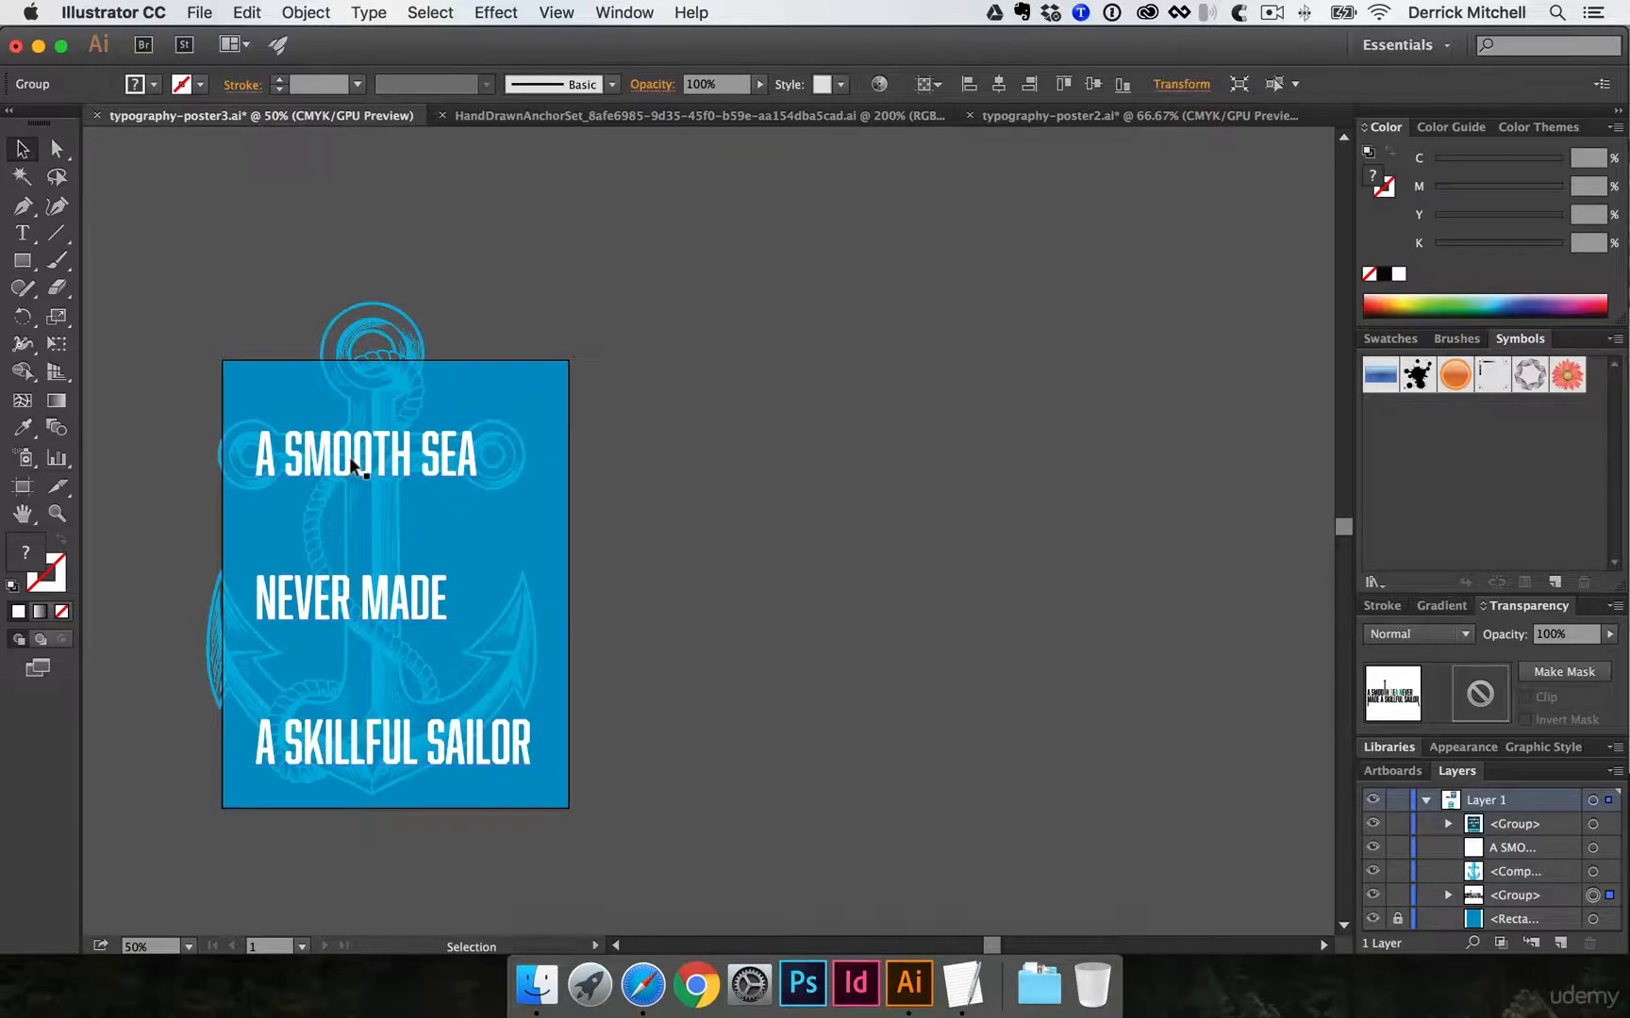
pyautogui.press('super+space')
pyautogui.keyDown('super'); pyautogui.click(352, 407); pyautogui.keyUp('super')
pyautogui.keyDown('super'); pyautogui.click(776, 516); pyautogui.keyUp('super')
pyautogui.scroll(-5, 639, 624)
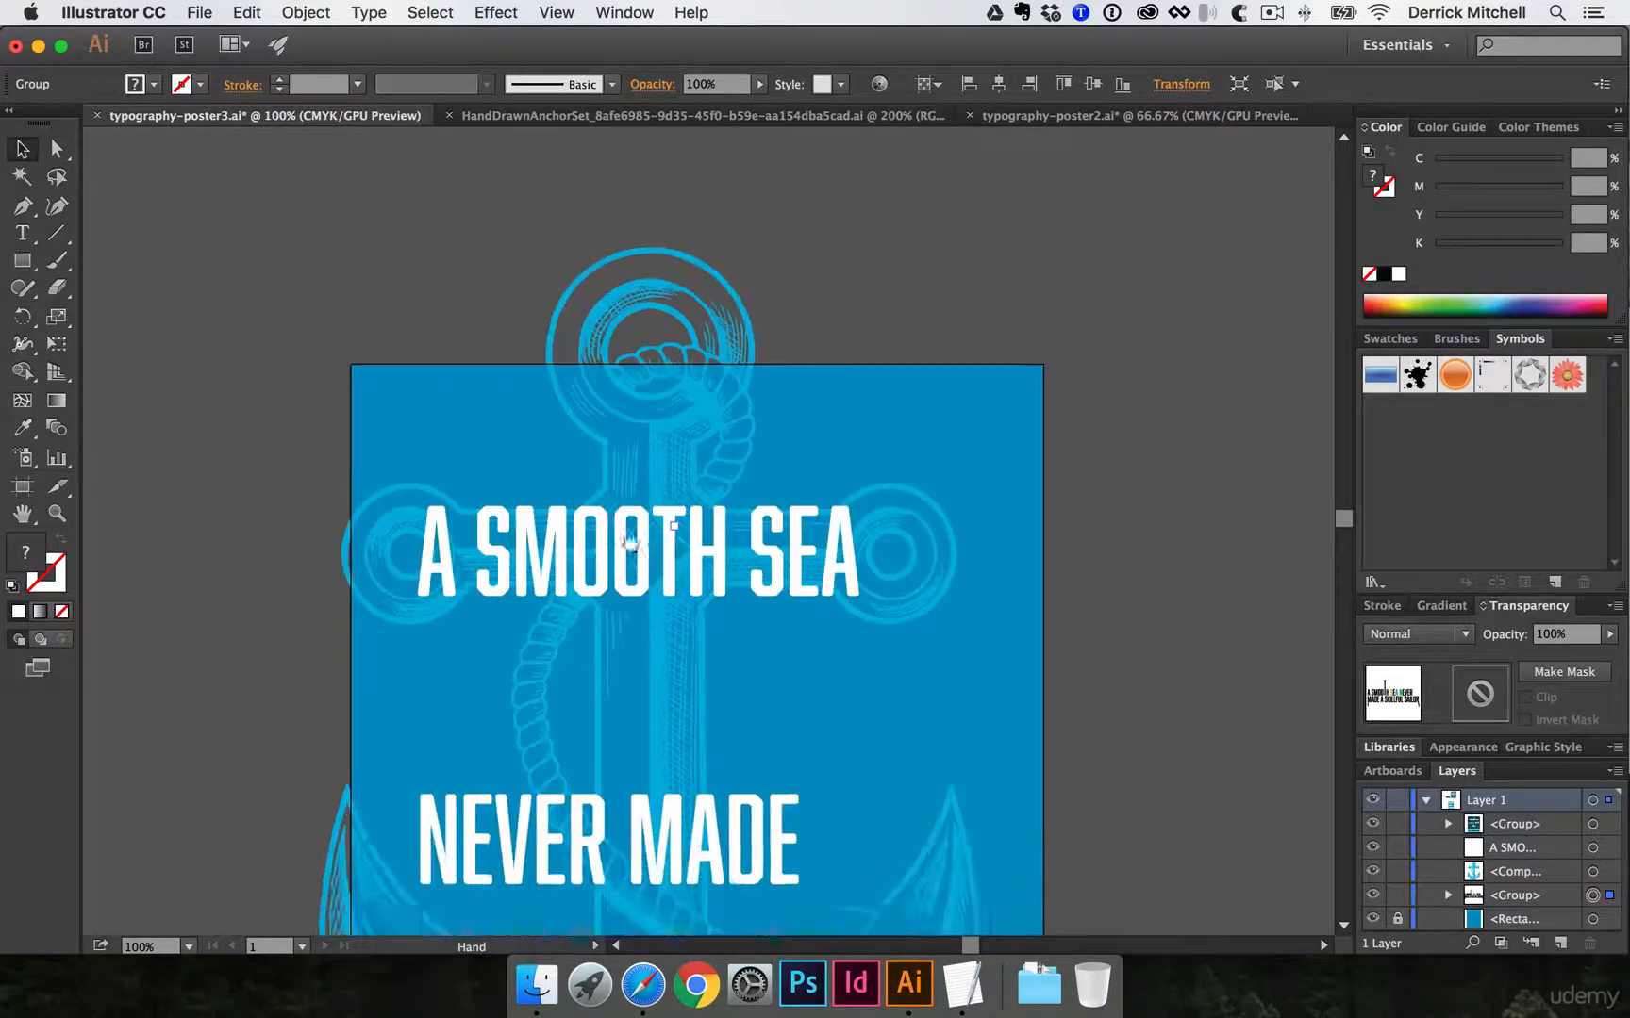
pyautogui.press('super+equal')
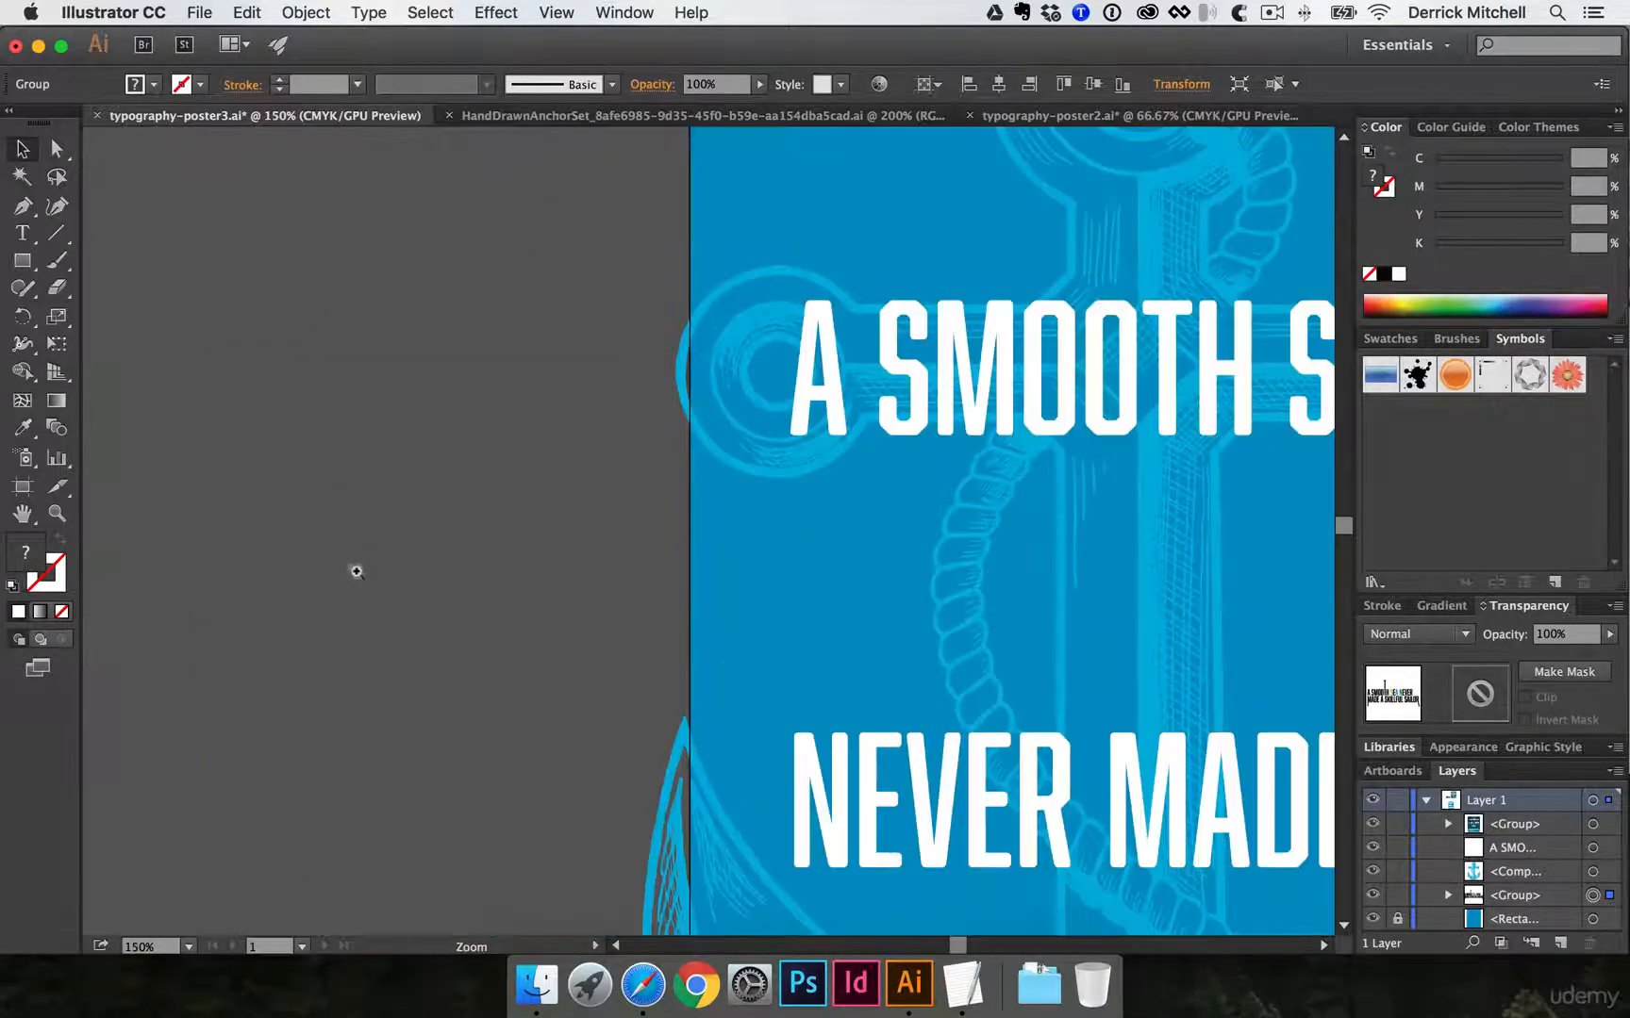
pyautogui.press('super+equal')
pyautogui.moveTo(743, 357); pyautogui.dragTo(623, 522)
pyautogui.keyDown('alt'); pyautogui.keyDown('super'); pyautogui.click(677, 433); pyautogui.keyUp('super'); pyautogui.keyUp('alt')
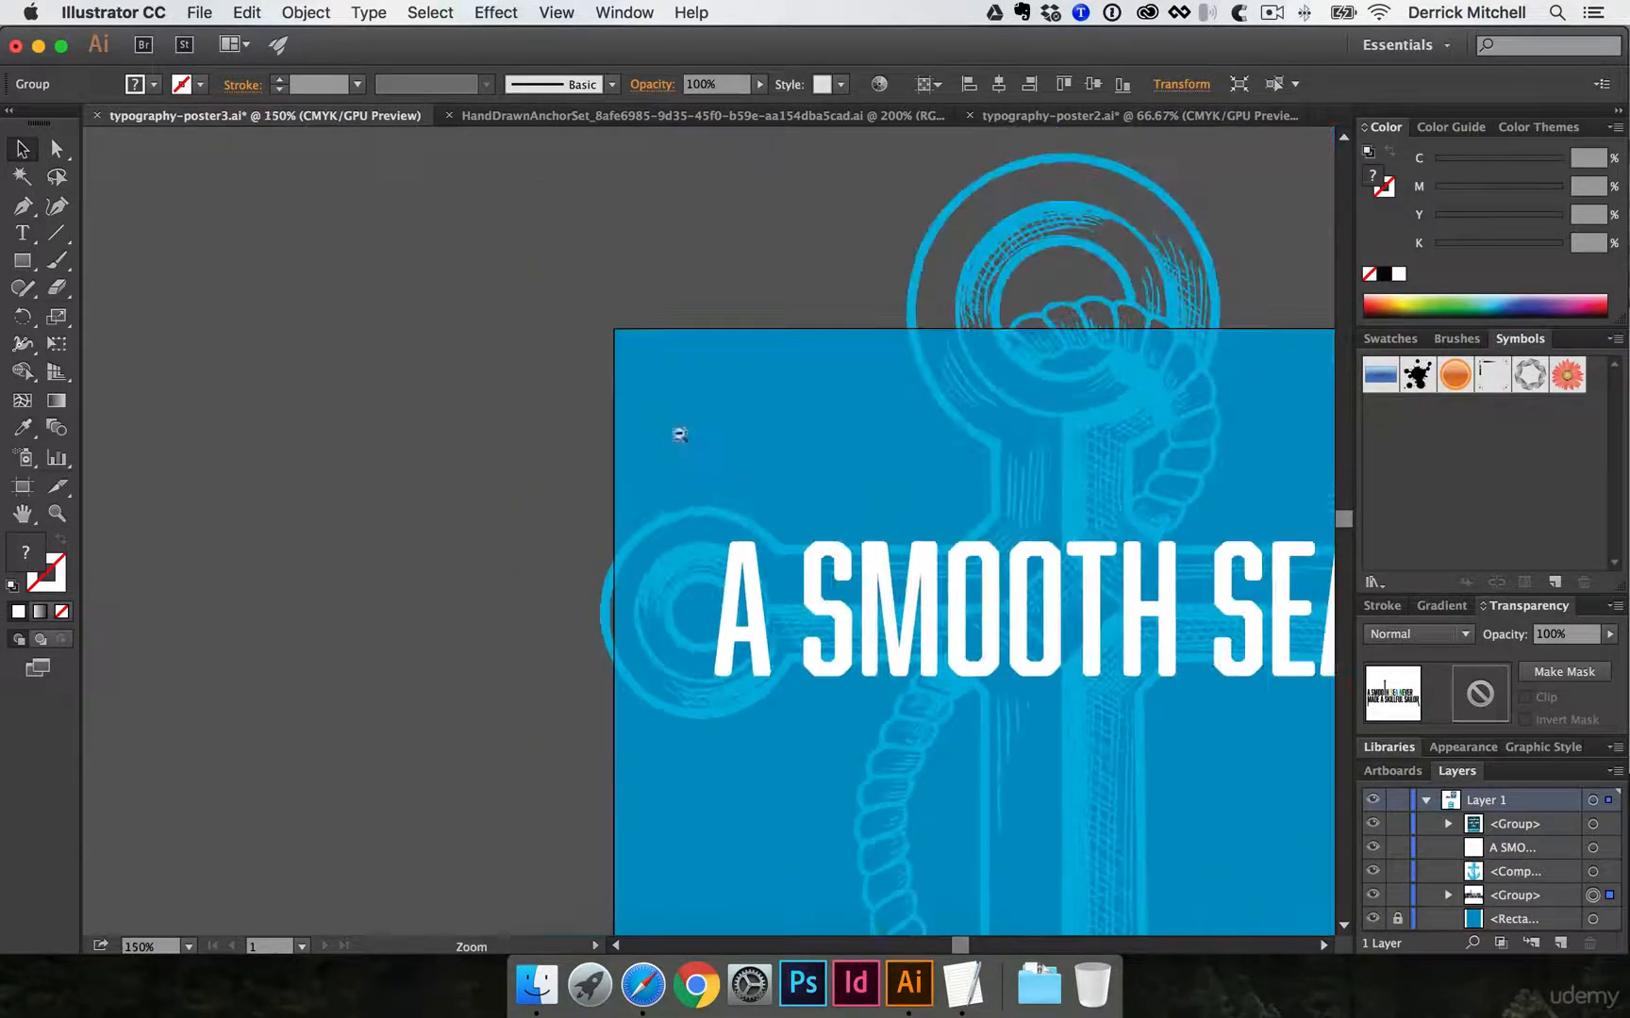
pyautogui.moveTo(953, 427); pyautogui.dragTo(522, 379)
pyautogui.keyDown('alt'); pyautogui.keyDown('super'); pyautogui.click(522, 379); pyautogui.keyUp('super'); pyautogui.keyUp('alt')
pyautogui.moveTo(679, 461); pyautogui.dragTo(603, 357)
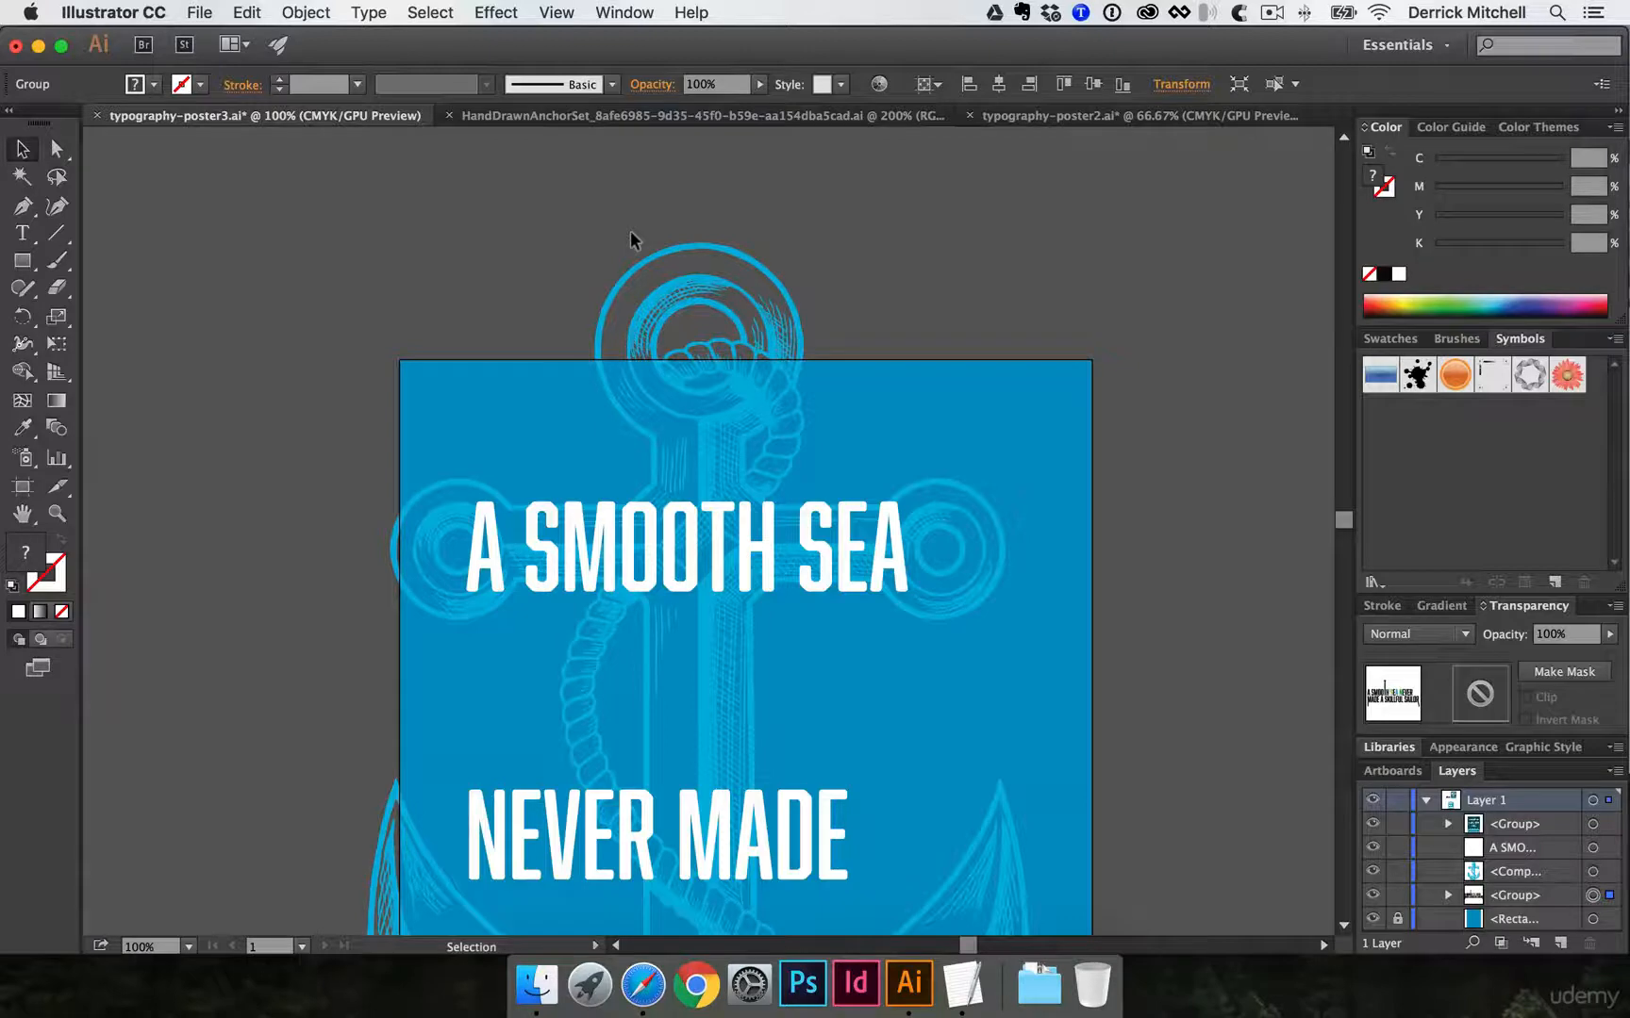
pyautogui.moveTo(640, 437); pyautogui.dragTo(522, 330)
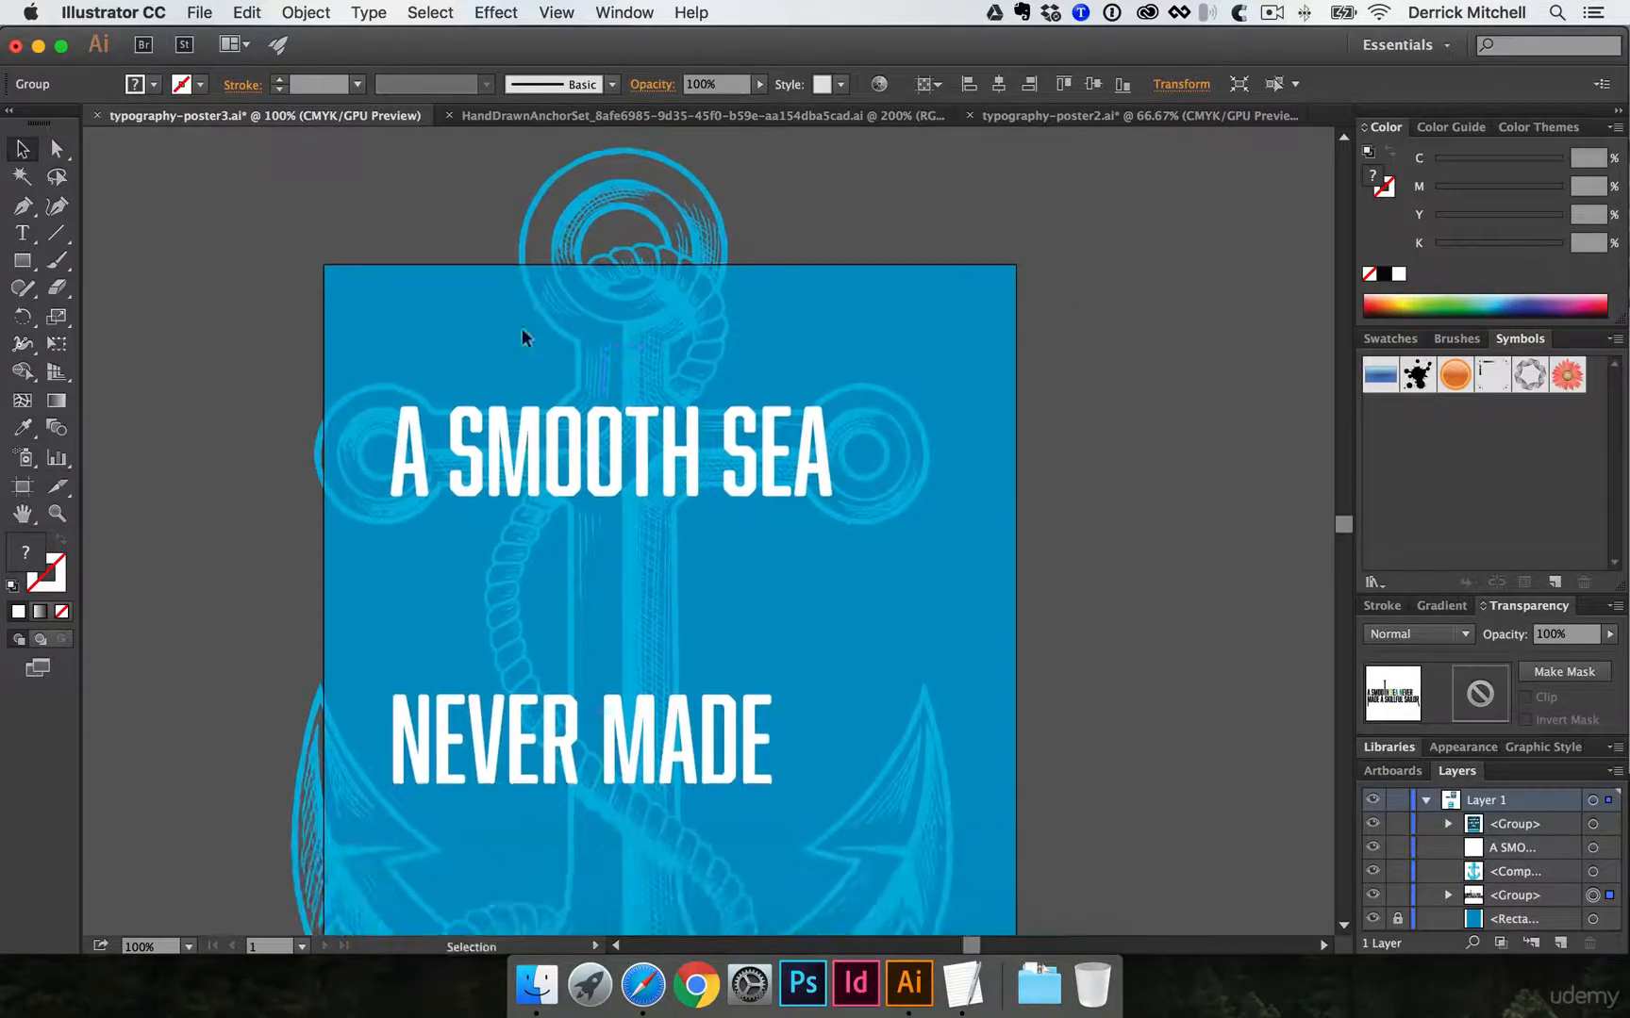
# - Deselect everything and unlock the blue background rectangle with Unlock All
pyautogui.click(586, 170)
pyautogui.moveTo(459, 312); pyautogui.dragTo(412, 286)
pyautogui.click(938, 264)
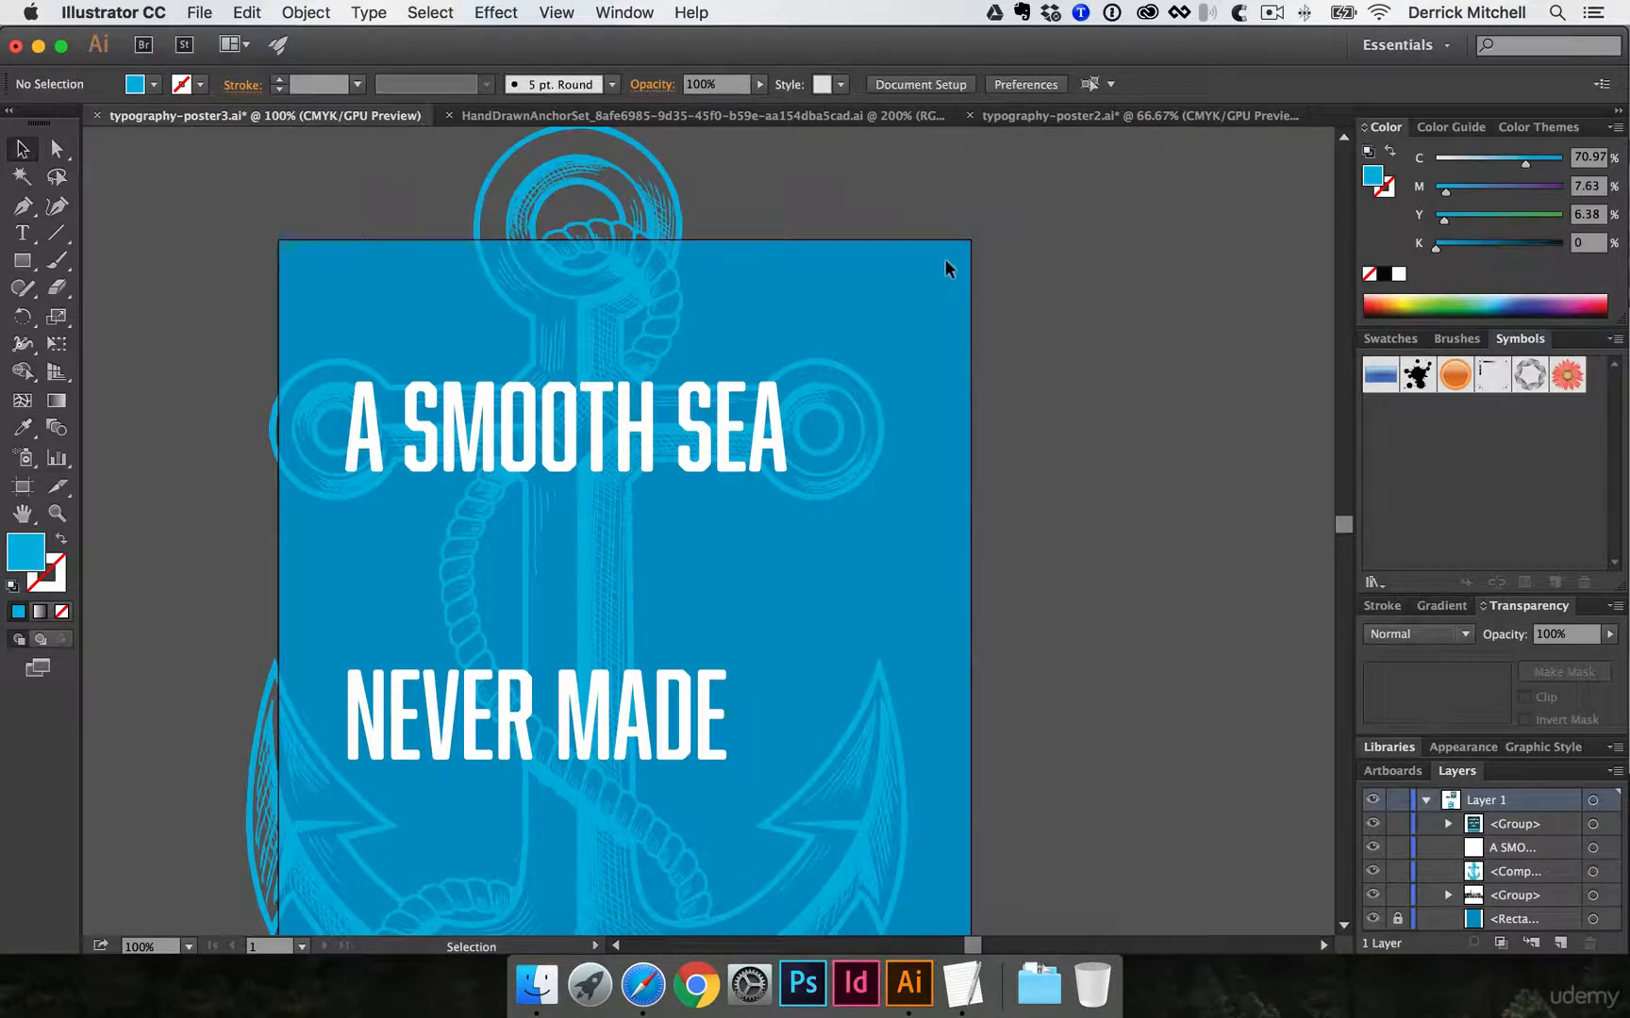
pyautogui.click(305, 11)
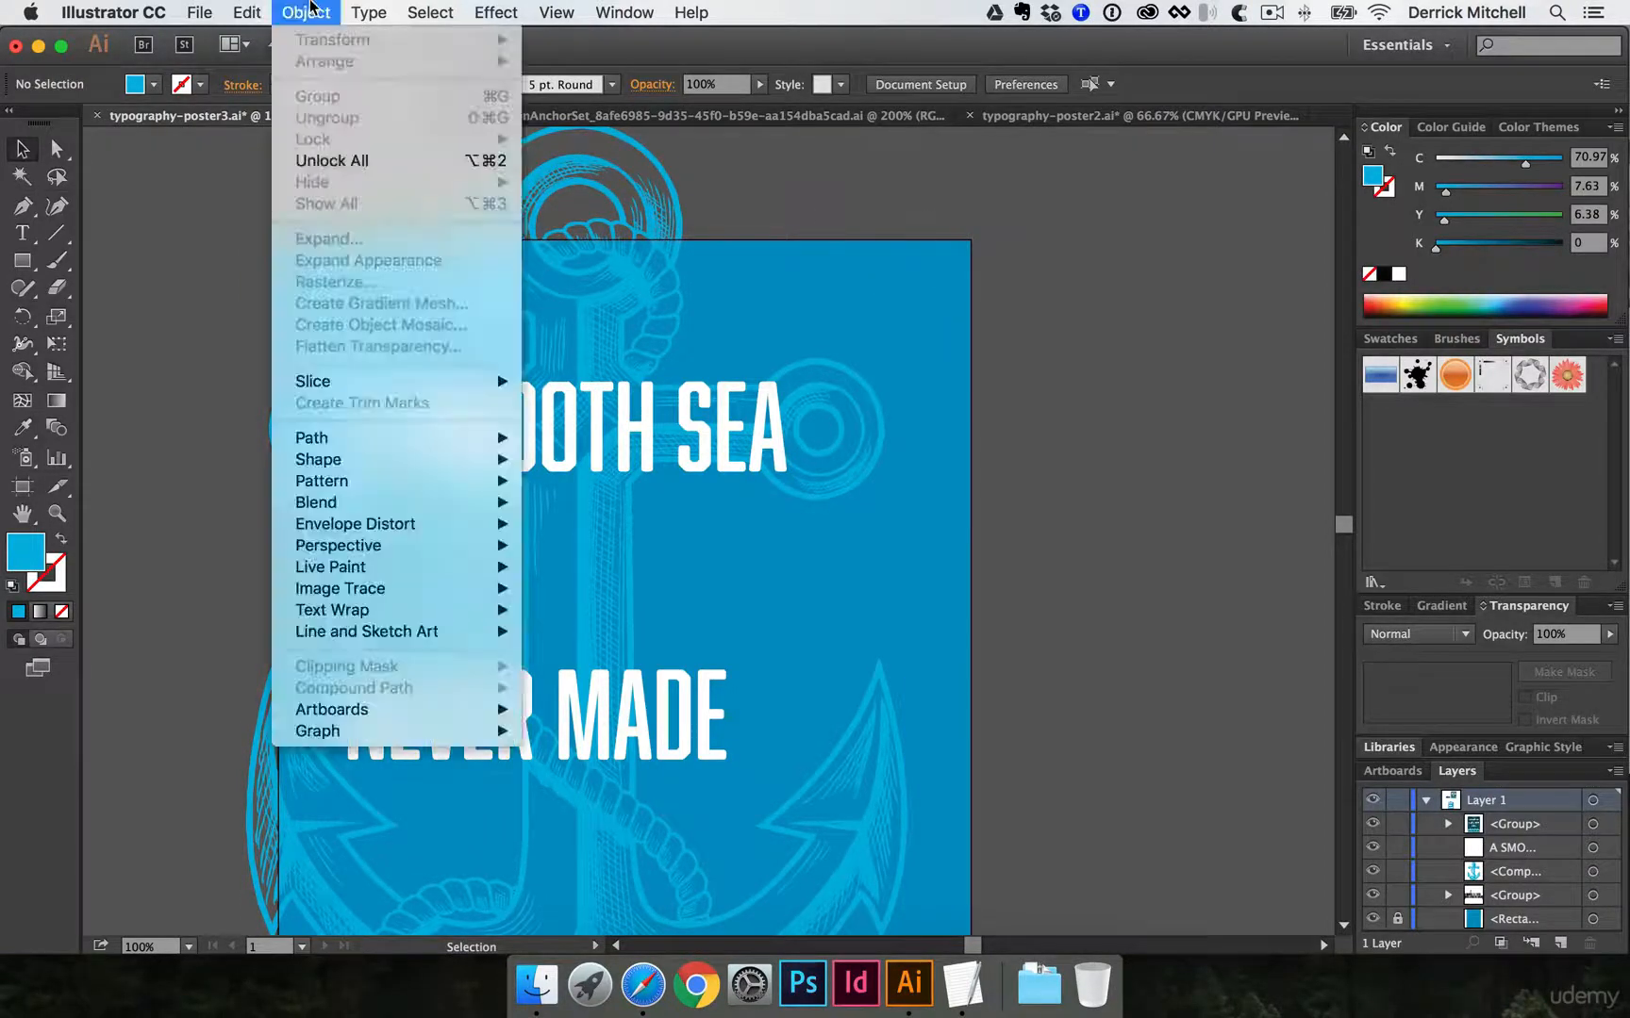
pyautogui.click(460, 160)
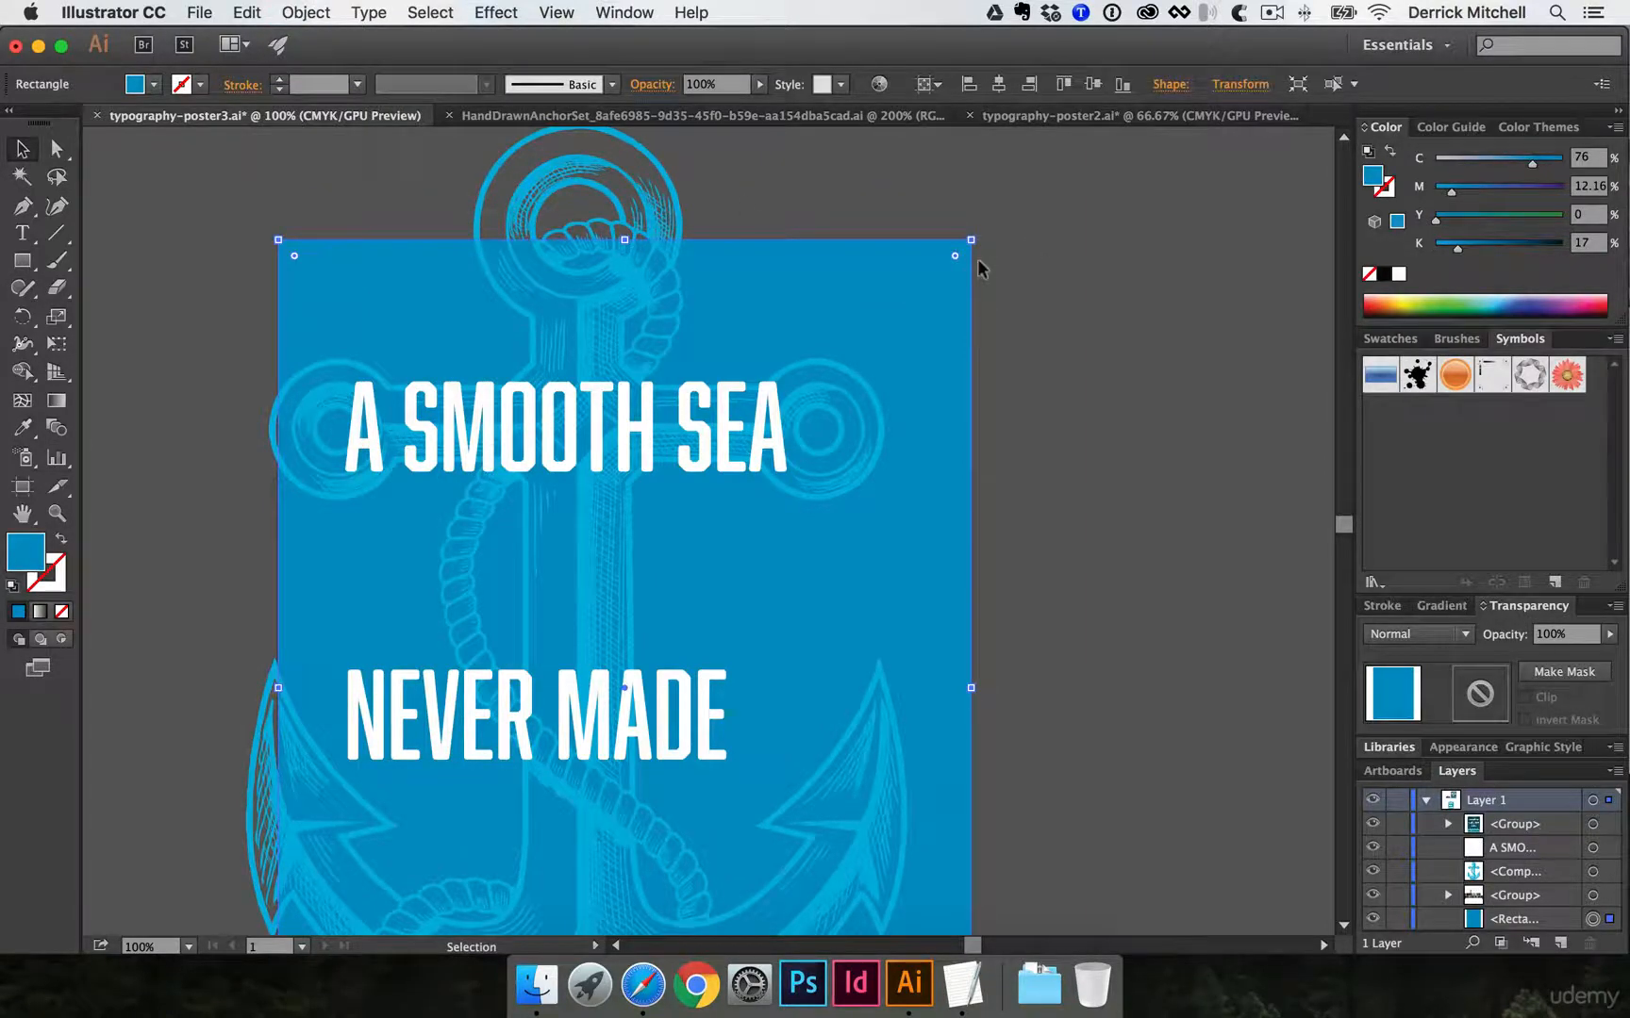
# - Duplicate the blue background rectangle in place, in front of all other artwork
pyautogui.press('a')
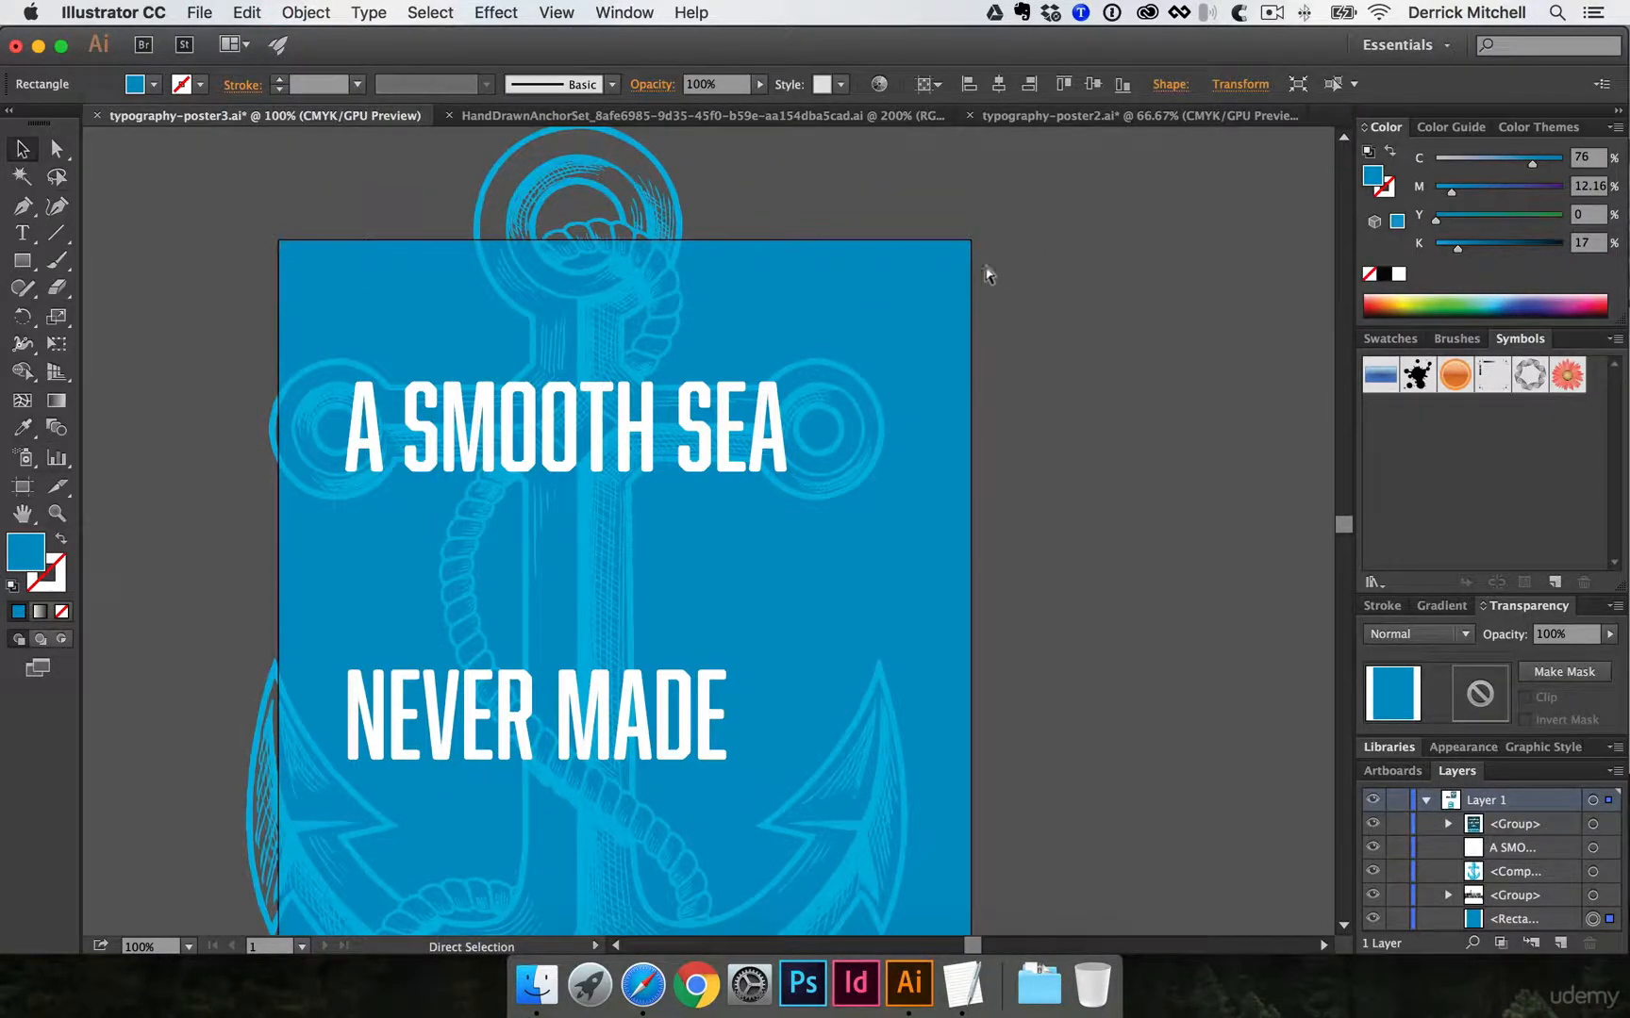
pyautogui.press('super+h')
pyautogui.click(985, 270)
pyautogui.click(920, 270)
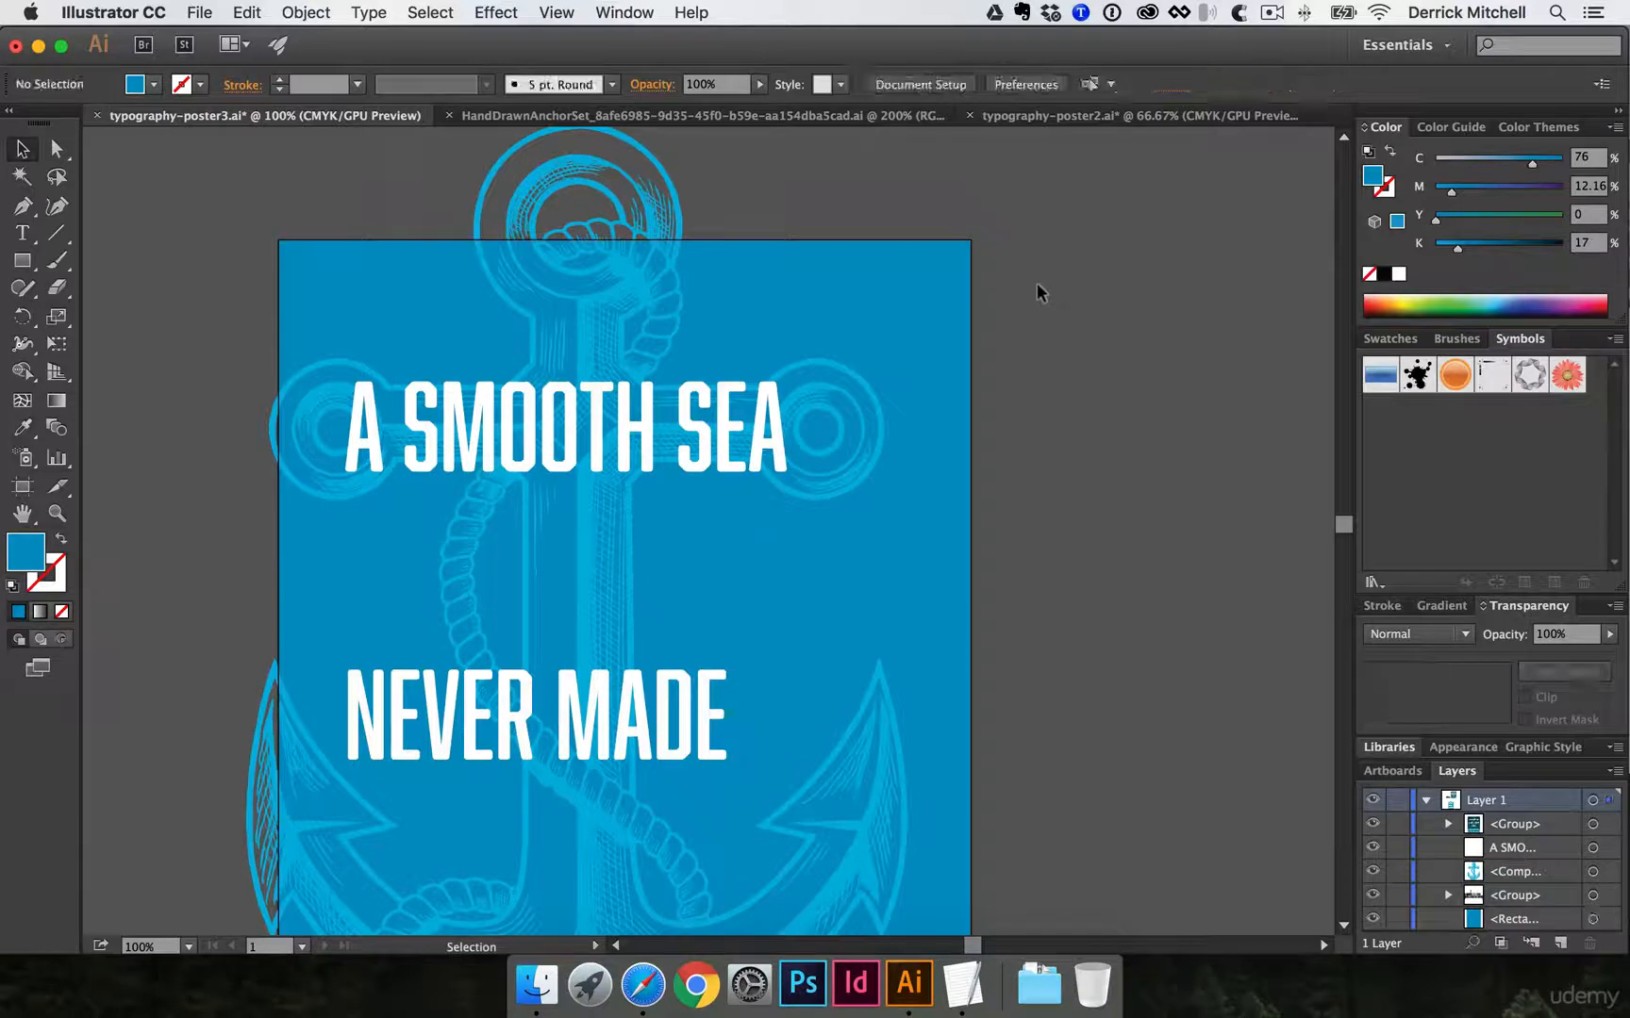
pyautogui.press('super+shift+bracketright')
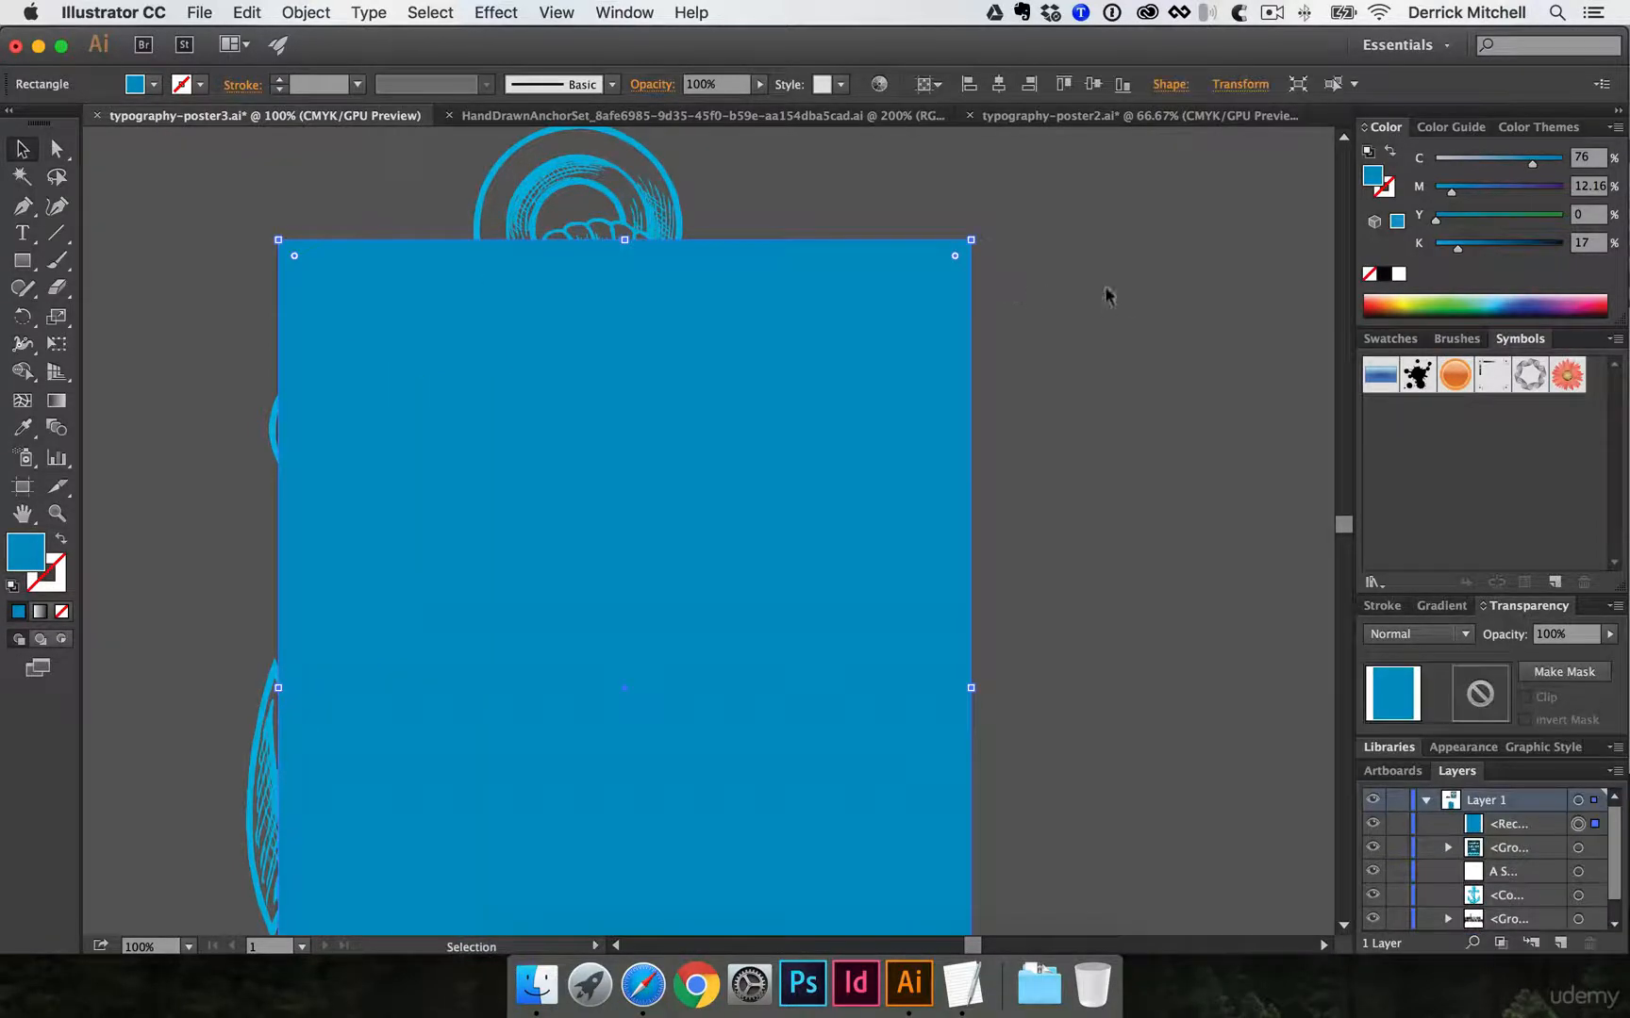
# - Try filling the front rectangle with dark green and moving it off the poster, and undo both changes
pyautogui.click(1450, 300)
pyautogui.moveTo(523, 327); pyautogui.dragTo(713, 413)
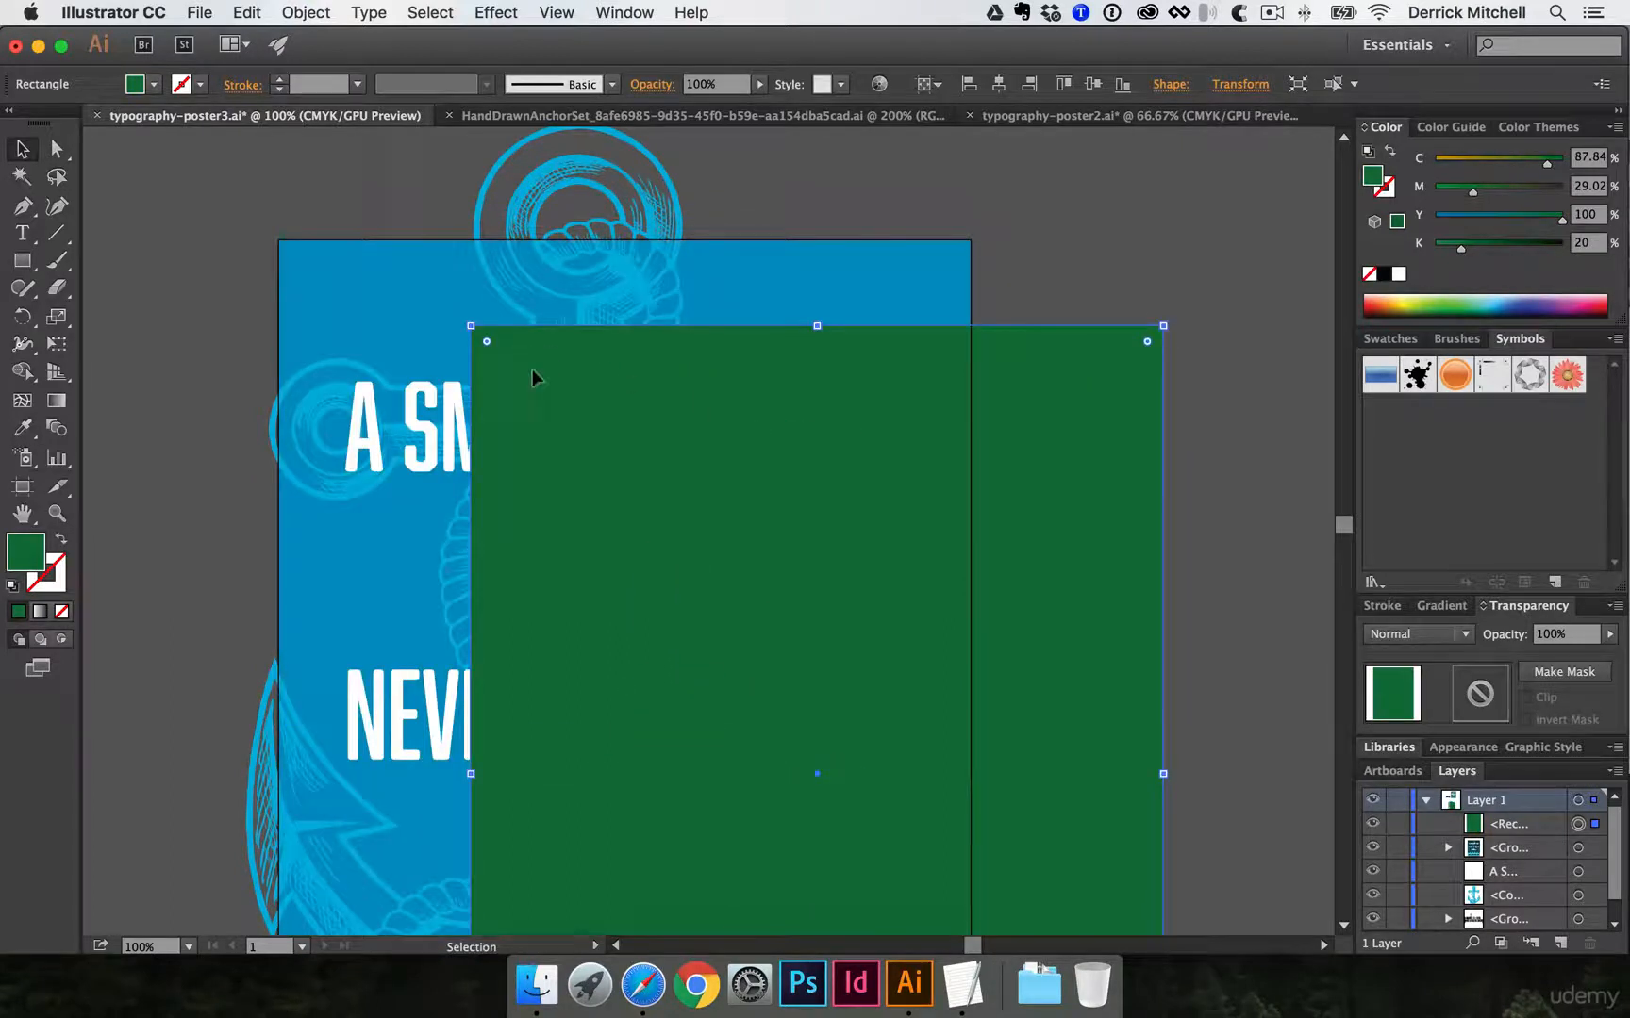
pyautogui.press('super+z')
pyautogui.press('super+z')
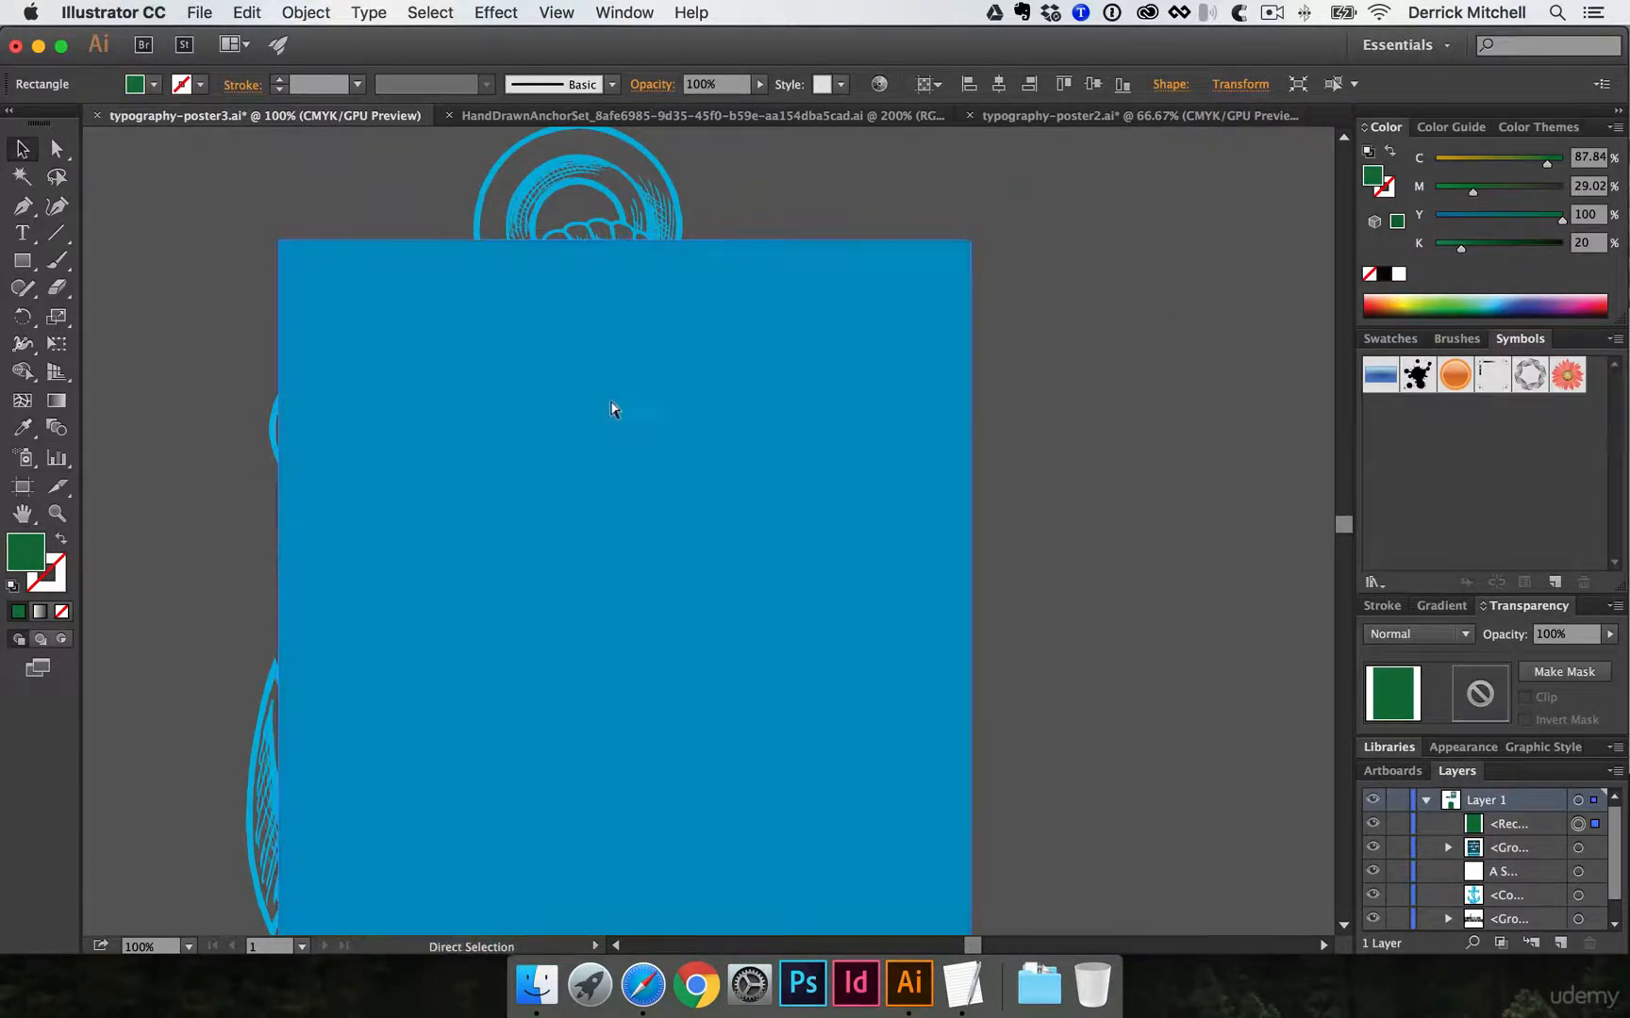
# - Try pasting another blue rectangle and shifting a copy away from the artboard, and undo these changes
pyautogui.press('super+v')
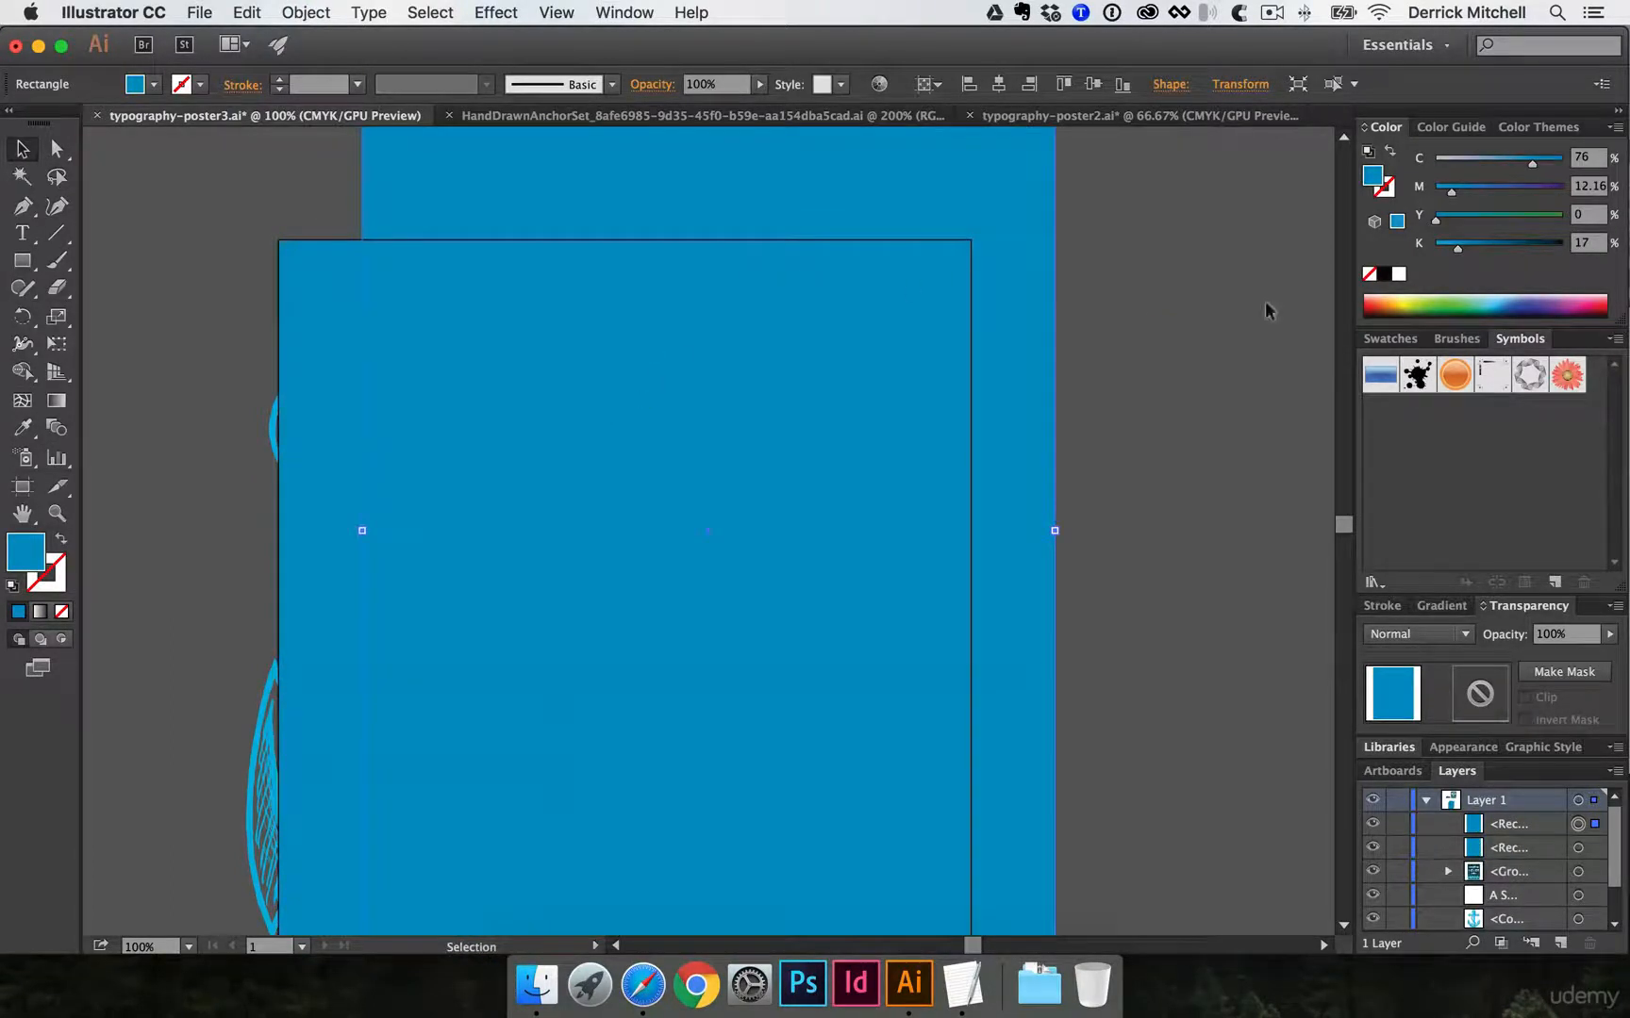
pyautogui.click(1452, 302)
pyautogui.press('super+z')
pyautogui.press('v')
pyautogui.press('super+z')
pyautogui.press('super+z')
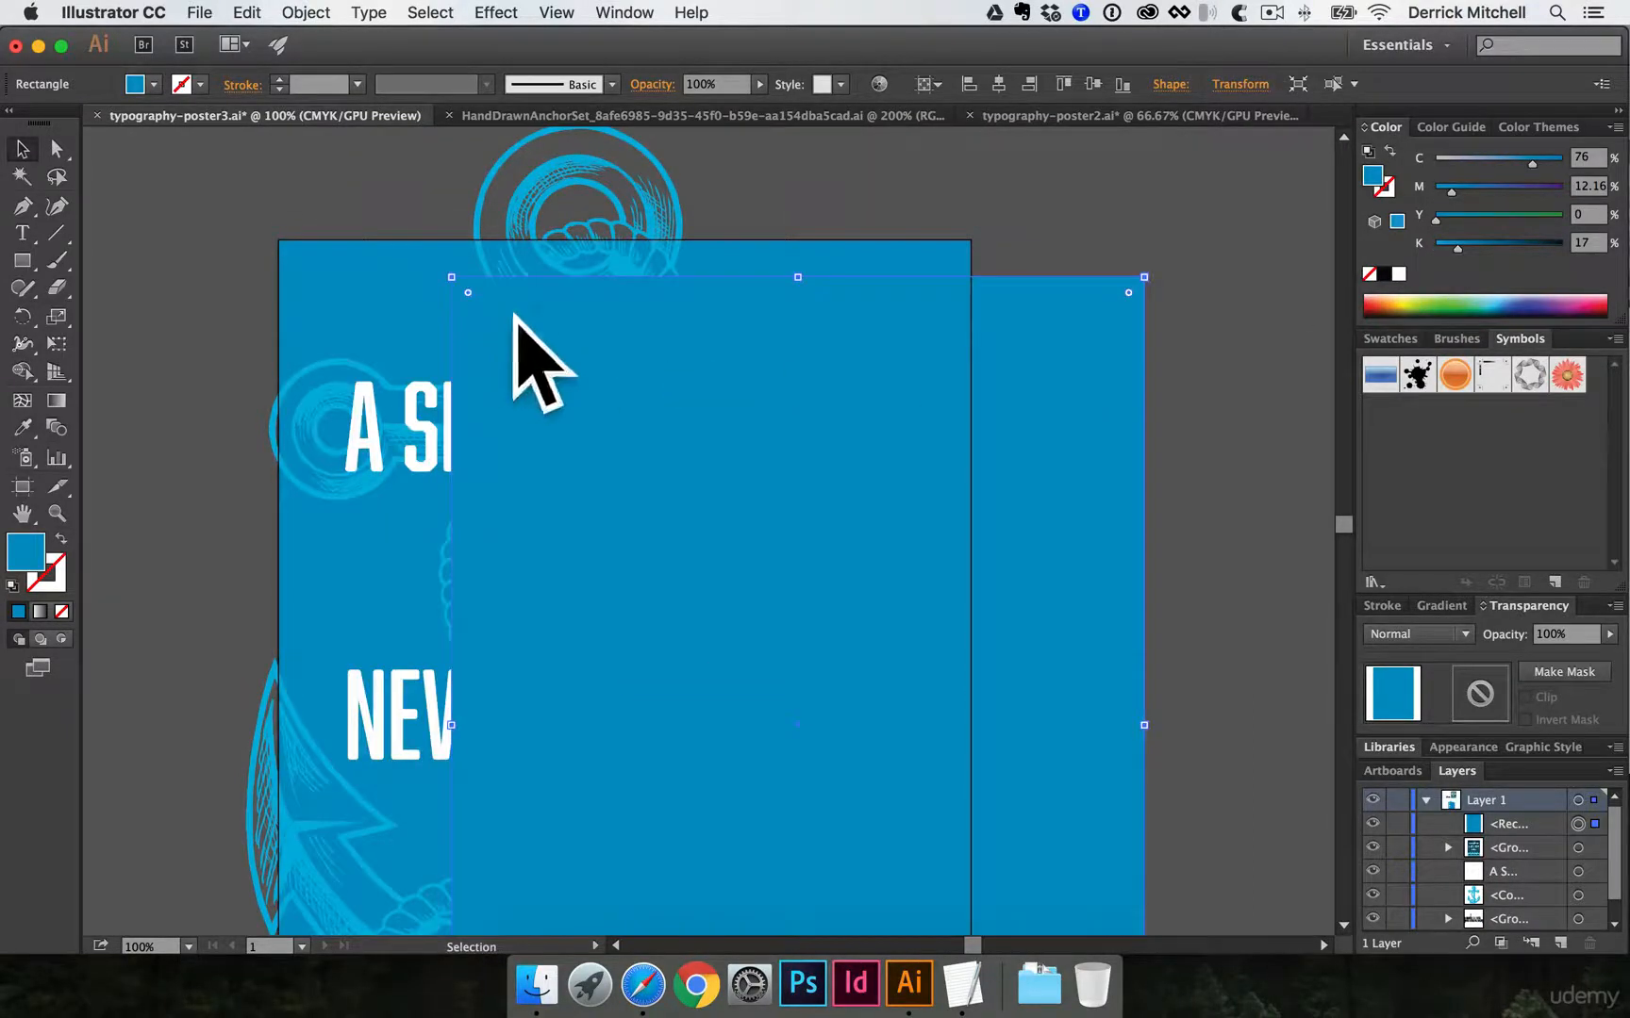
pyautogui.press('super+z')
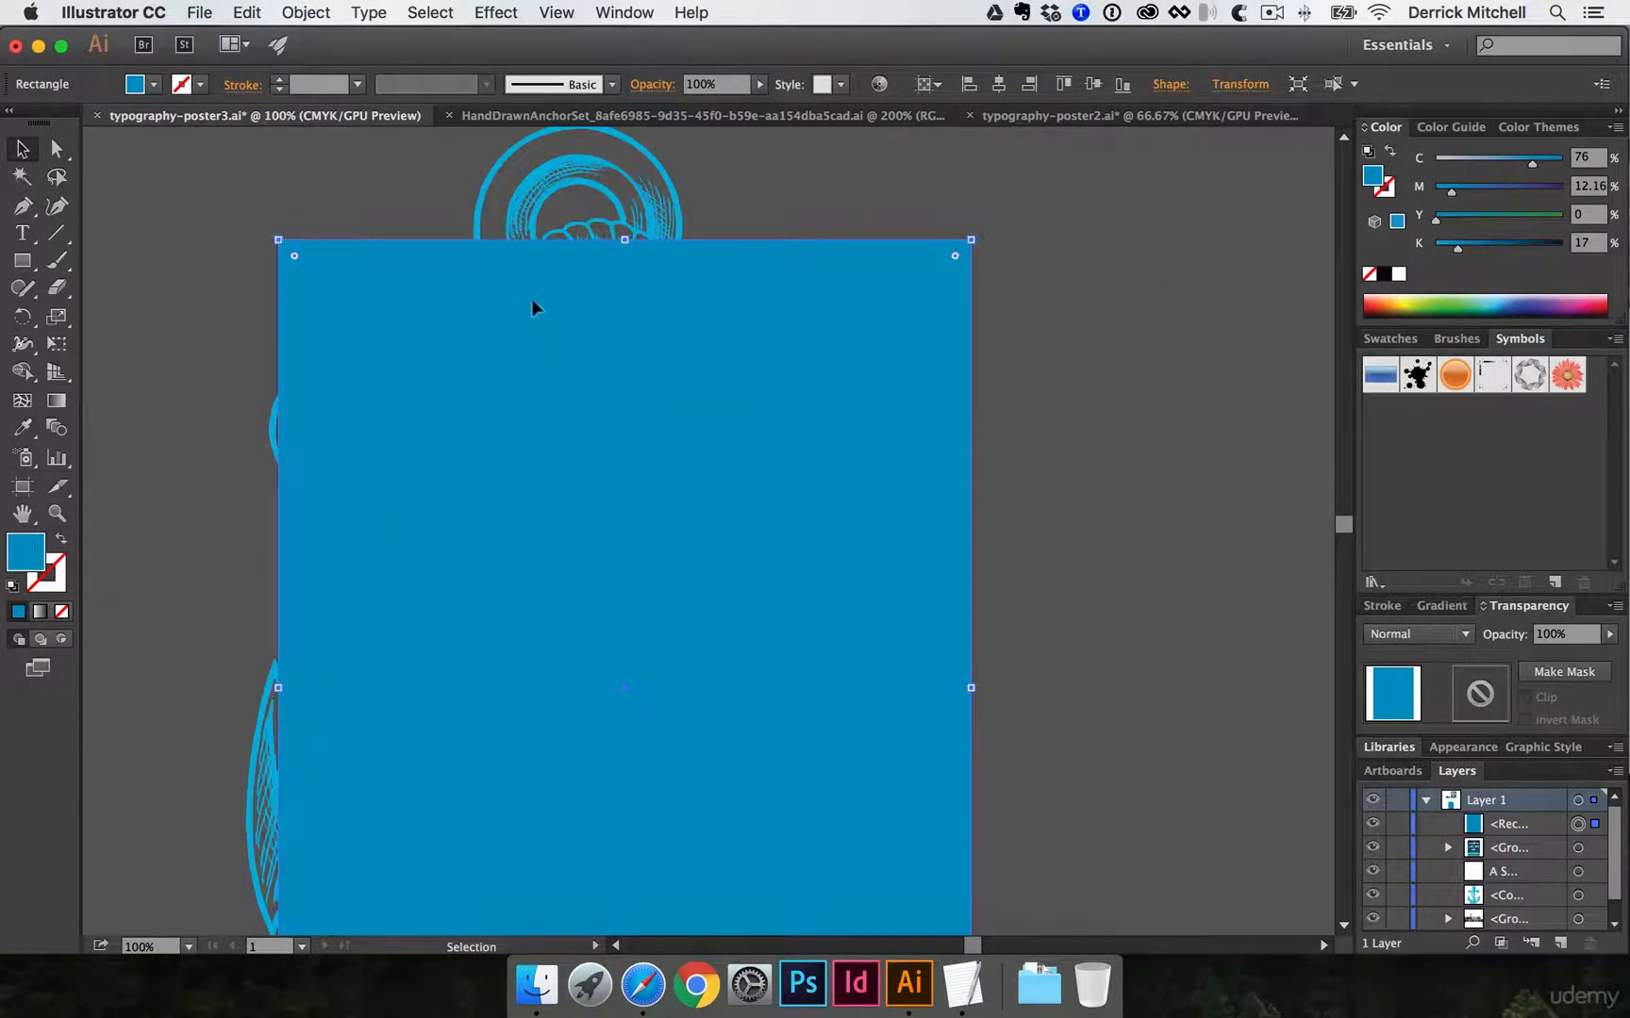
# - Make a clipping mask from the front rectangle and the anchor illustration, and release that mask
pyautogui.keyDown('shift'); pyautogui.click(524, 182); pyautogui.keyUp('shift')
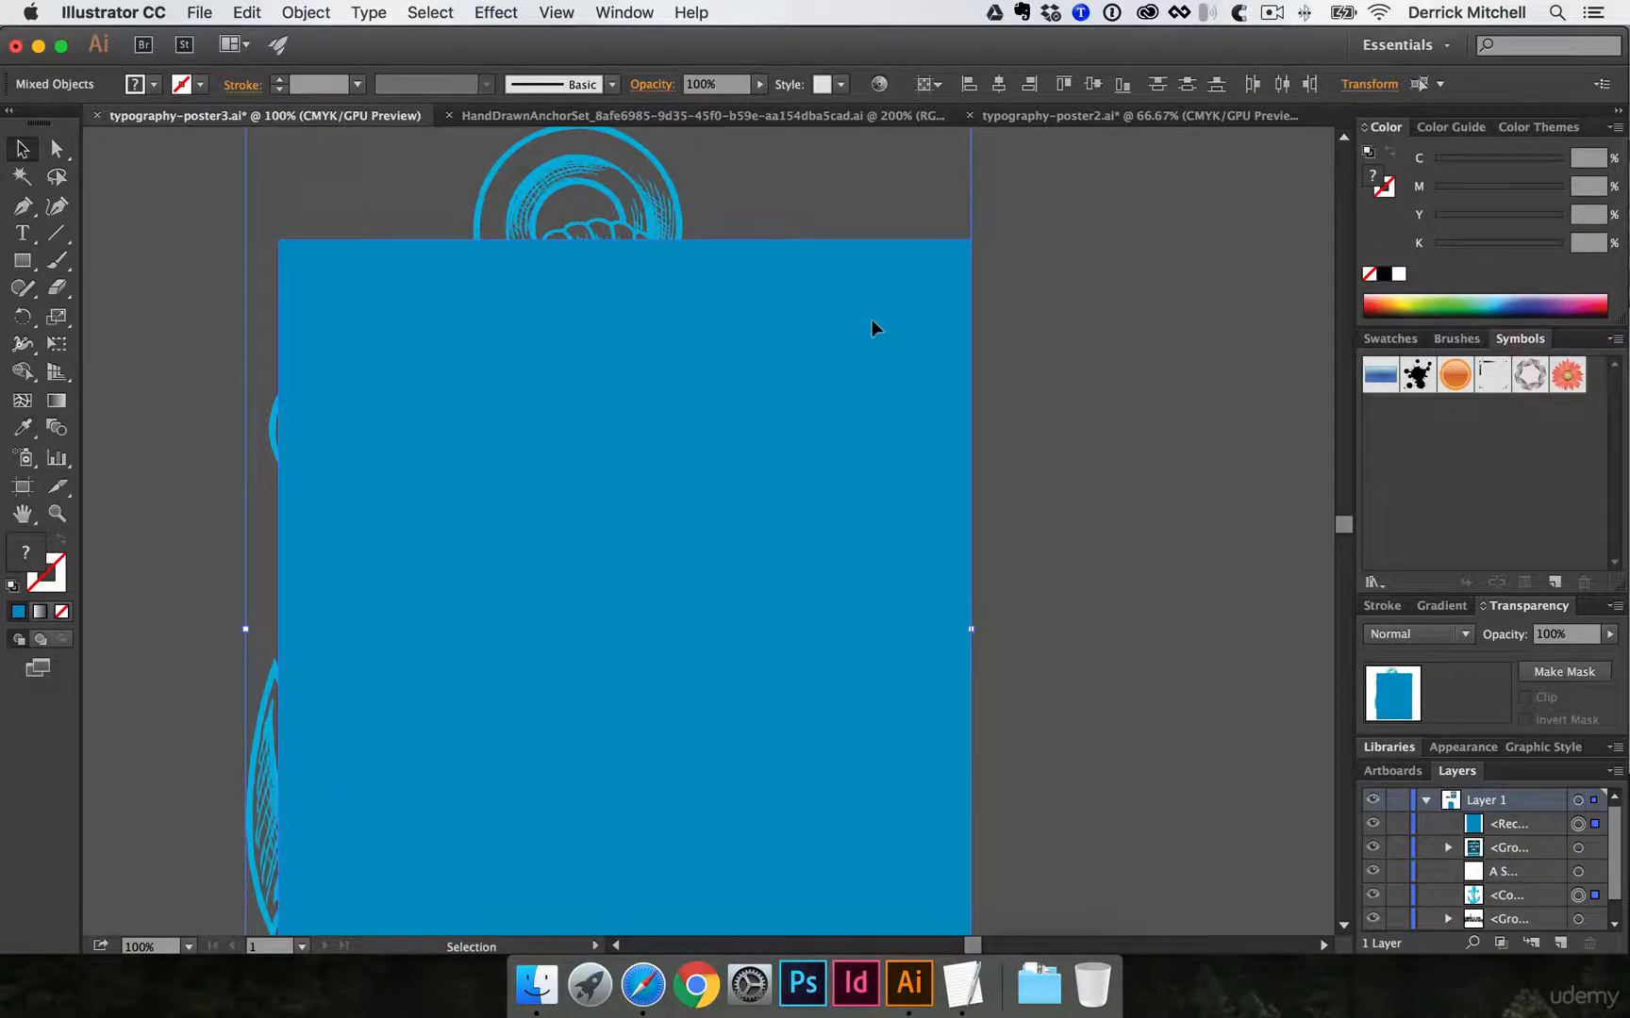
pyautogui.press('super+7')
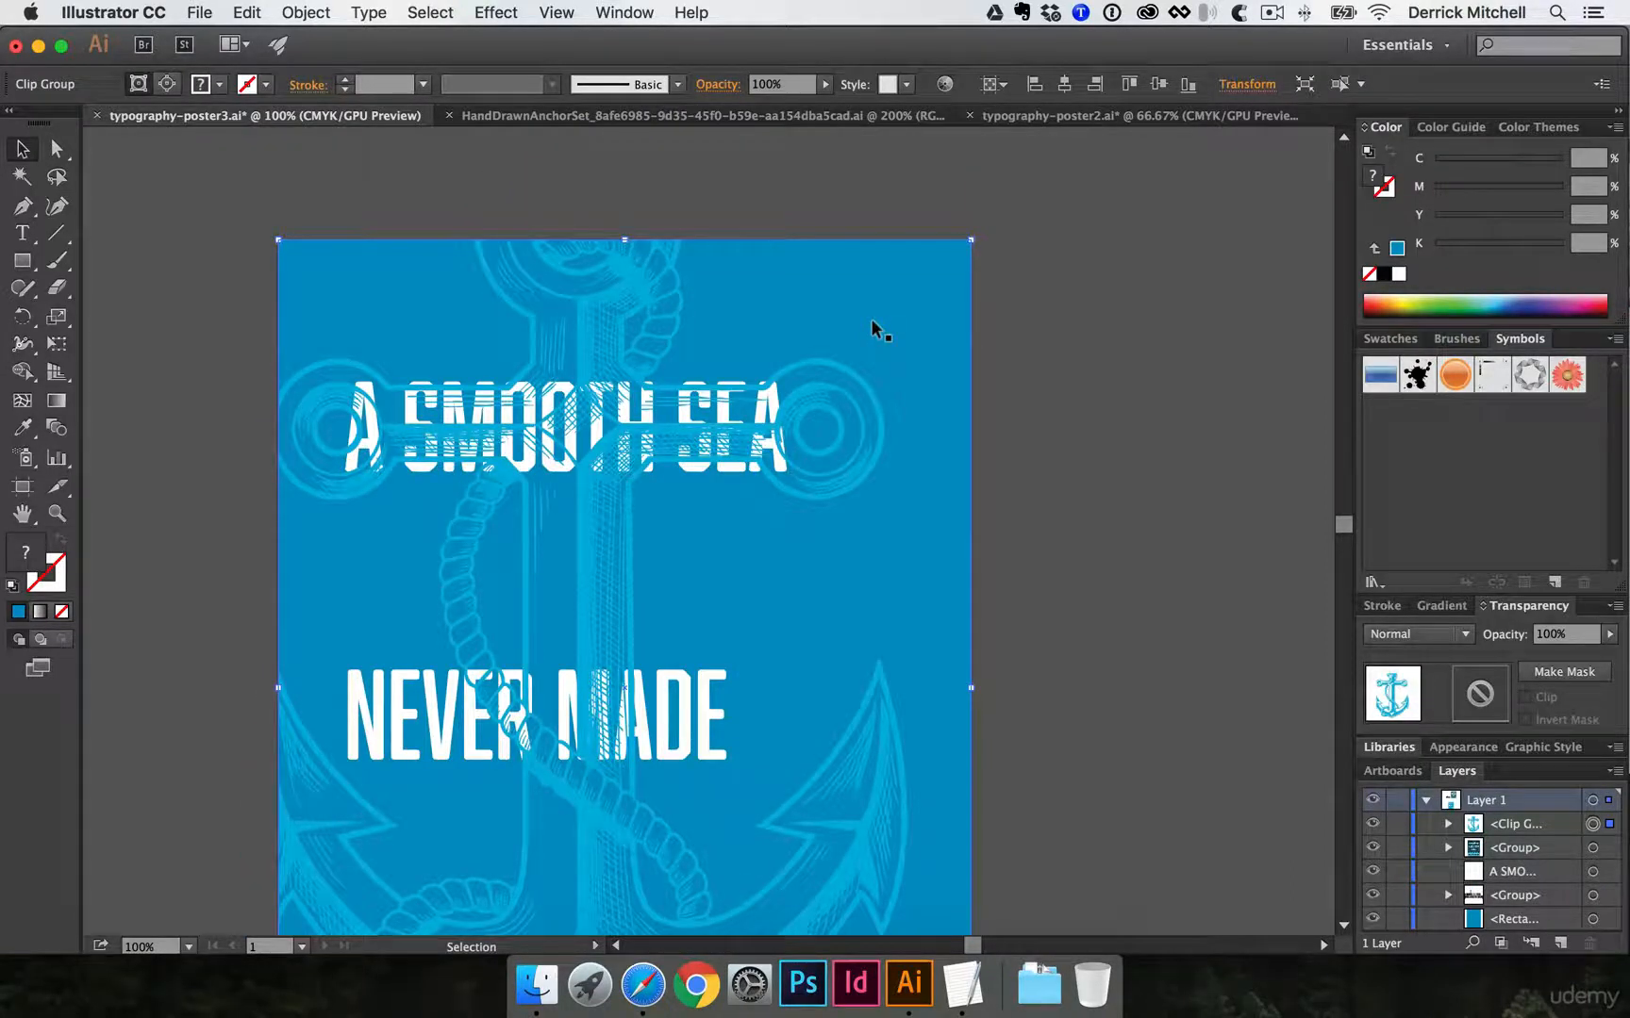
pyautogui.rightClick(622, 292)
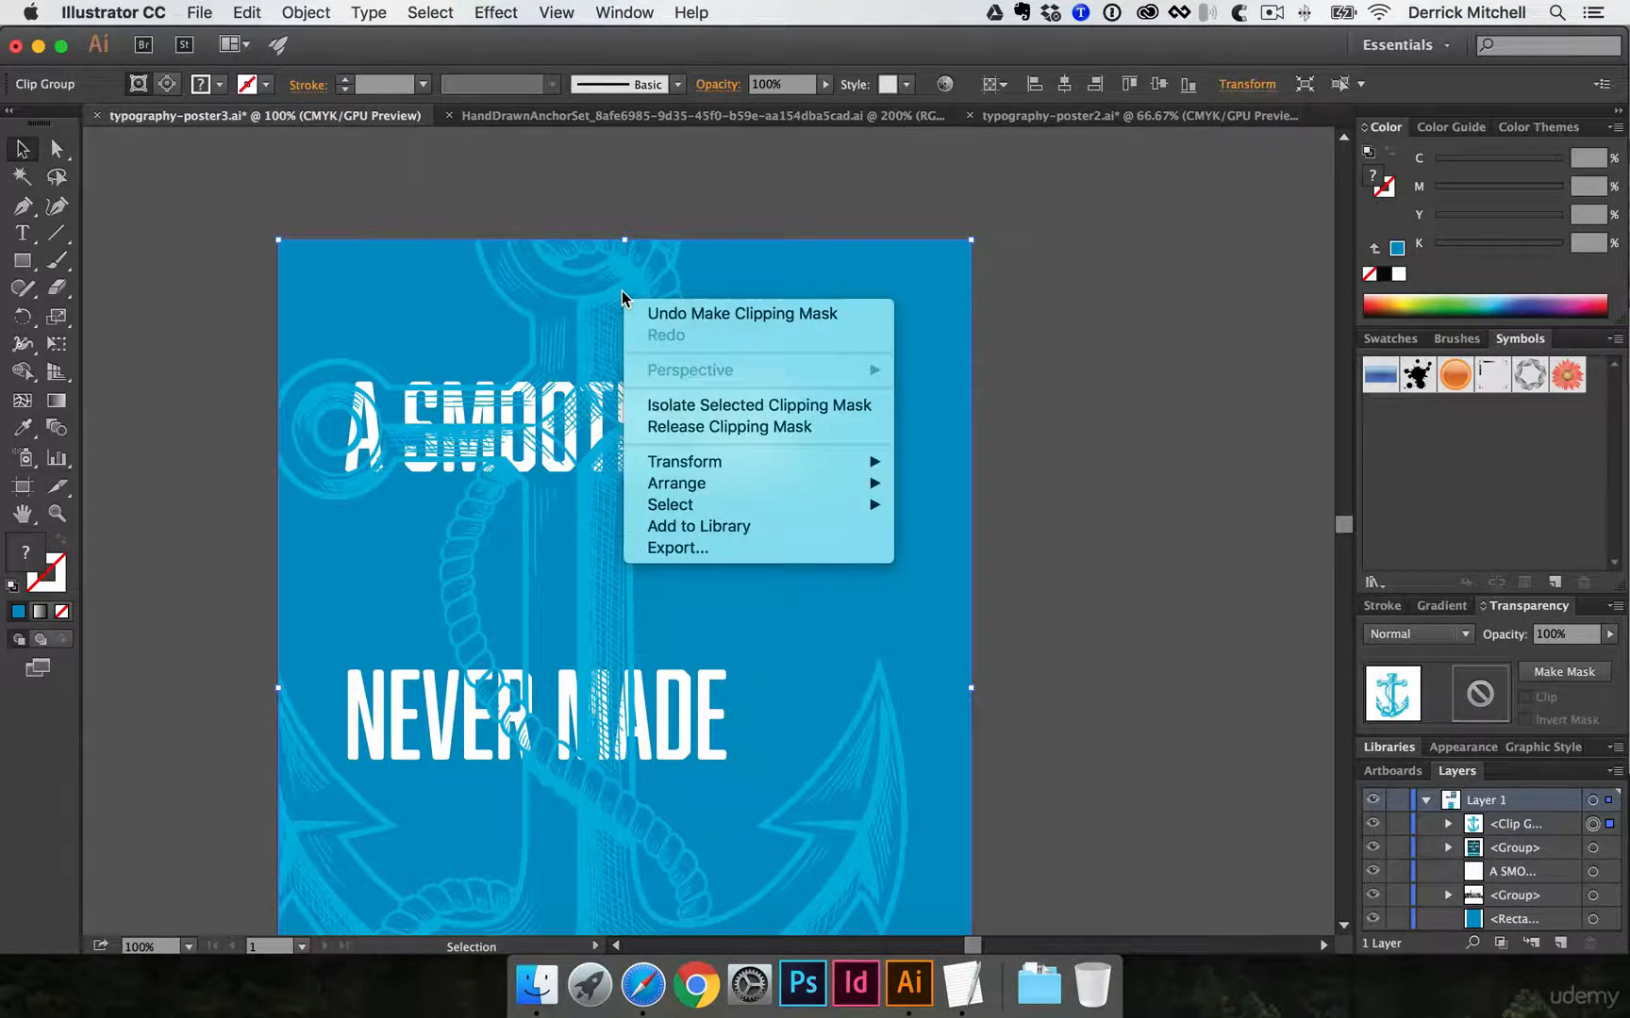
pyautogui.click(691, 430)
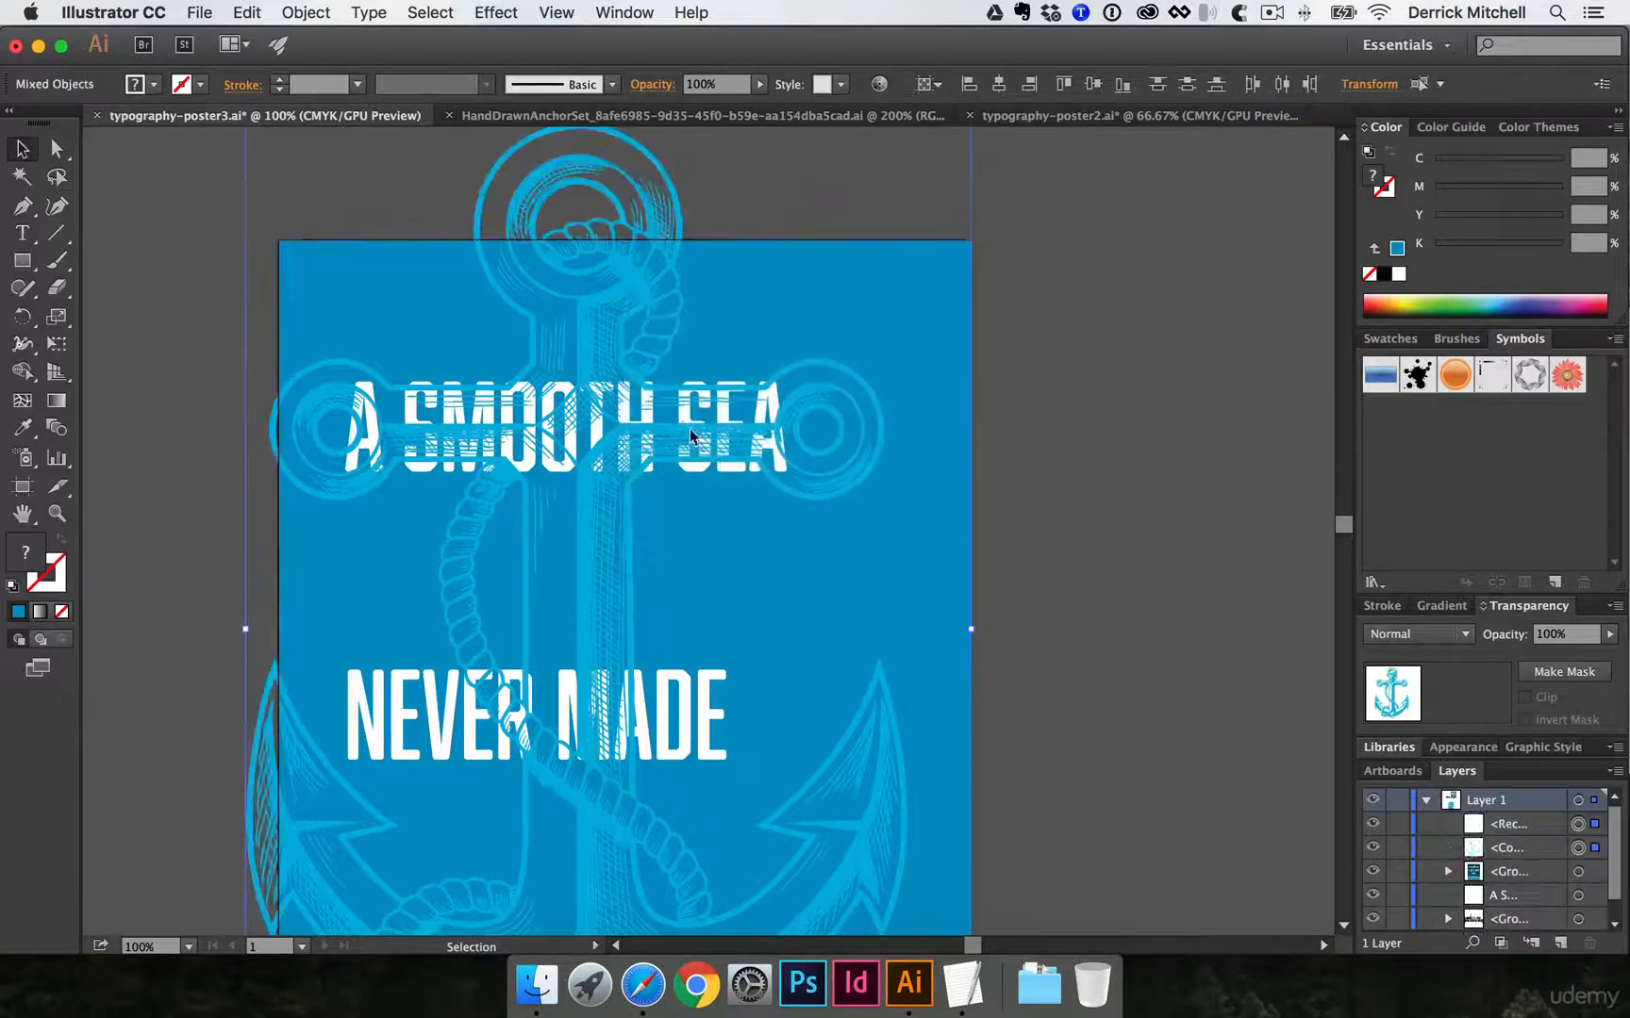
# - Try moving the blue background rectangle sideways and undo the move
pyautogui.click(1107, 323)
pyautogui.moveTo(785, 310); pyautogui.dragTo(982, 331)
pyautogui.press('super+z')
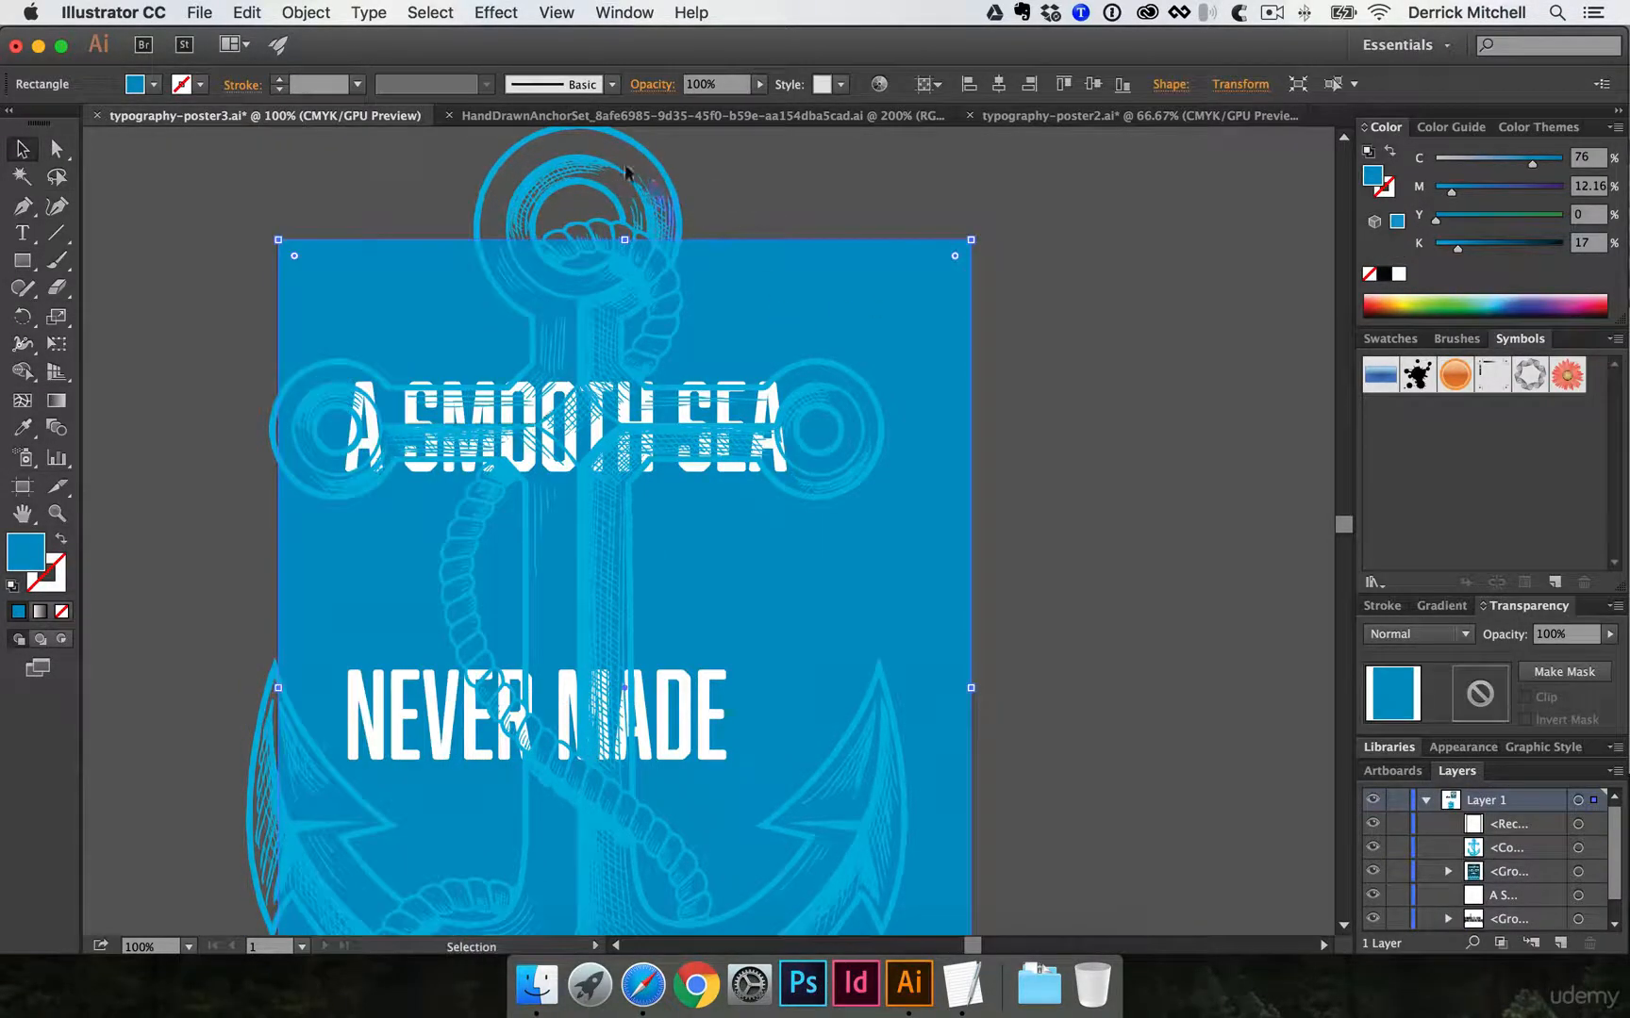
# - Paste a copy of the blue background rectangle in front and use it as a clipping mask for the anchor illustration
pyautogui.click(553, 175)
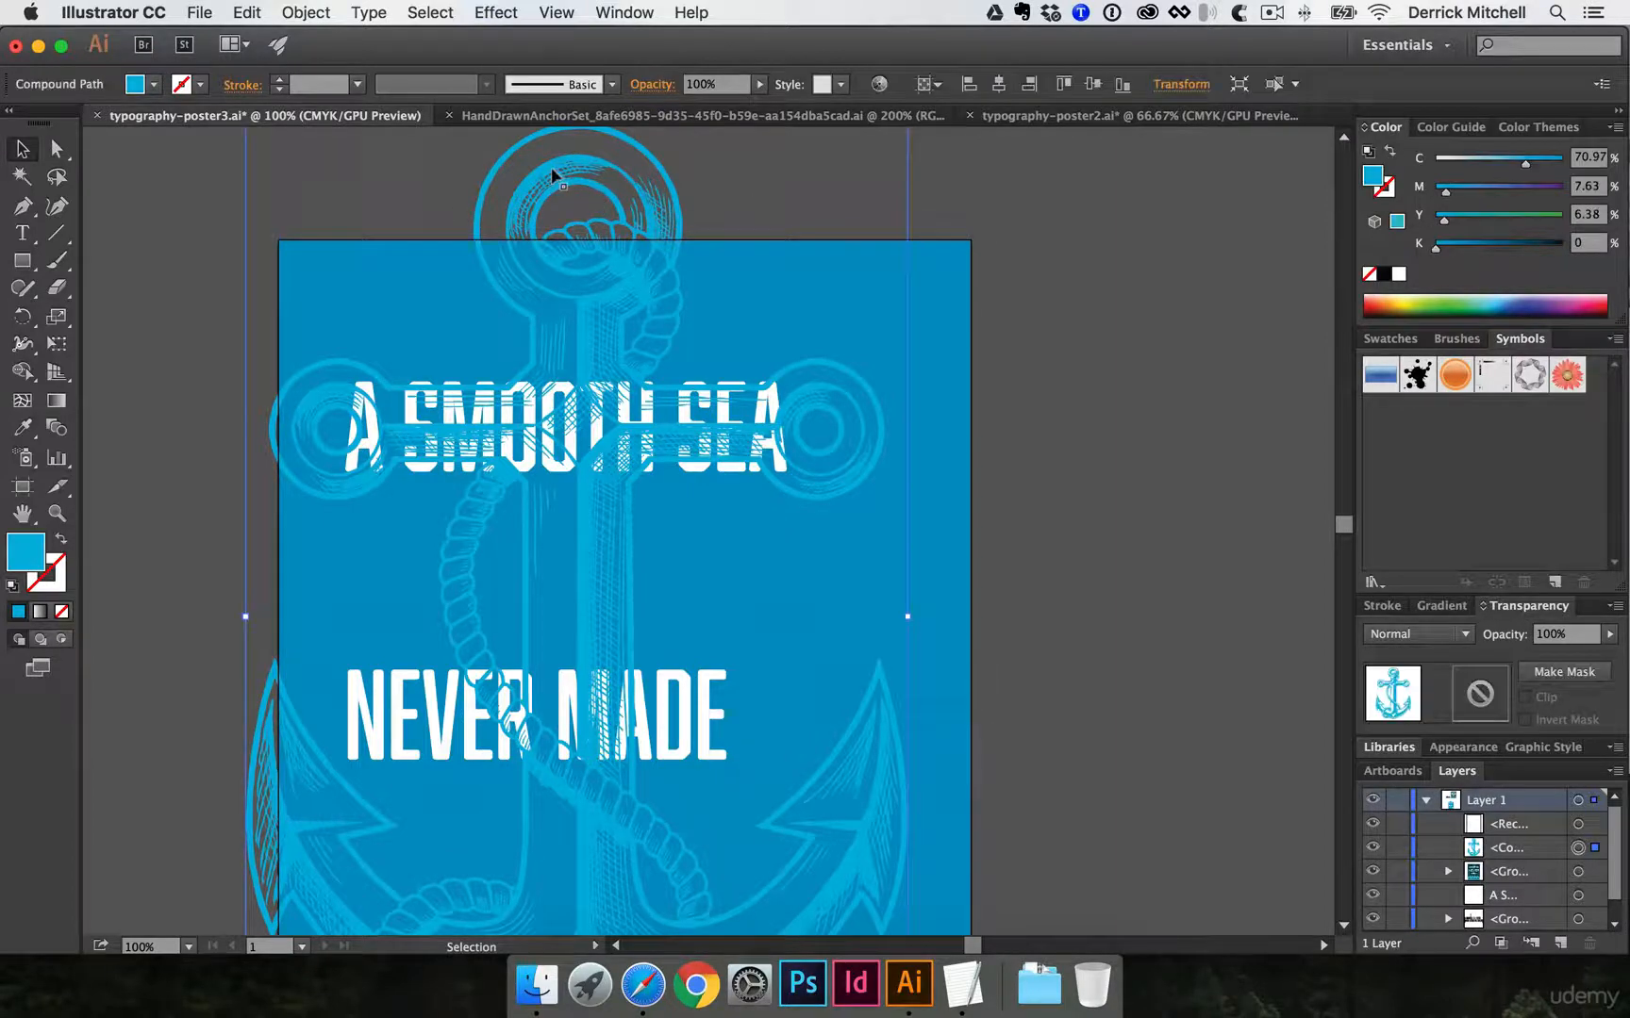
pyautogui.click(993, 224)
pyautogui.press('super+f')
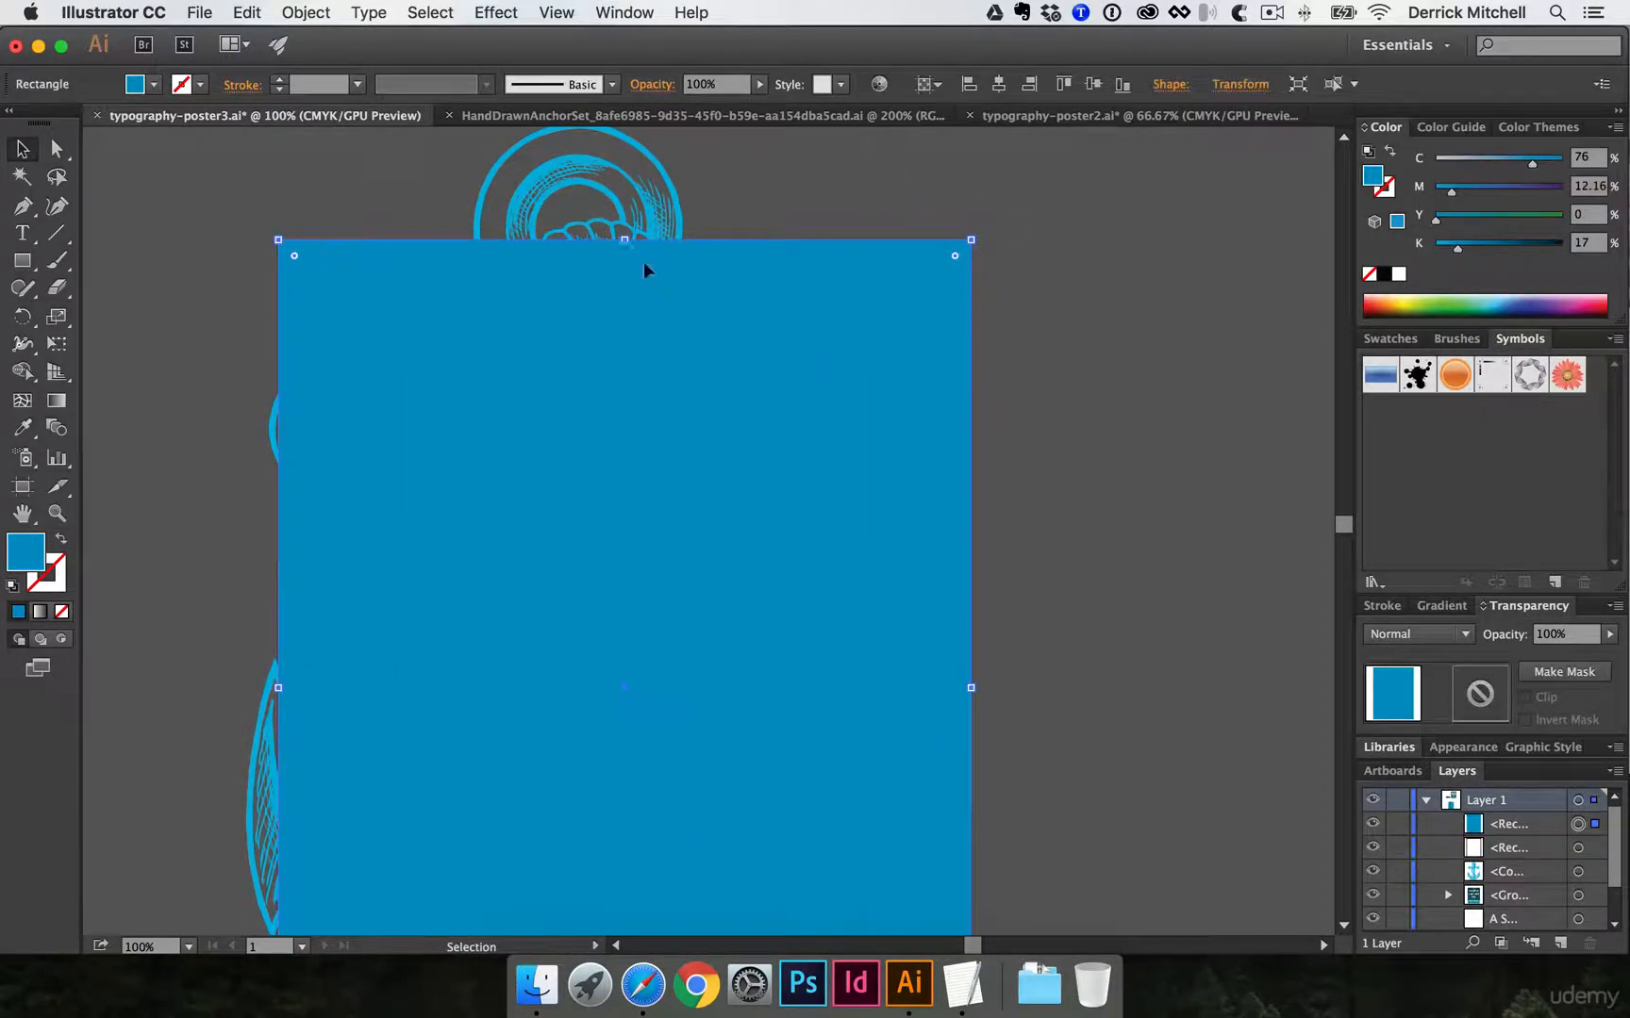
pyautogui.keyDown('shift'); pyautogui.click(529, 179); pyautogui.keyUp('shift')
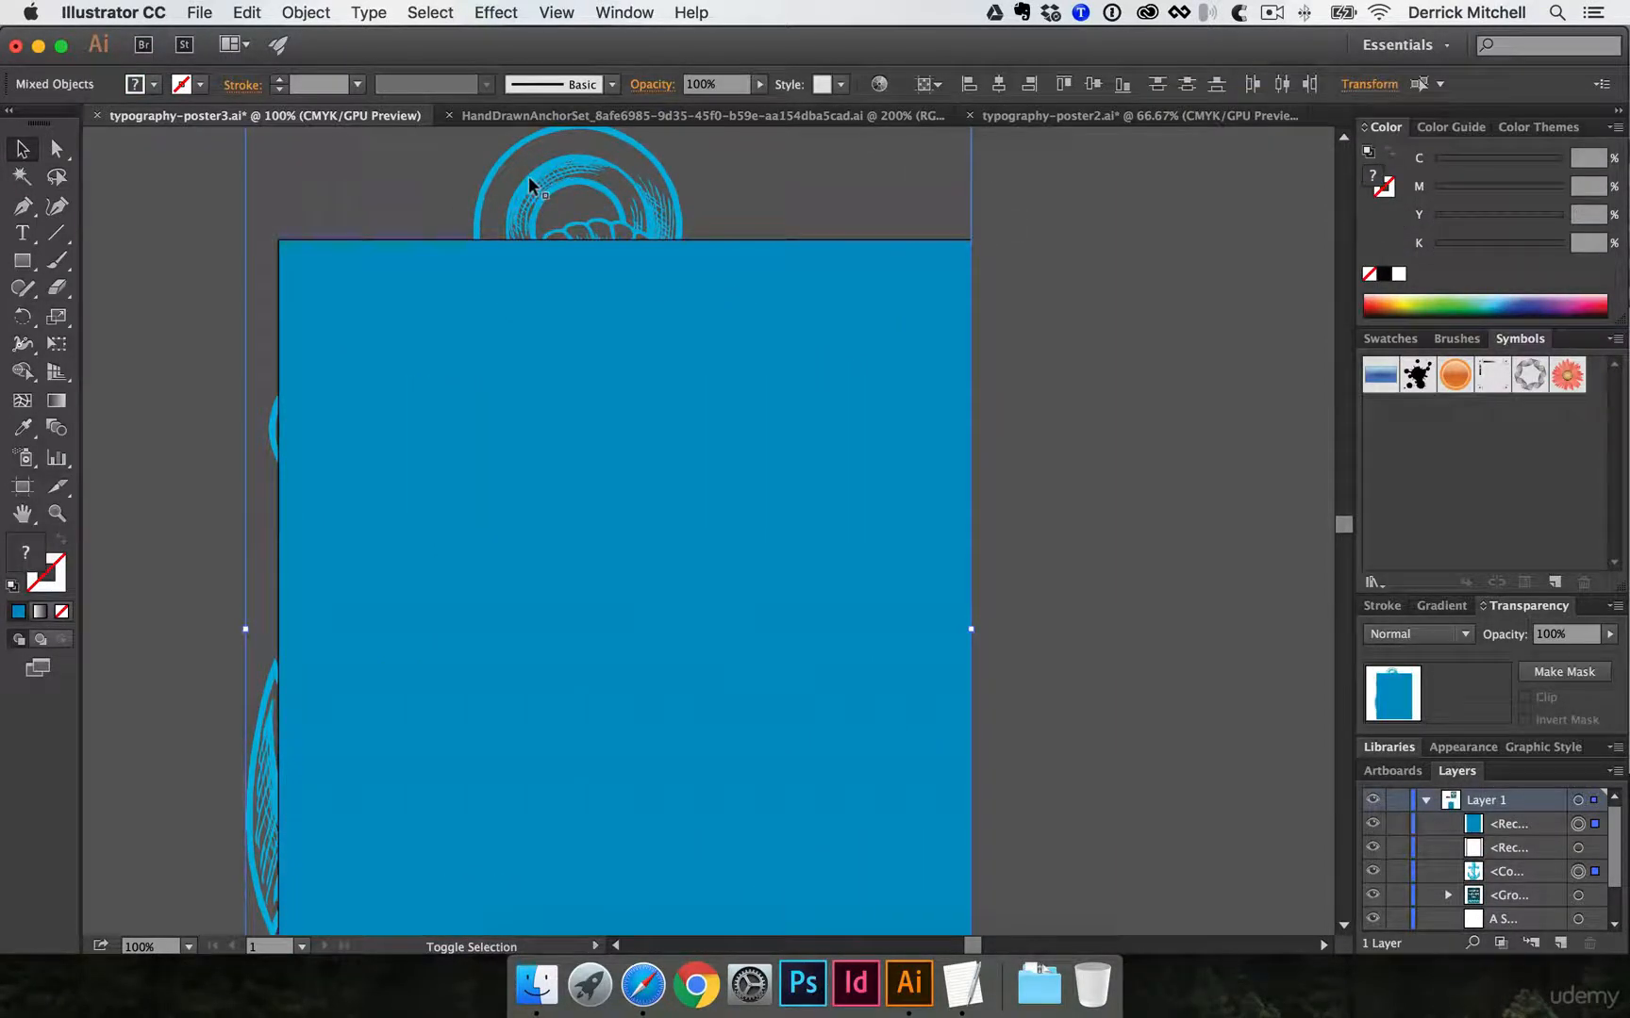
pyautogui.press('super+7')
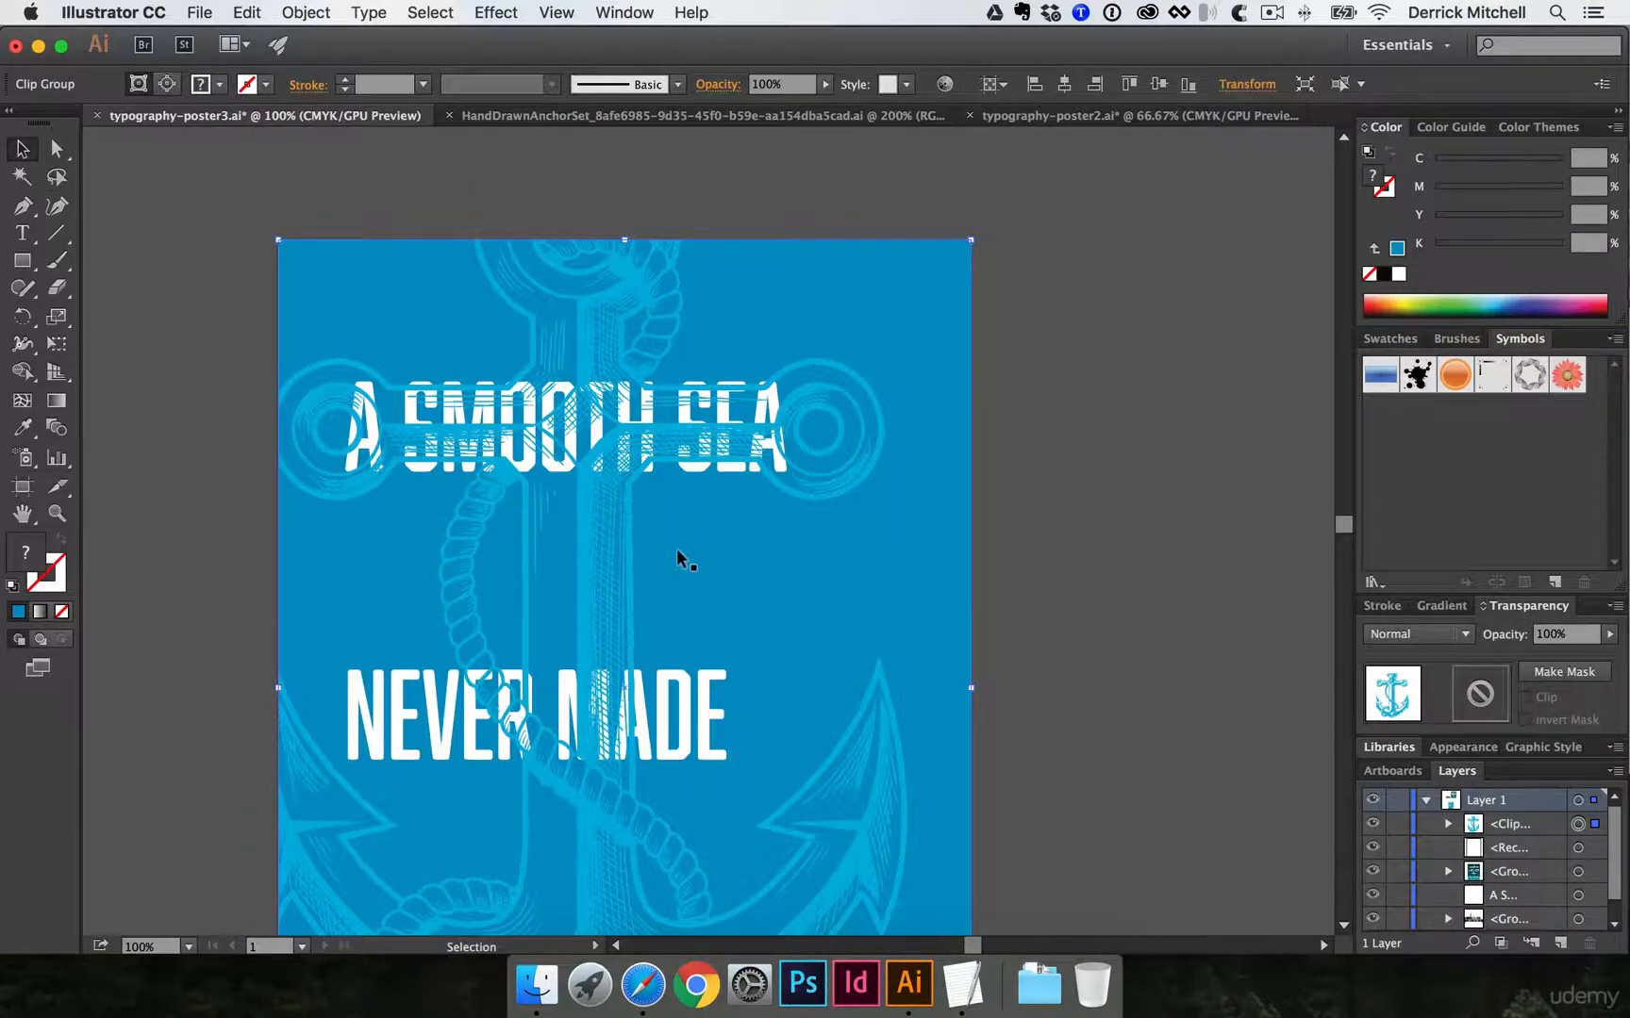
# - Send the clipped anchor group backward until it sits behind the white poster text, and deselect it
pyautogui.press('super+bracketleft')
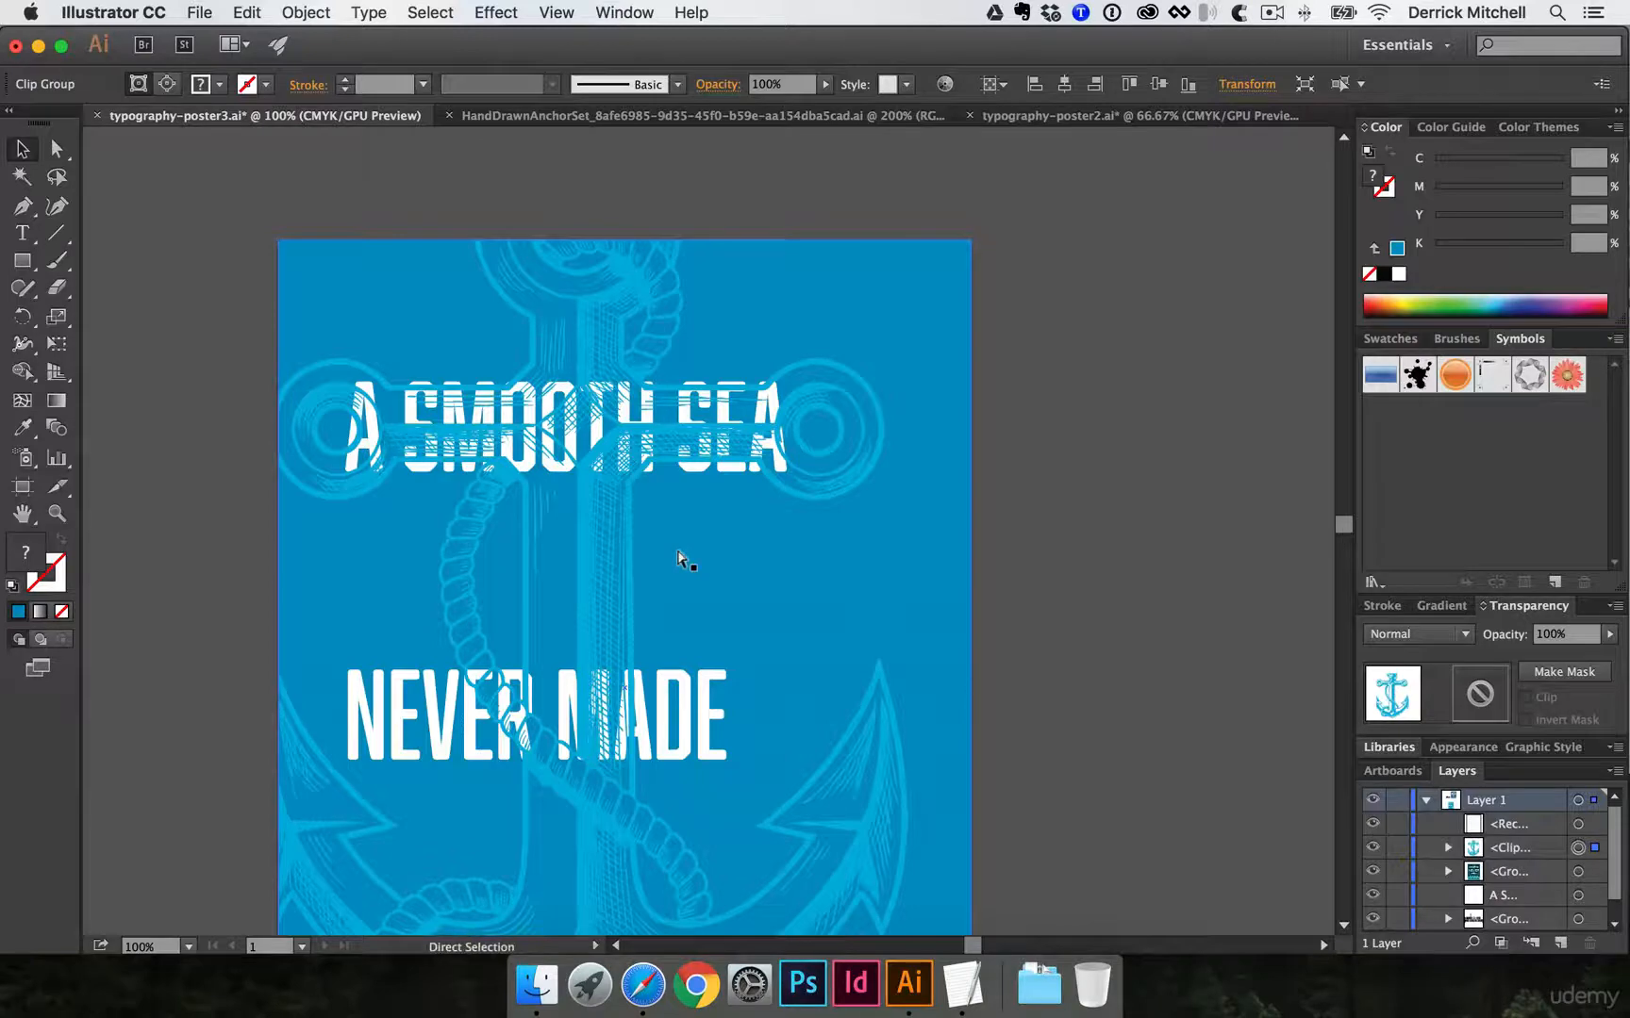
pyautogui.press('super+bracketleft')
pyautogui.press('super+bracketleft')
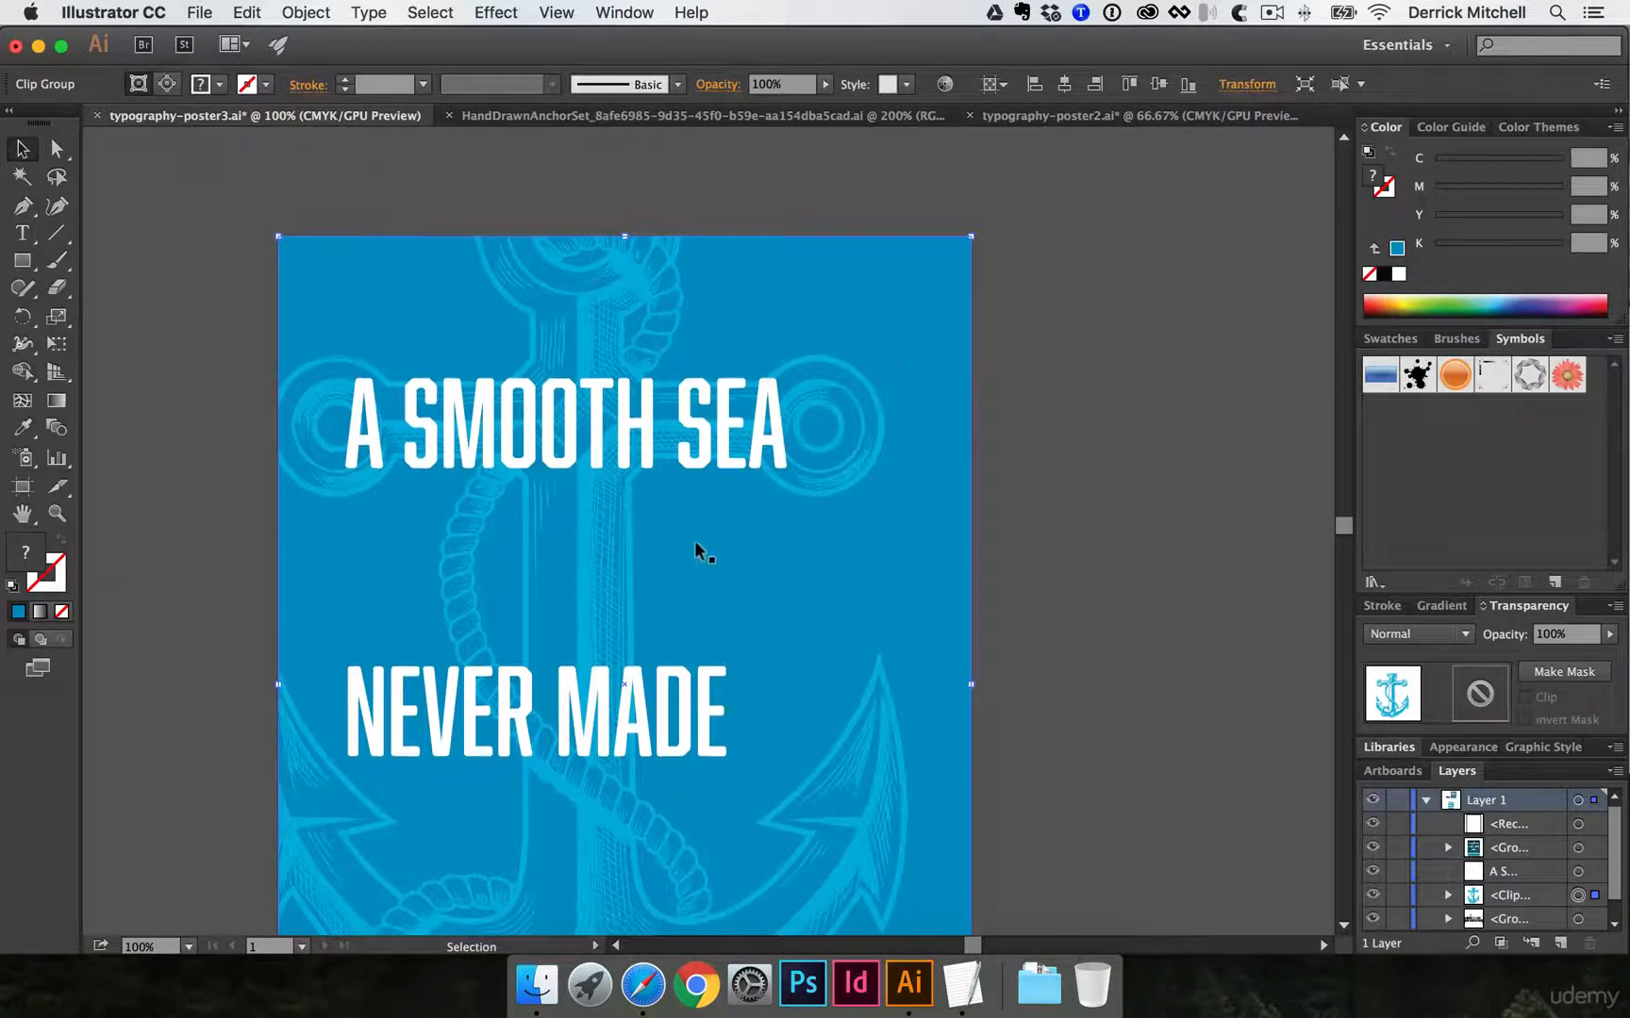
pyautogui.click(1007, 556)
# - Duplicate Artboard 1 together with its artwork, placing the copy beside the original on the right
pyautogui.press('super+minus')
pyautogui.moveTo(599, 649); pyautogui.dragTo(444, 523)
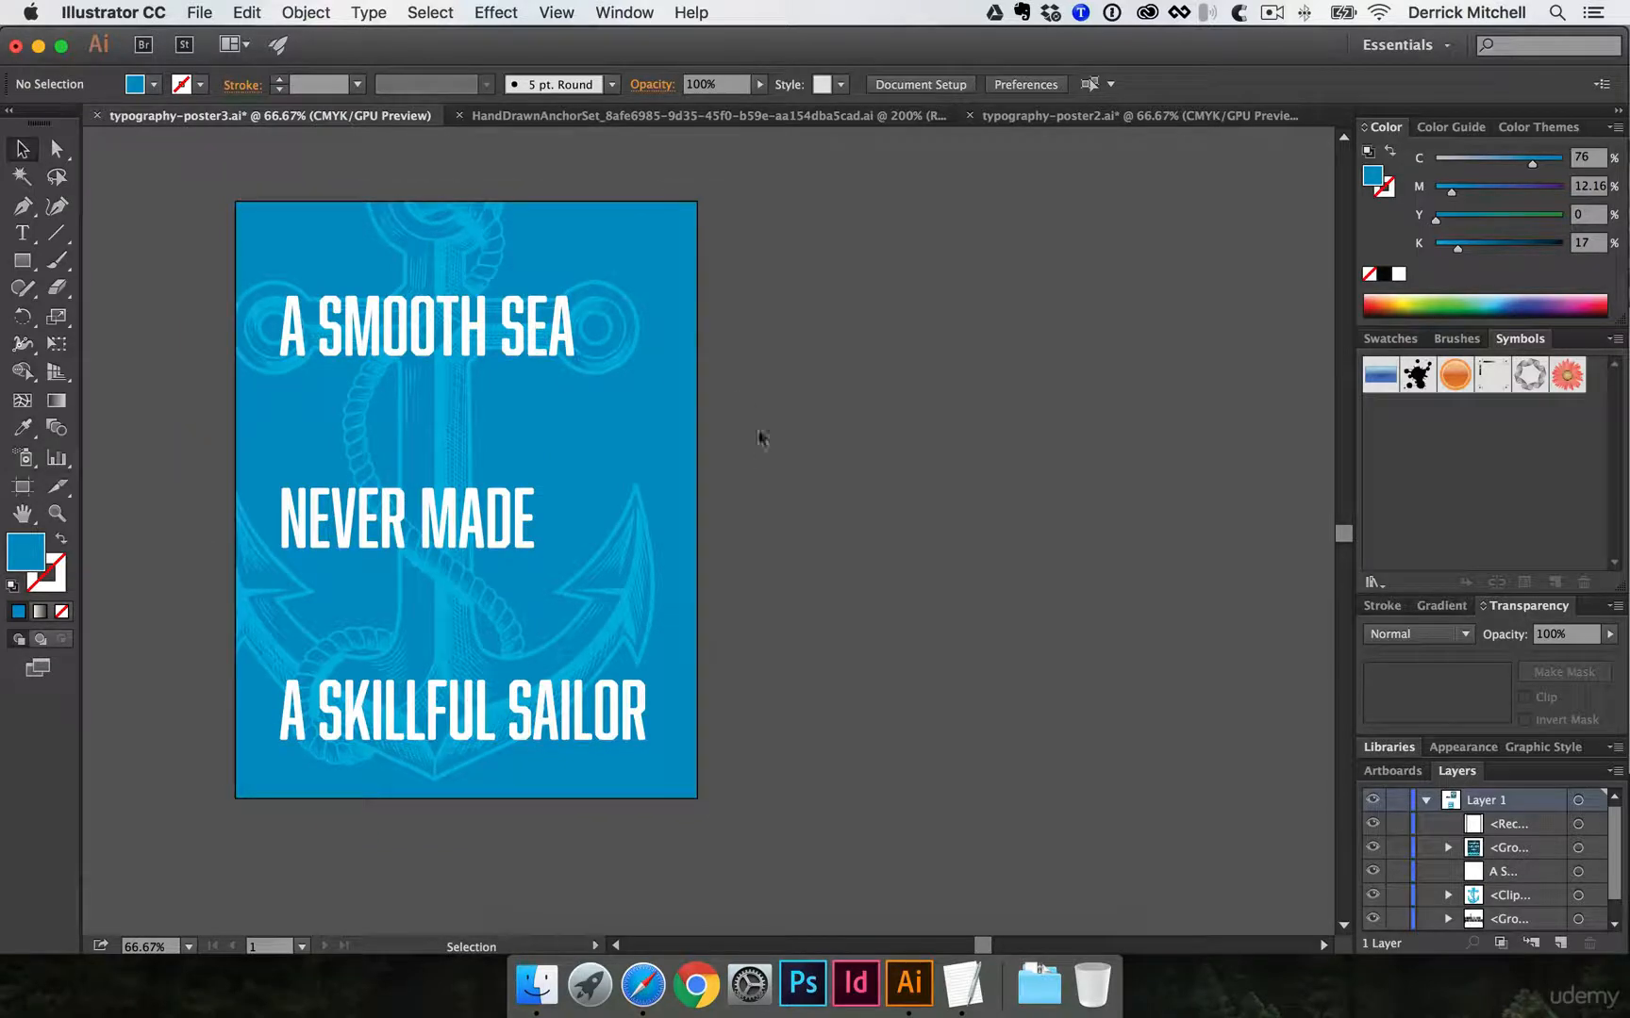
pyautogui.keyDown('super'); pyautogui.click(312, 327); pyautogui.keyUp('super')
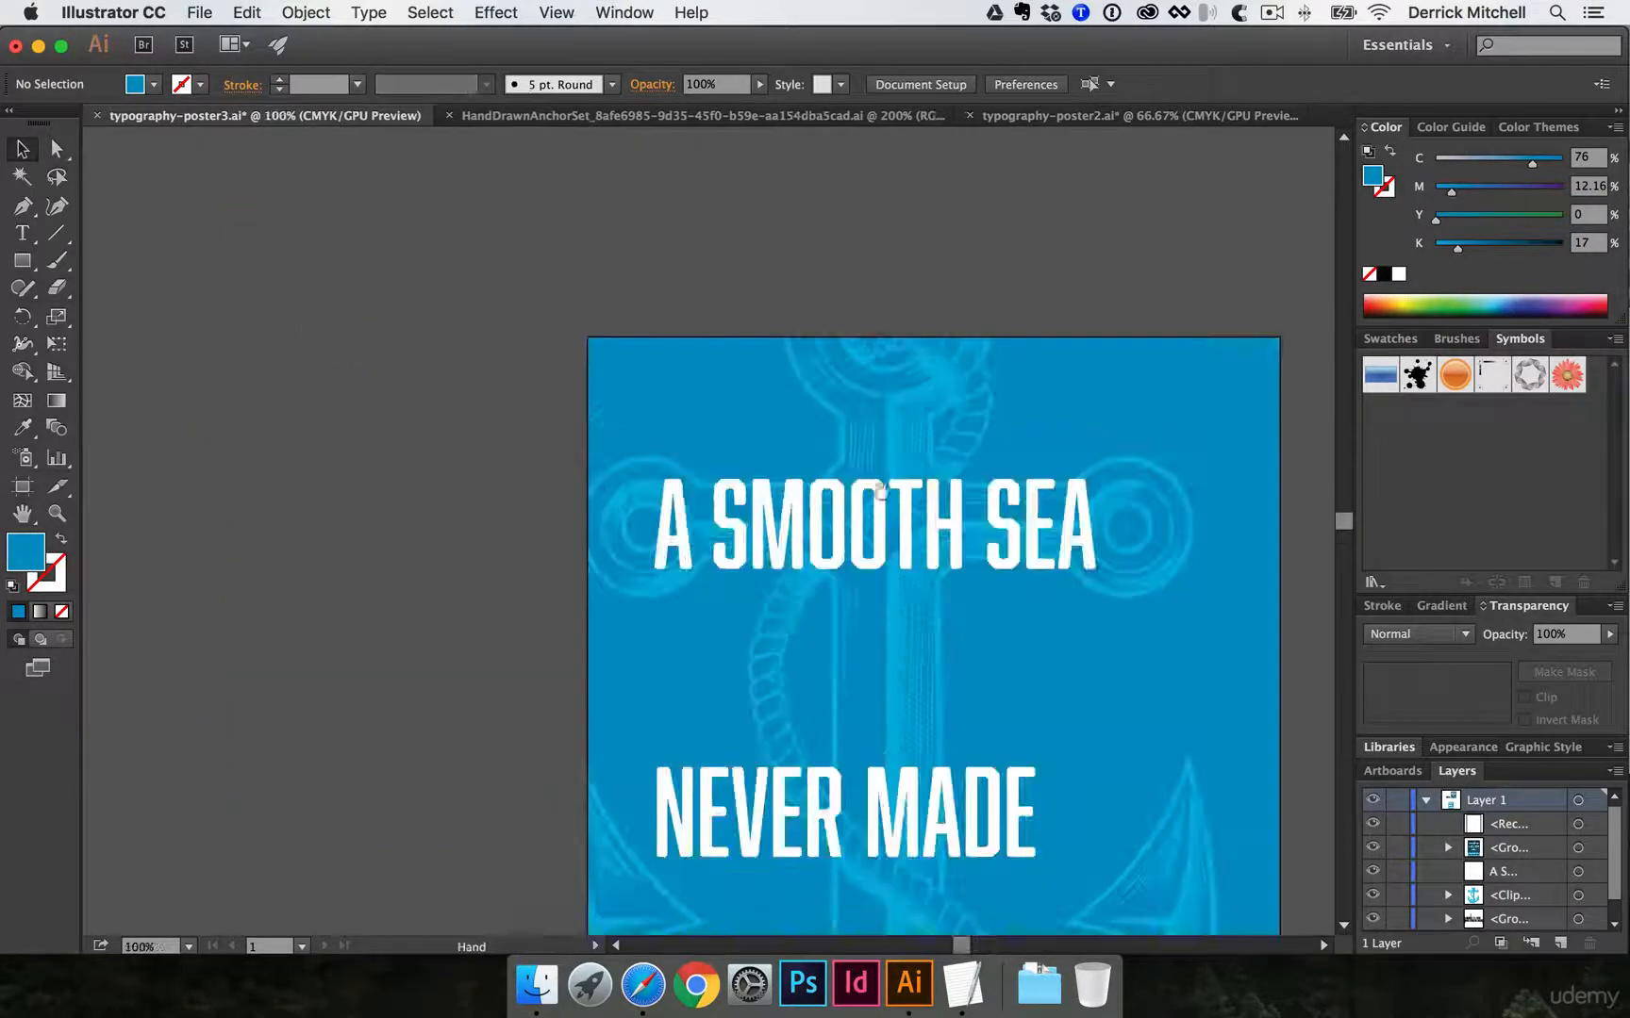
pyautogui.moveTo(926, 492); pyautogui.dragTo(495, 401)
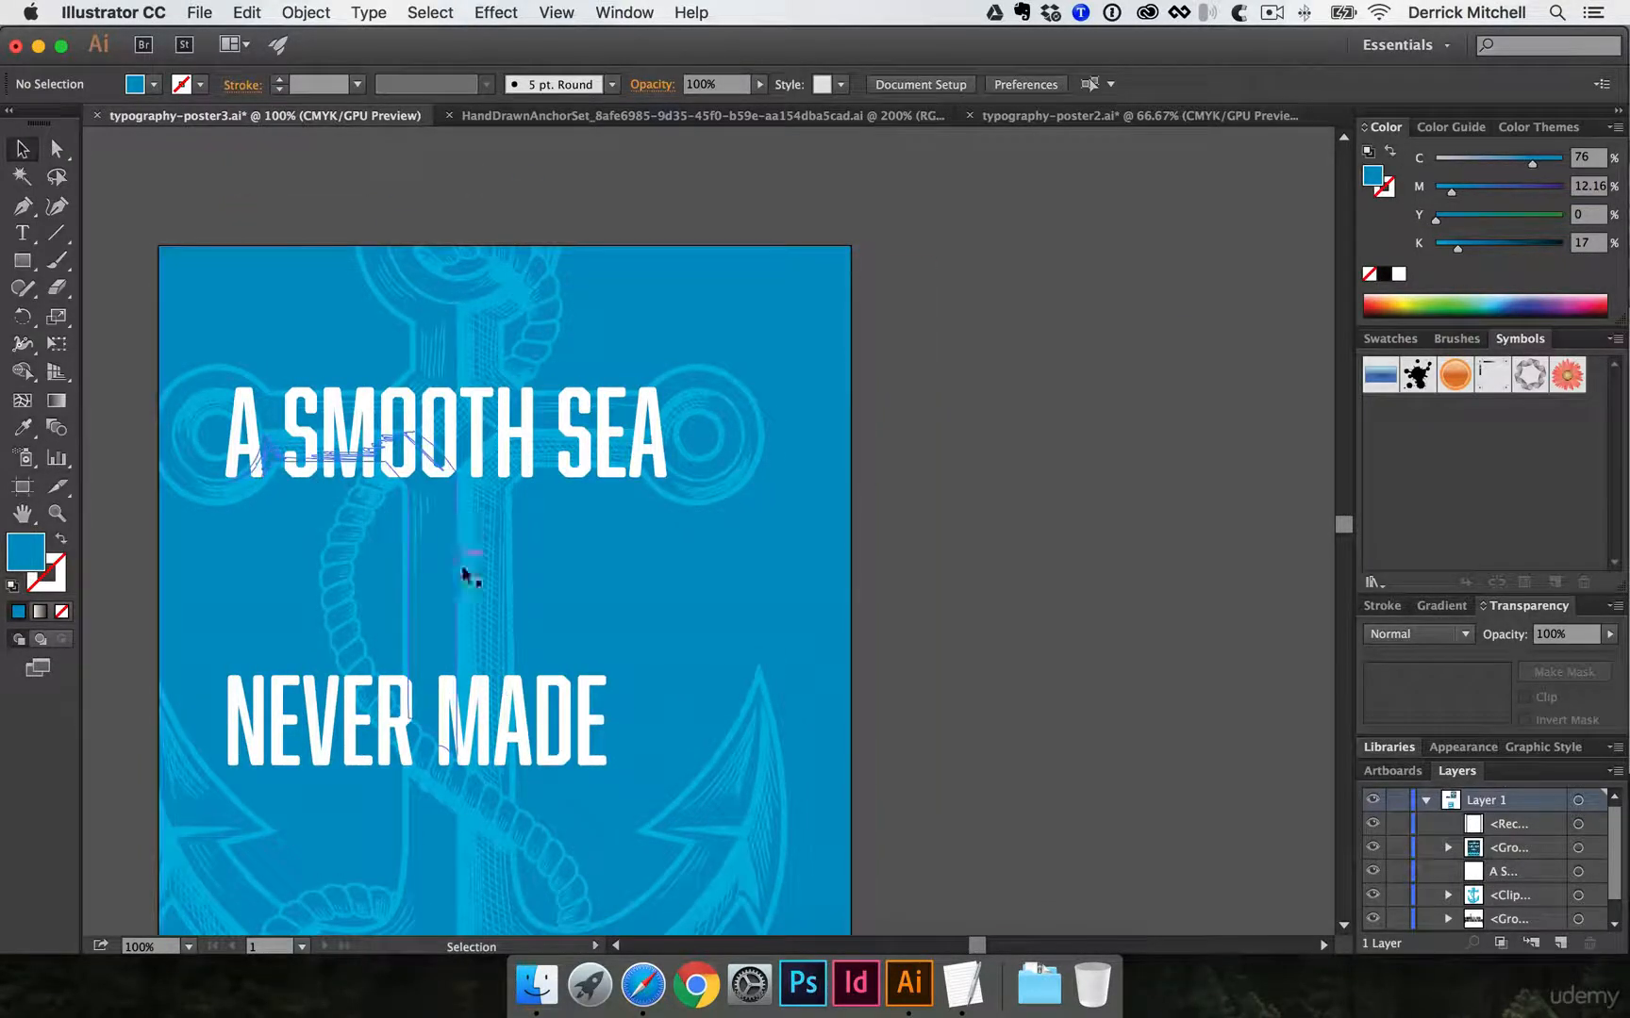
pyautogui.scroll(-3, 895, 564)
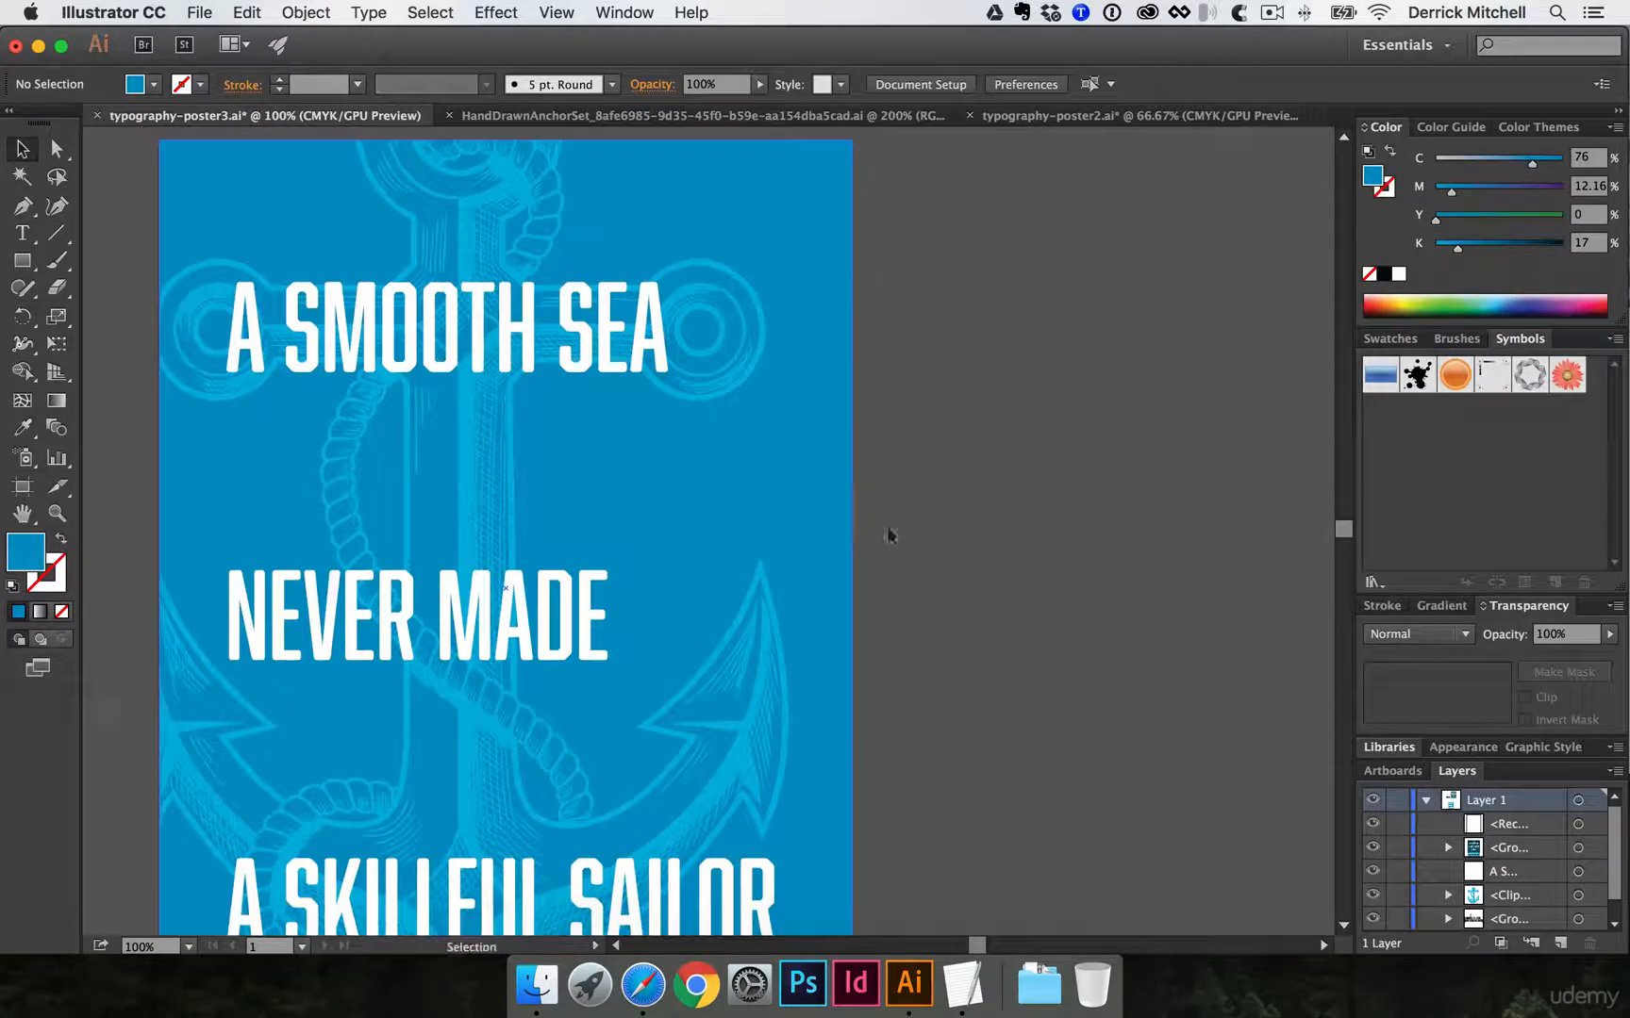
pyautogui.keyDown('alt'); pyautogui.keyDown('super'); pyautogui.click(830, 519); pyautogui.keyUp('super'); pyautogui.keyUp('alt')
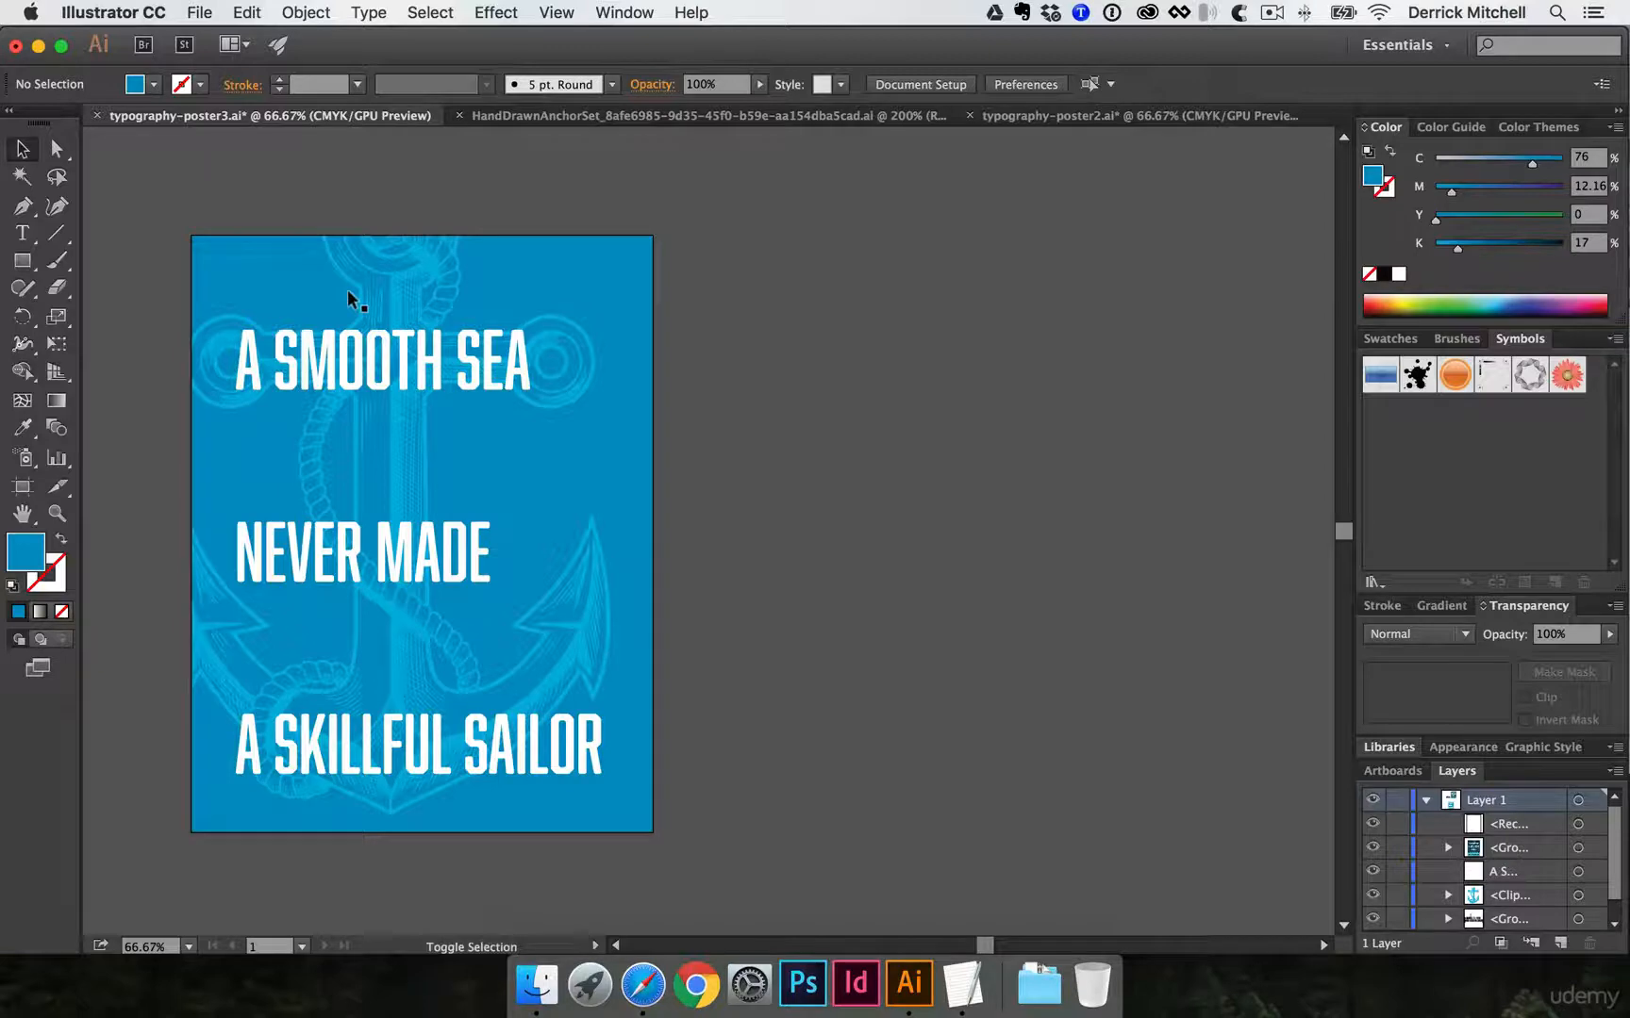
pyautogui.hotkey('shift', 'o')
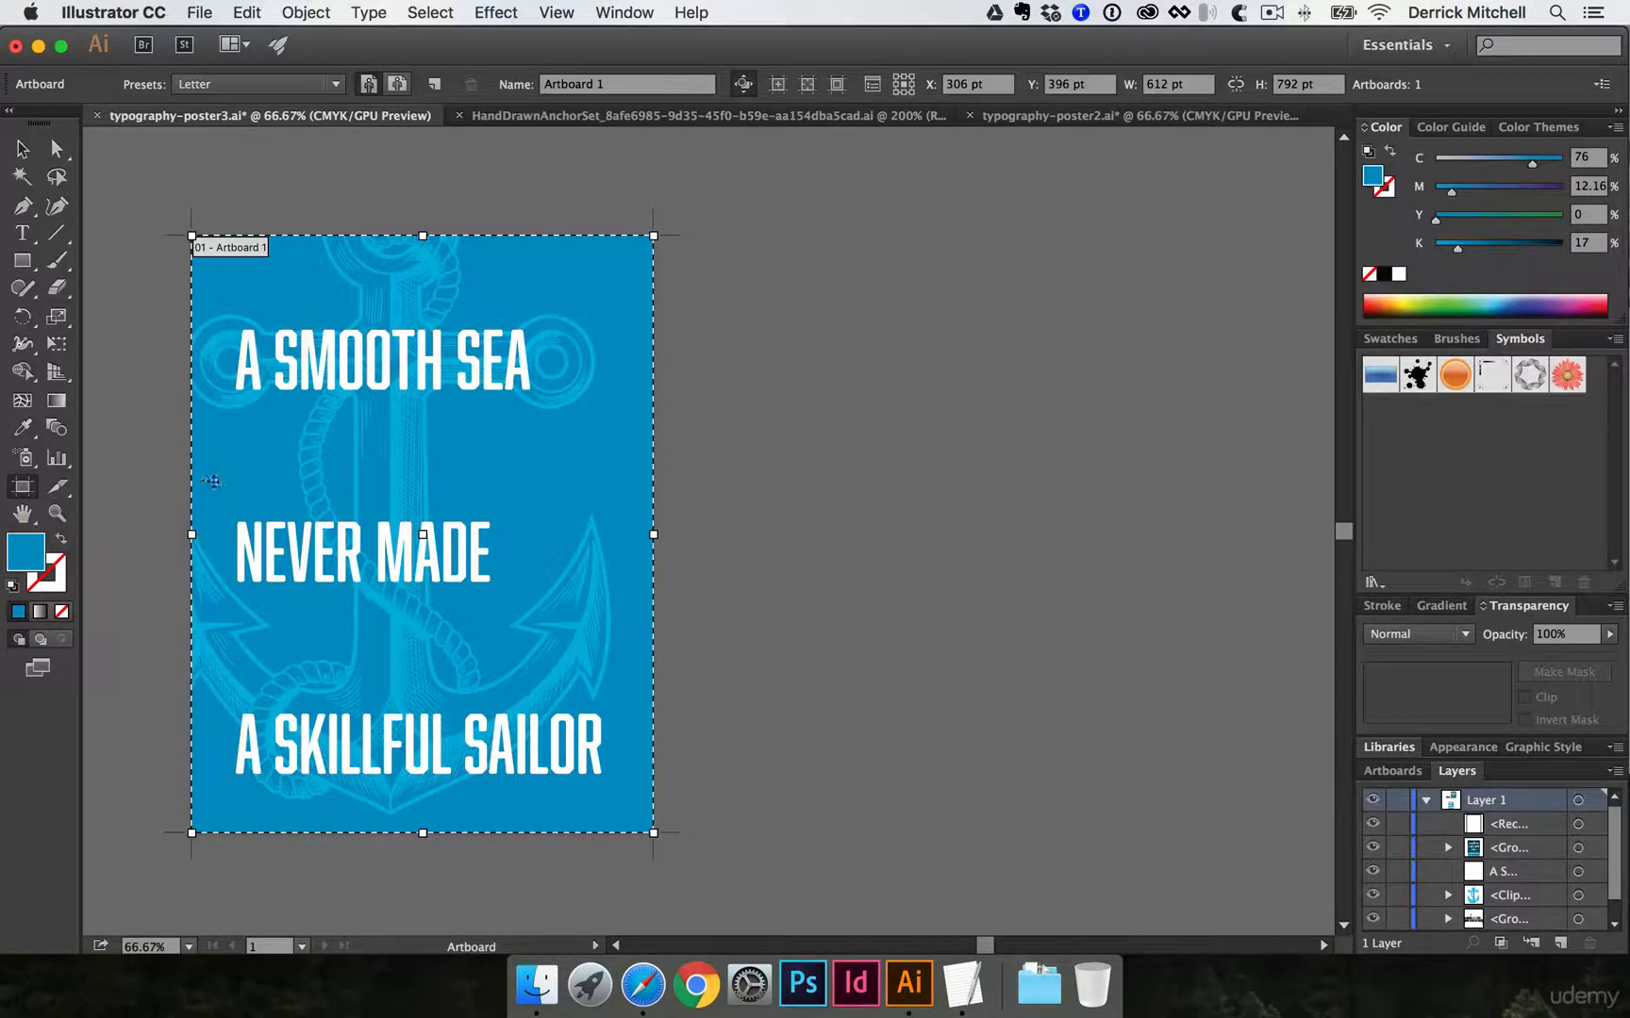
pyautogui.click(745, 85)
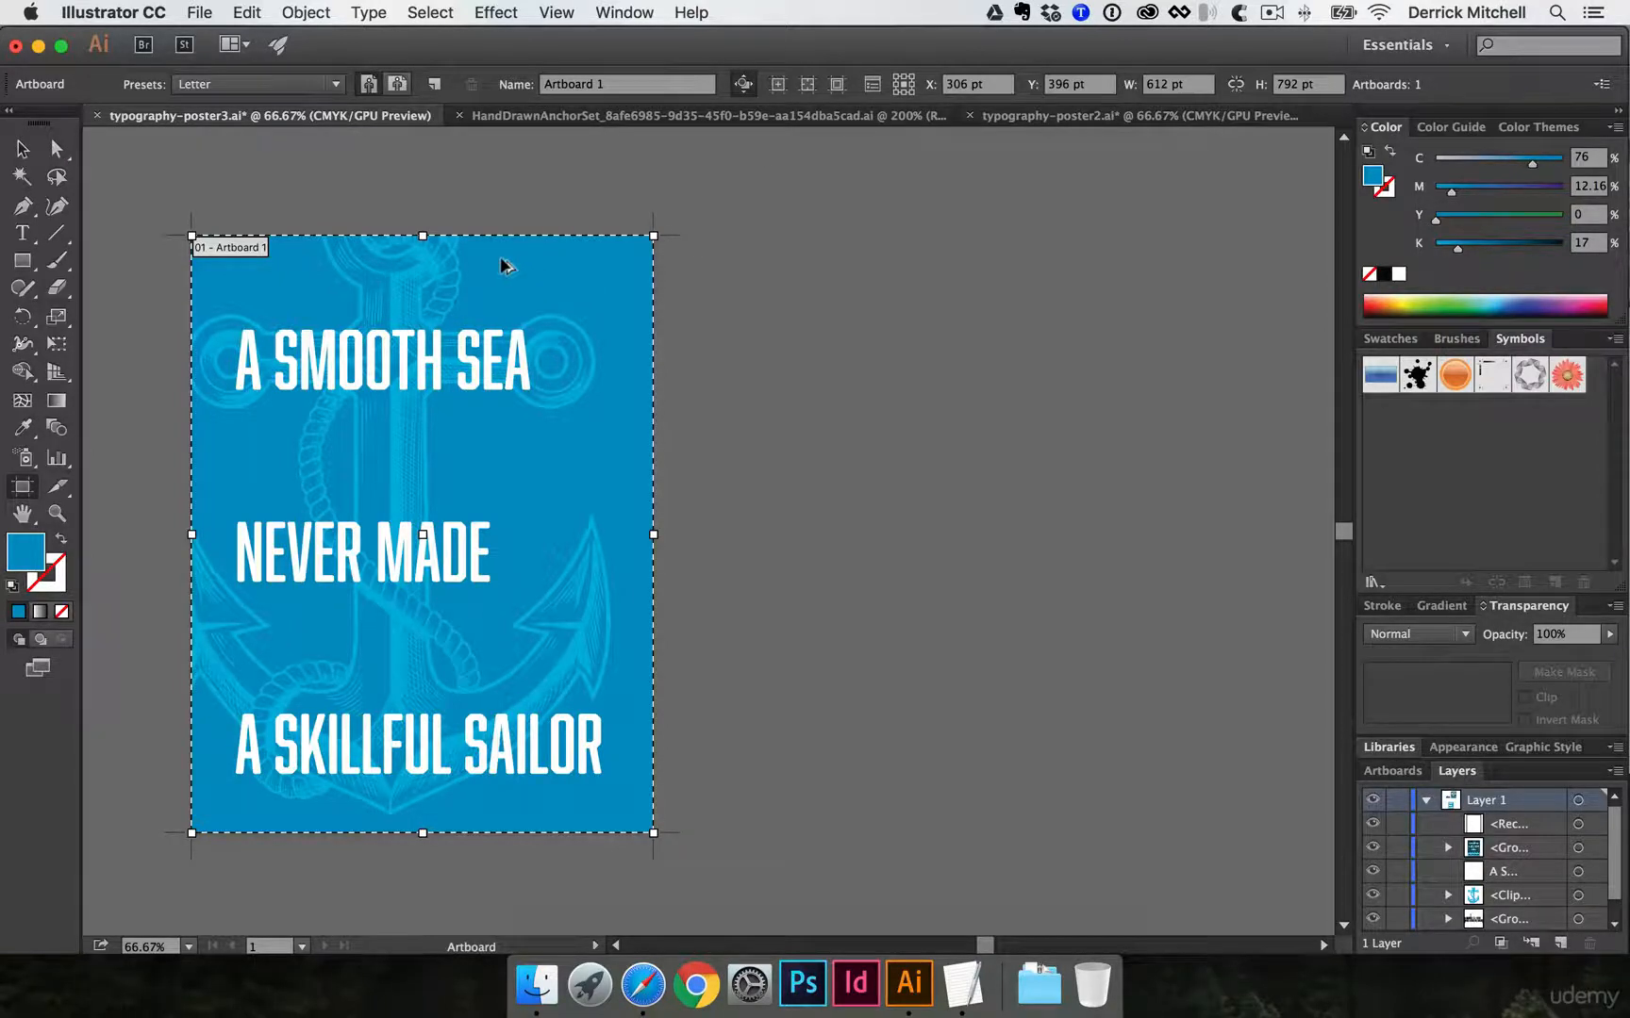
pyautogui.moveTo(489, 278); pyautogui.dragTo(1051, 345)
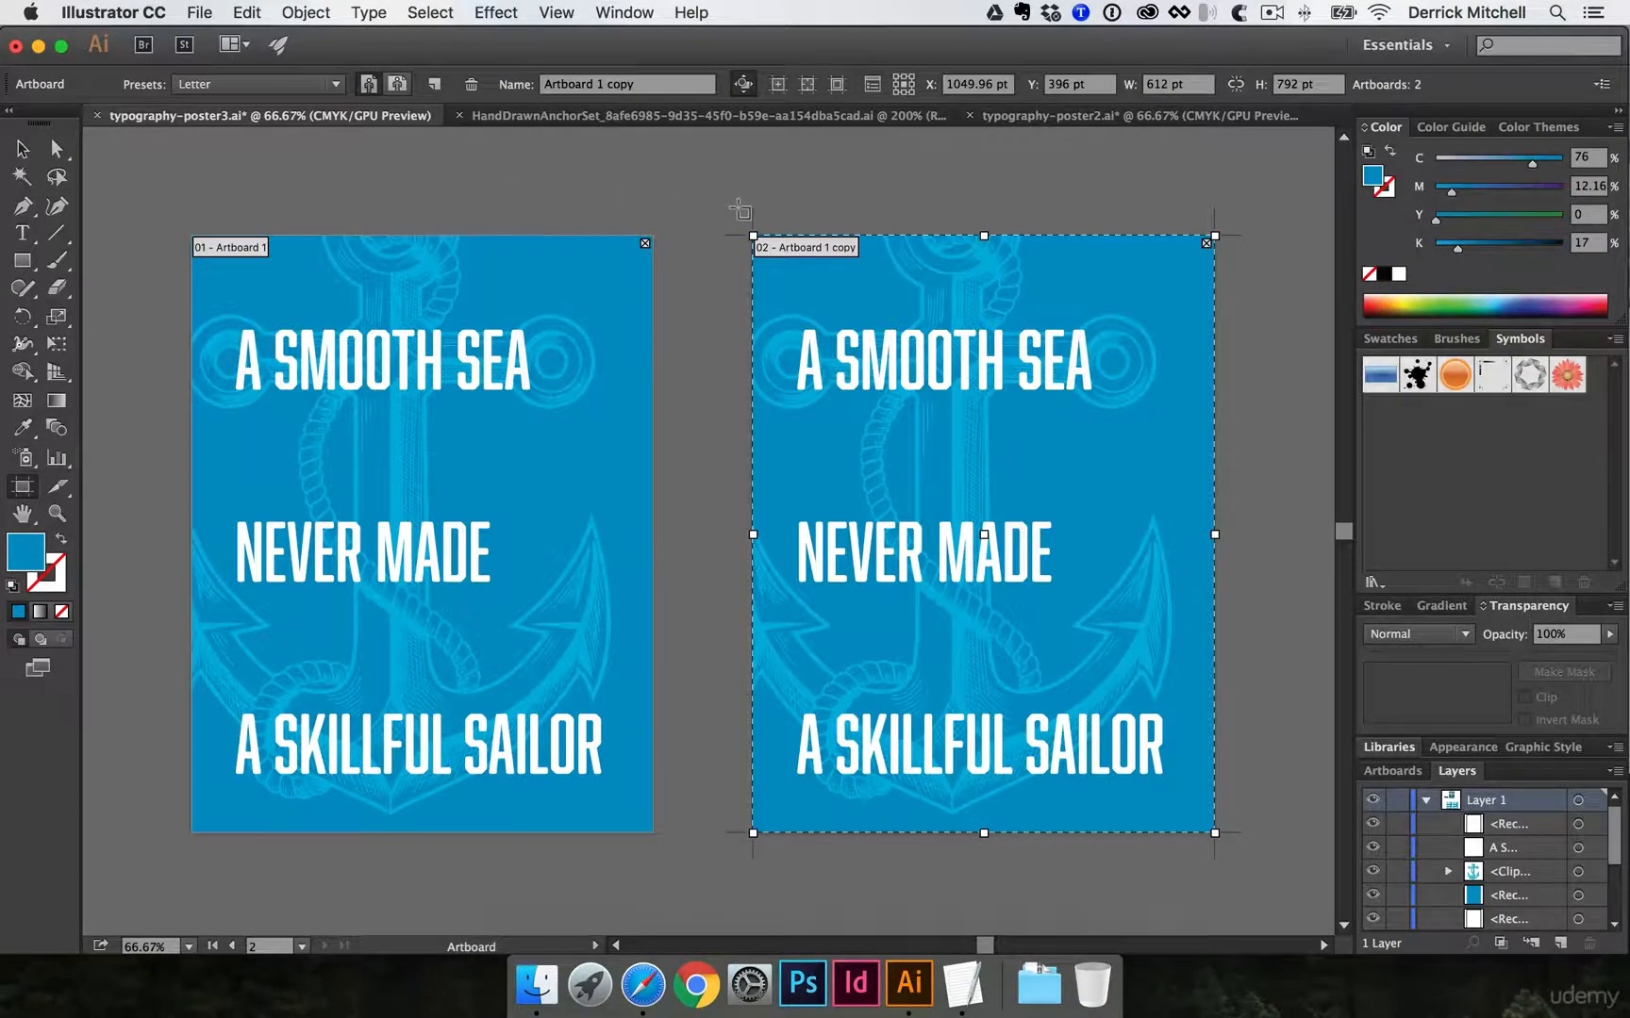
# - Exit artboard editing, select the copied poster's blue background, and display the document's artboard list
pyautogui.press('Escape')
pyautogui.click(921, 275)
pyautogui.hscroll(3, 877, 317)
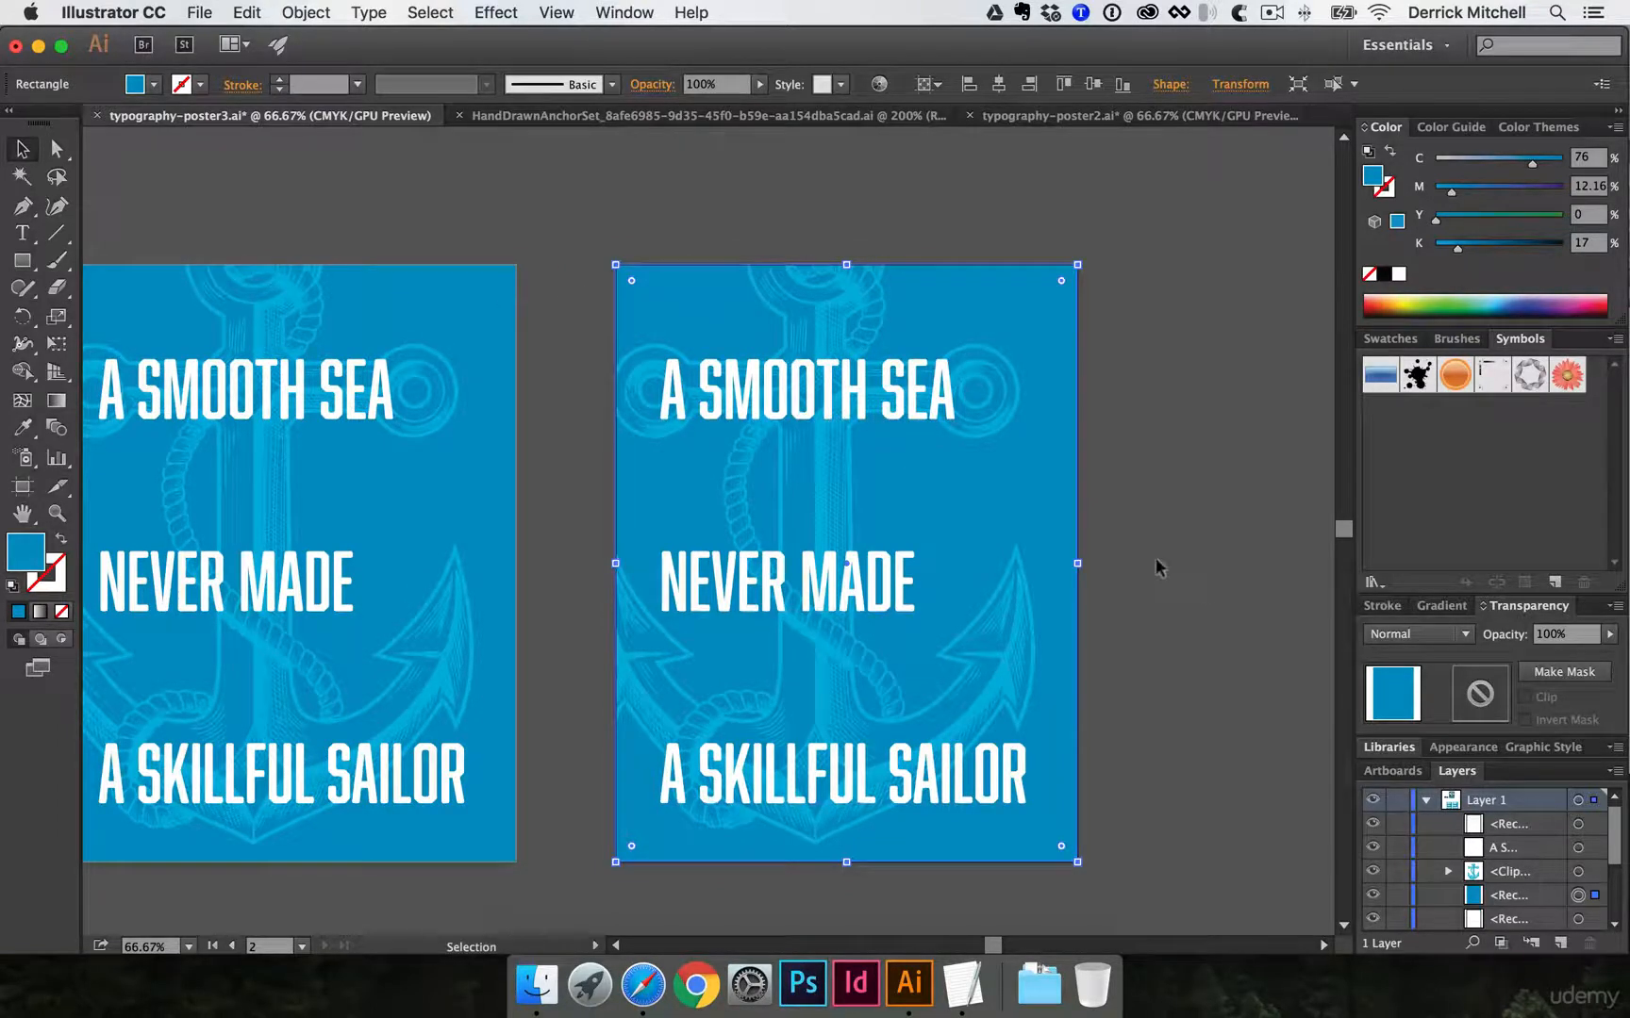
pyautogui.click(1392, 772)
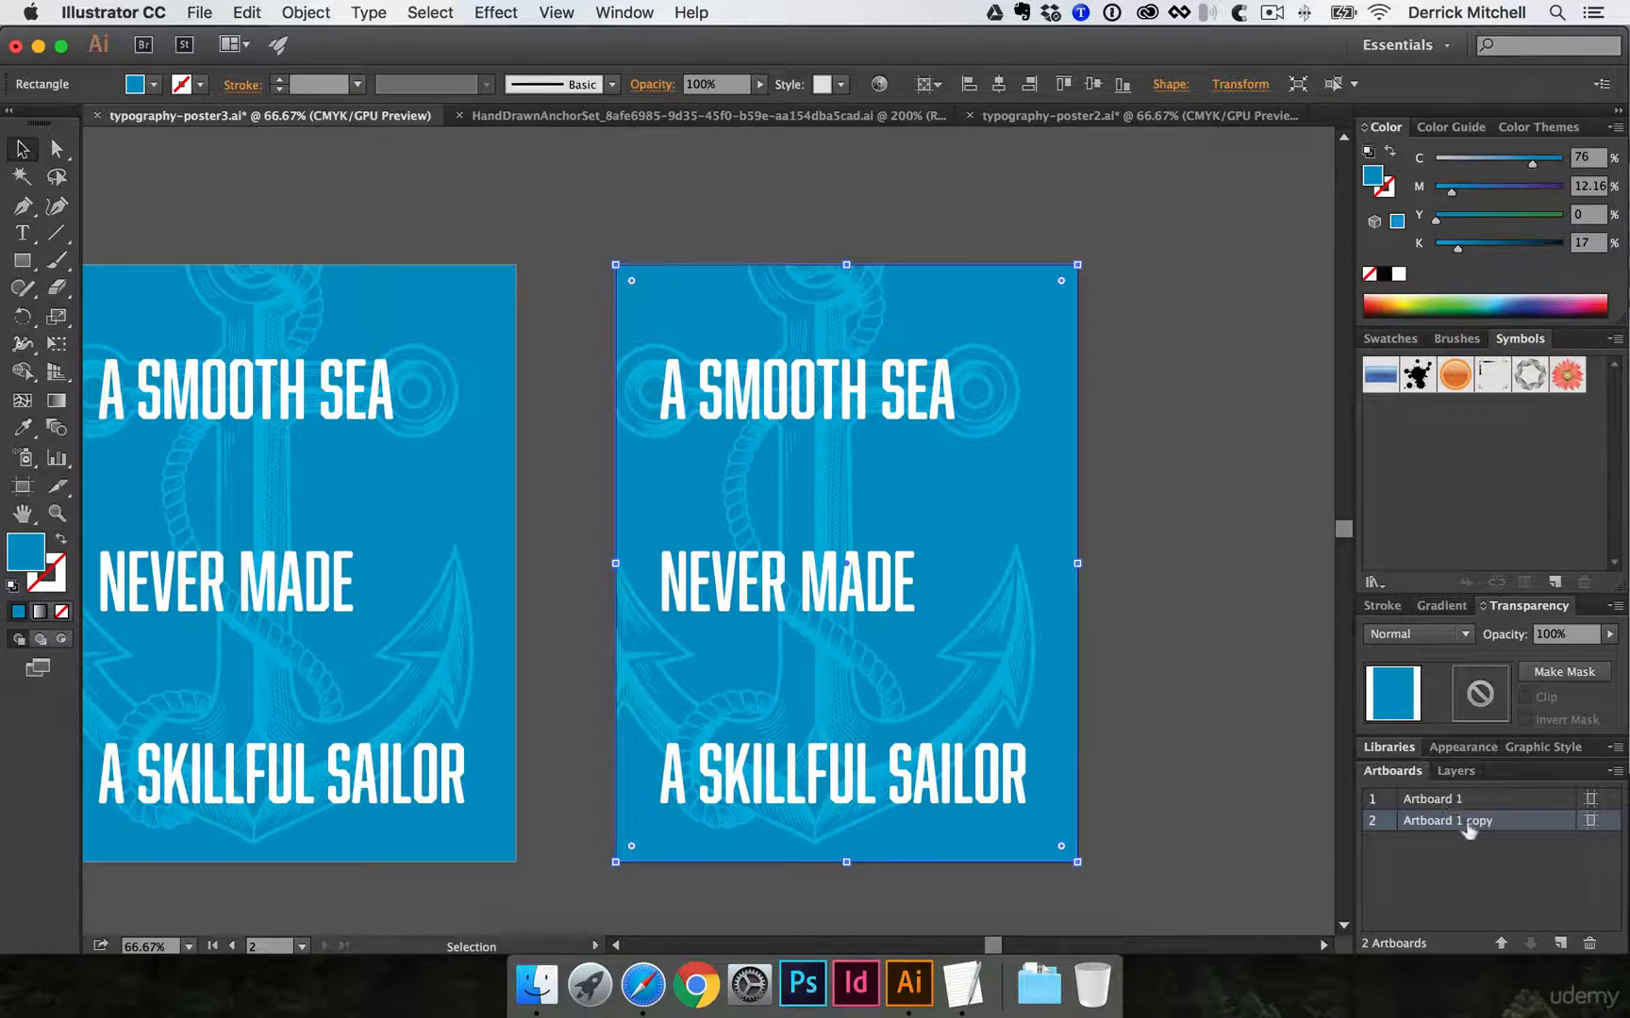
# - Create another artboard over the first blue poster and name it Comp 1
pyautogui.click(381, 291)
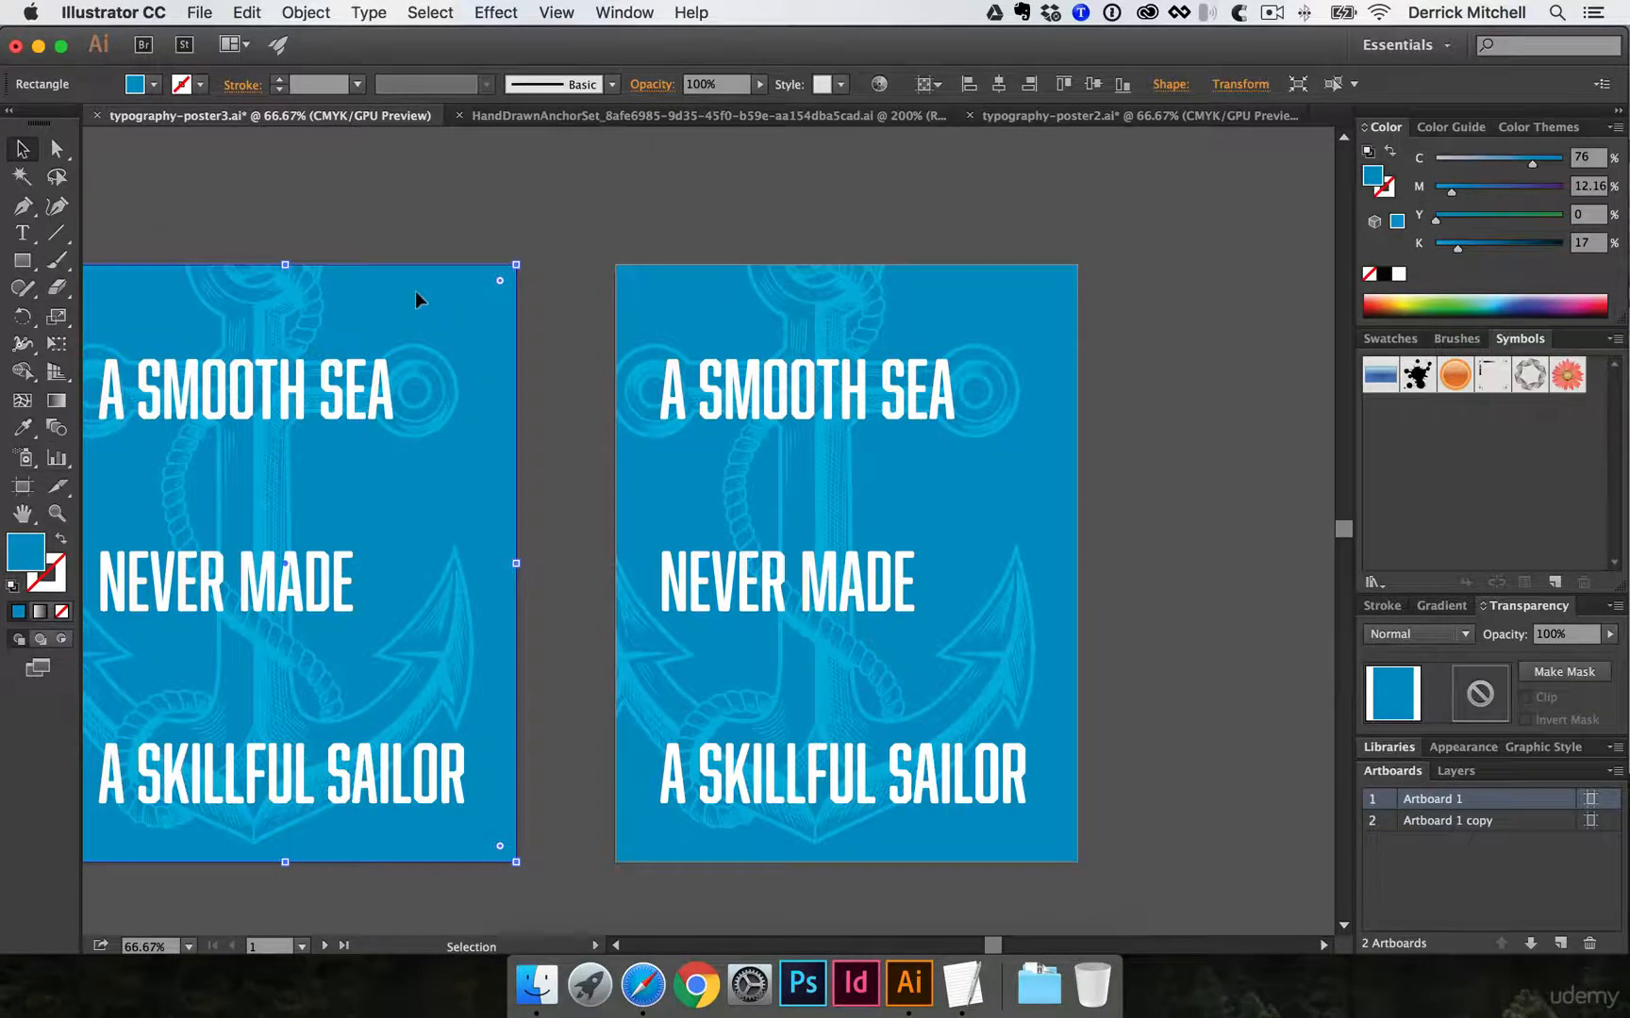
pyautogui.hotkey('shift', 'o')
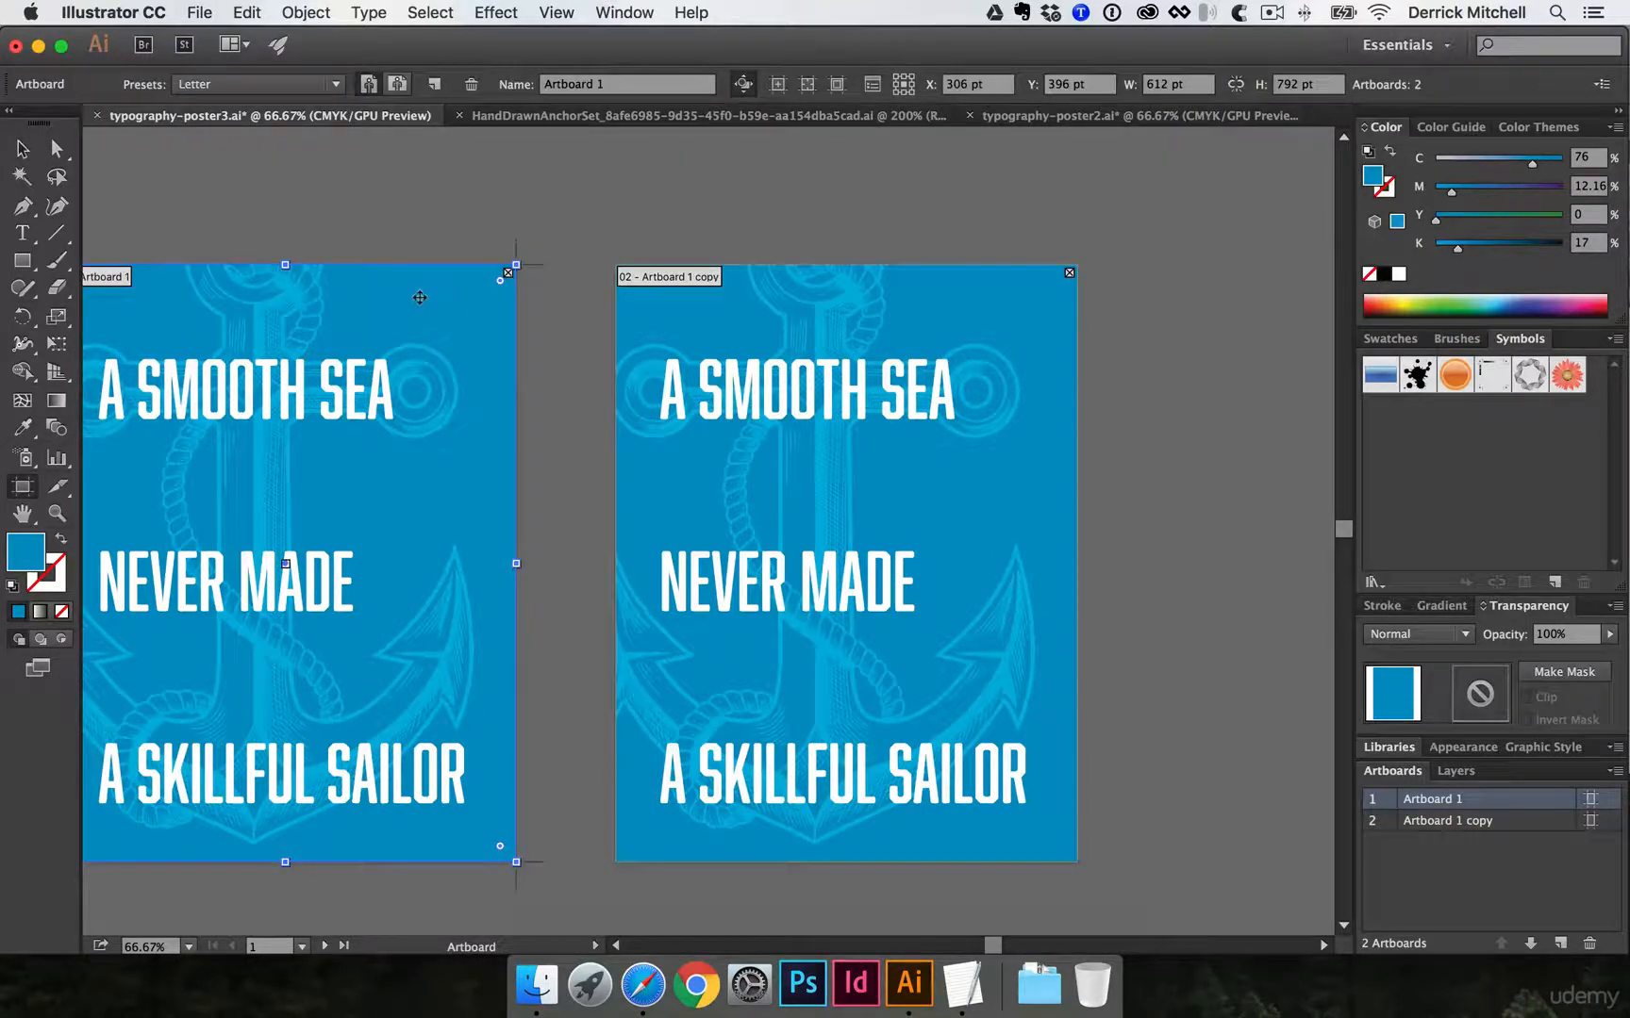
pyautogui.moveTo(445, 308); pyautogui.dragTo(445, 307)
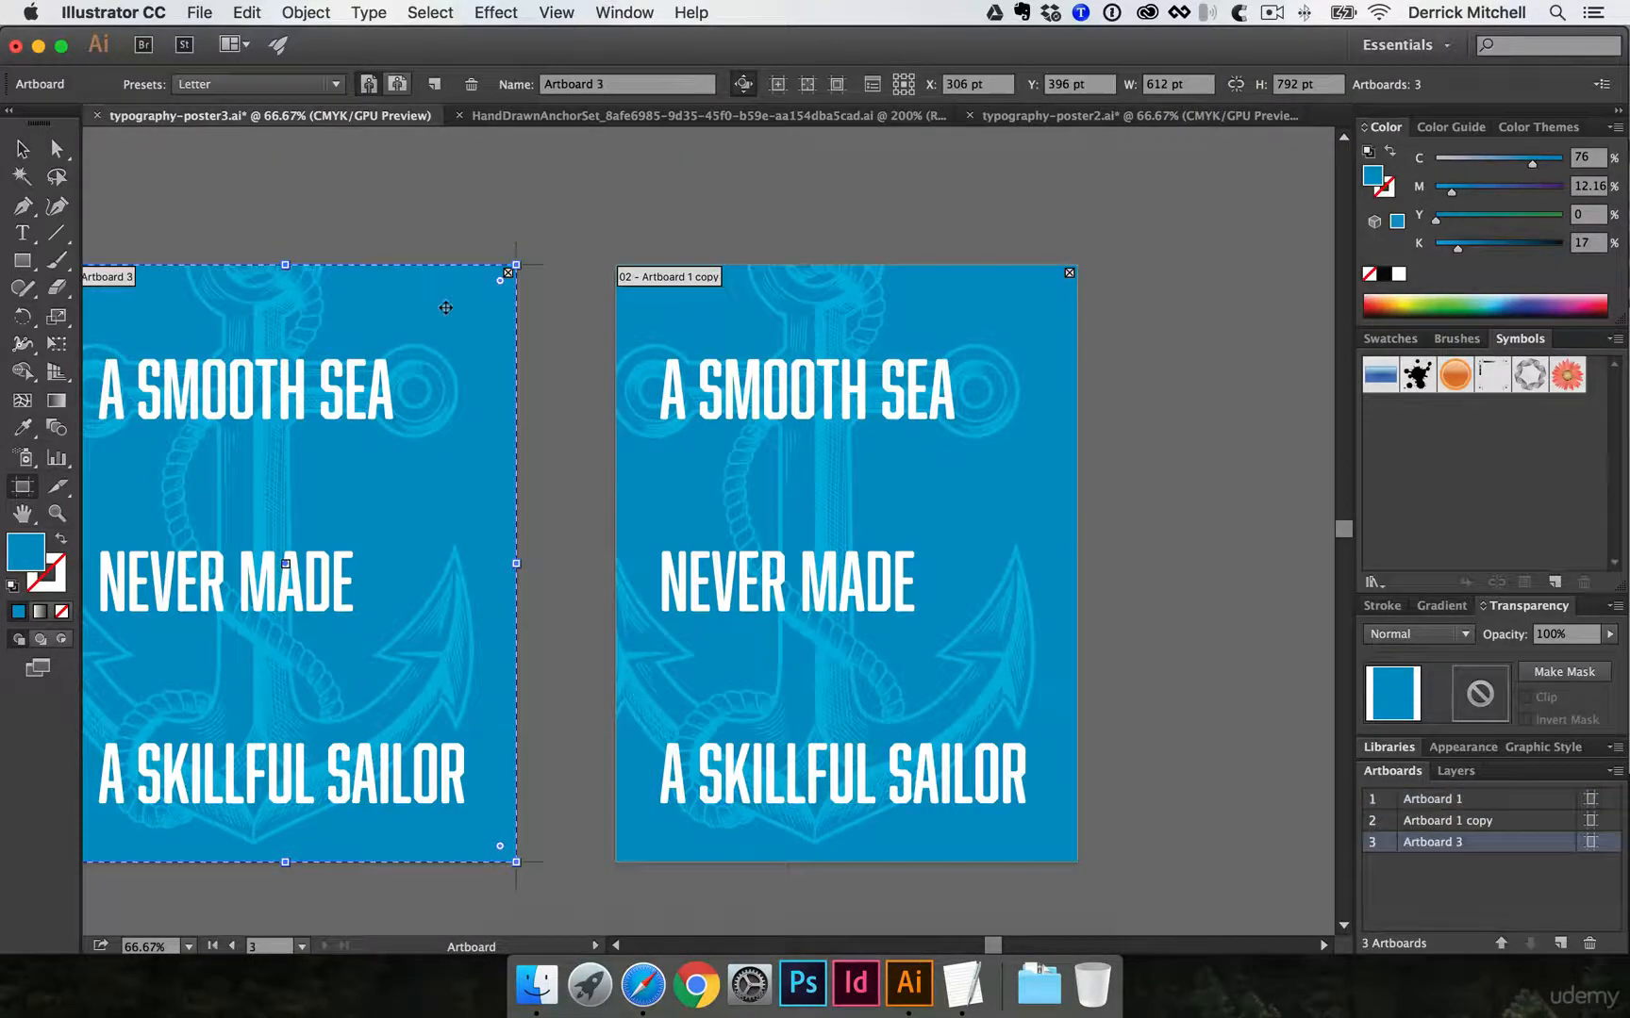
pyautogui.click(589, 84)
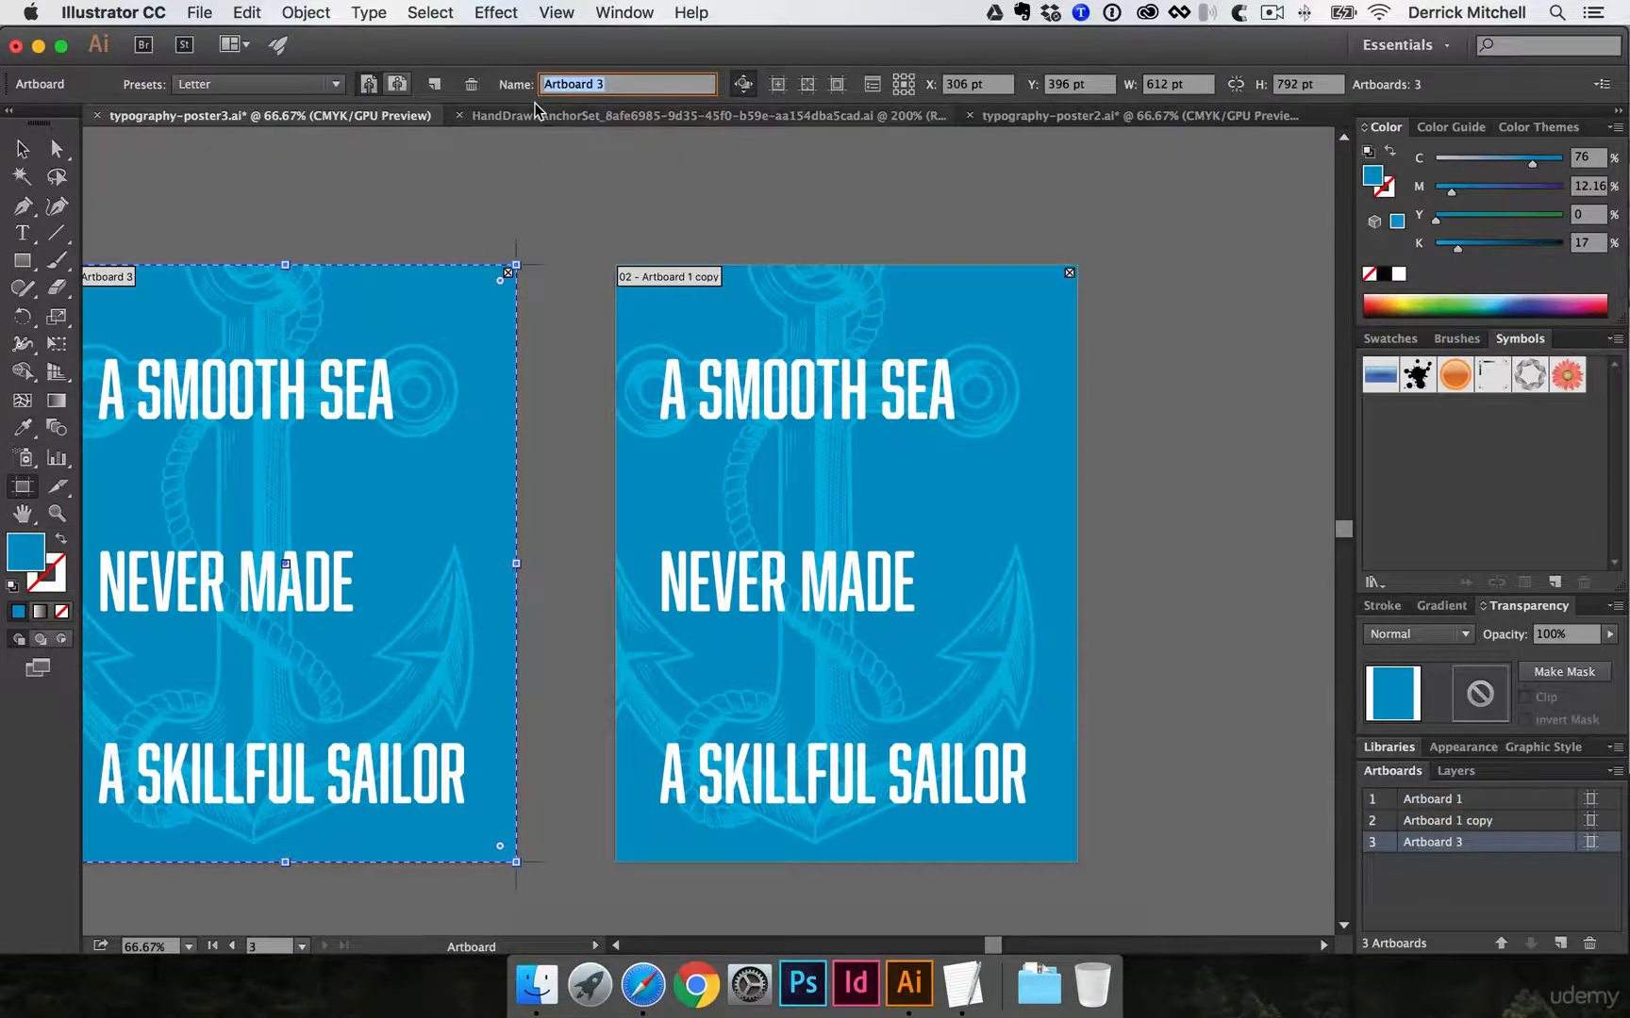
pyautogui.write('omp 1')
# - Rename the copied artboard as Comp 2 and exit artboard editing
pyautogui.click(969, 289)
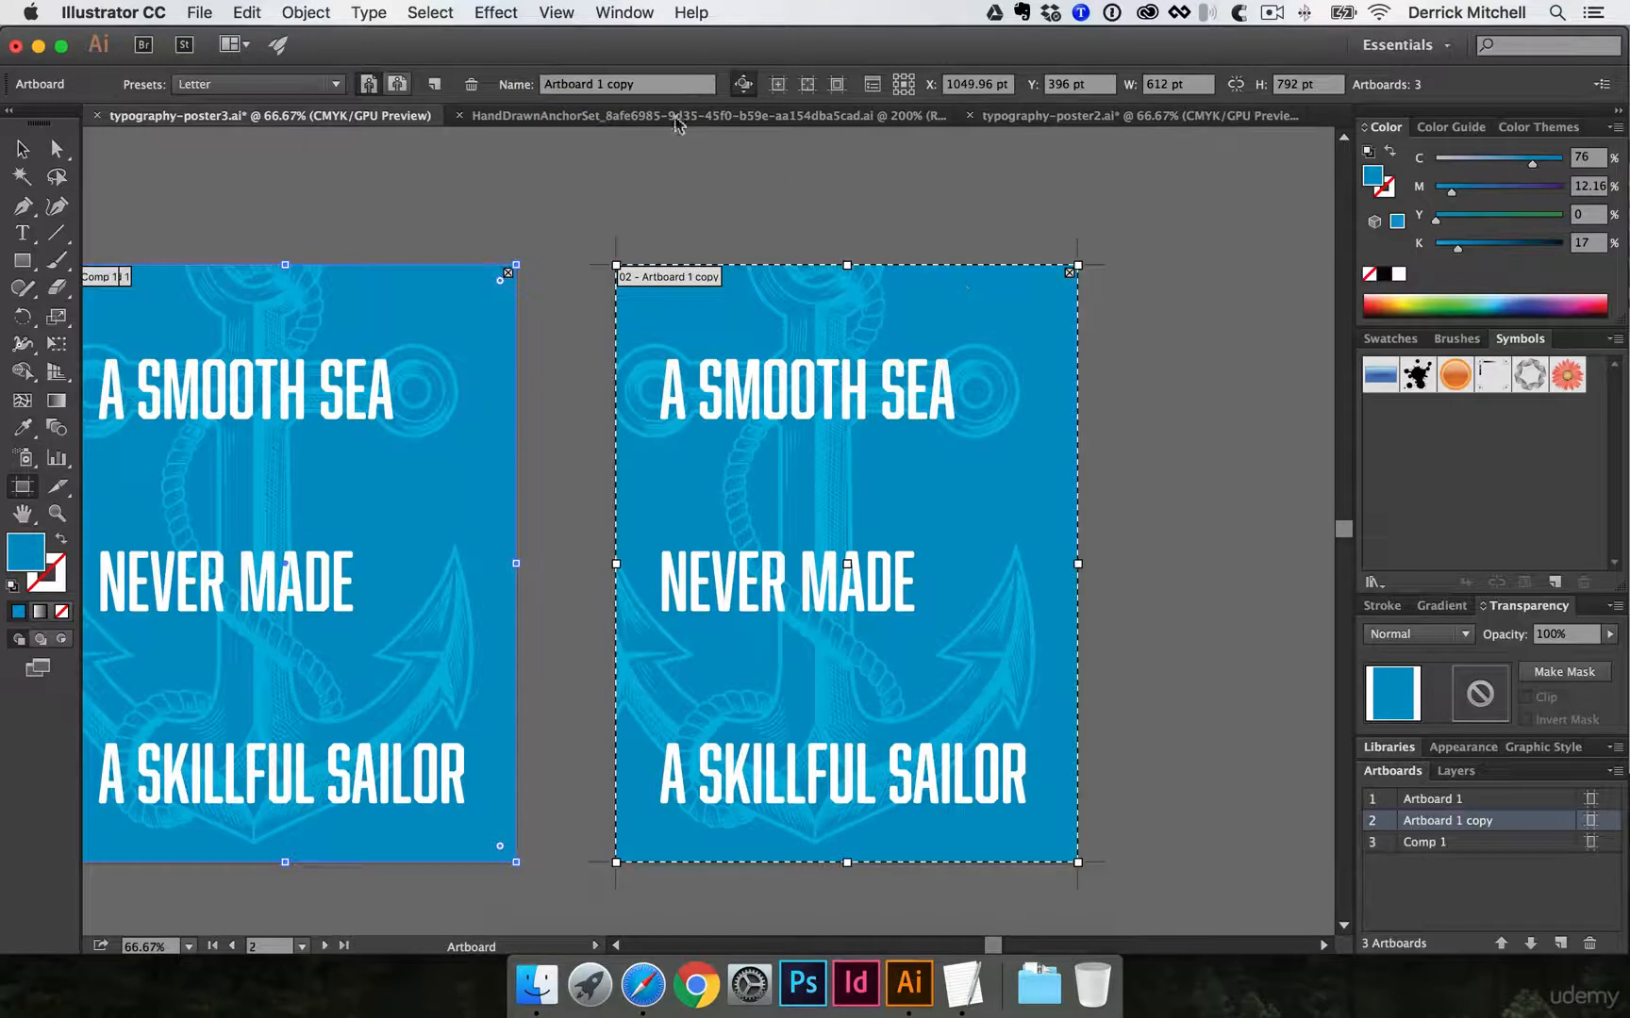
pyautogui.click(660, 84)
pyautogui.write('Comp 2')
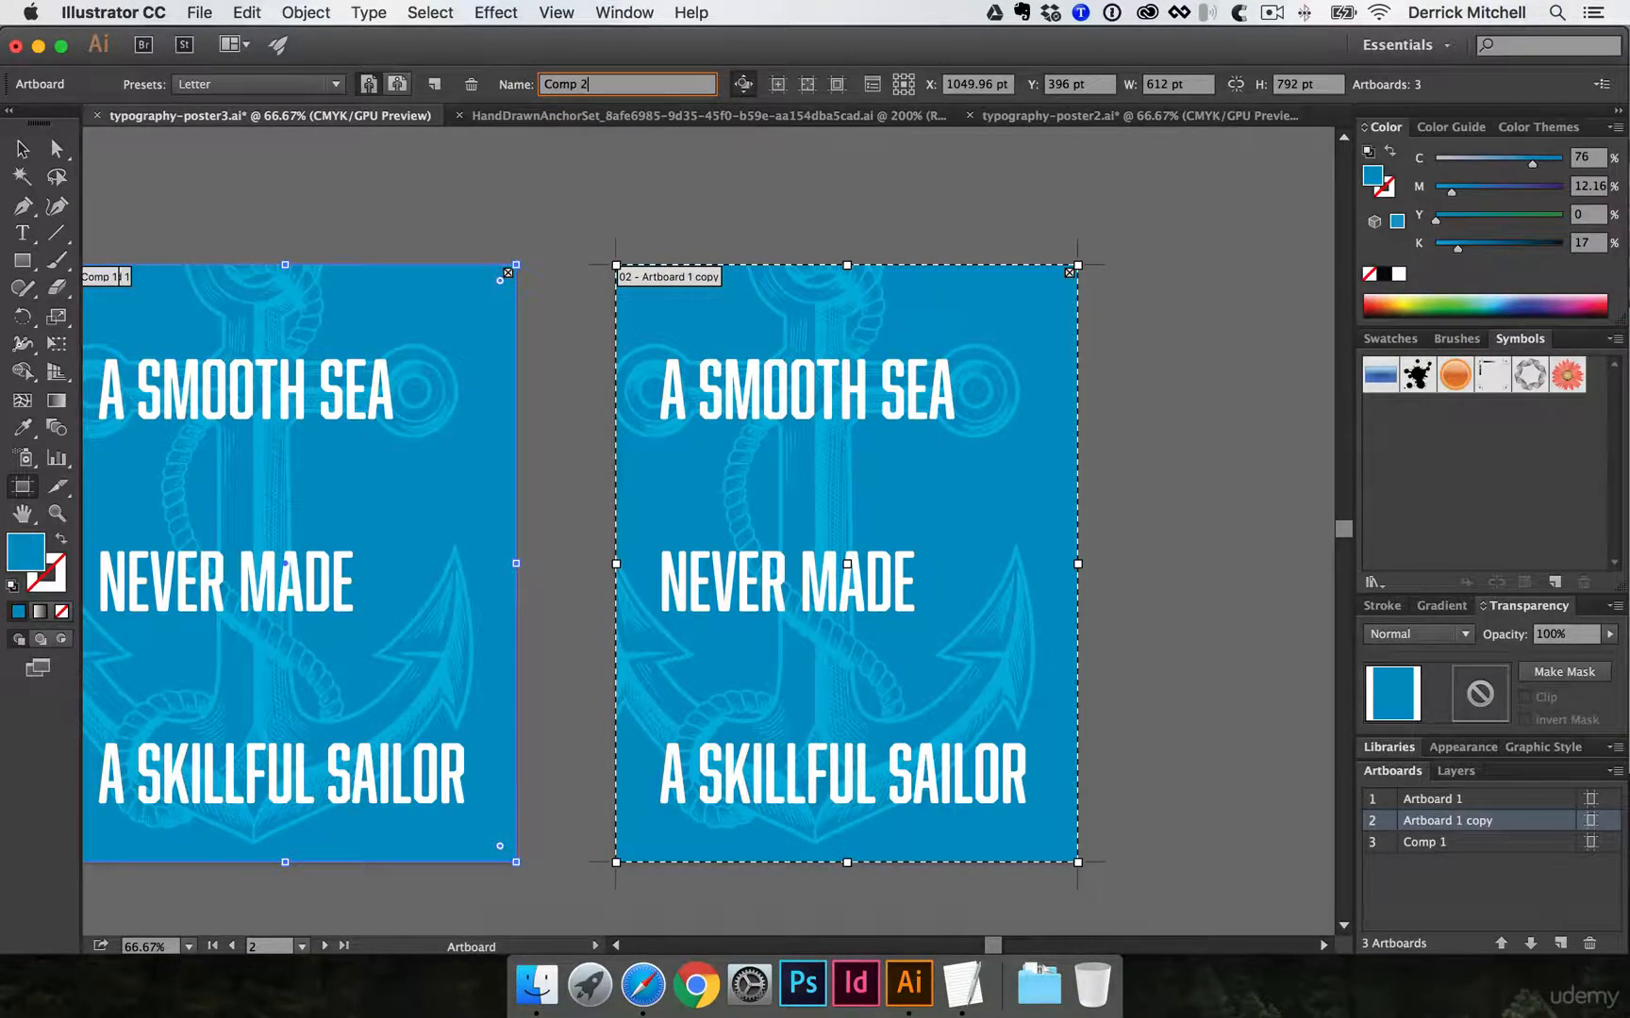
pyautogui.press('Return')
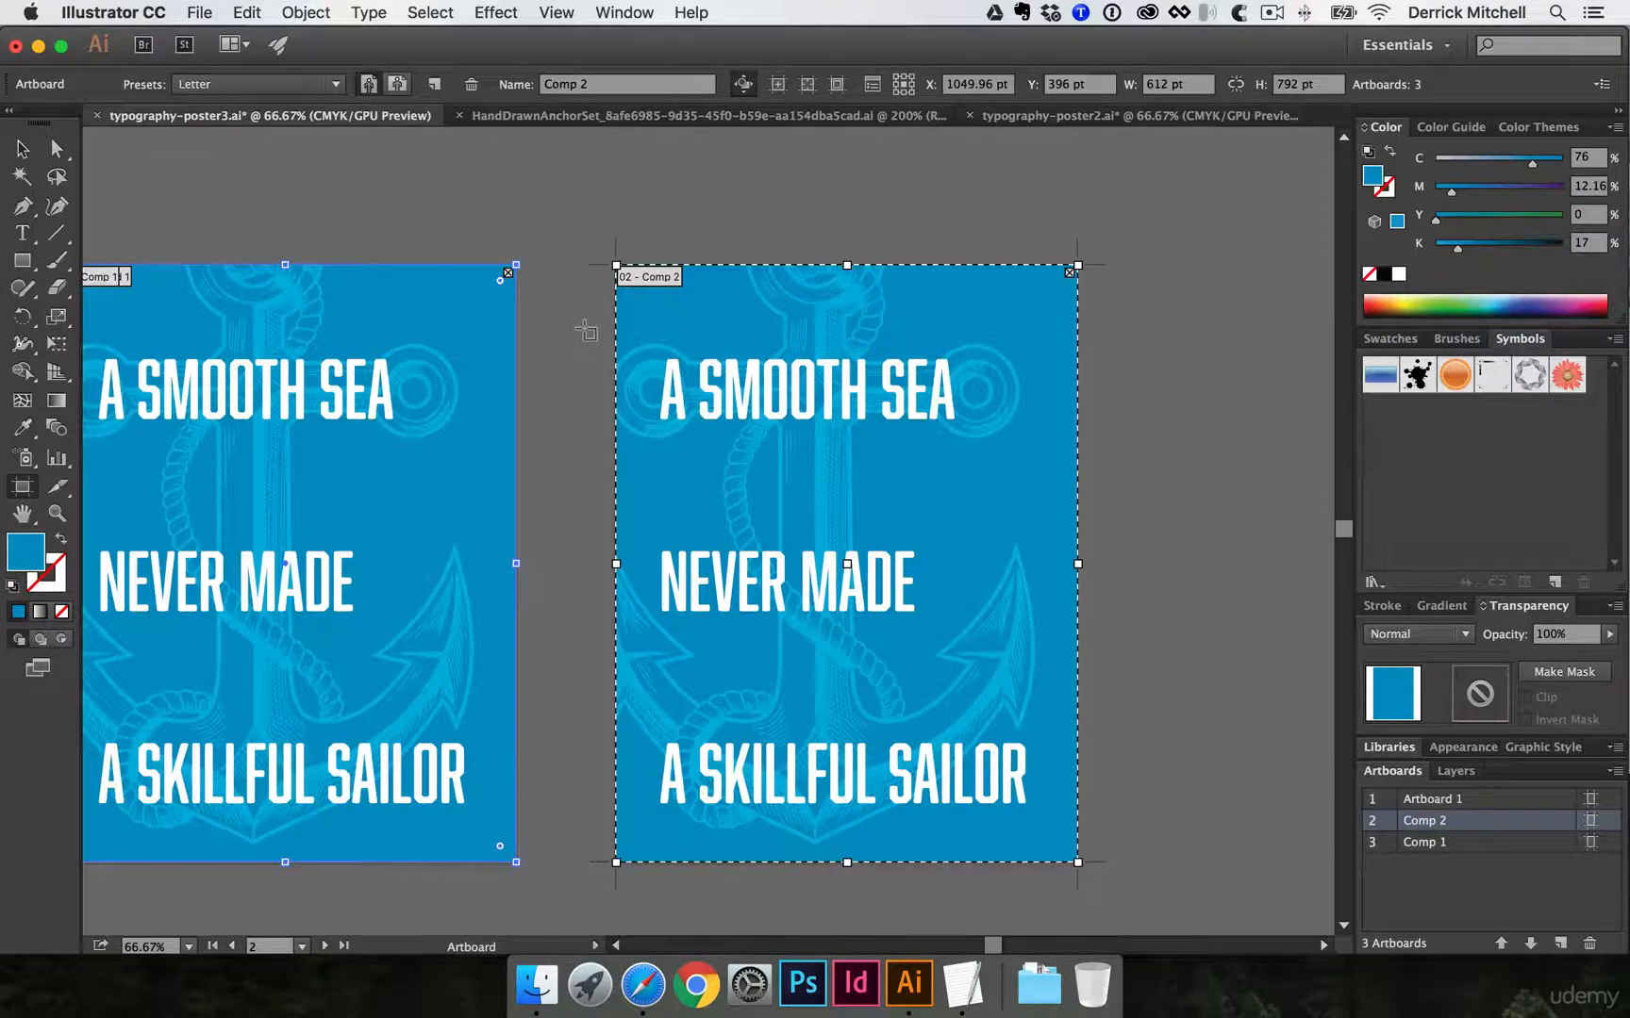
pyautogui.press('v')
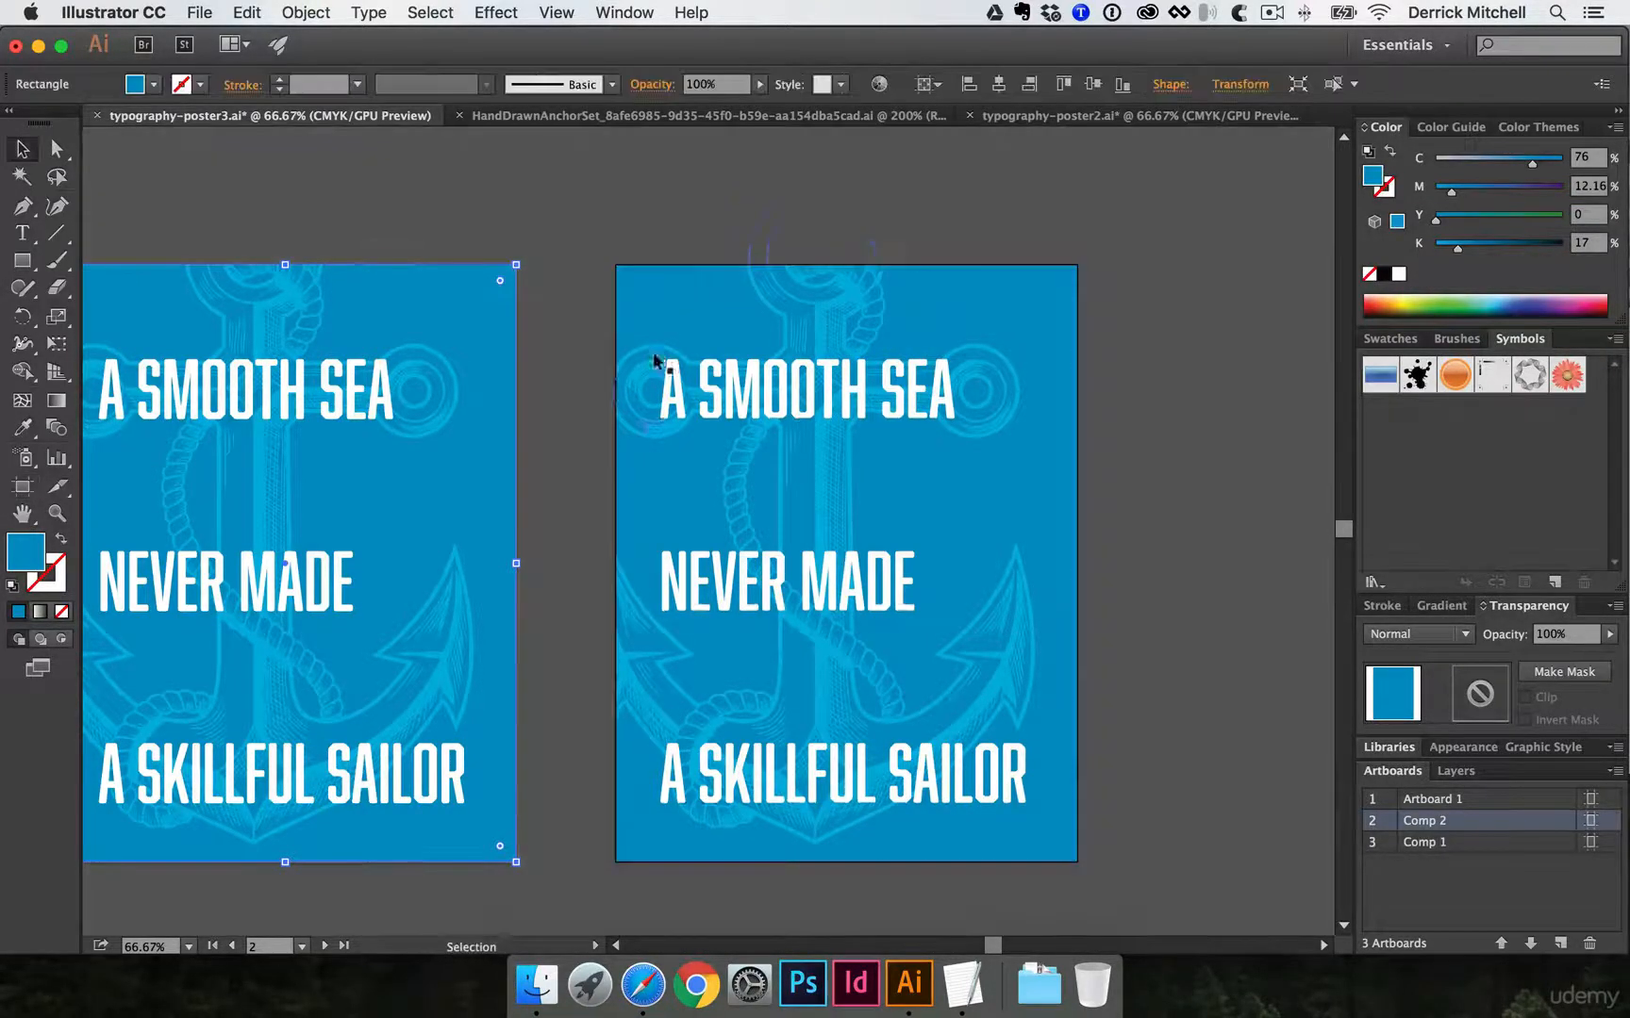
# - Move the dark NEVER poster group down beside the Comp 2 artboard, to its right, and deselect it
pyautogui.keyDown('alt'); pyautogui.keyDown('super'); pyautogui.click(605, 278); pyautogui.keyUp('super'); pyautogui.keyUp('alt')
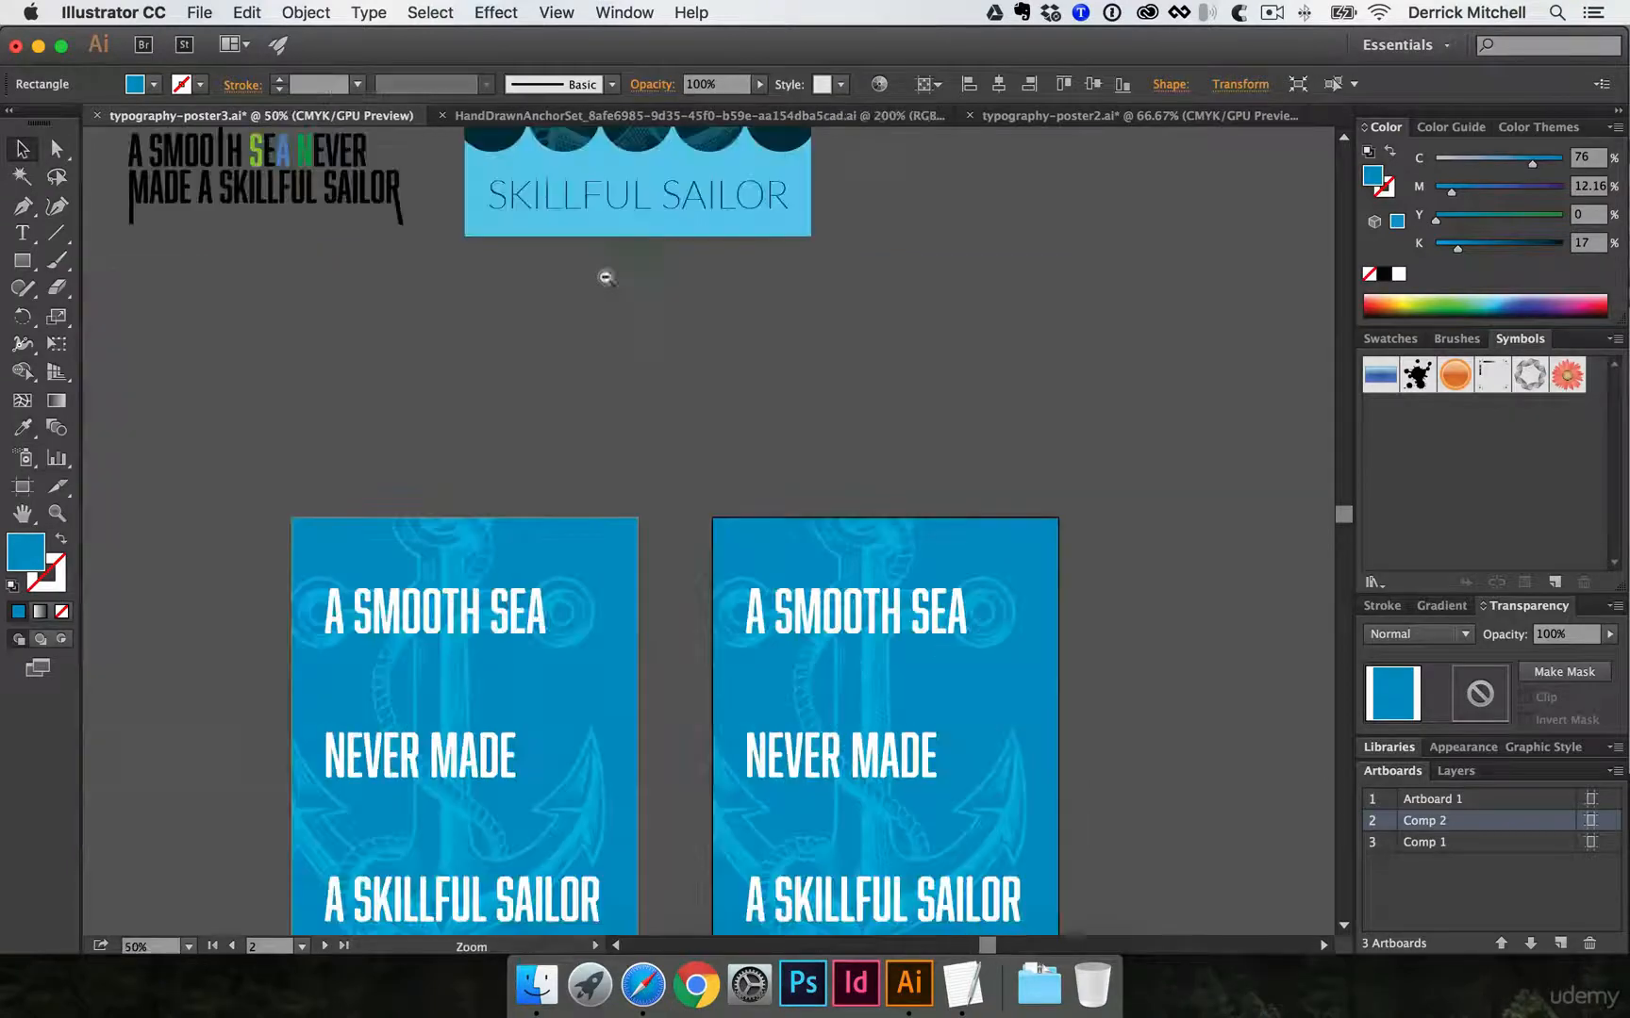
pyautogui.keyDown('alt'); pyautogui.keyDown('super'); pyautogui.click(653, 328); pyautogui.keyUp('super'); pyautogui.keyUp('alt')
pyautogui.moveTo(453, 221); pyautogui.dragTo(882, 415)
pyautogui.keyDown('super'); pyautogui.click(803, 635); pyautogui.keyUp('super')
pyautogui.keyDown('super'); pyautogui.click(676, 593); pyautogui.keyUp('super')
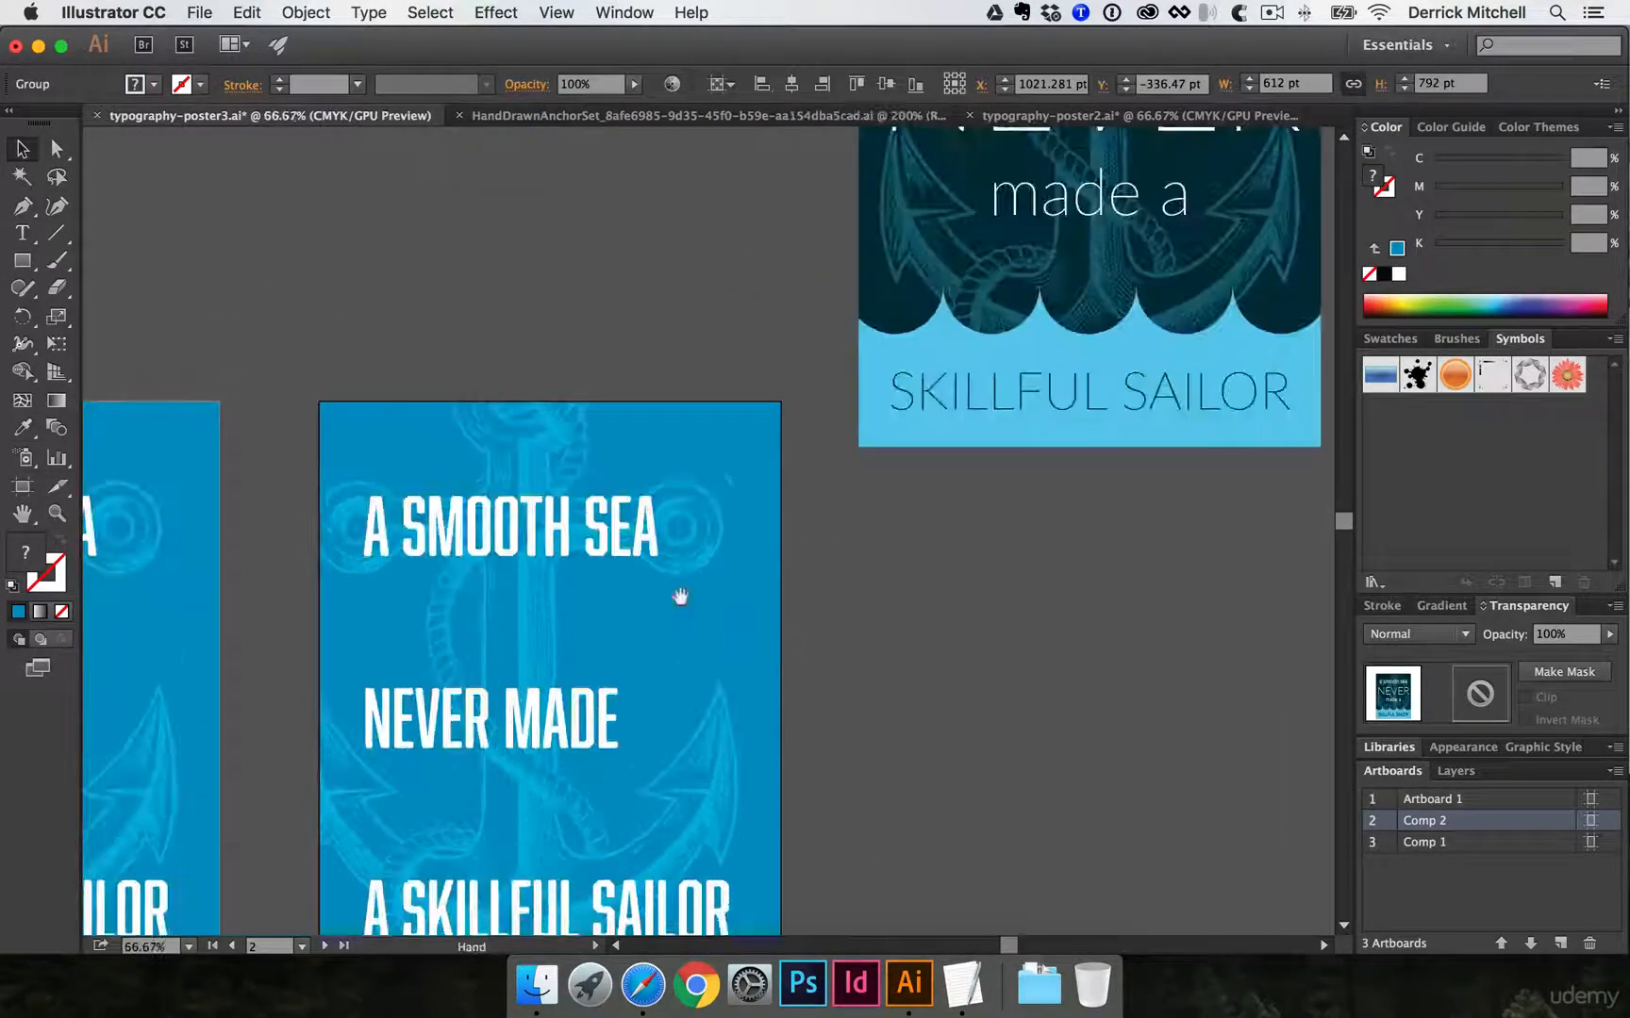
pyautogui.keyDown('alt'); pyautogui.keyDown('super'); pyautogui.click(705, 546); pyautogui.keyUp('super'); pyautogui.keyUp('alt')
pyautogui.moveTo(907, 290); pyautogui.dragTo(901, 667)
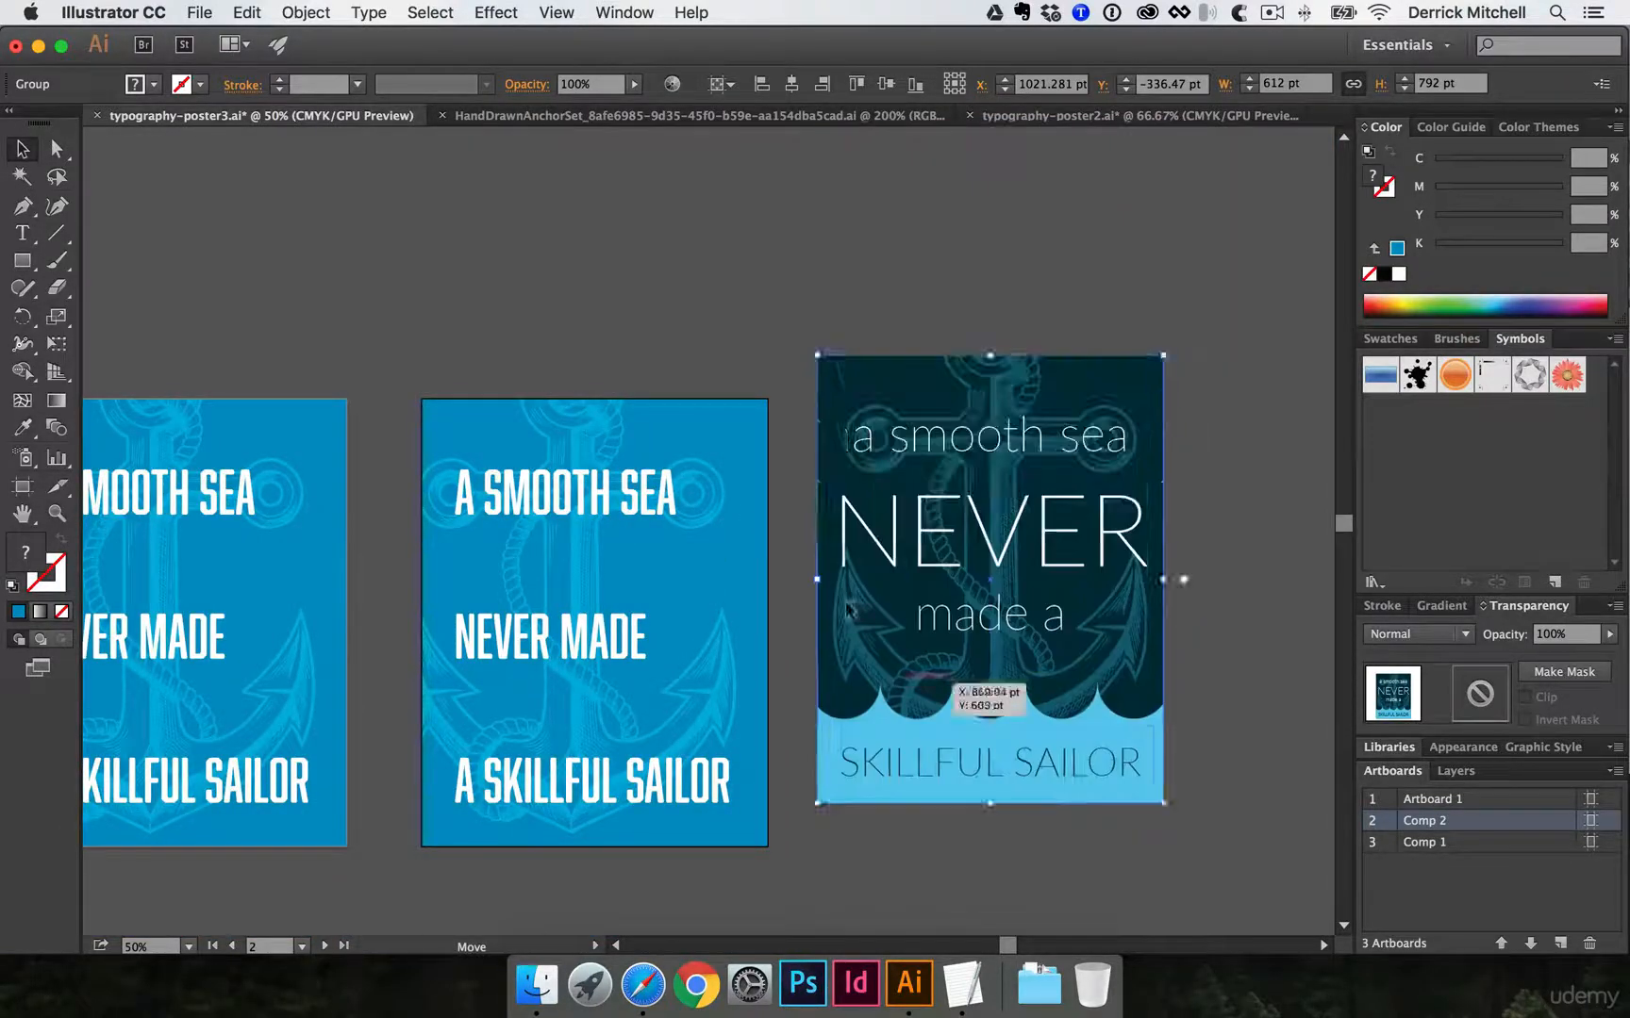
pyautogui.keyDown('super'); pyautogui.click(854, 616); pyautogui.keyUp('super')
pyautogui.moveTo(707, 474); pyautogui.dragTo(780, 500)
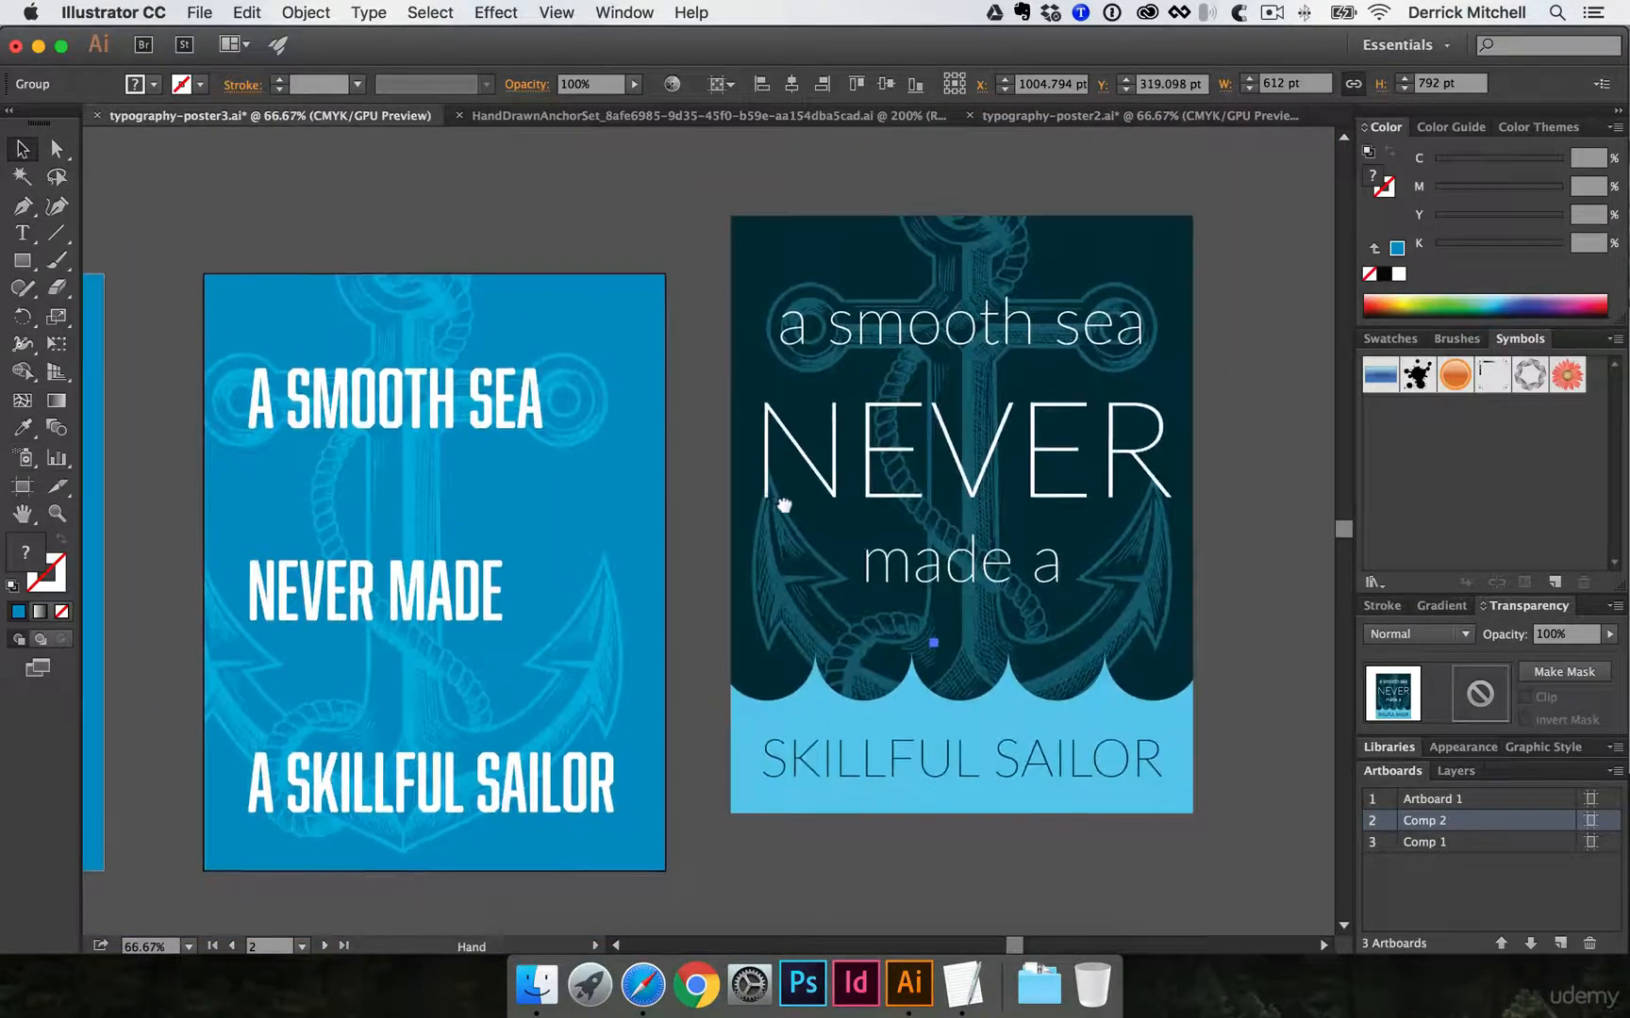
pyautogui.click(686, 557)
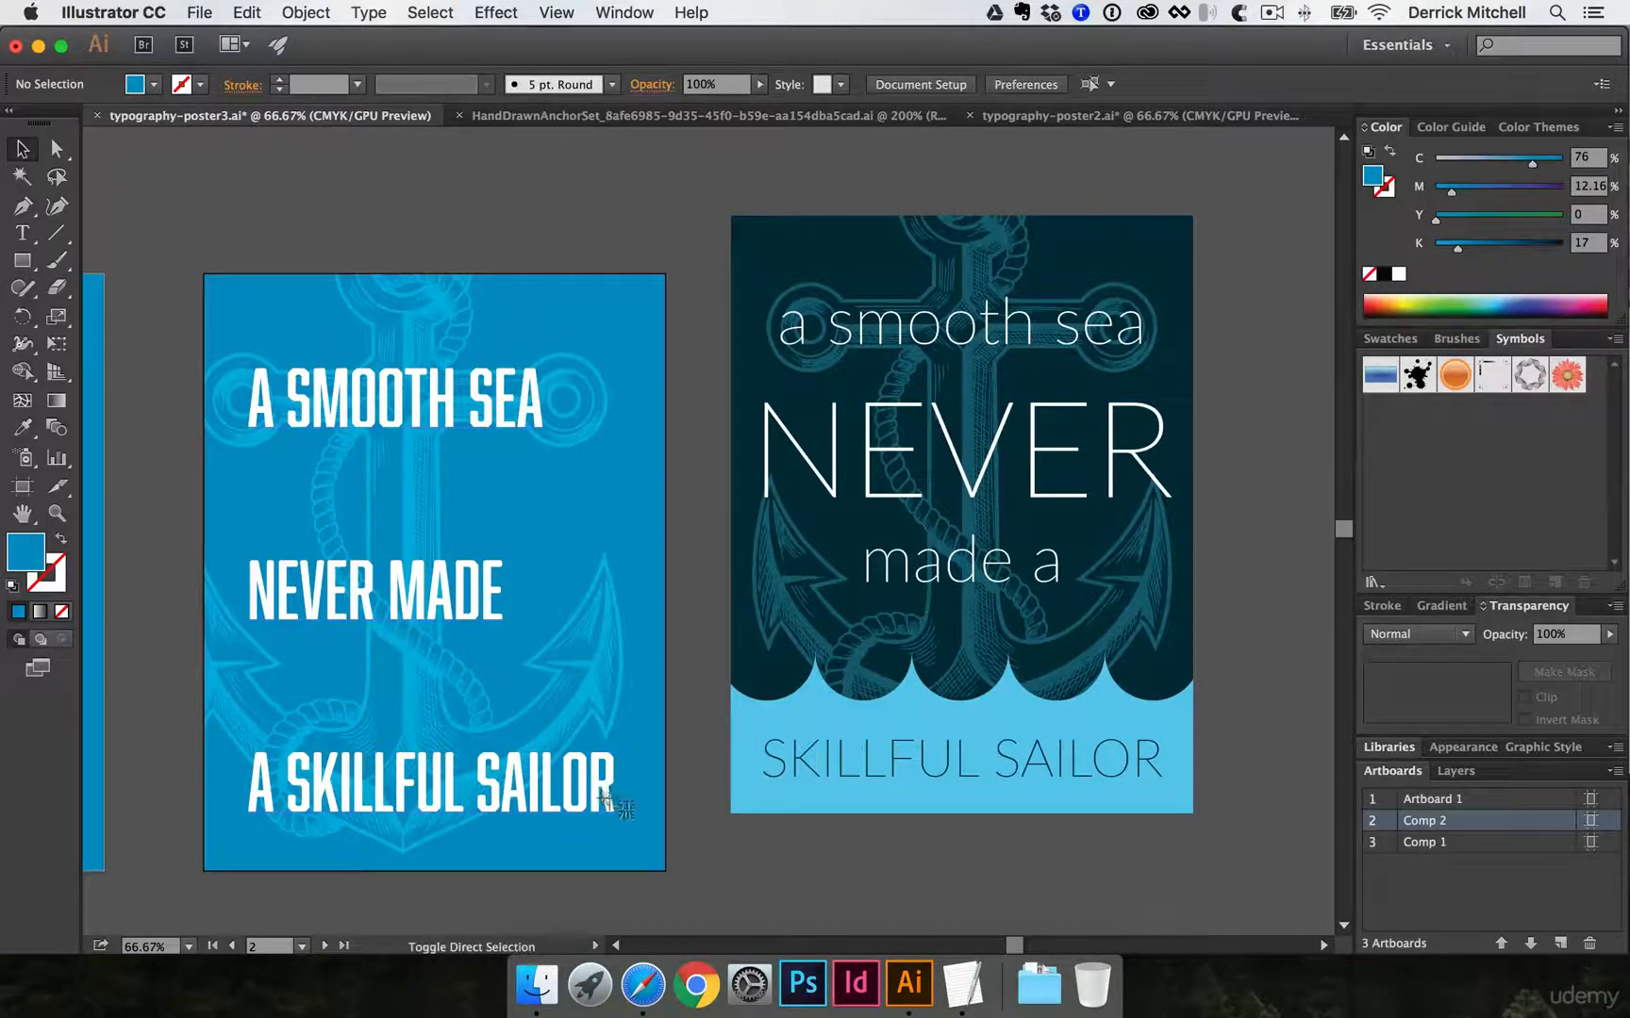
# - Capture a screenshot of the dark NEVER poster area and preview the image from the Desktop folder in Finder
pyautogui.moveTo(711, 173); pyautogui.dragTo(1240, 843)
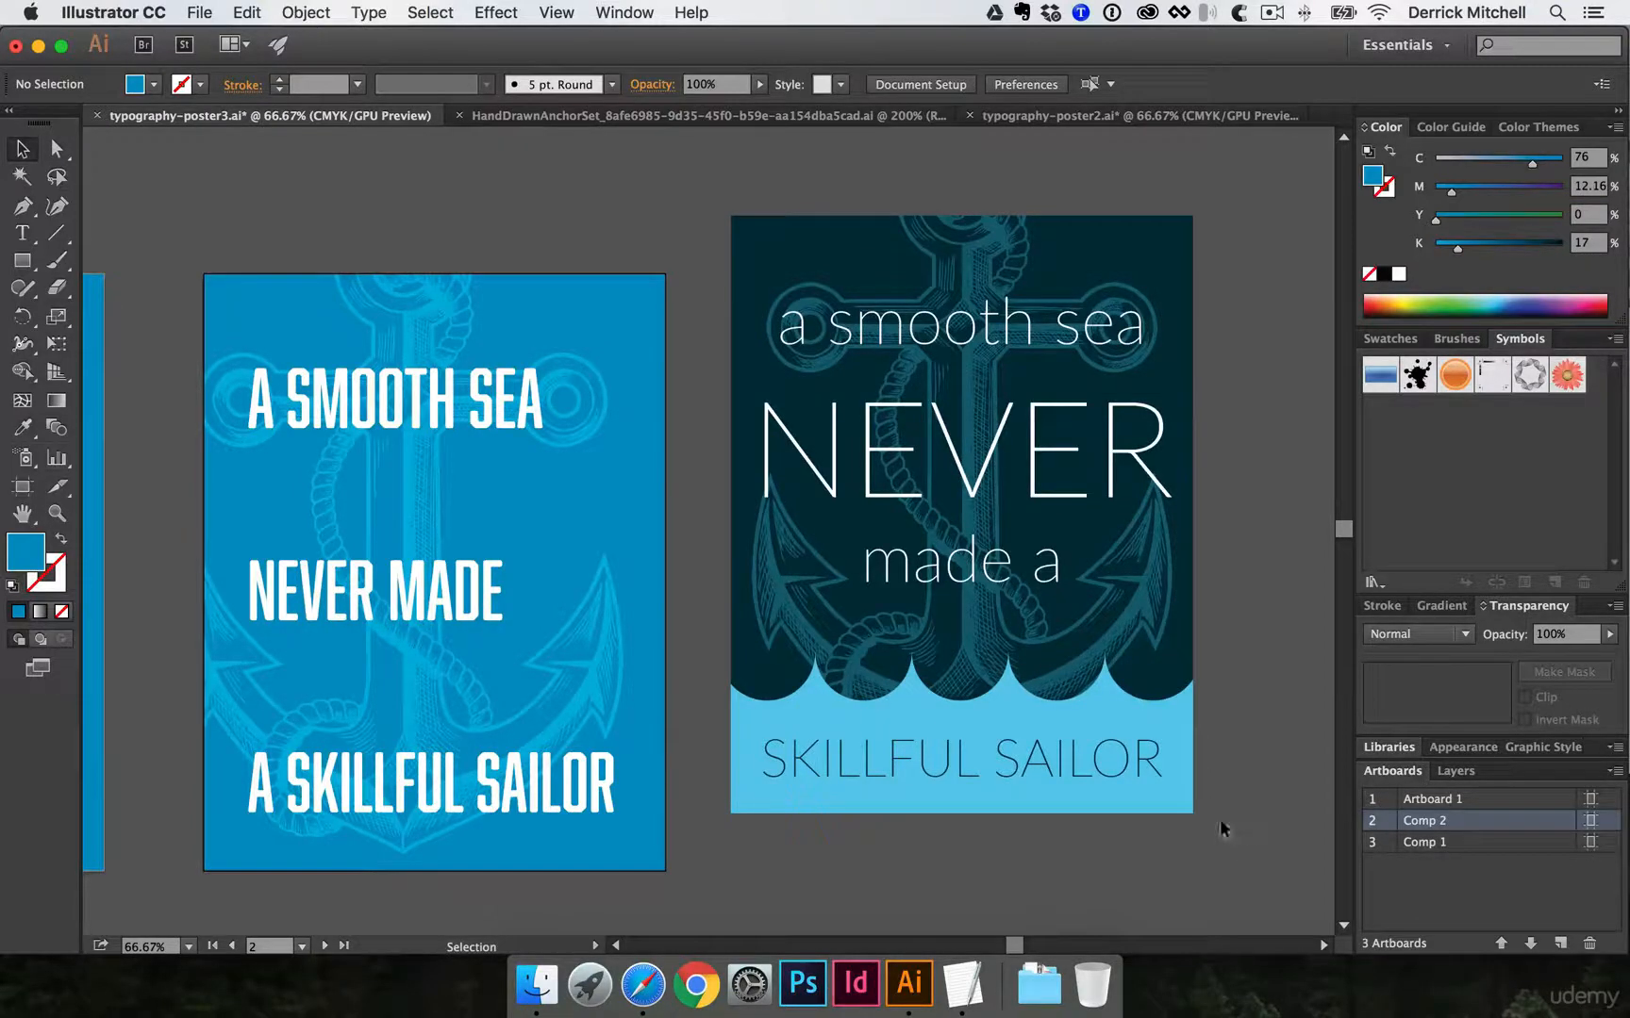
pyautogui.click(536, 983)
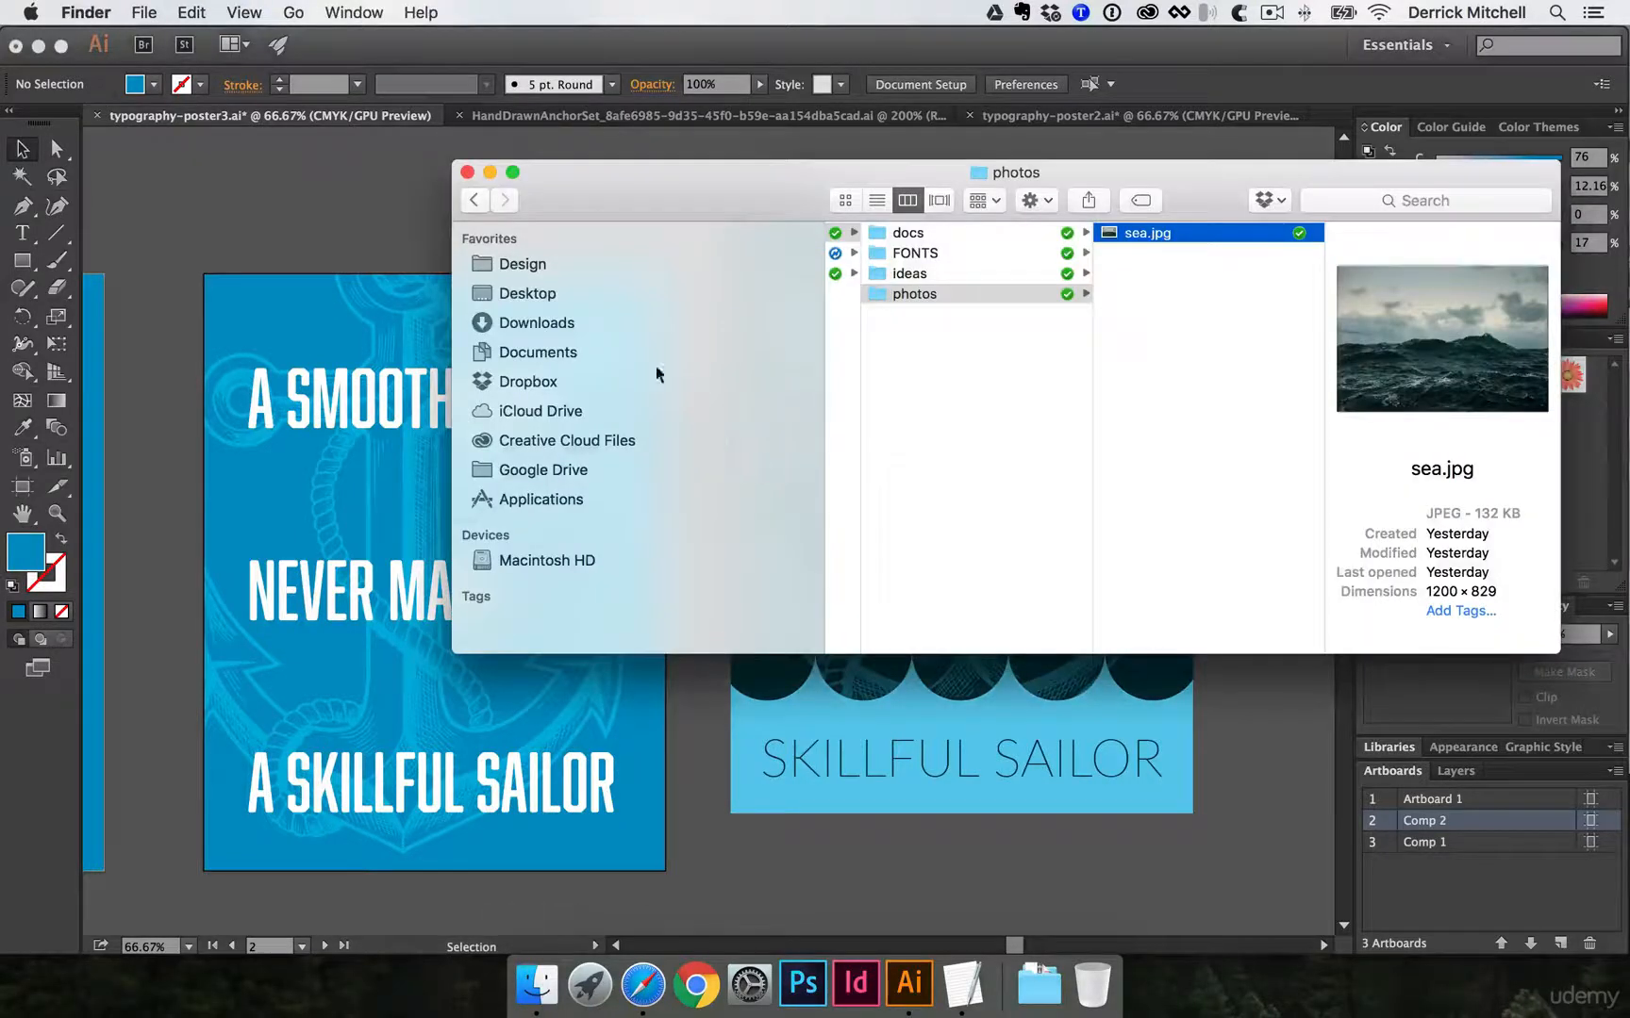
pyautogui.keyDown('super'); pyautogui.click(527, 293); pyautogui.keyUp('super')
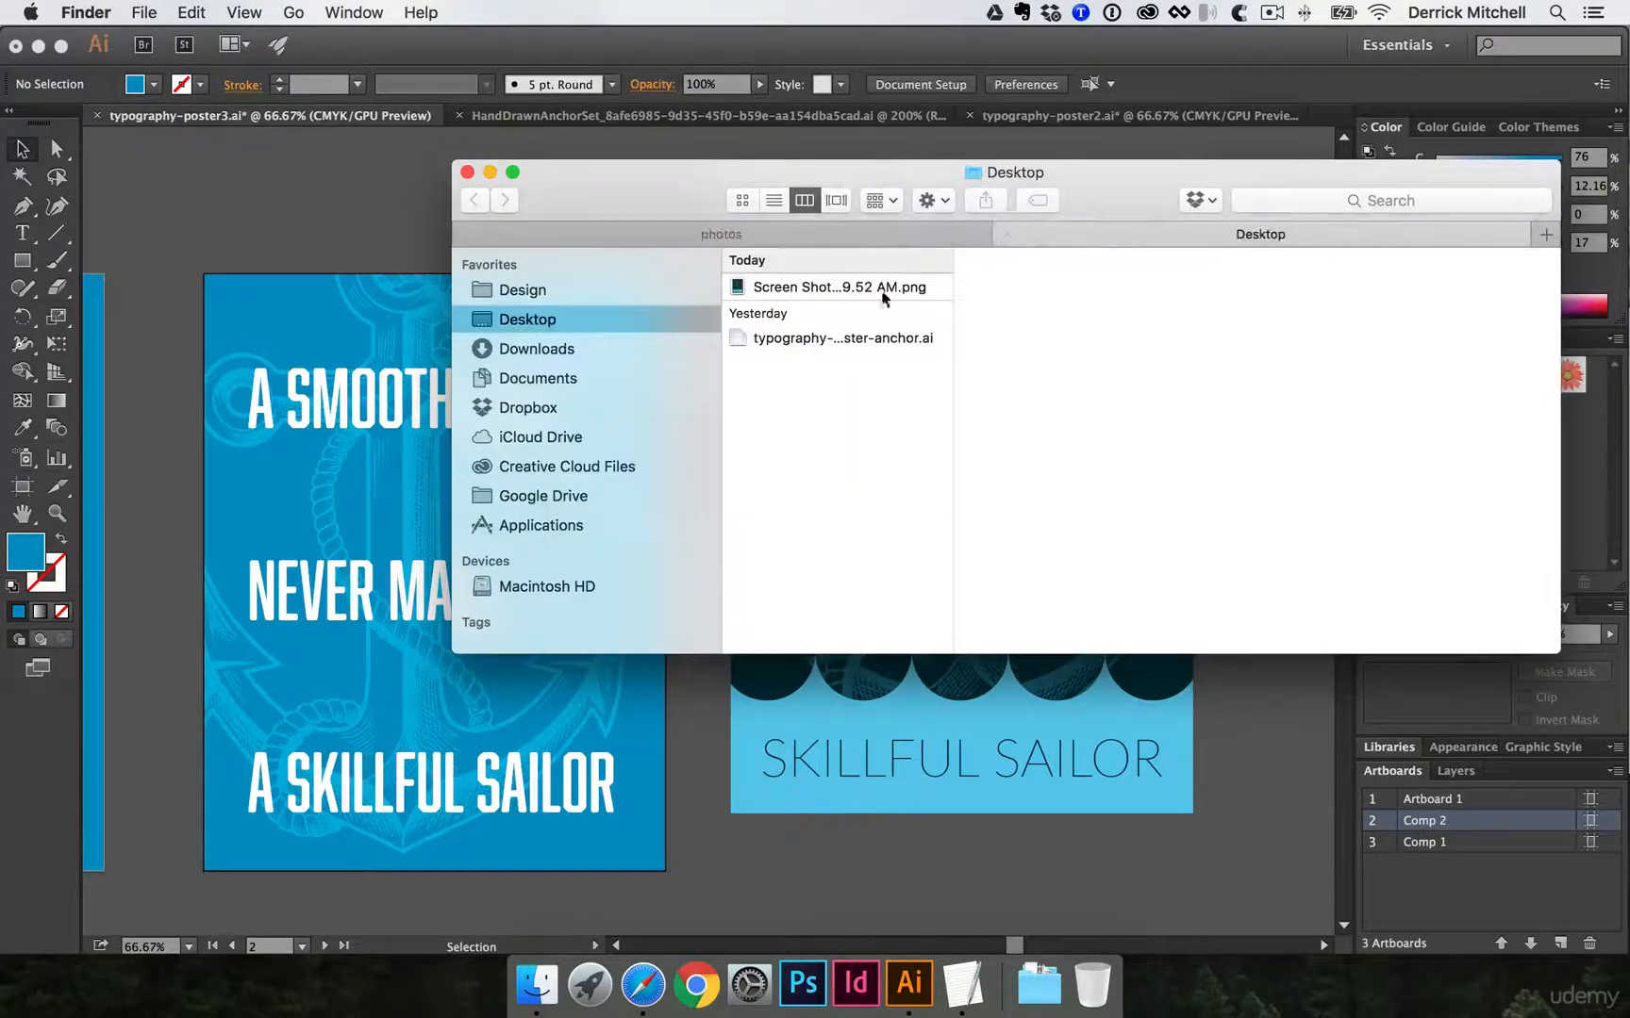
pyautogui.click(867, 288)
pyautogui.press('space')
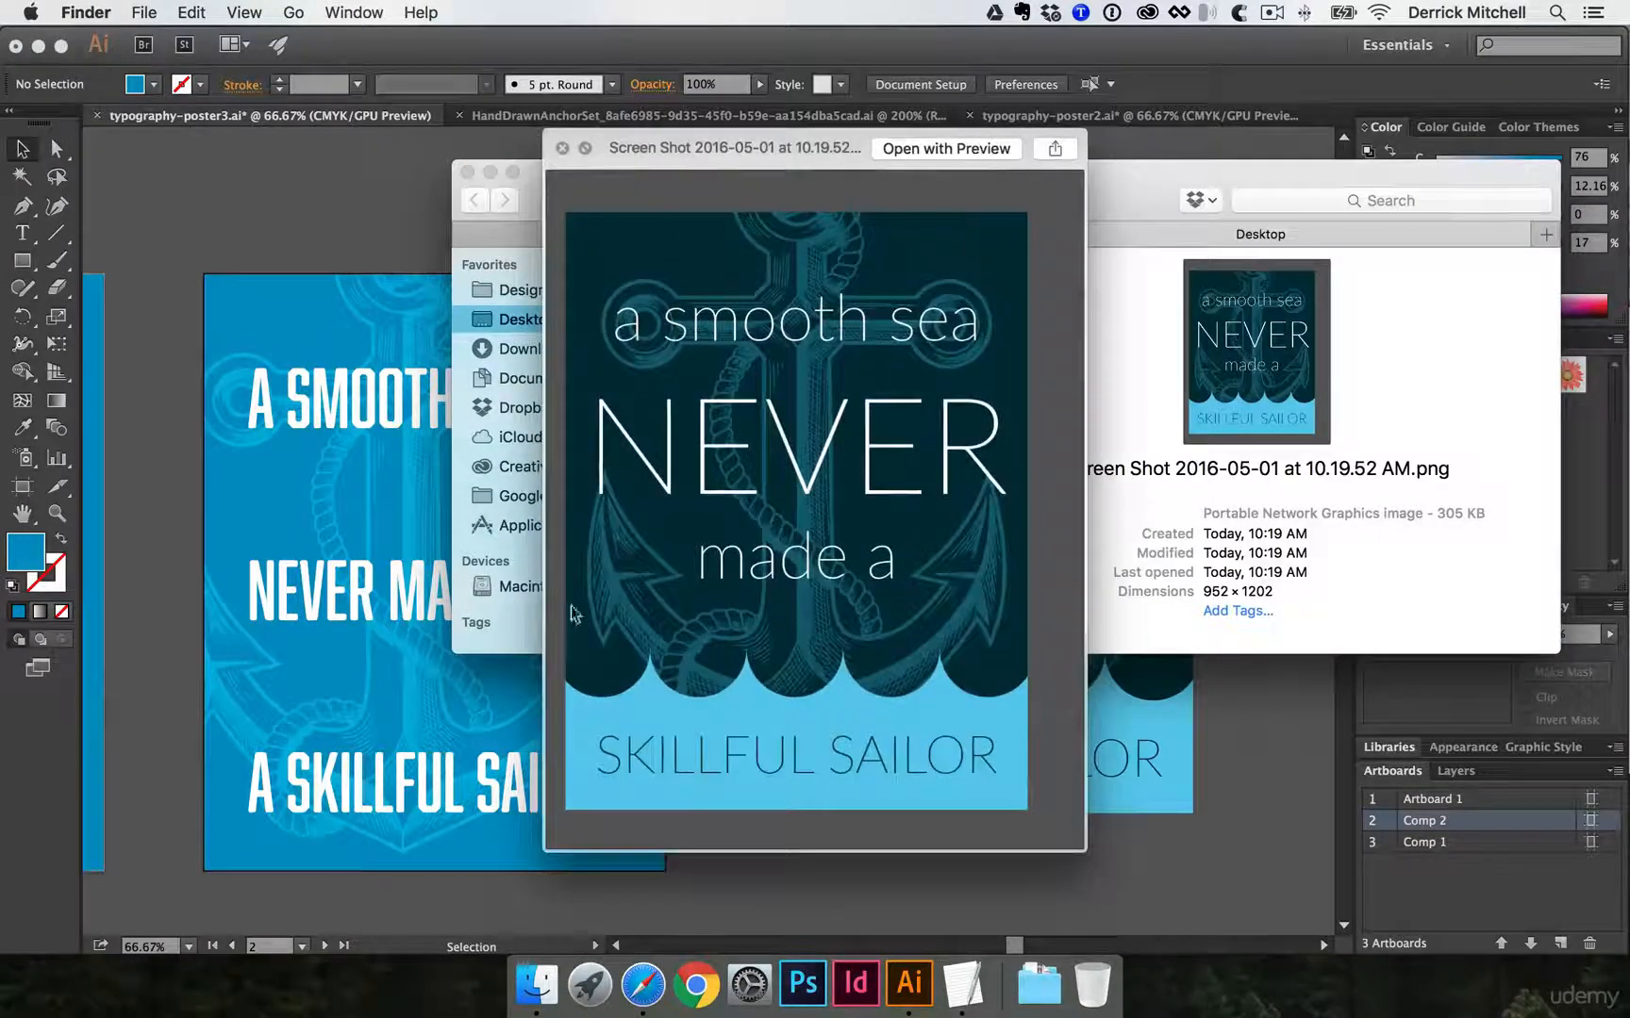
pyautogui.press('space')
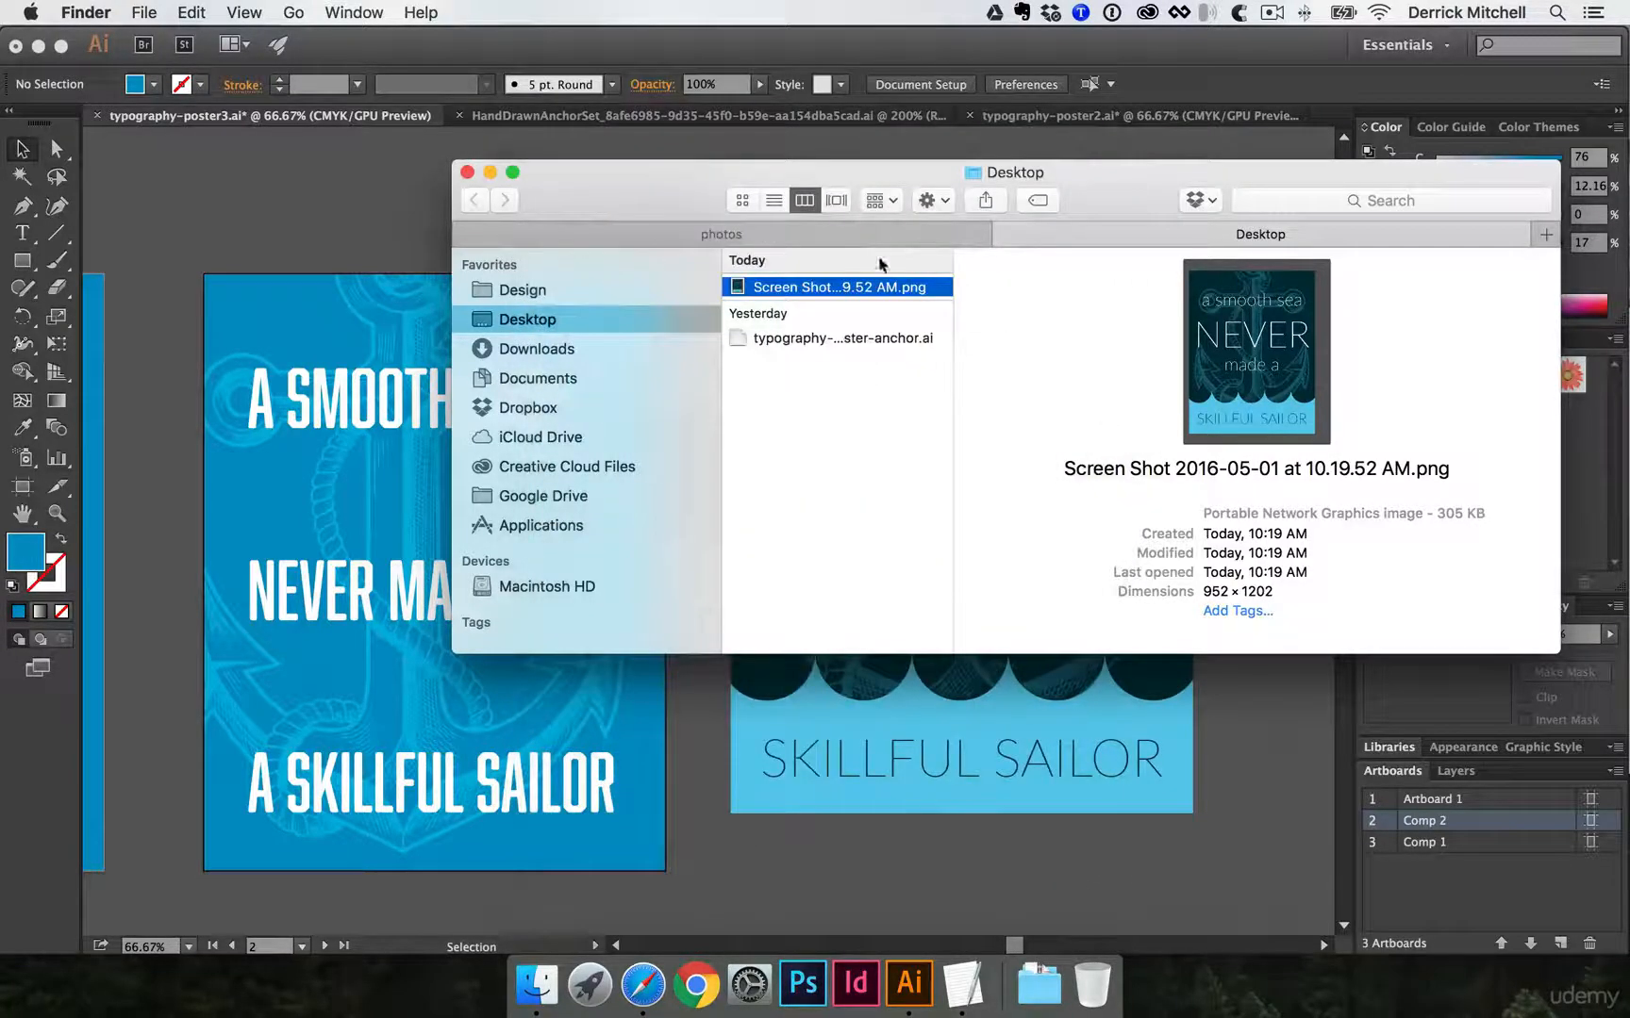
# - Place the Desktop screenshot PNG into the Illustrator document beside the dark NEVER poster
pyautogui.moveTo(664, 205); pyautogui.dragTo(1218, 294)
pyautogui.moveTo(1360, 375); pyautogui.dragTo(1130, 333)
pyautogui.click(1046, 176)
pyautogui.press('space')
pyautogui.moveTo(1129, 333); pyautogui.dragTo(1059, 350)
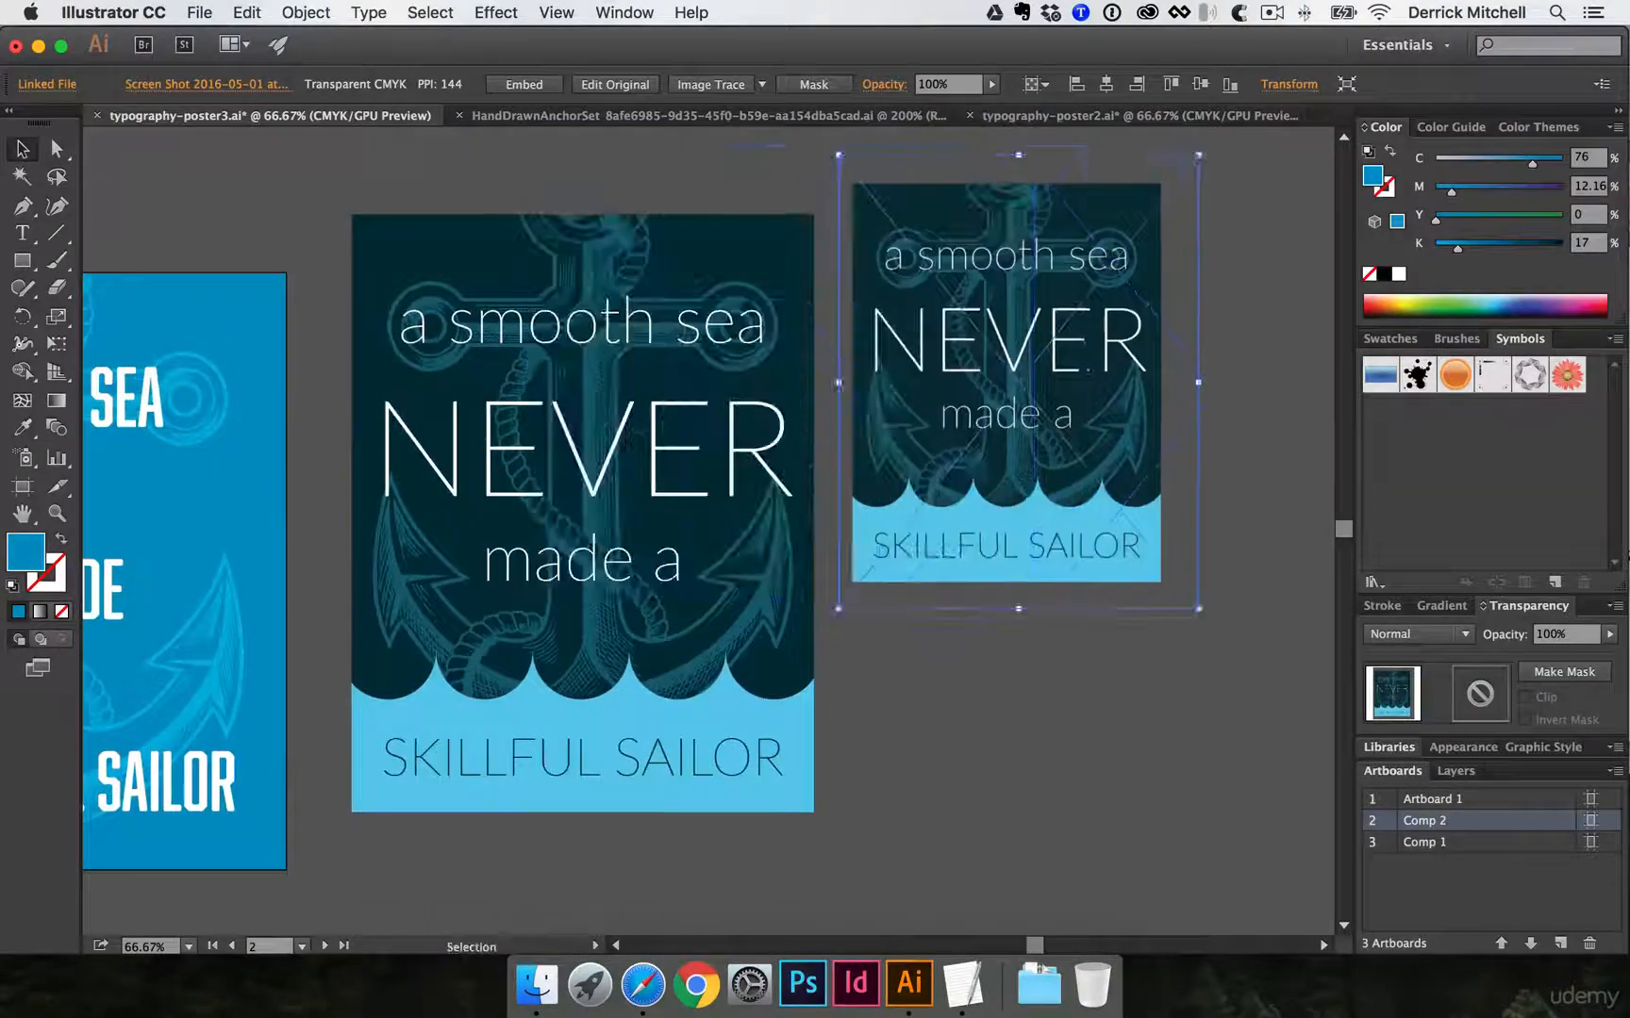
pyautogui.scroll(2, 792, 307)
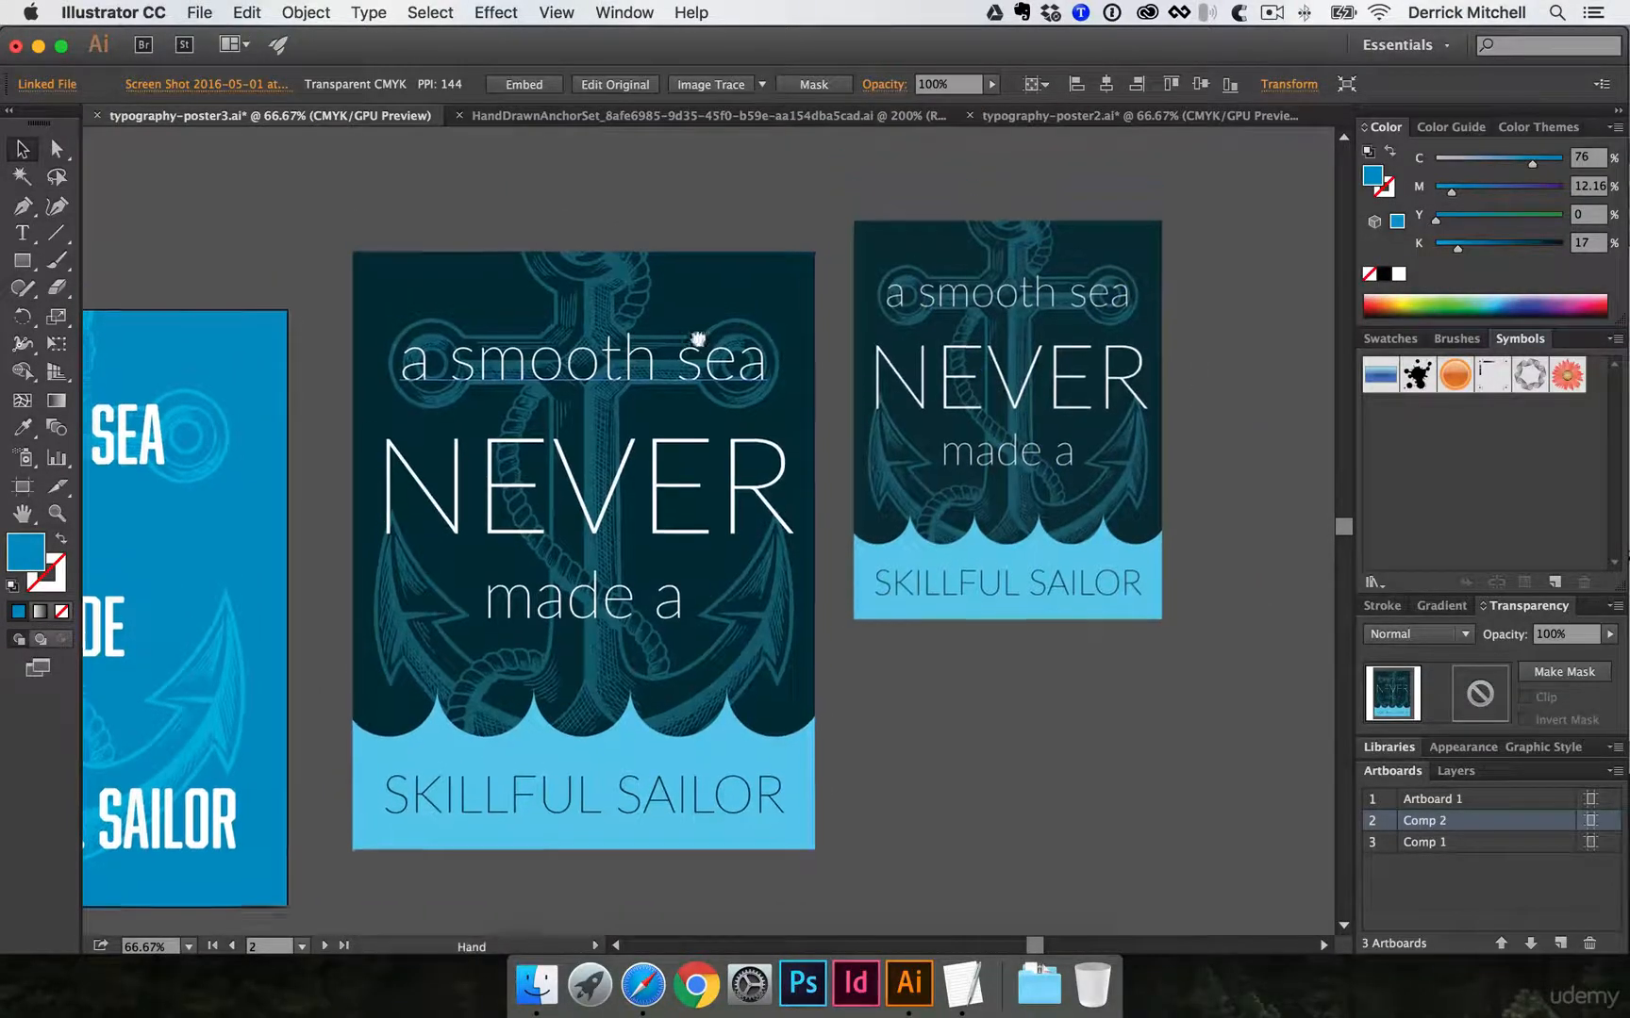
# - Sample the dark teal and light blue colors from the placed screenshot with the Eyedropper and delete the image
pyautogui.press('i')
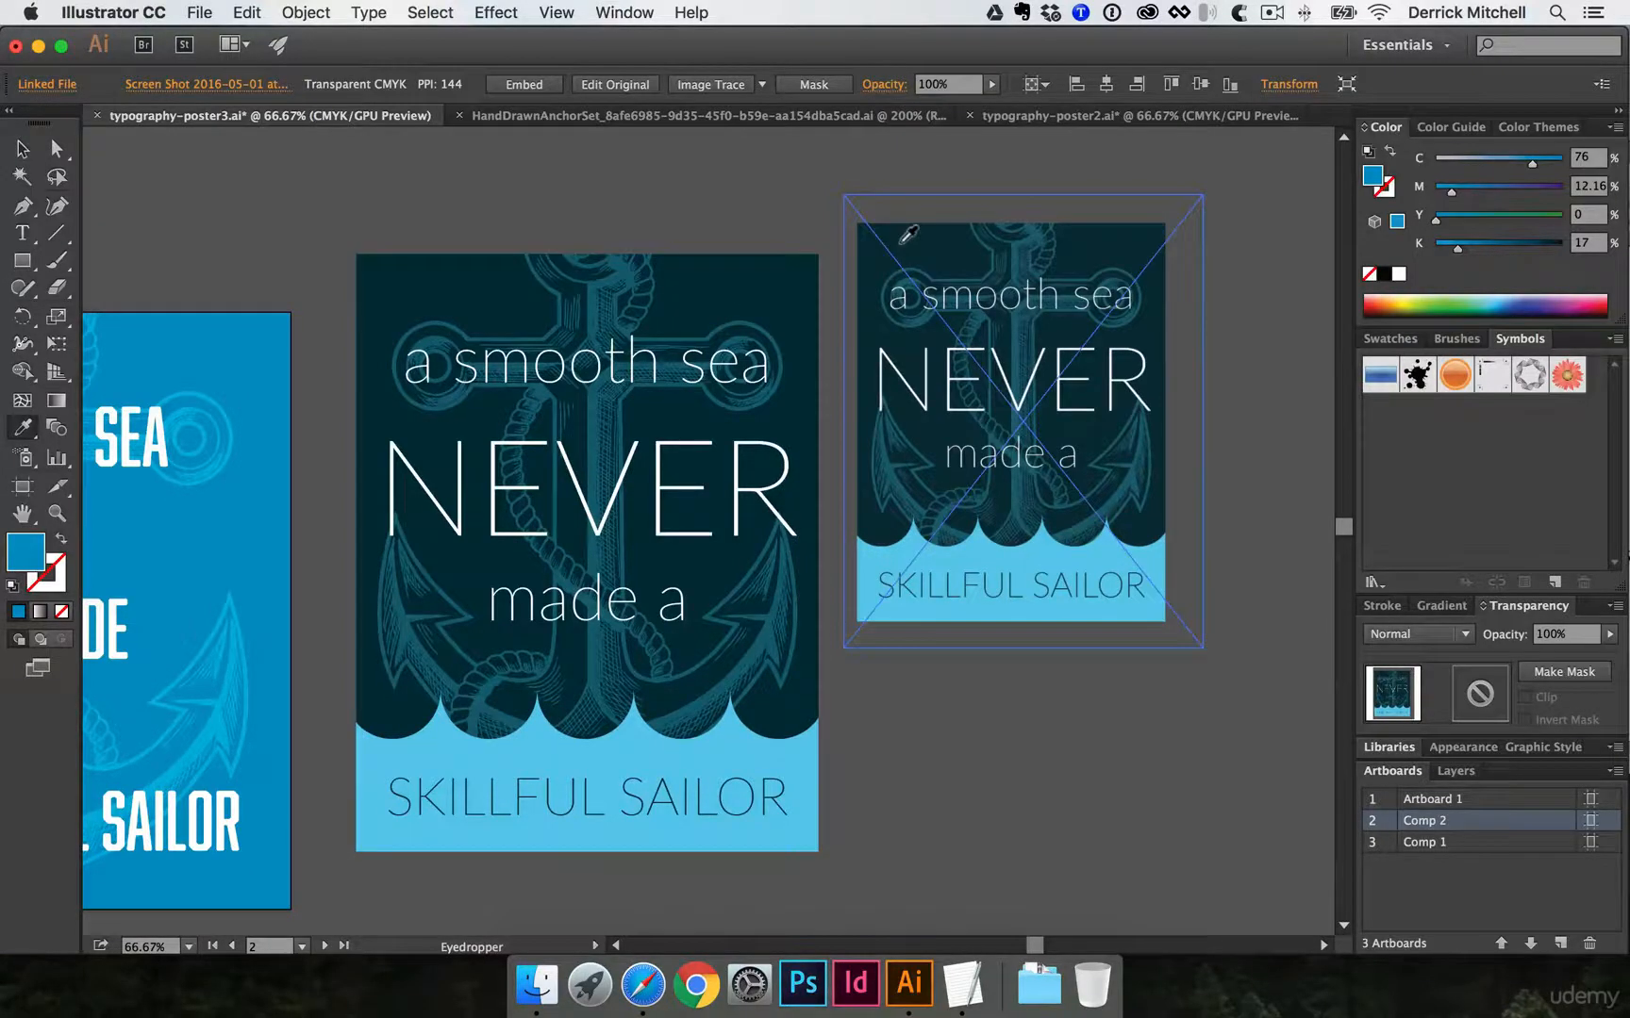
pyautogui.click(439, 394)
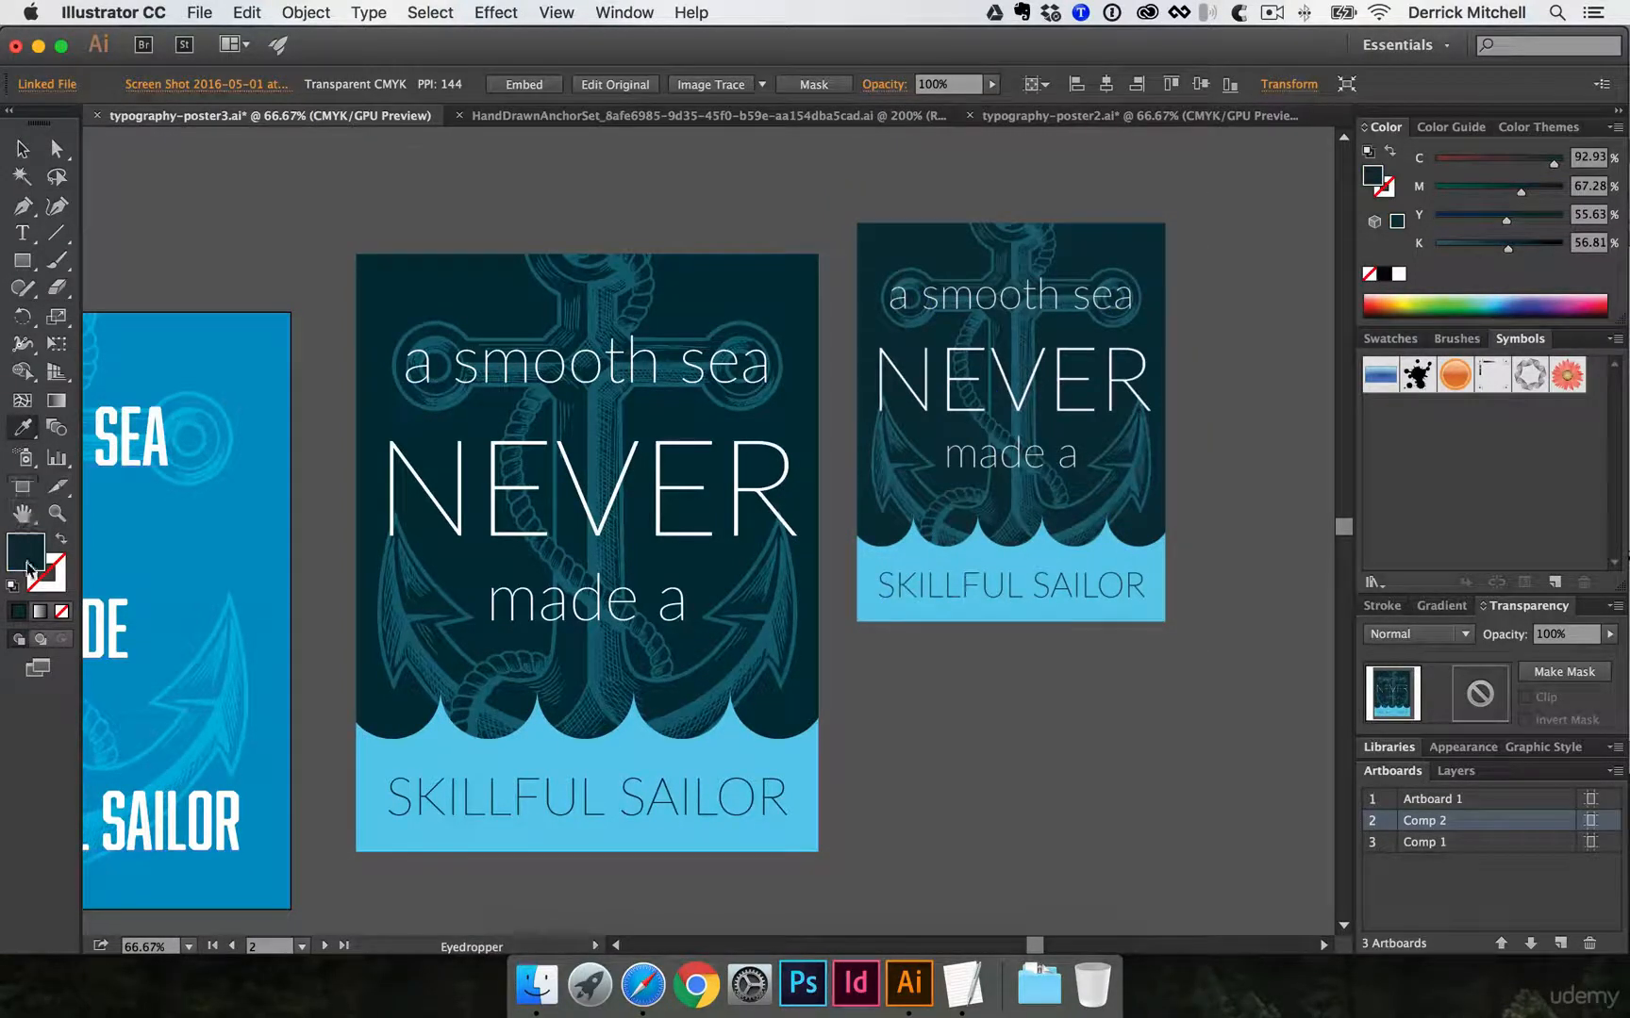
pyautogui.keyDown('super'); pyautogui.click(886, 552); pyautogui.keyUp('super')
pyautogui.click(895, 552)
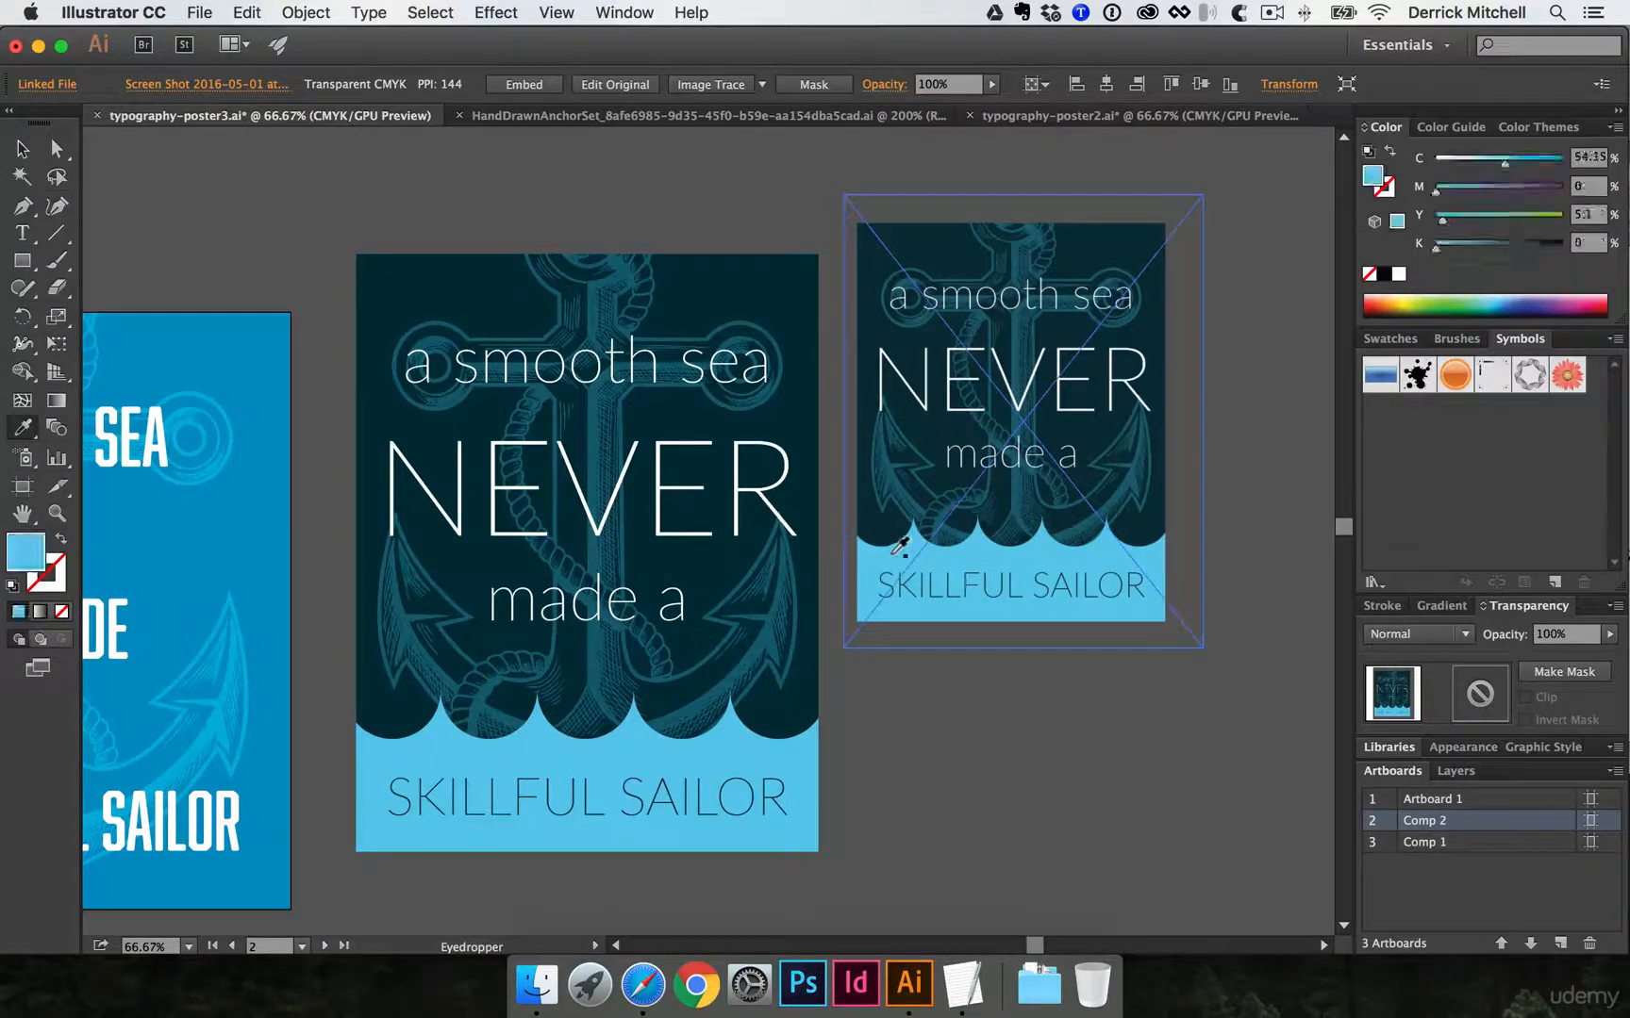
pyautogui.click(884, 330)
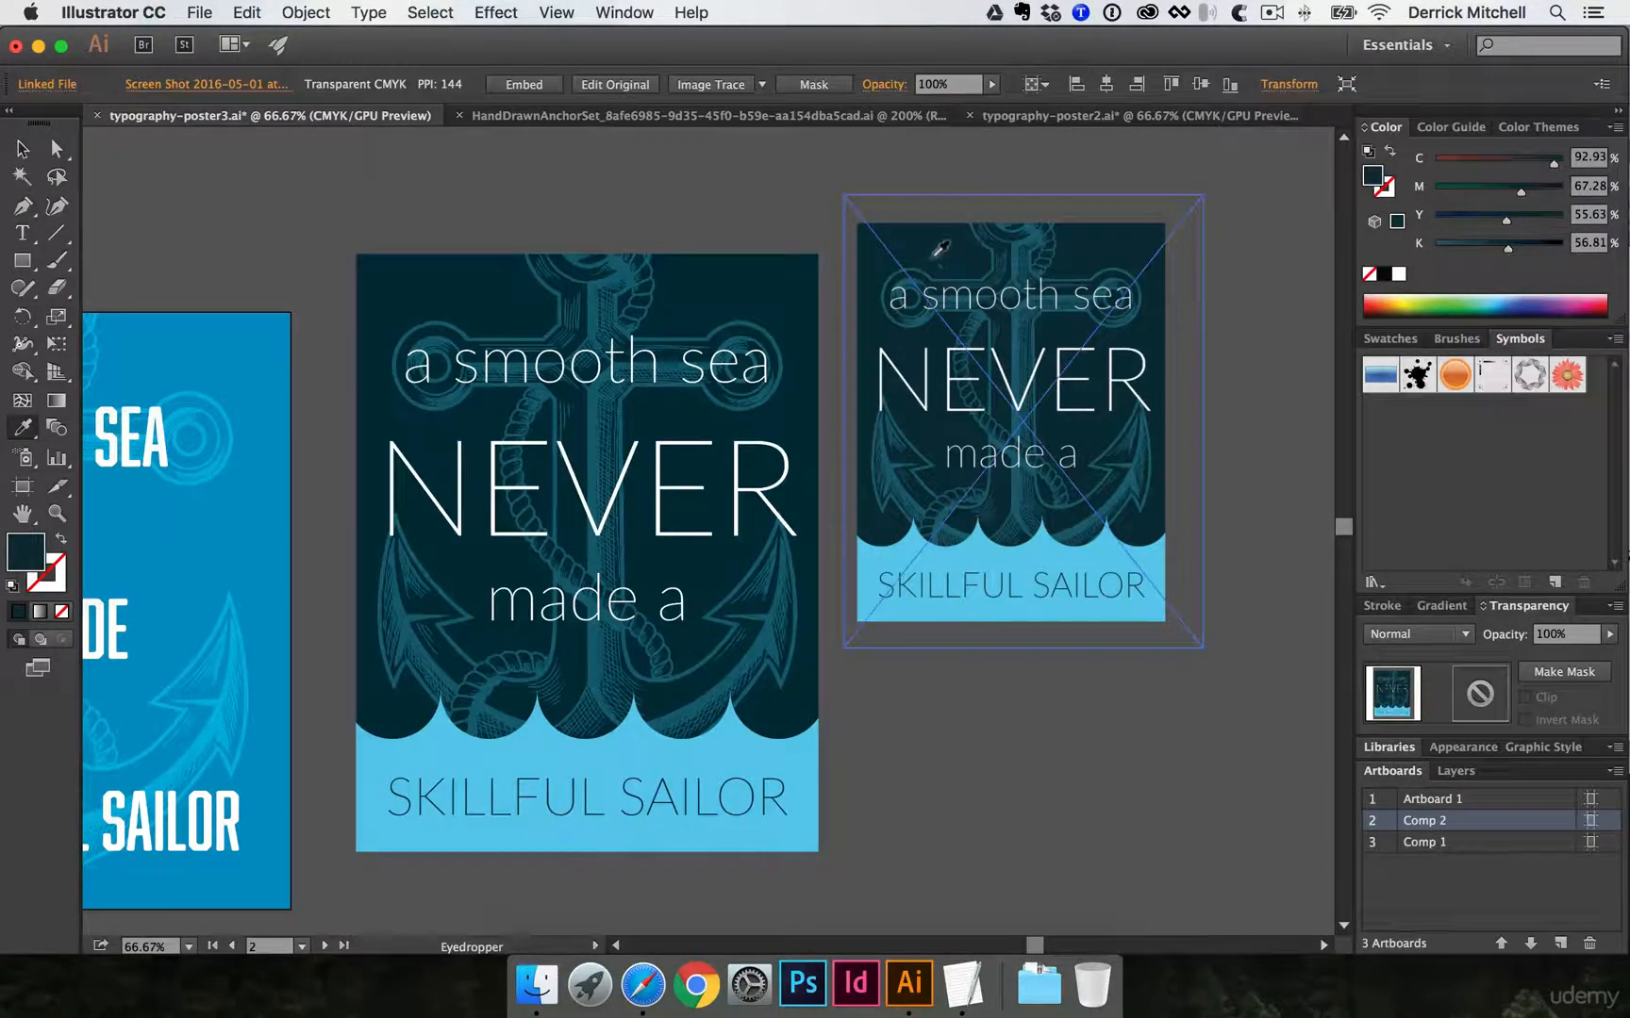
pyautogui.click(1017, 323)
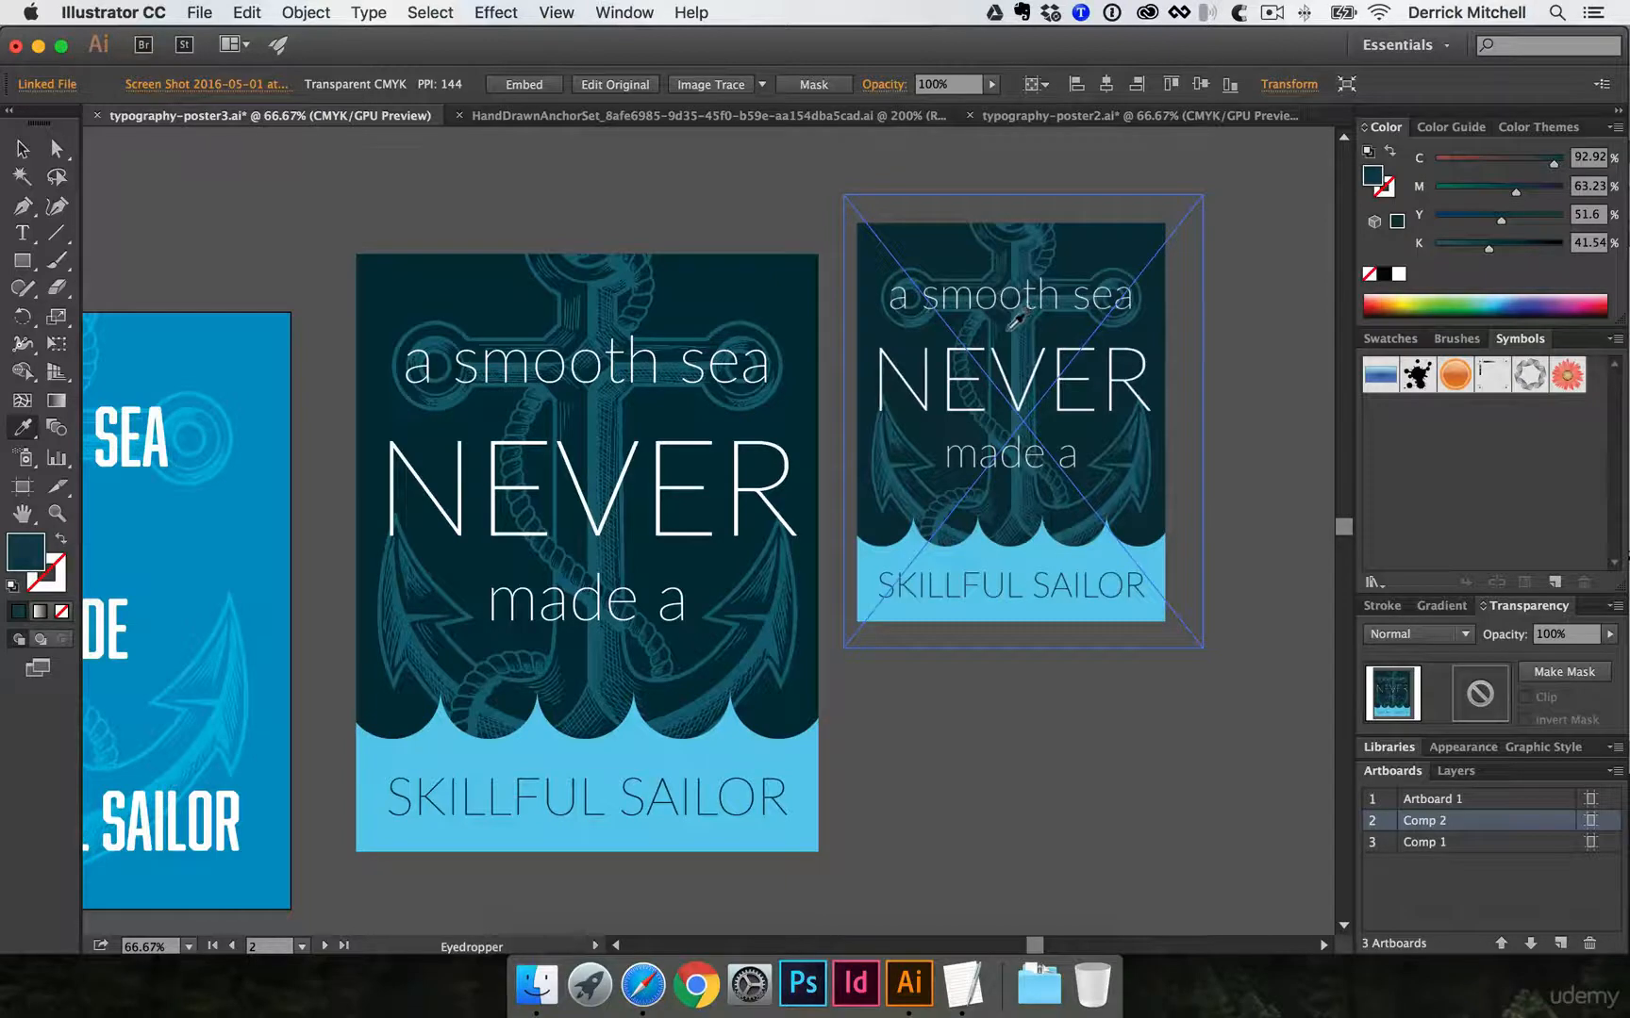
pyautogui.click(988, 332)
pyautogui.click(894, 335)
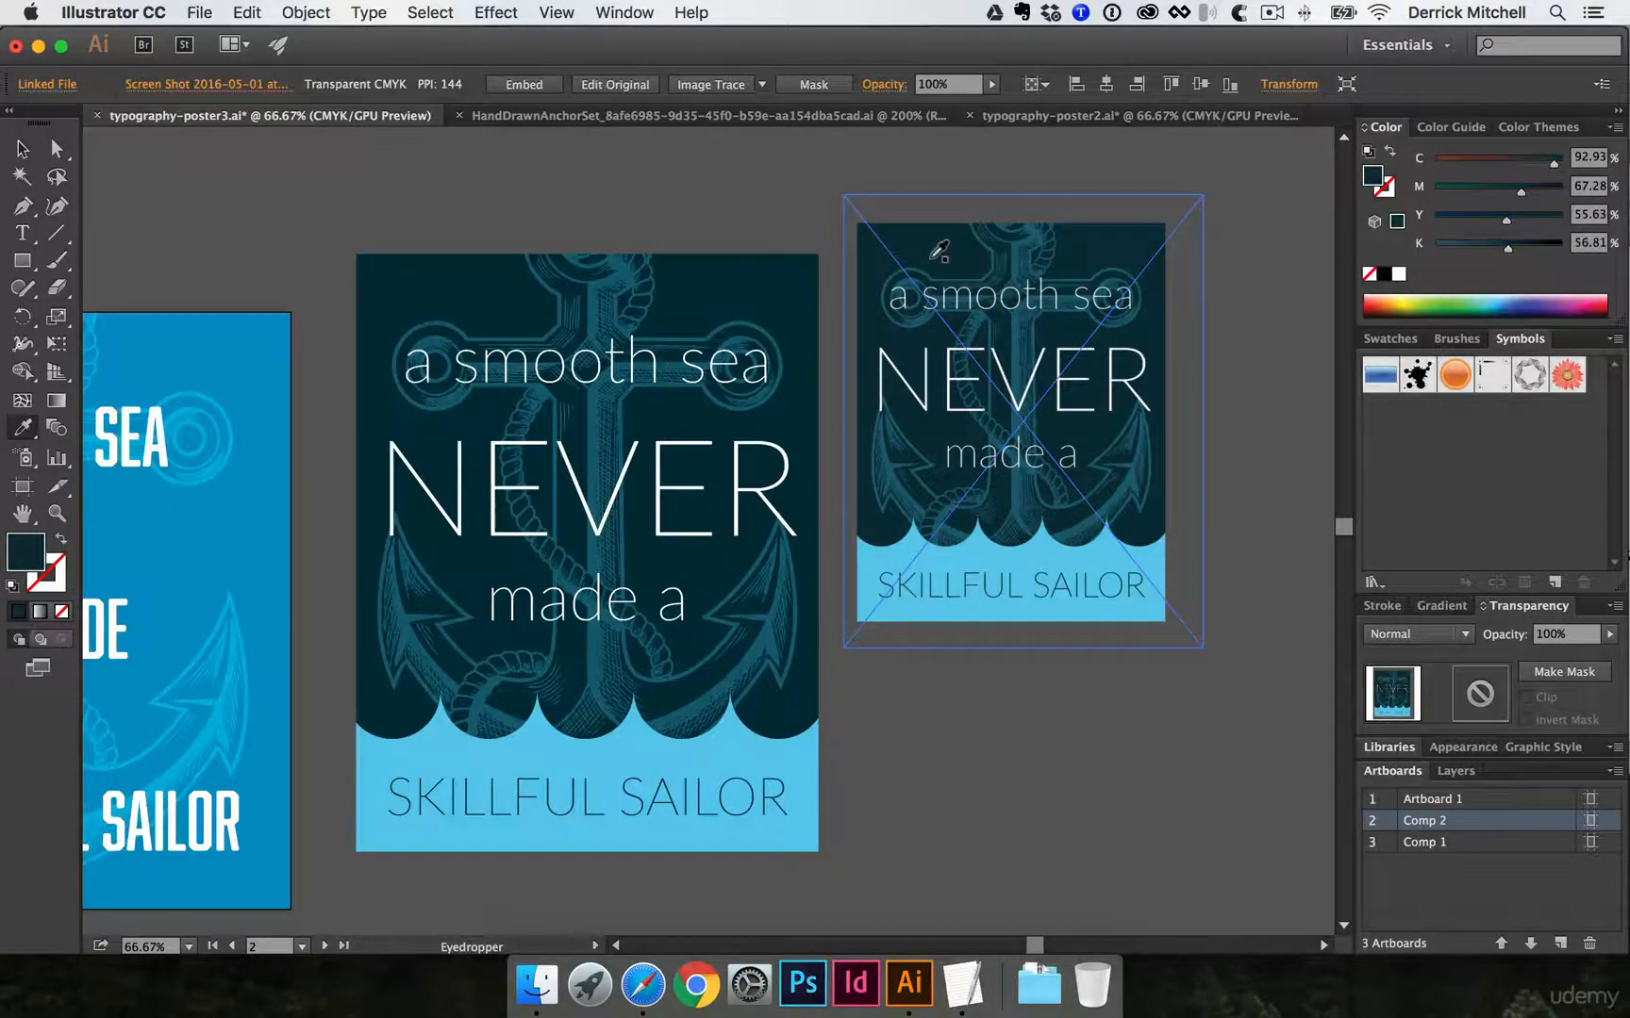
pyautogui.press('v')
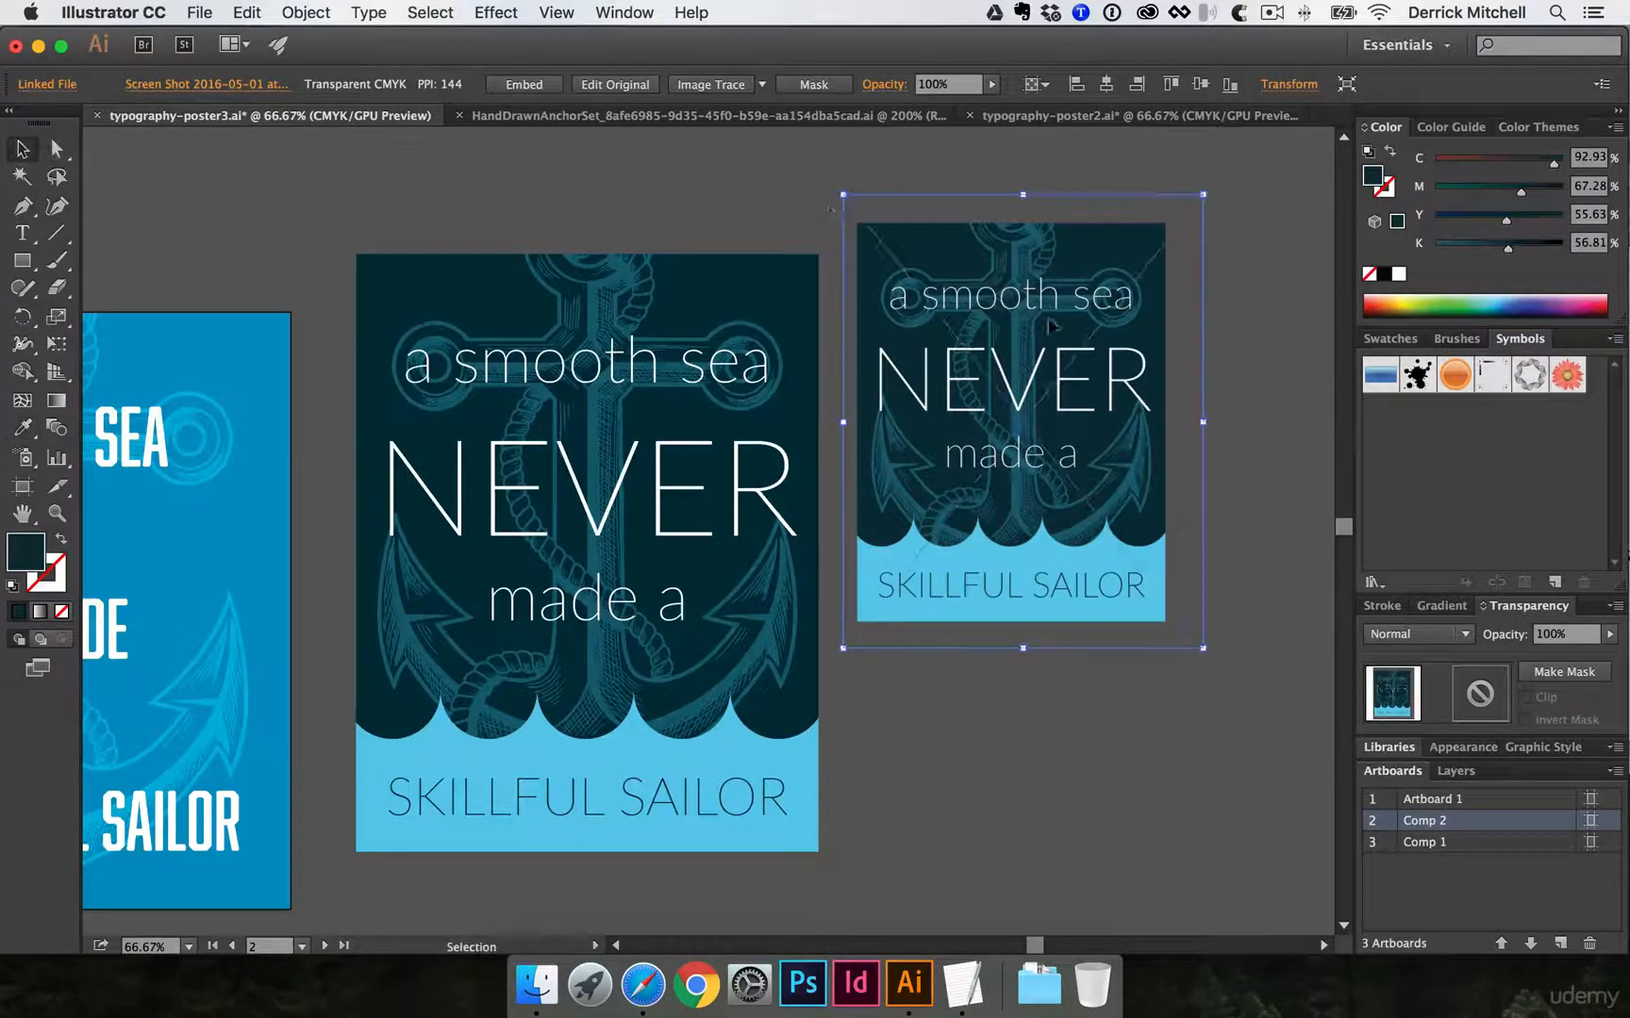
pyautogui.press('Delete')
# - Try to recolor the Comp 2 background and masked anchor together by sampling the dark NEVER poster, undo it and deselect
pyautogui.press('space')
pyautogui.moveTo(524, 483); pyautogui.dragTo(957, 408)
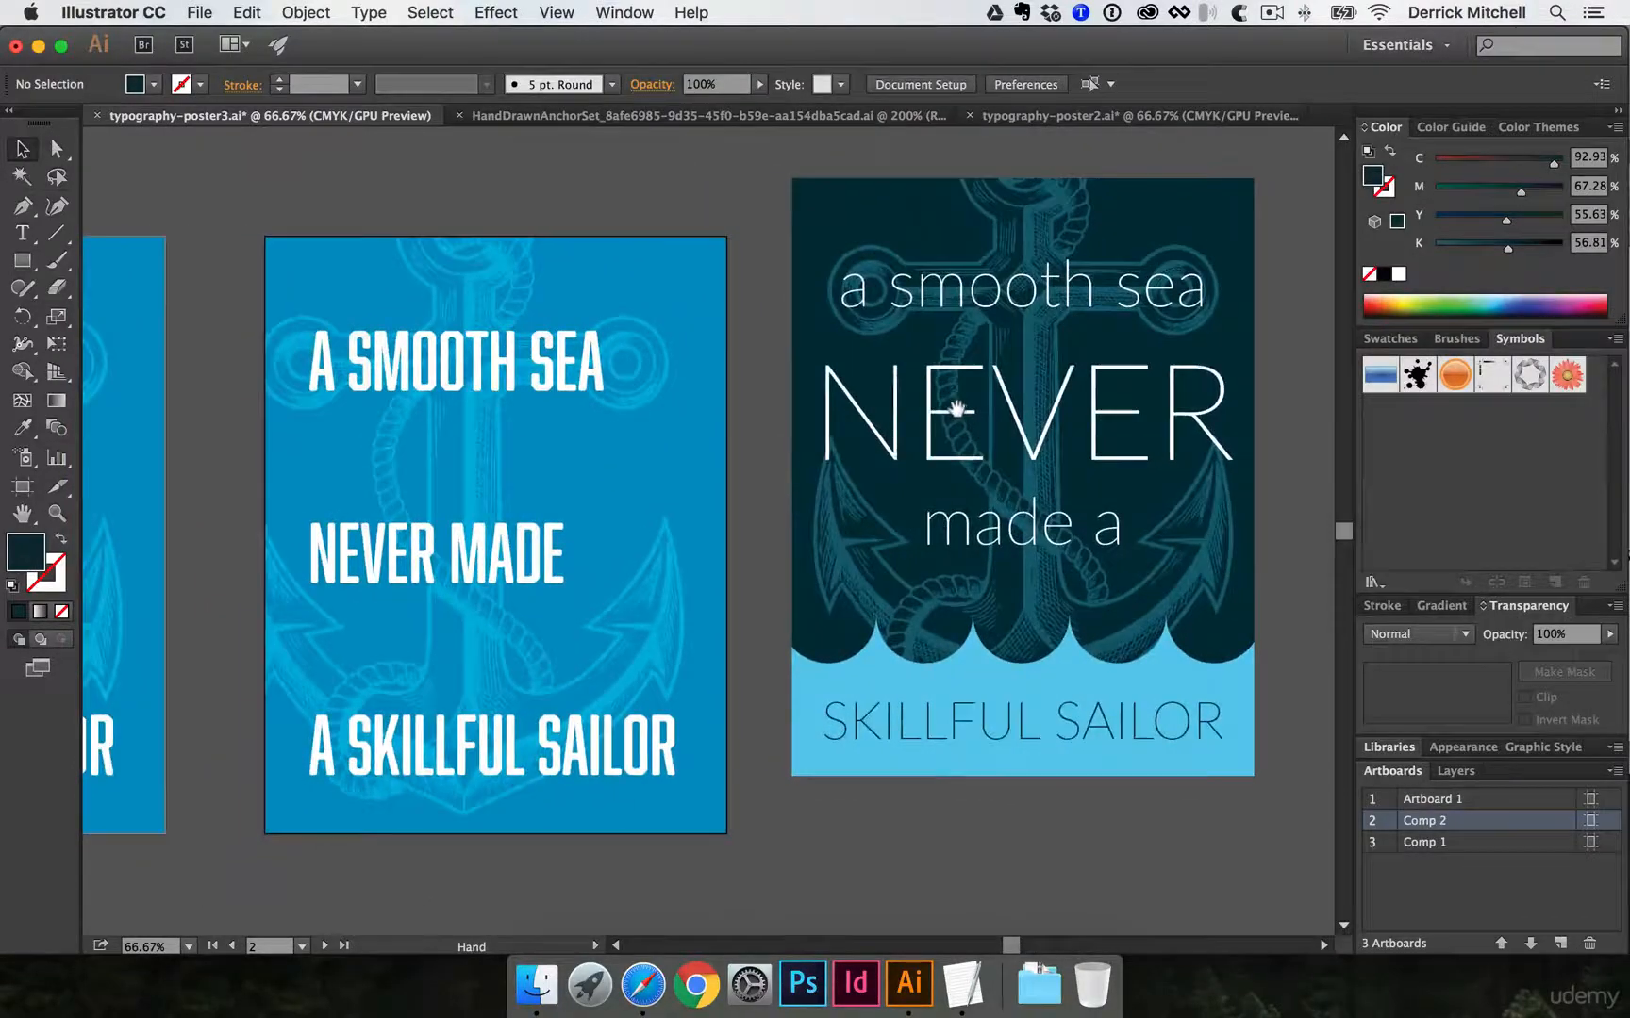
pyautogui.click(649, 250)
pyautogui.moveTo(649, 192); pyautogui.dragTo(668, 294)
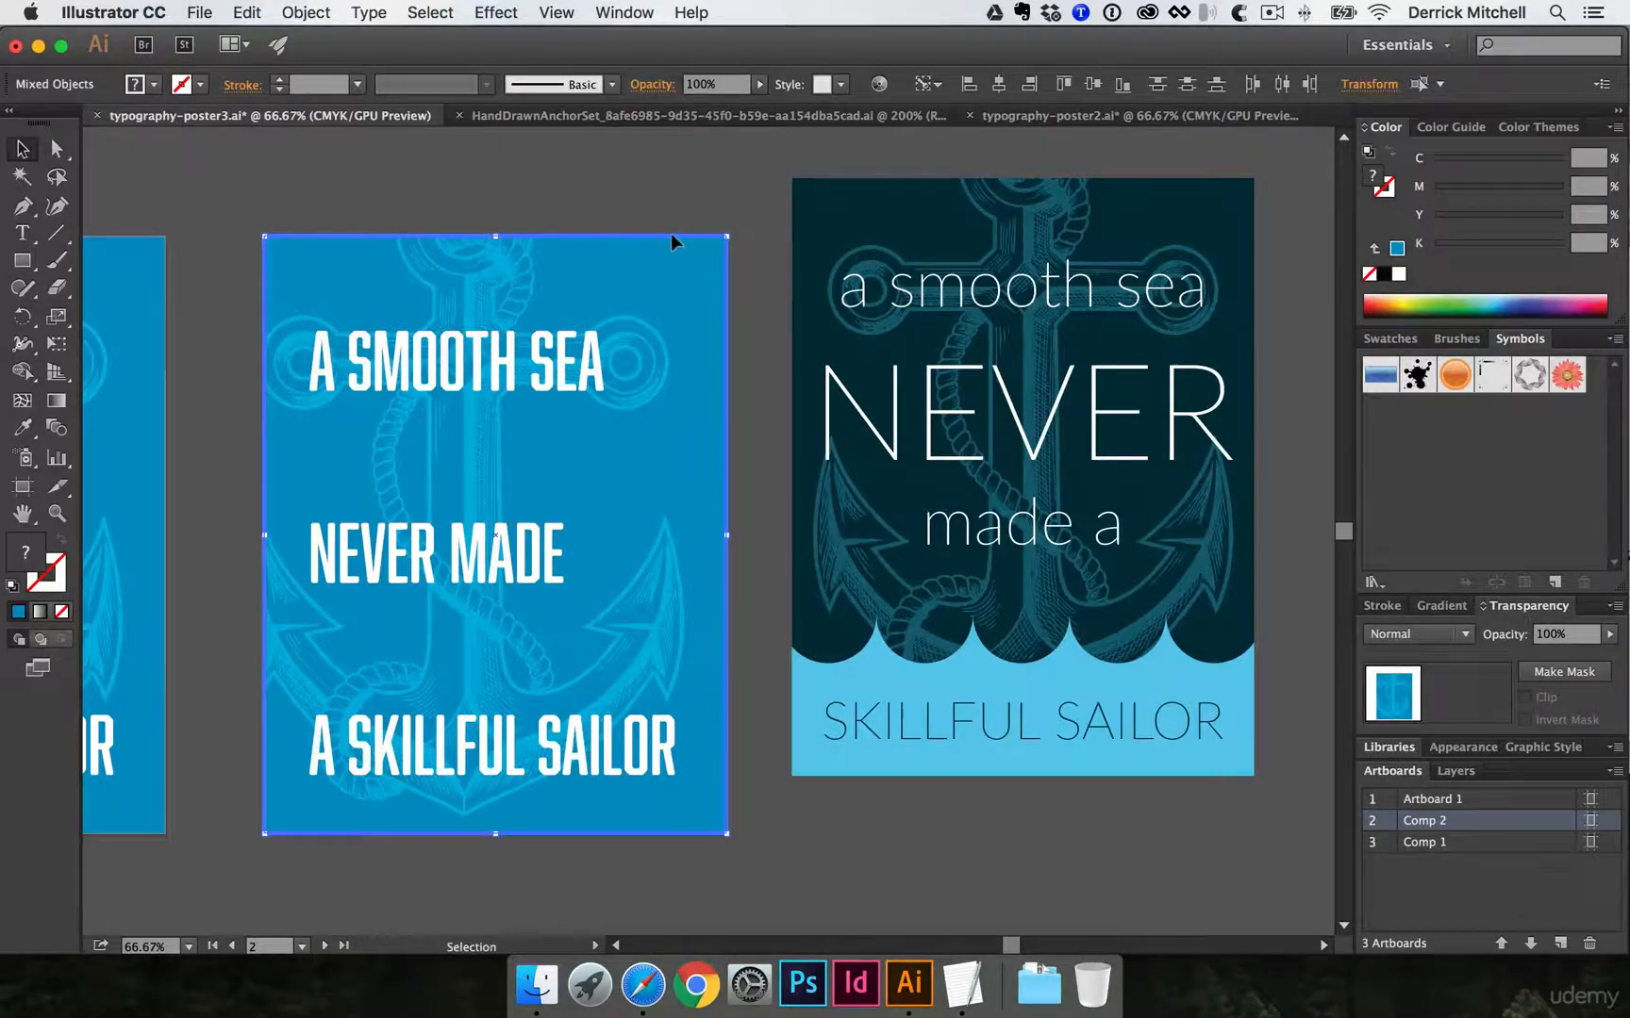
pyautogui.press('i')
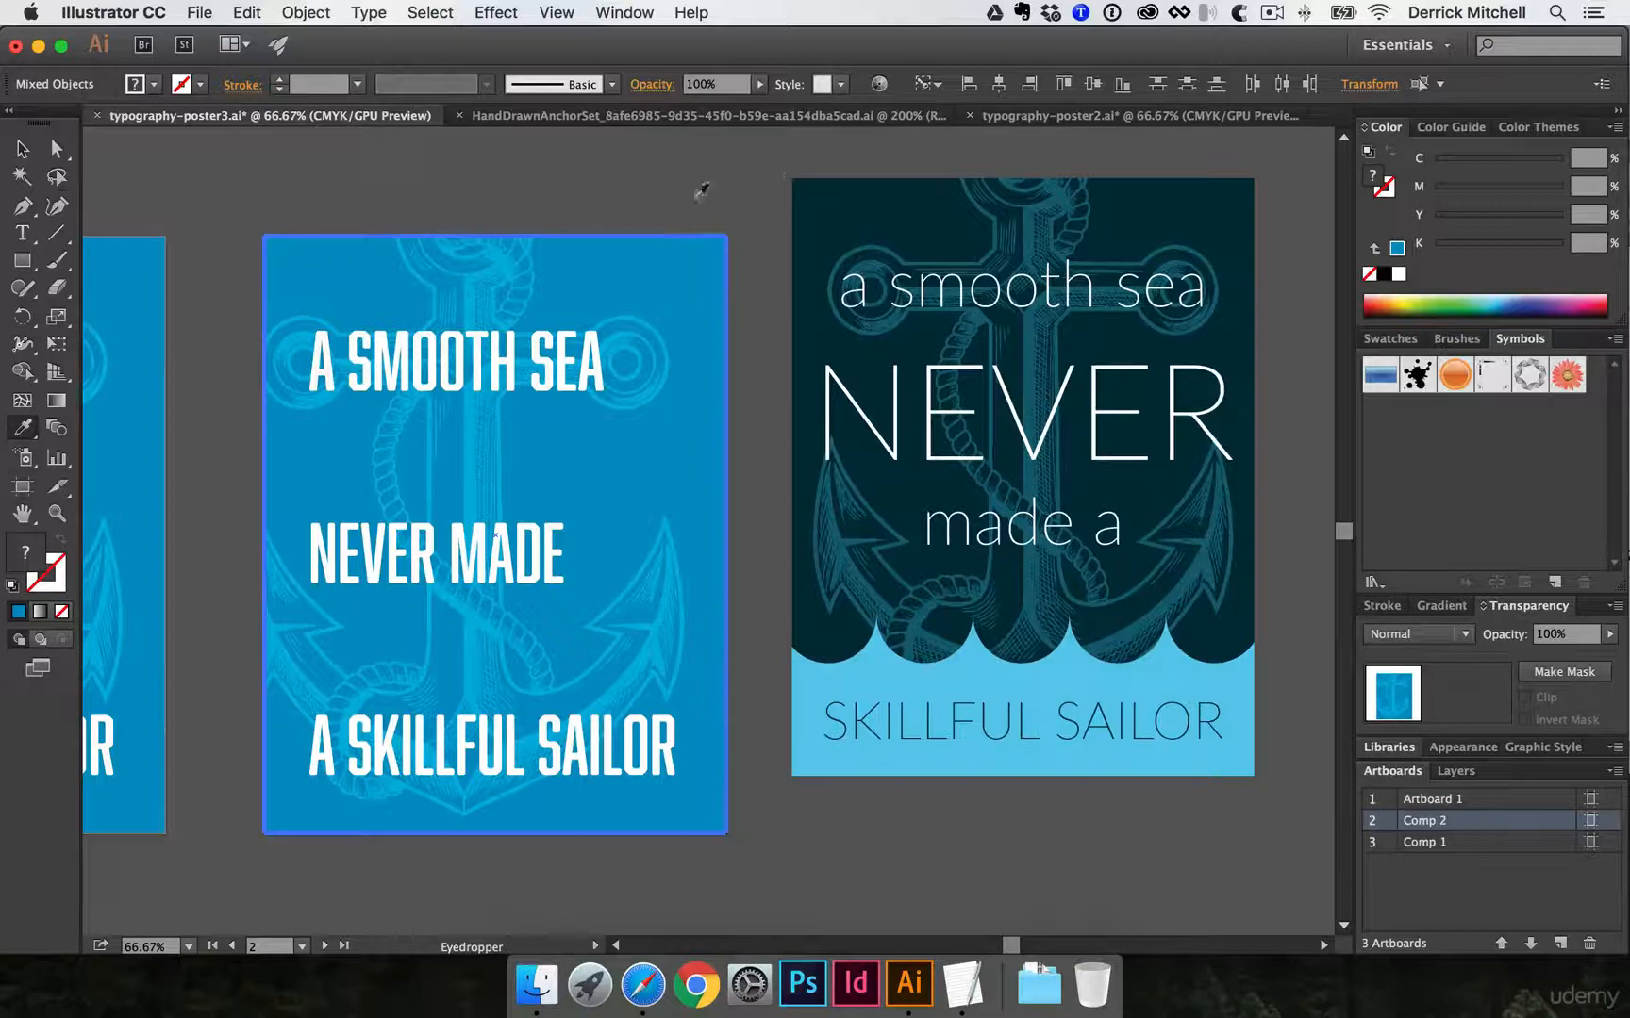
pyautogui.click(836, 223)
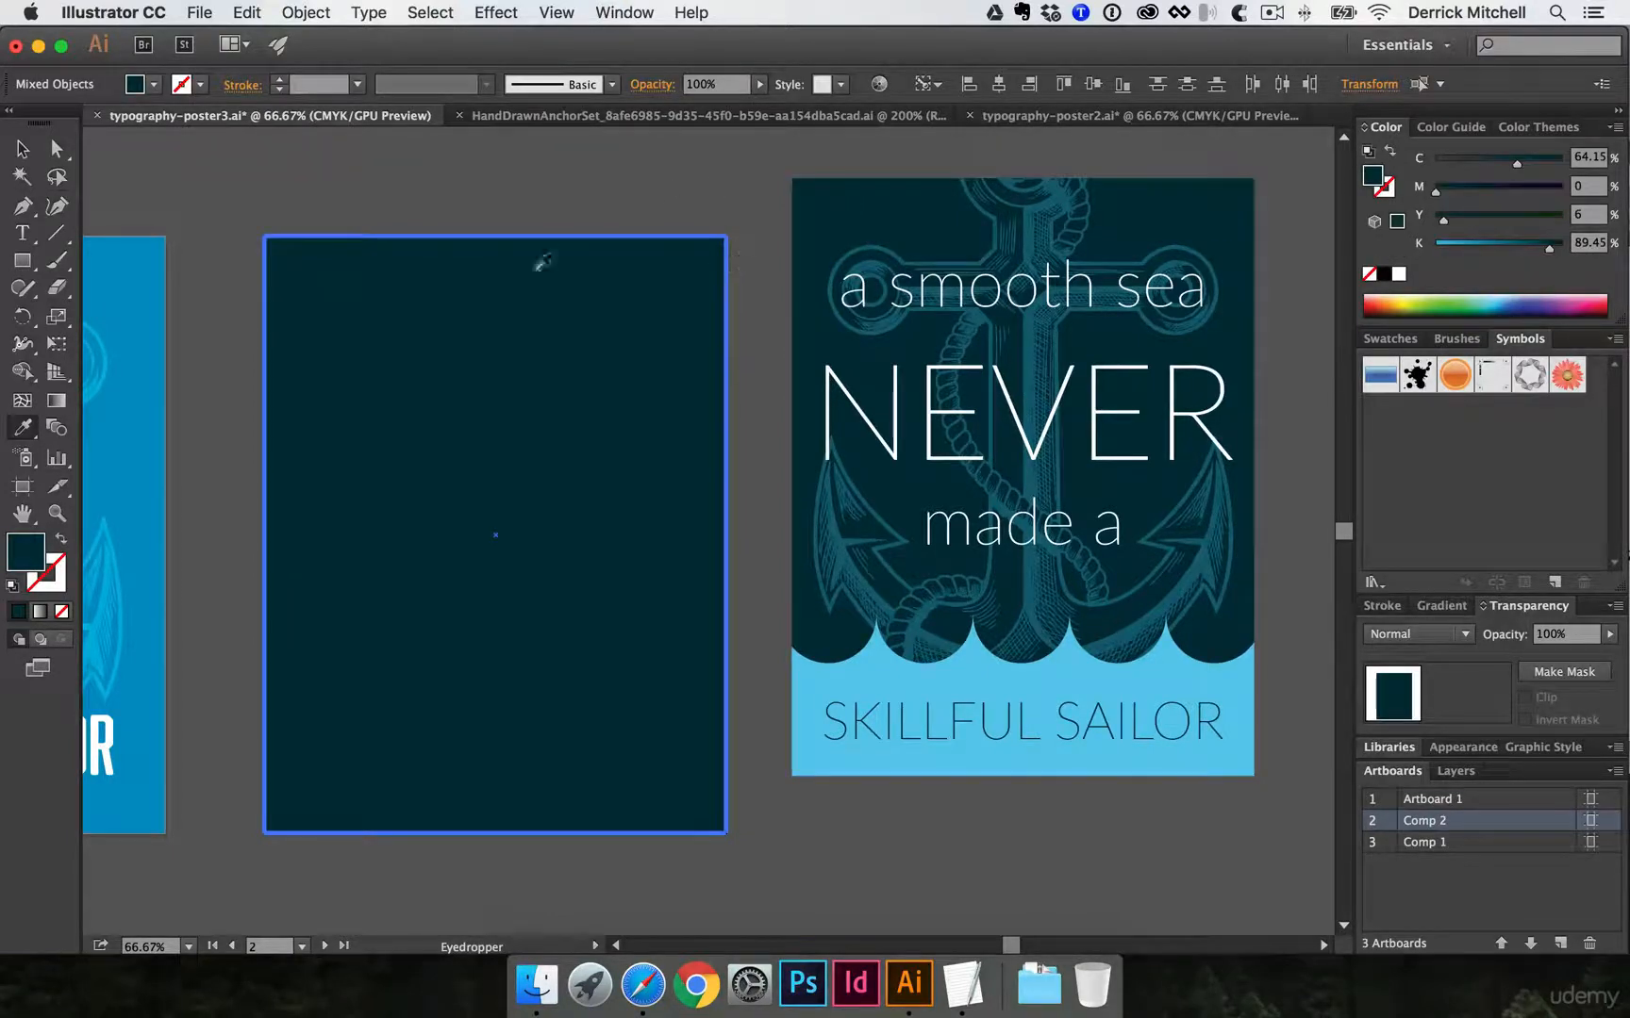
pyautogui.press('v')
pyautogui.hotkey('ctrl', 'z')
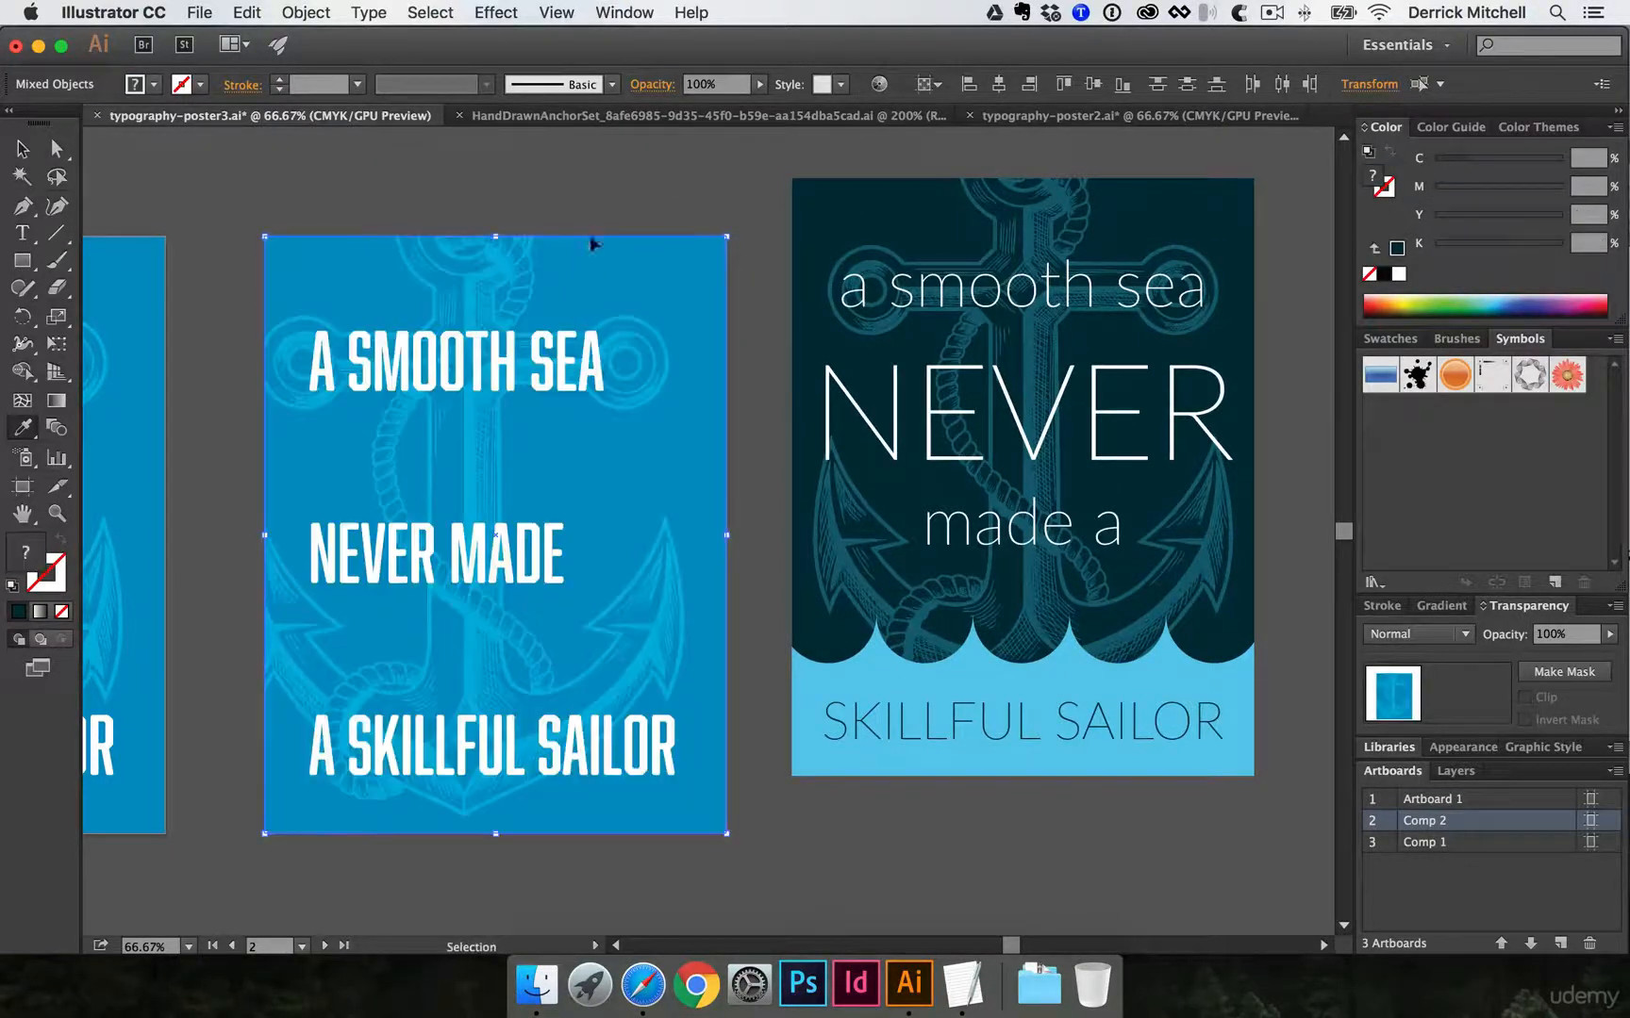
pyautogui.hotkey('ctrl', 'shift', 'a')
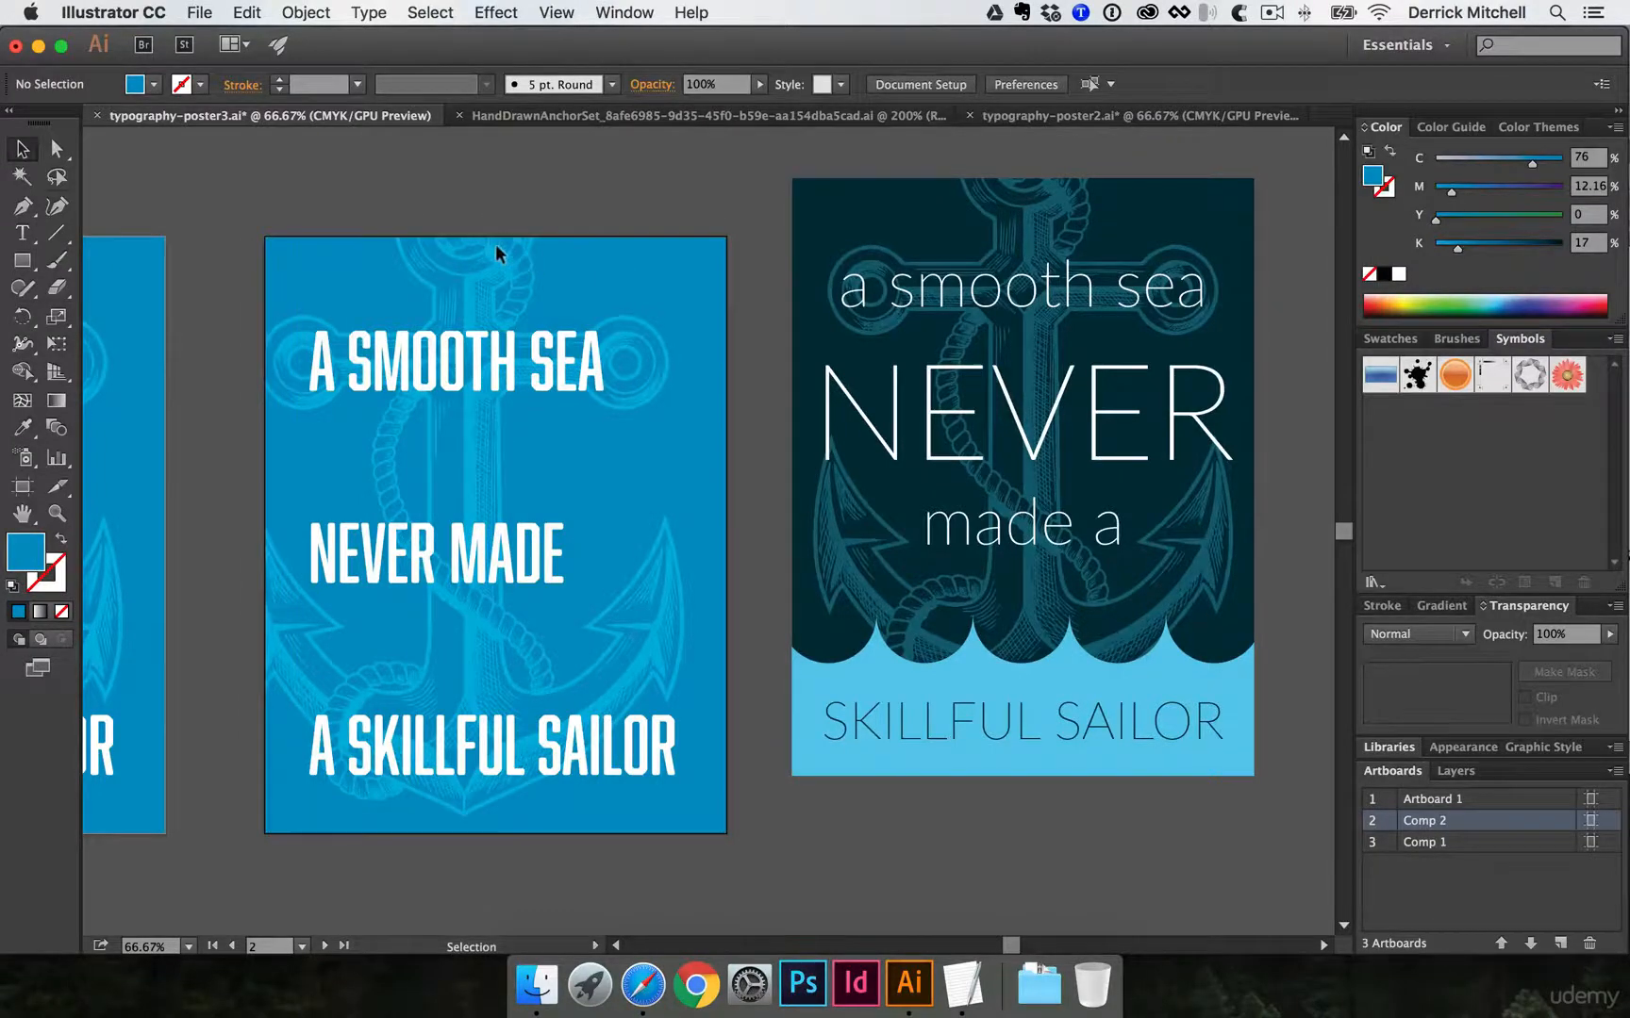
# - Try to move the clipped anchor and apply the NEVER poster's dark color to it, undo both changes and deselect
pyautogui.moveTo(495, 244); pyautogui.dragTo(637, 275)
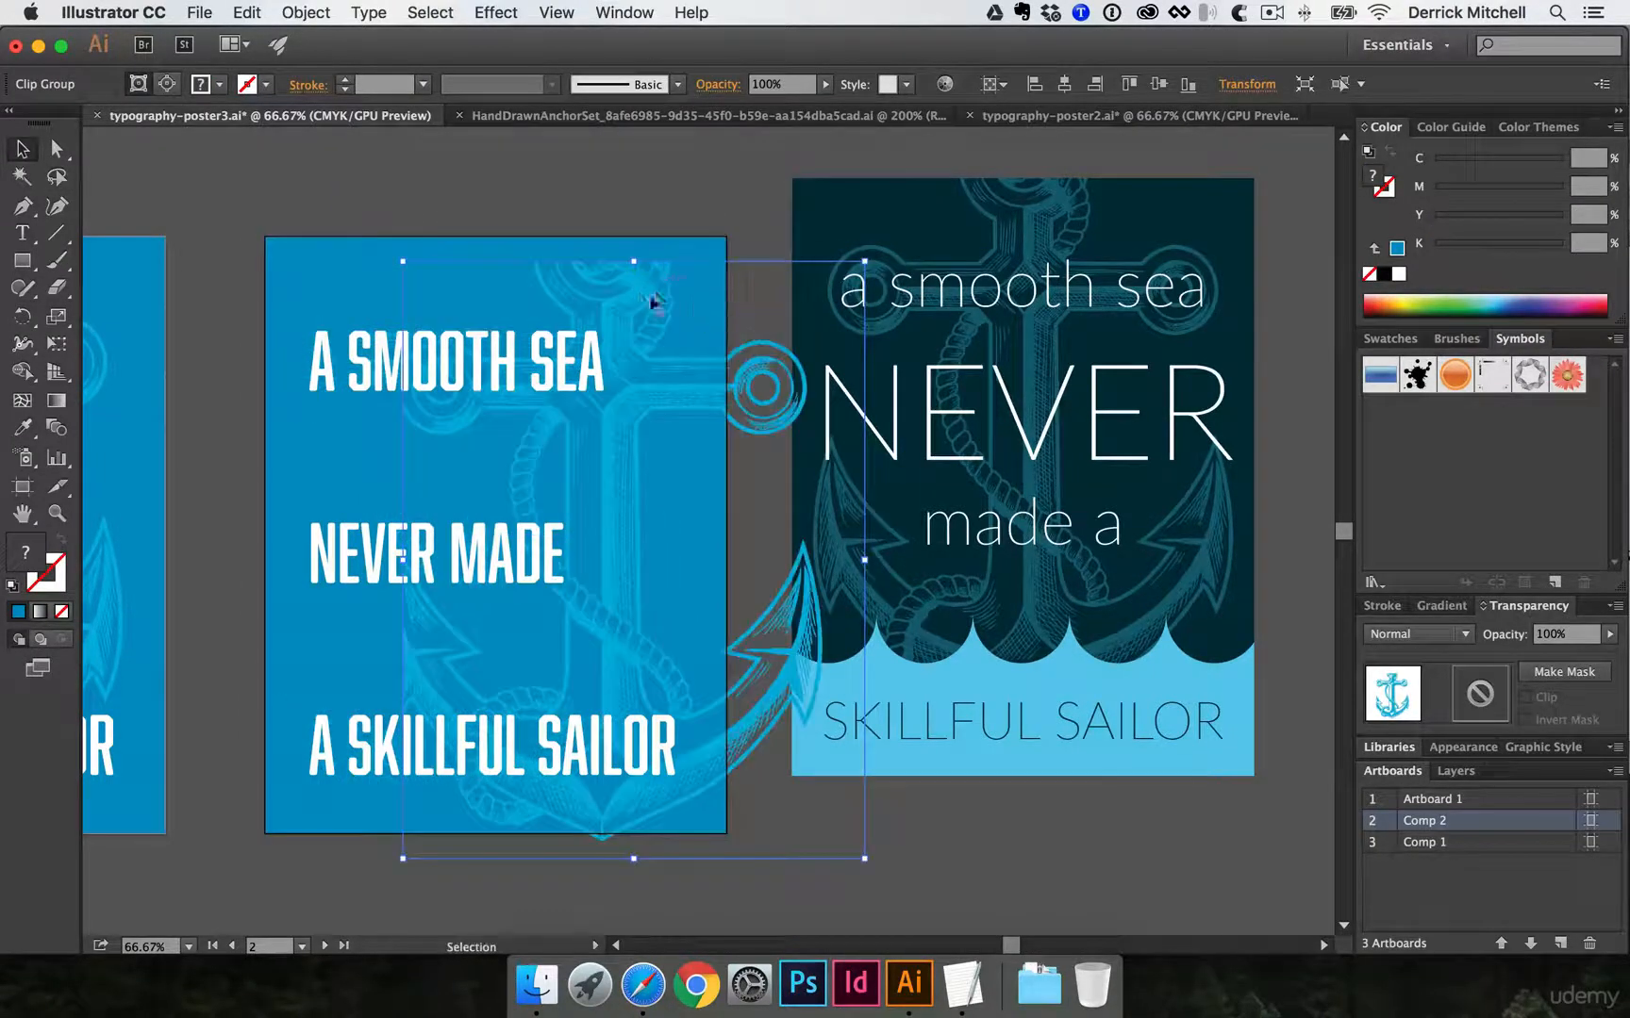
pyautogui.press('i')
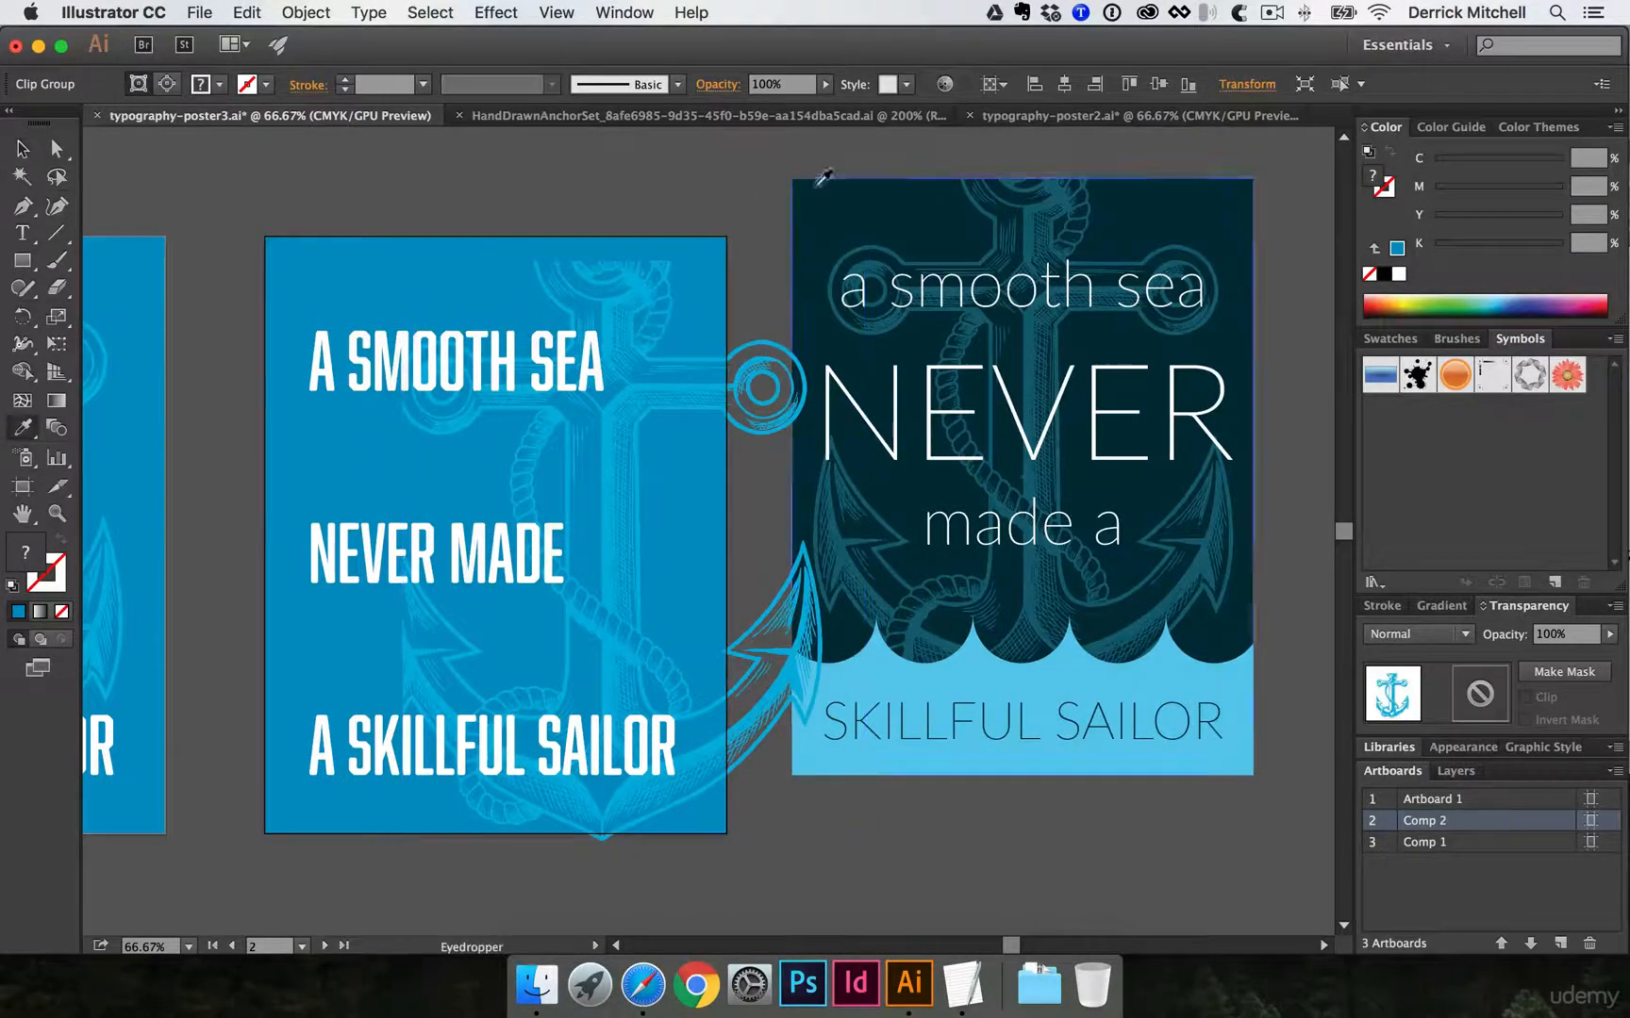
pyautogui.click(809, 296)
pyautogui.press('v')
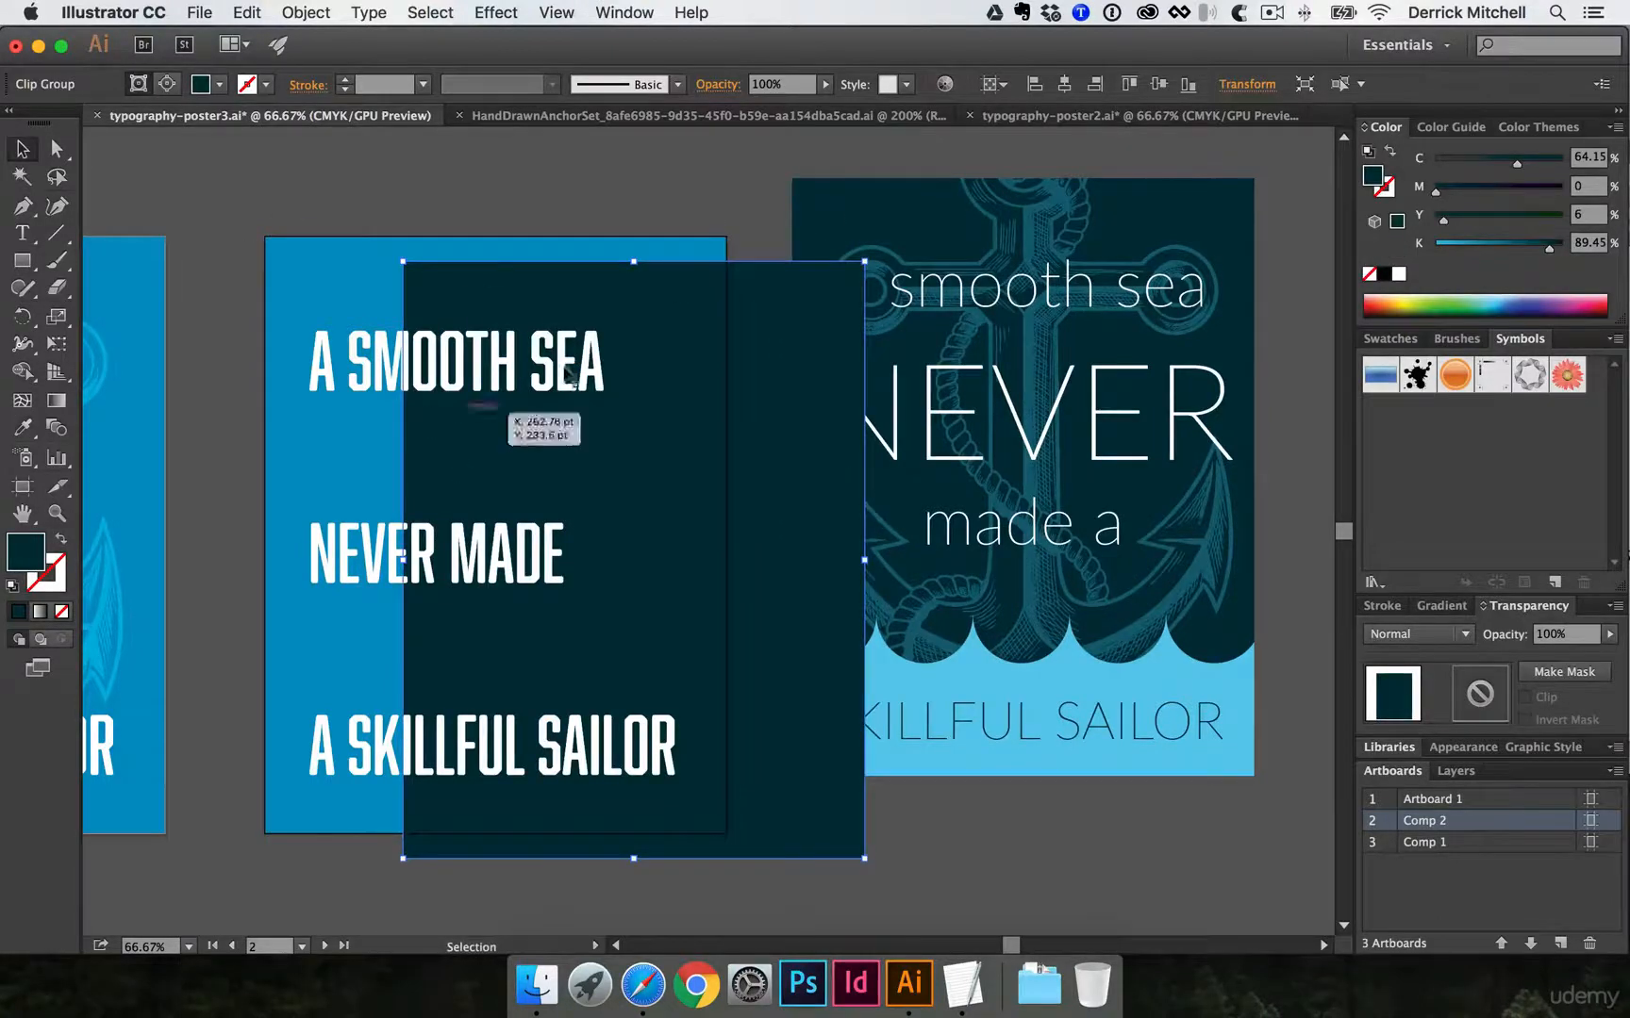
pyautogui.hotkey('ctrl', 'z')
pyautogui.hotkey('ctrl', 'z')
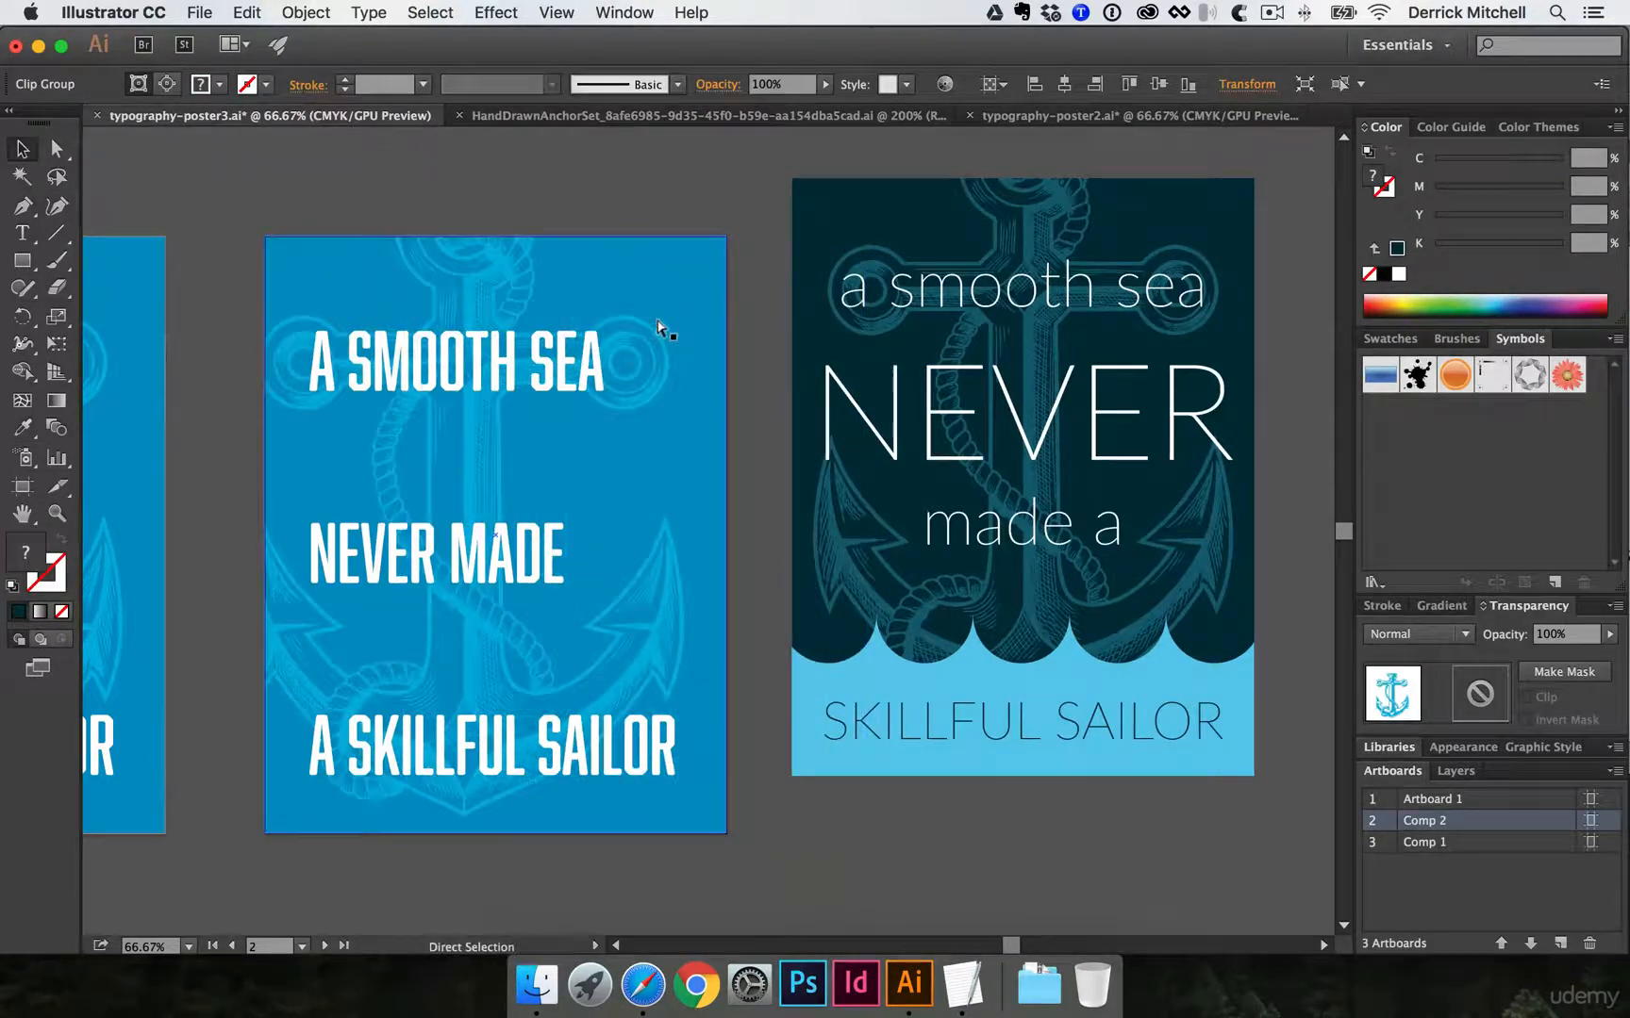
pyautogui.click(630, 183)
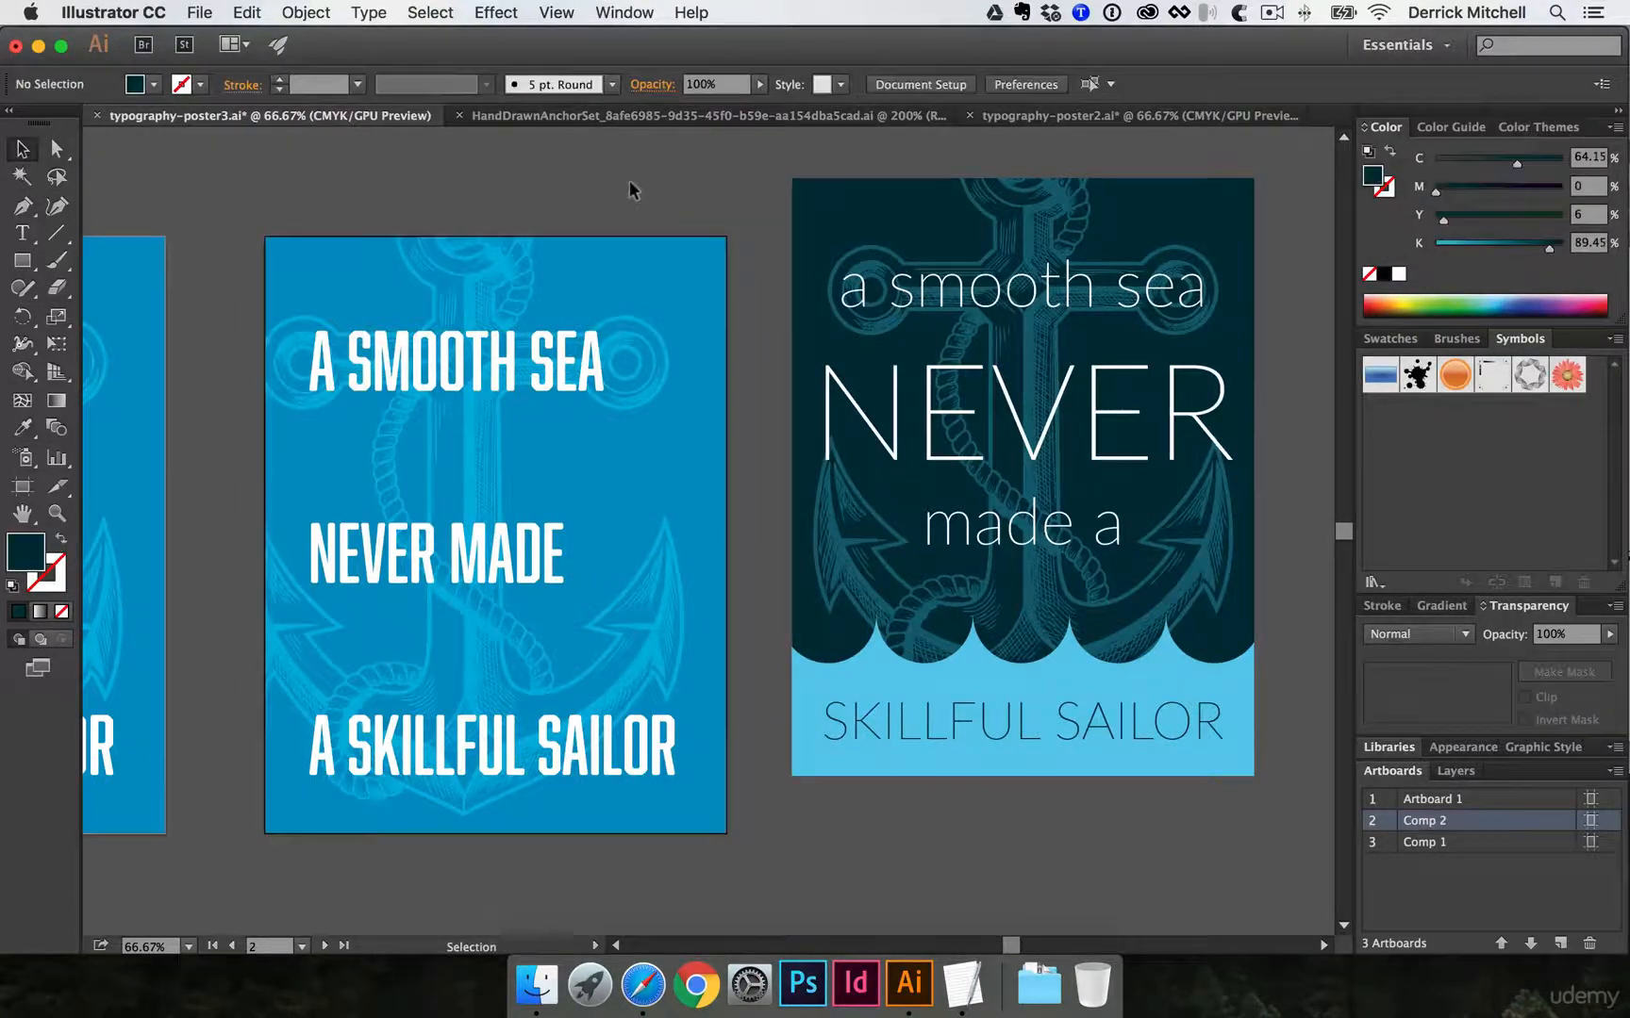
# - Release the clipping mask on the Comp 2 anchor and deselect the artwork
pyautogui.click(502, 247)
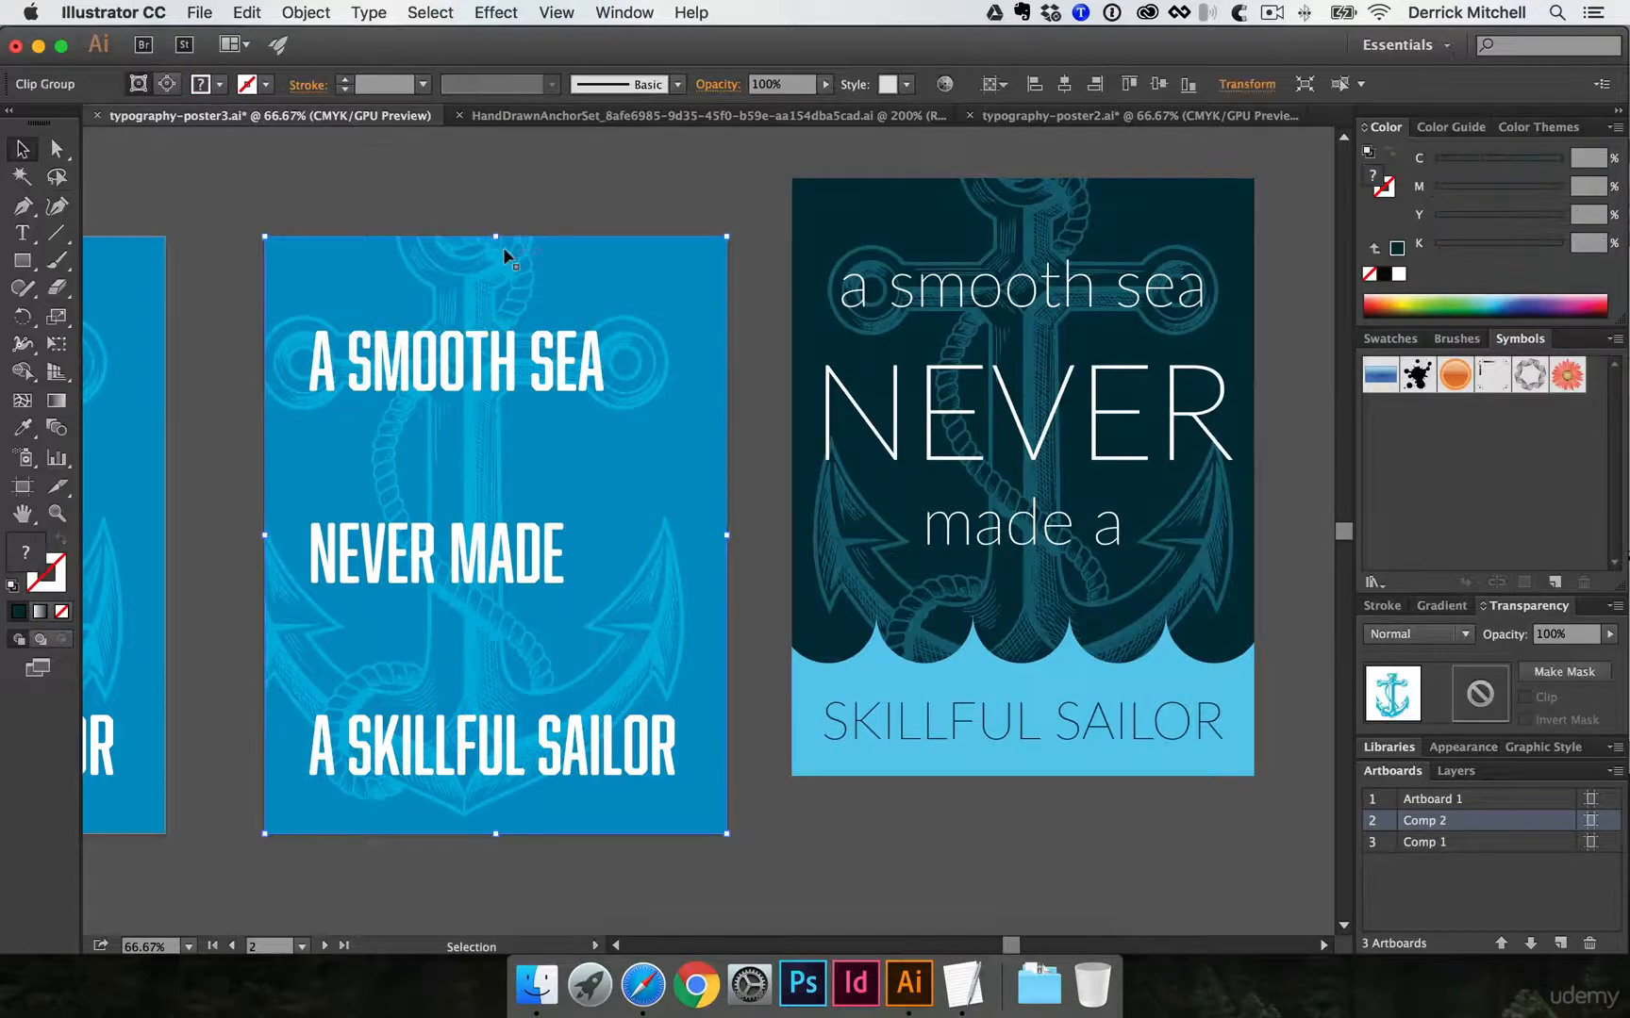
pyautogui.rightClick(510, 260)
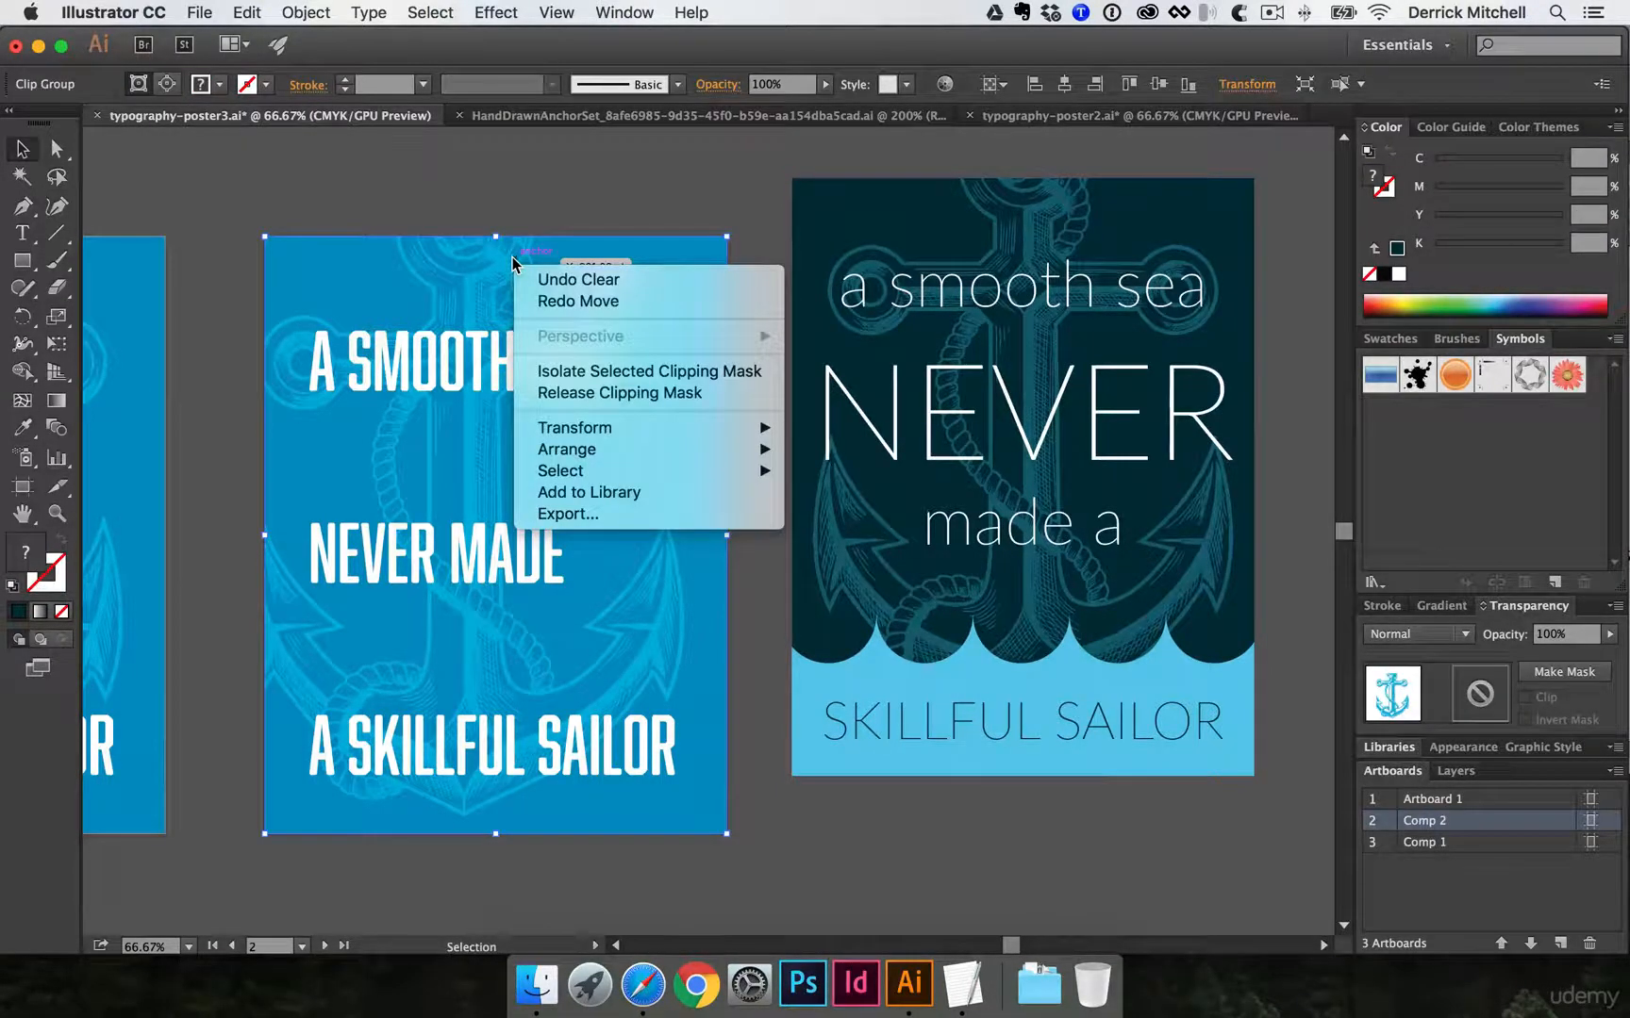
pyautogui.click(610, 399)
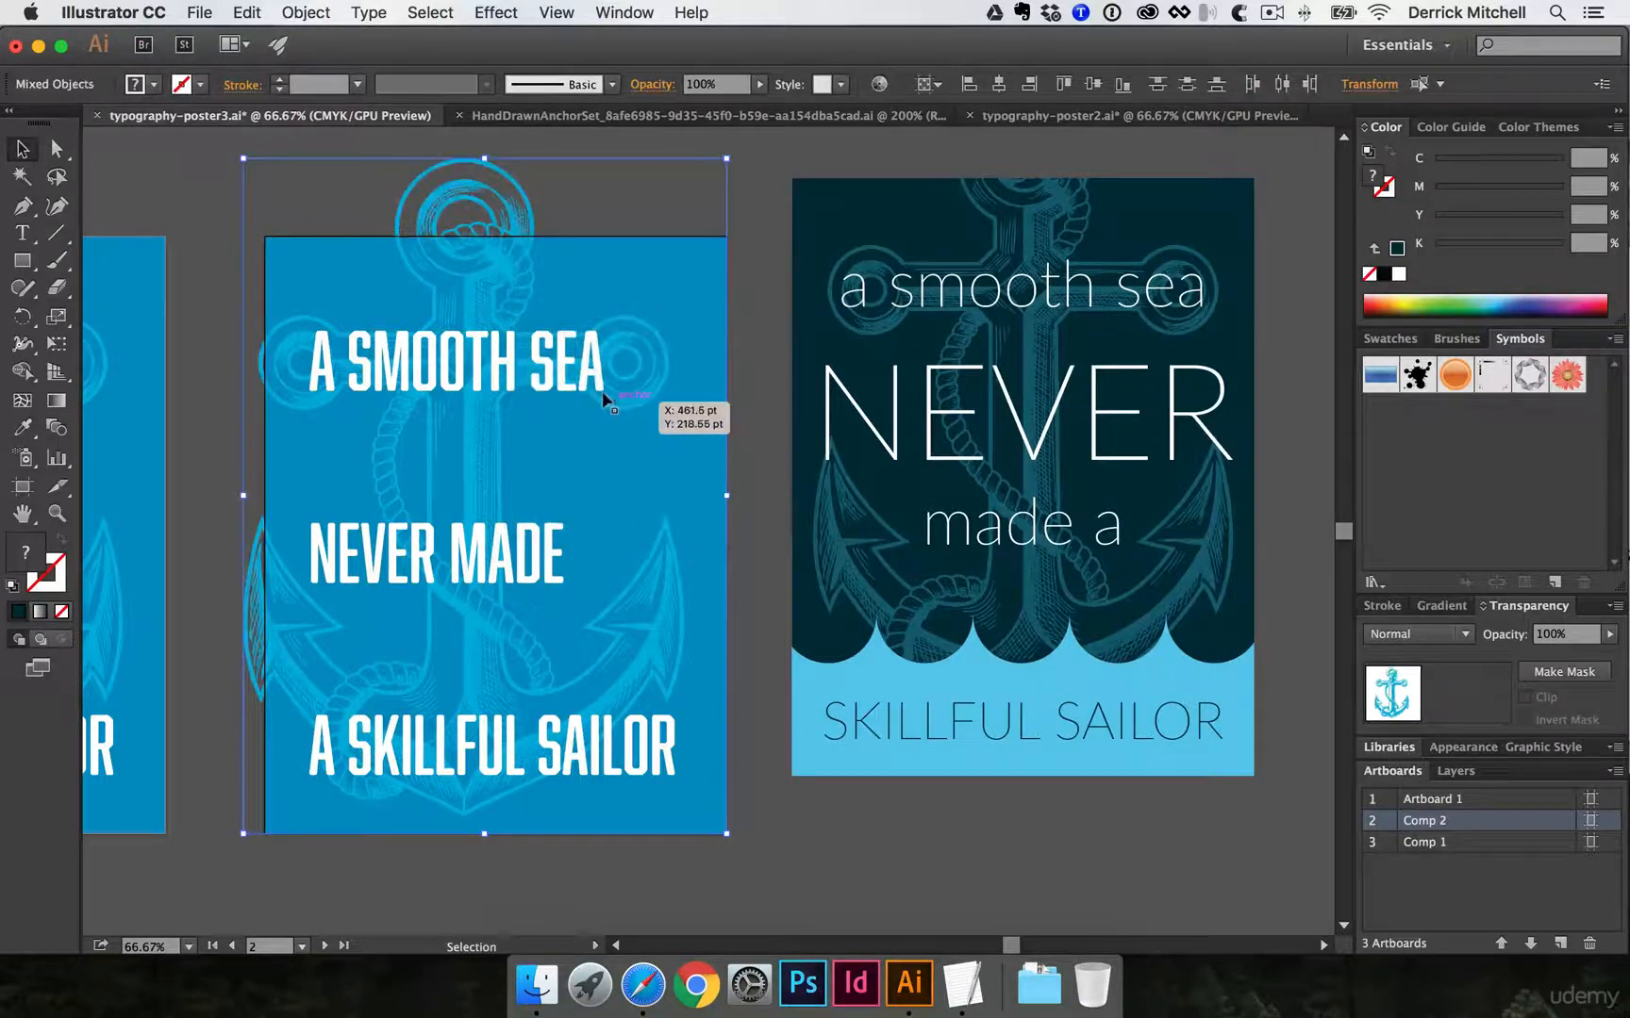
pyautogui.click(736, 189)
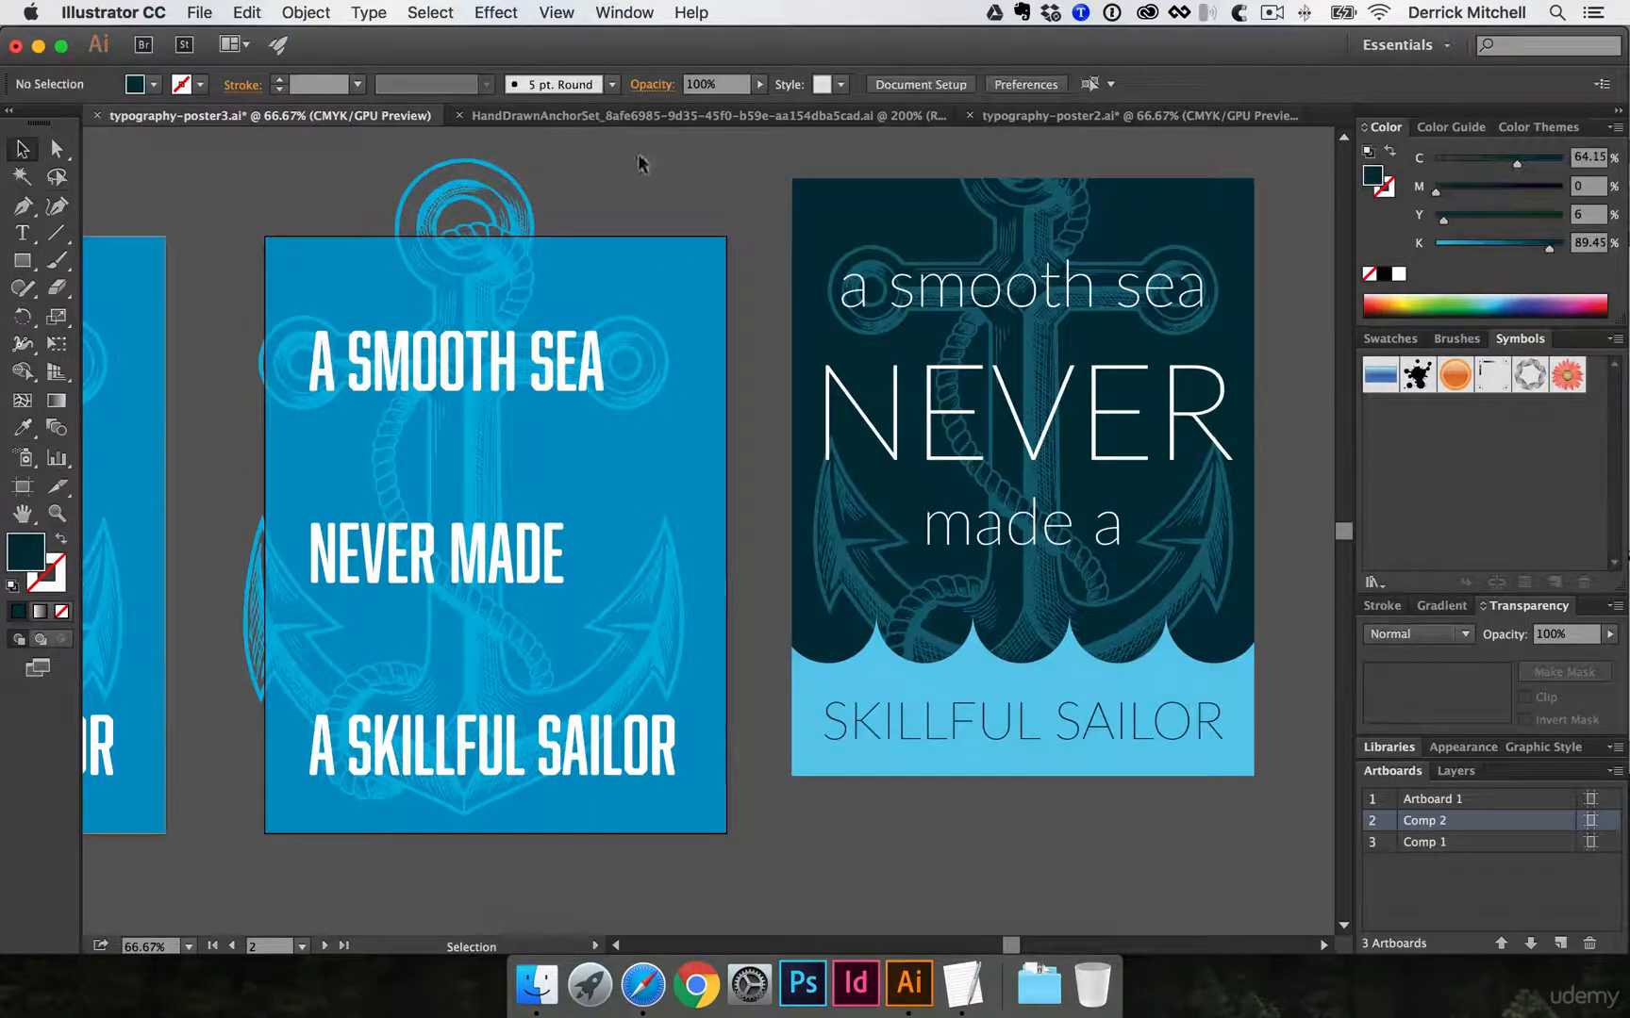
# - Fill the Comp 2 background rectangle with the dark teal sampled from the NEVER poster, keeping its original position
pyautogui.moveTo(652, 255); pyautogui.dragTo(709, 289)
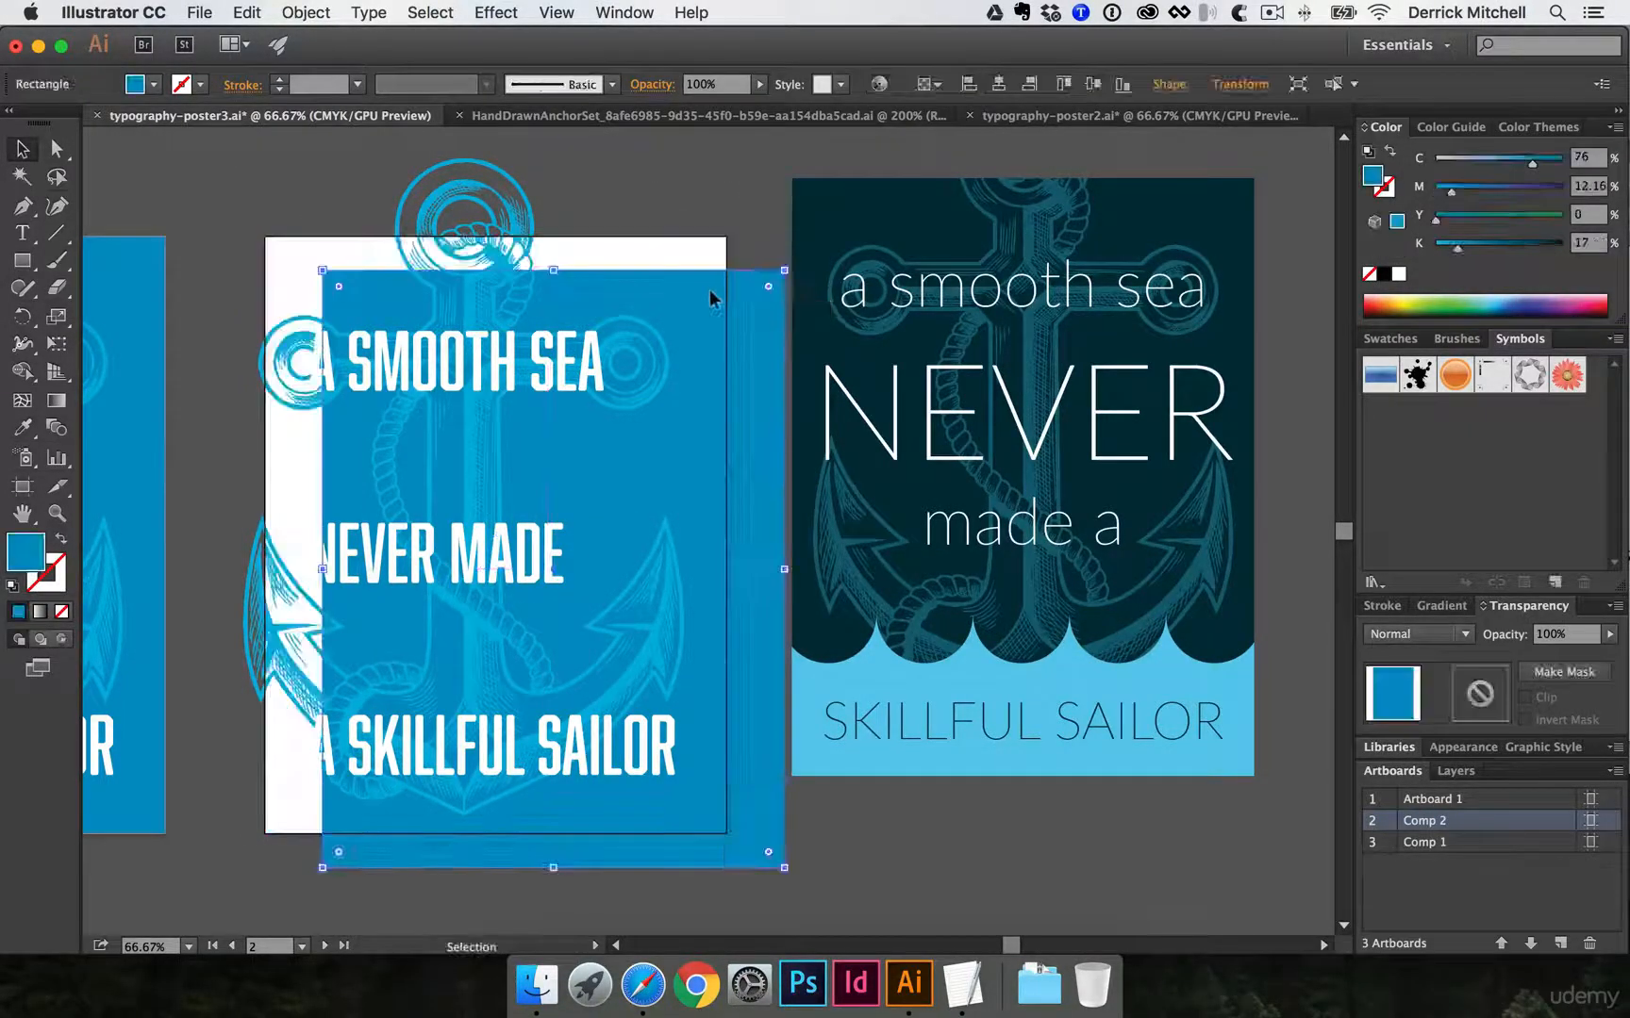
pyautogui.hotkey('ctrl', 'z')
pyautogui.press('i')
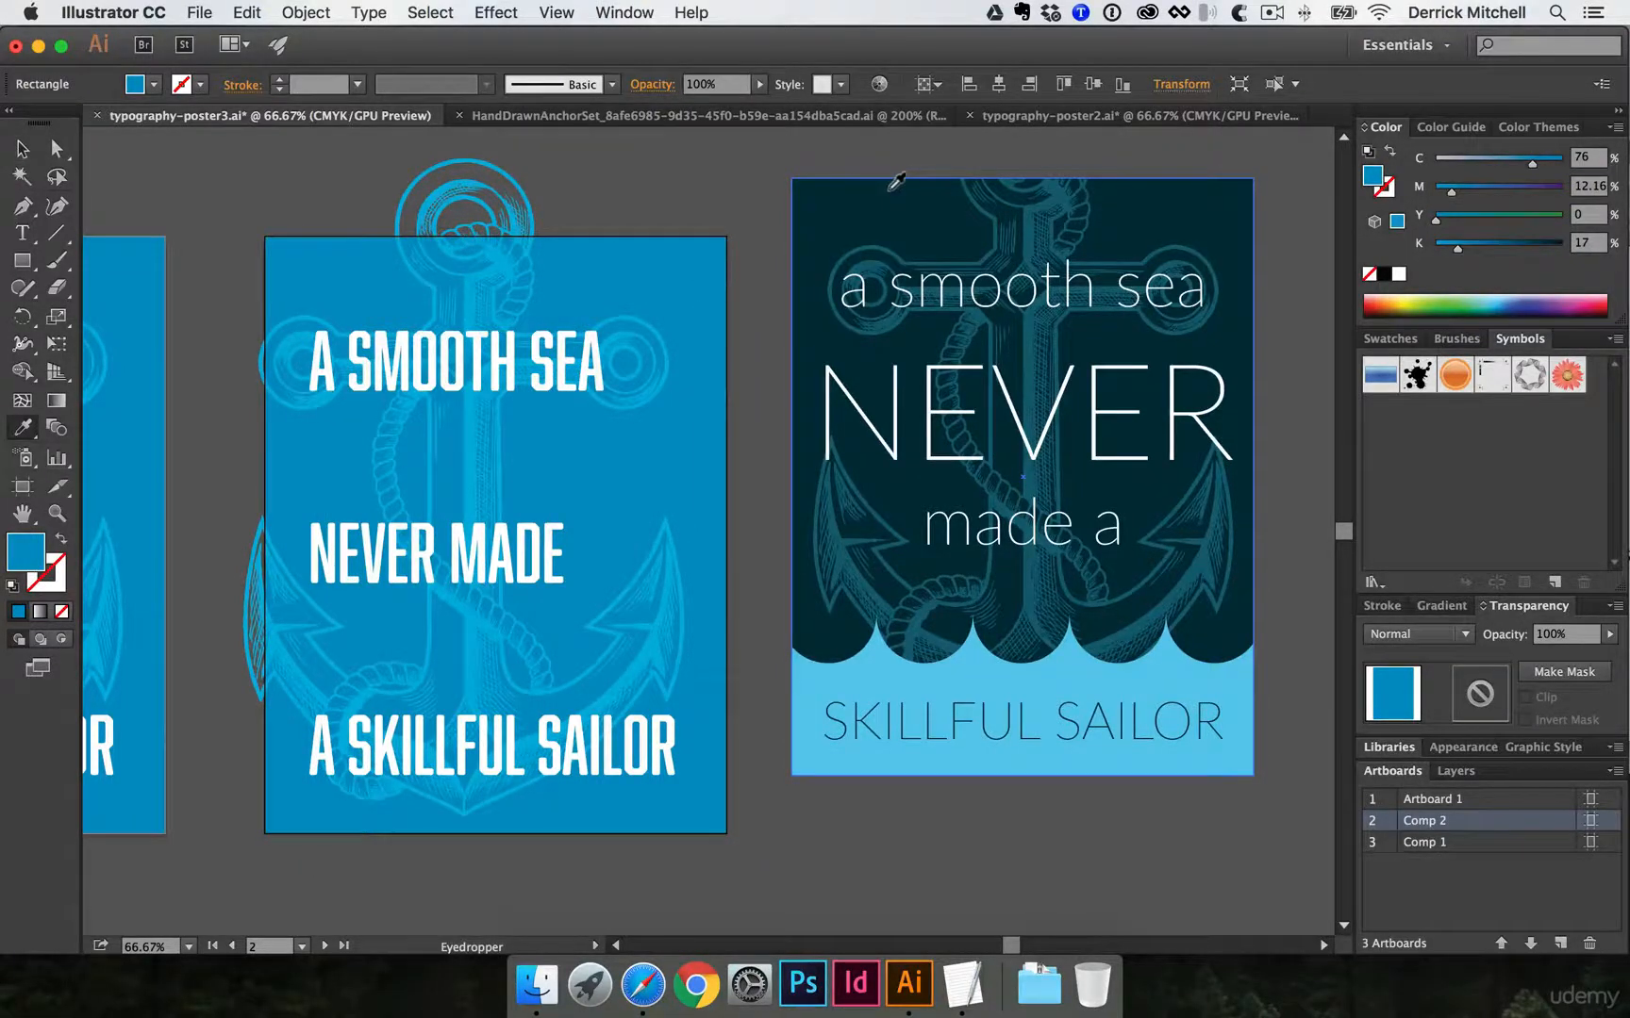
pyautogui.click(896, 181)
pyautogui.press('v')
pyautogui.click(679, 184)
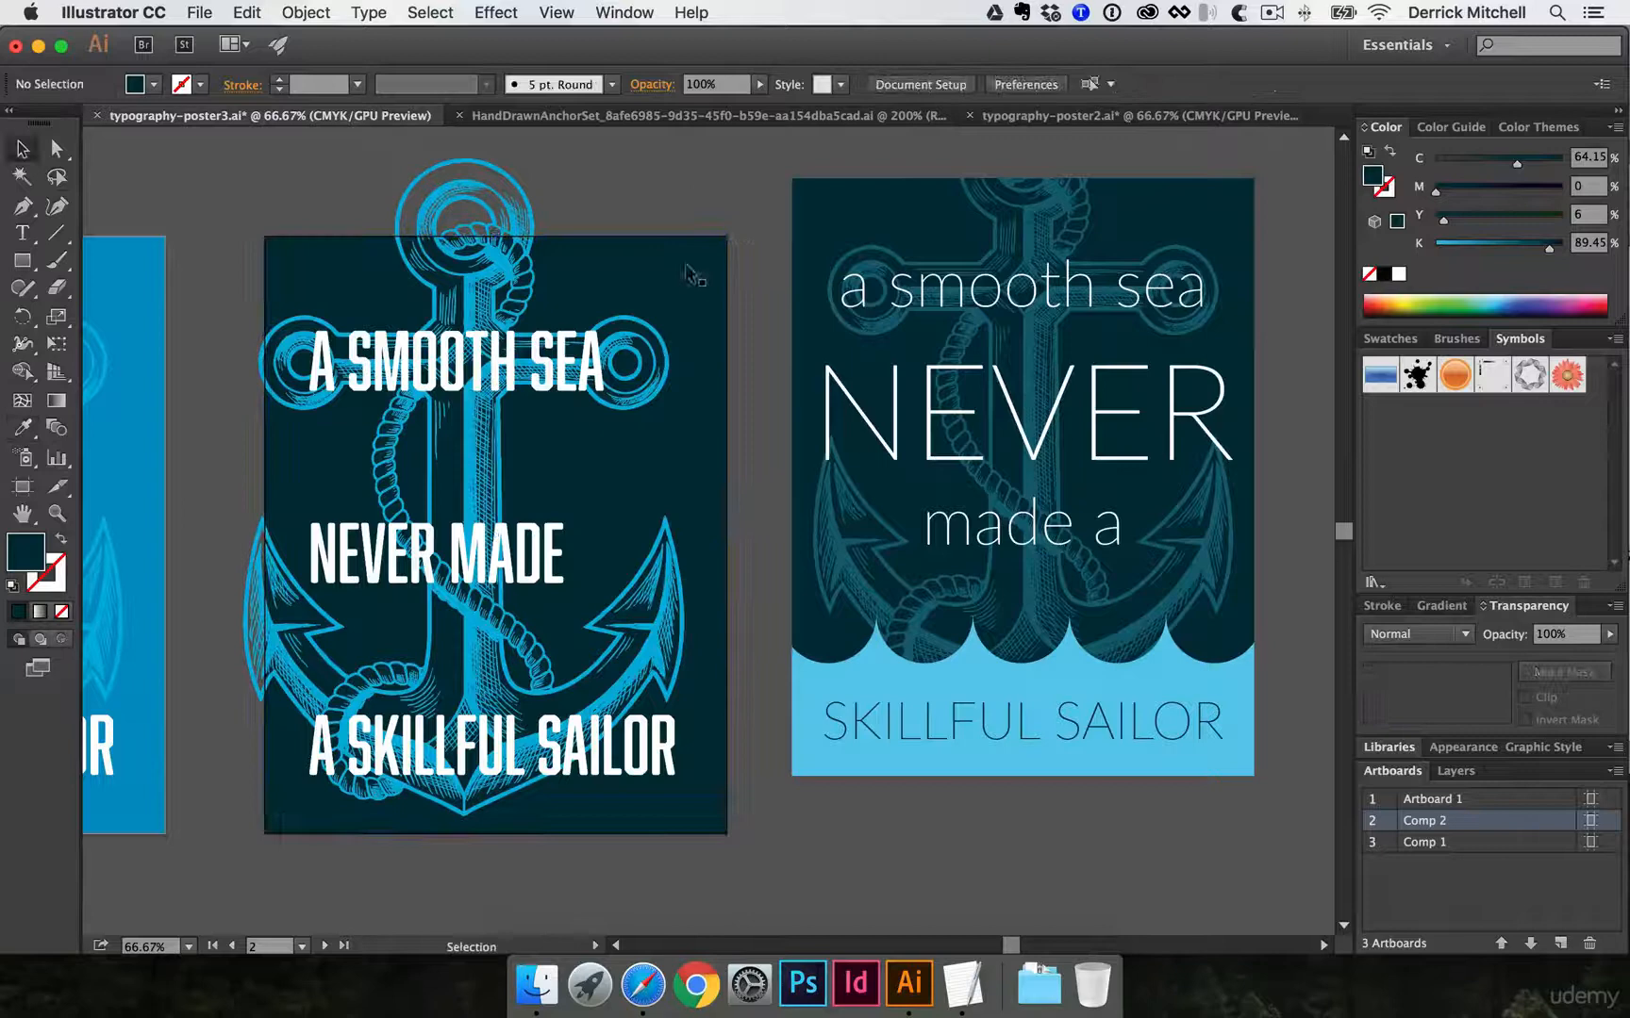
# - Recolor the Comp 2 anchor with the light blue sampled from the anchor in the NEVER poster and deselect it
pyautogui.click(469, 276)
pyautogui.press('i')
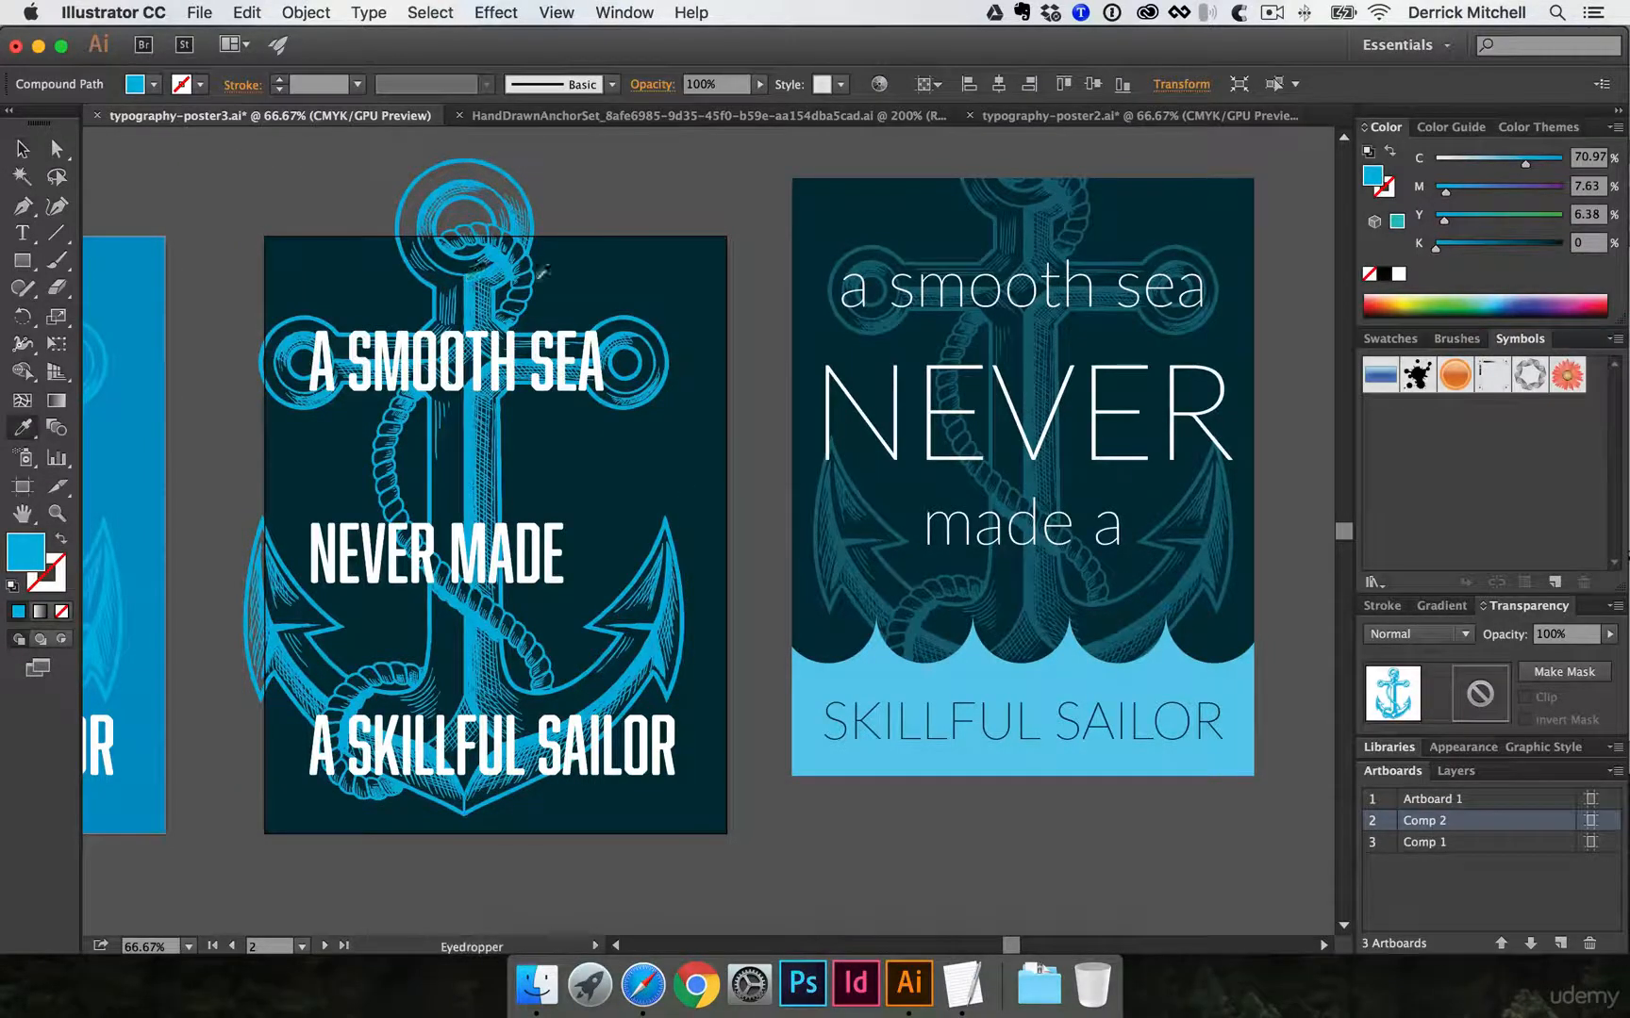
pyautogui.click(1028, 205)
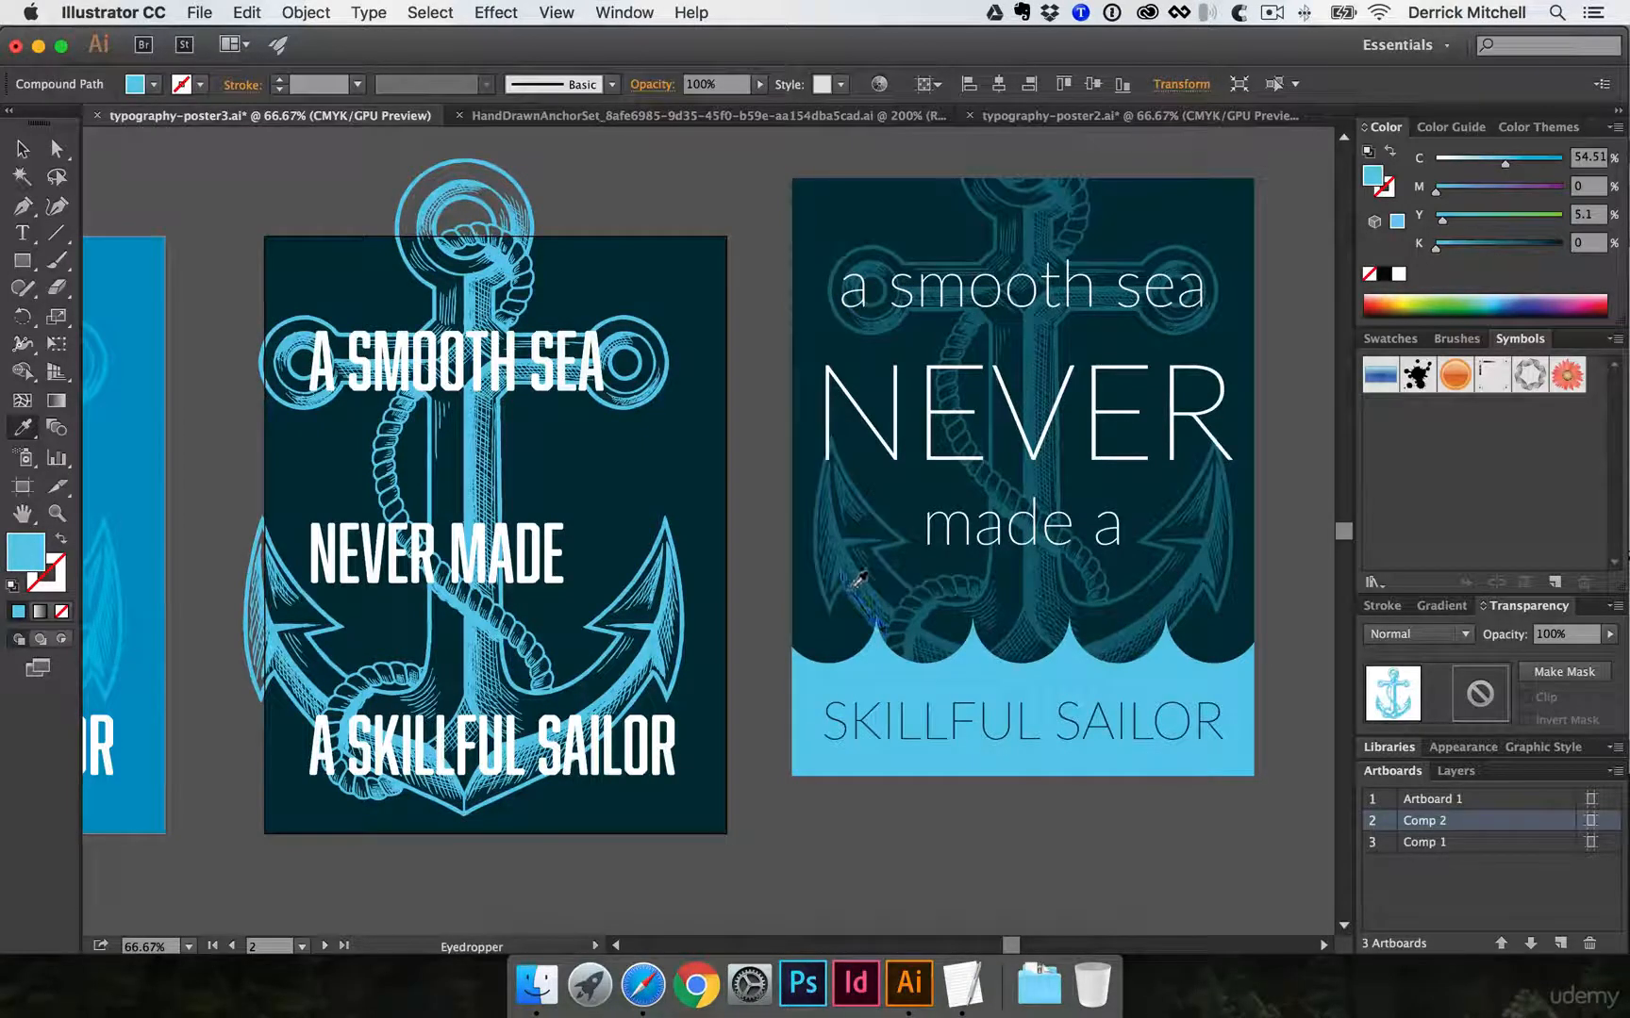
pyautogui.press('v')
pyautogui.click(749, 167)
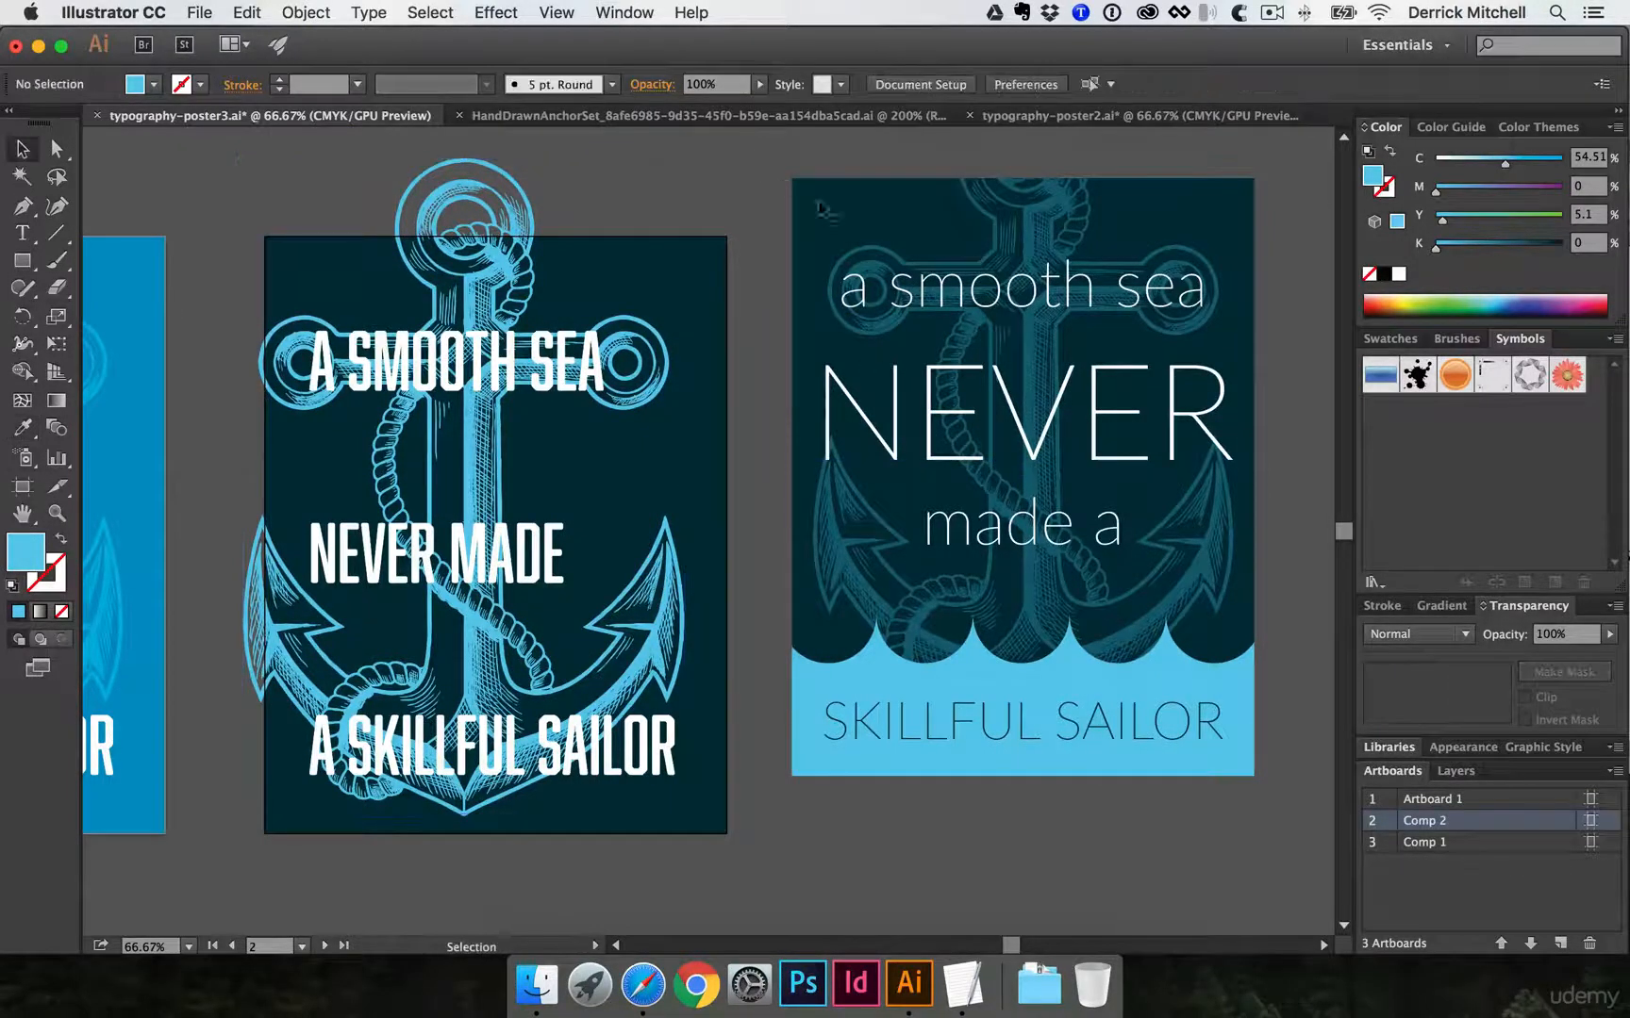
# - Check the opacity of the anchor inside the NEVER poster's nested clip group and exit isolation mode
pyautogui.click(1037, 205)
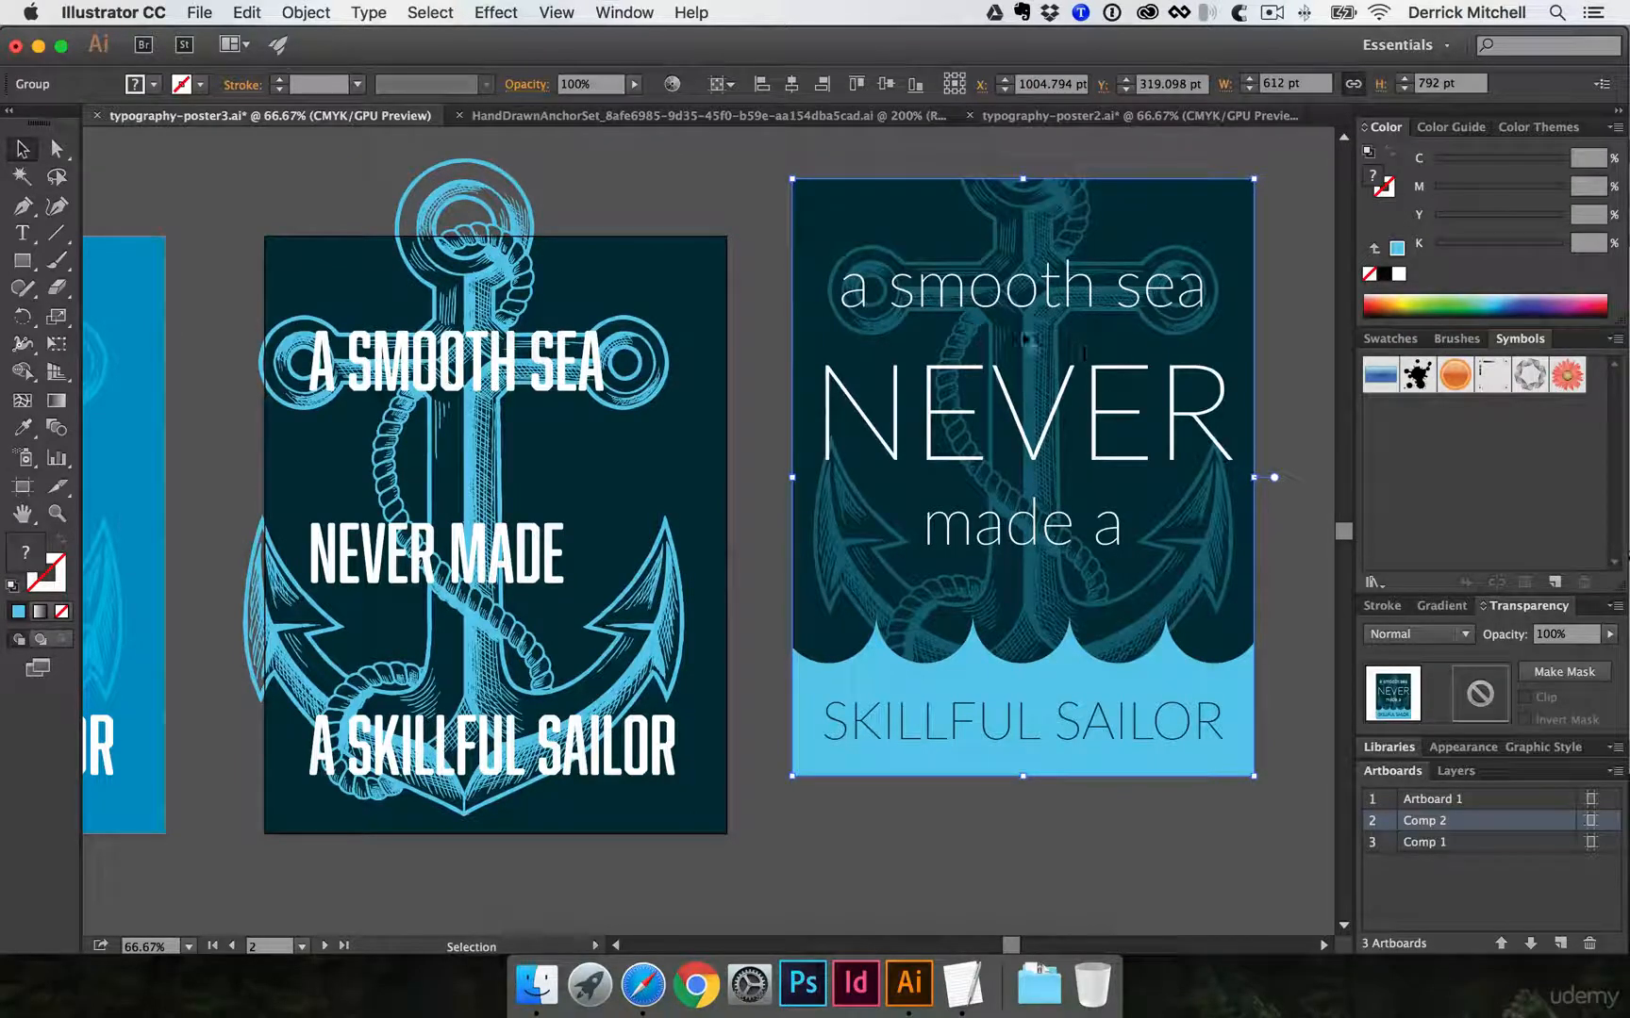
pyautogui.doubleClick(1026, 338)
pyautogui.doubleClick(1028, 342)
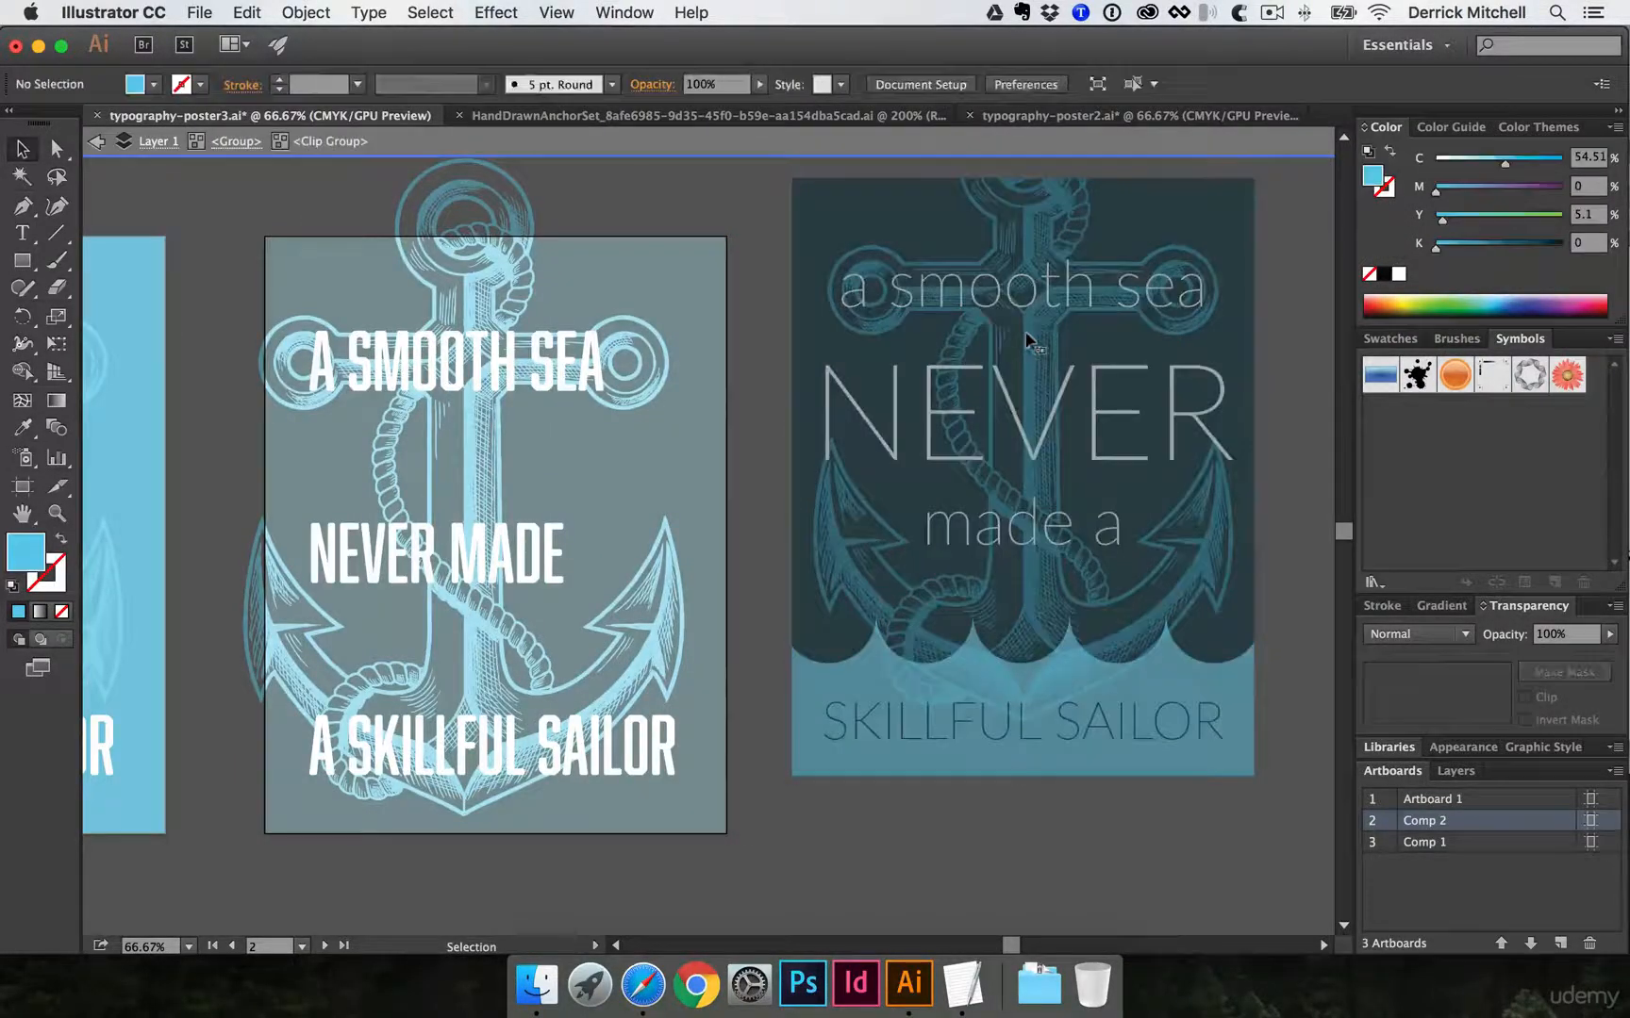
pyautogui.click(1026, 339)
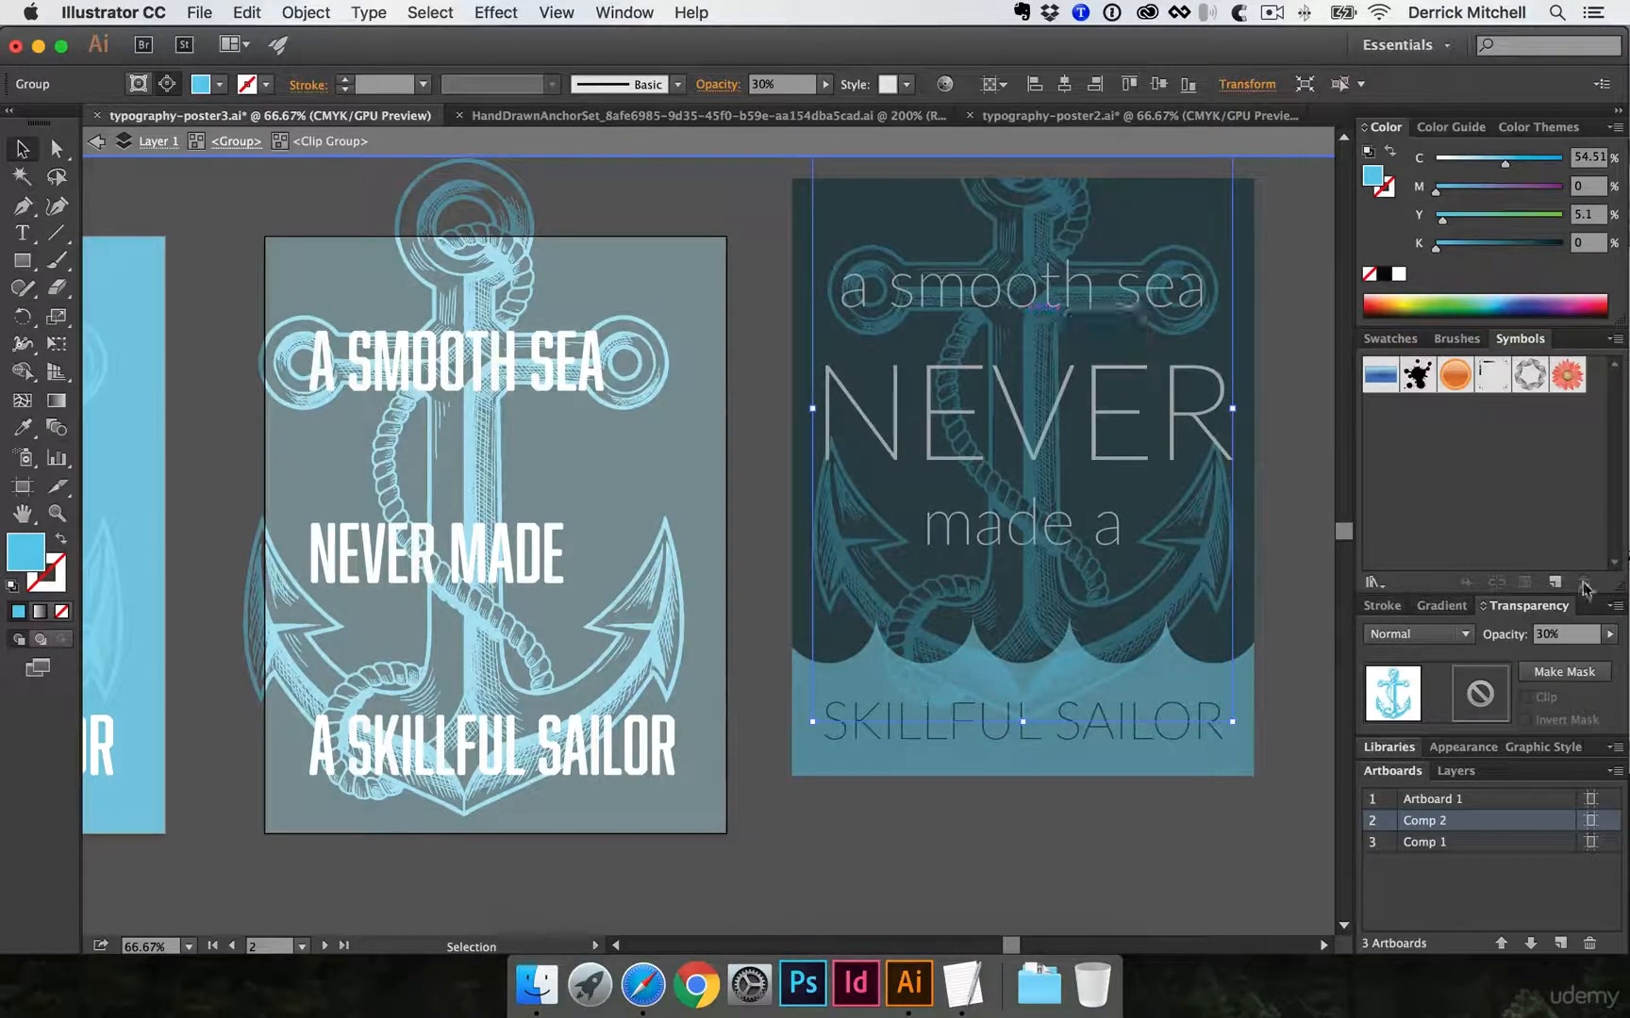
pyautogui.doubleClick(746, 200)
# - Set the opacity of the Comp 2 anchor to 30%
pyautogui.click(478, 256)
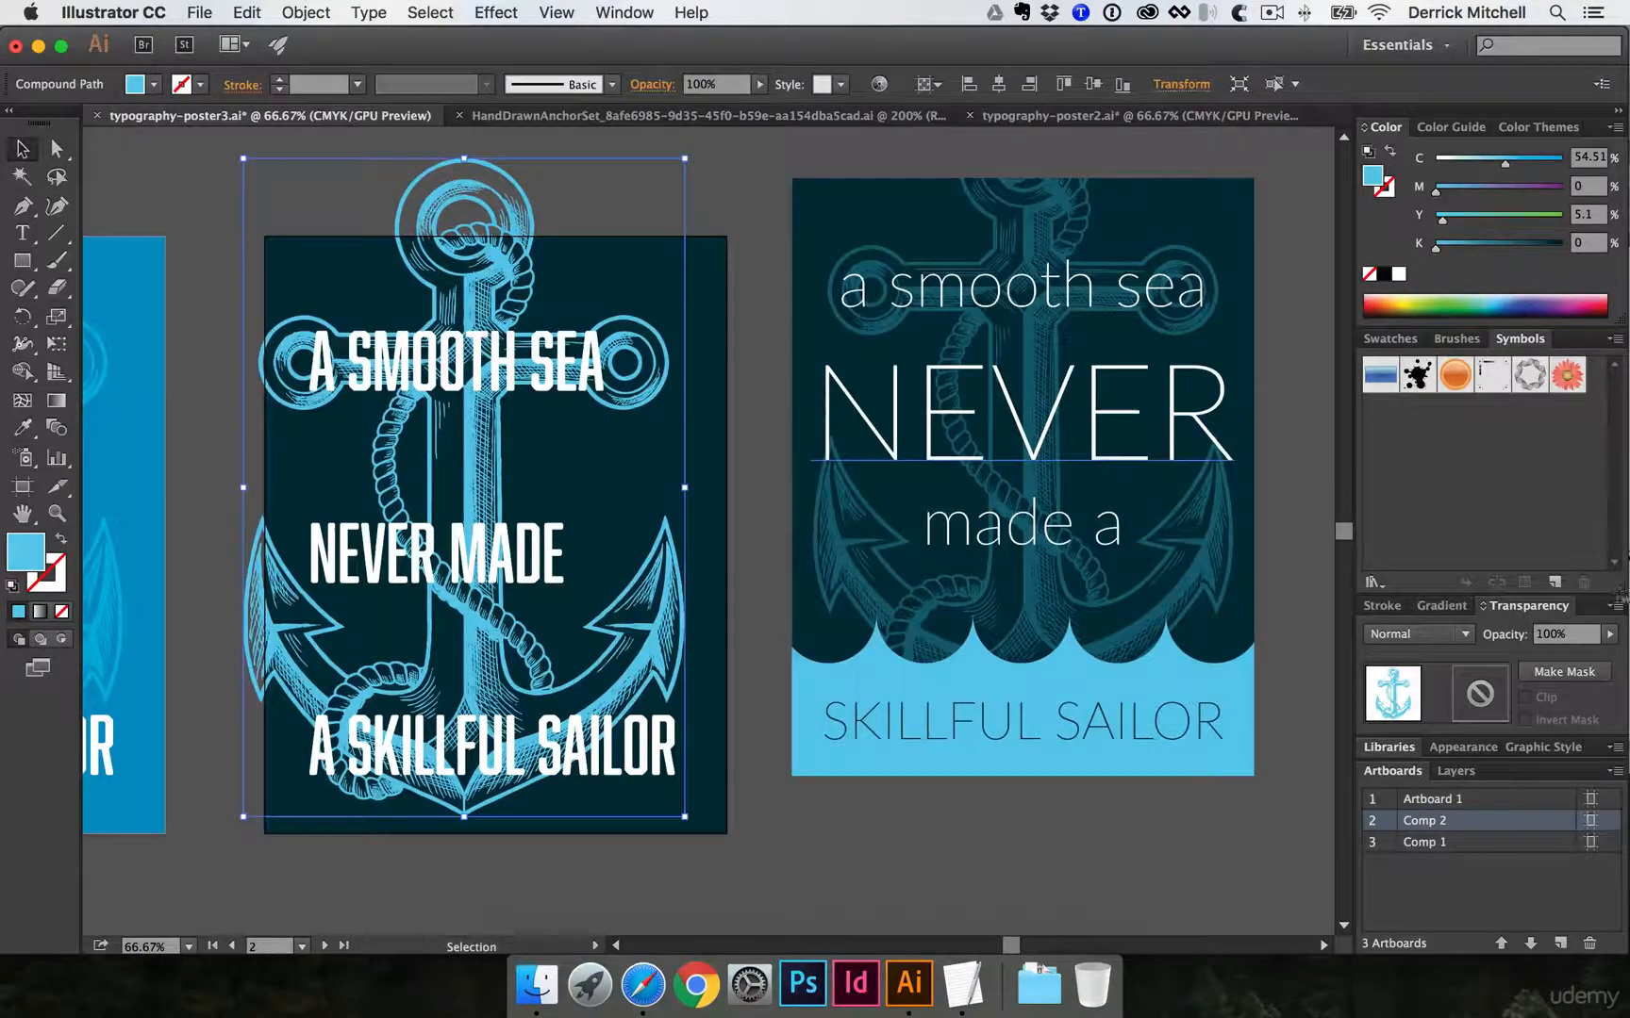
pyautogui.click(1570, 630)
pyautogui.write('30')
pyautogui.press('Return')
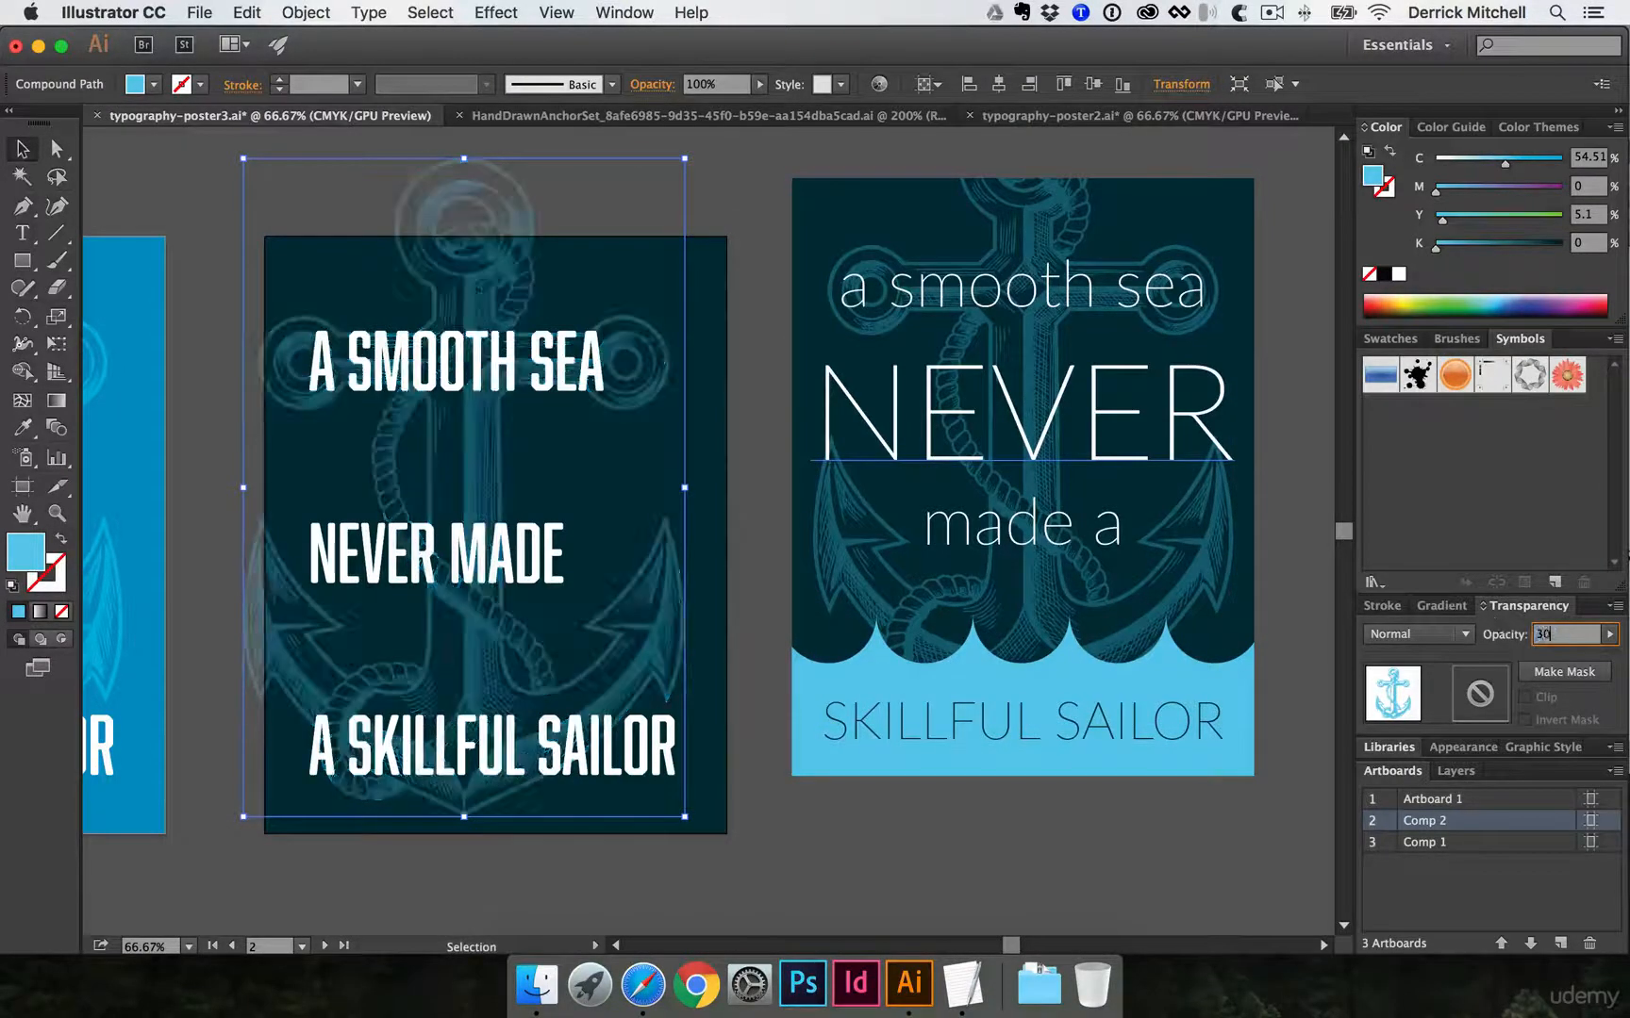
# - Center the Comp 2 anchor horizontally on its artboard and deselect it
pyautogui.click(749, 266)
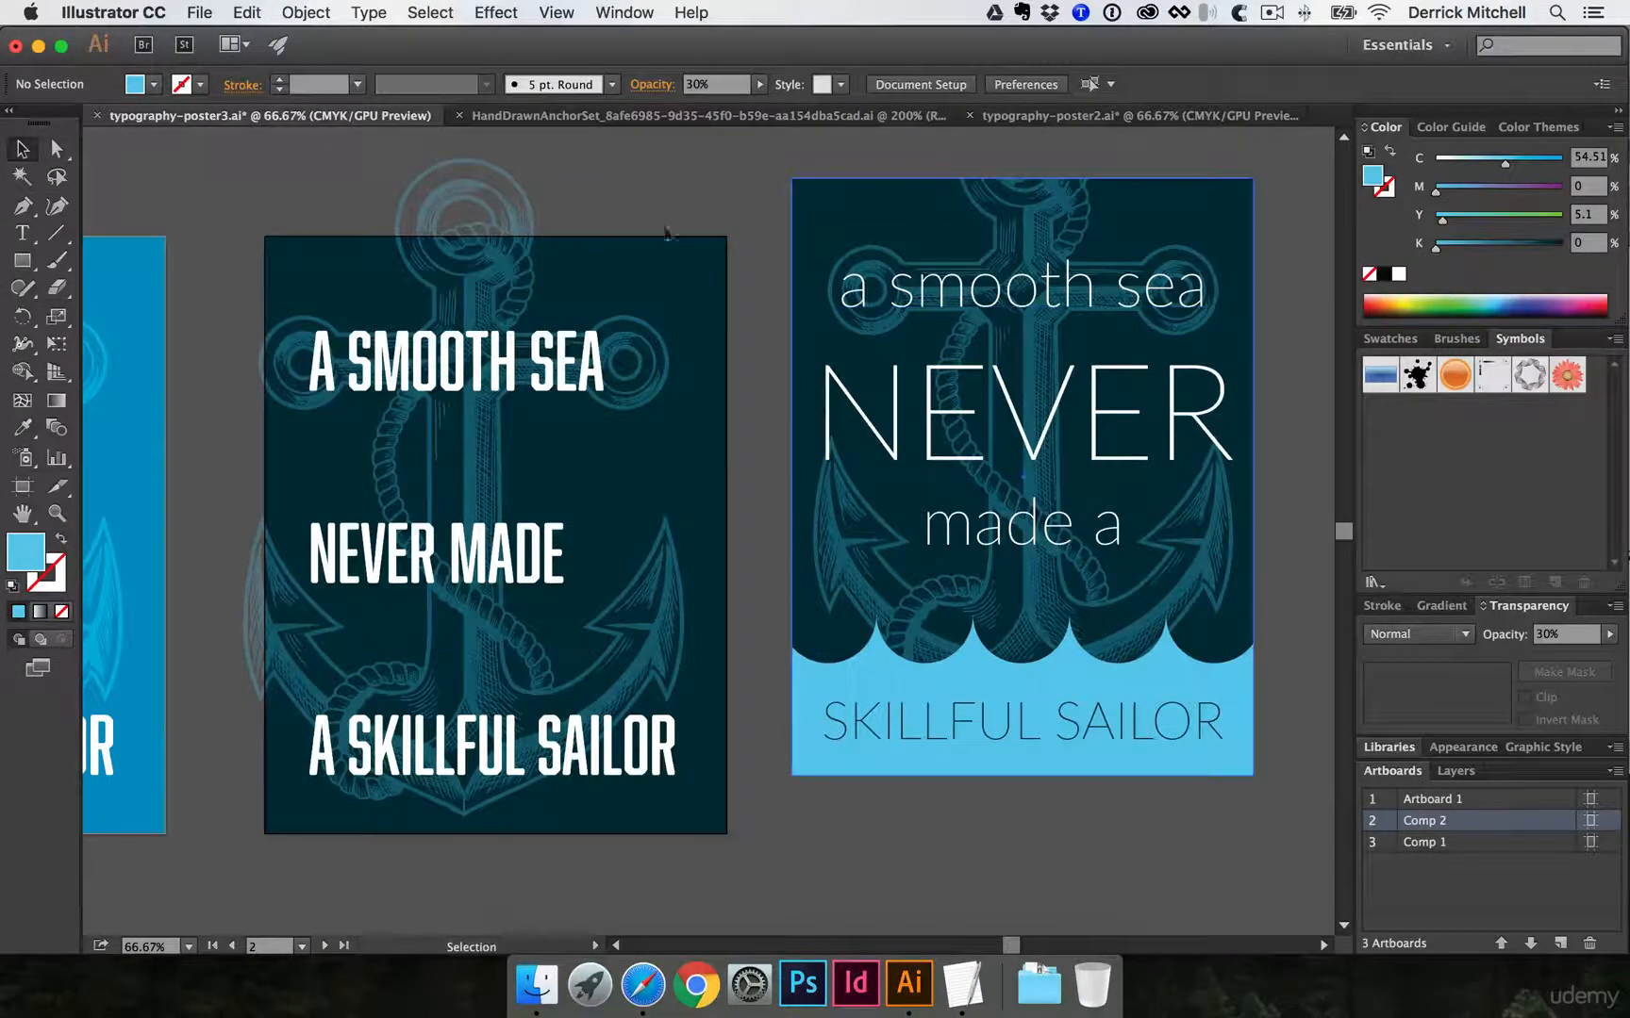
pyautogui.click(510, 266)
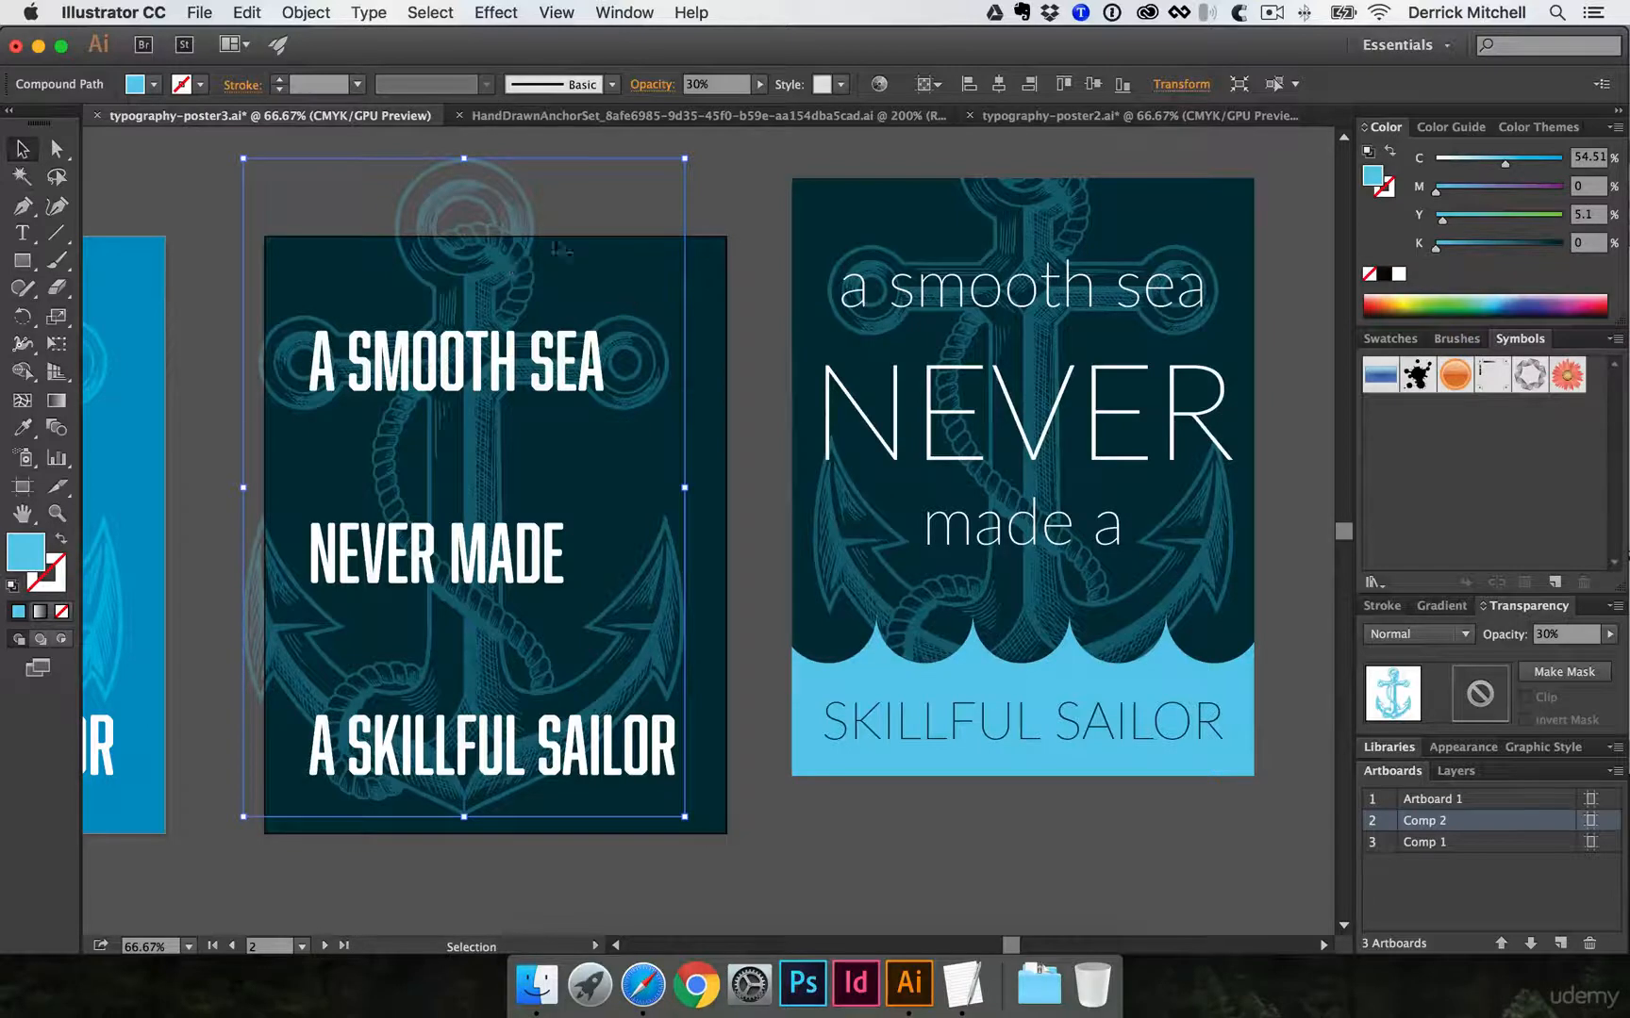
pyautogui.click(924, 84)
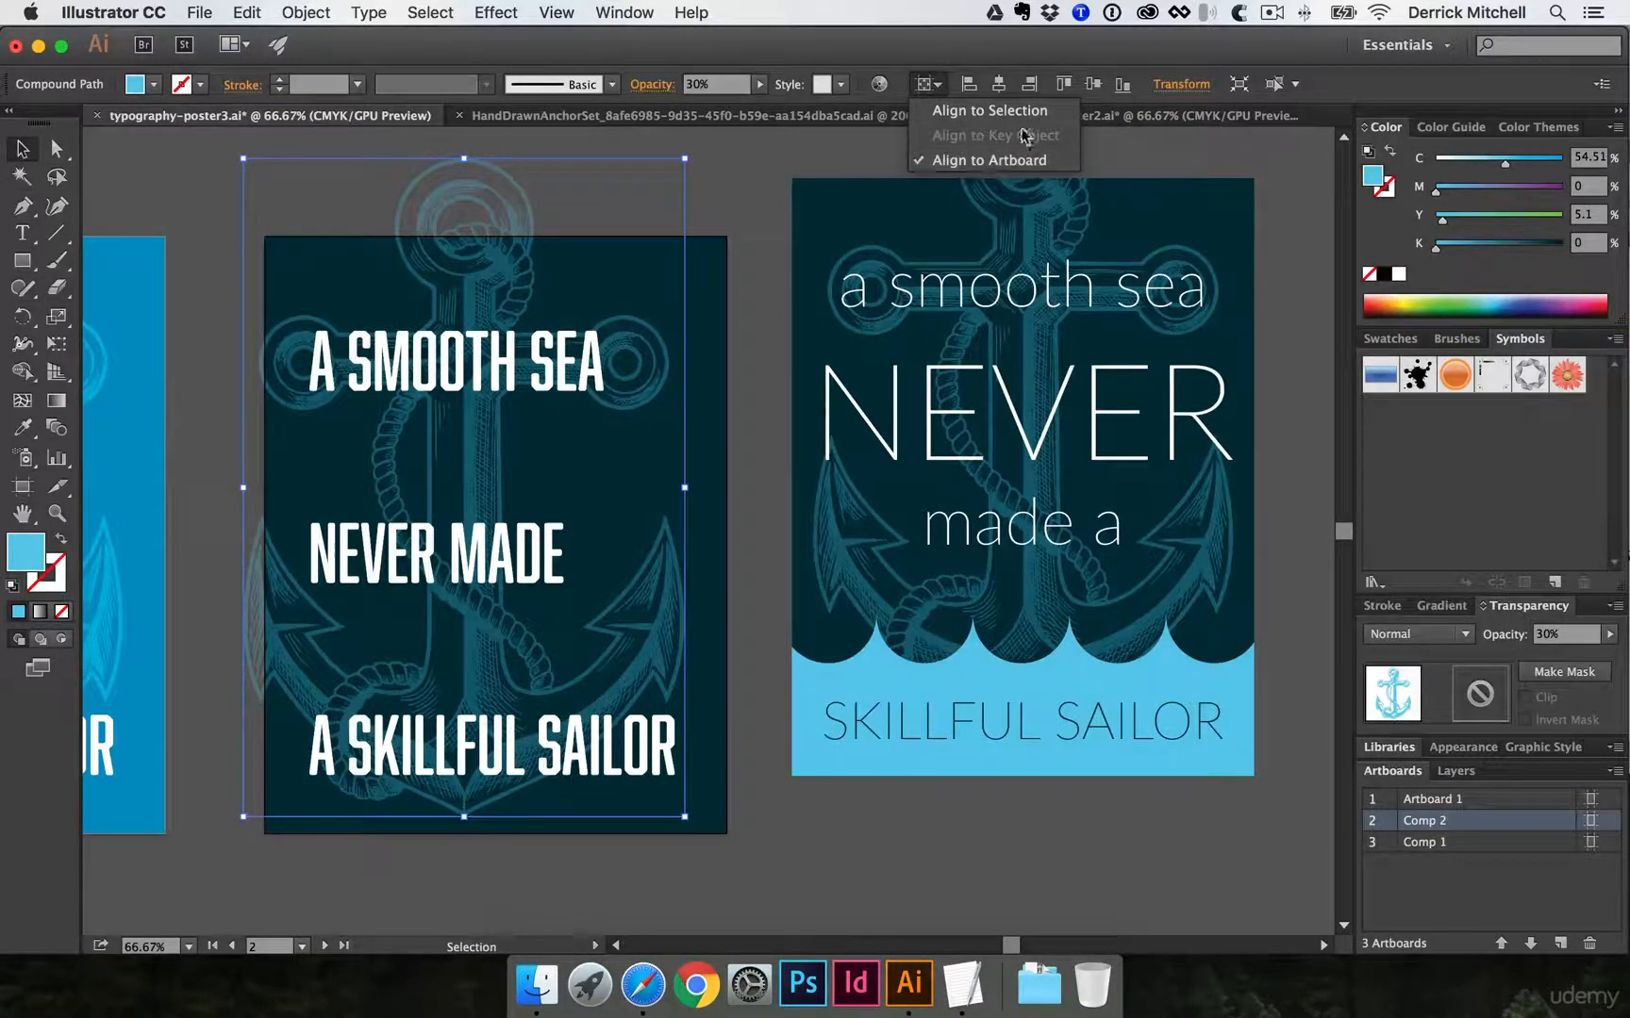
pyautogui.click(999, 84)
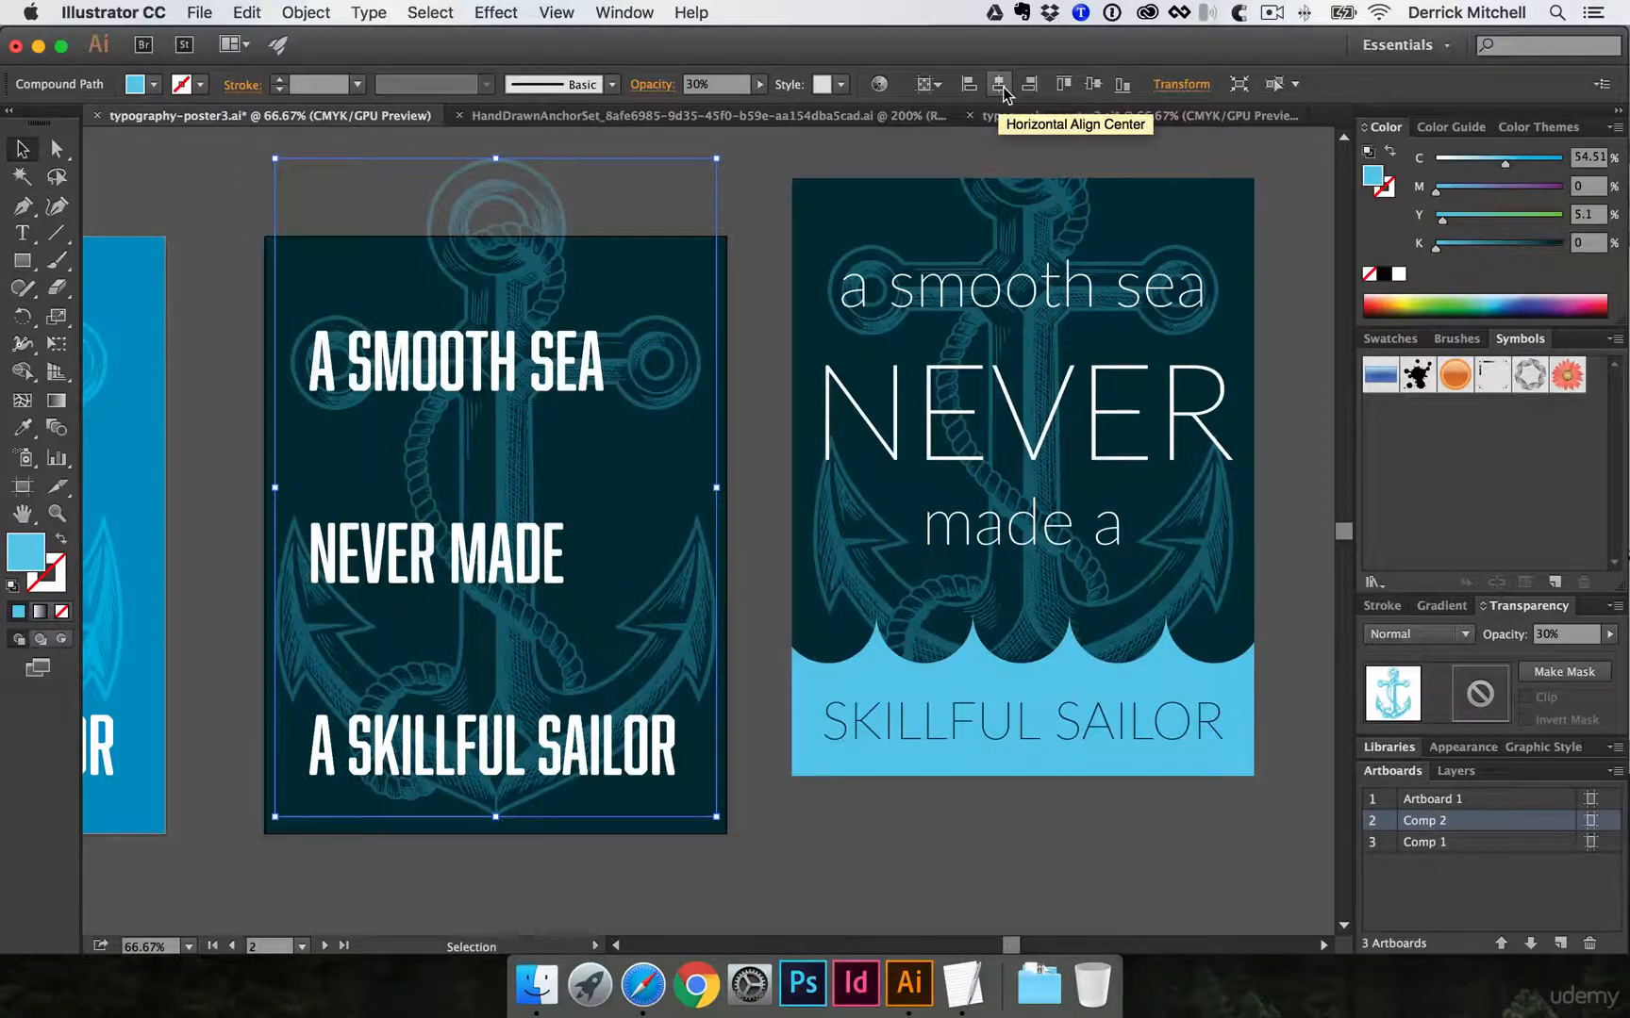
pyautogui.click(760, 210)
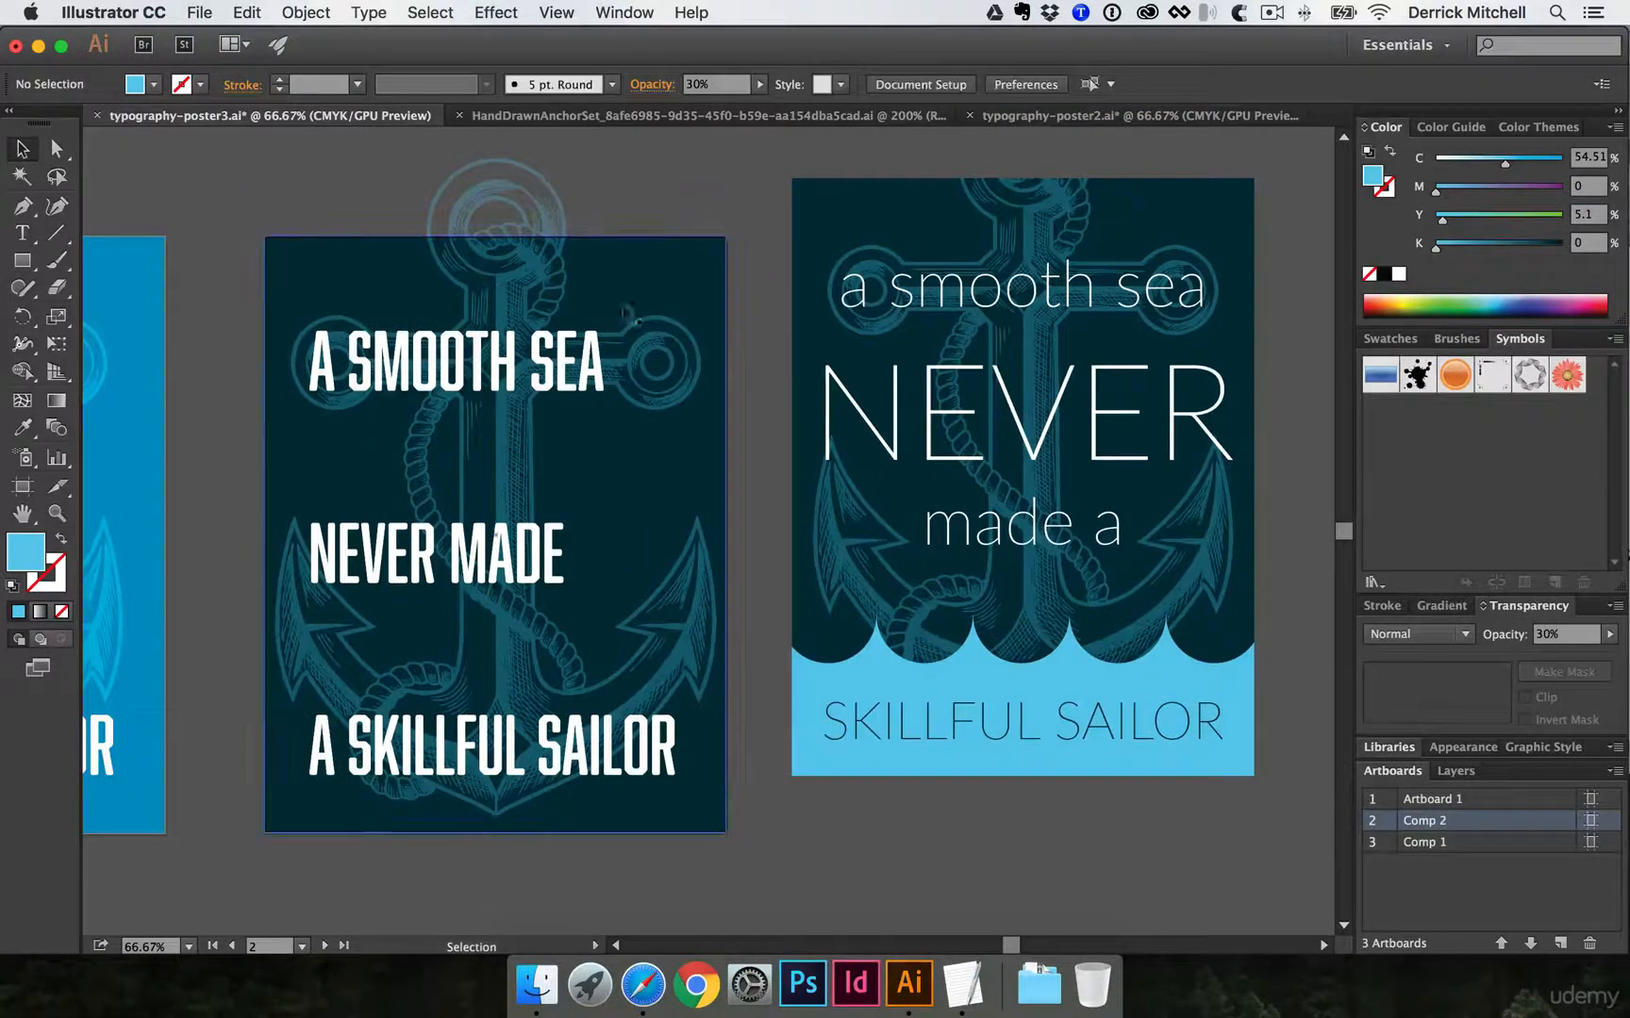
# - Draw a light blue rectangle in the empty area below the NEVER poster, slightly wider than the poster
pyautogui.scroll(-3, 505, 509)
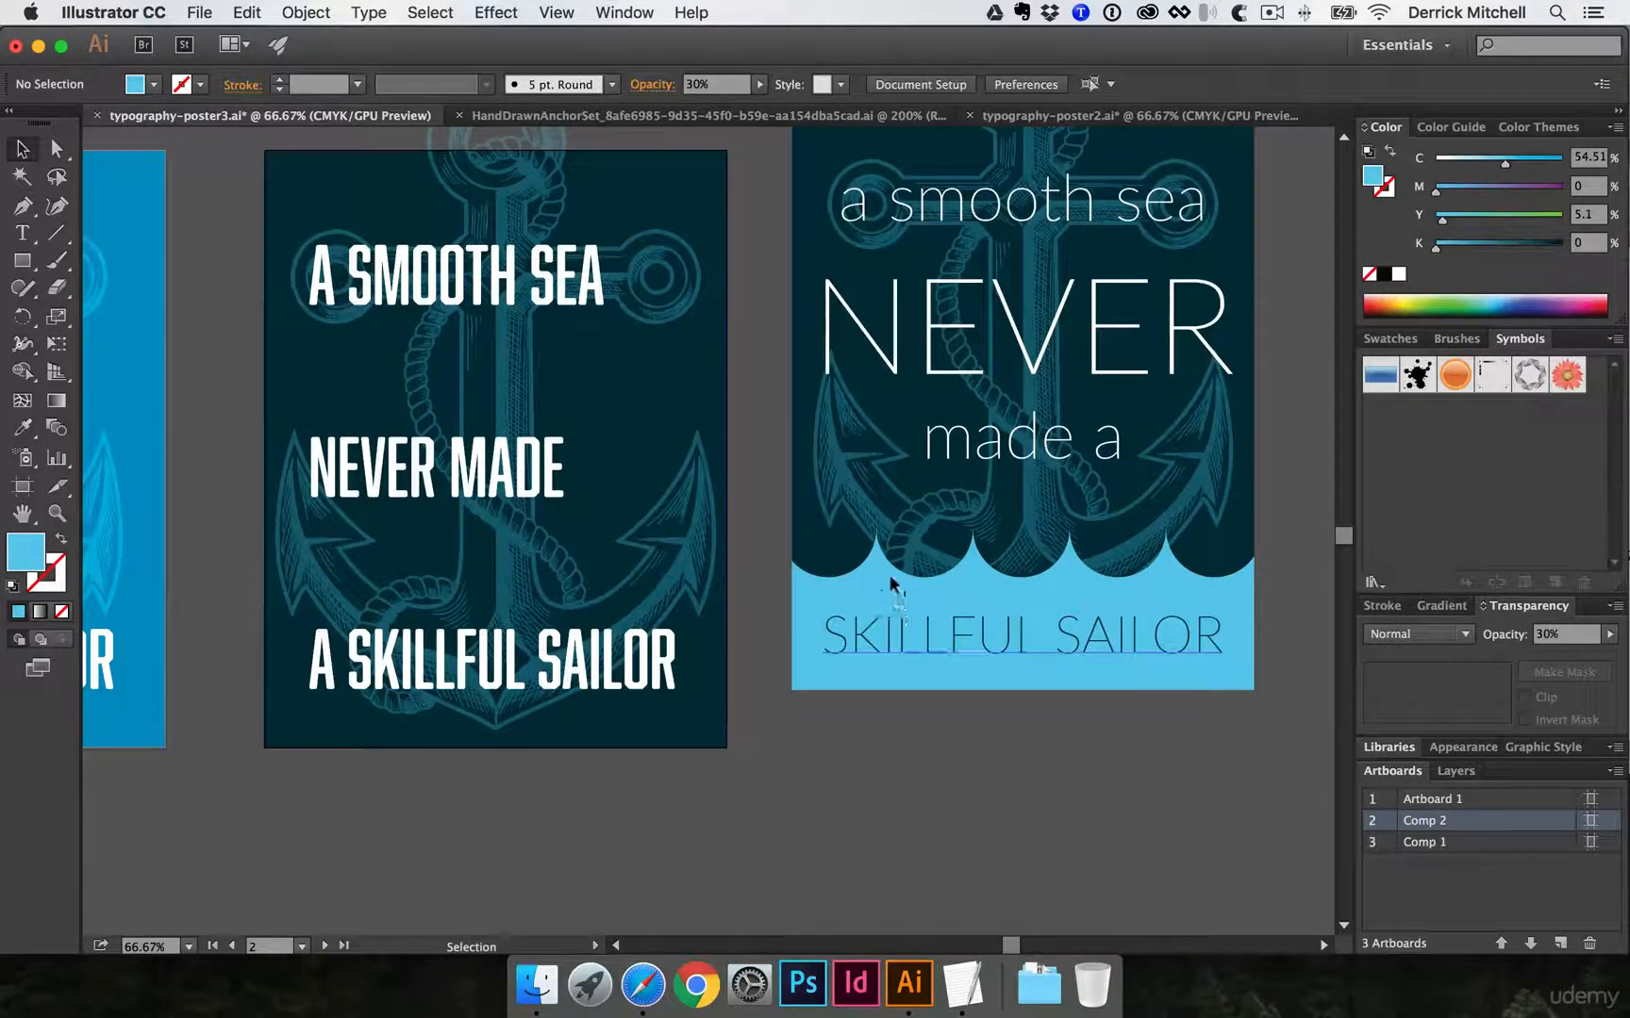
pyautogui.scroll(-3, 887, 669)
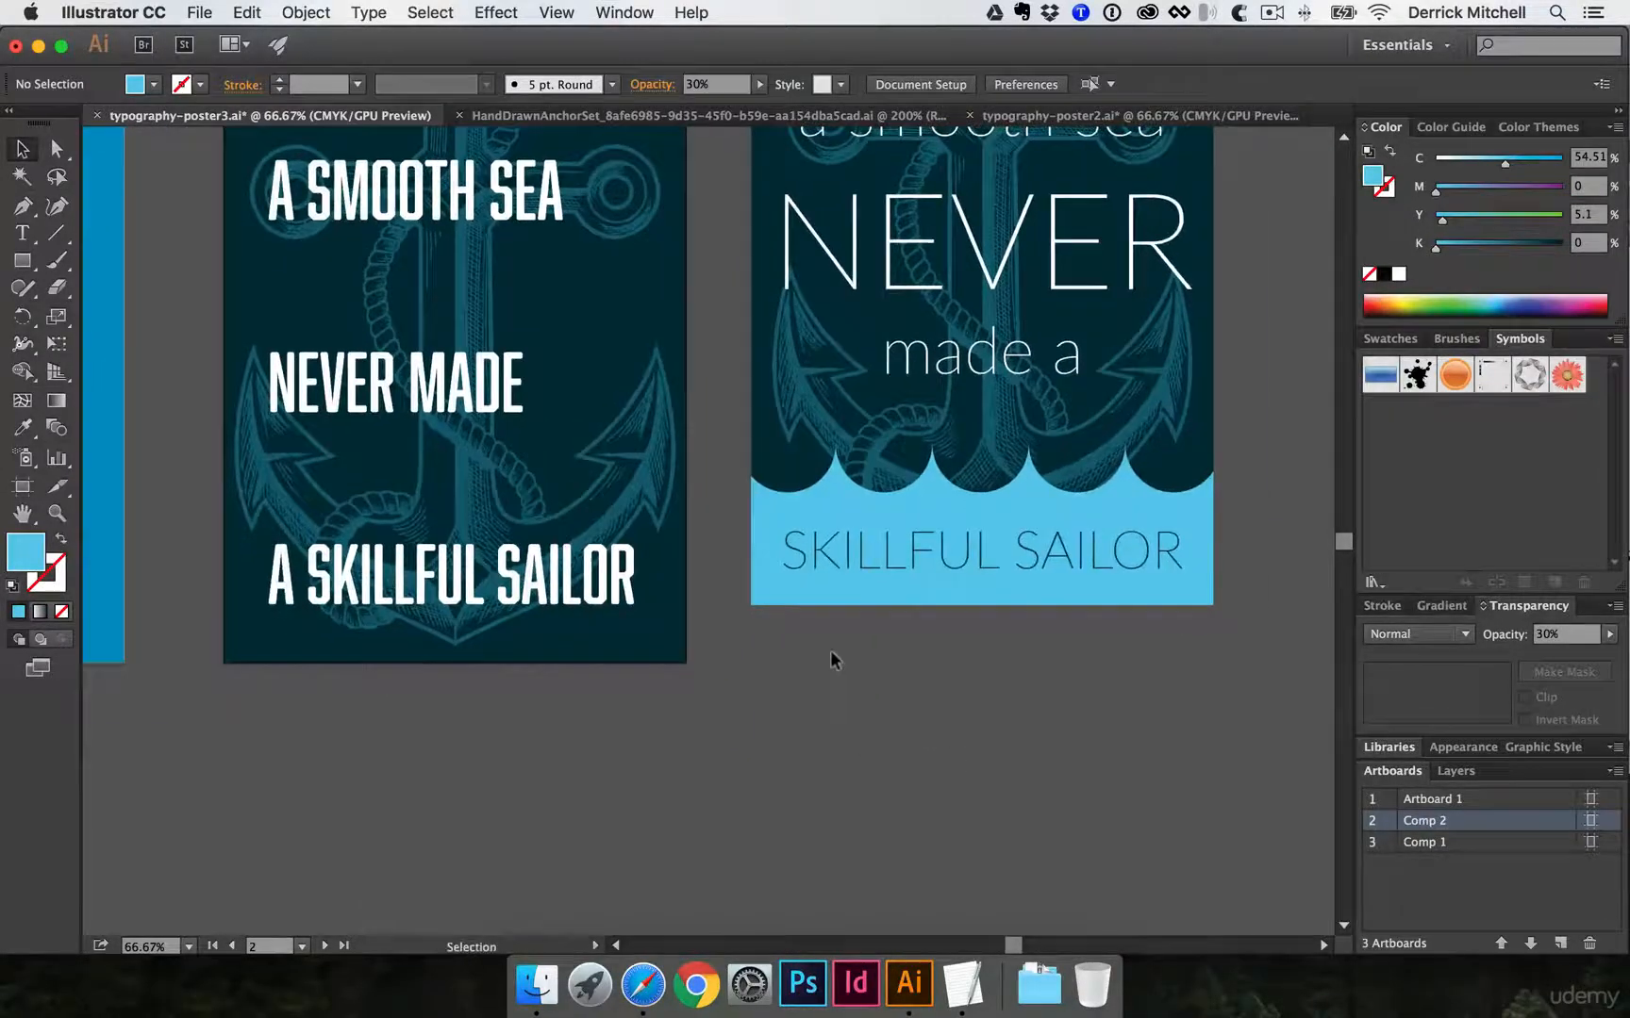
pyautogui.press('m')
pyautogui.click(25, 263)
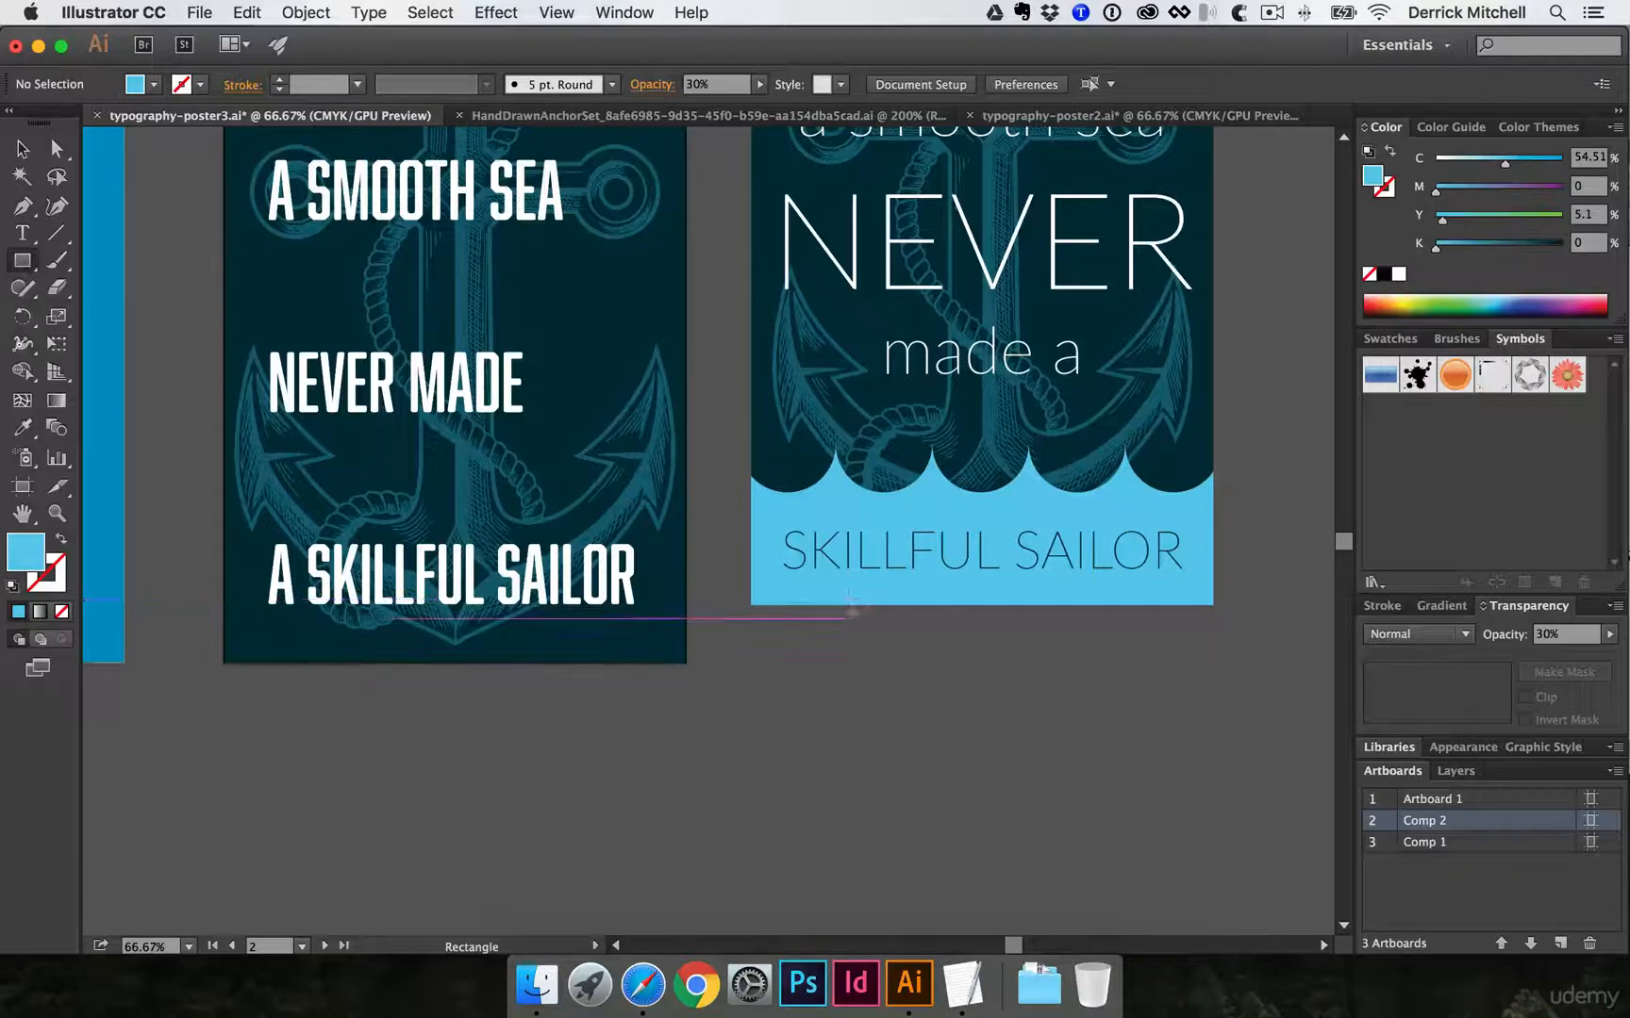
pyautogui.moveTo(720, 681); pyautogui.dragTo(1262, 869)
# - Draw a dark blue circle (C 90.98, M 80.78) centered on the light blue rectangle's upper edge, near its left corner
pyautogui.press('l')
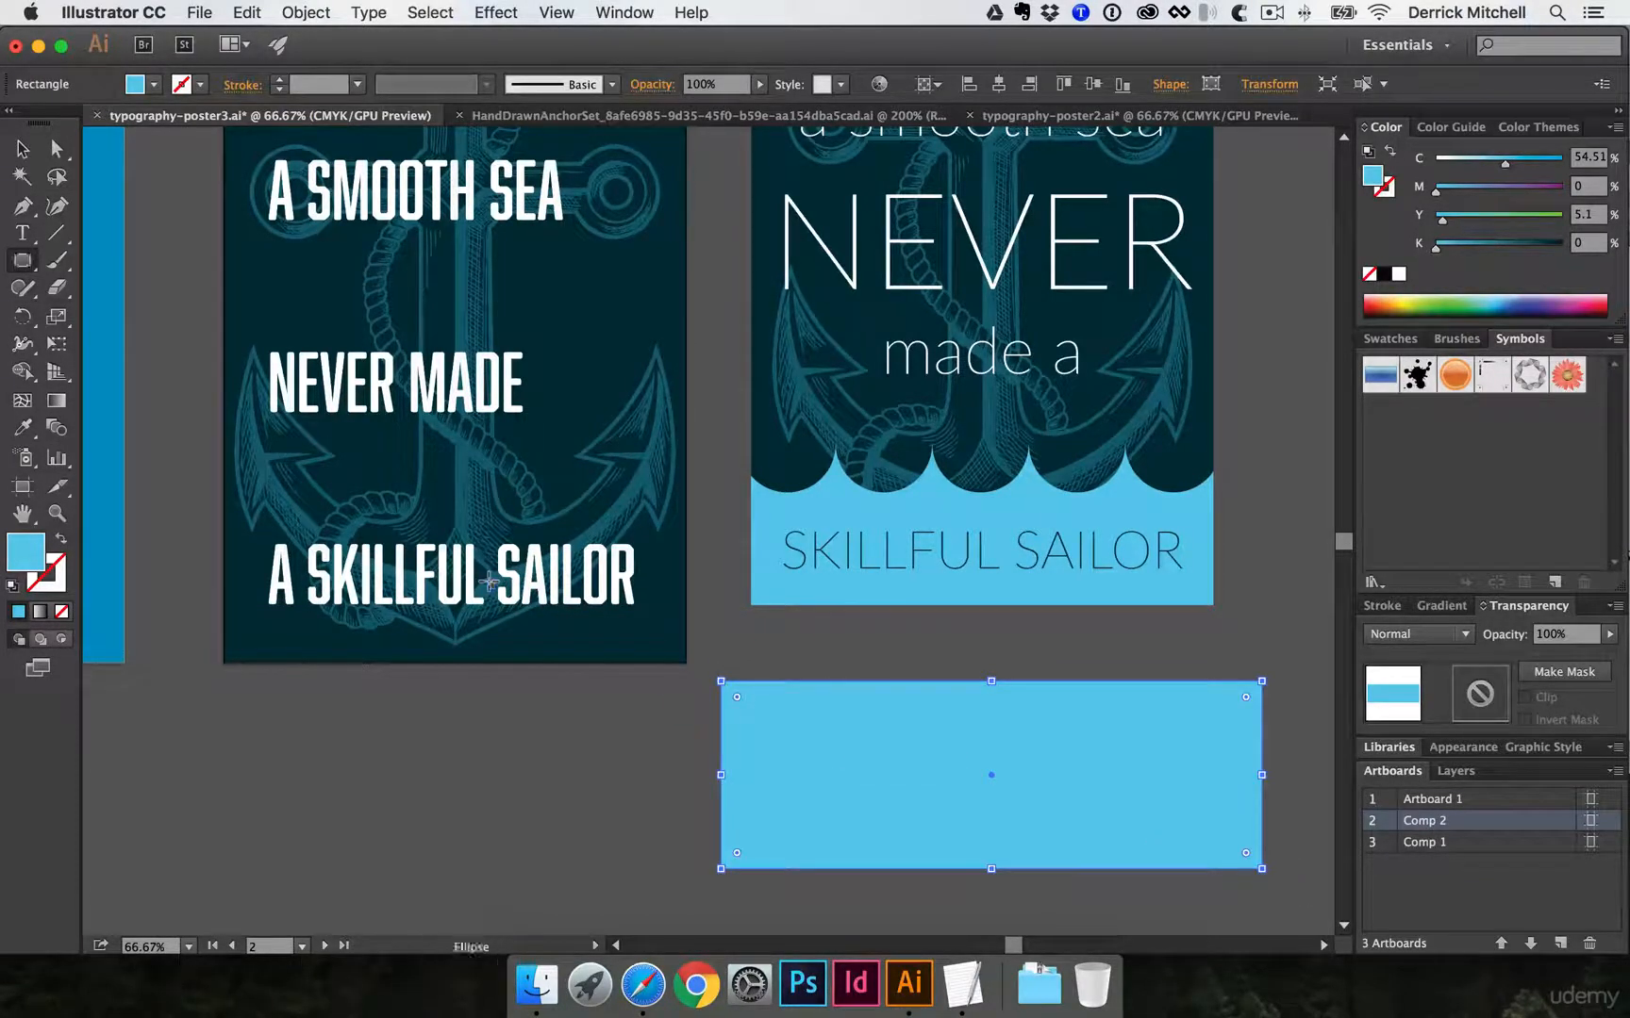
pyautogui.press('space')
pyautogui.moveTo(804, 611); pyautogui.dragTo(624, 566)
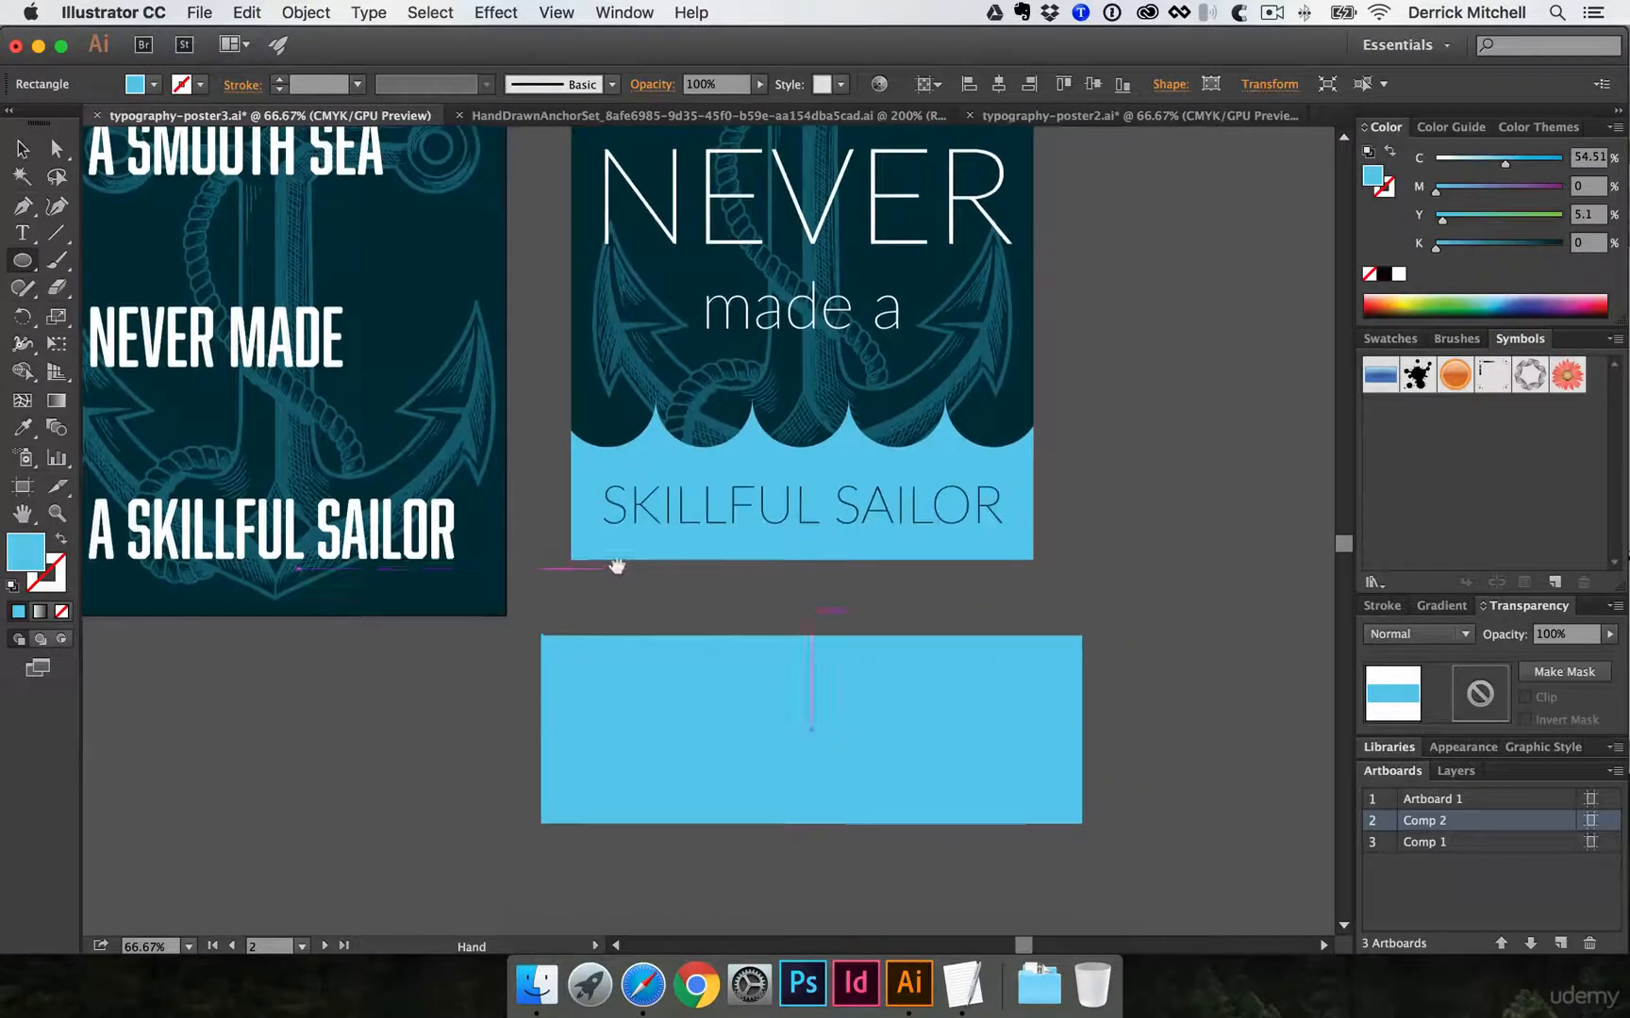
pyautogui.click(1521, 309)
pyautogui.press('super+z')
pyautogui.press('super+shift+a')
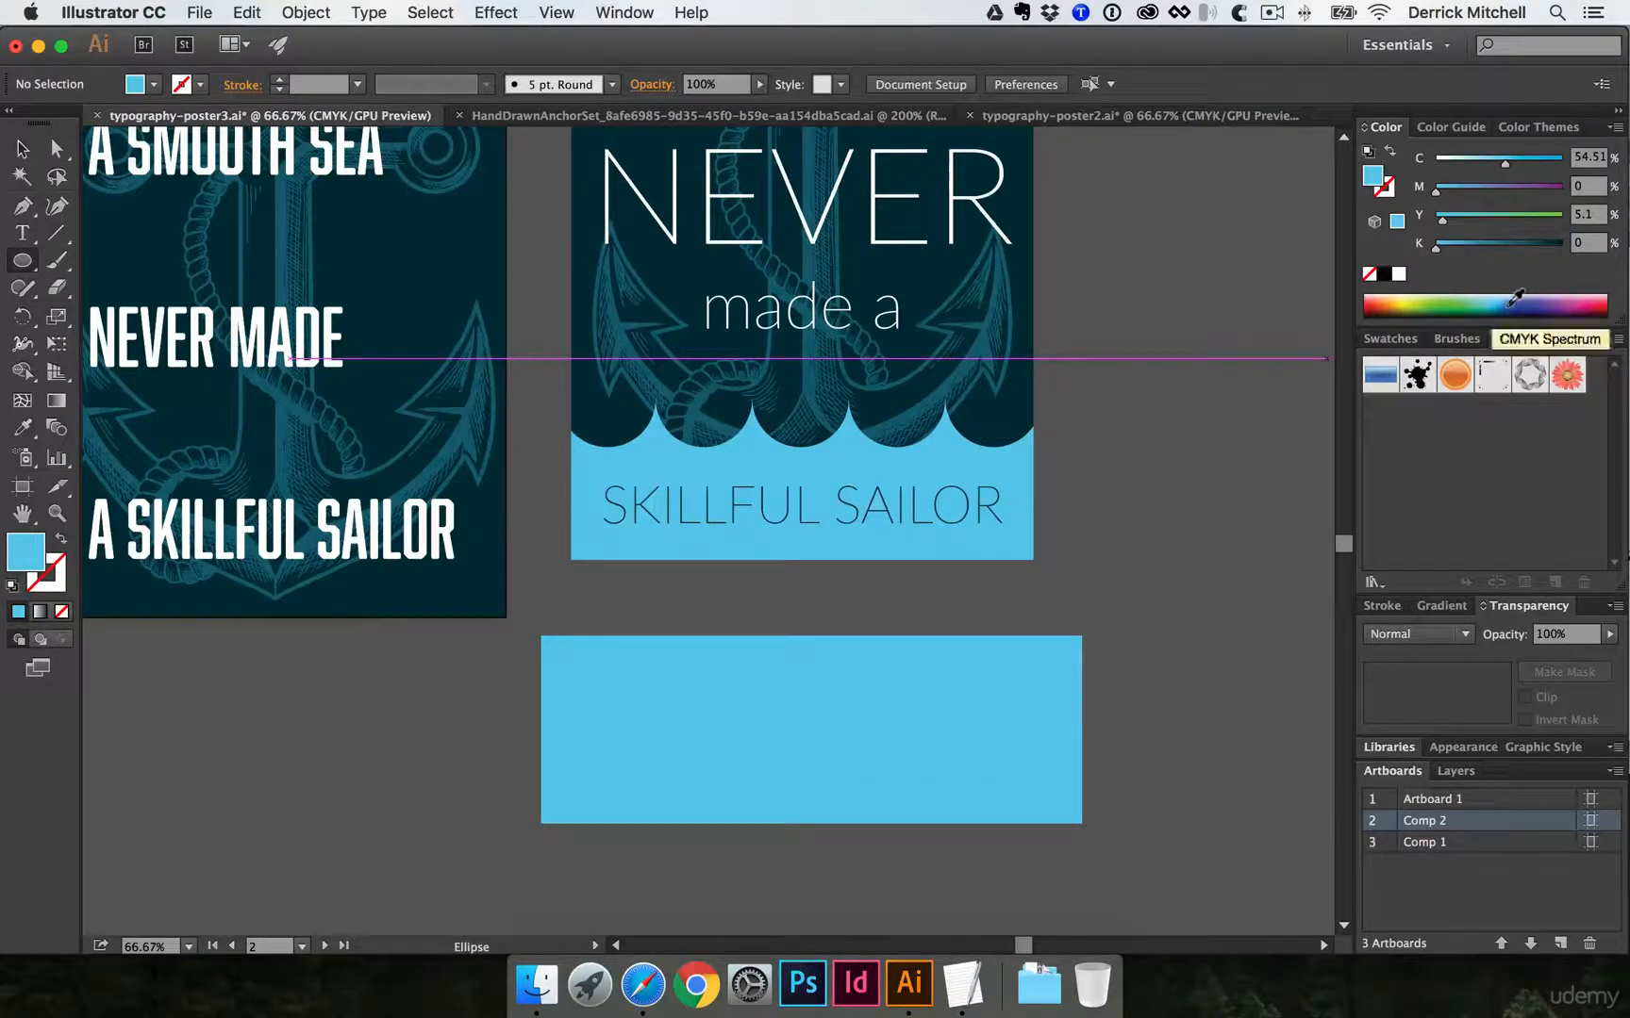
pyautogui.click(1513, 306)
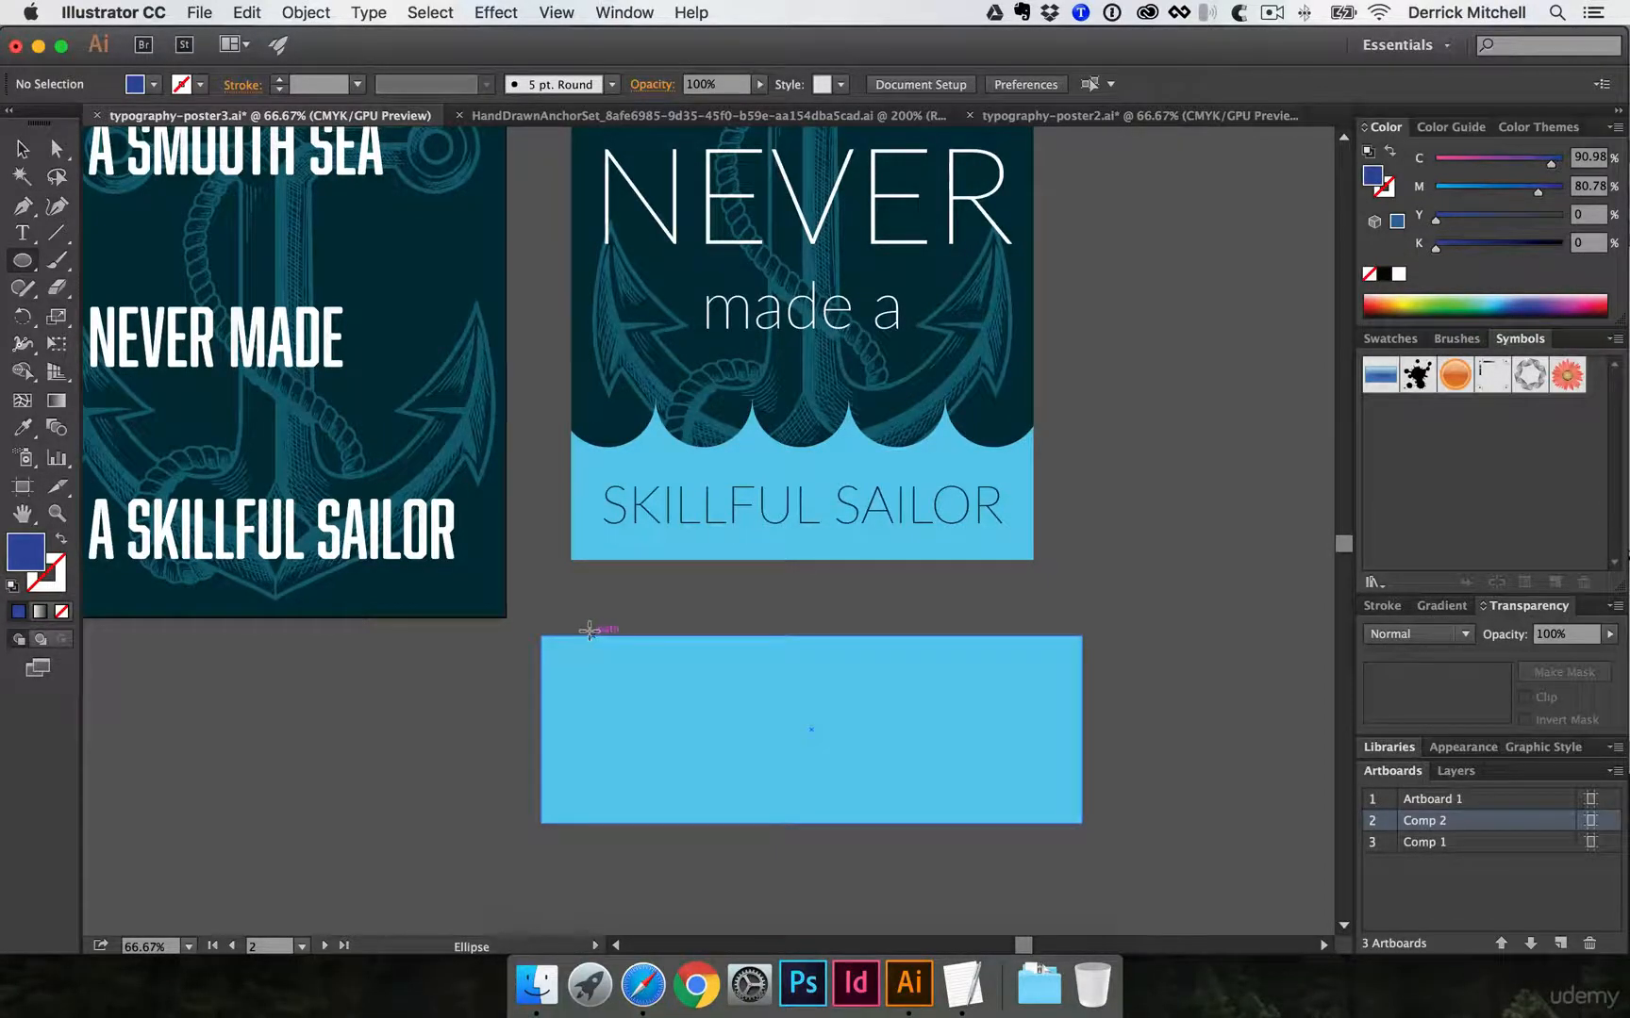
pyautogui.moveTo(591, 634); pyautogui.dragTo(606, 679)
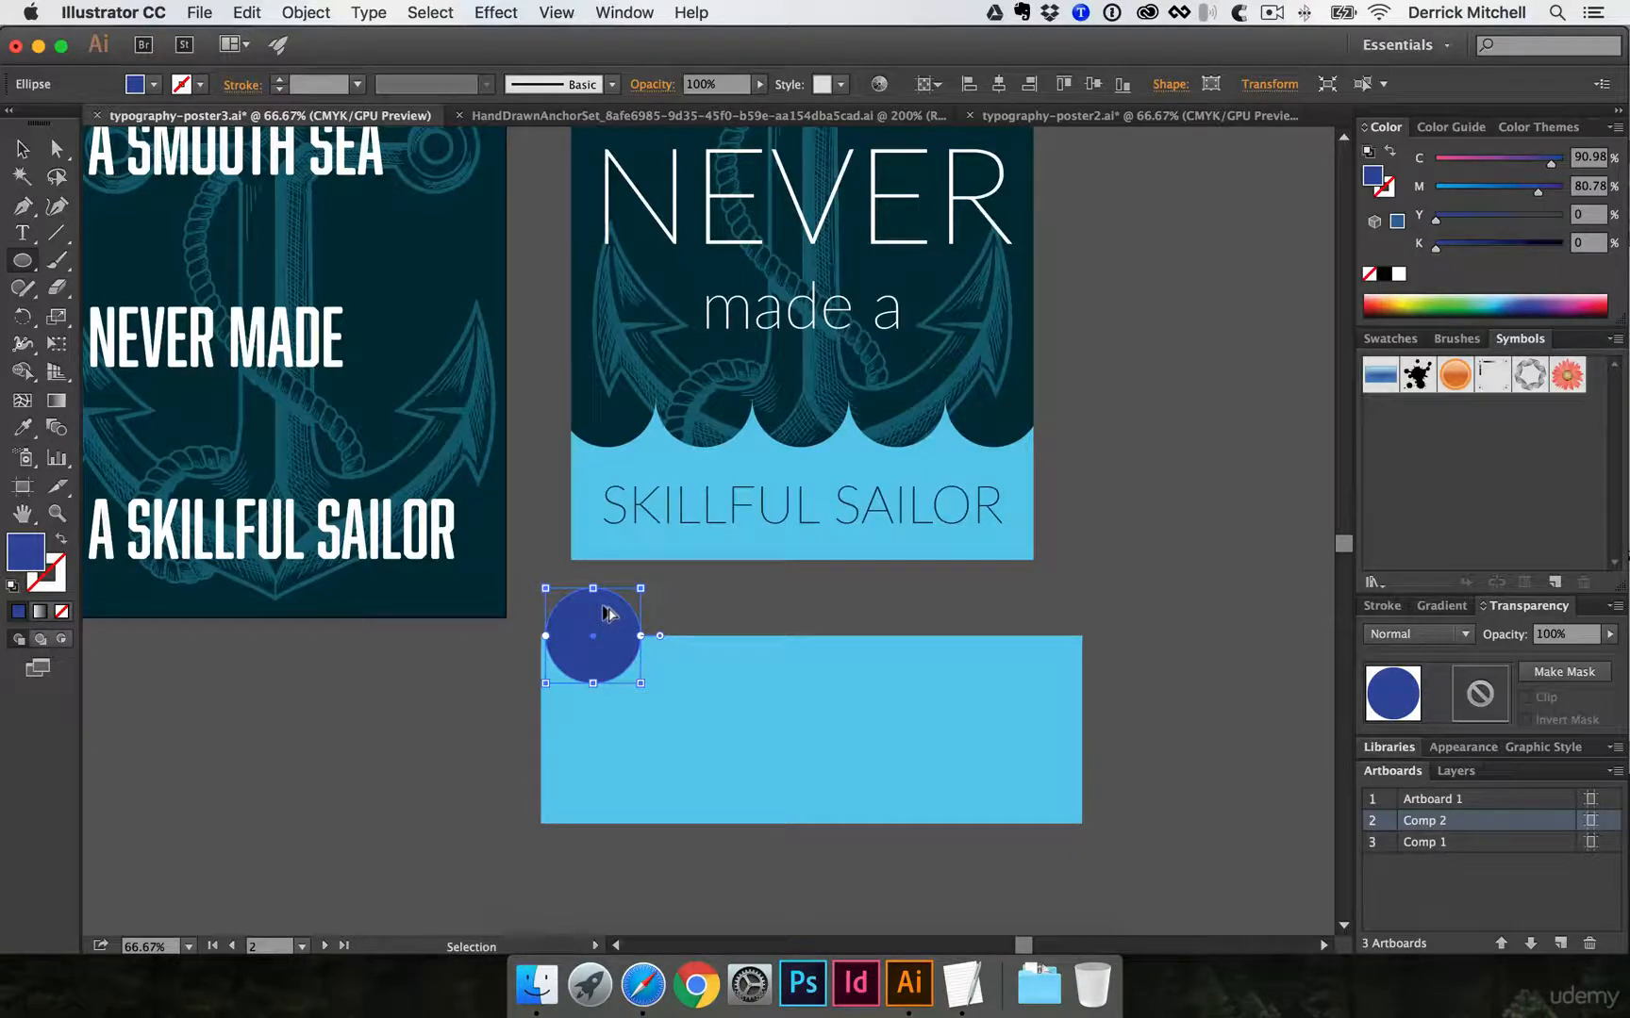
# - Copy the dark blue circle horizontally by 127.49 pt so that the copy touches the original
pyautogui.moveTo(604, 613); pyautogui.dragTo(684, 614)
pyautogui.press('shift')
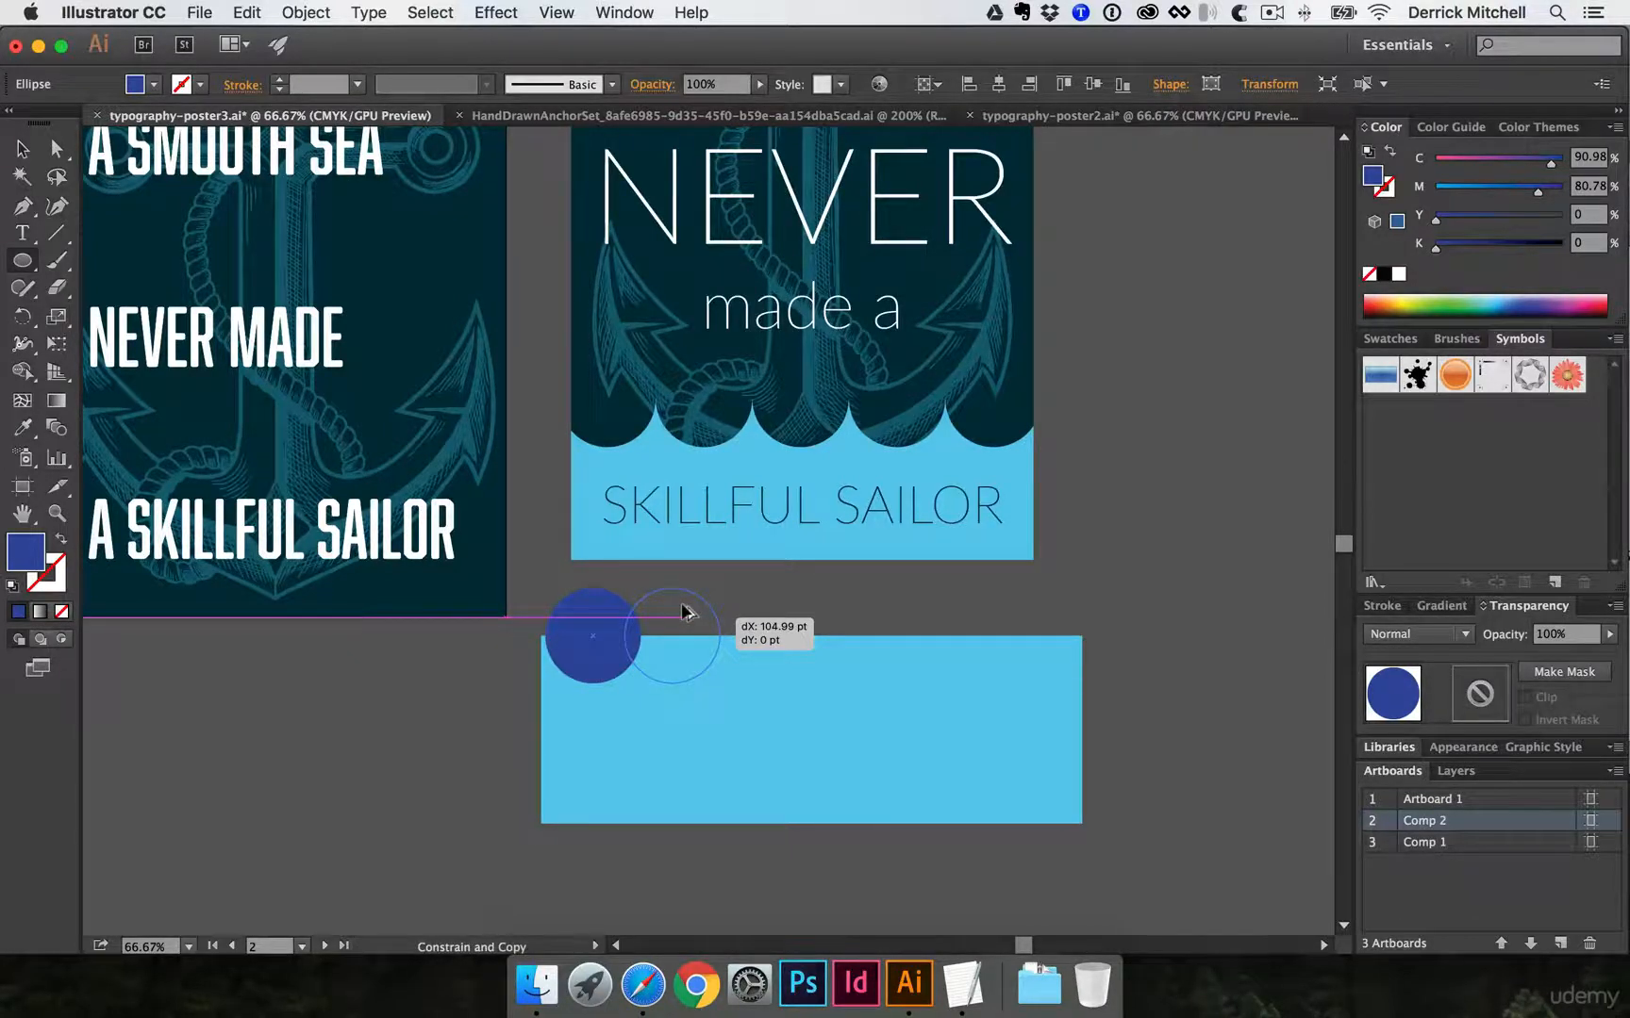
pyautogui.moveTo(683, 613); pyautogui.dragTo(701, 613)
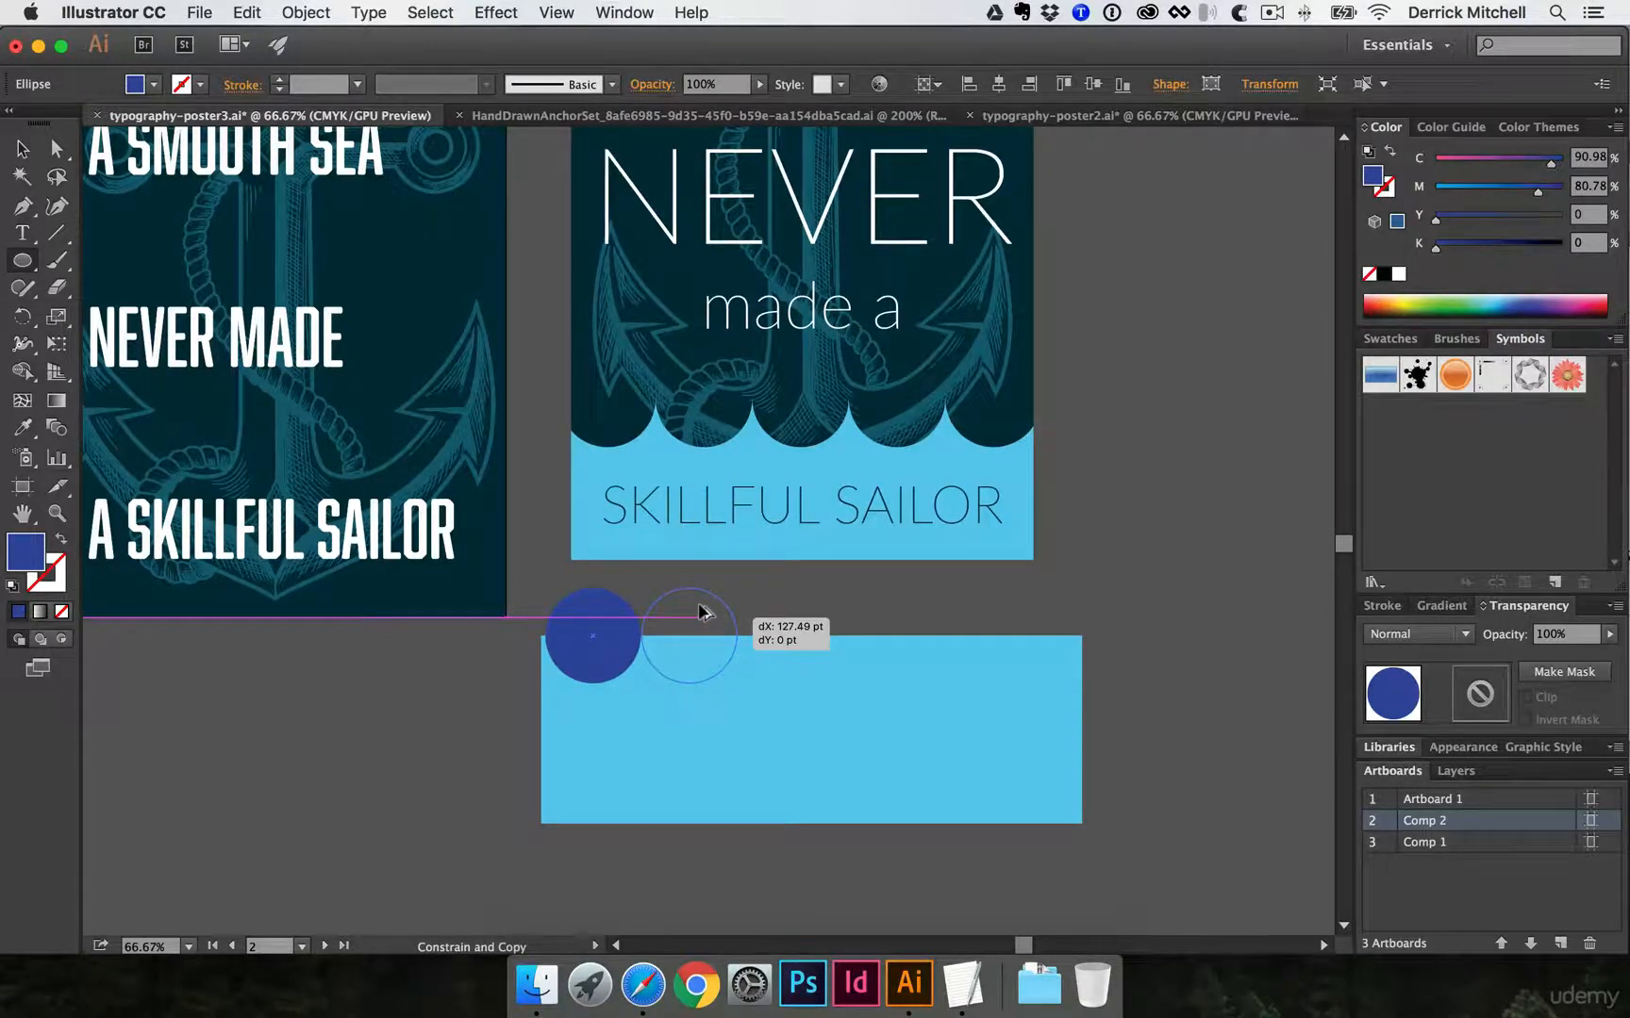
pyautogui.moveTo(701, 613); pyautogui.dragTo(701, 612)
pyautogui.moveTo(701, 613); pyautogui.dragTo(700, 613)
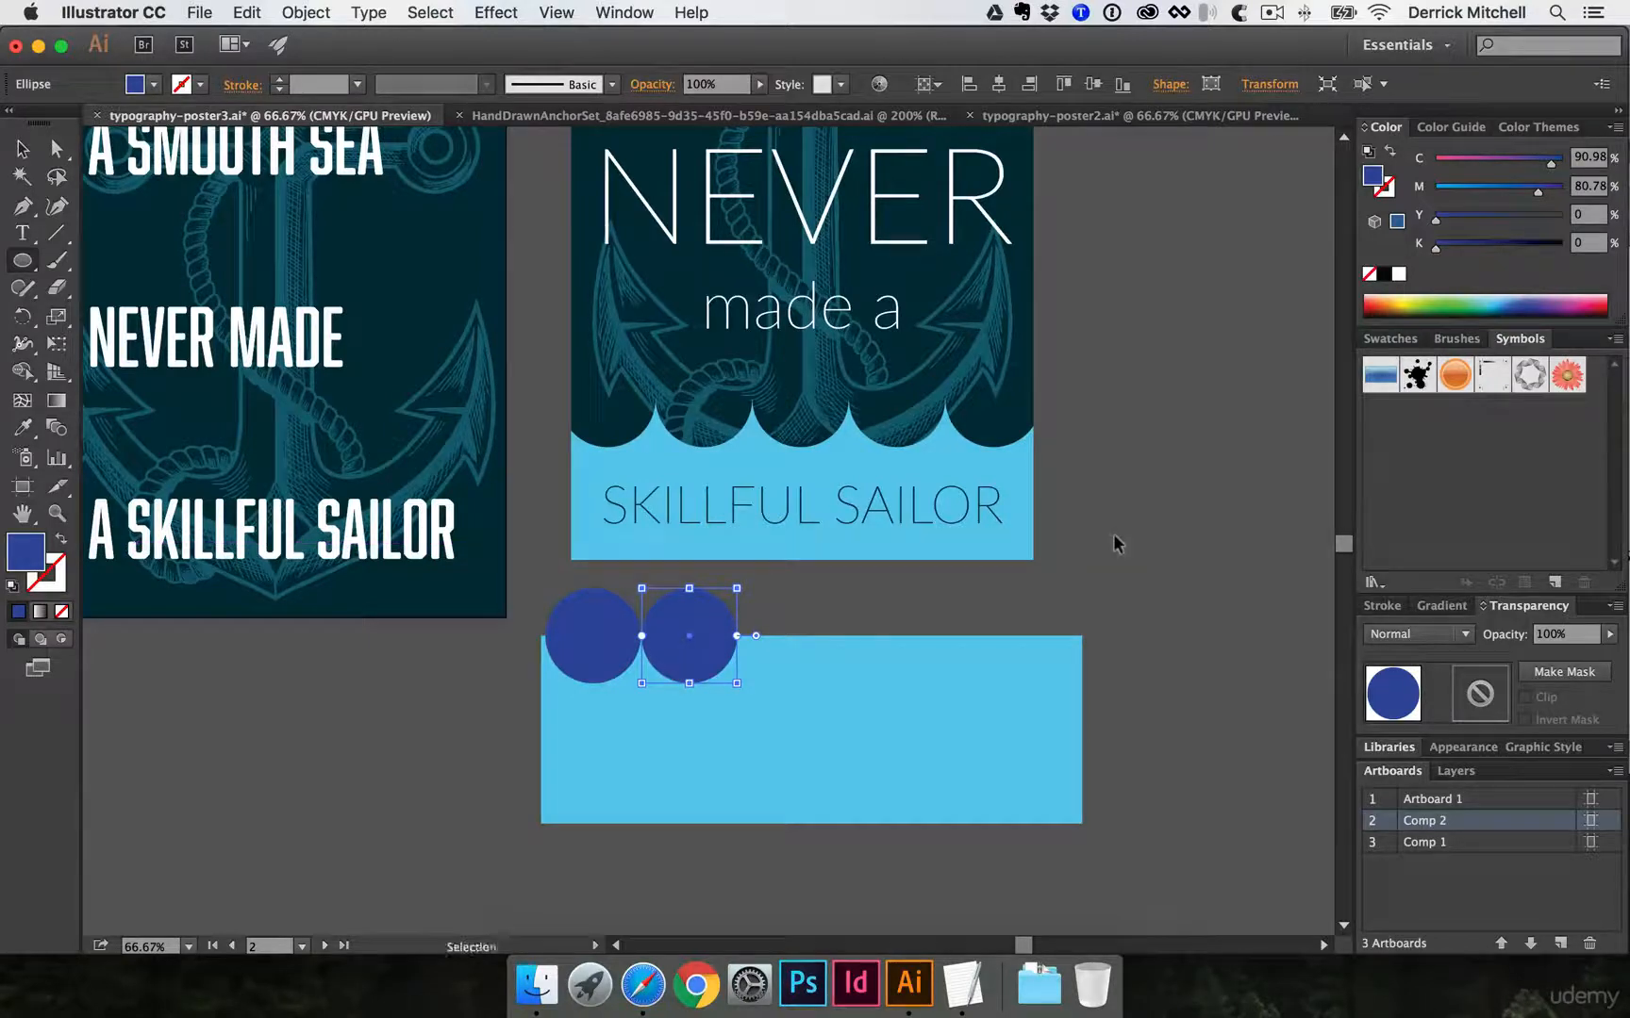
# - Repeat the circle copy four more times to form a row of six touching circles, and deselect
pyautogui.press('super+d')
pyautogui.press('super+d')
pyautogui.press('super+d')
pyautogui.press('super+d')
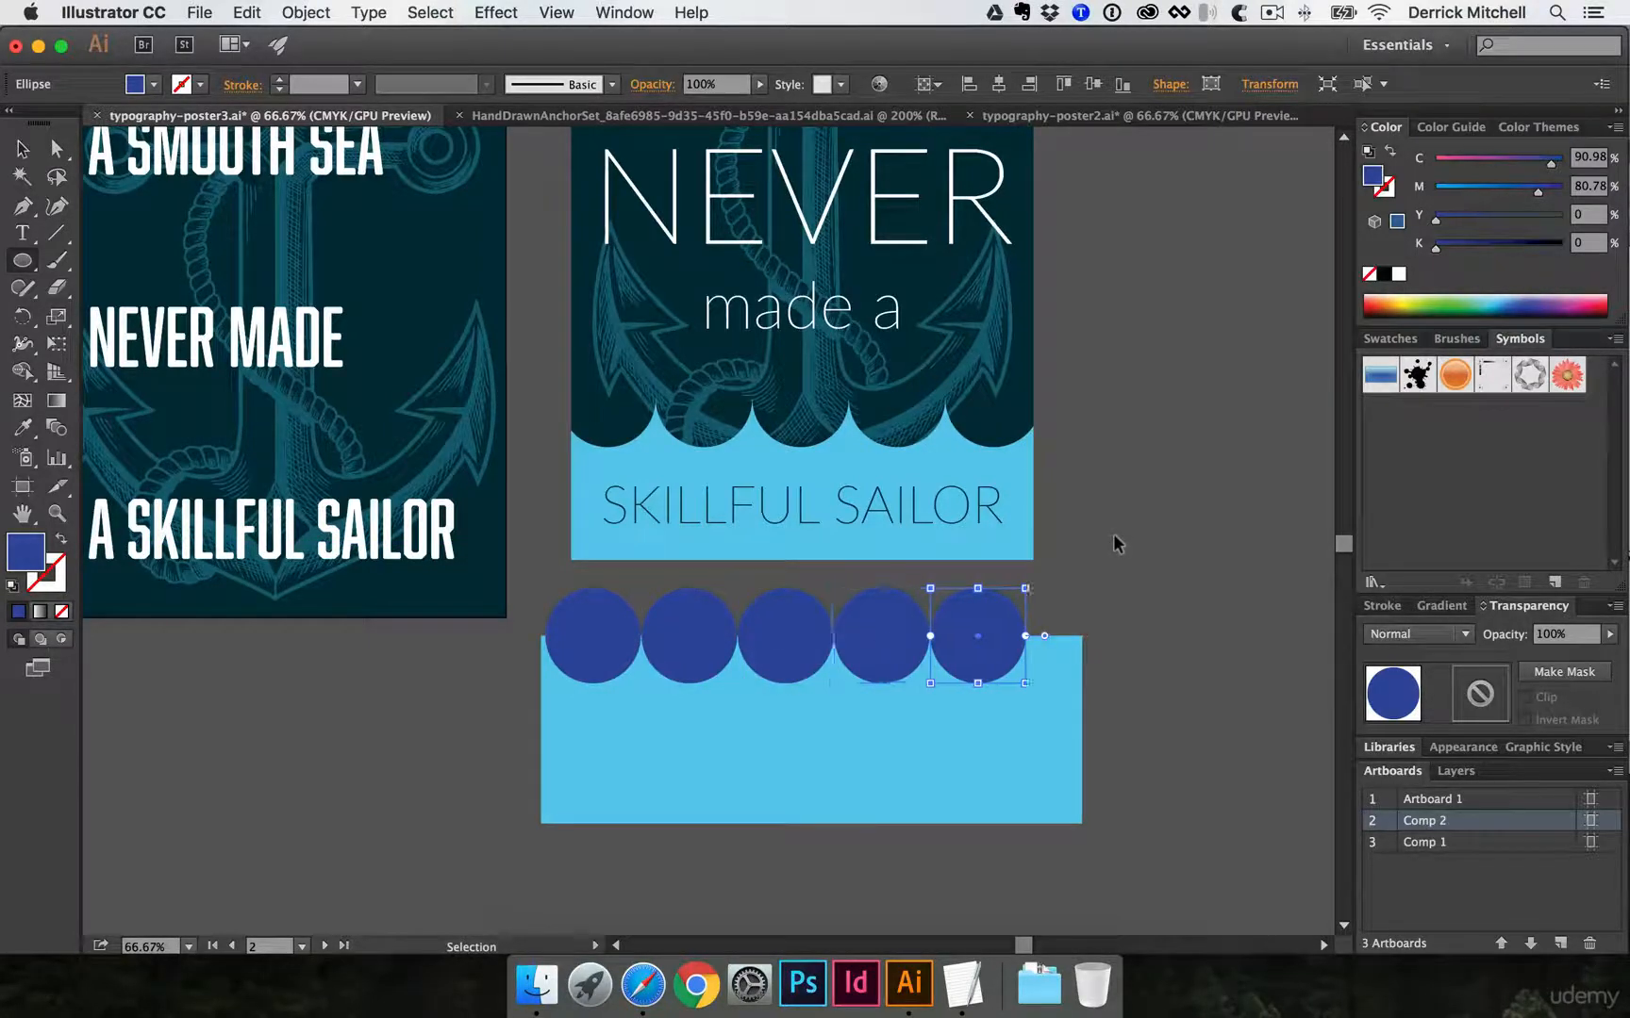
pyautogui.press('v')
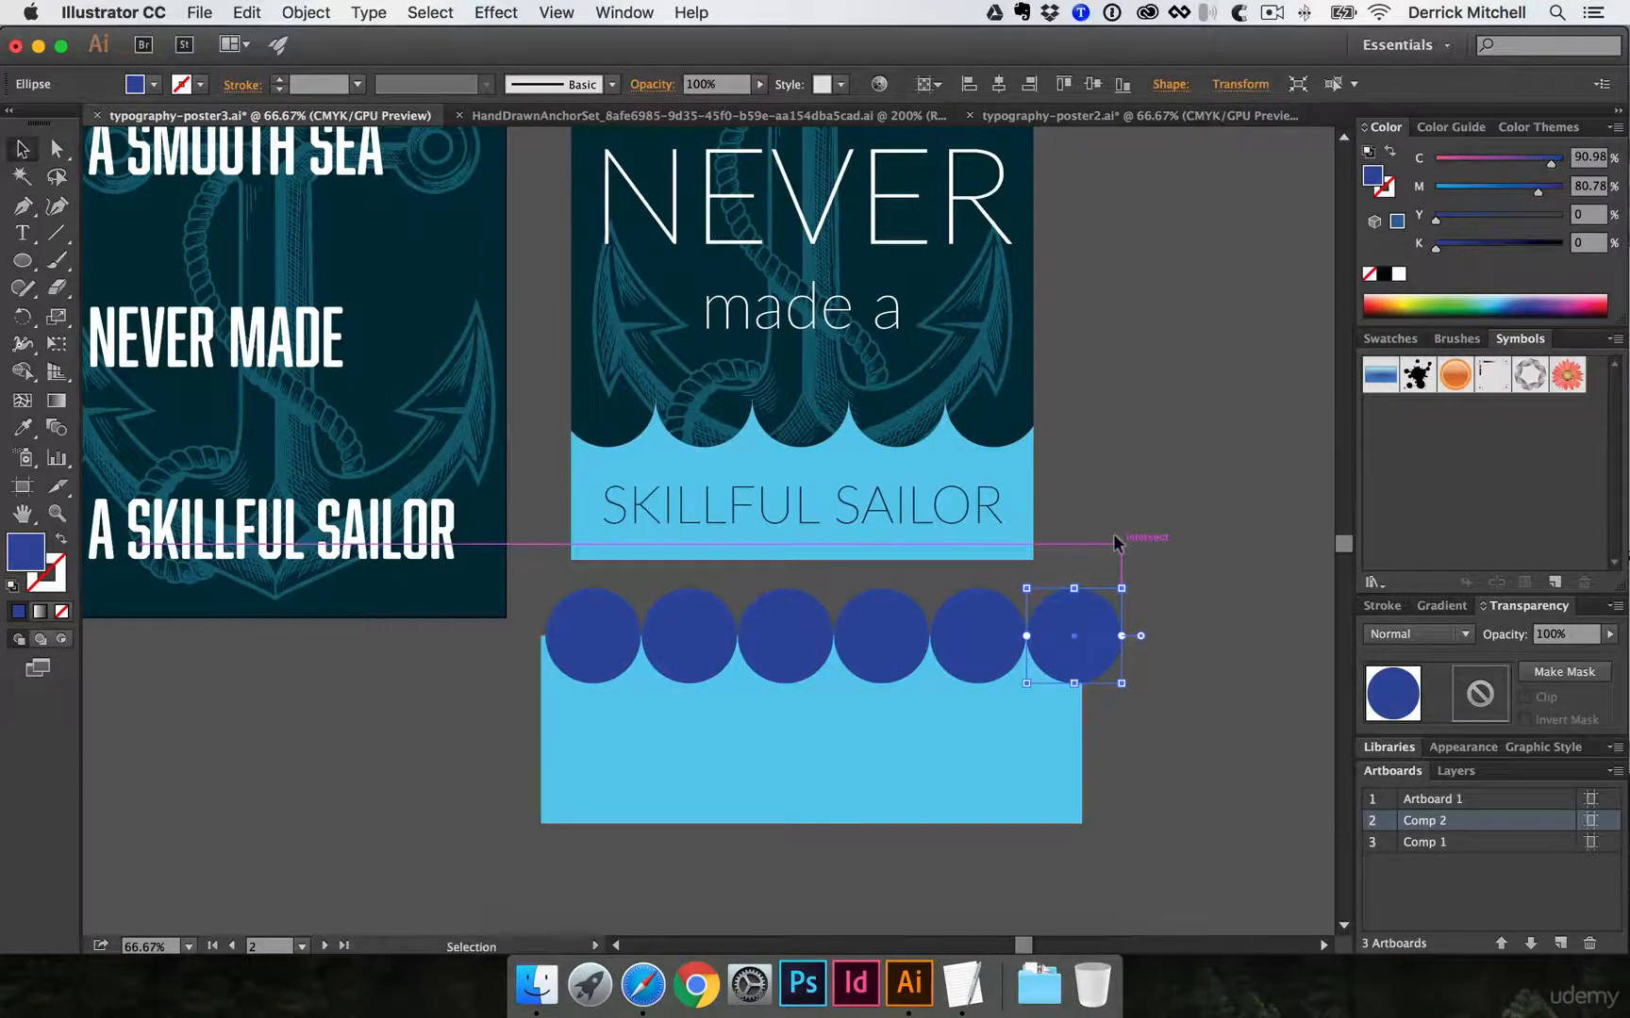
pyautogui.click(1130, 483)
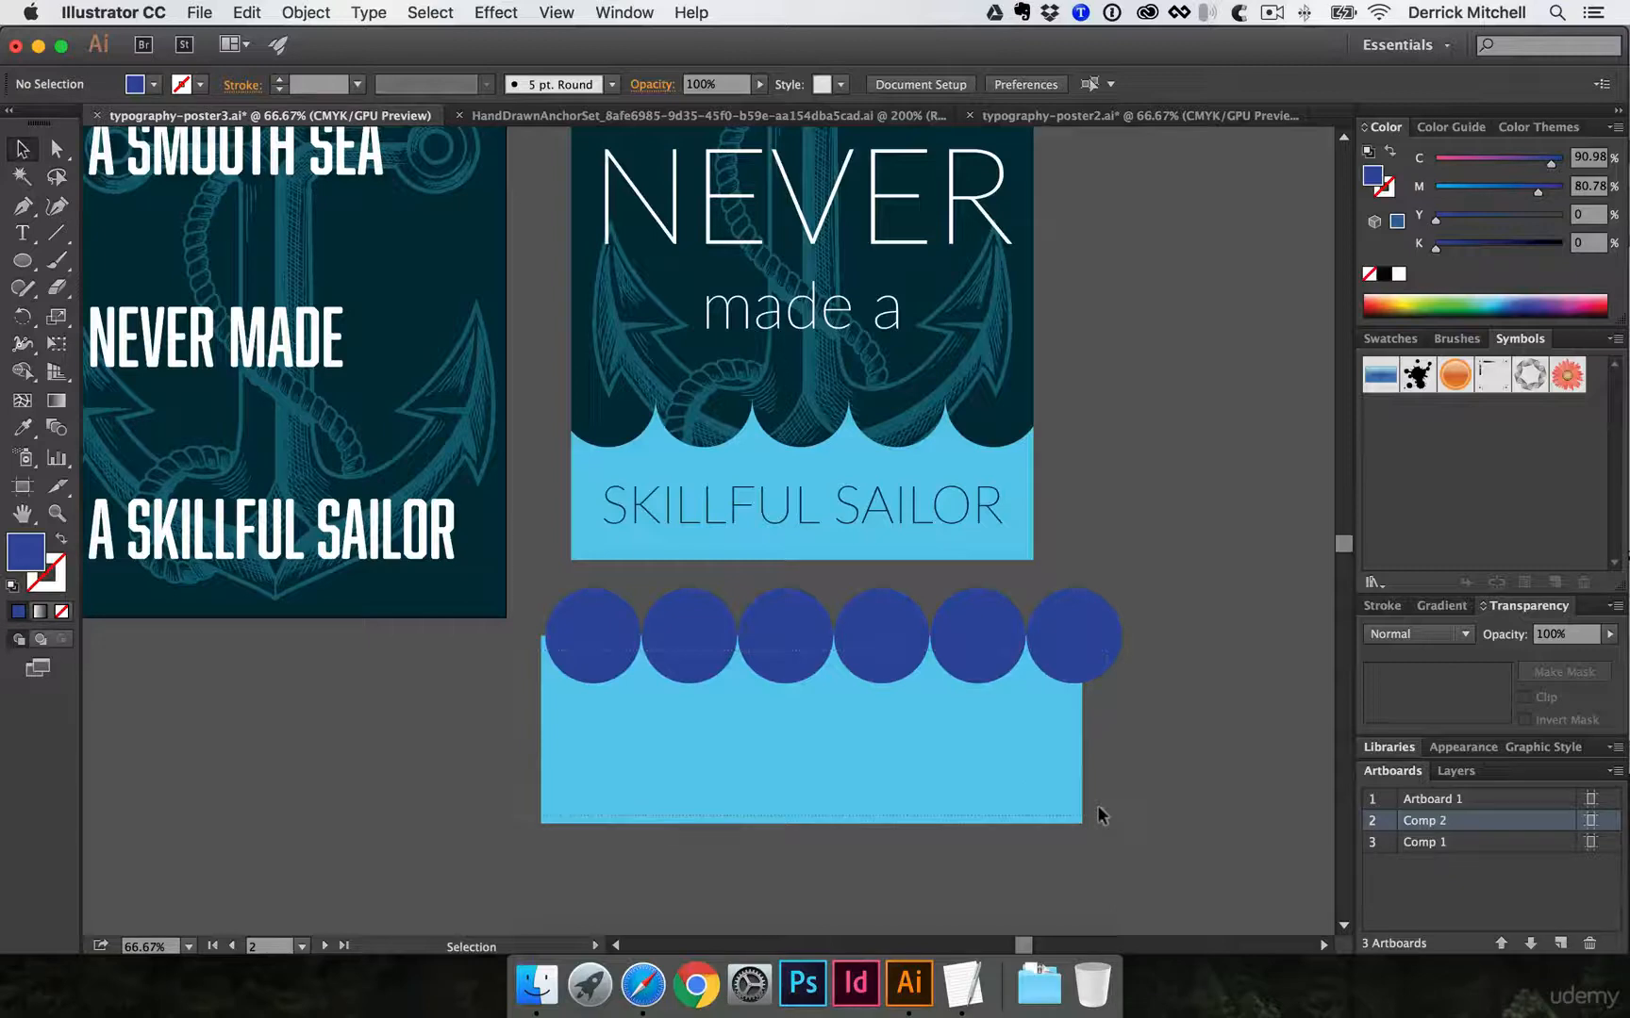
# - Select the rectangle and all circles, and remove the whole first circle and the protruding parts of the others with the Shape Builder
pyautogui.click(920, 745)
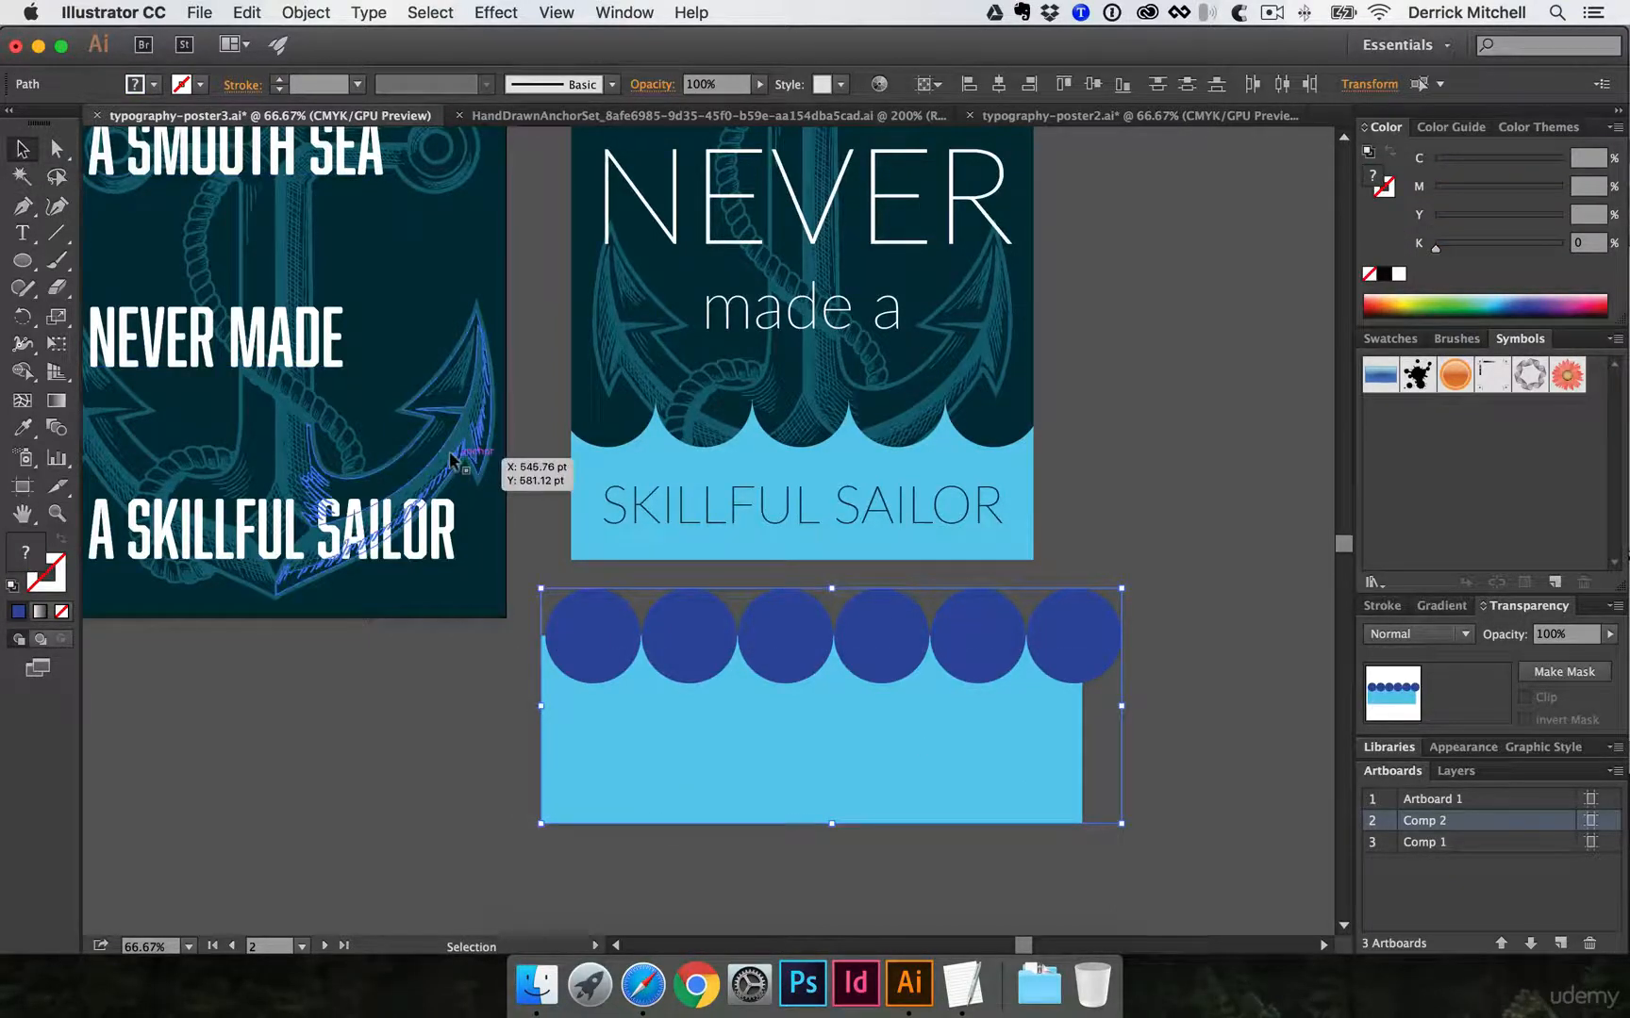
pyautogui.click(1172, 547)
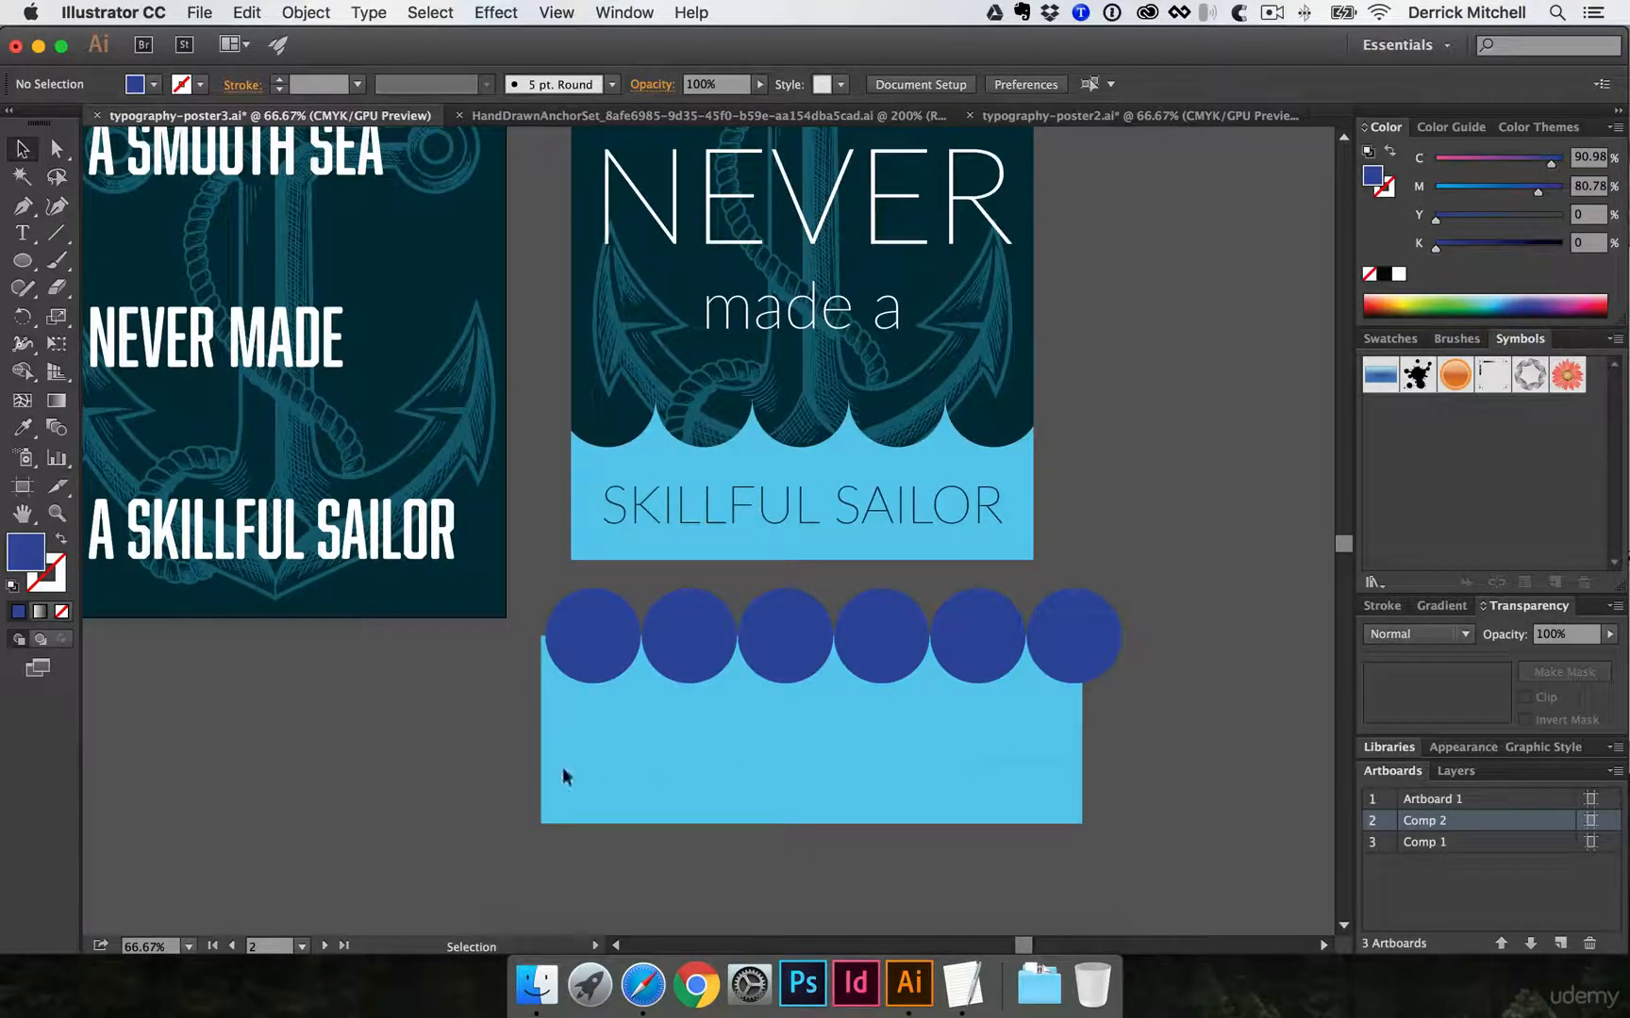
pyautogui.moveTo(533, 802); pyautogui.dragTo(550, 773)
pyautogui.hotkey('shift', 'm')
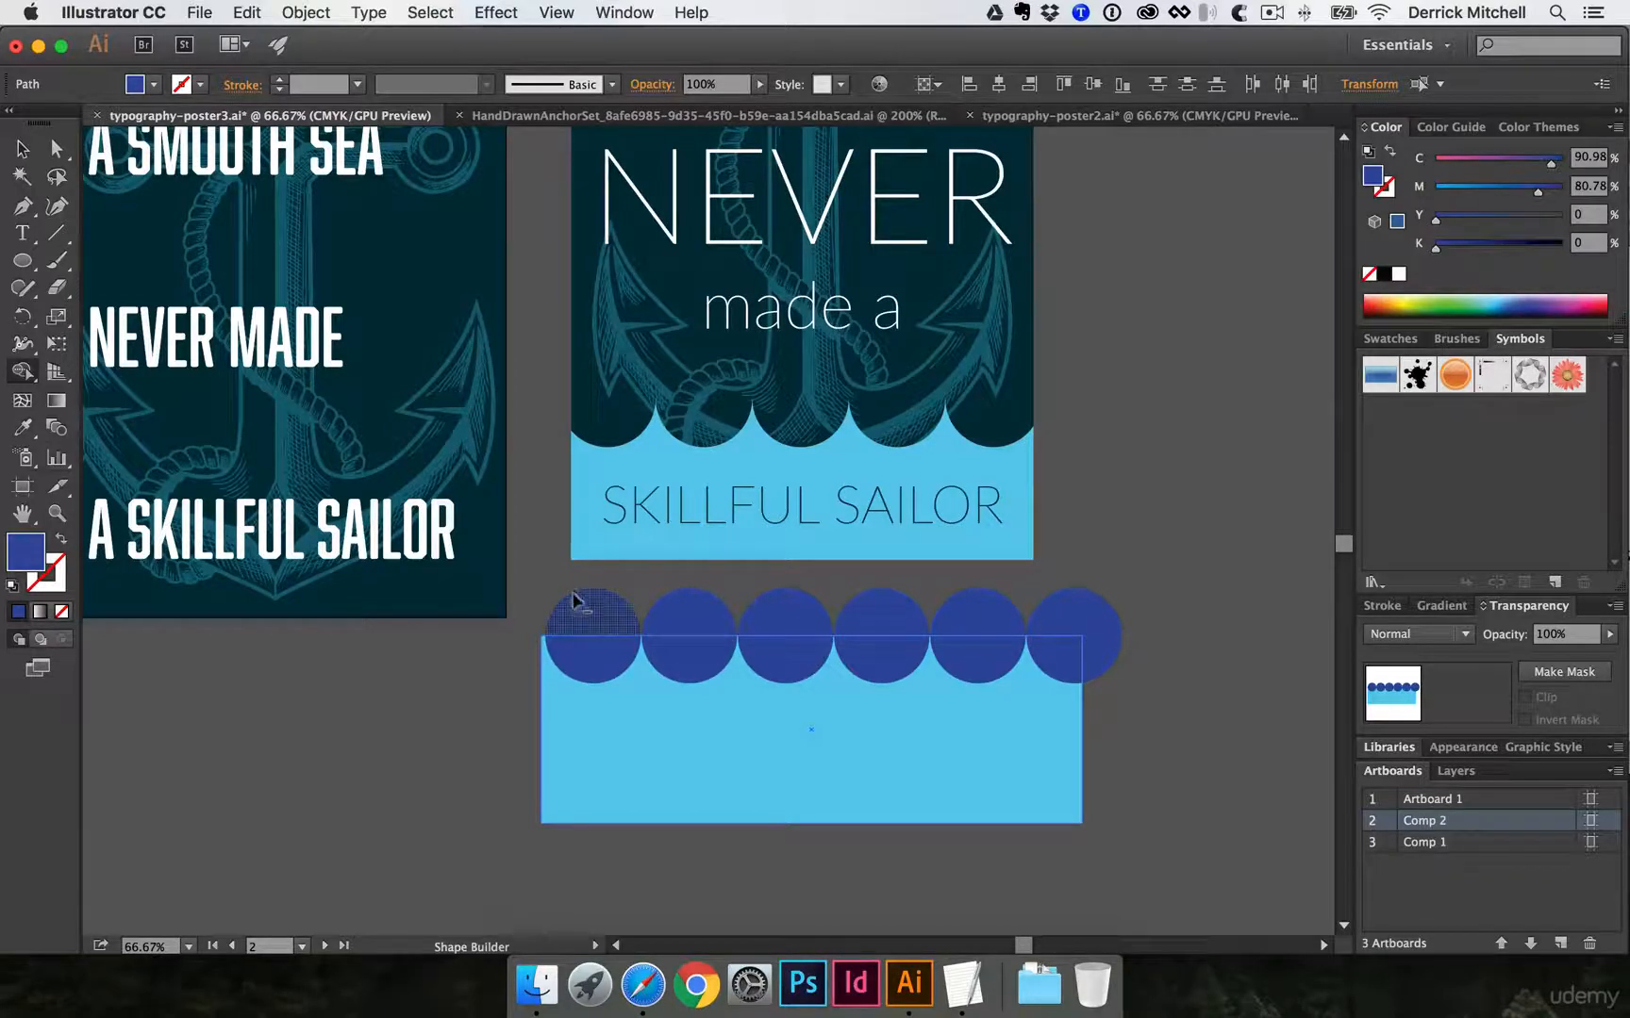
pyautogui.moveTo(579, 606); pyautogui.dragTo(579, 657)
pyautogui.moveTo(640, 608); pyautogui.dragTo(1108, 618)
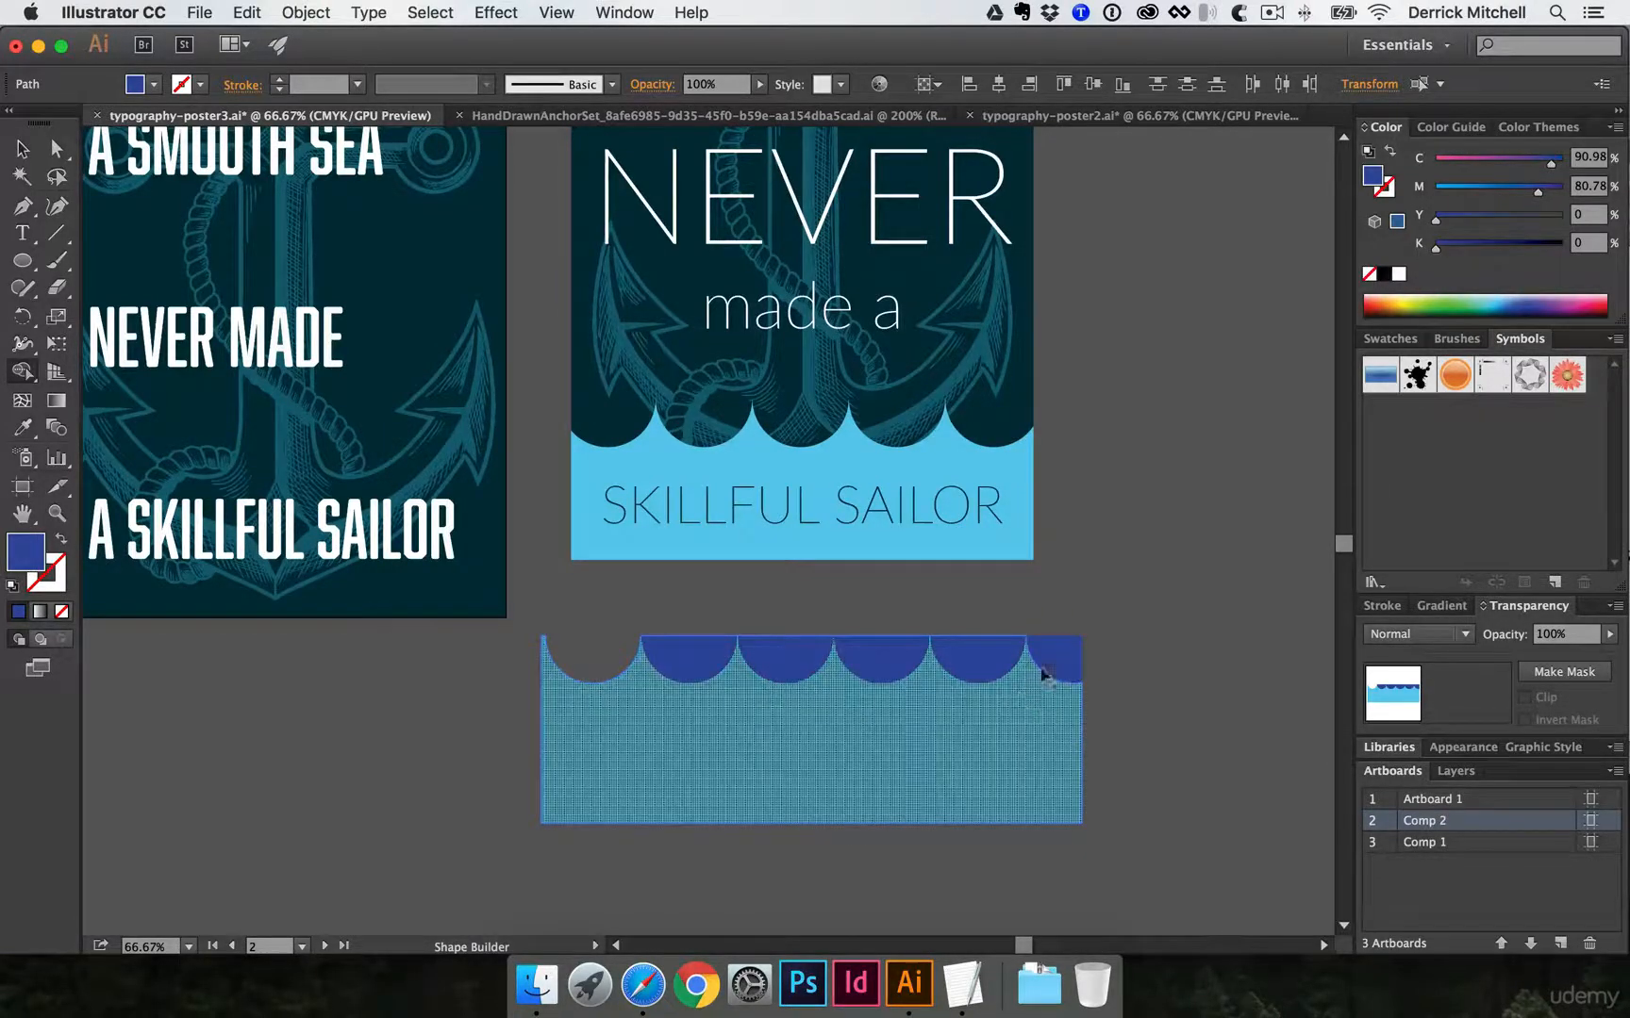
# - Remove the remaining circle segments inside the rectangle with the Shape Builder, leaving a scalloped wave edge
pyautogui.moveTo(1054, 659); pyautogui.dragTo(1036, 701)
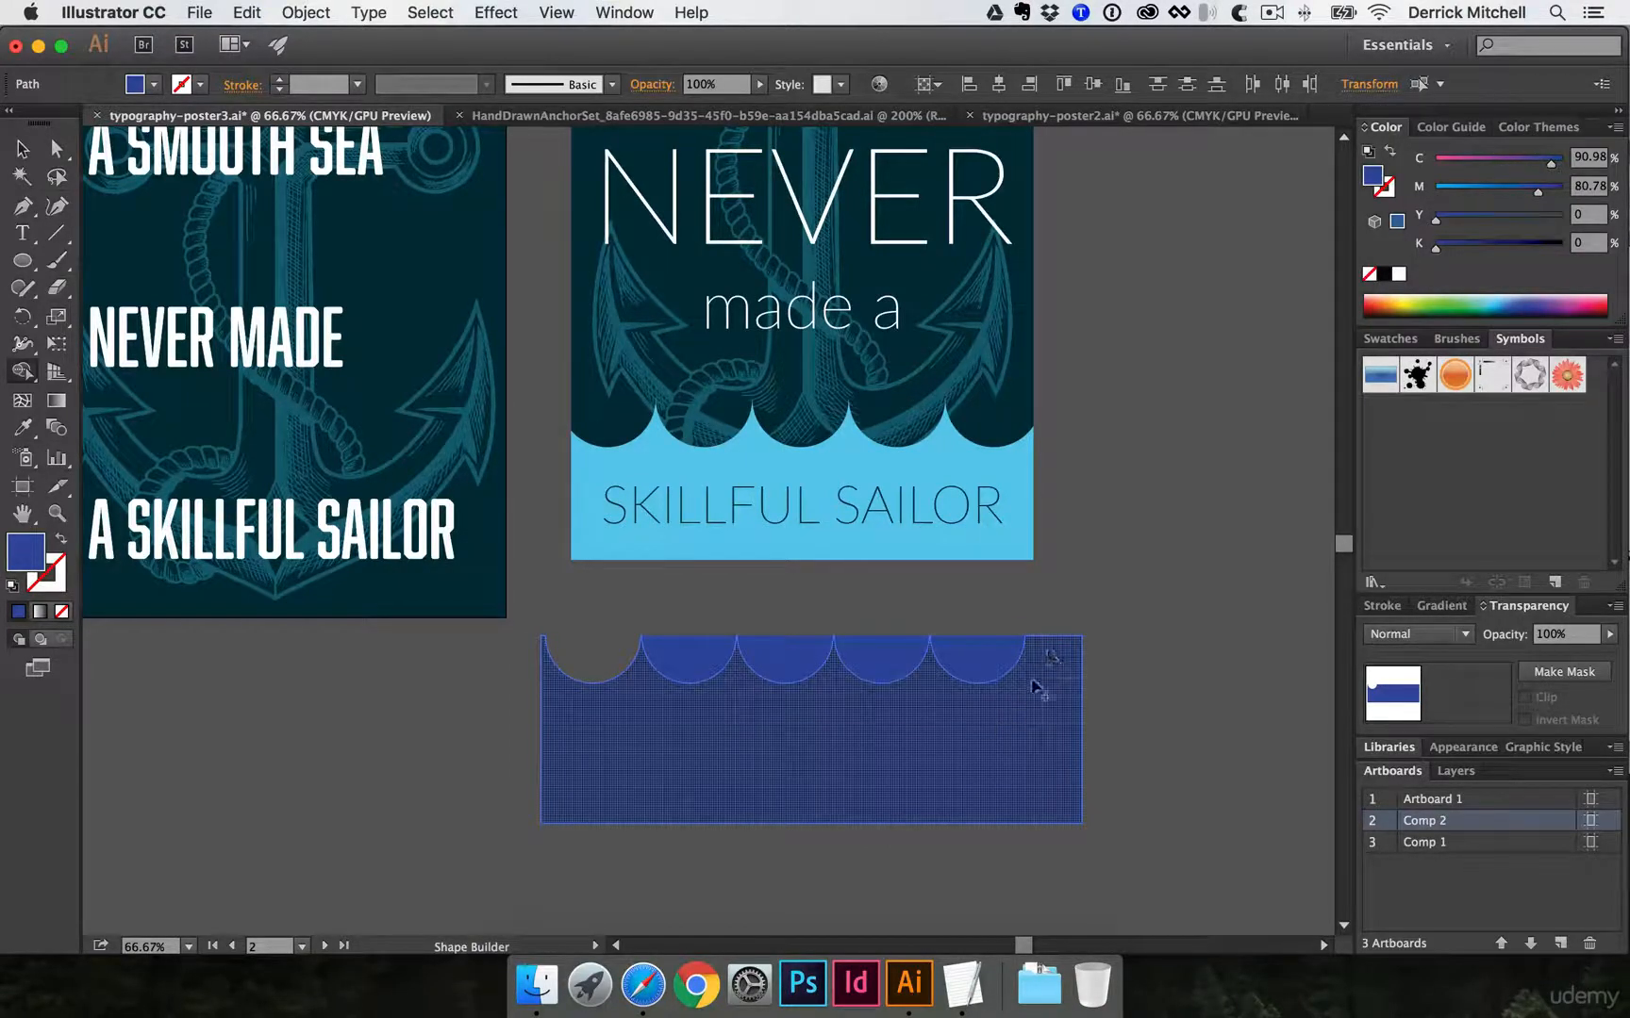
pyautogui.press('super+z')
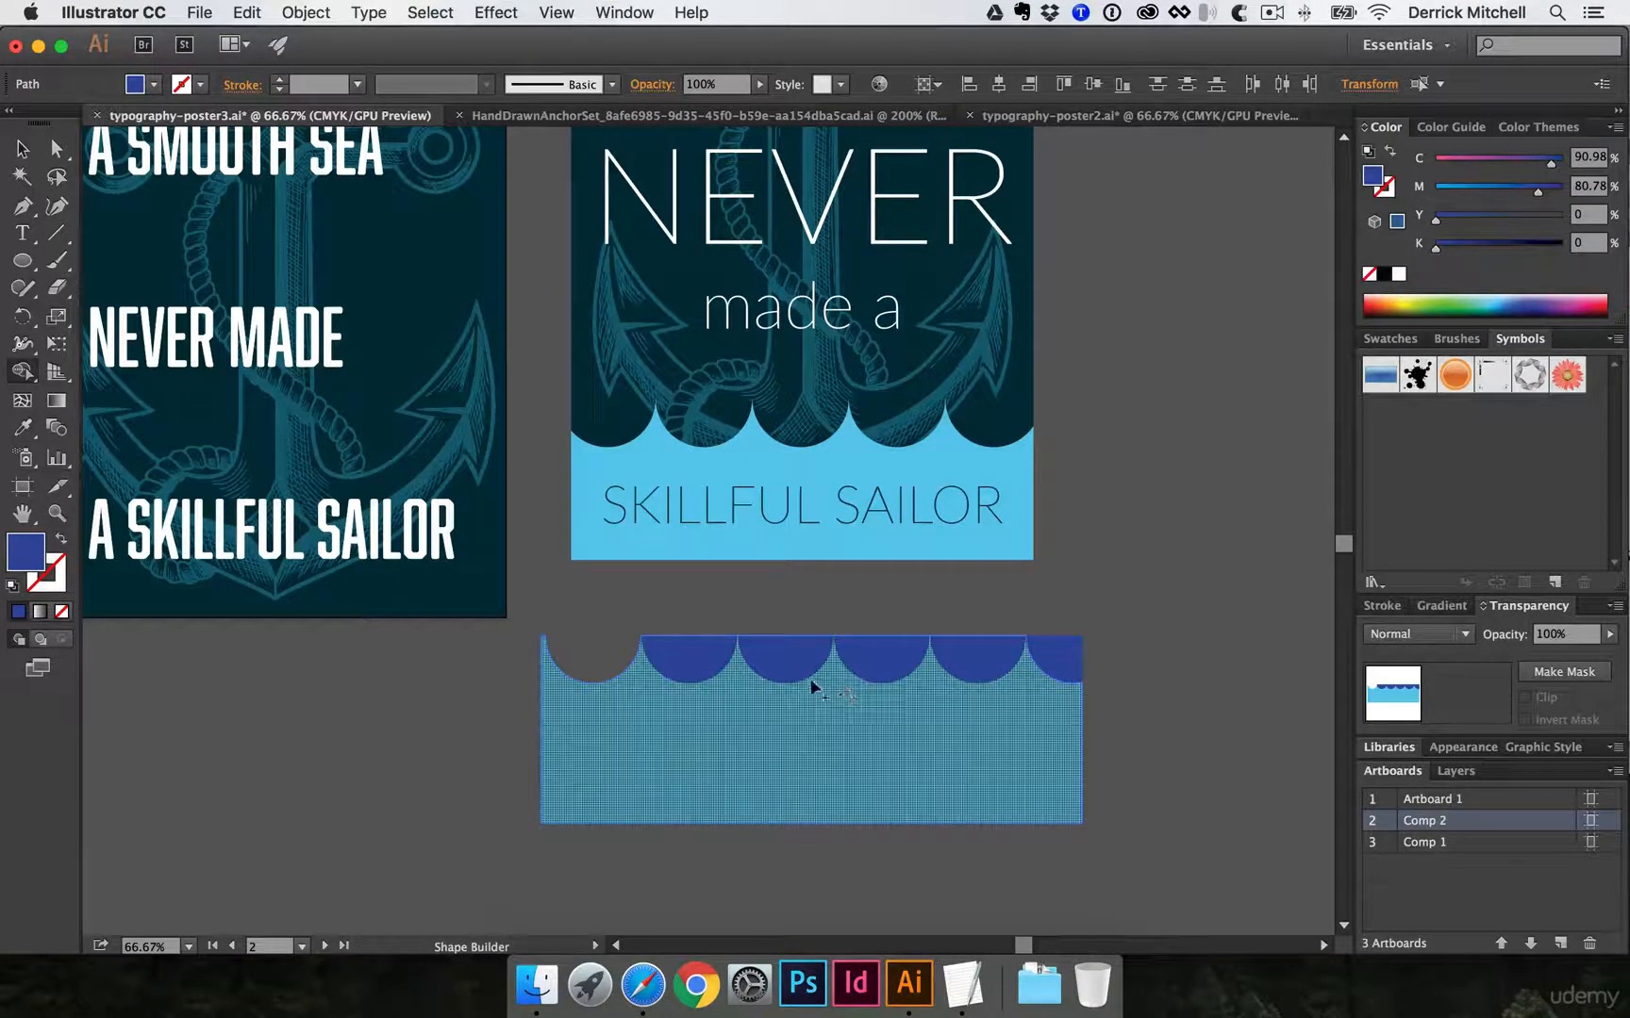
pyautogui.keyDown('alt'); pyautogui.click(692, 658); pyautogui.keyUp('alt')
pyautogui.keyDown('alt'); pyautogui.click(785, 658); pyautogui.keyUp('alt')
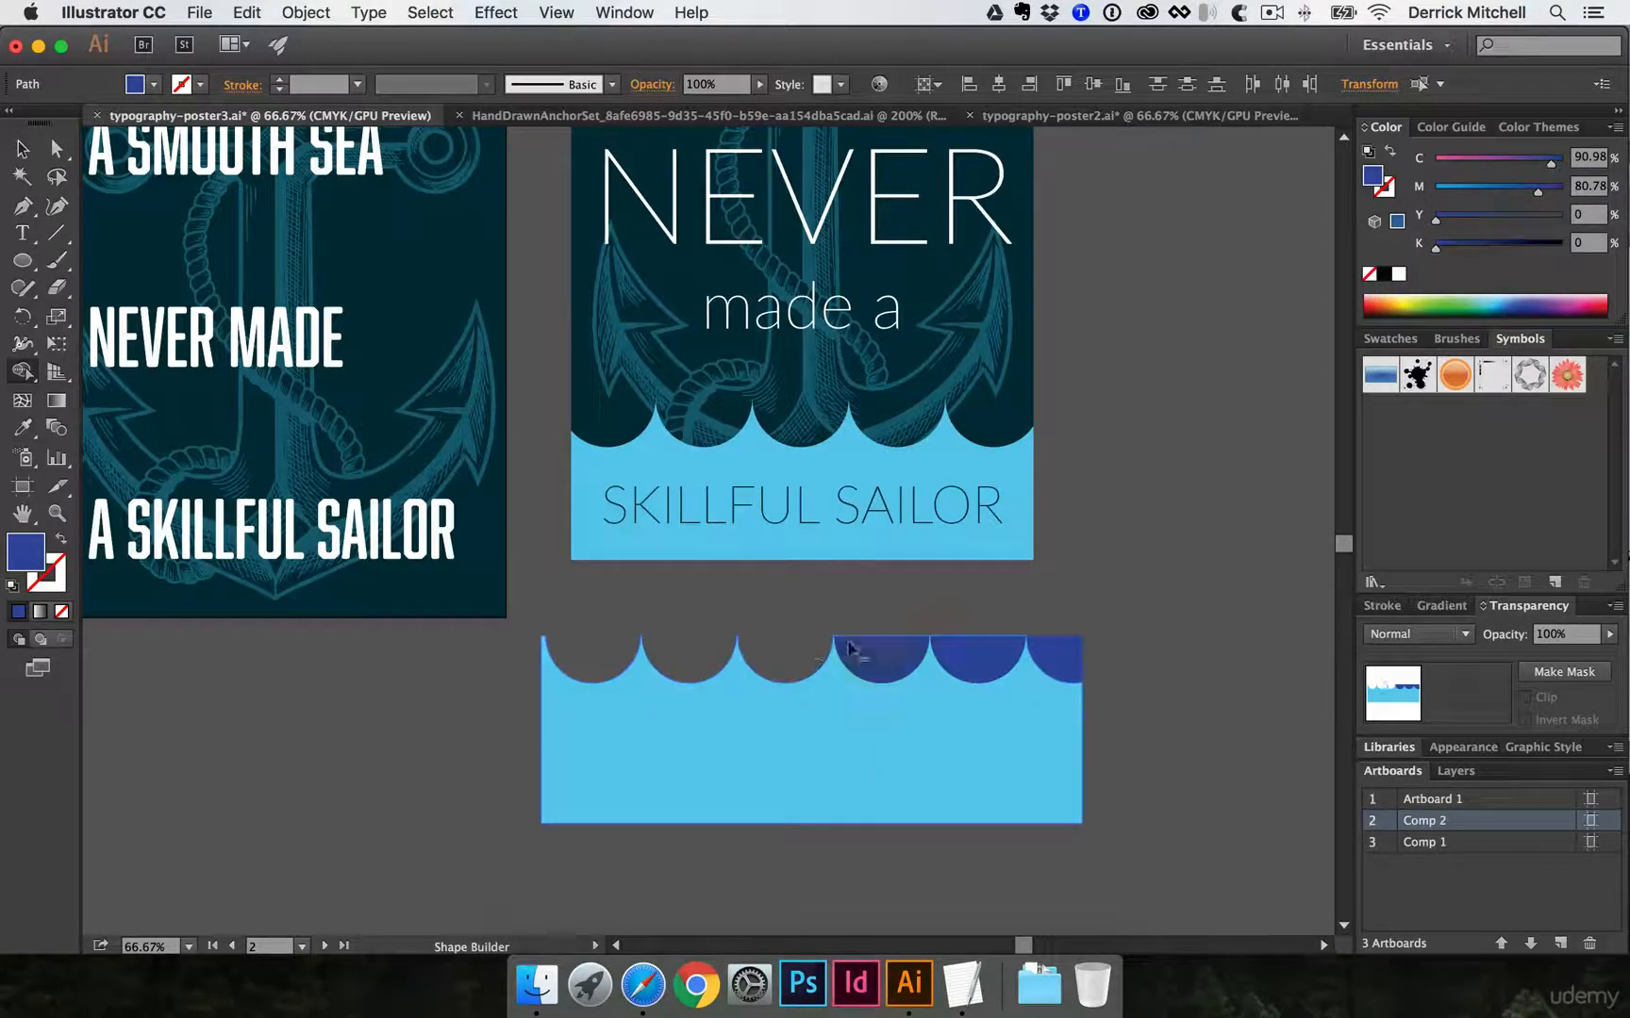
pyautogui.keyDown('alt'); pyautogui.click(883, 658); pyautogui.keyUp('alt')
pyautogui.keyDown('alt'); pyautogui.click(981, 651); pyautogui.keyUp('alt')
pyautogui.keyDown('alt'); pyautogui.click(1055, 650); pyautogui.keyUp('alt')
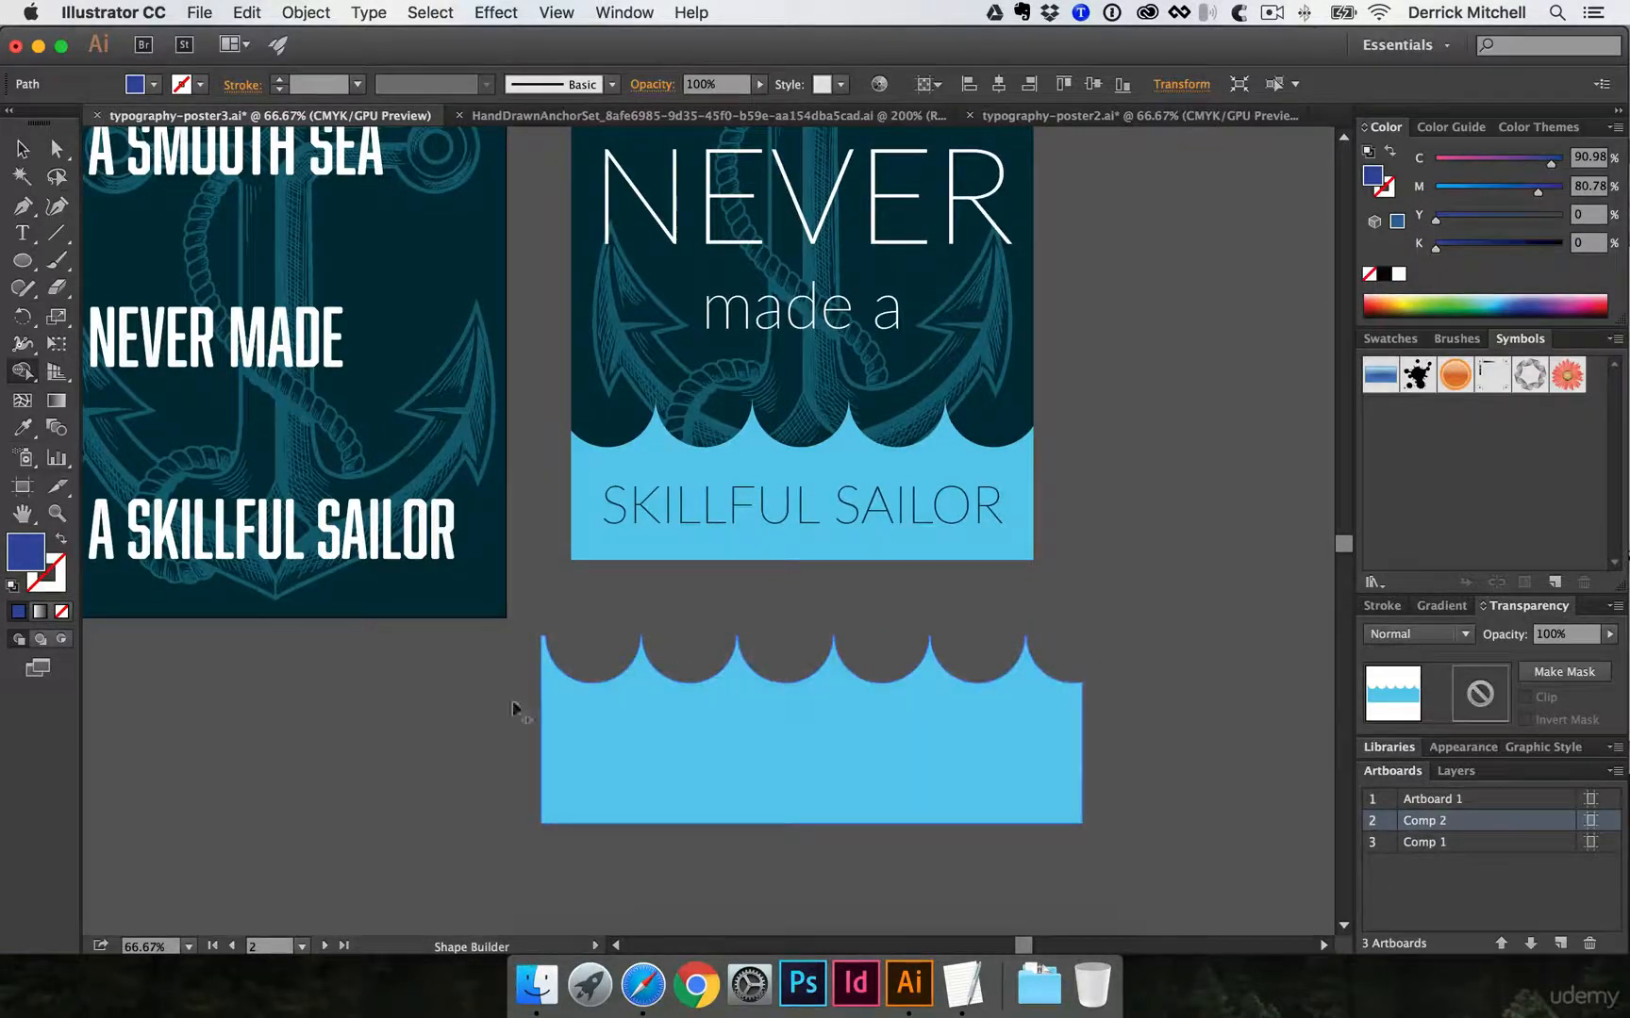
# - Move the light blue wave shape over the lower part of Comp 2, extending past the artboard's sides and lower edge
pyautogui.moveTo(513, 702); pyautogui.dragTo(1155, 787)
pyautogui.click(23, 148)
pyautogui.click(570, 719)
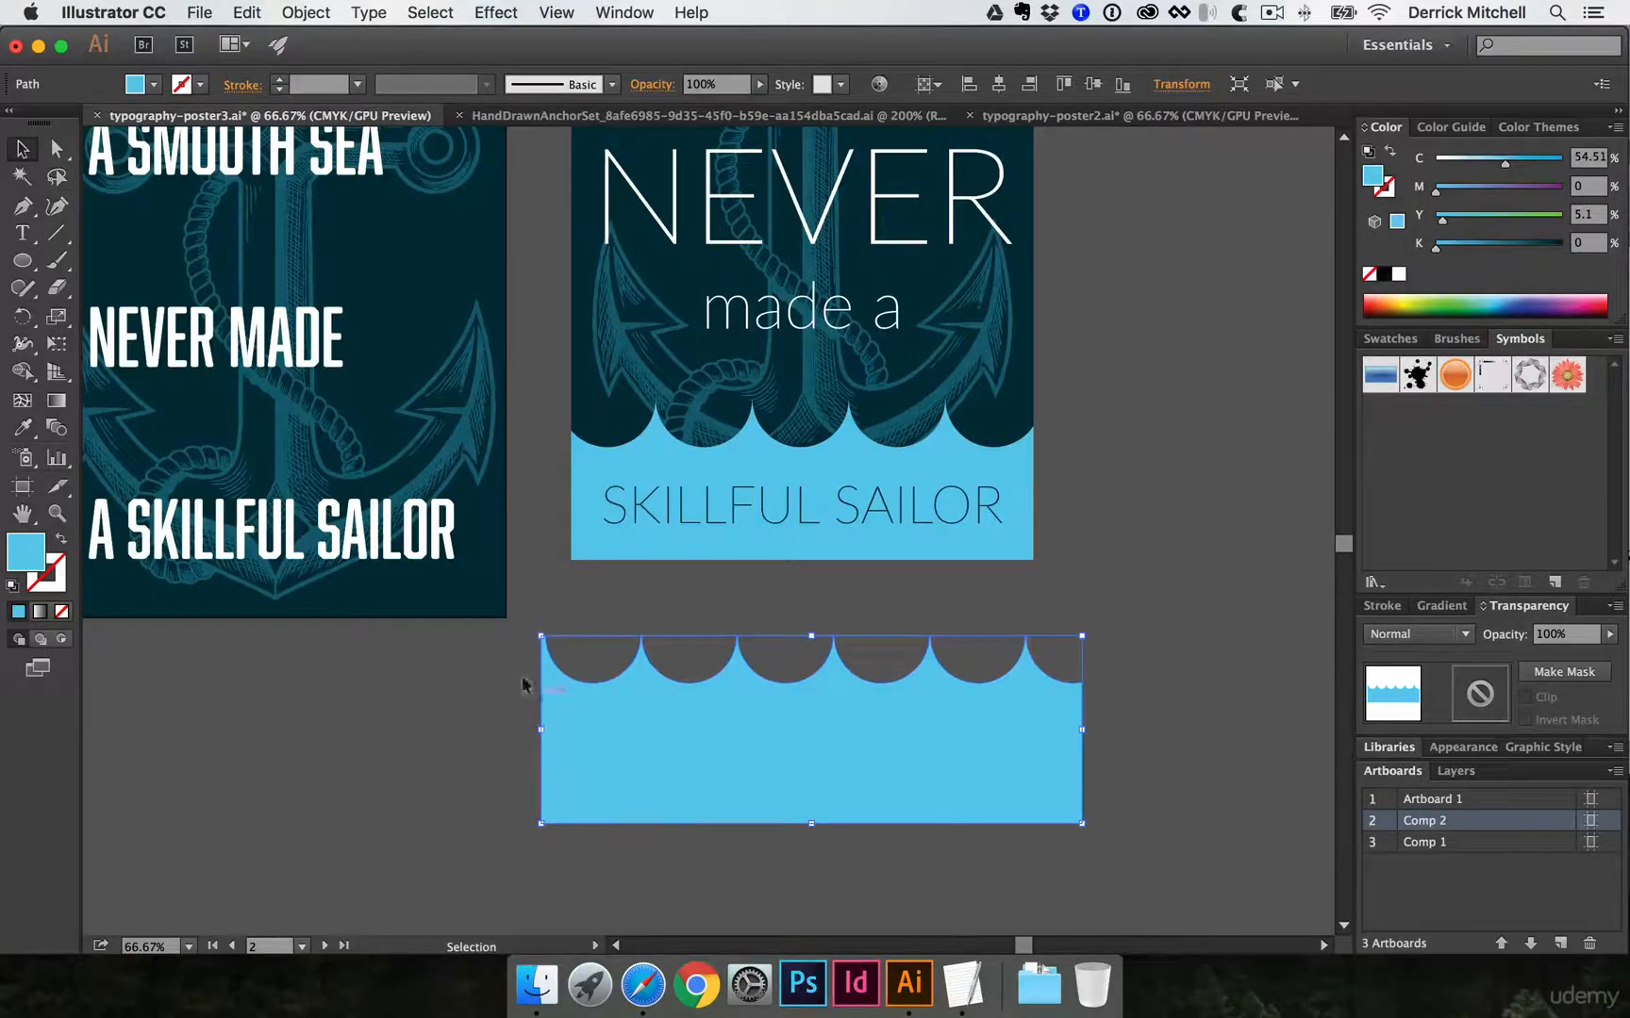
pyautogui.moveTo(523, 685); pyautogui.dragTo(739, 655)
pyautogui.moveTo(986, 706); pyautogui.dragTo(482, 526)
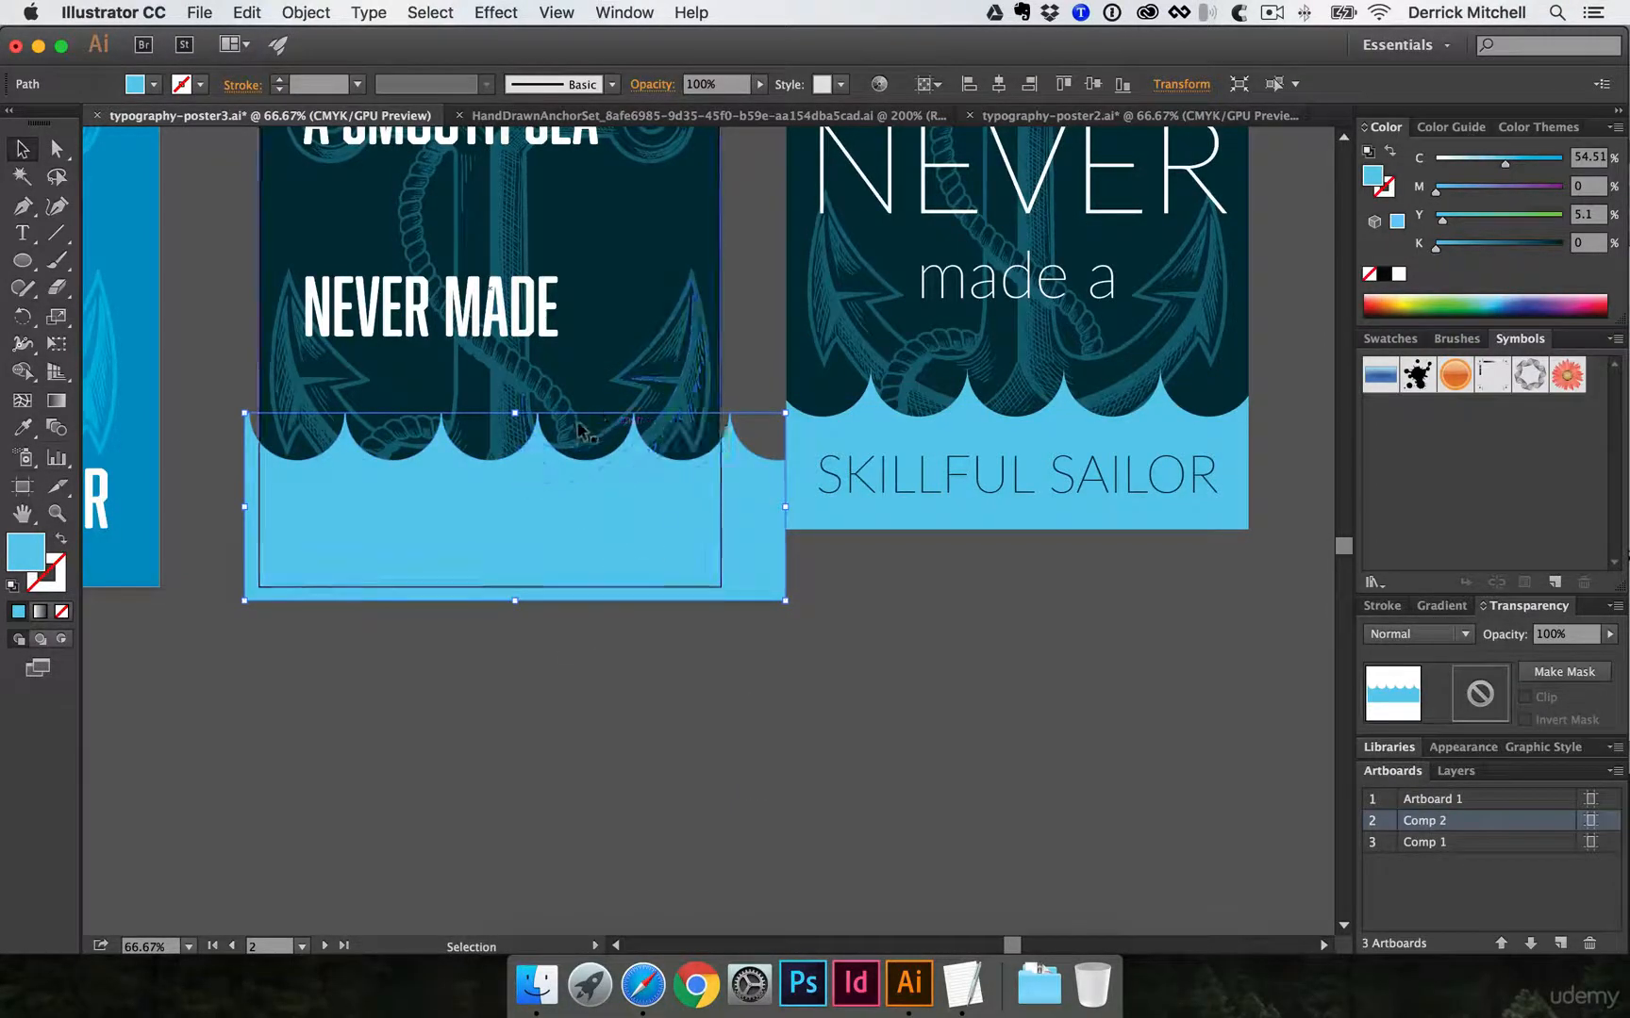
pyautogui.moveTo(739, 547); pyautogui.dragTo(741, 745)
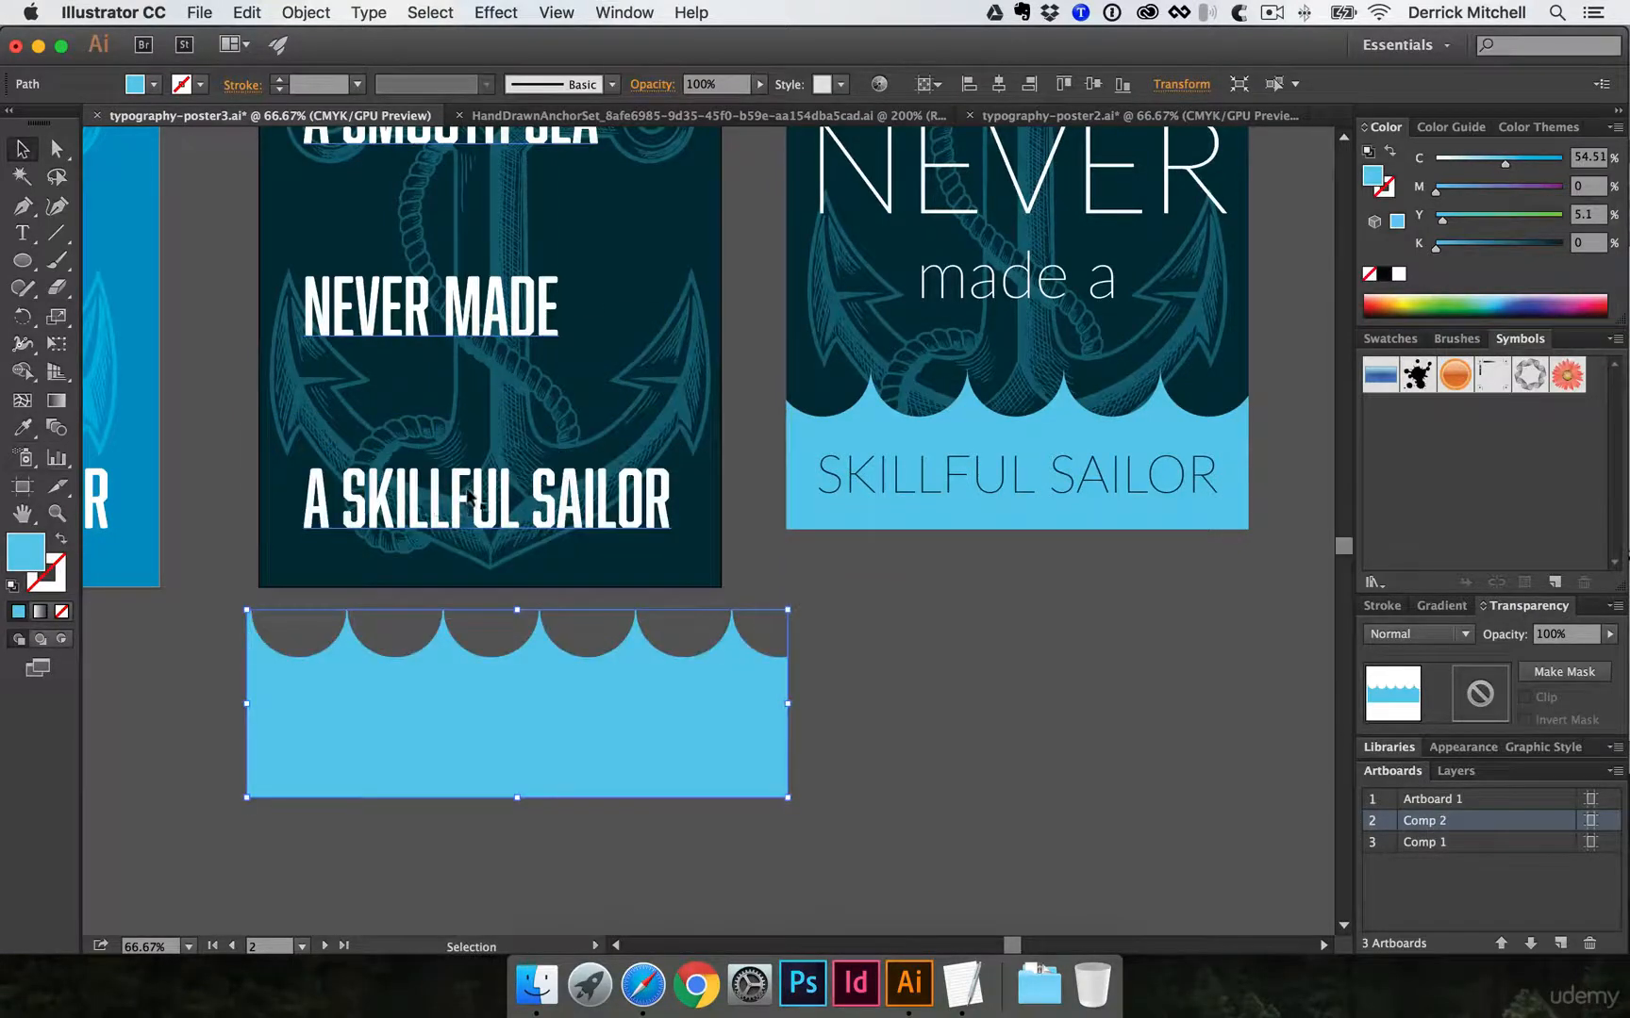
pyautogui.click(413, 510)
pyautogui.moveTo(657, 627); pyautogui.dragTo(674, 587)
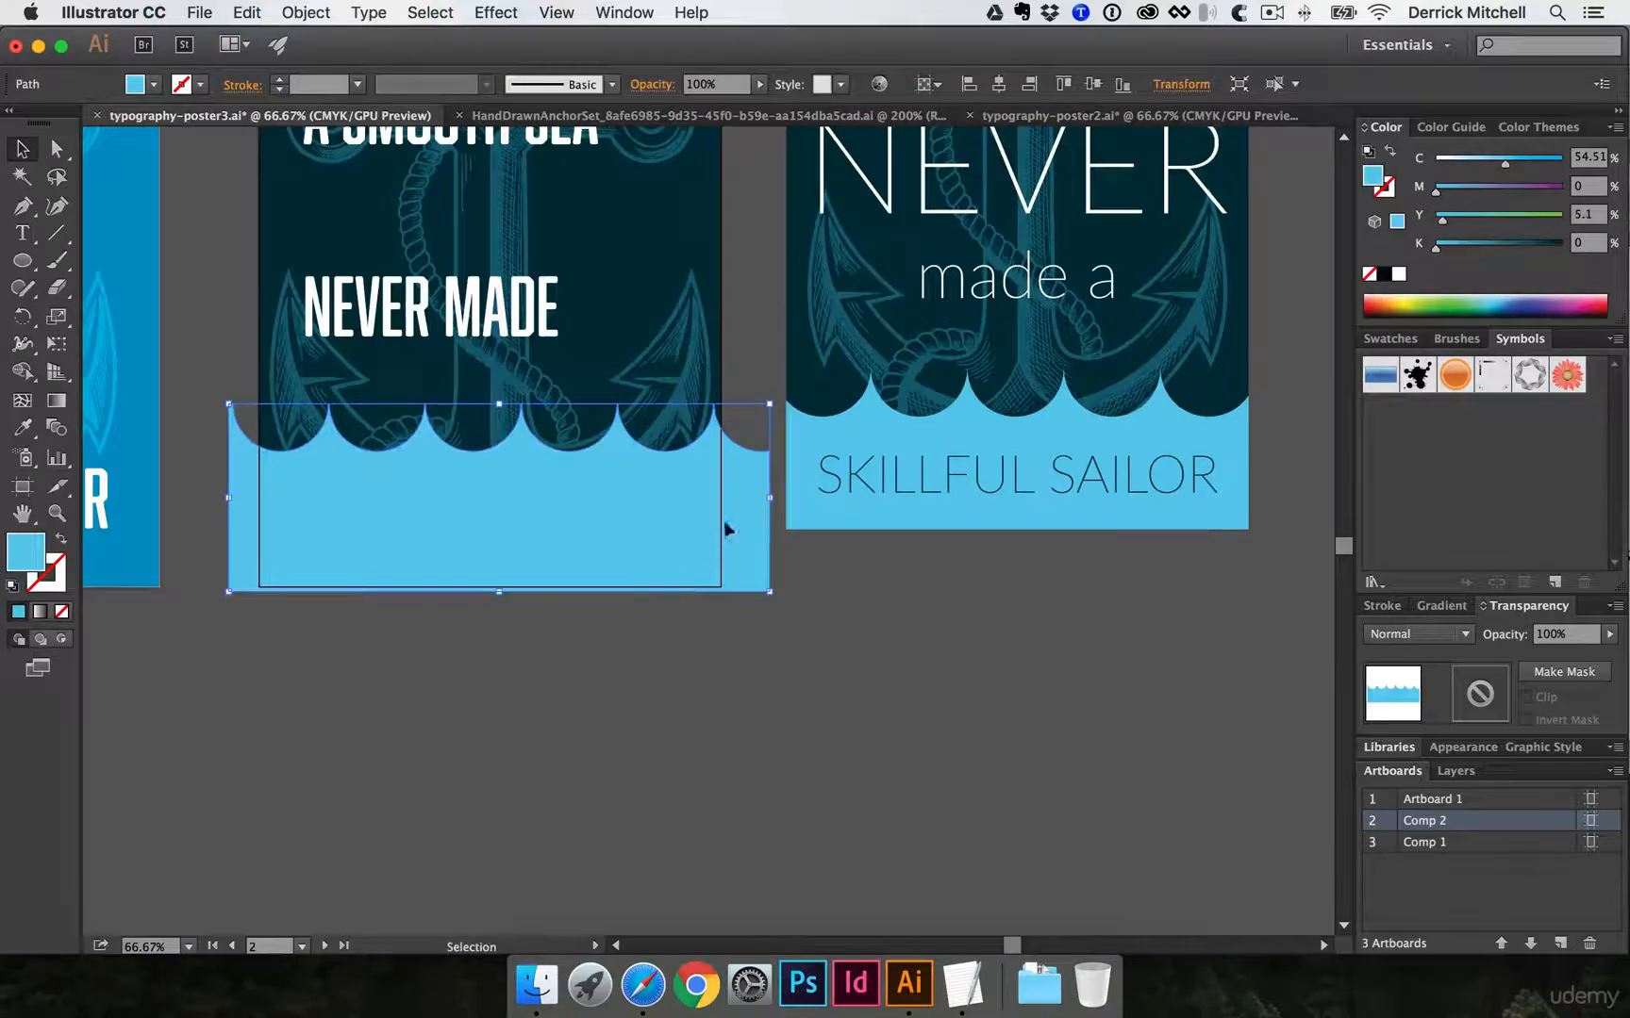
pyautogui.moveTo(726, 530); pyautogui.dragTo(727, 548)
pyautogui.press('space')
pyautogui.moveTo(780, 591); pyautogui.dragTo(898, 771)
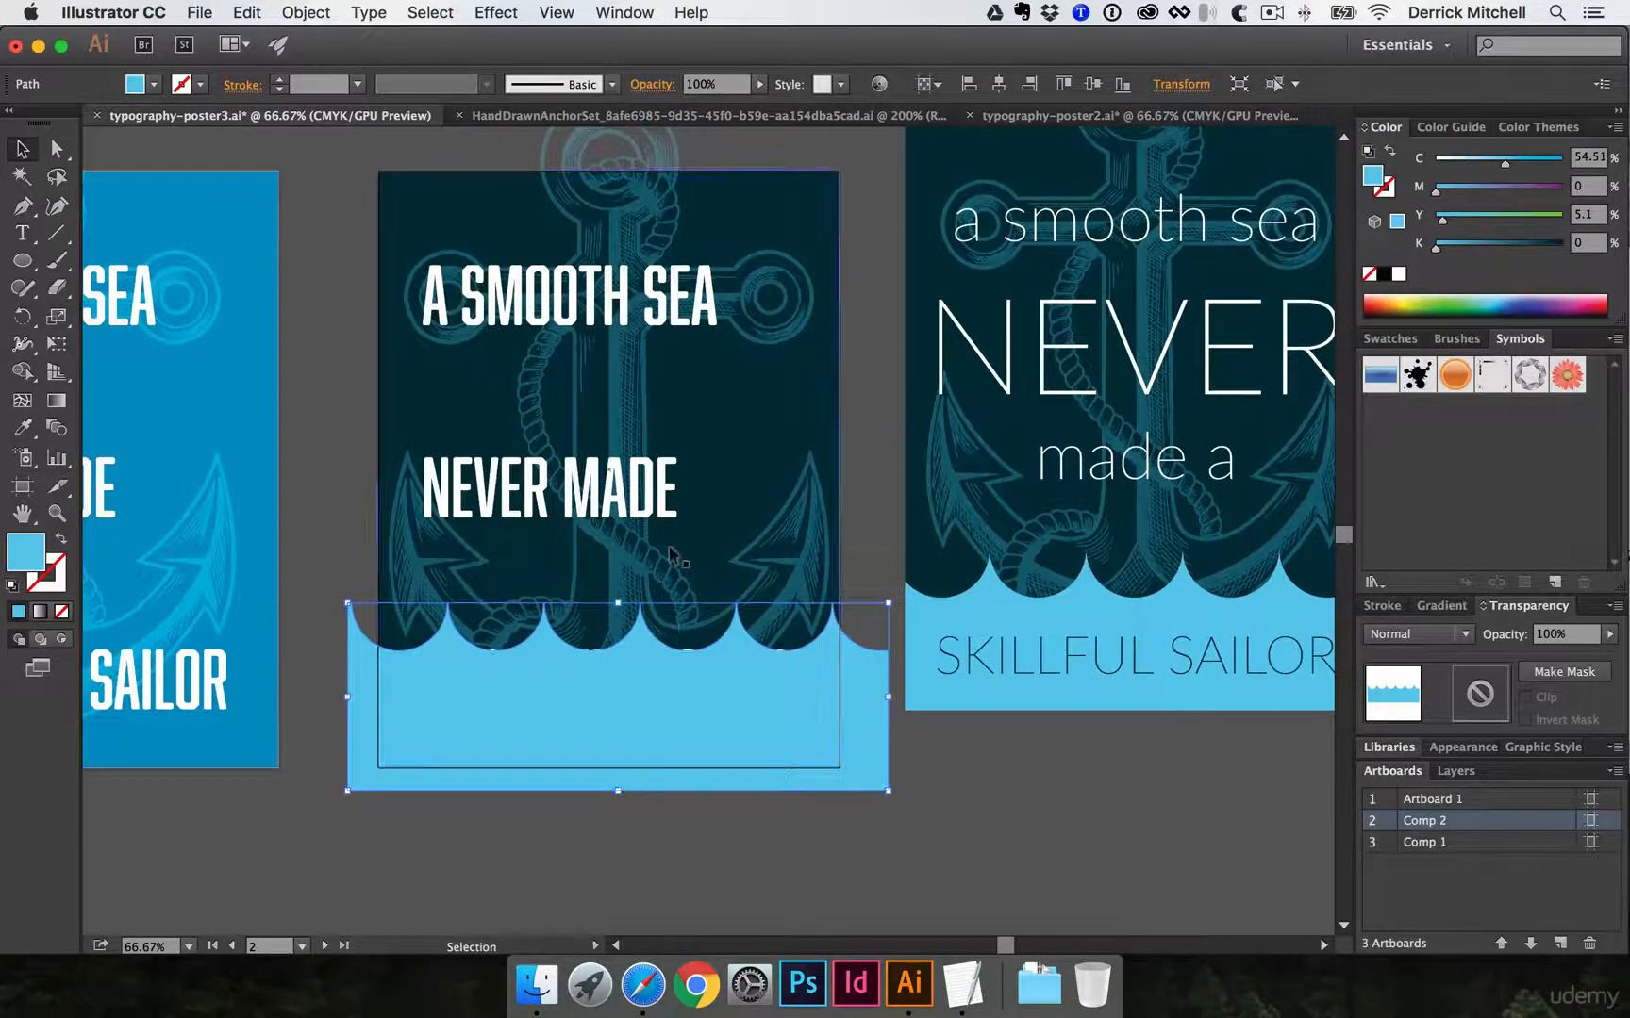
# - Inspect the font, weight and size of the "a smooth sea" line in the reference poster
pyautogui.press('space')
pyautogui.moveTo(806, 384); pyautogui.dragTo(680, 443)
pyautogui.click(872, 314)
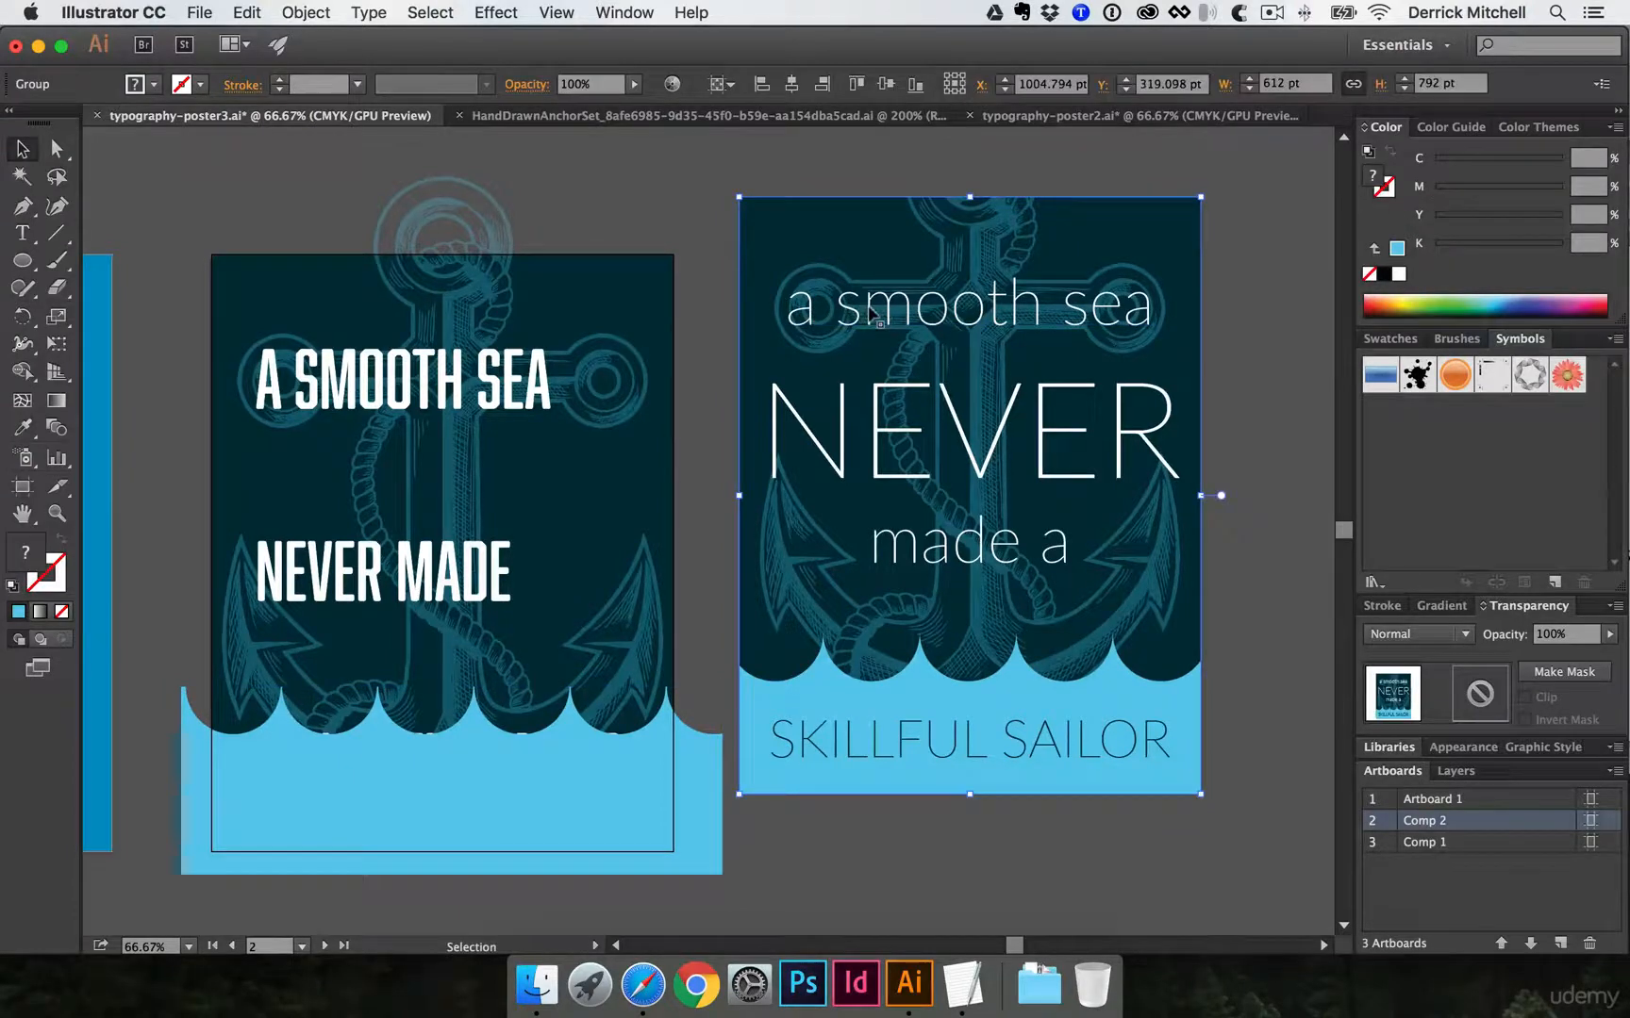
pyautogui.press('a')
pyautogui.click(871, 315)
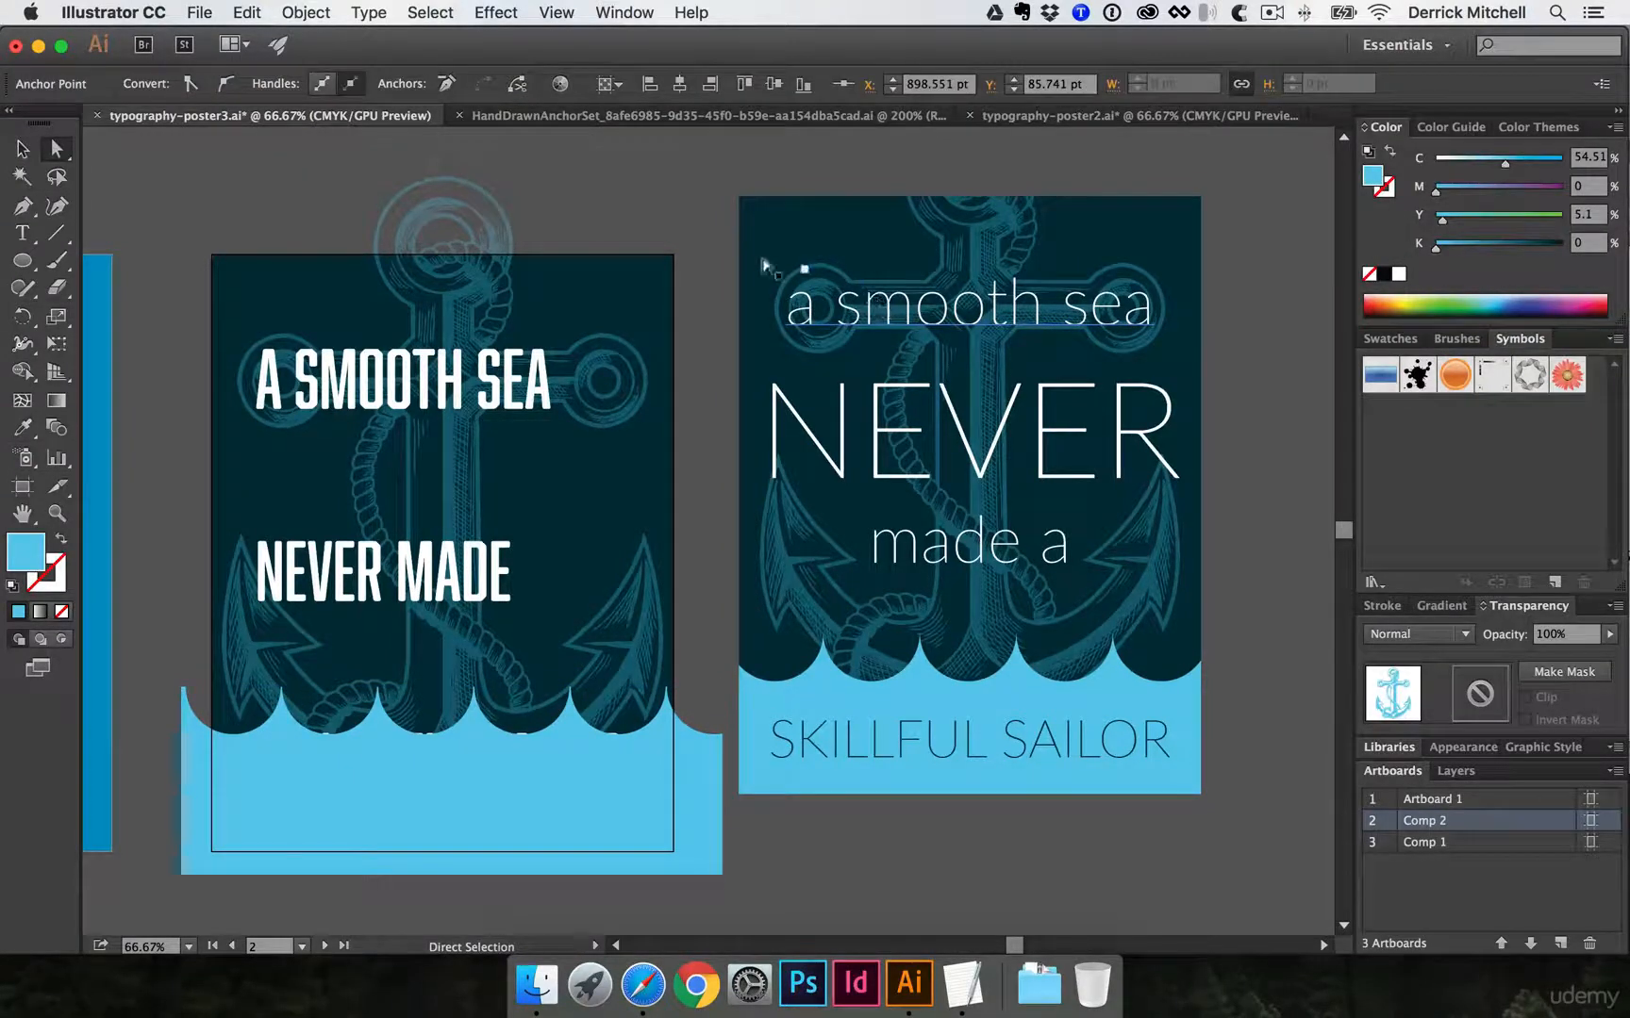
pyautogui.press('super+shift+a')
pyautogui.press('t')
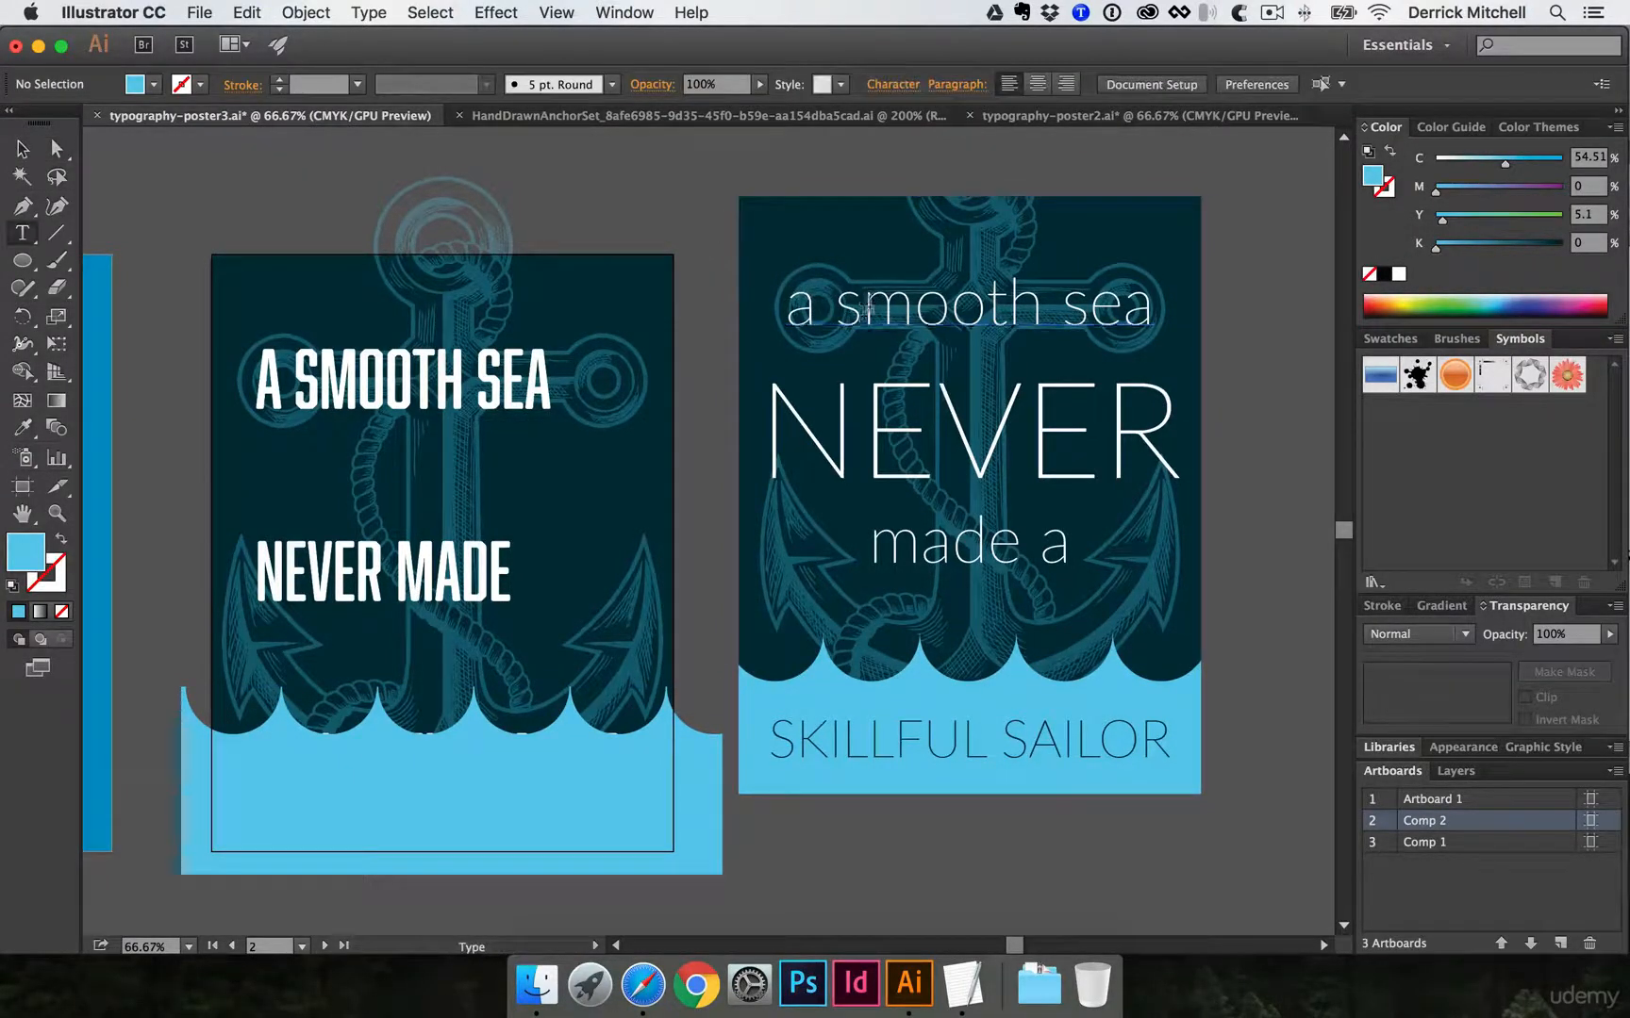
pyautogui.click(868, 307)
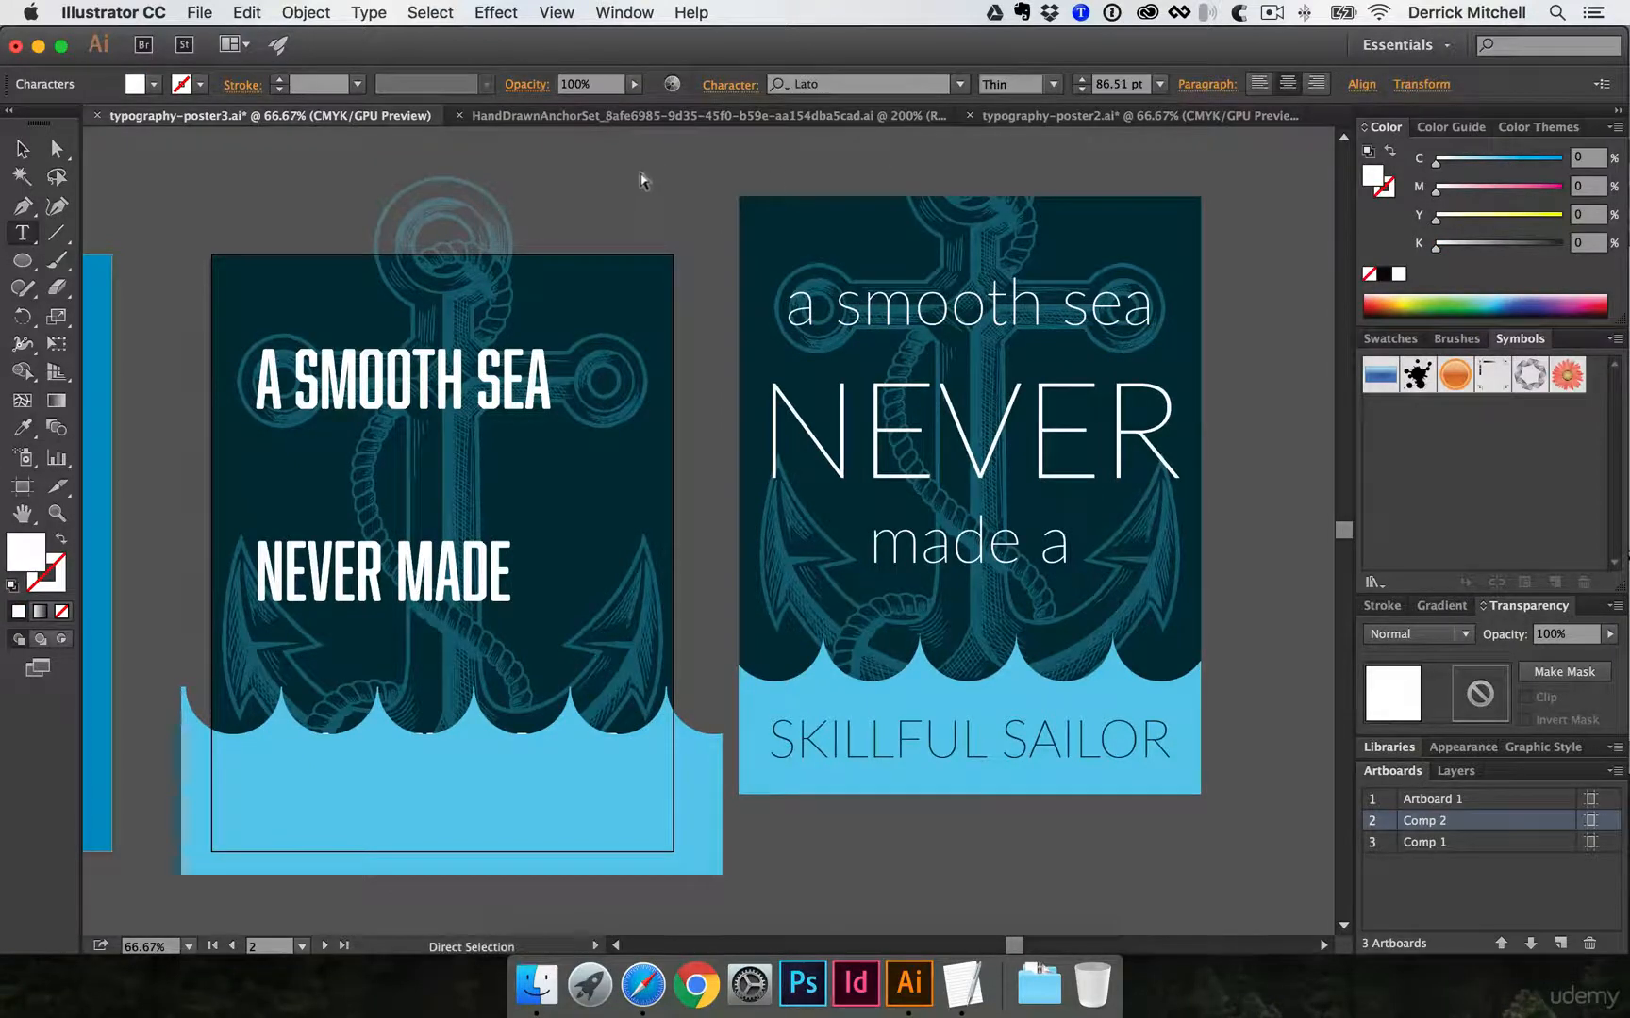
# - Switch to Safari and locate the Lato TTF download on latofonts.com
pyautogui.click(642, 984)
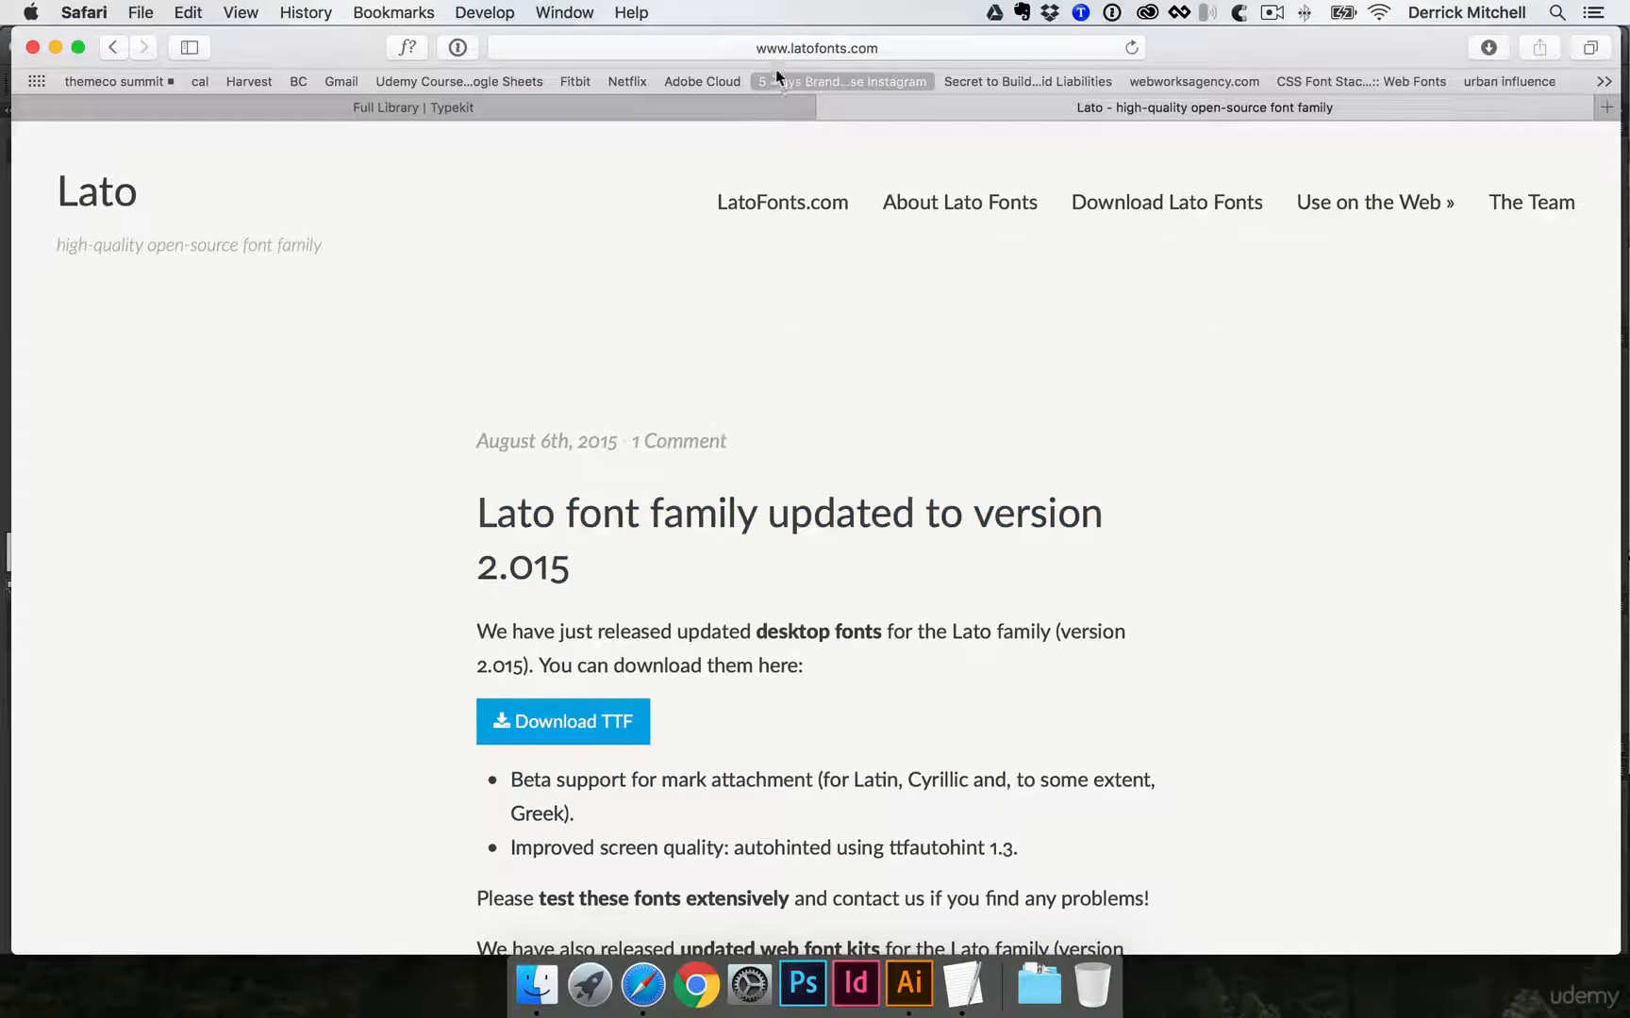
pyautogui.scroll(-3, 715, 481)
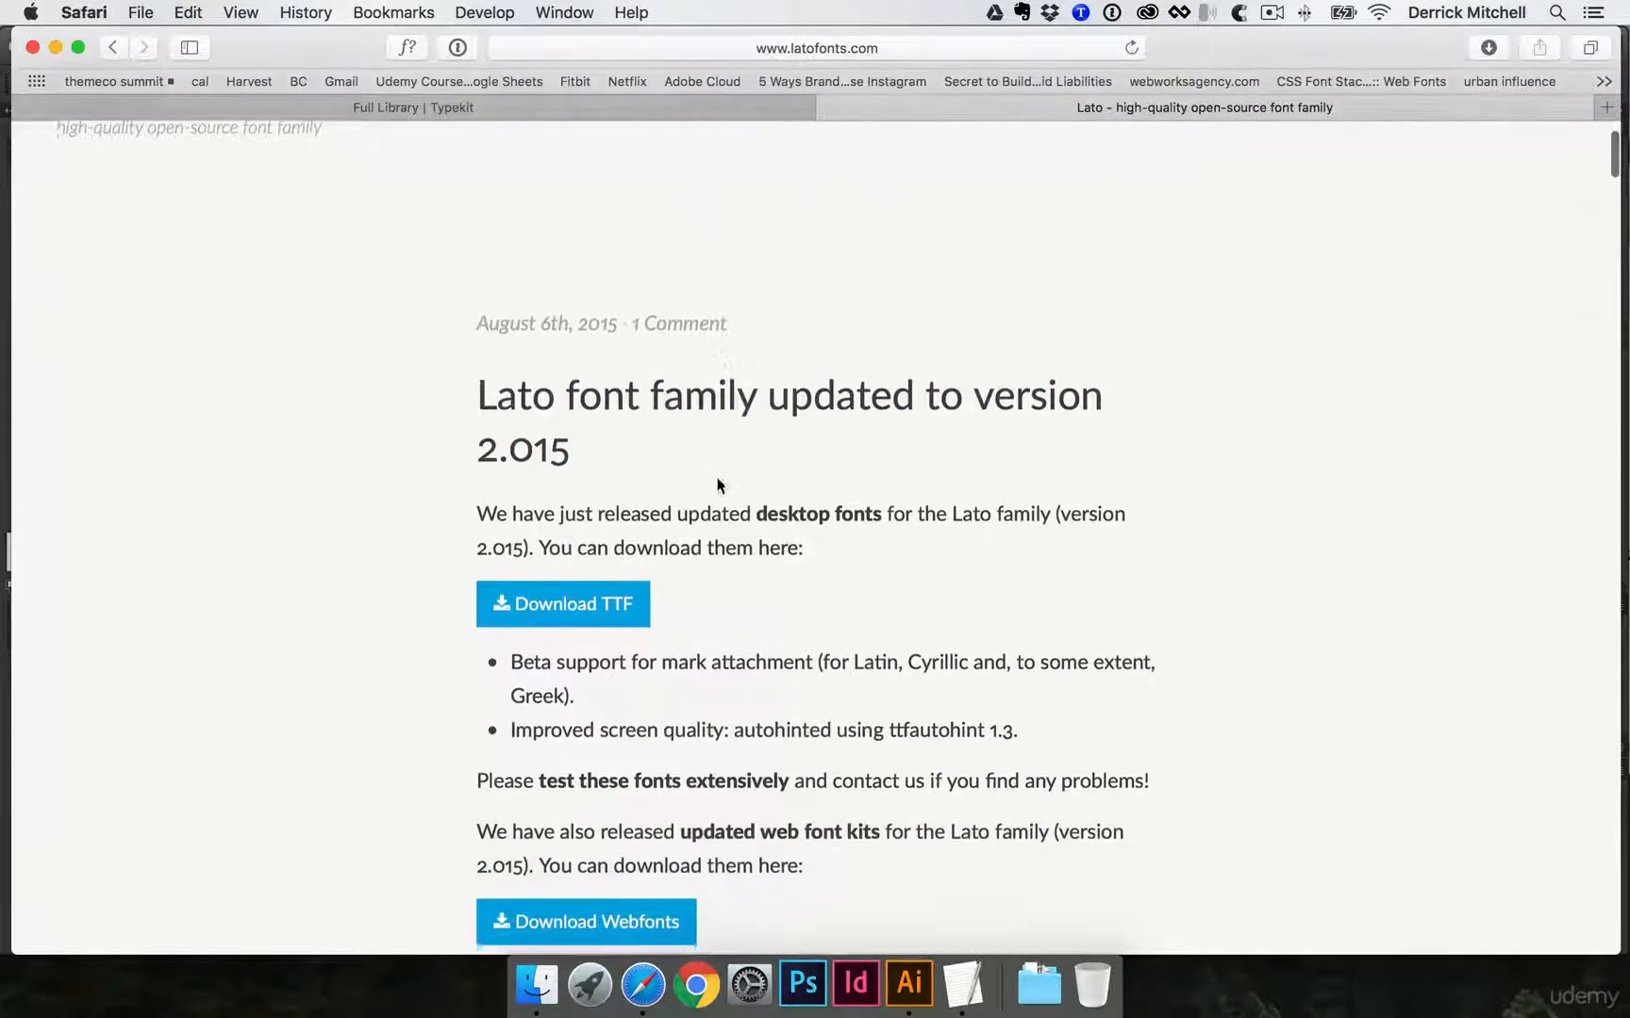
pyautogui.click(585, 607)
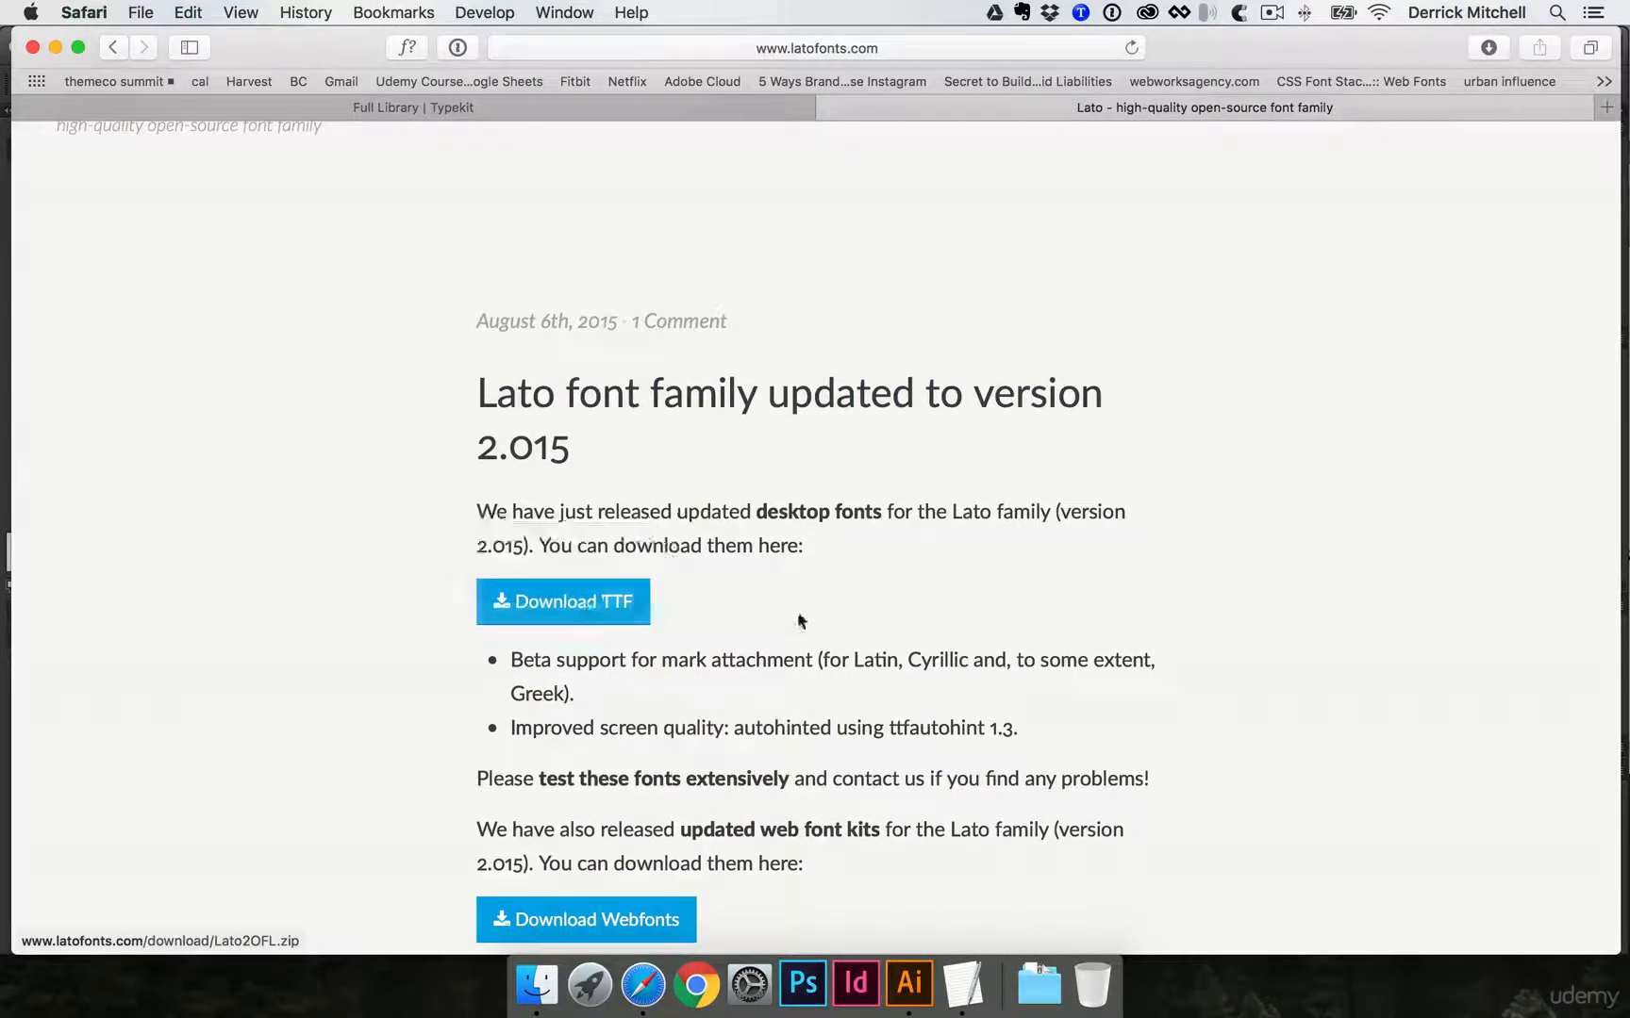
# - Open the downloaded Lato2OFL folder and start installing all its Lato TTF files in Font Book
pyautogui.click(1038, 986)
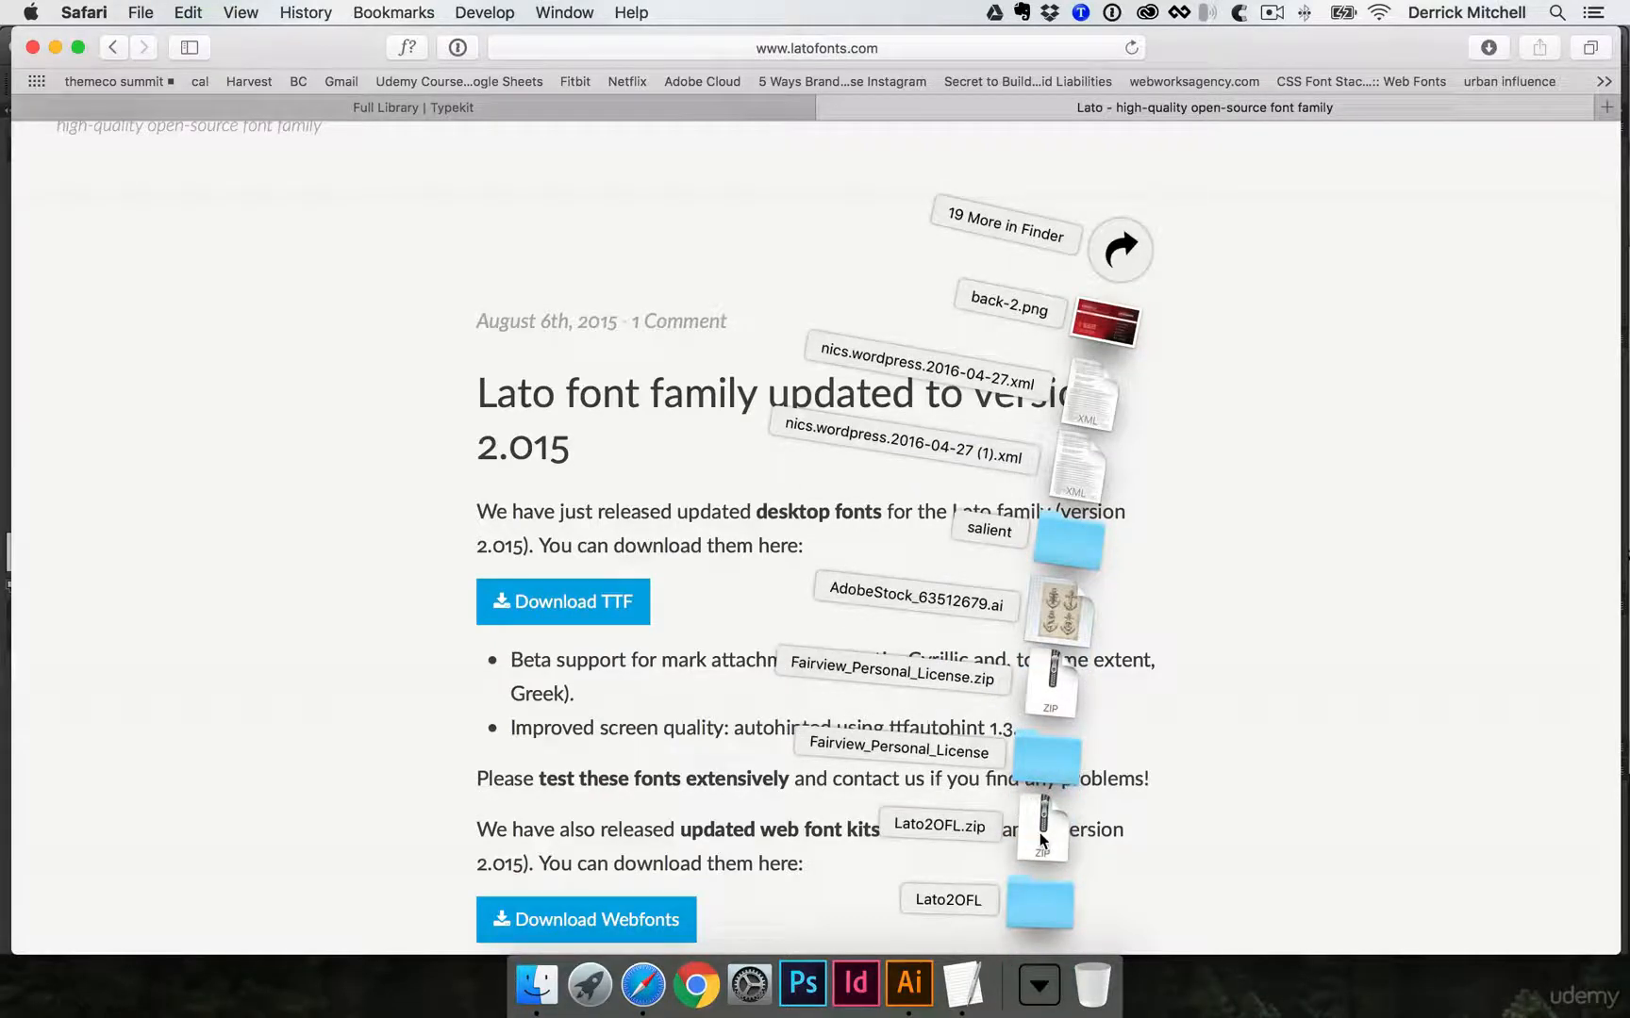
pyautogui.click(1042, 896)
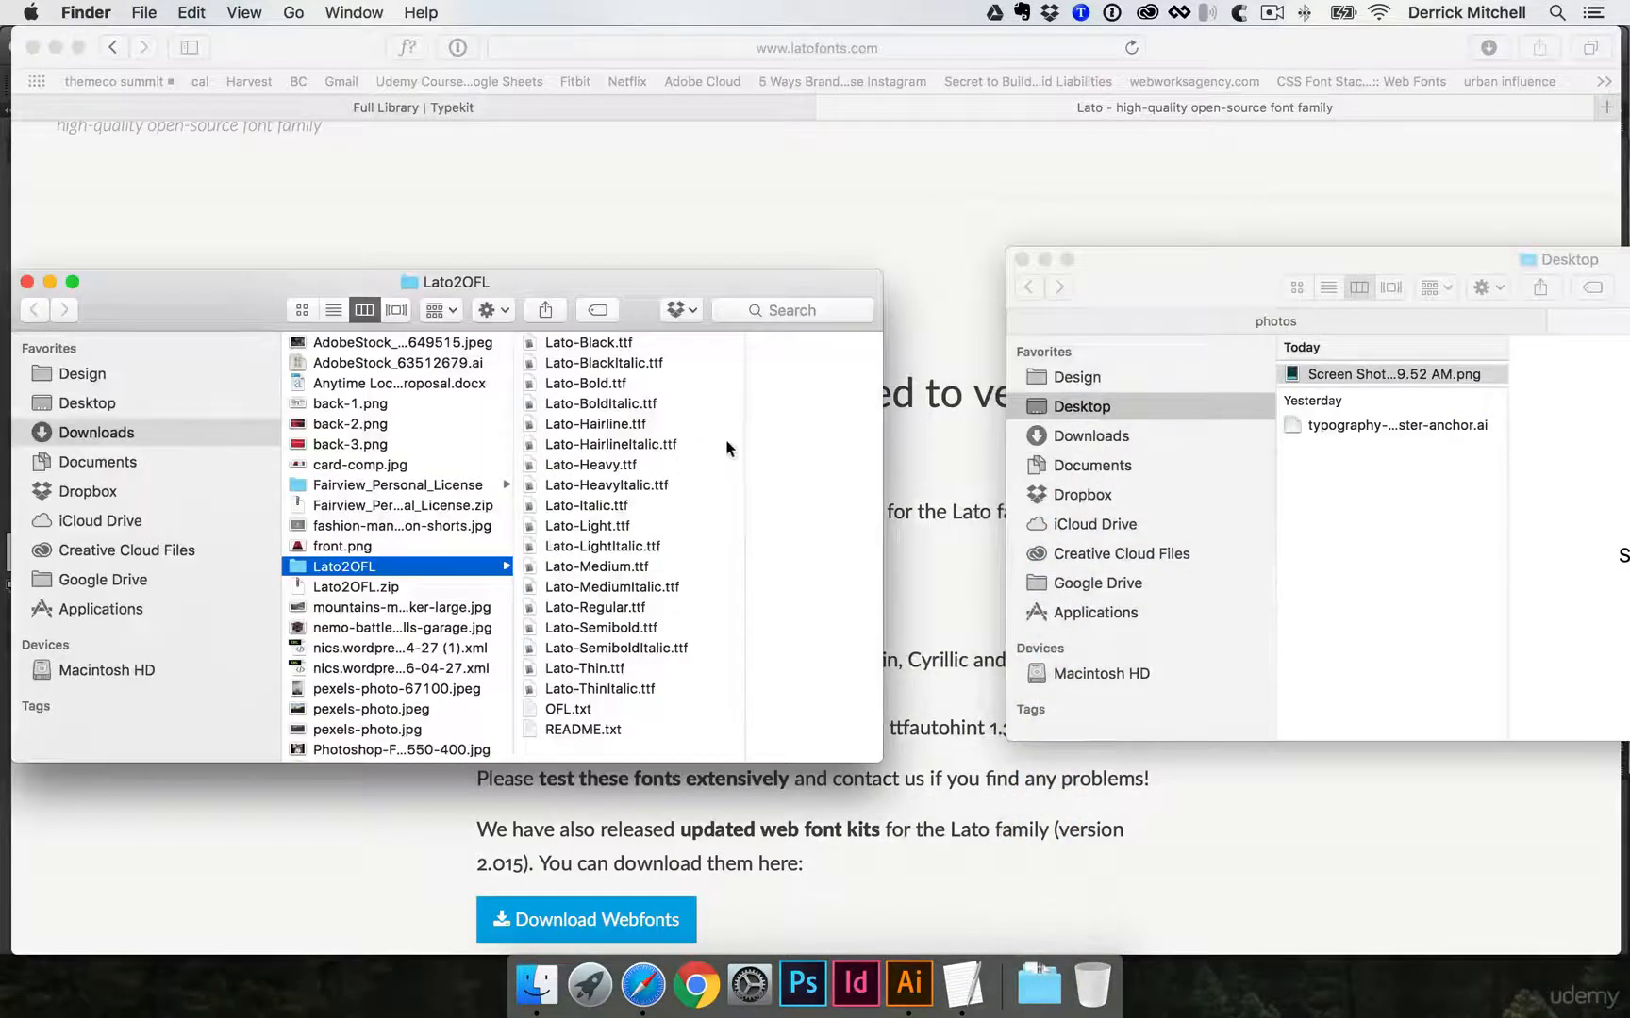
pyautogui.click(610, 351)
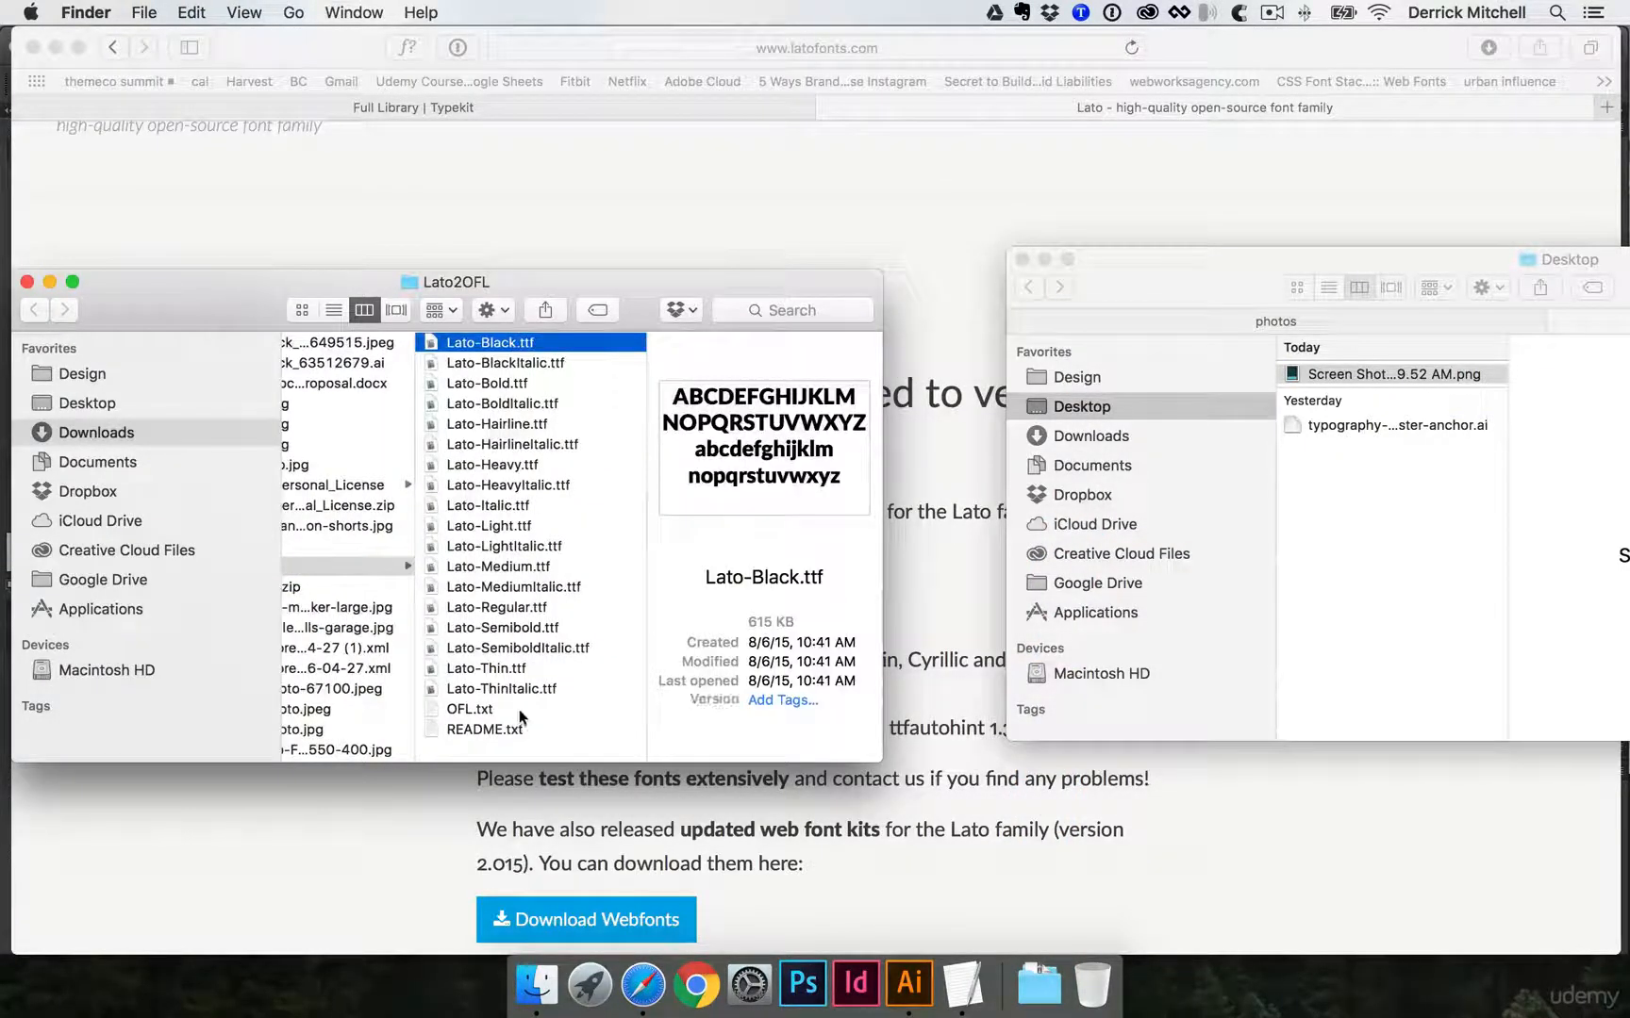
pyautogui.keyDown('shift'); pyautogui.click(540, 687); pyautogui.keyUp('shift')
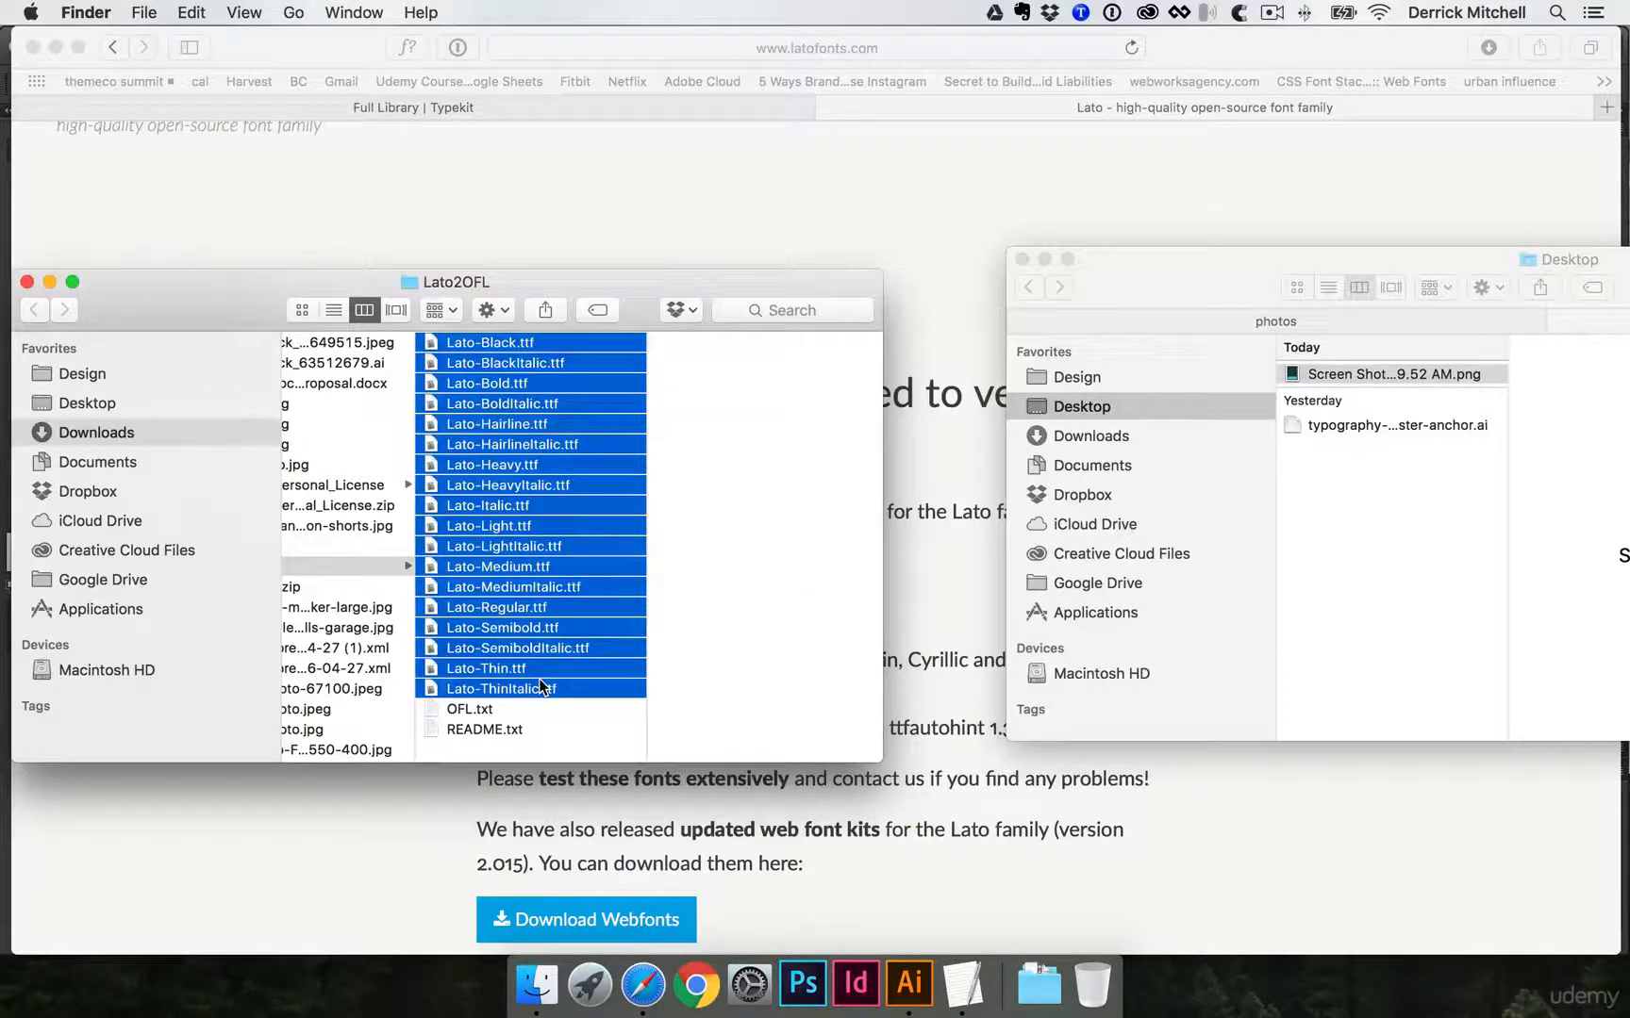
pyautogui.doubleClick(541, 686)
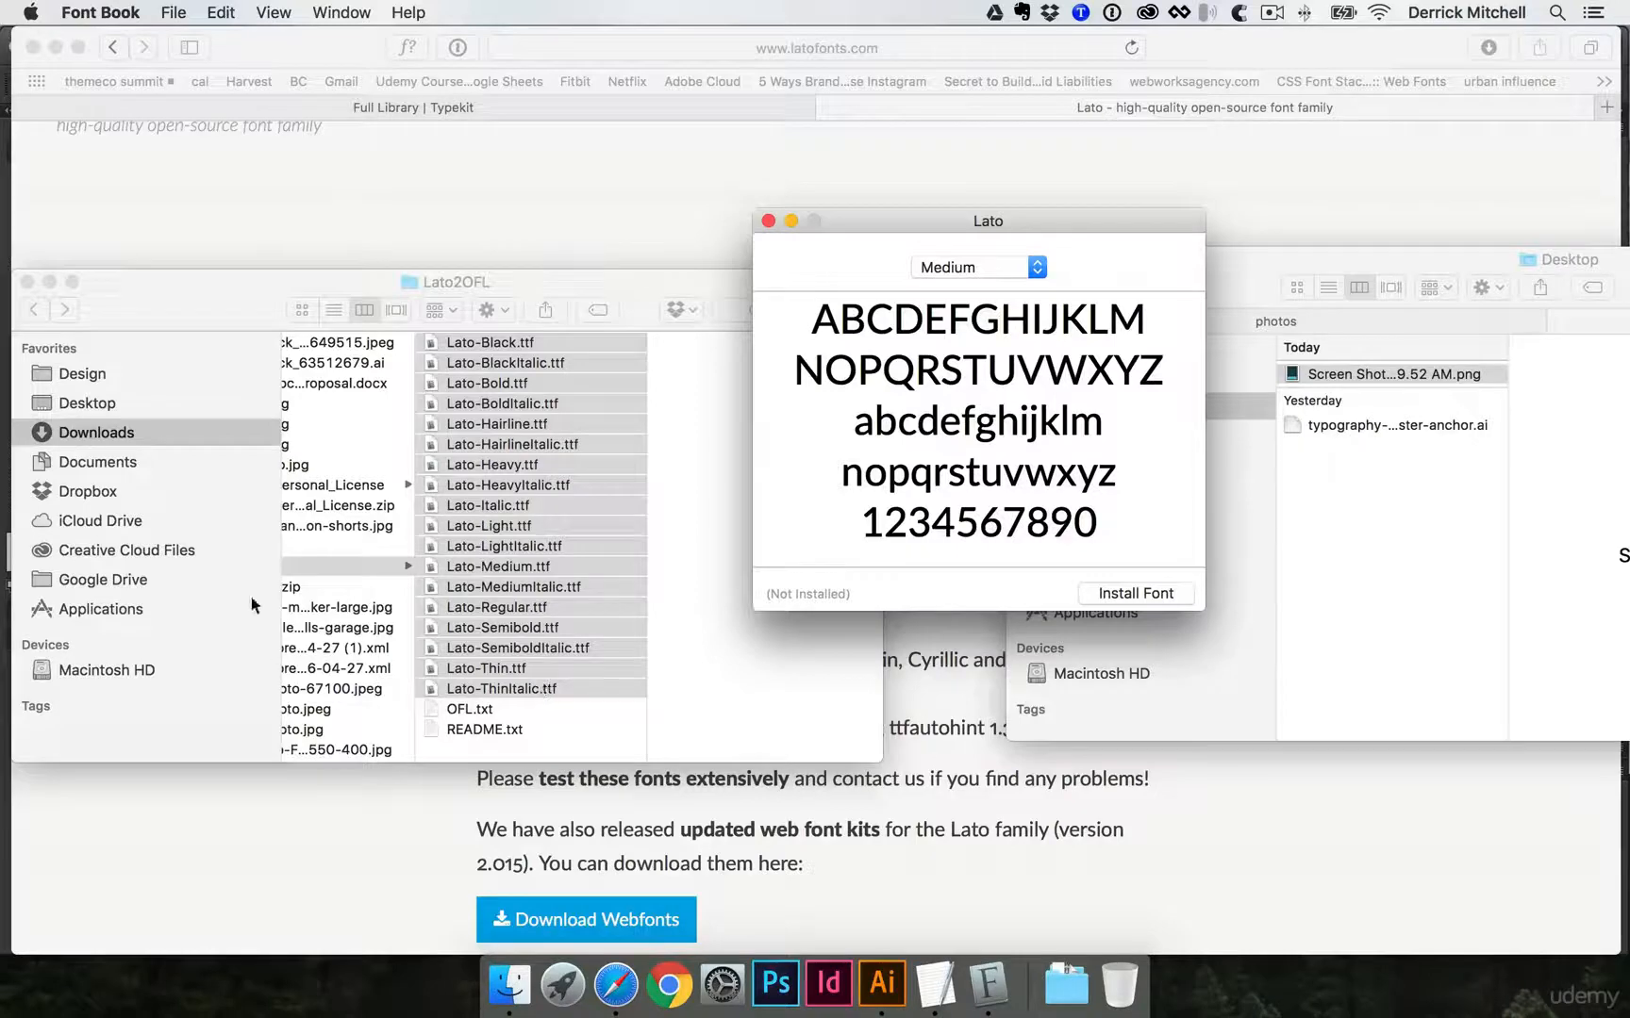
pyautogui.click(1160, 596)
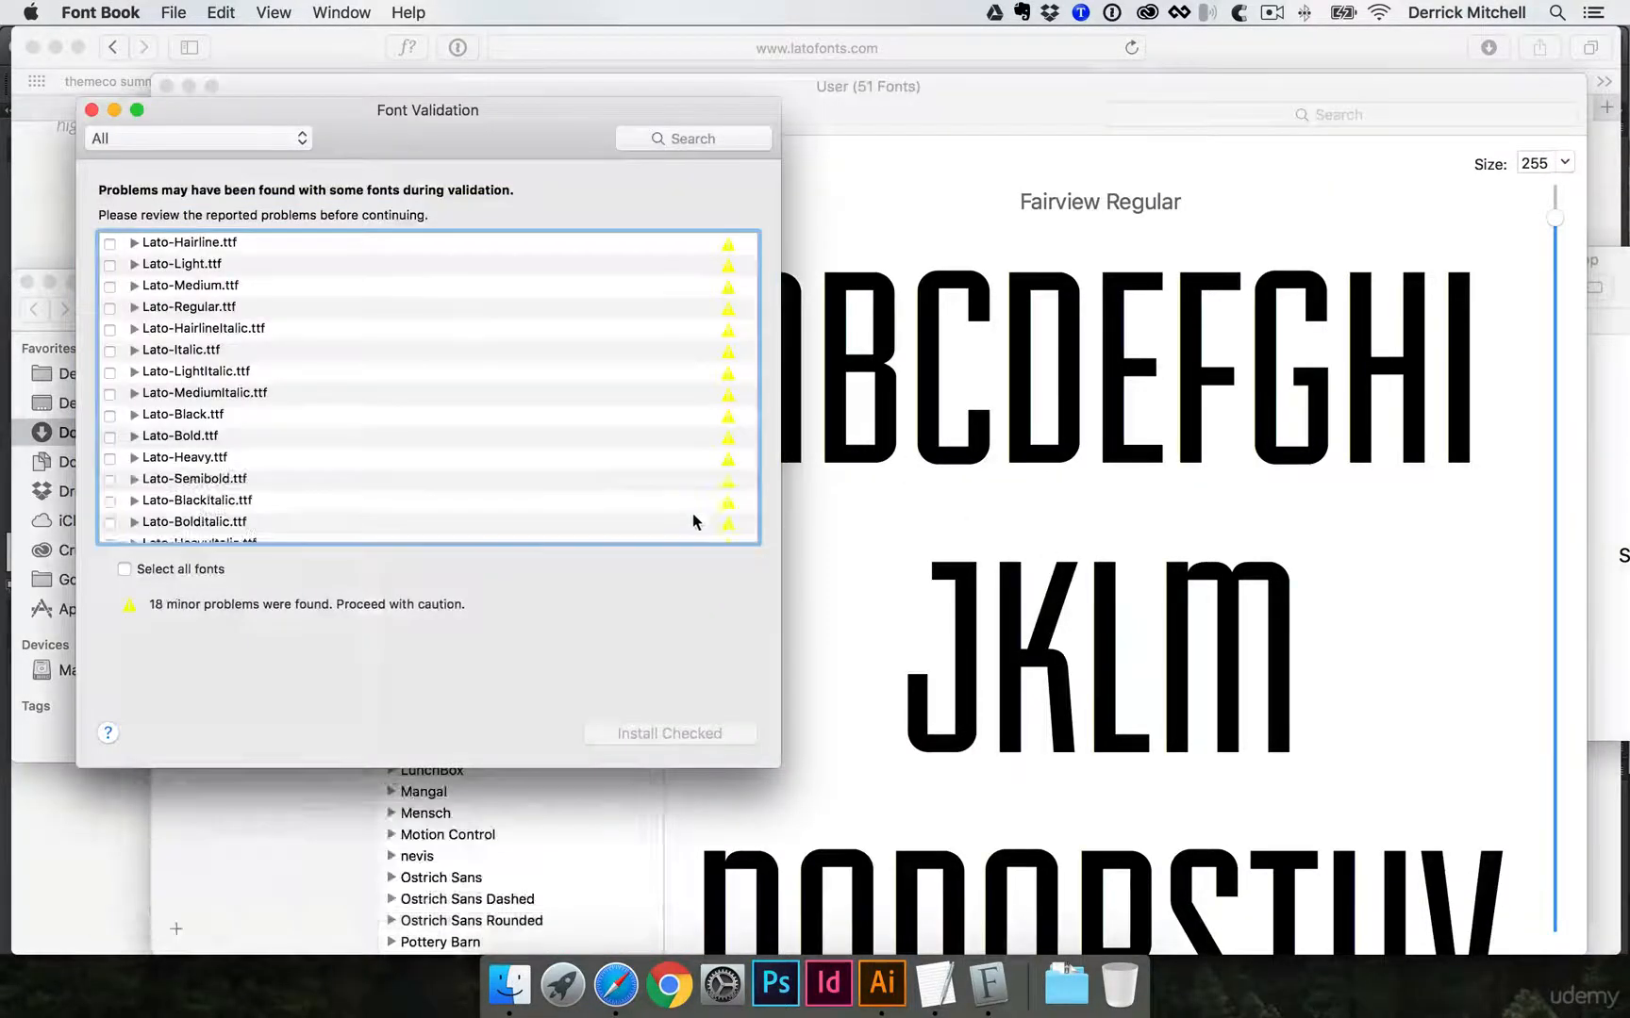
# - Examine the Lato-Hairline.ttf validation details and close the validation report without installing the fonts
pyautogui.click(134, 244)
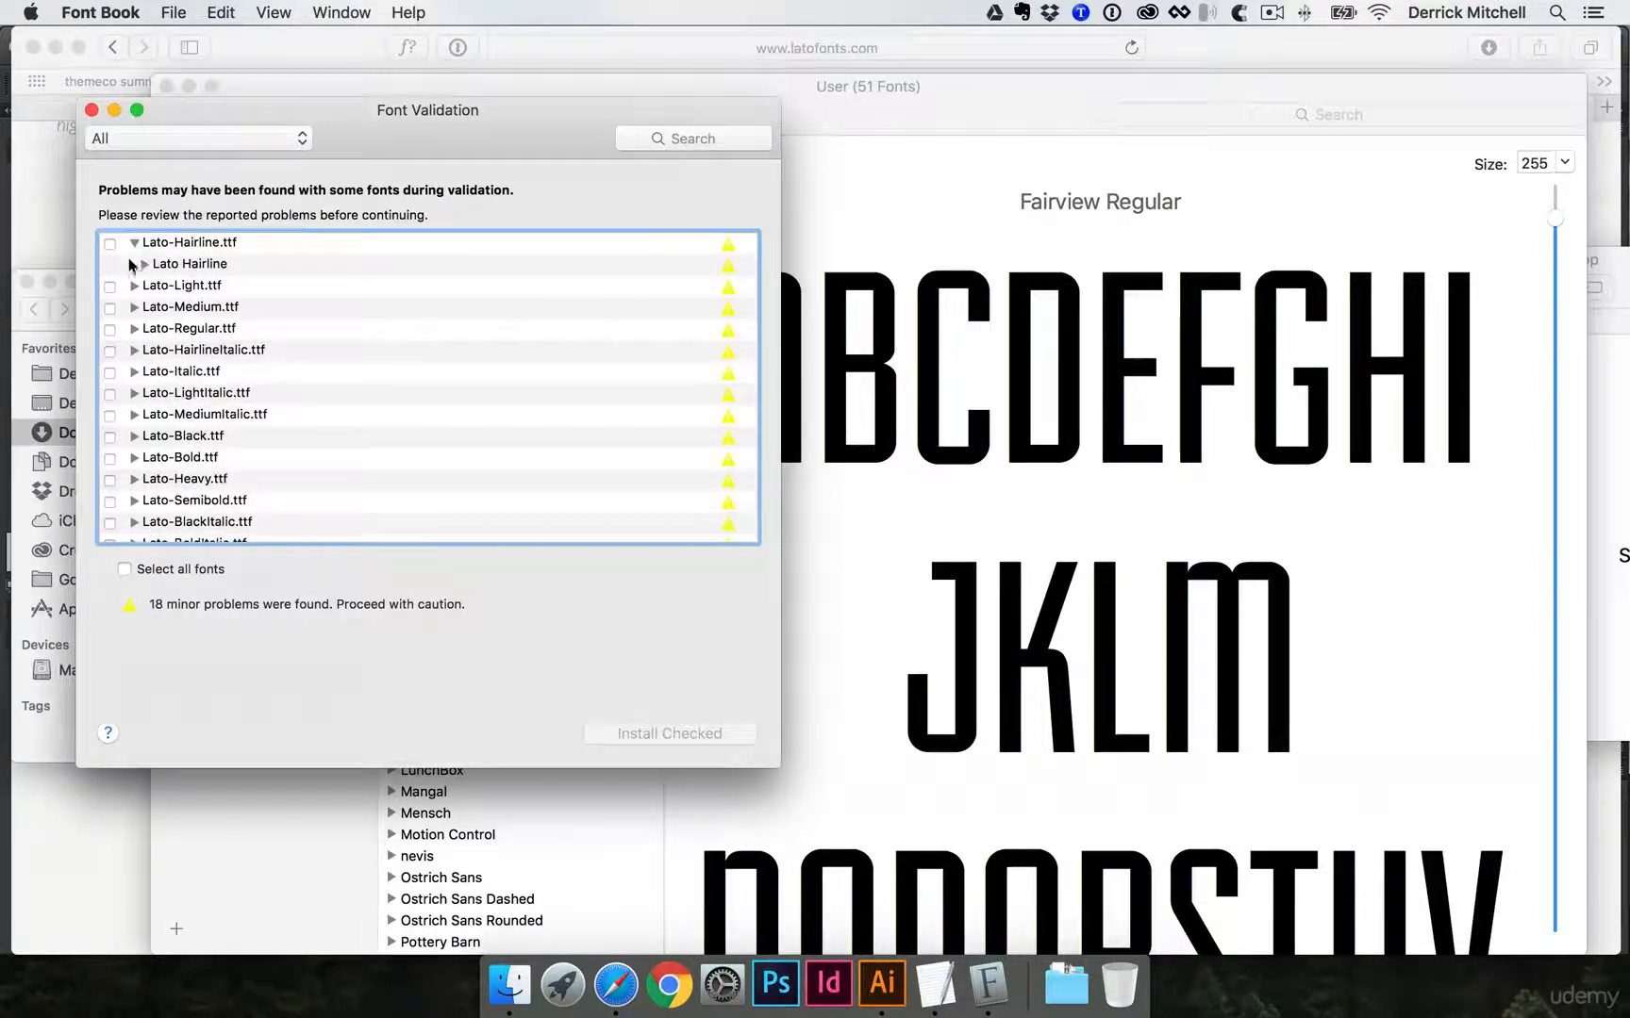
pyautogui.click(144, 264)
pyautogui.scroll(-5, 750, 391)
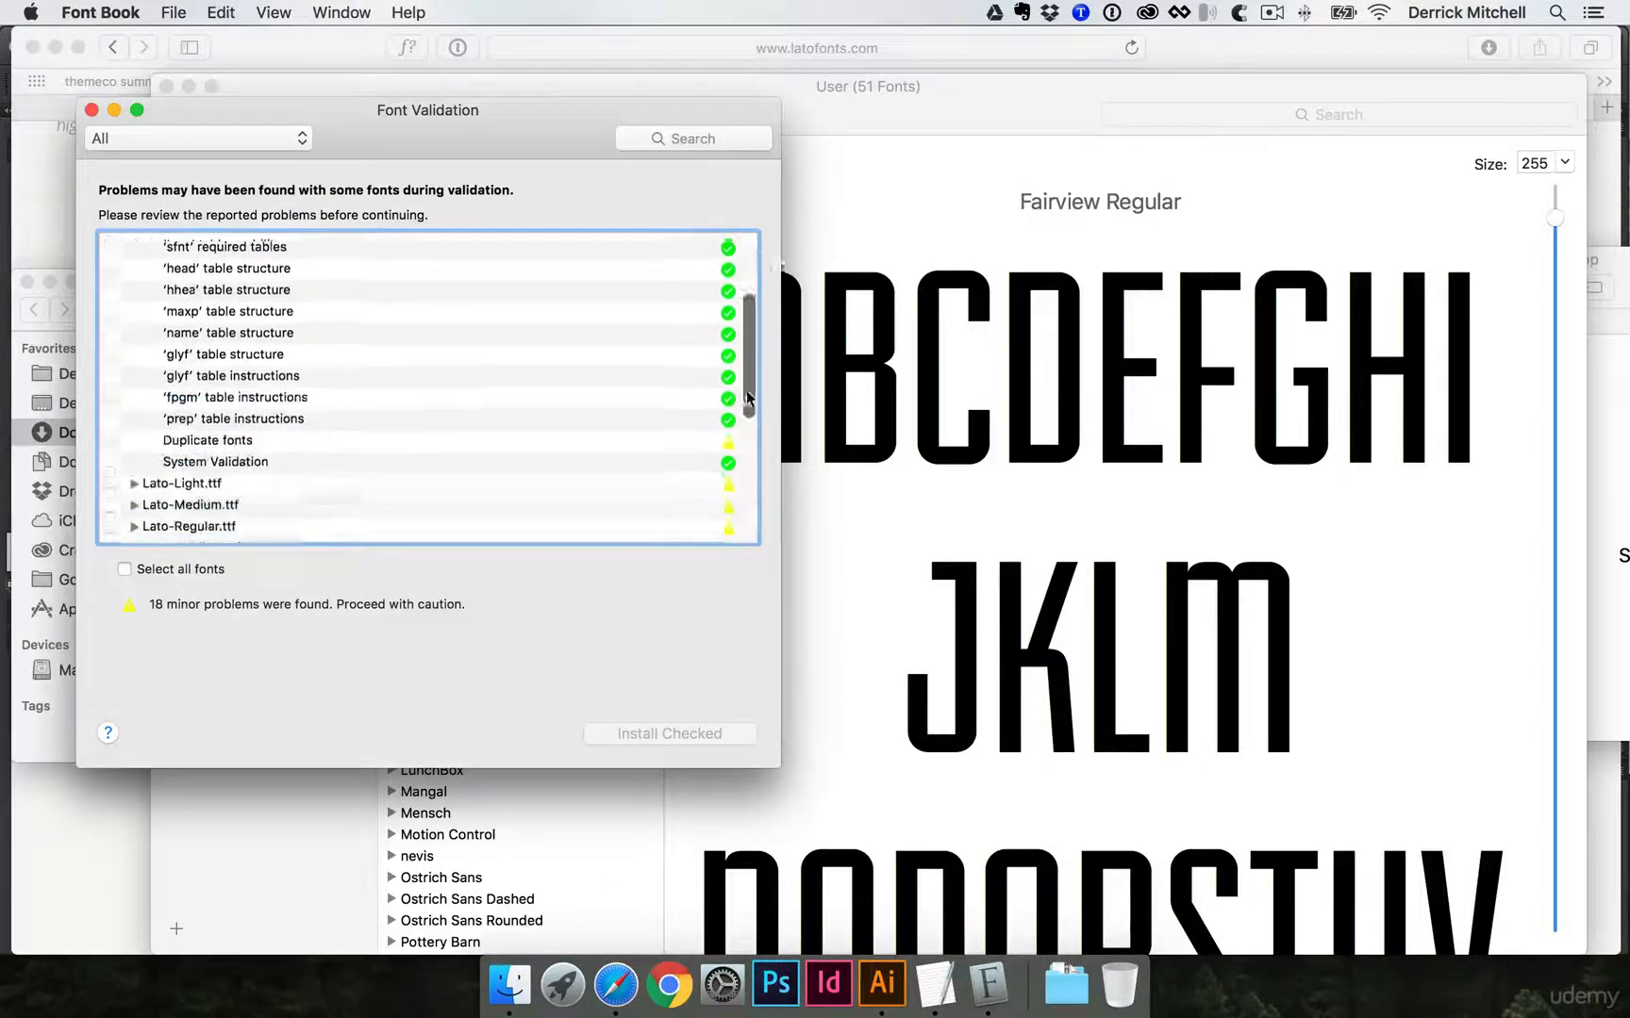
pyautogui.scroll(5, 746, 390)
pyautogui.click(90, 111)
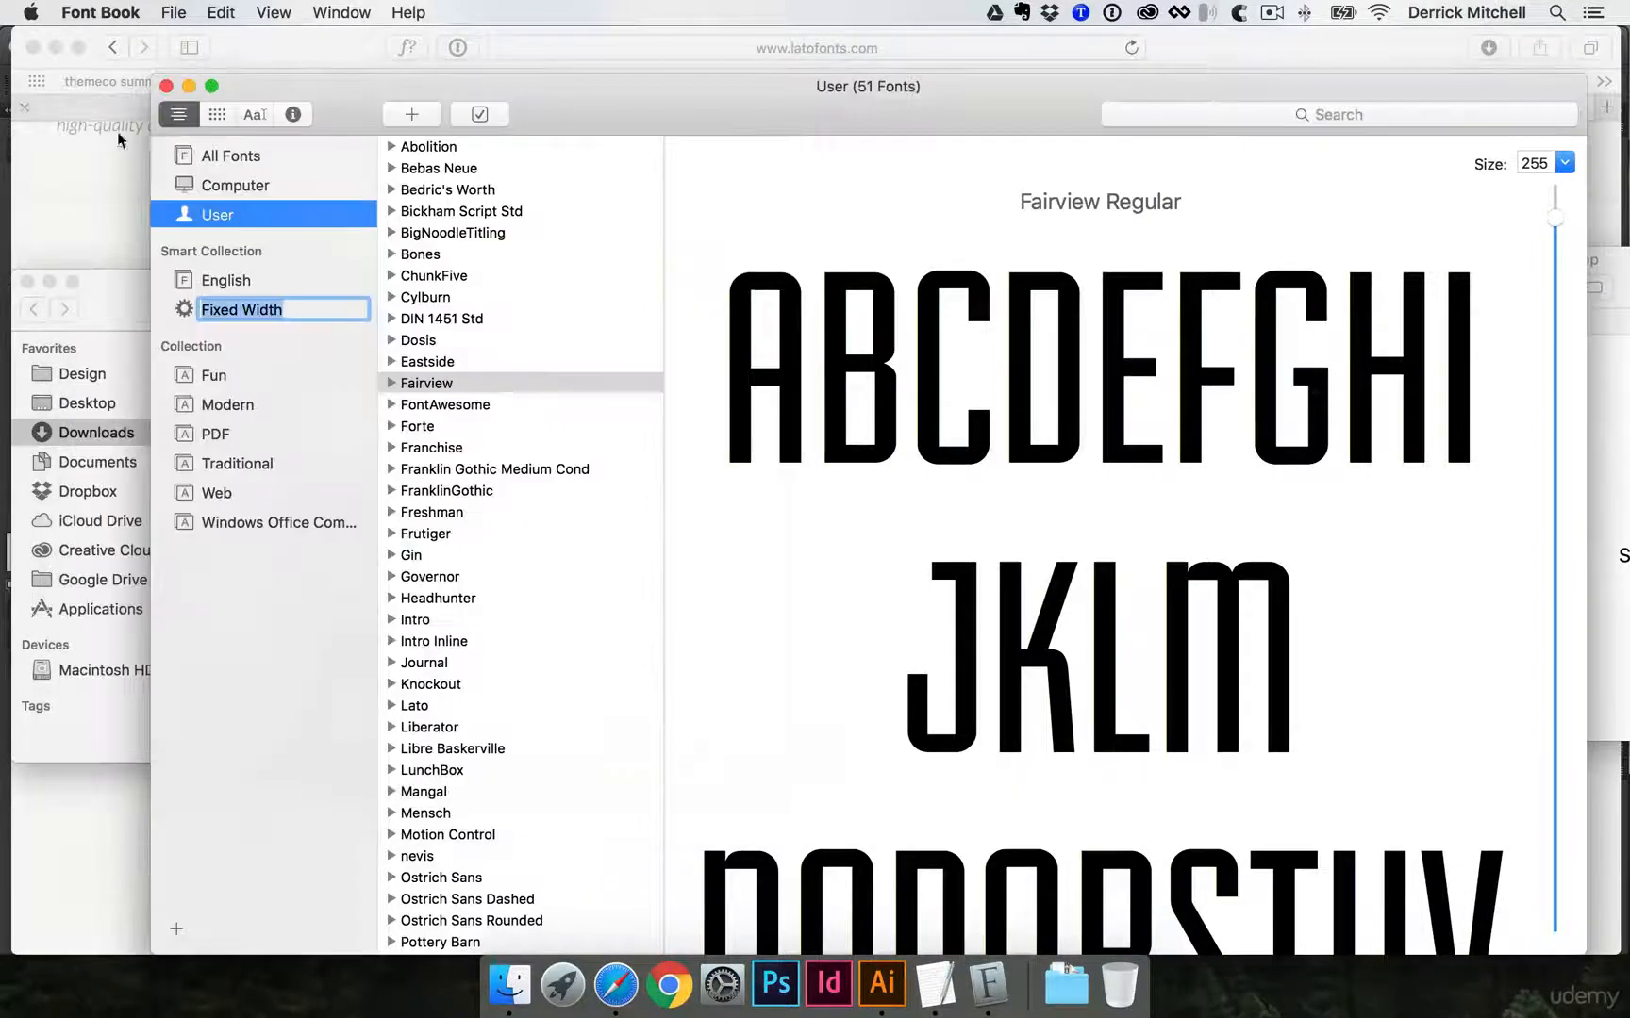
# - Close the Font Book and Finder windows and switch back to Illustrator
pyautogui.moveTo(335, 83); pyautogui.dragTo(301, 35)
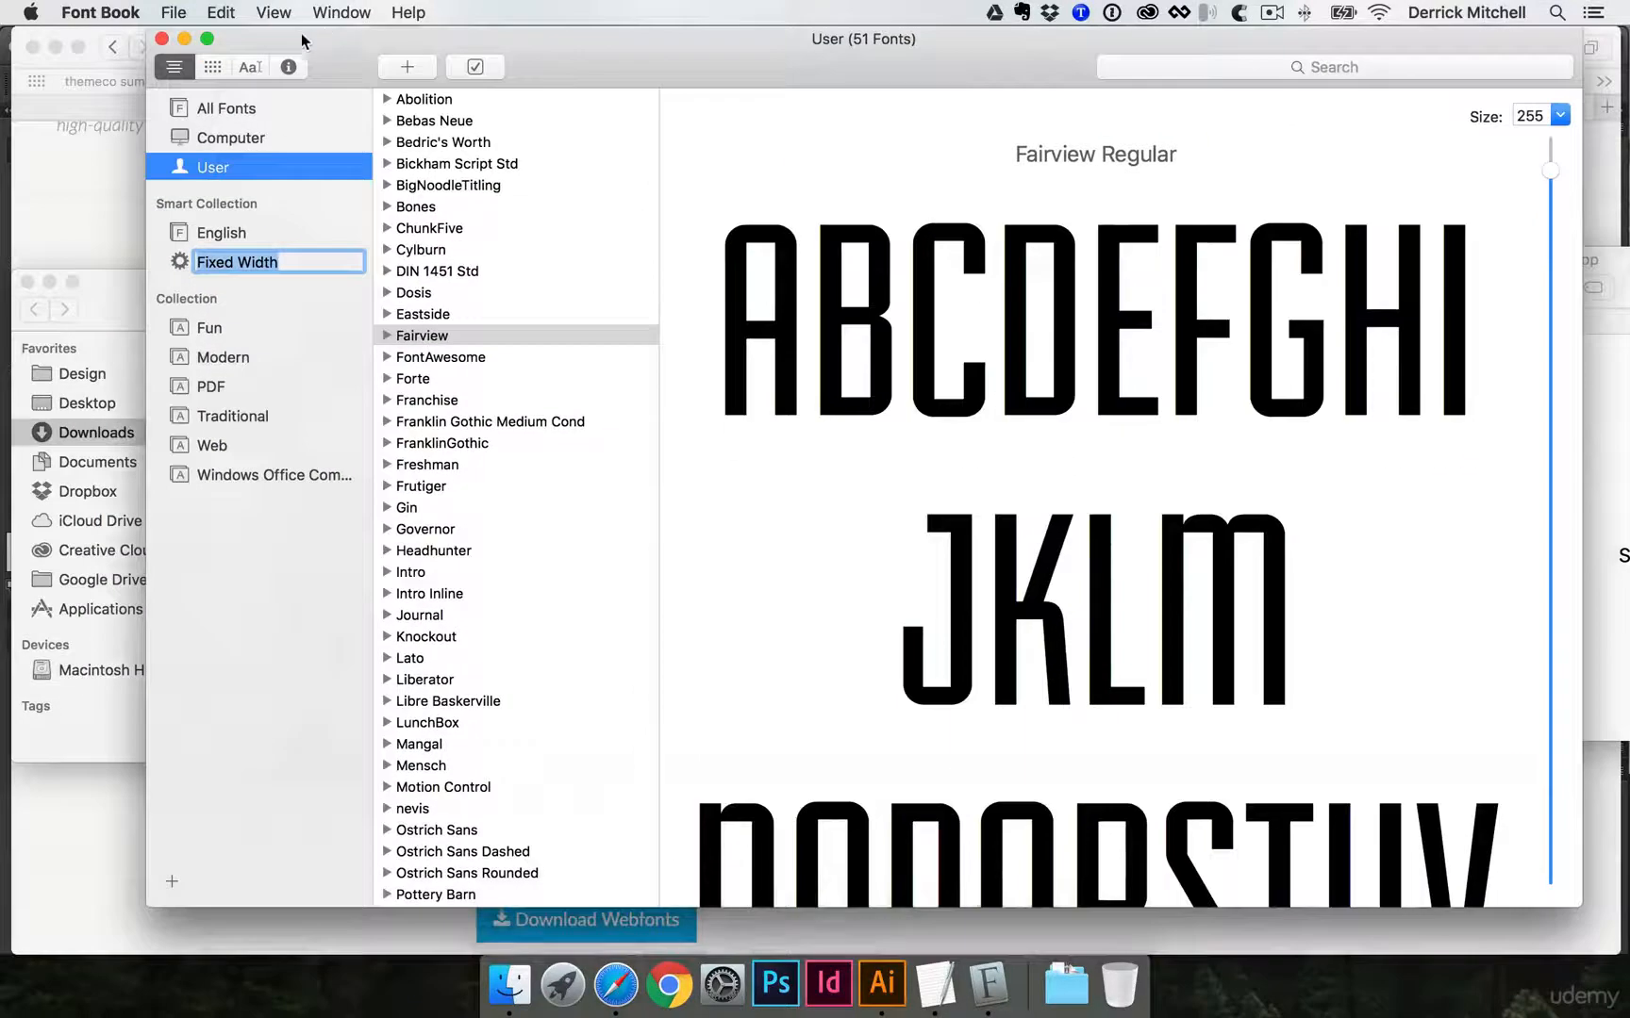
pyautogui.click(162, 39)
pyautogui.moveTo(30, 298); pyautogui.dragTo(144, 259)
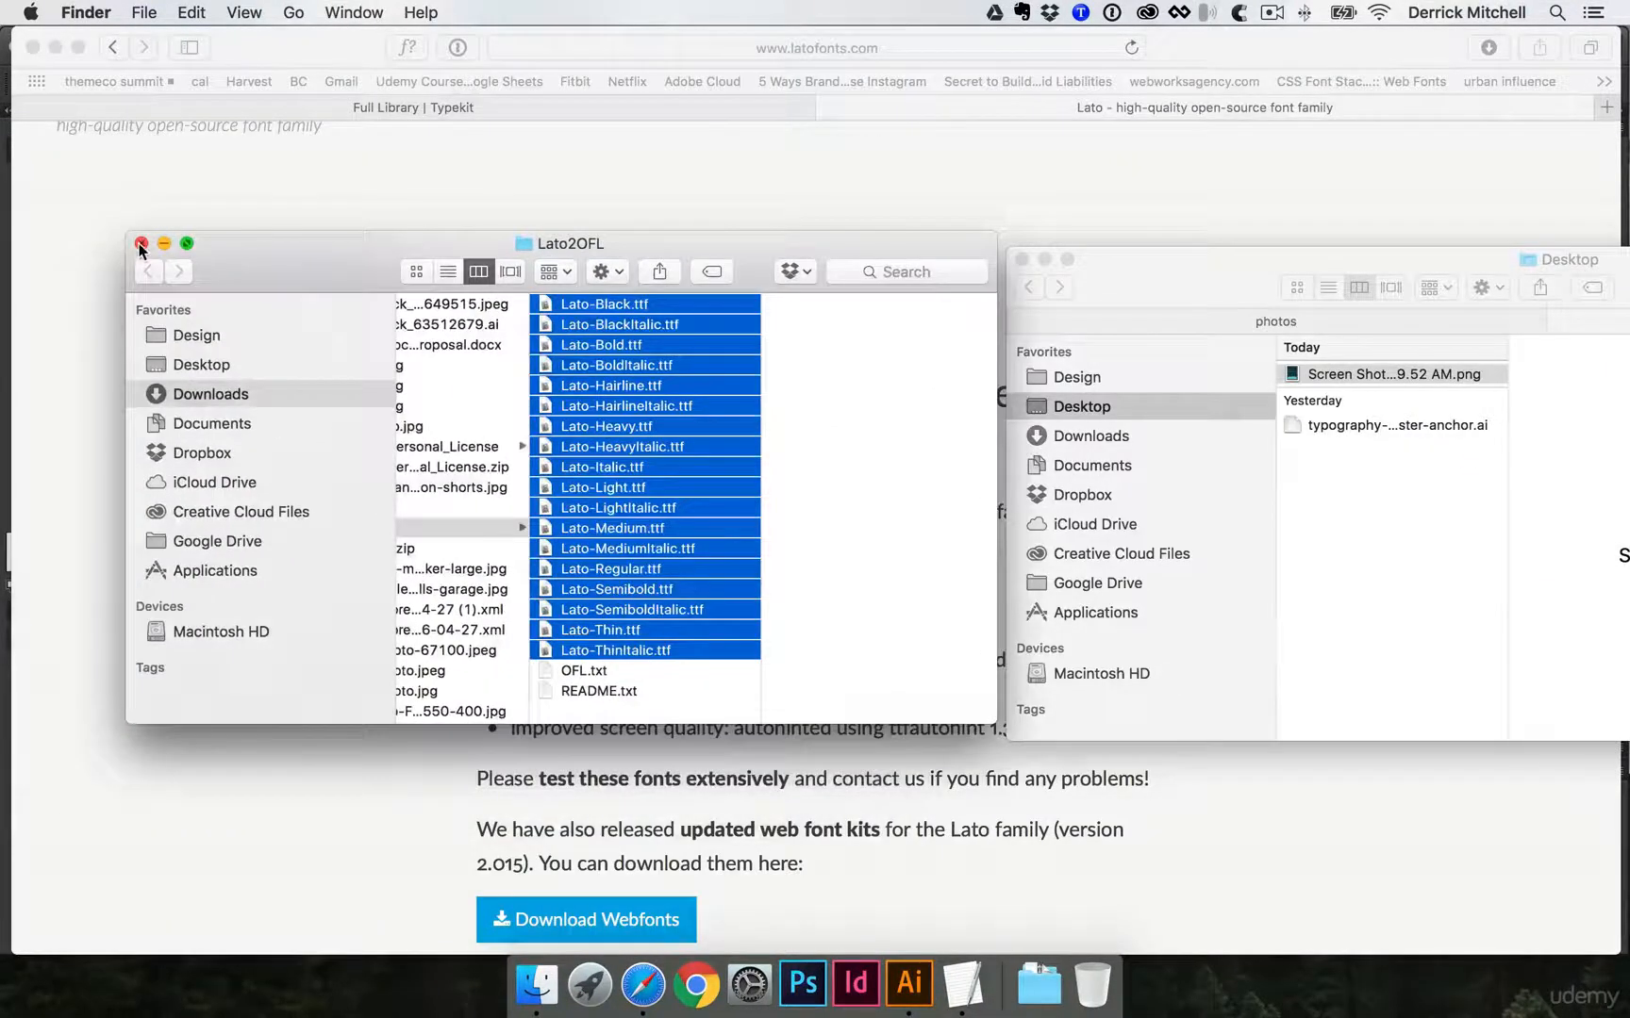
pyautogui.click(141, 243)
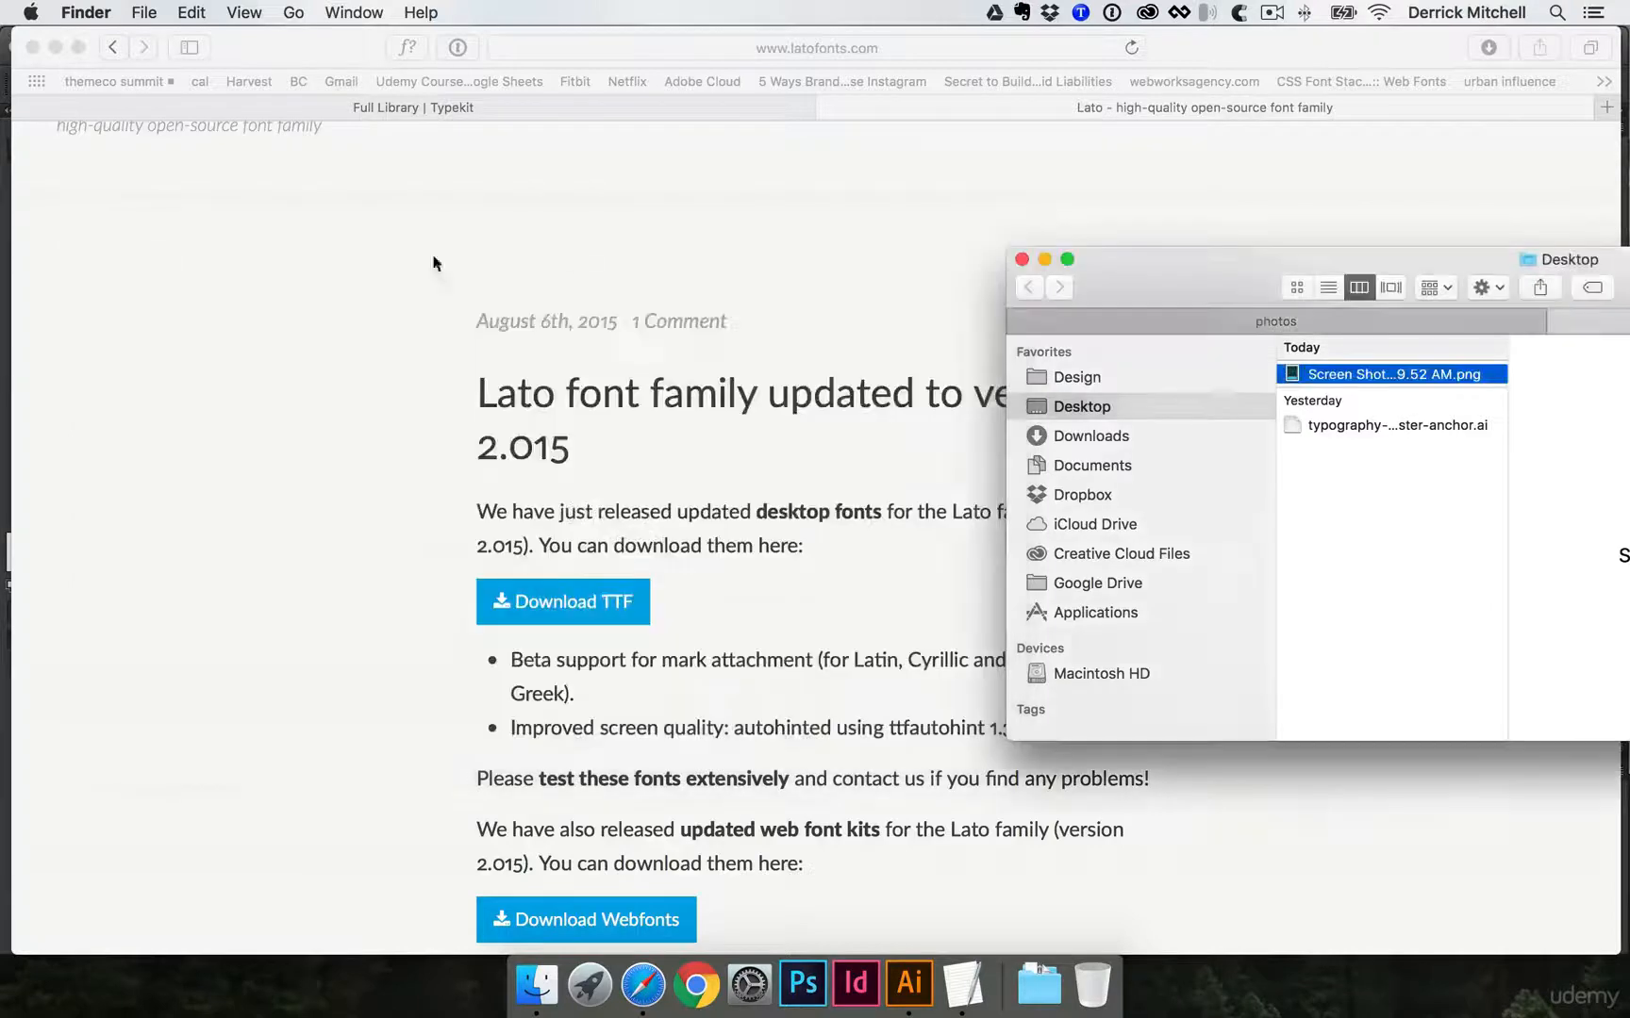
pyautogui.click(1023, 259)
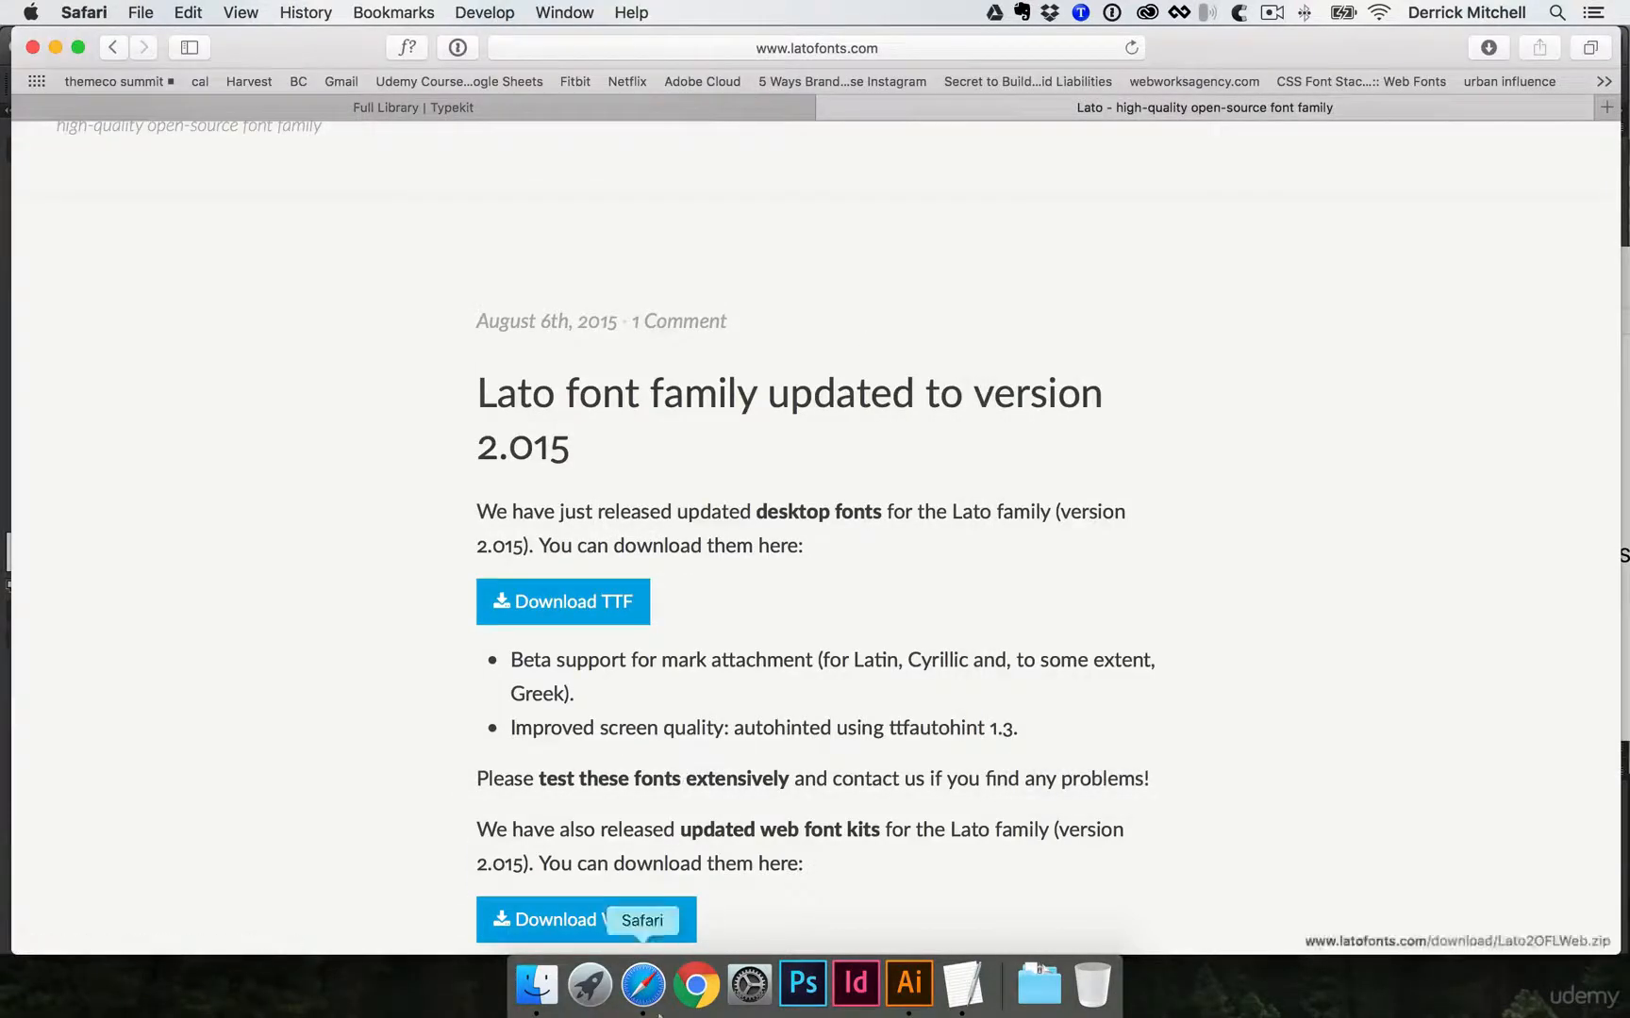
pyautogui.click(909, 985)
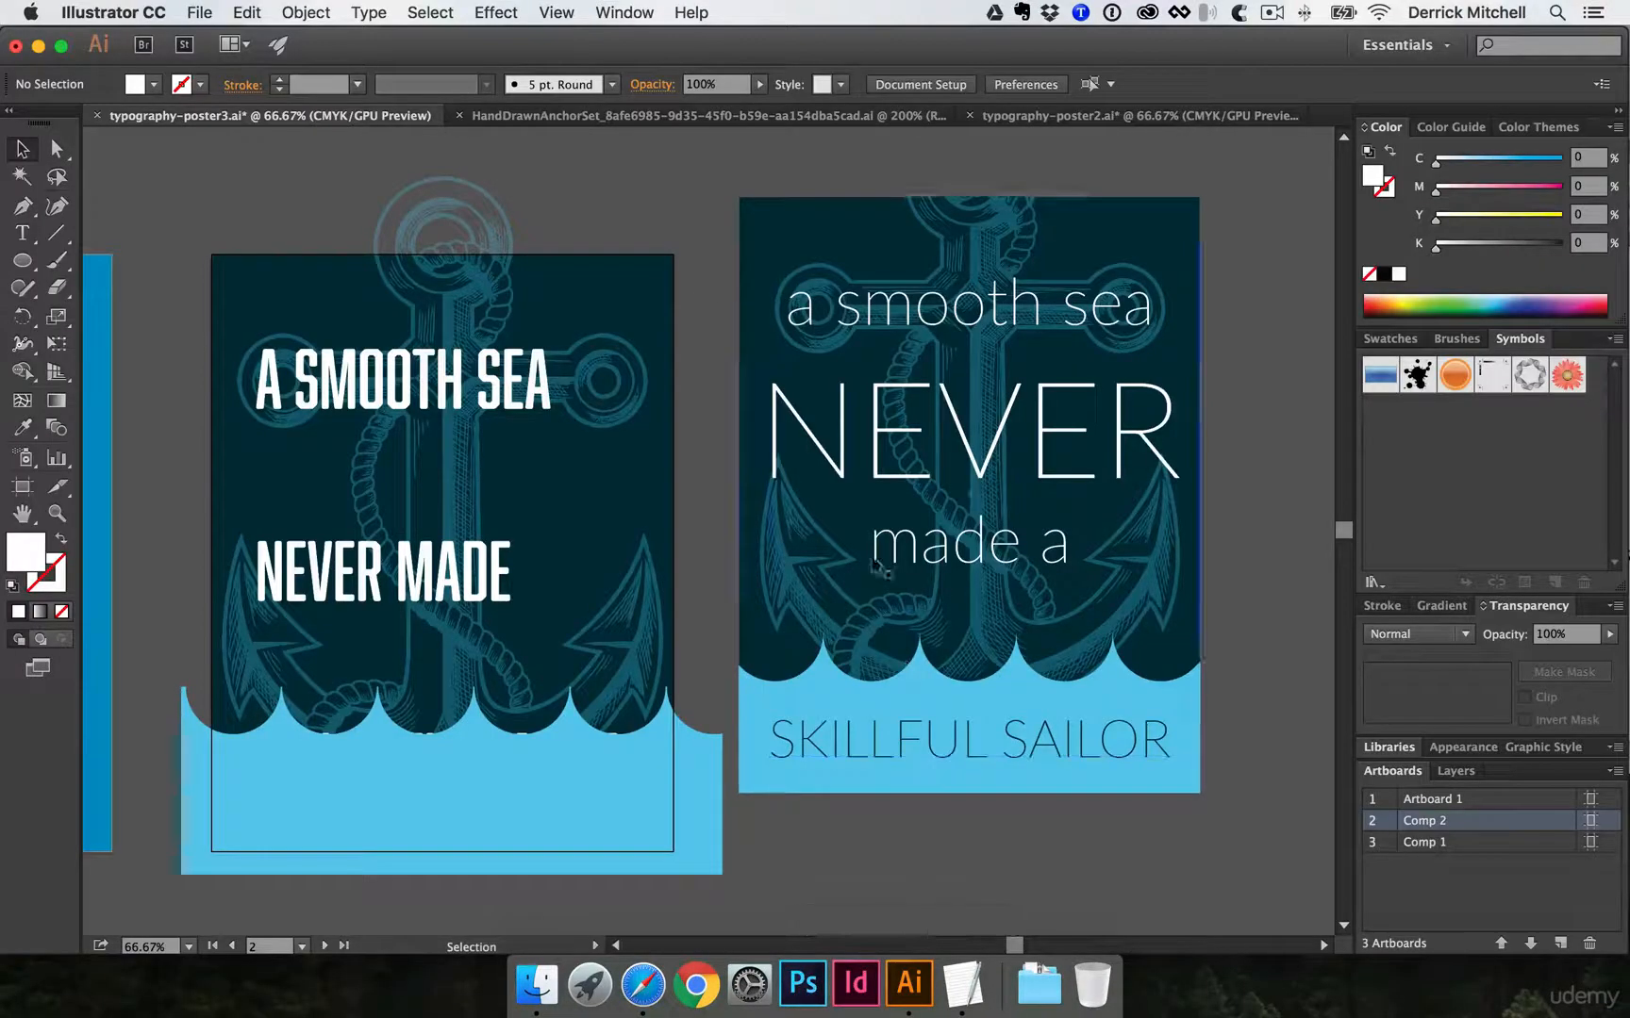
# - Apply the reference poster's "a smooth sea" formatting, centered Lato Thin at 86.51 pt, to Comp 2's text with the Eyedropper
pyautogui.click(332, 389)
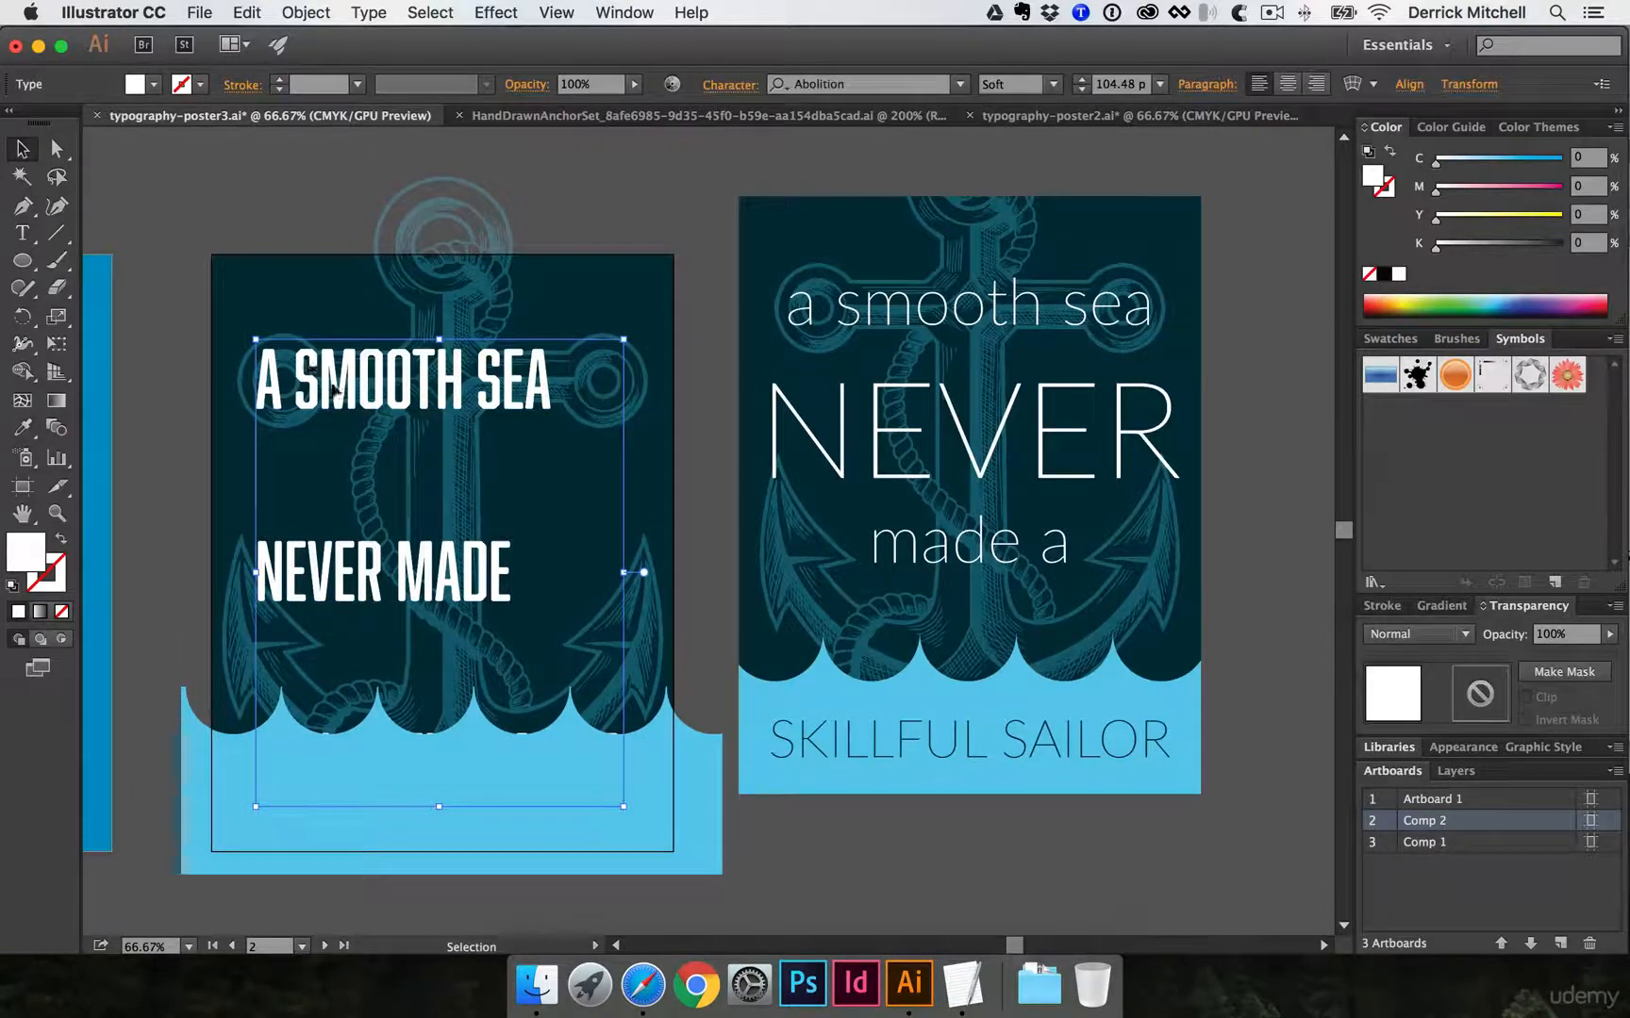
pyautogui.click(224, 196)
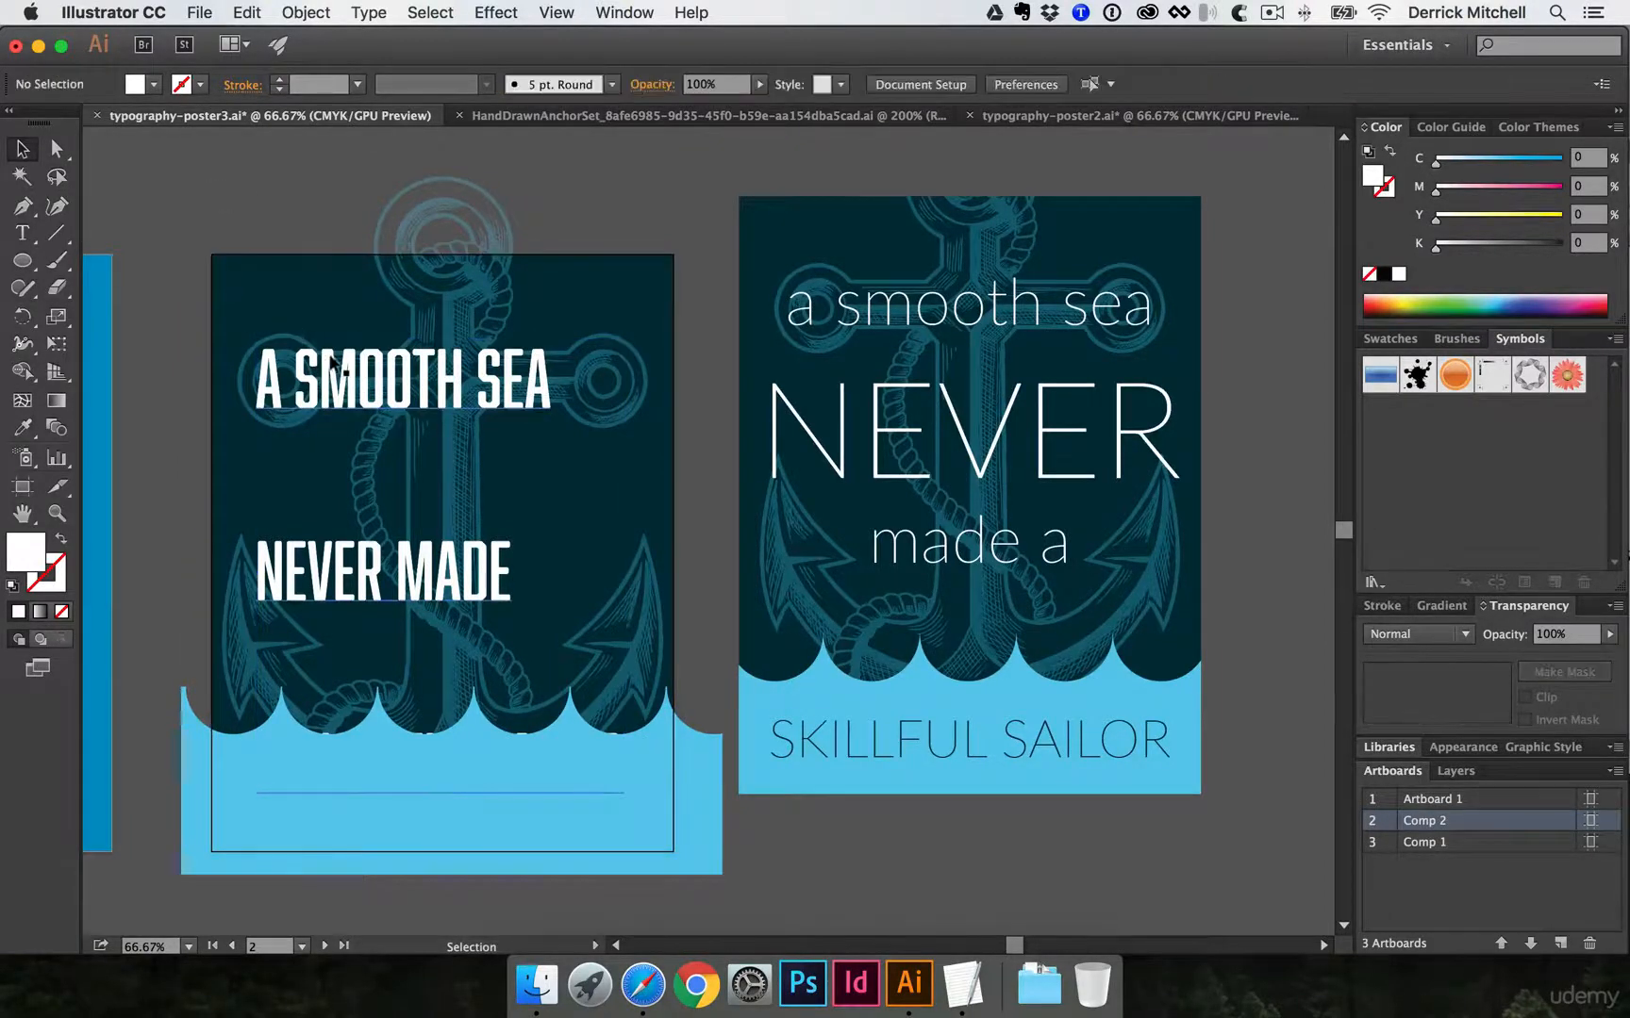
pyautogui.click(333, 360)
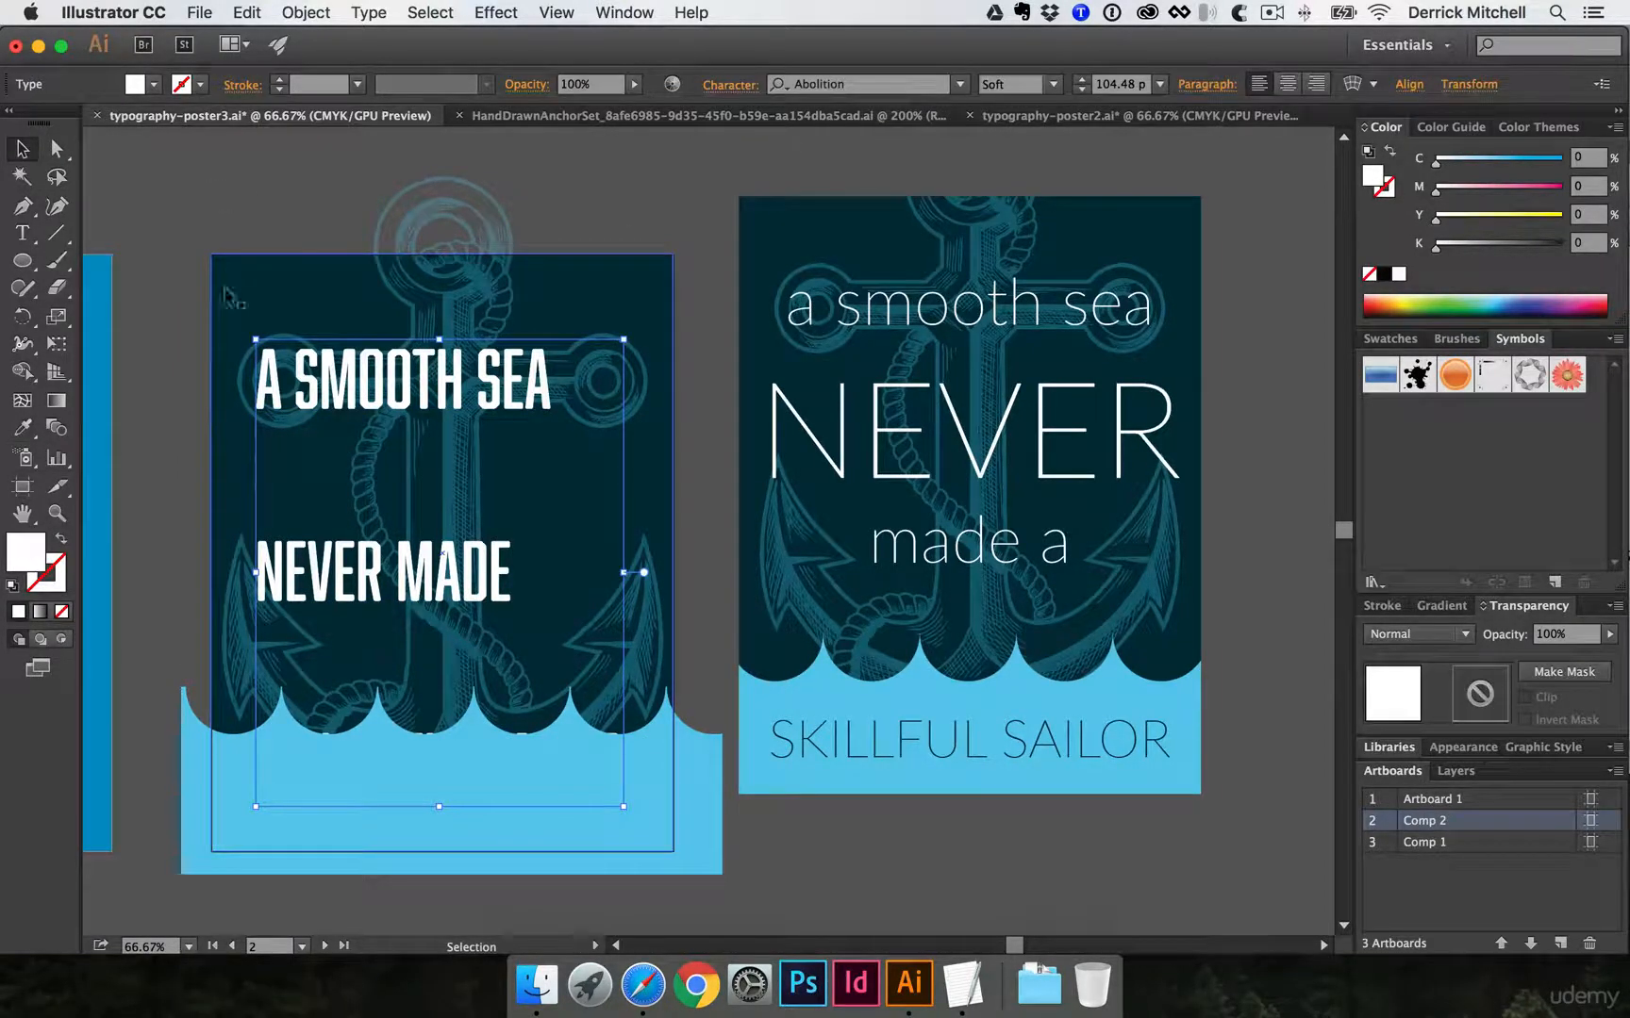
pyautogui.press('i')
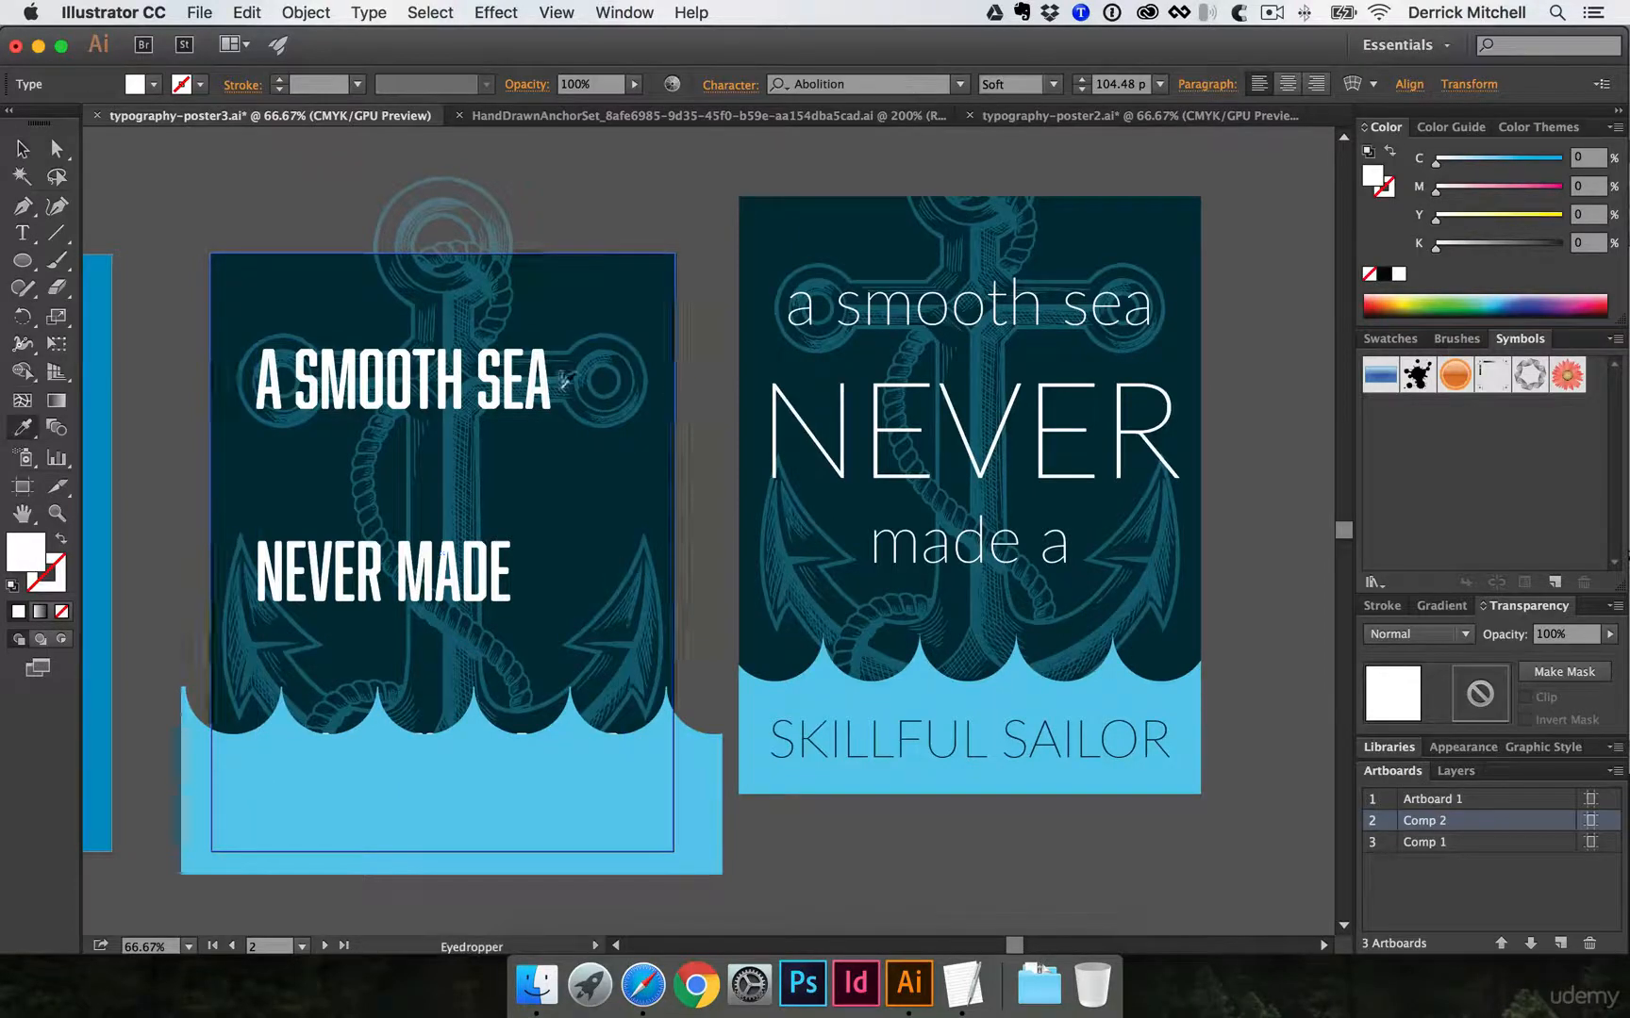
pyautogui.click(924, 307)
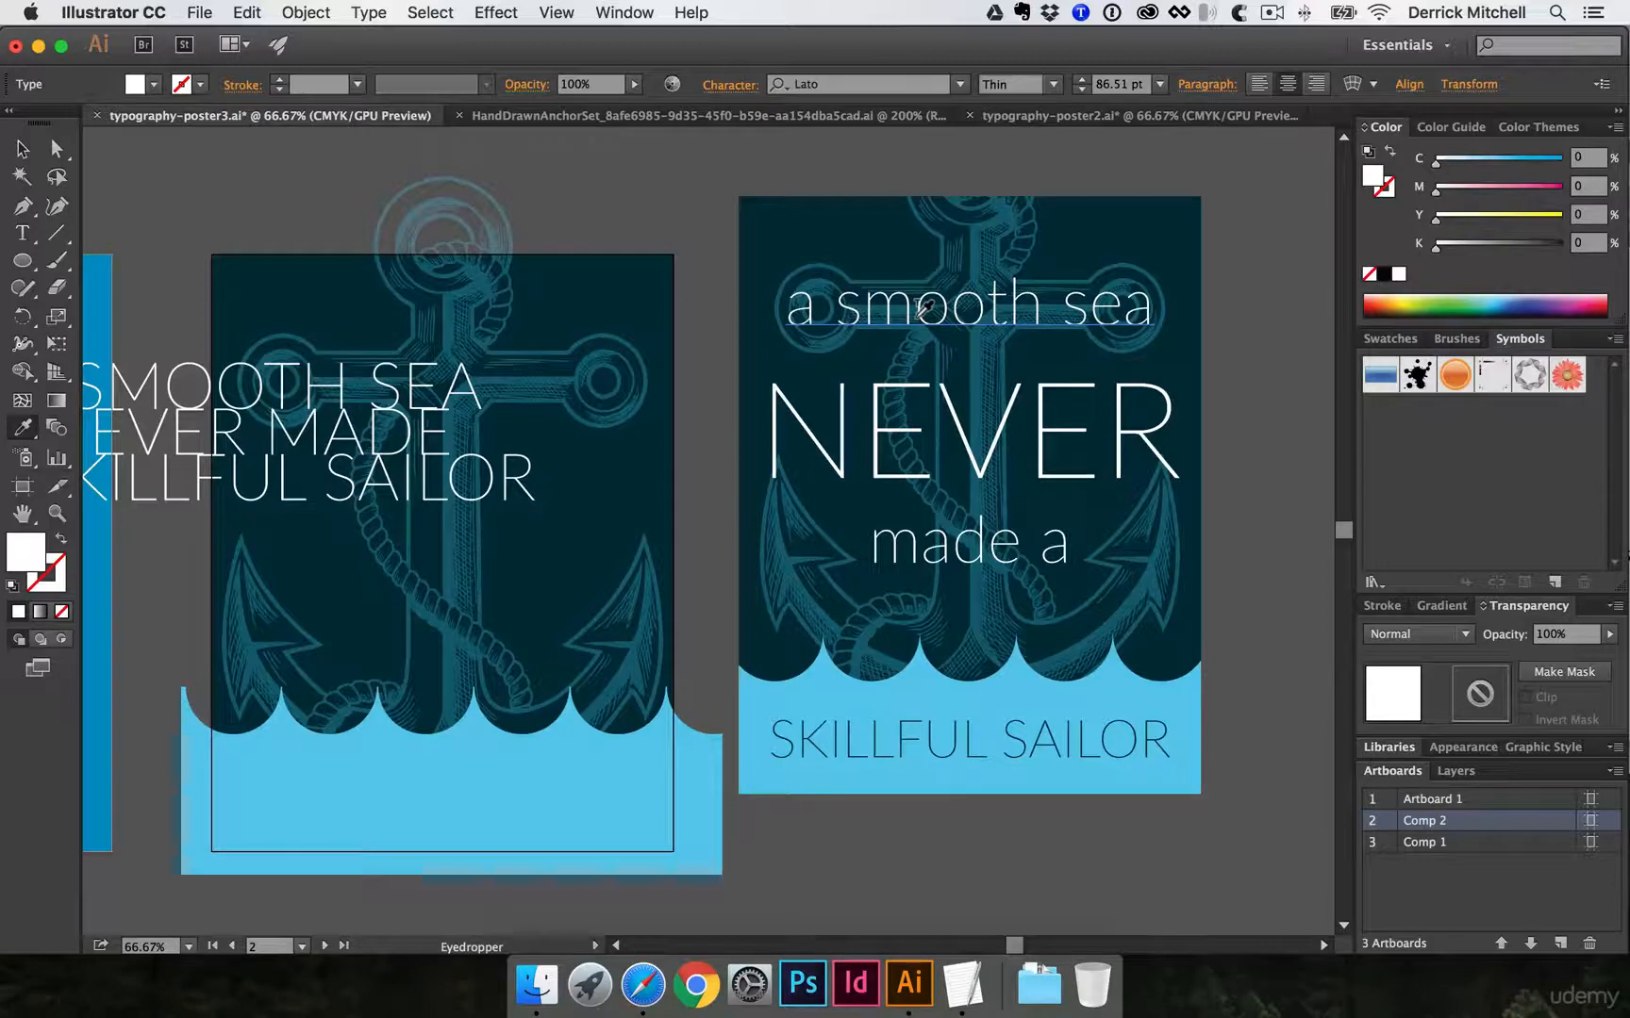
# - Move the three-line text block onto Comp 2, centered across the upper half of the anchor
pyautogui.press('v')
pyautogui.moveTo(355, 398); pyautogui.dragTo(582, 474)
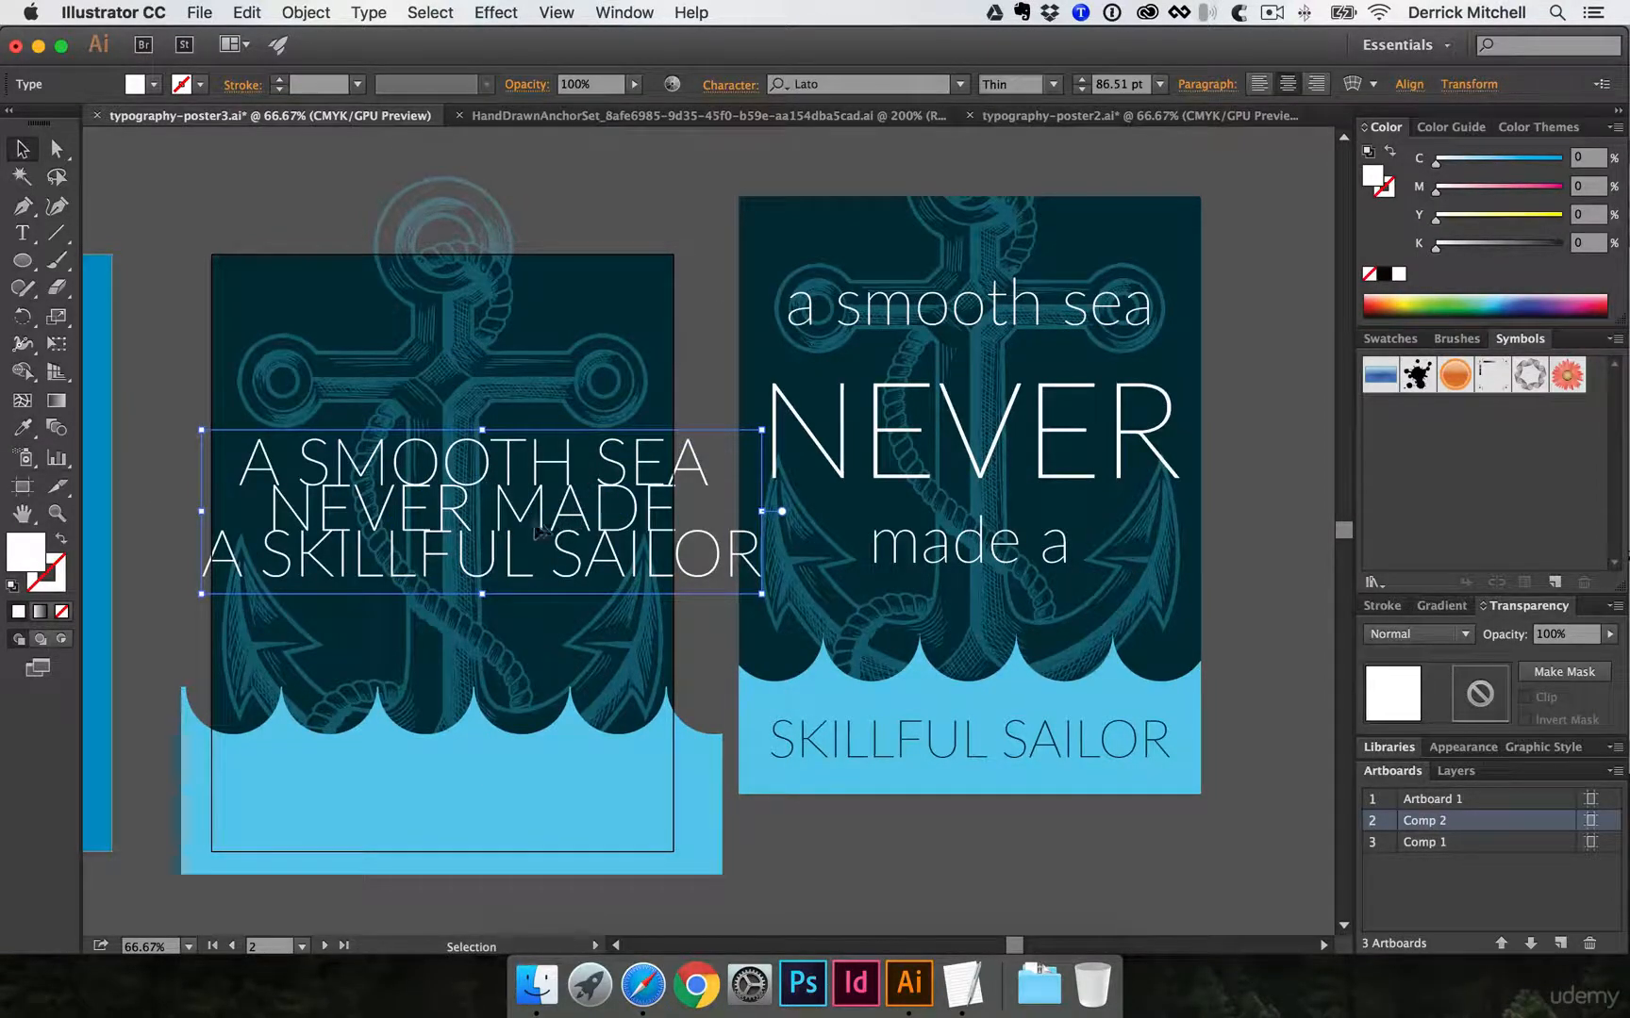
pyautogui.moveTo(539, 533); pyautogui.dragTo(510, 538)
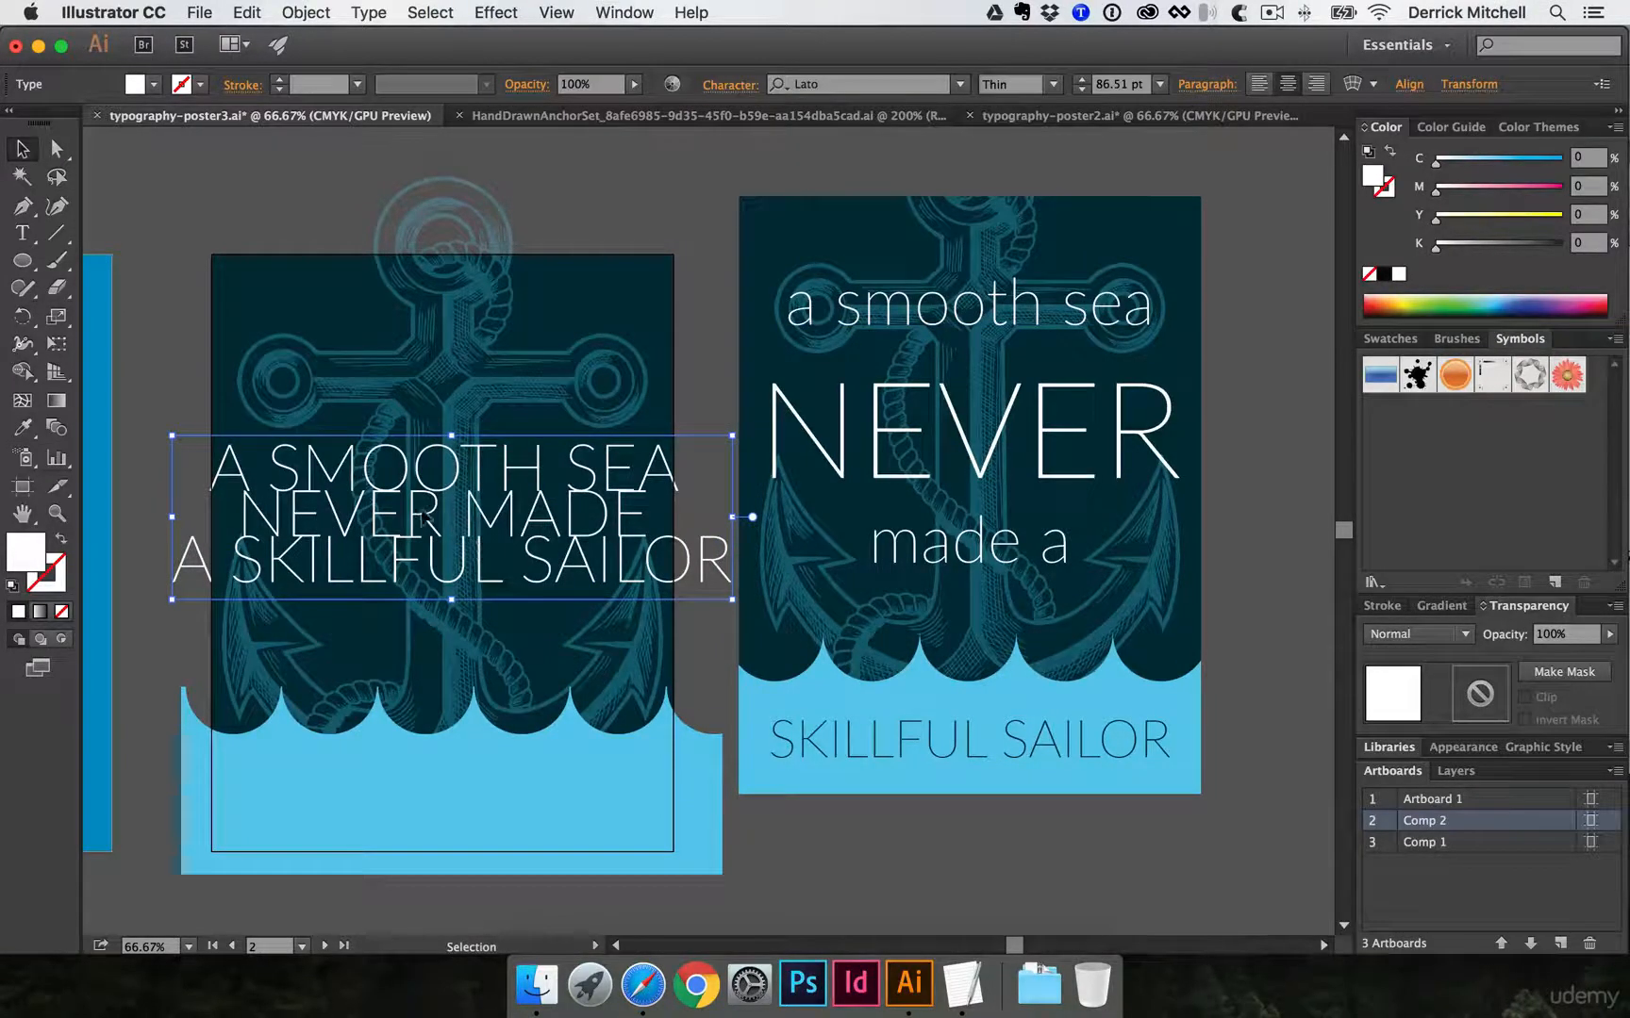
pyautogui.moveTo(419, 515); pyautogui.dragTo(419, 438)
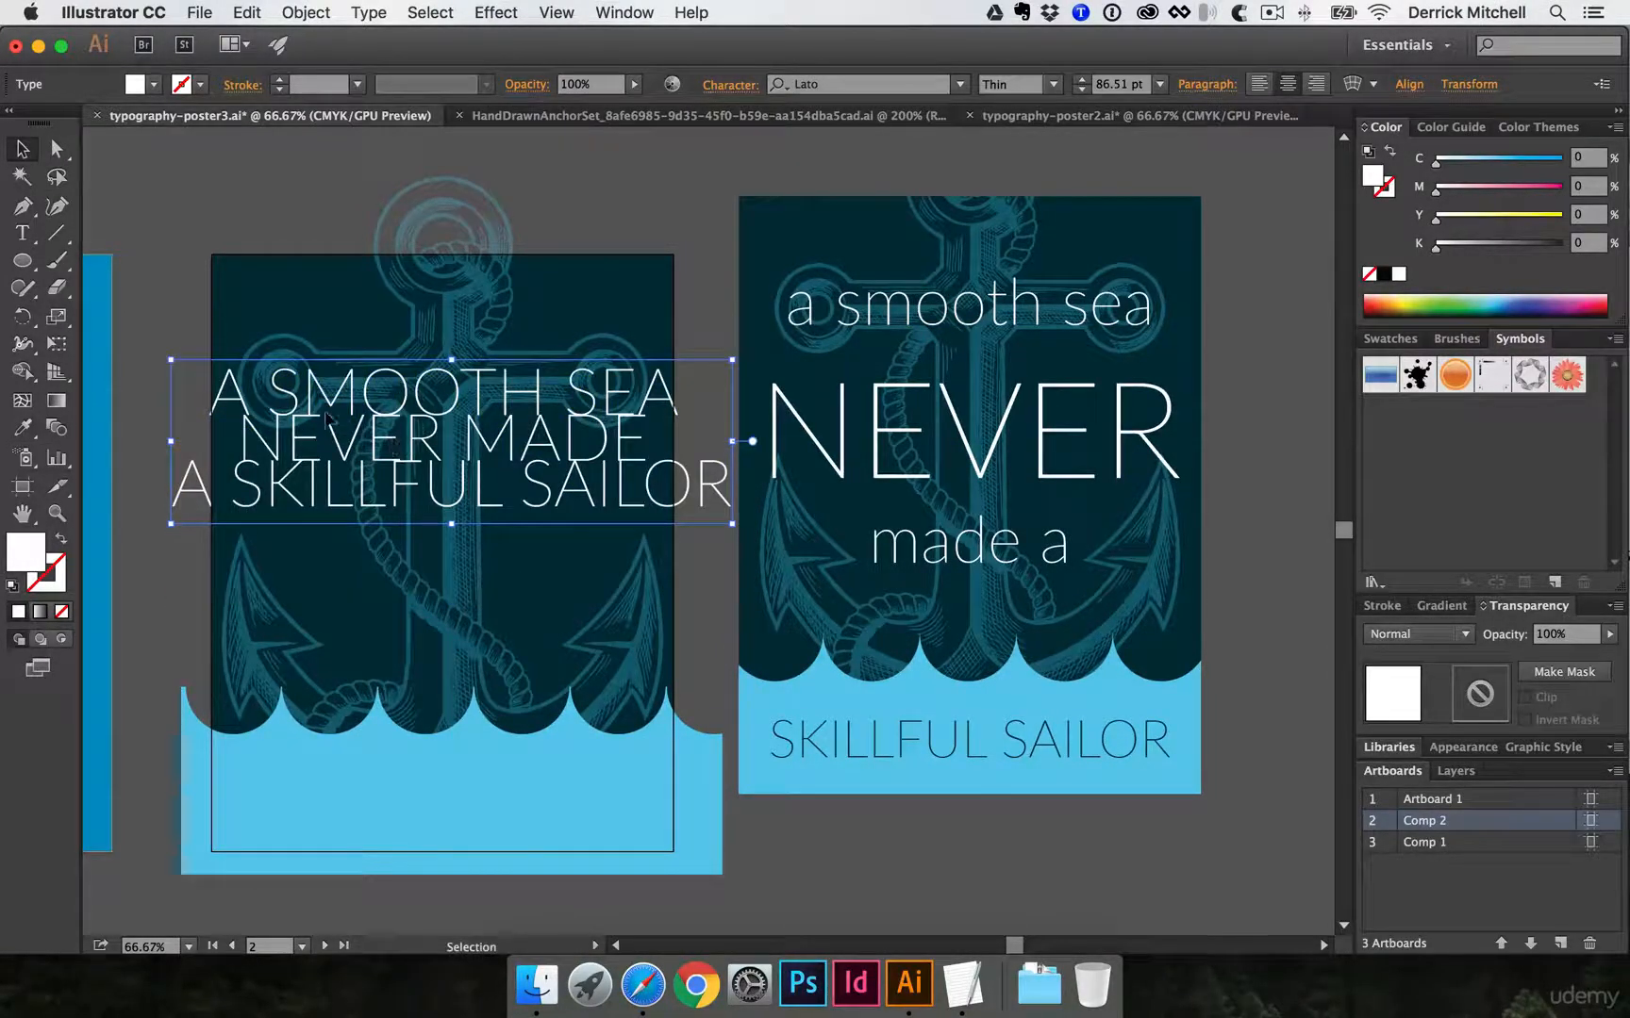
# - Change Comp 2's text block to lowercase and move it up toward the anchor's crossbar
pyautogui.click(369, 12)
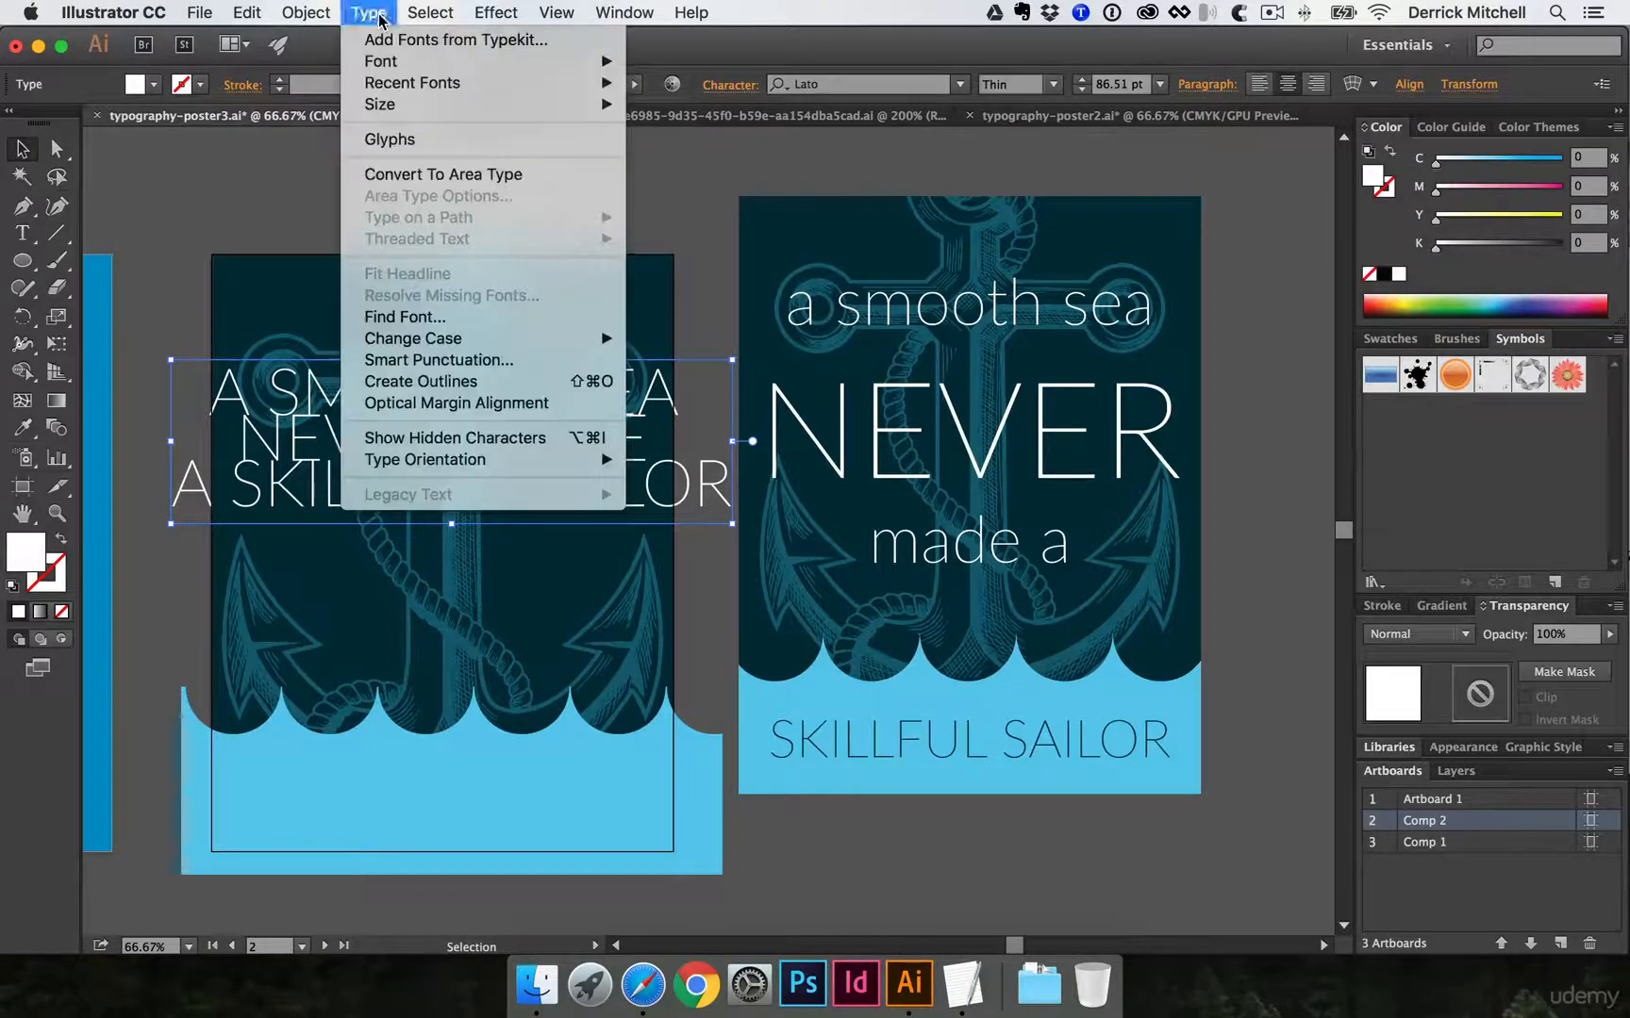
pyautogui.moveTo(416, 341)
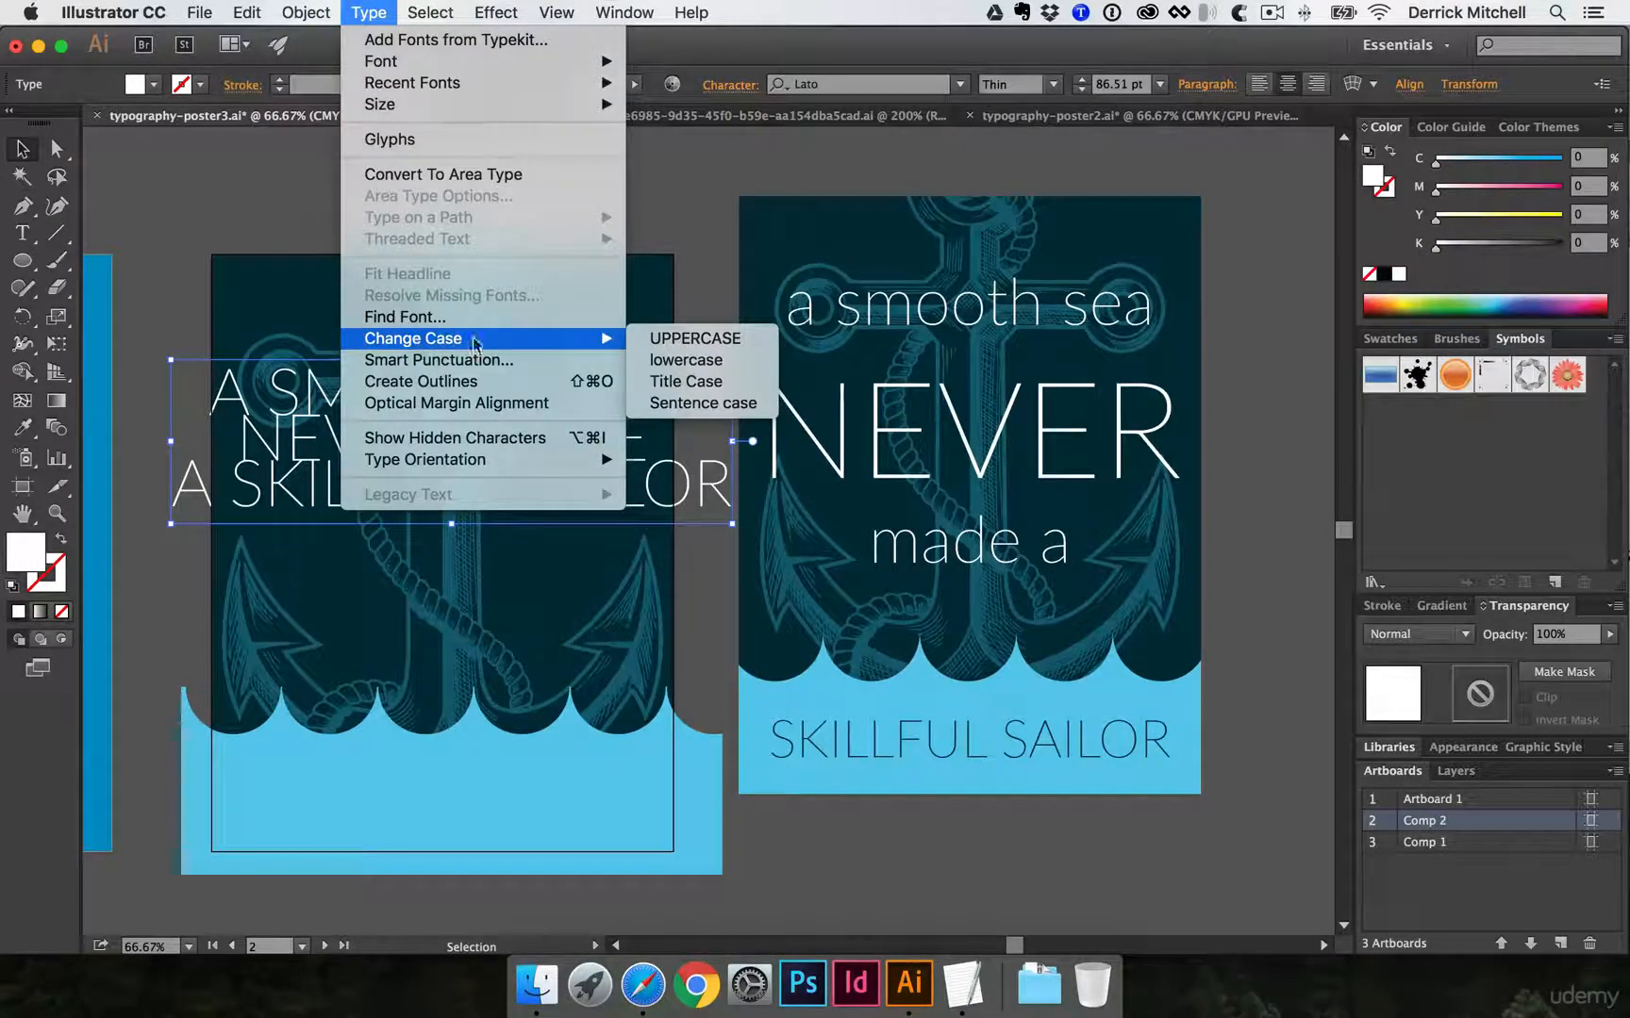
pyautogui.click(707, 361)
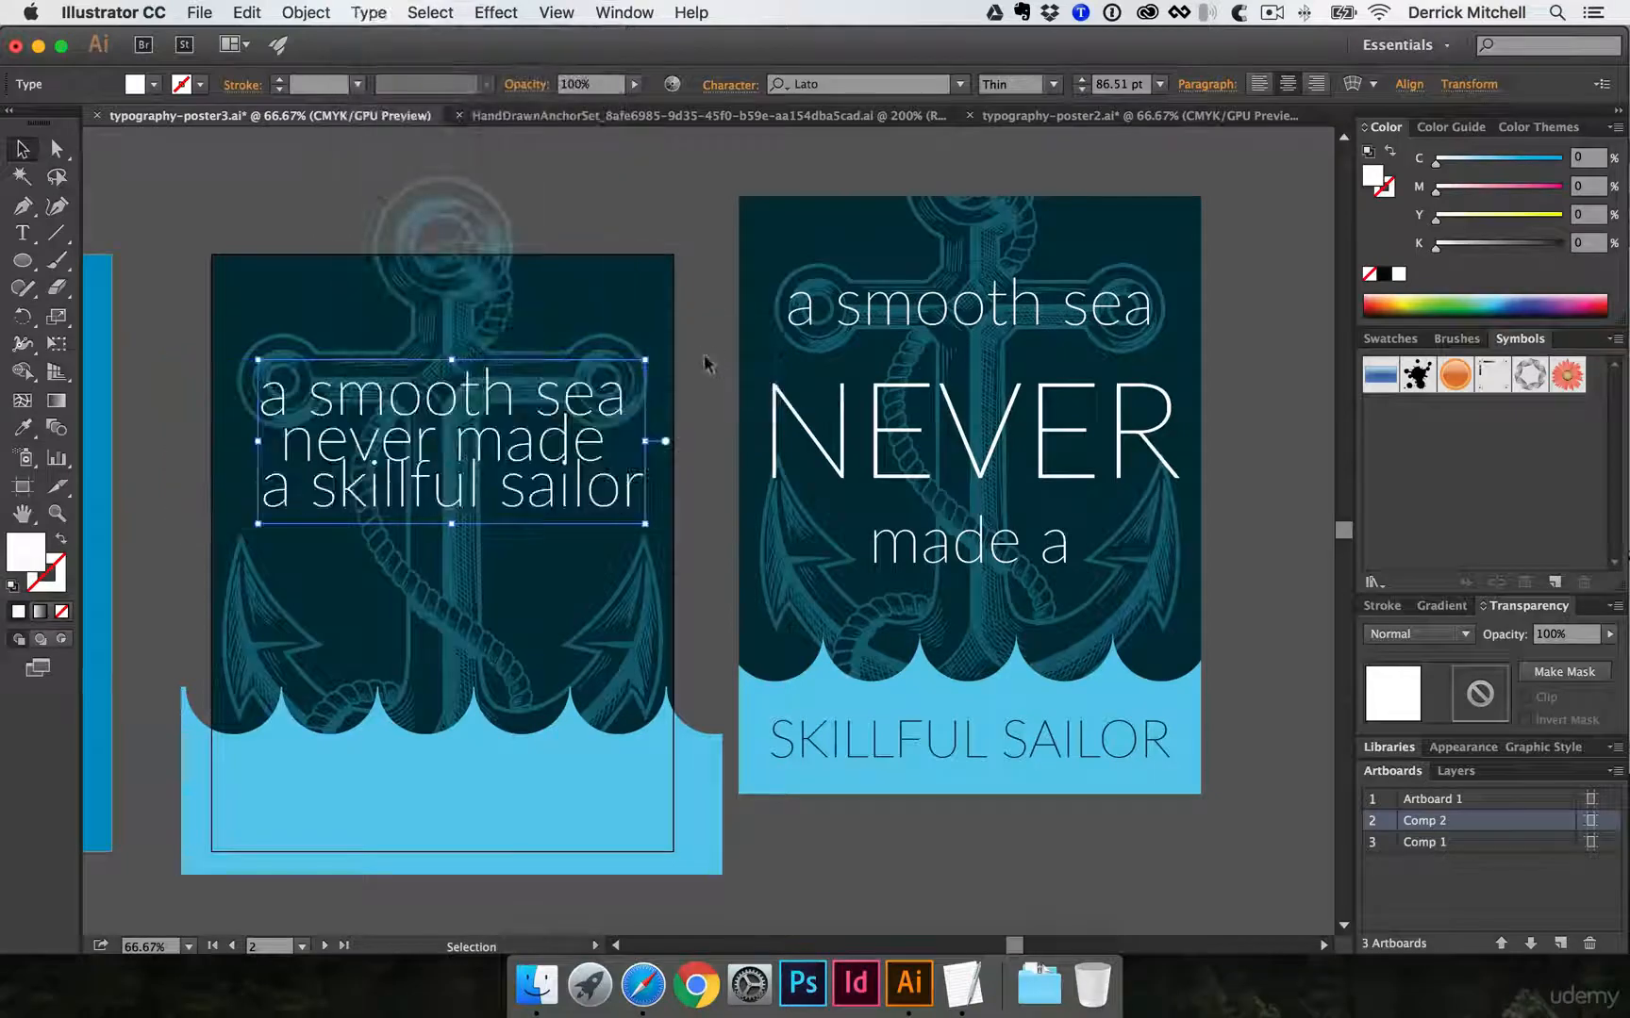
pyautogui.moveTo(488, 465); pyautogui.dragTo(423, 415)
# - Try moving the reference poster's "a smooth sea", "NEVER" and "made a" lines separately, and undo the moves
pyautogui.click(883, 319)
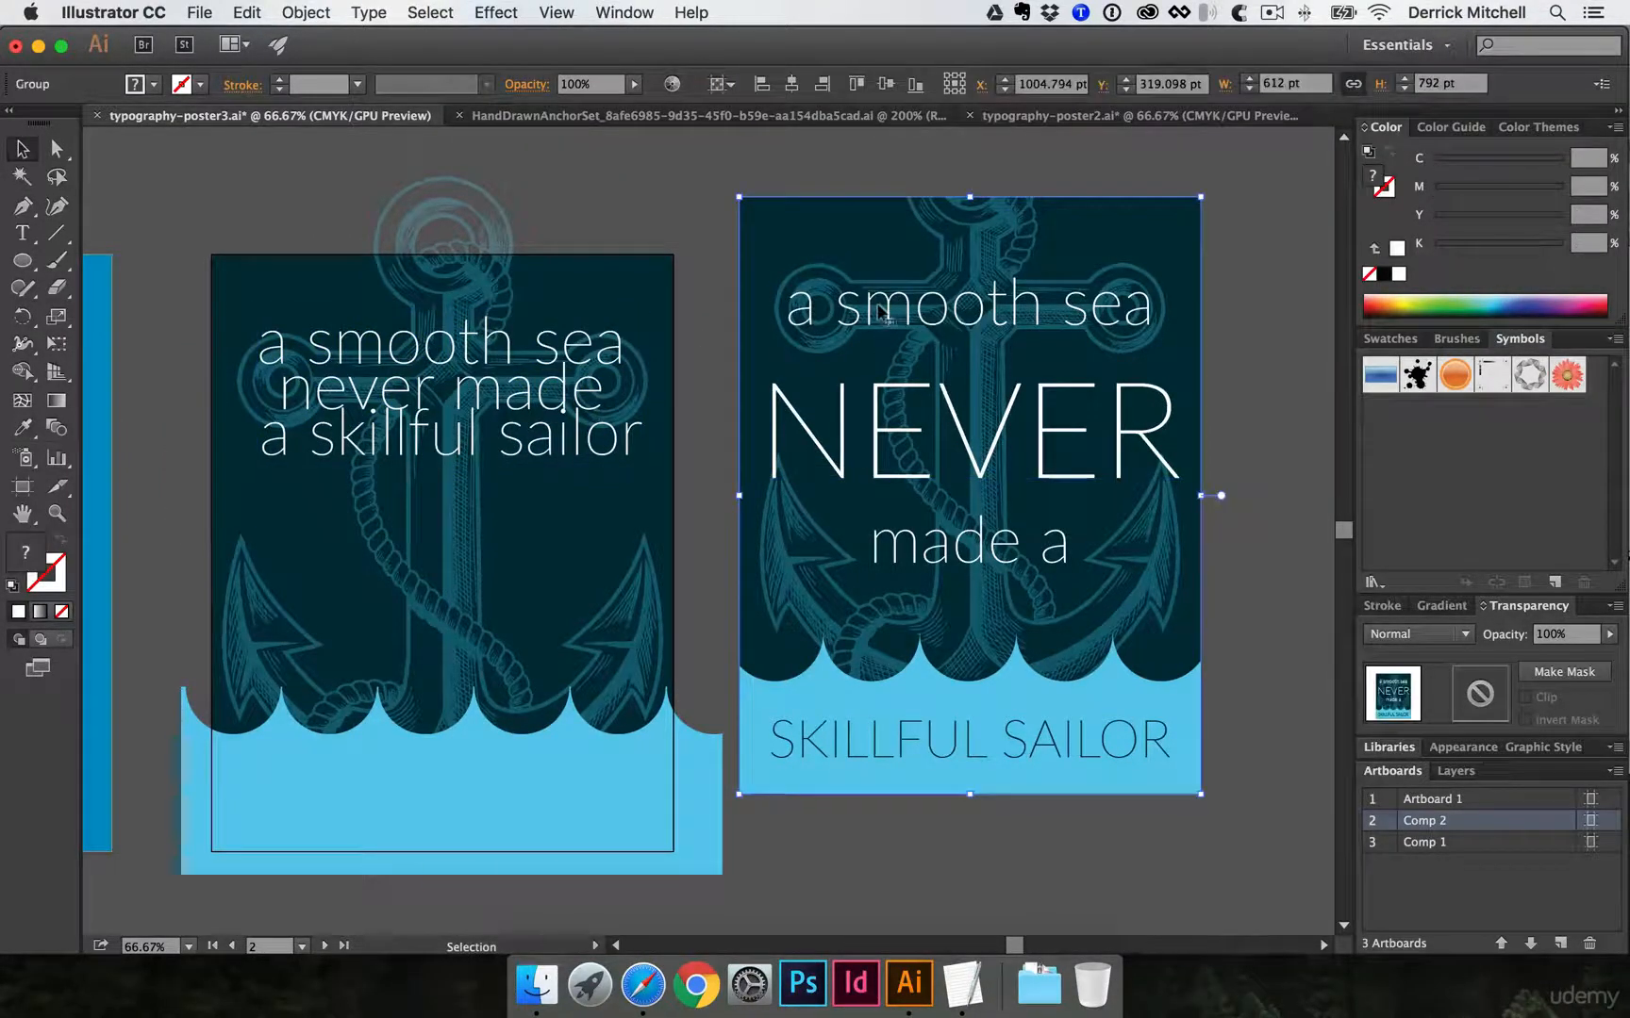
pyautogui.click(637, 196)
pyautogui.press('a')
pyautogui.moveTo(846, 302); pyautogui.dragTo(935, 251)
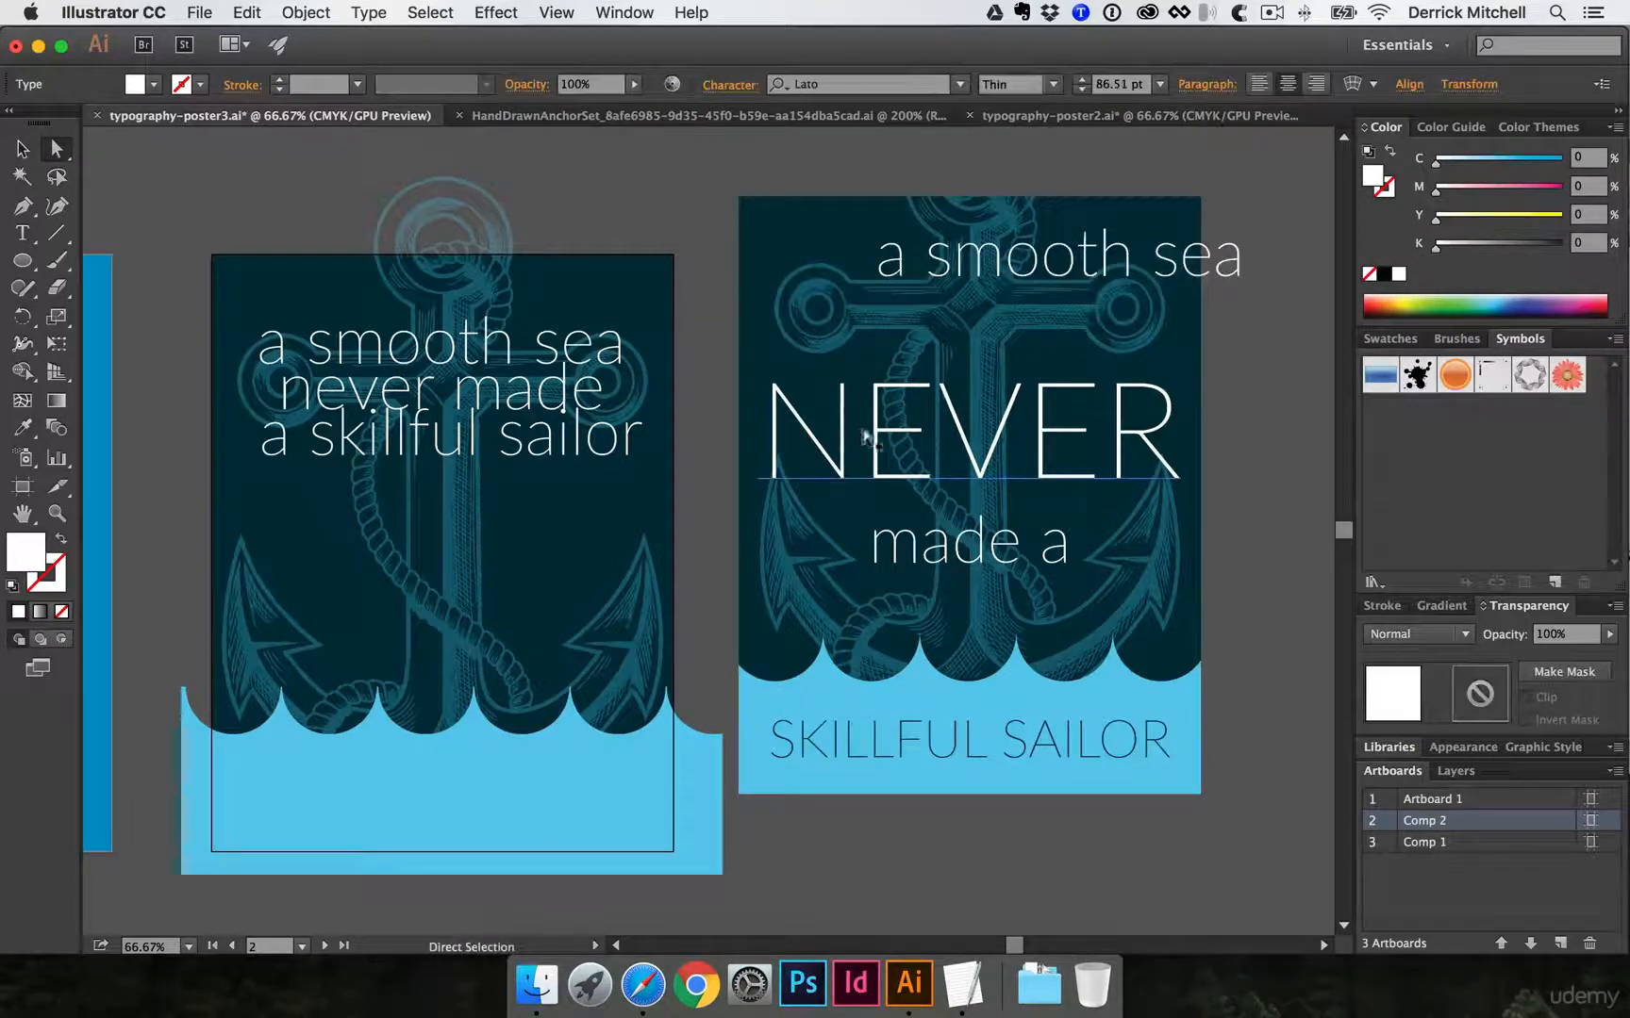
pyautogui.moveTo(854, 432); pyautogui.dragTo(942, 390)
pyautogui.moveTo(929, 563); pyautogui.dragTo(992, 540)
pyautogui.press('super+z')
pyautogui.press('super+z')
pyautogui.press('super+z')
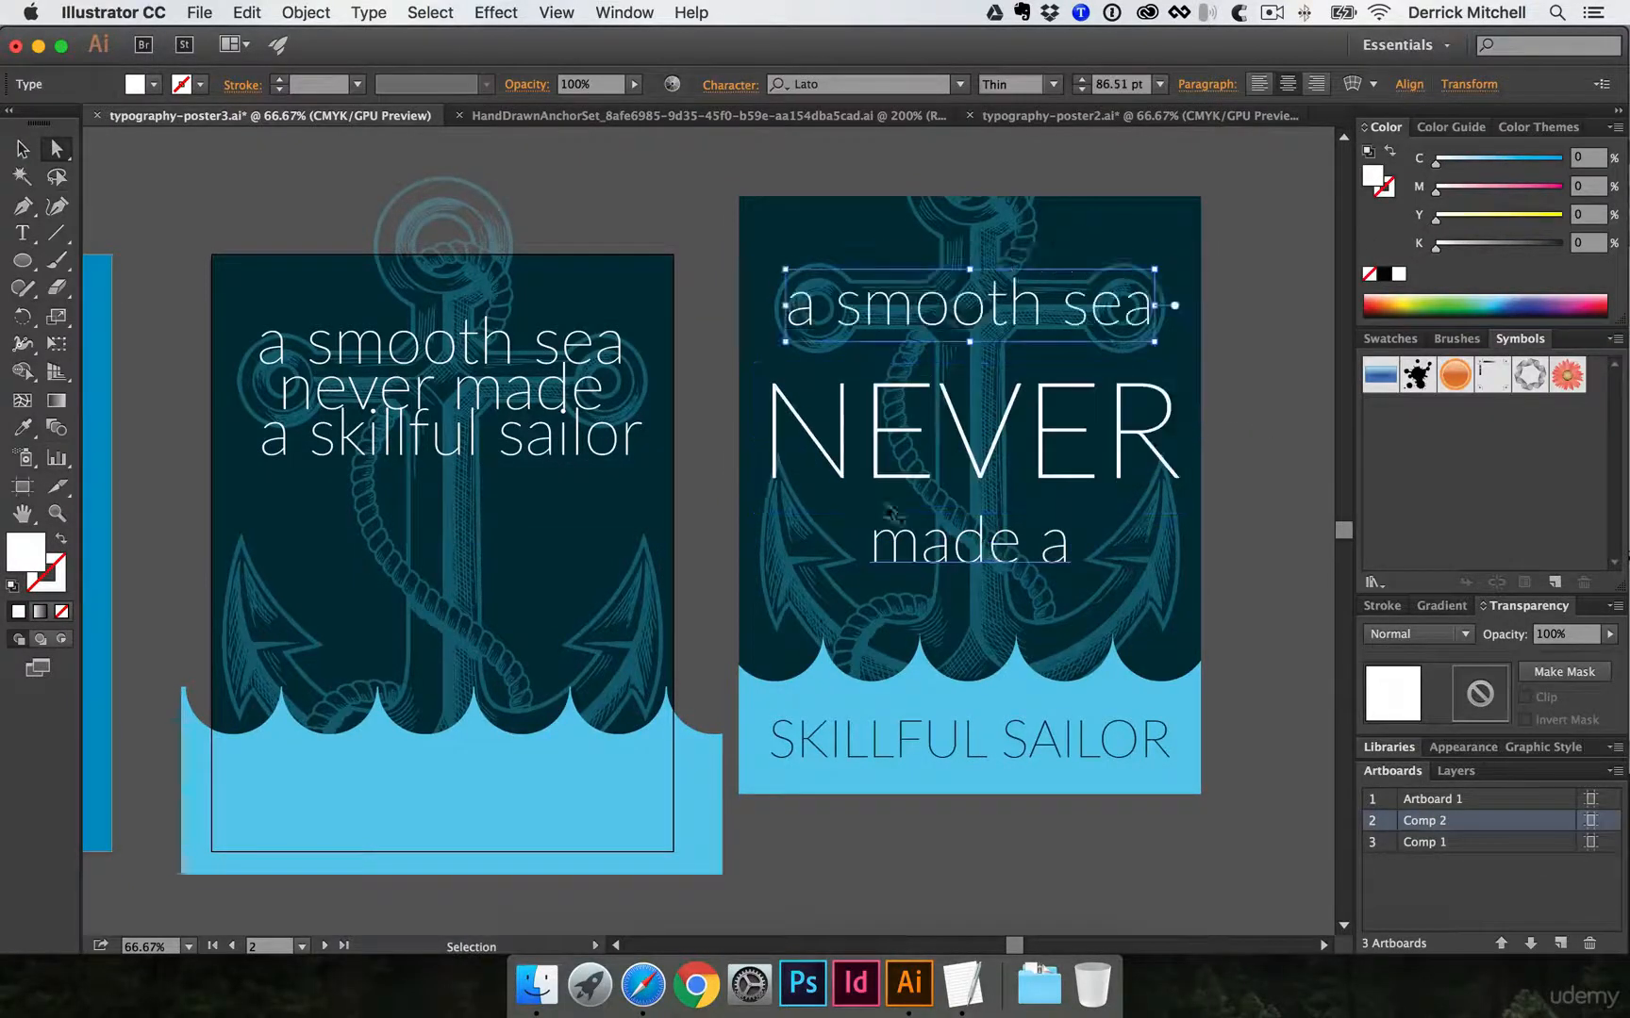
# - Move the reference NEVER poster farther away from Comp 2 to widen the gap between them
pyautogui.click(717, 275)
pyautogui.scroll(2, 676, 221)
pyautogui.press('v')
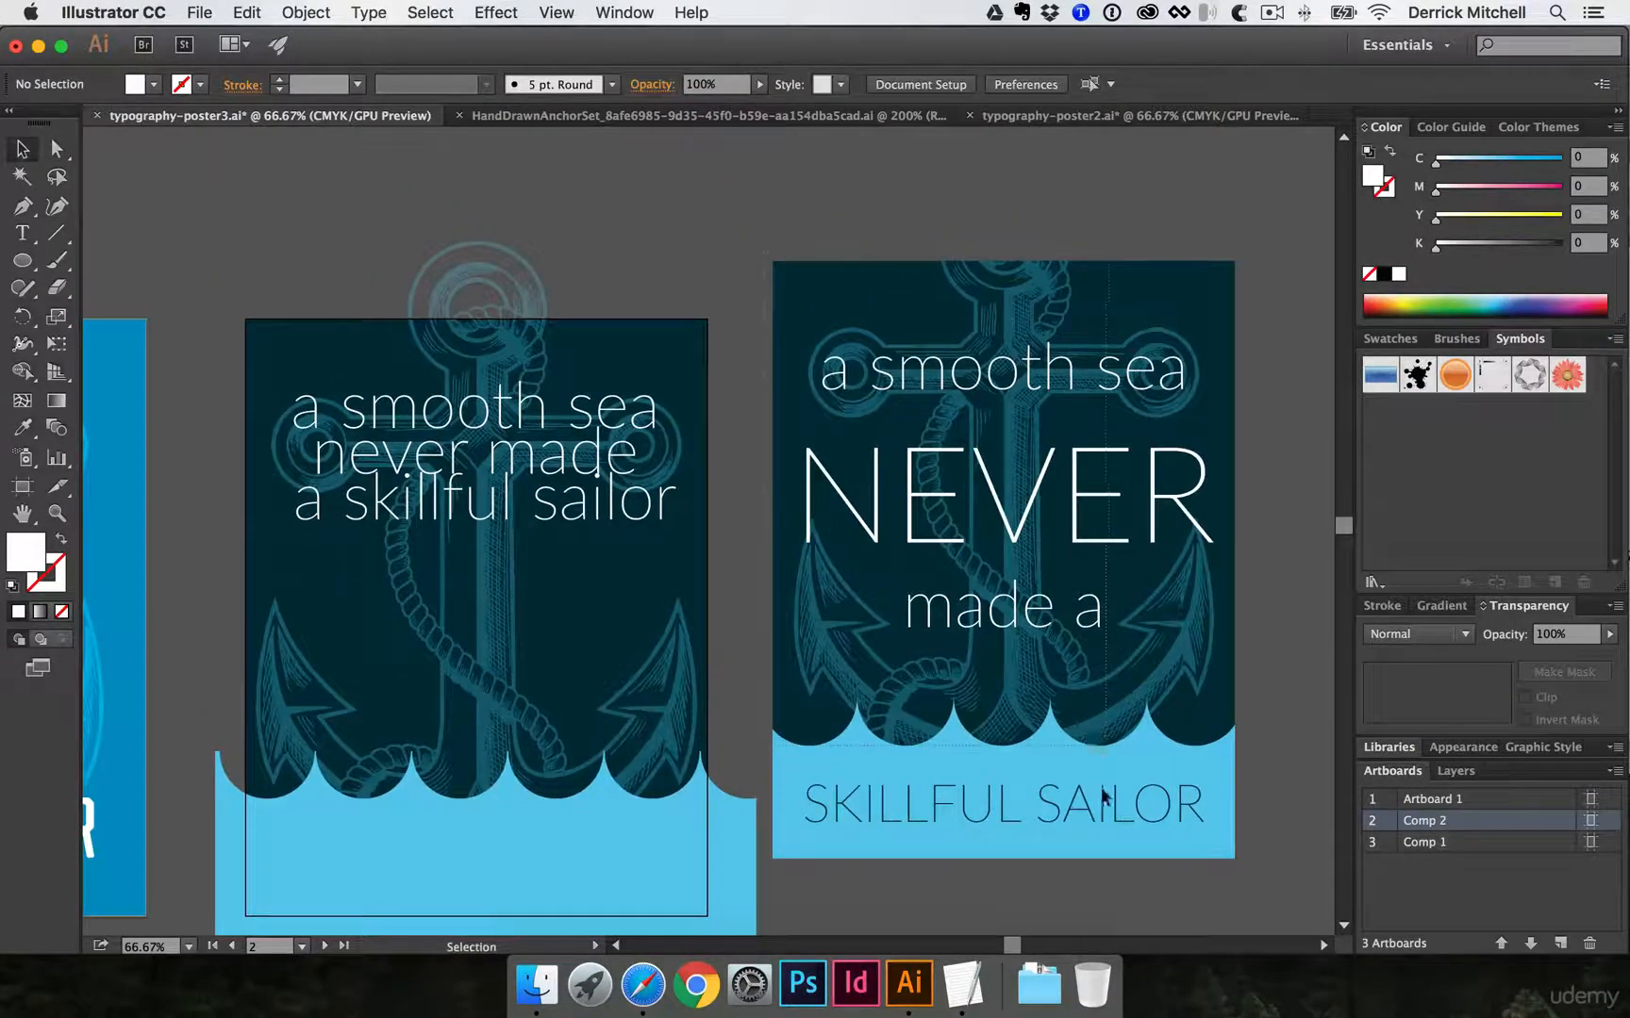
pyautogui.moveTo(1101, 800); pyautogui.dragTo(1318, 837)
pyautogui.click(819, 498)
pyautogui.moveTo(818, 498); pyautogui.dragTo(800, 557)
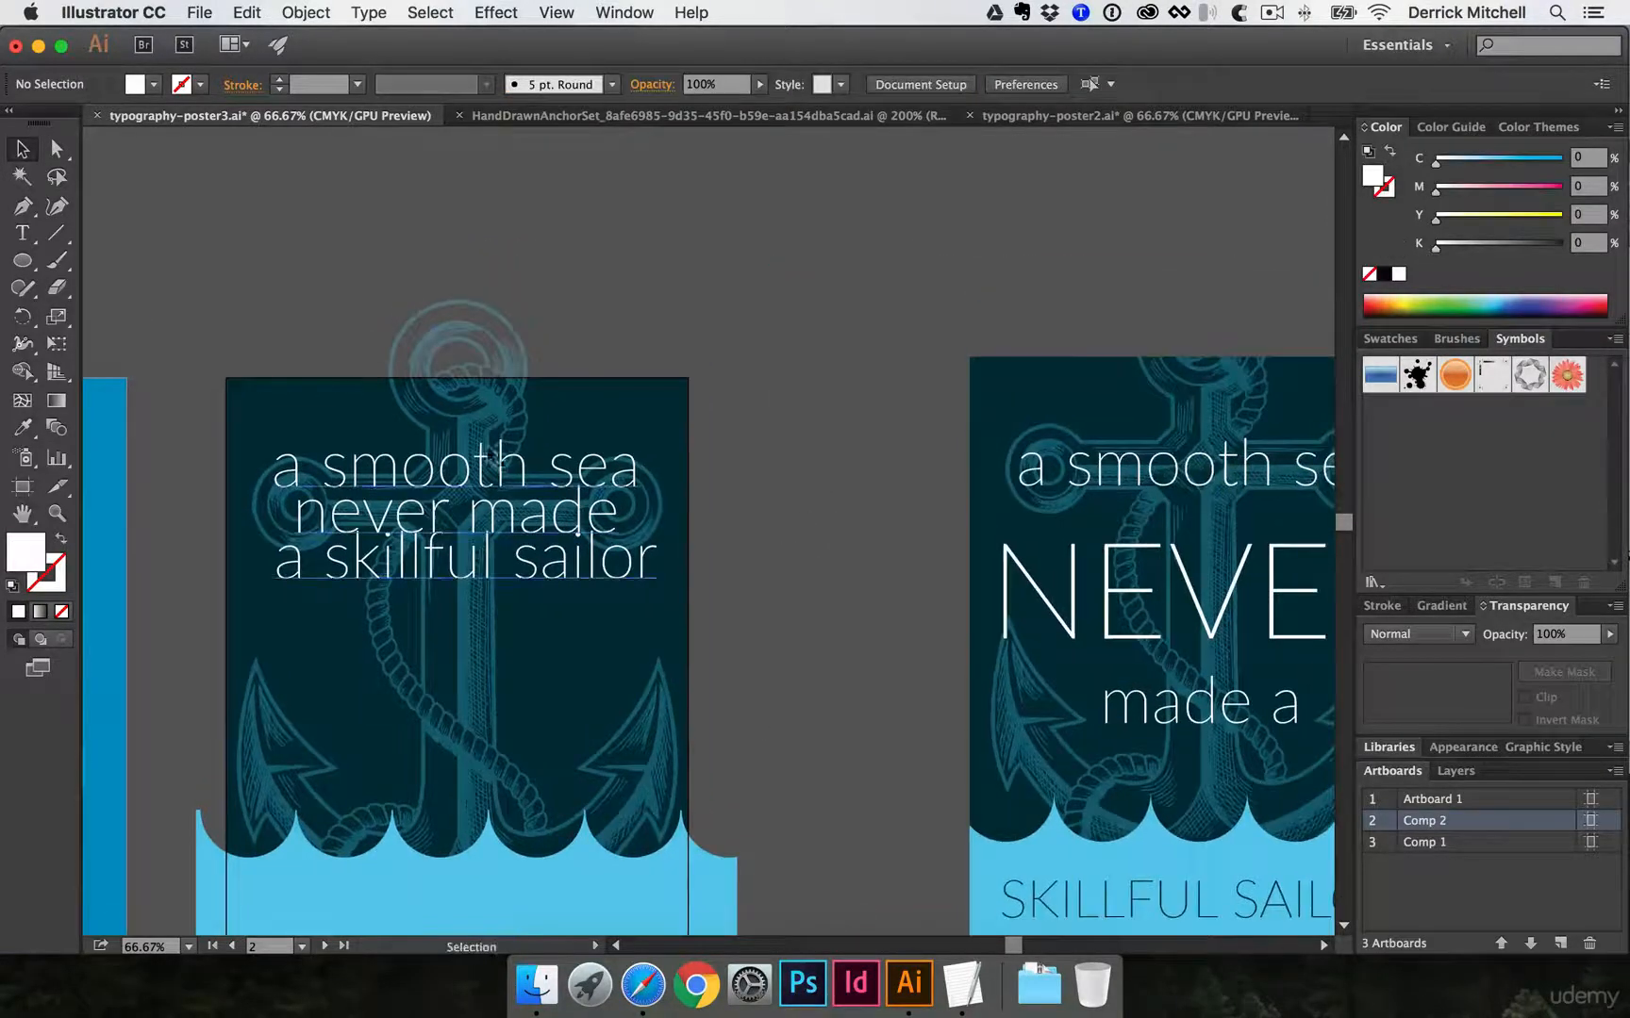
# - Move the three-line text block off Comp 2 onto the empty canvas above the posters
pyautogui.click(492, 456)
pyautogui.moveTo(491, 520); pyautogui.dragTo(807, 259)
pyautogui.moveTo(1043, 345); pyautogui.dragTo(877, 411)
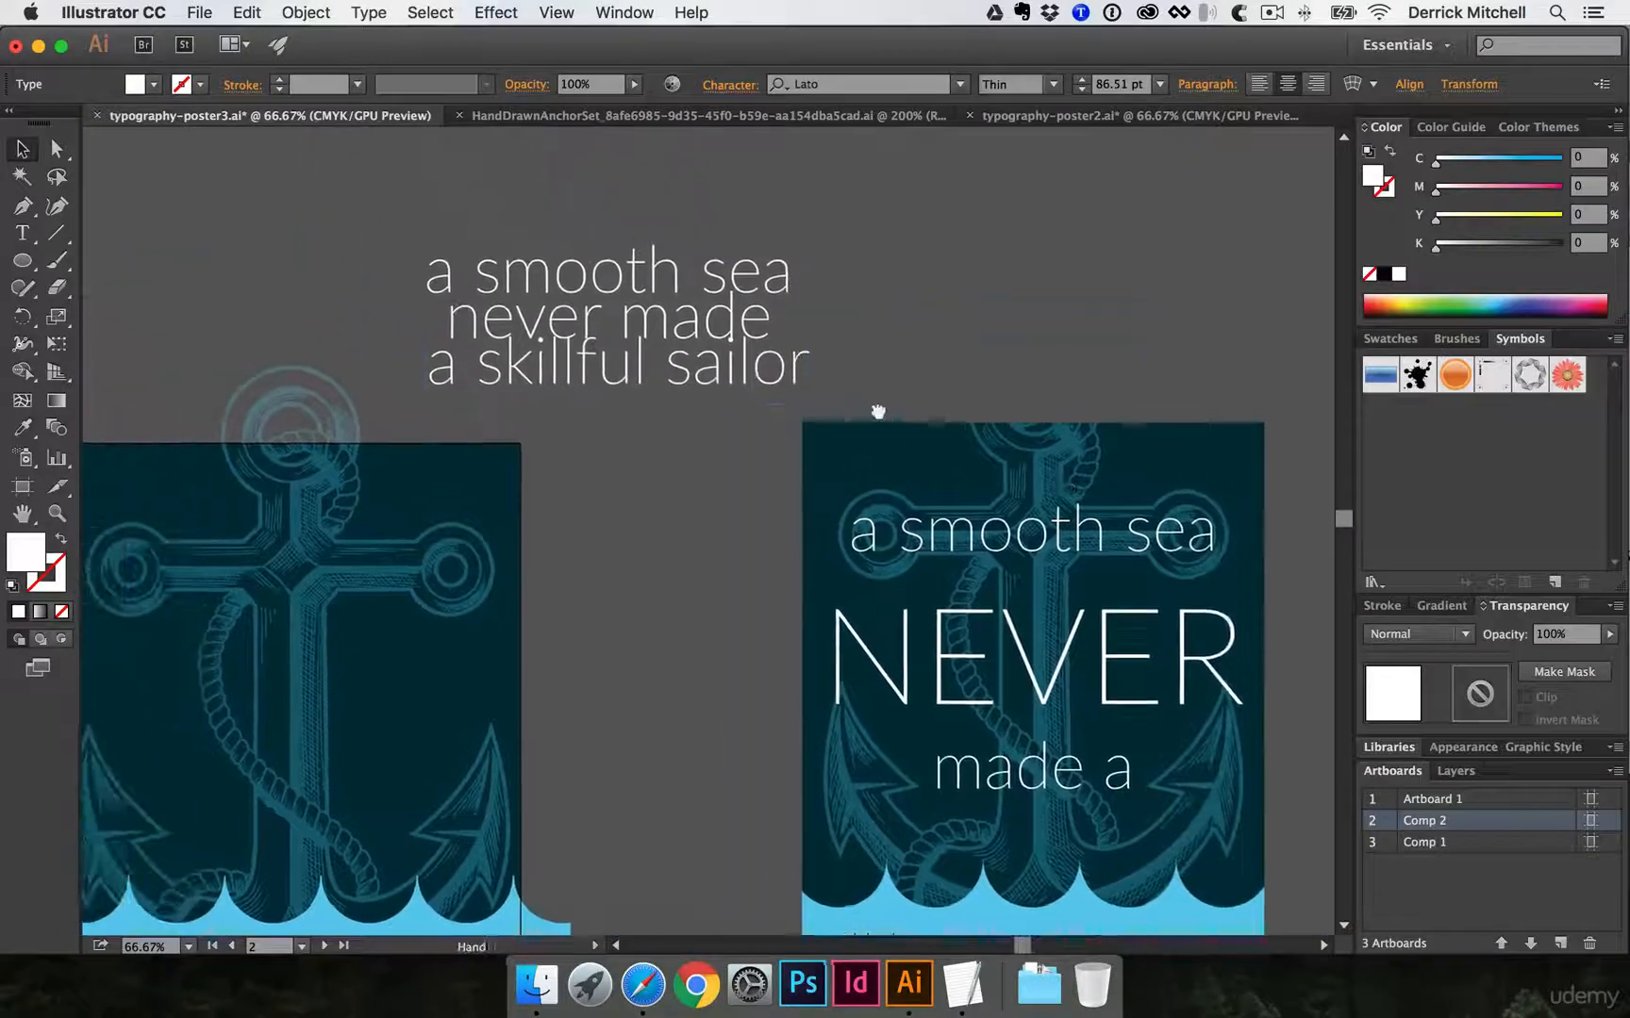
# - Cut the "a smooth sea" line out of the text block and move the remaining two lines farther up the canvas
pyautogui.press('t')
pyautogui.moveTo(424, 273); pyautogui.dragTo(792, 273)
pyautogui.press('super+x')
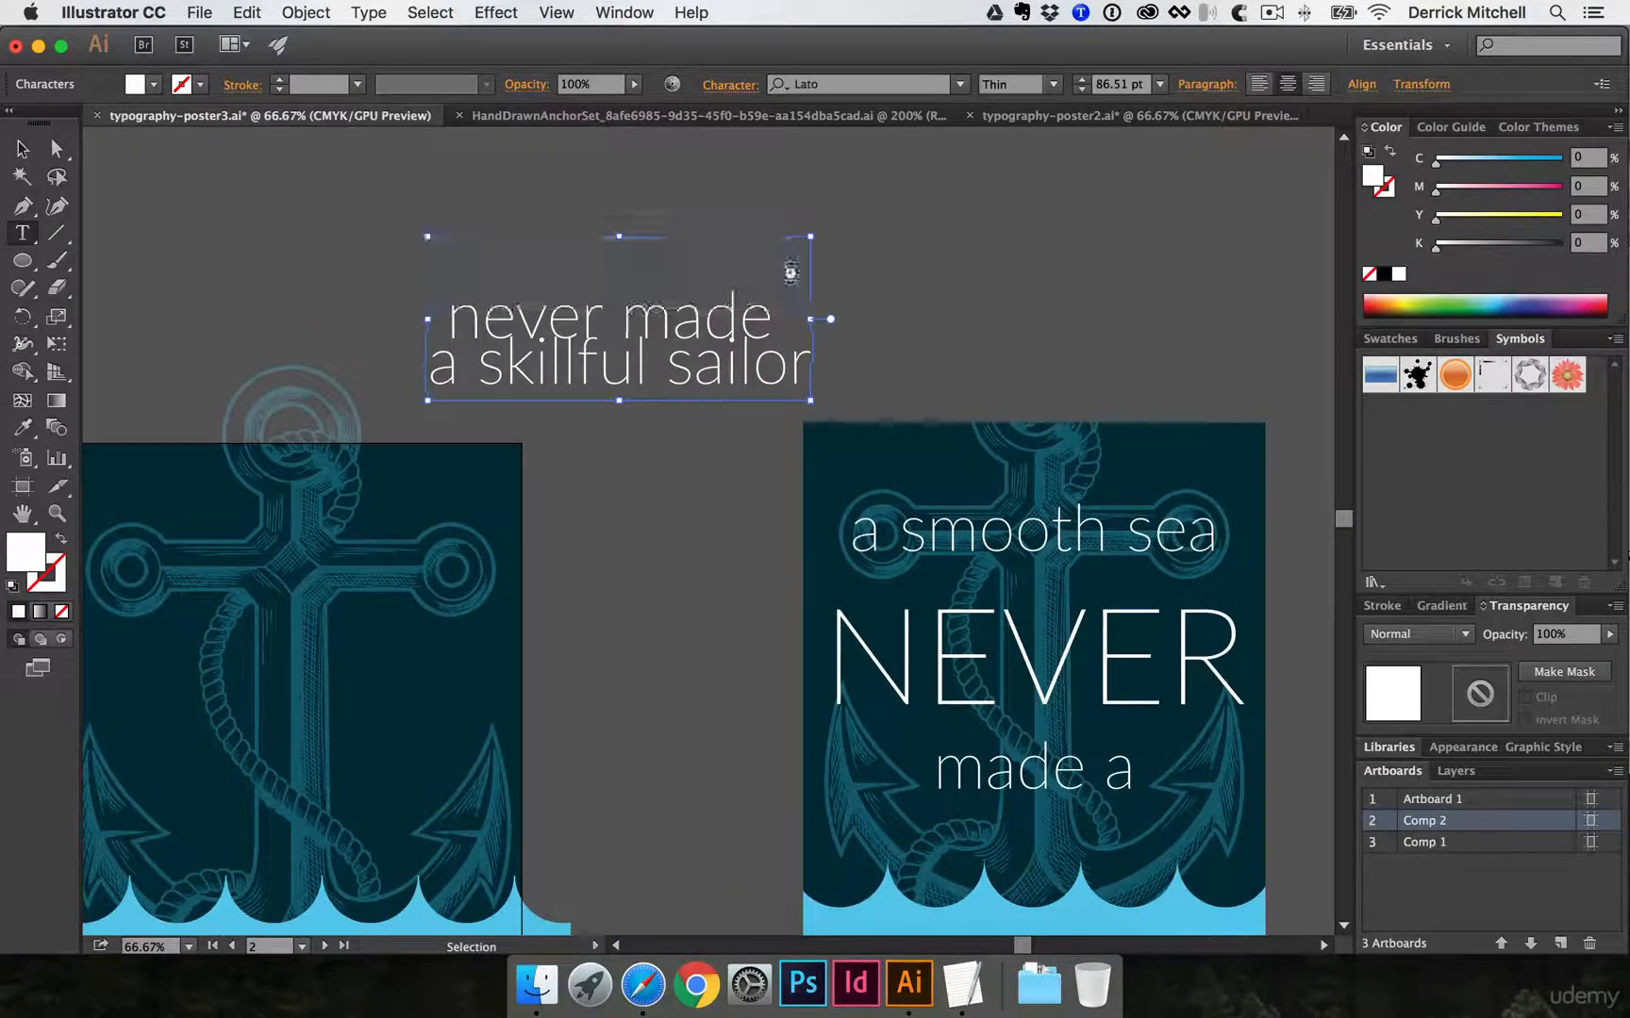
pyautogui.keyDown('super'); pyautogui.click(989, 226); pyautogui.keyUp('super')
pyautogui.press('v')
pyautogui.moveTo(619, 360); pyautogui.dragTo(727, 307)
# - Paste "a smooth sea" as its own text object and place it across the anchor's crossbar on Comp 2
pyautogui.press('t')
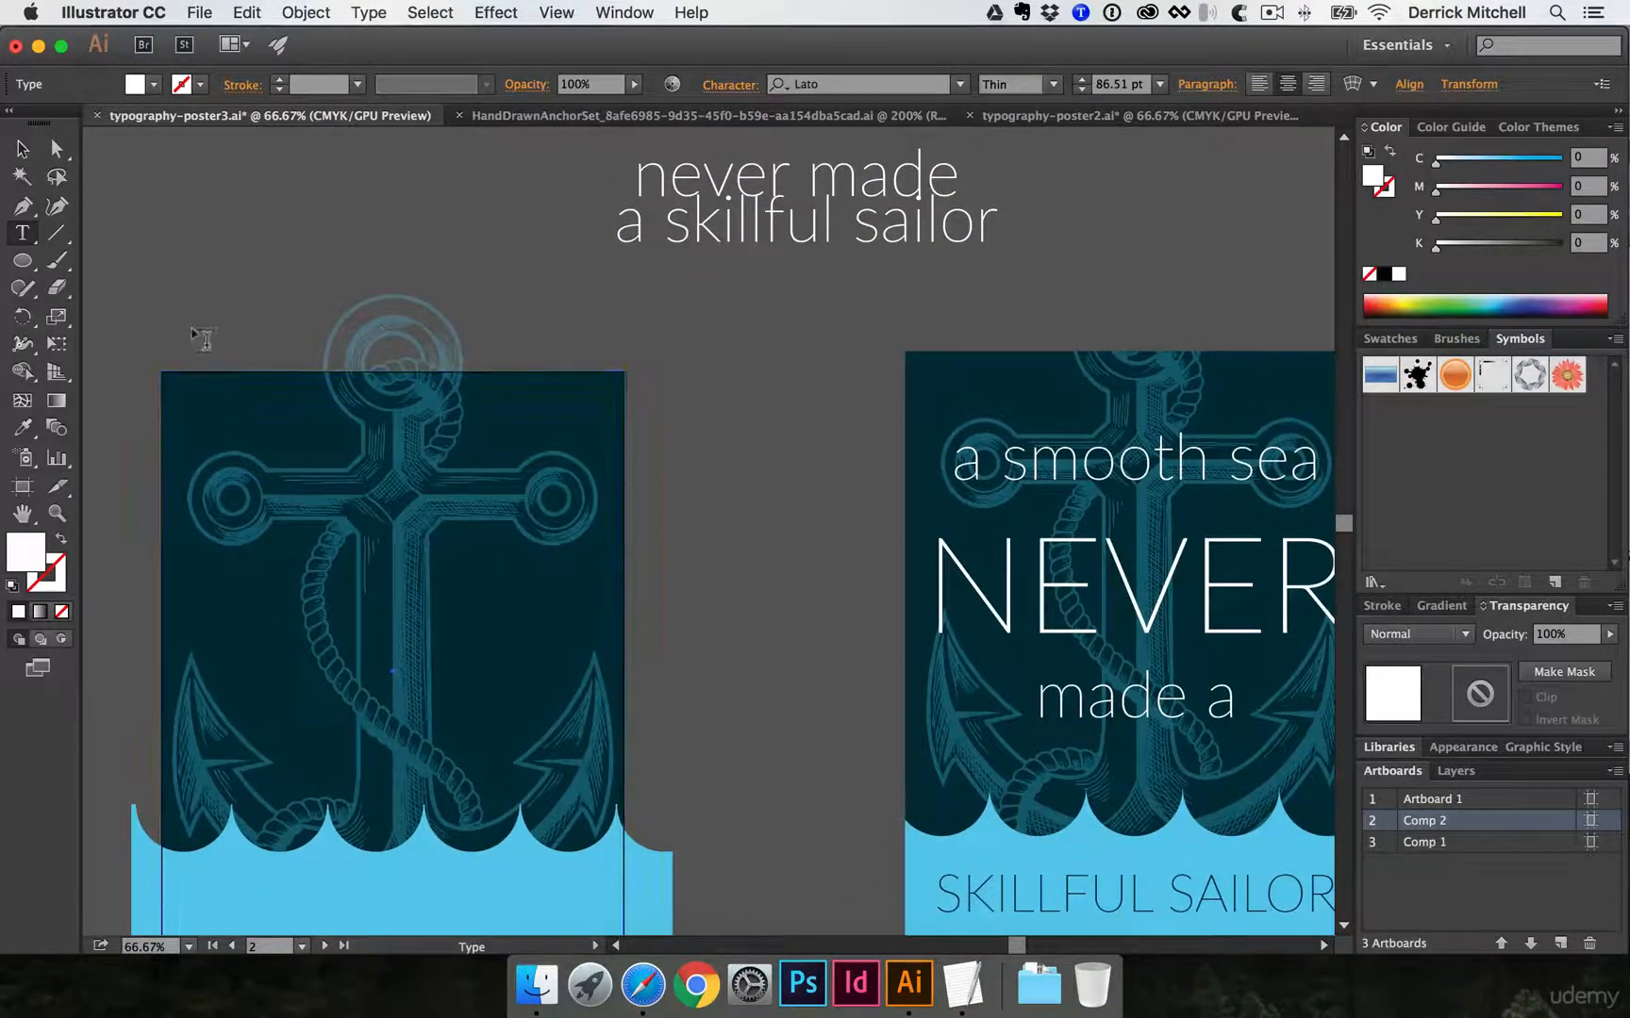
pyautogui.click(293, 451)
pyautogui.press('super+v')
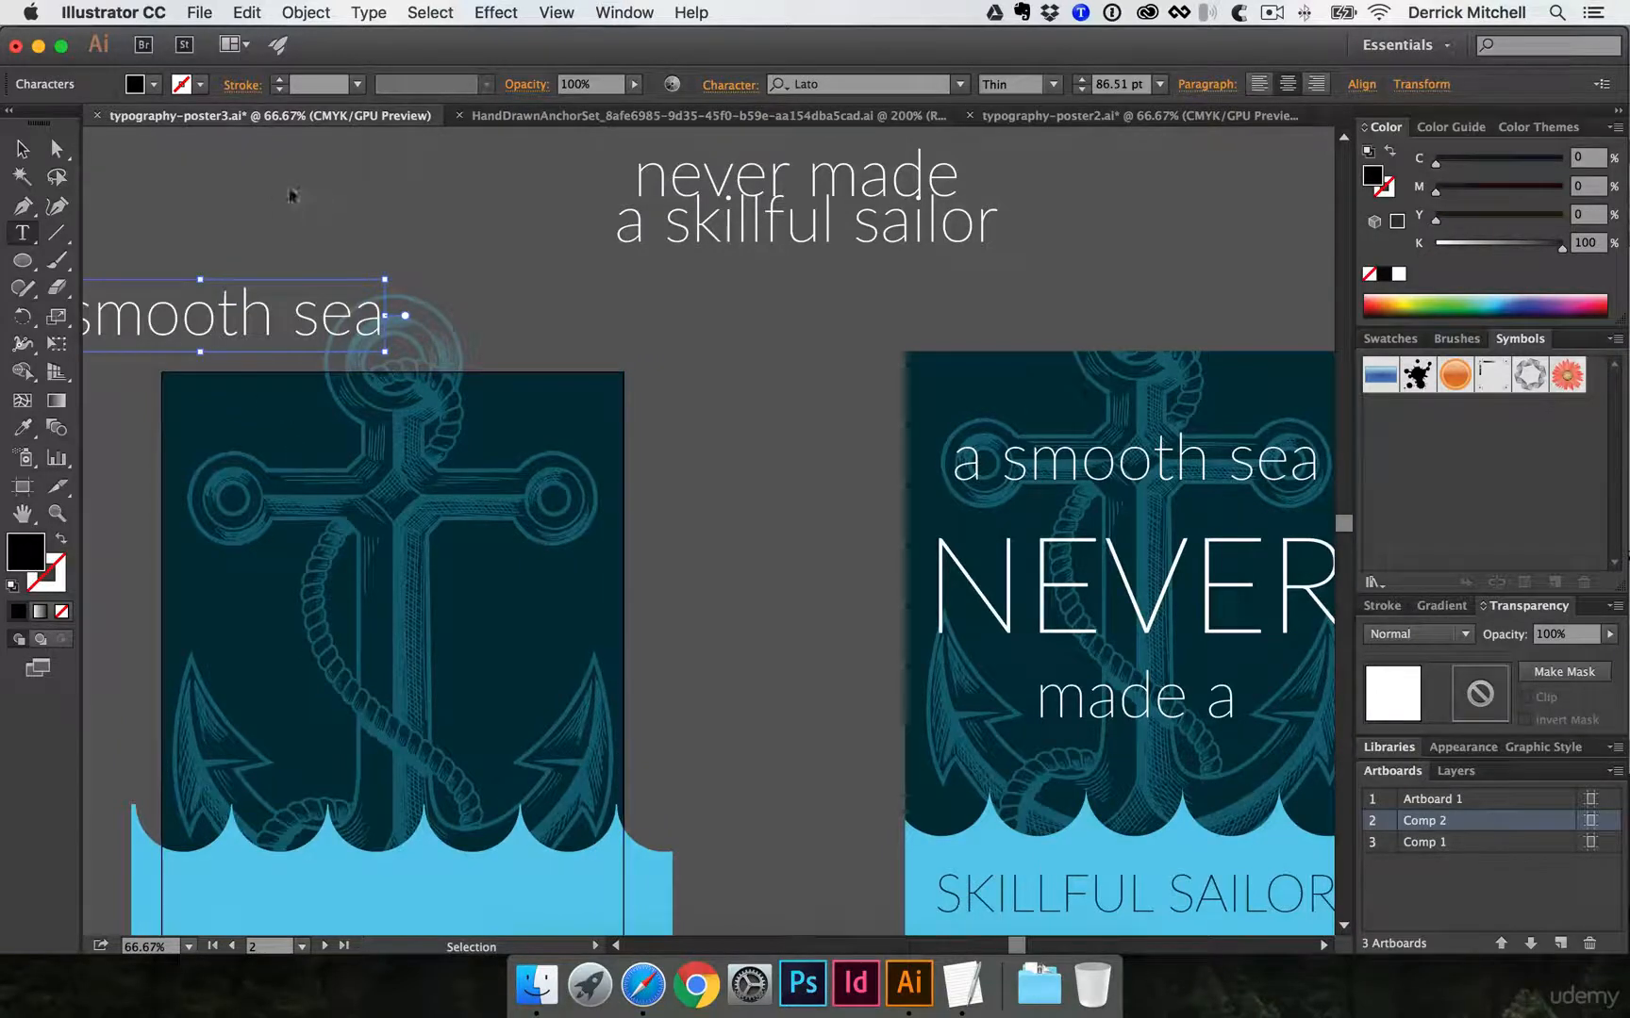
pyautogui.keyDown('super'); pyautogui.click(290, 194); pyautogui.keyUp('super')
pyautogui.press('v')
pyautogui.moveTo(227, 300); pyautogui.dragTo(419, 474)
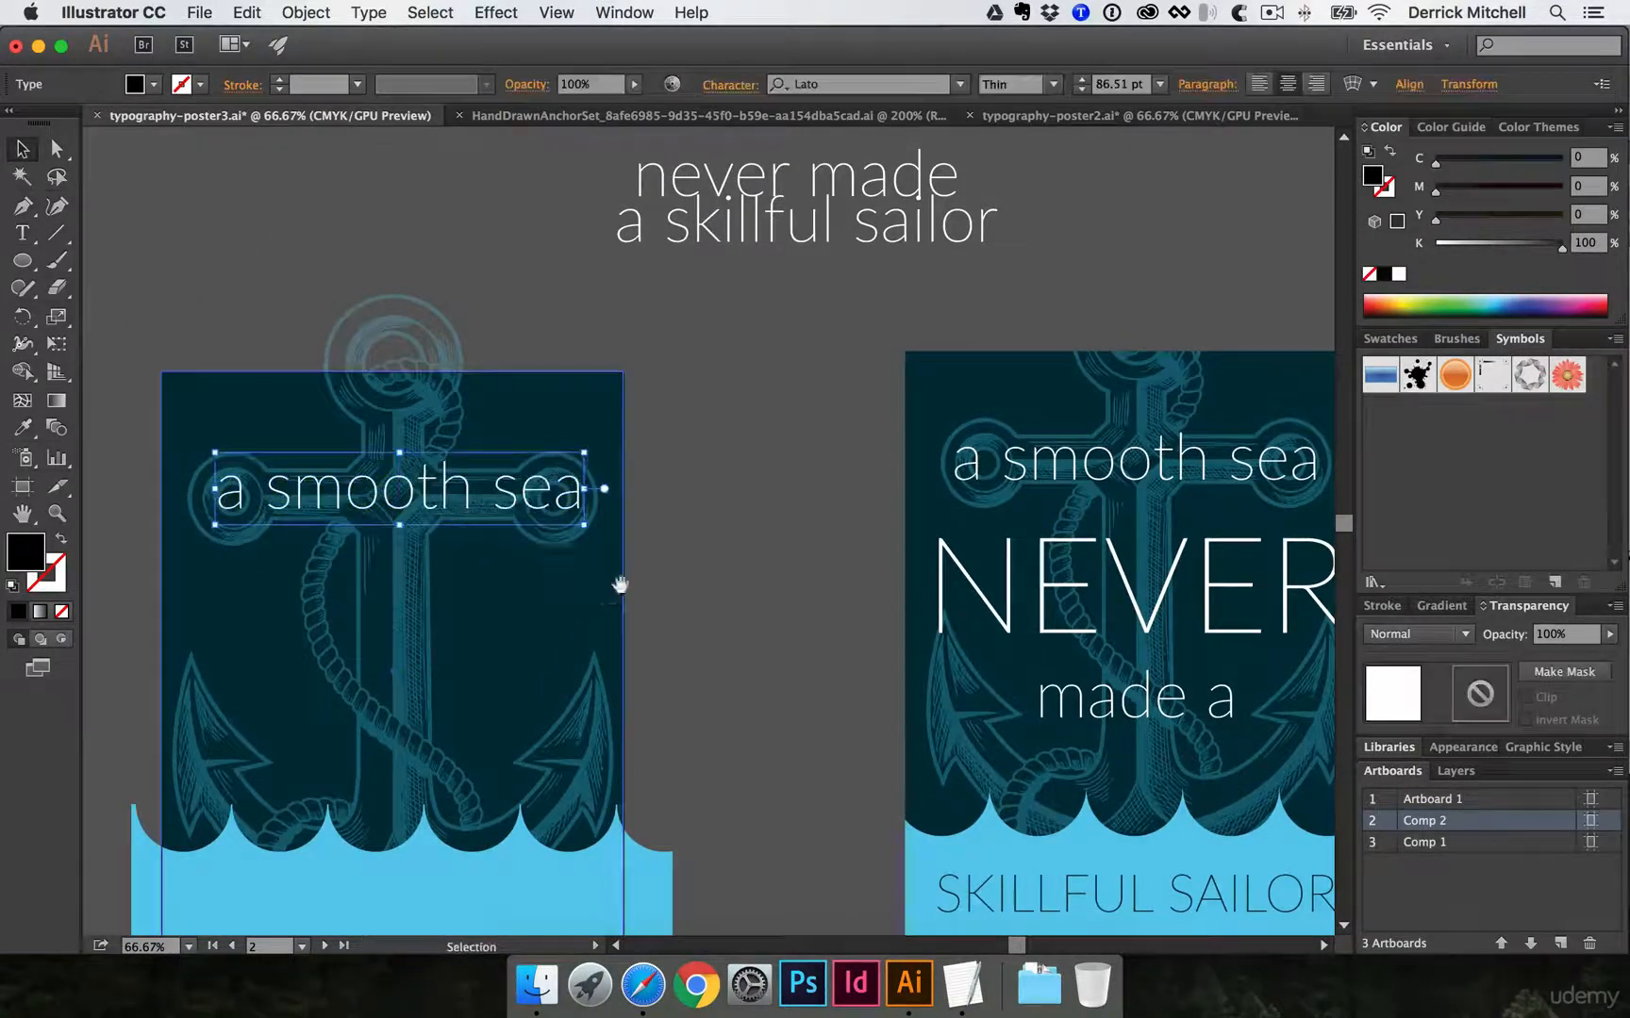
# - Cut the word "never" out of the remaining two-line text block
pyautogui.moveTo(789, 484); pyautogui.dragTo(713, 568)
pyautogui.press('t')
pyautogui.doubleClick(660, 259)
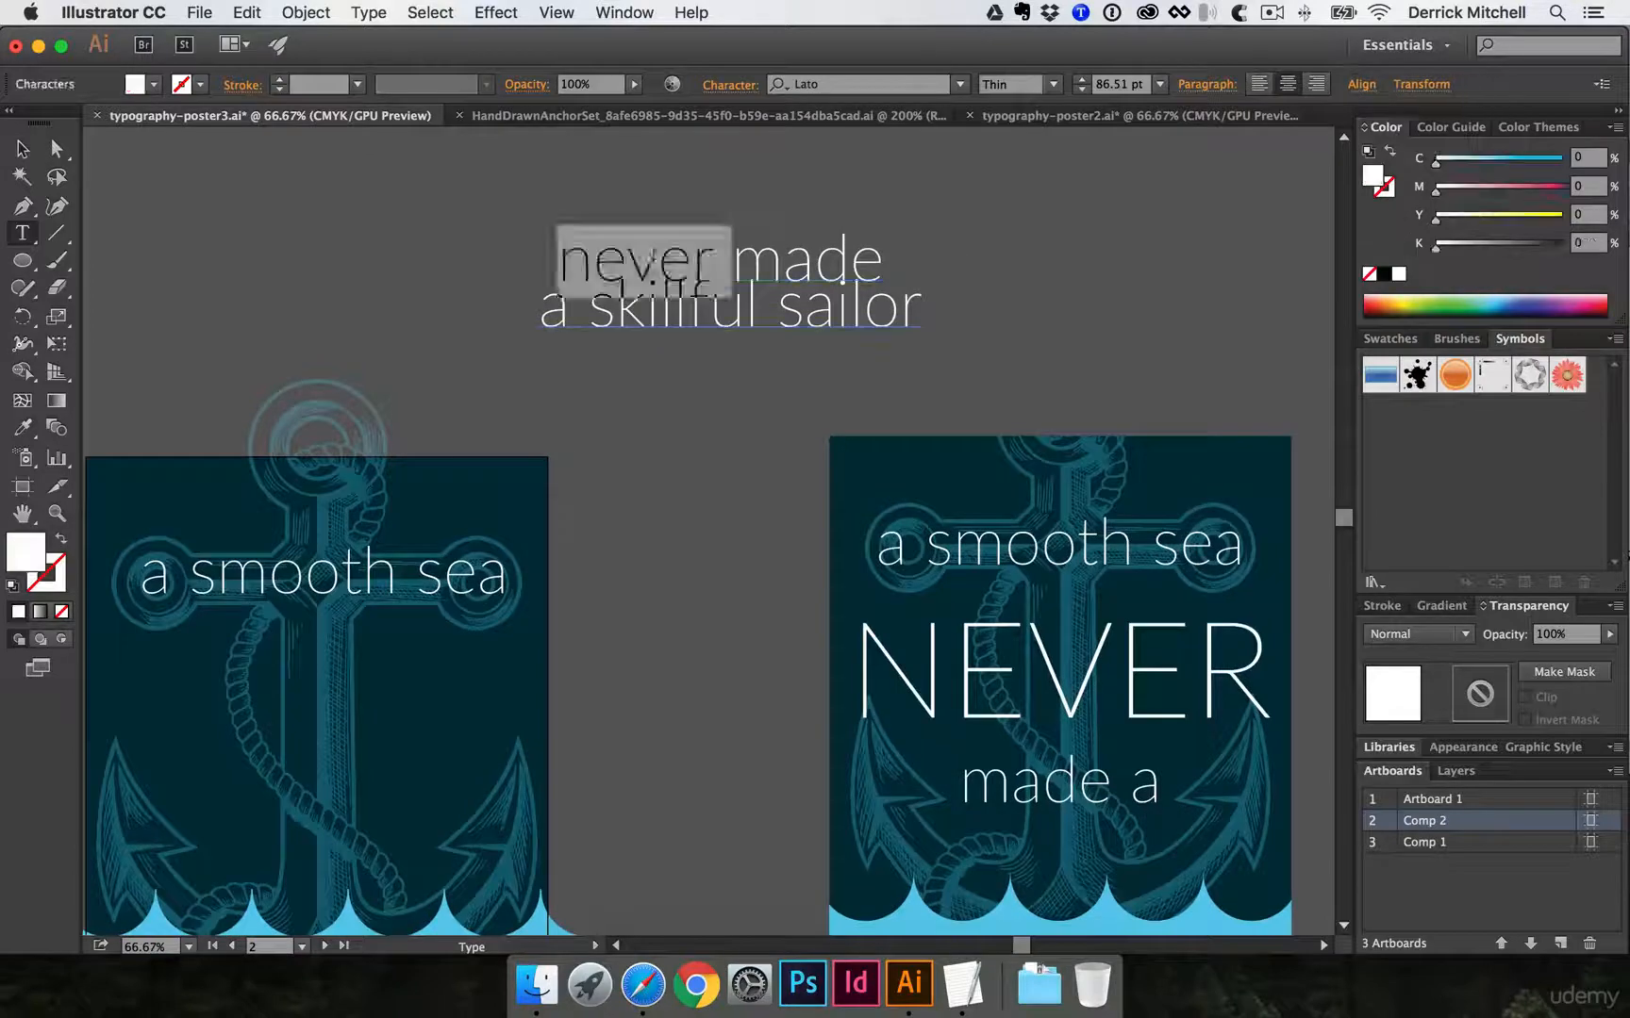
pyautogui.press('super')
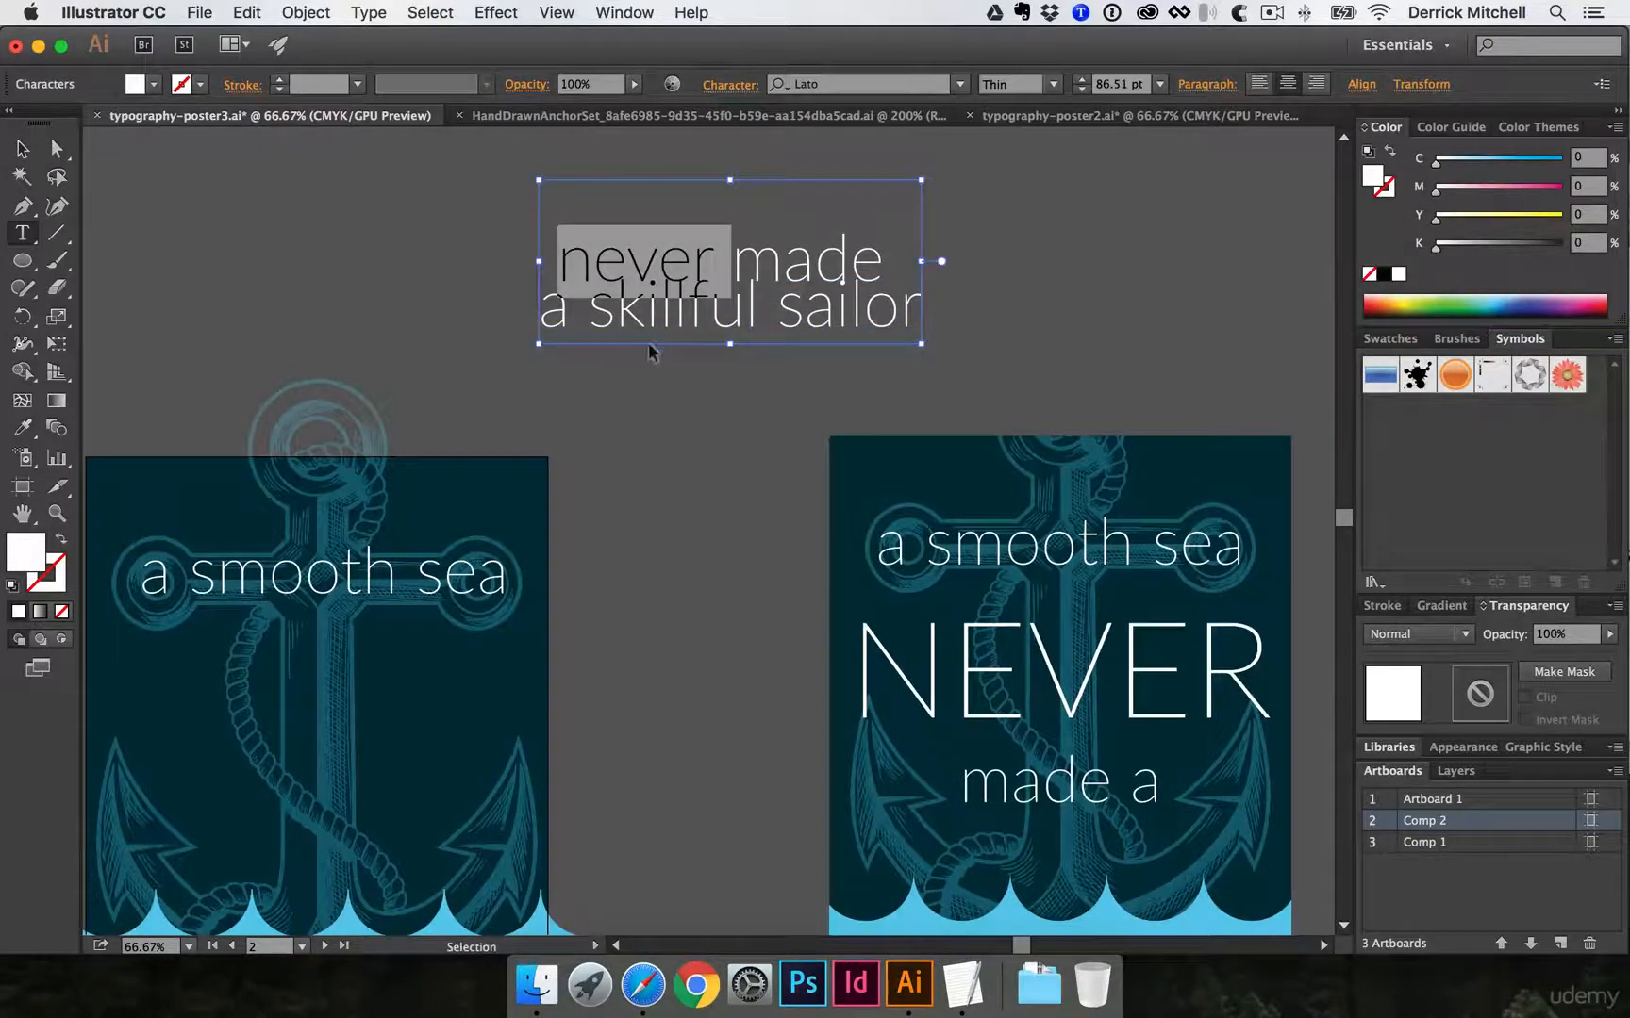
pyautogui.press('super+x')
pyautogui.keyDown('super'); pyautogui.click(629, 437); pyautogui.keyUp('super')
# - Paste "never" as a separate text object and place it below "a smooth sea" on Comp 2
pyautogui.click(604, 519)
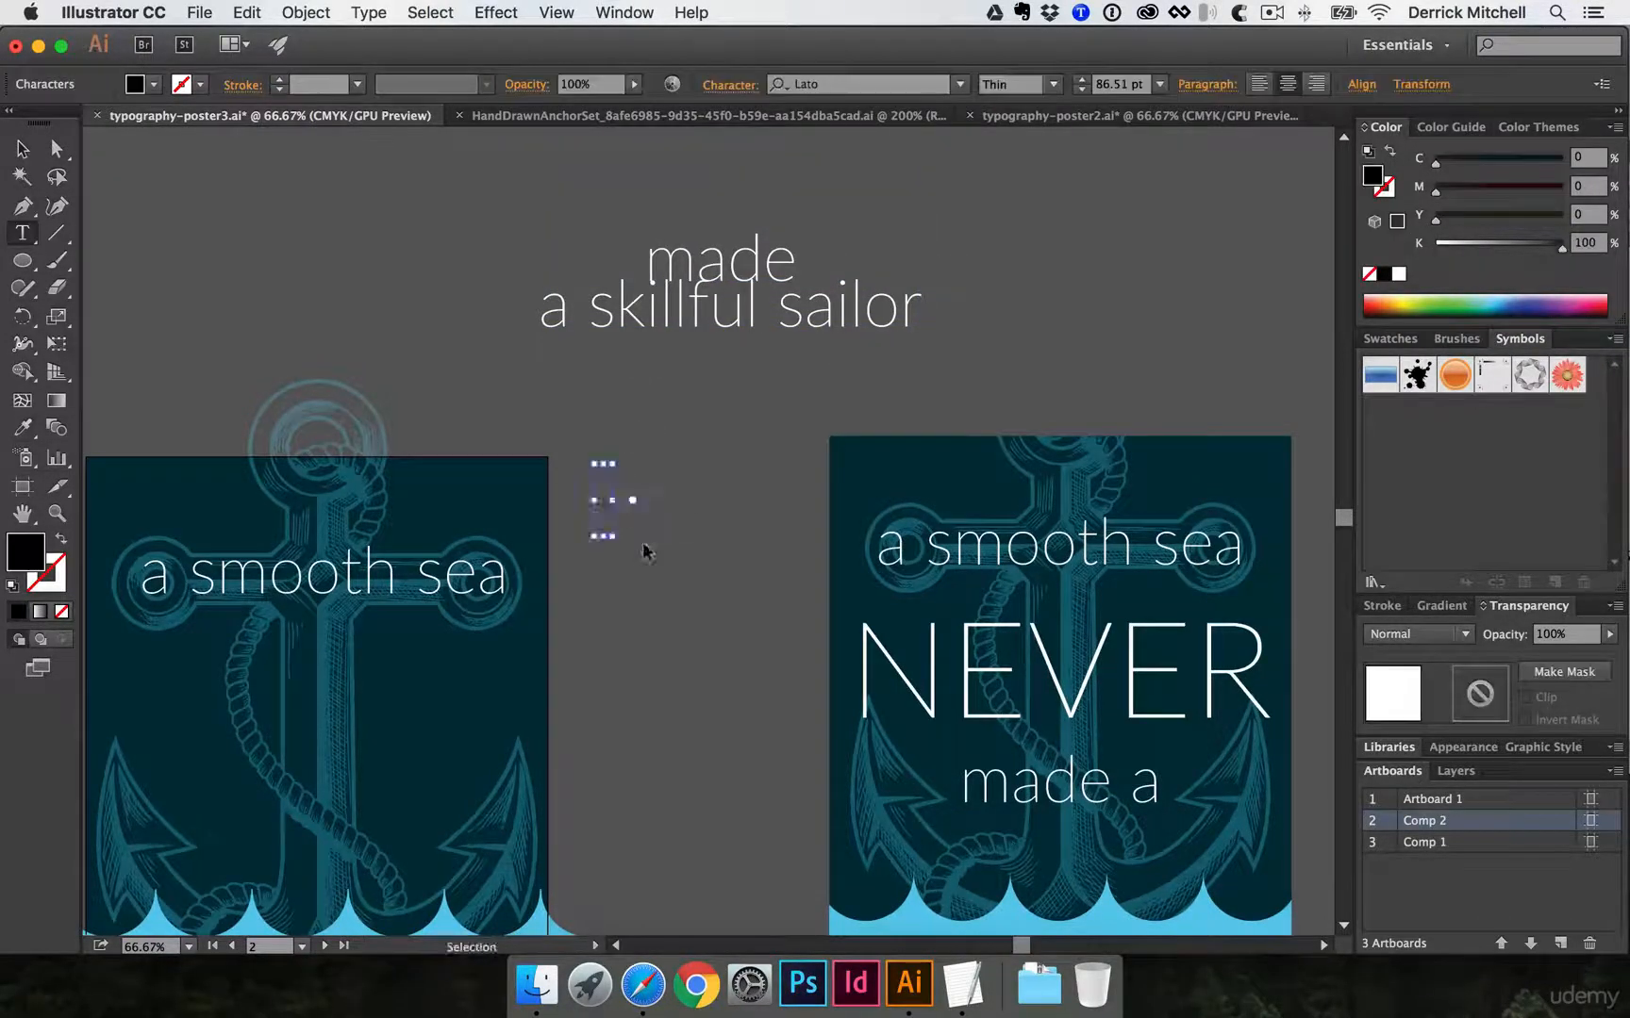
pyautogui.press('super+v')
pyautogui.keyDown('super'); pyautogui.click(685, 416); pyautogui.keyUp('super')
pyautogui.press('v')
pyautogui.moveTo(619, 519); pyautogui.dragTo(318, 684)
pyautogui.moveTo(399, 676); pyautogui.dragTo(402, 547)
pyautogui.click(642, 542)
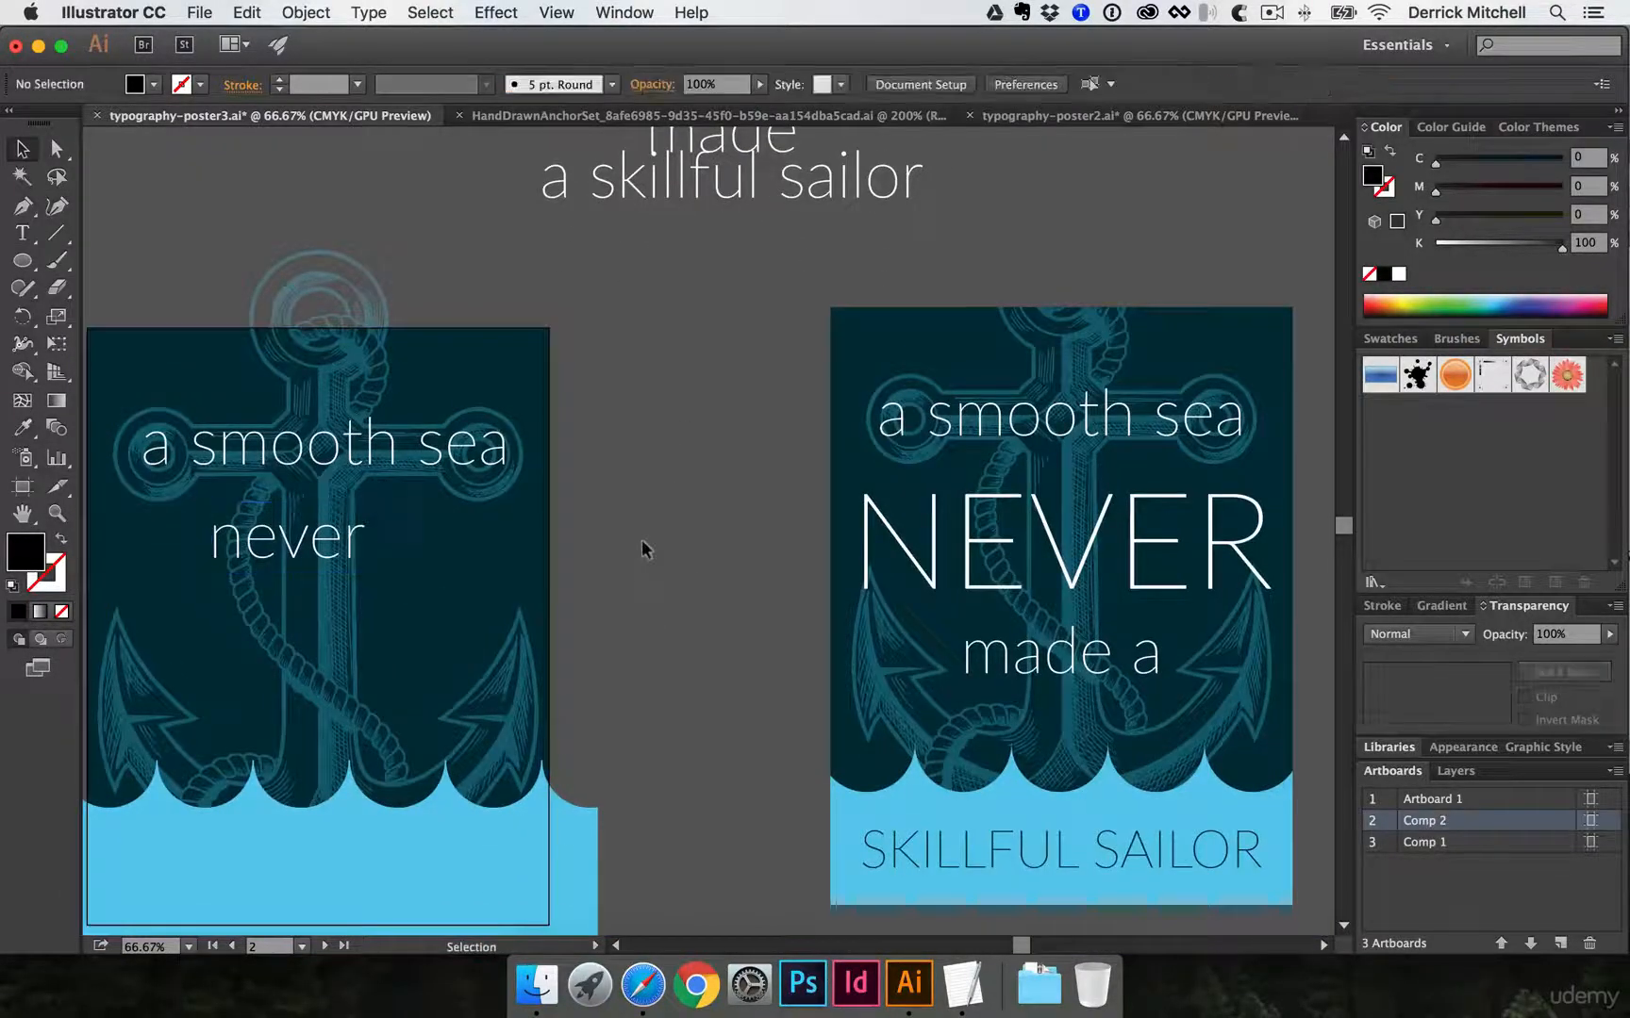
# - Apply the reference poster's "NEVER" formatting, white Lato Thin at 178.24 pt, to Comp 2's "never" with the Eyedropper
pyautogui.click(287, 546)
pyautogui.press('i')
pyautogui.click(967, 514)
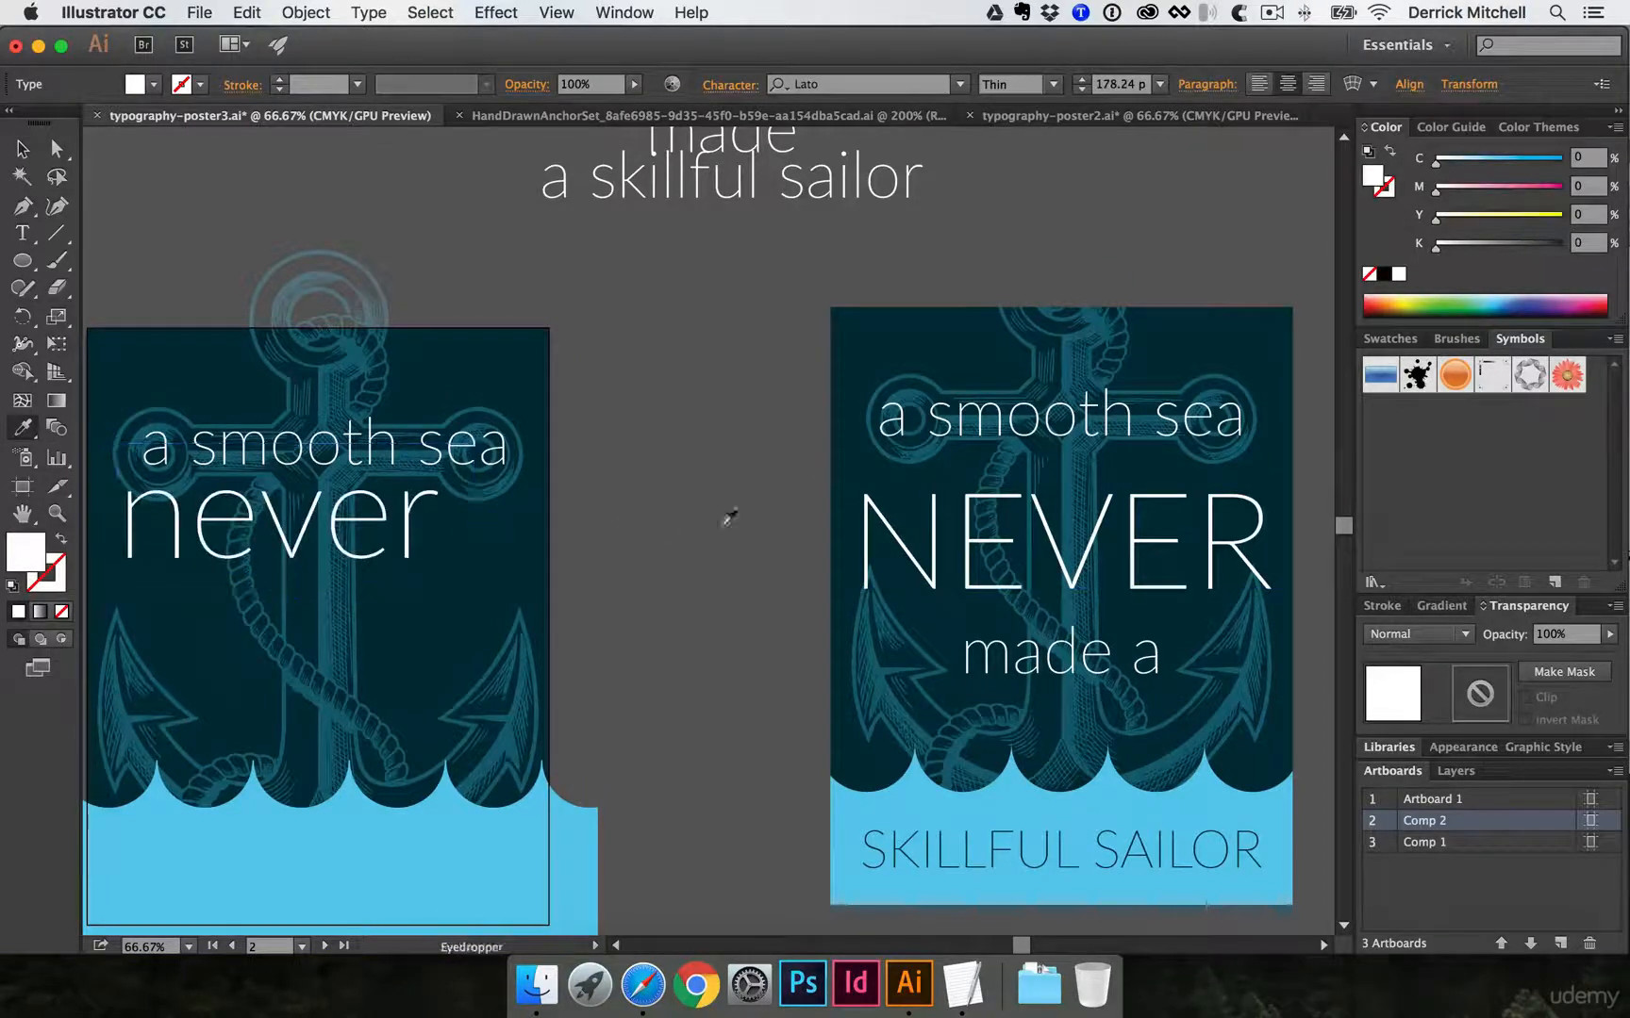
# - Try the dark background and light blue wave colors on "never" with the Eyedropper, and restore the reference word's white fill
pyautogui.click(887, 345)
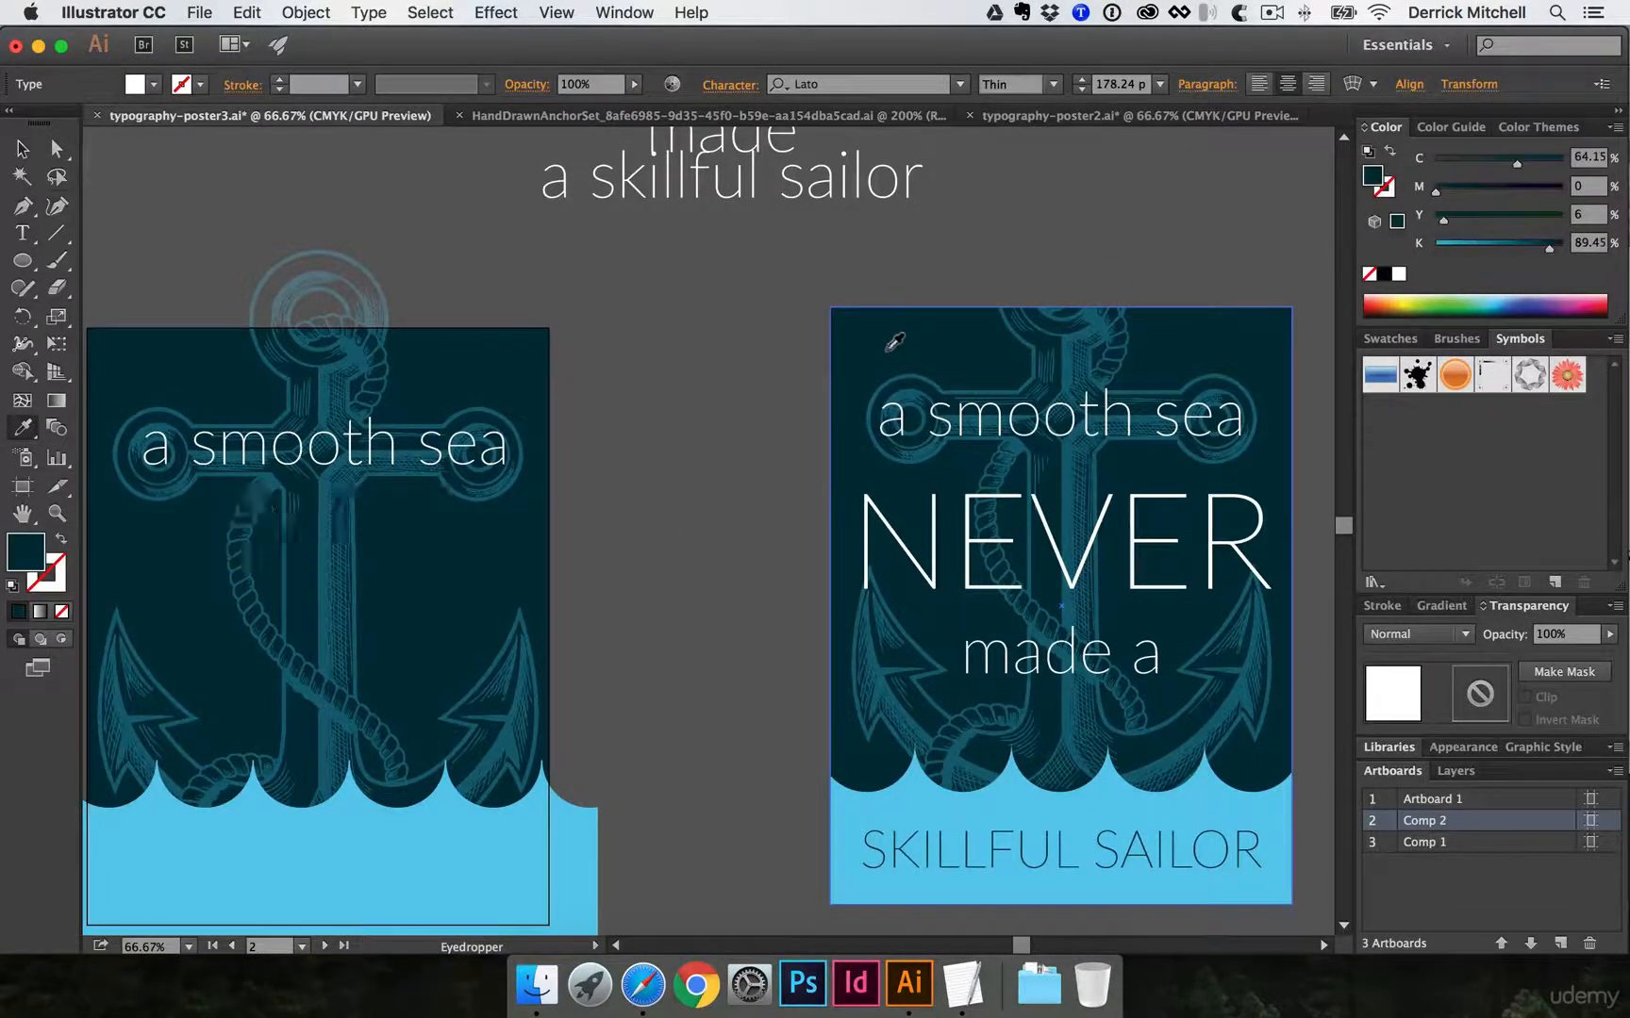
pyautogui.press('super+z')
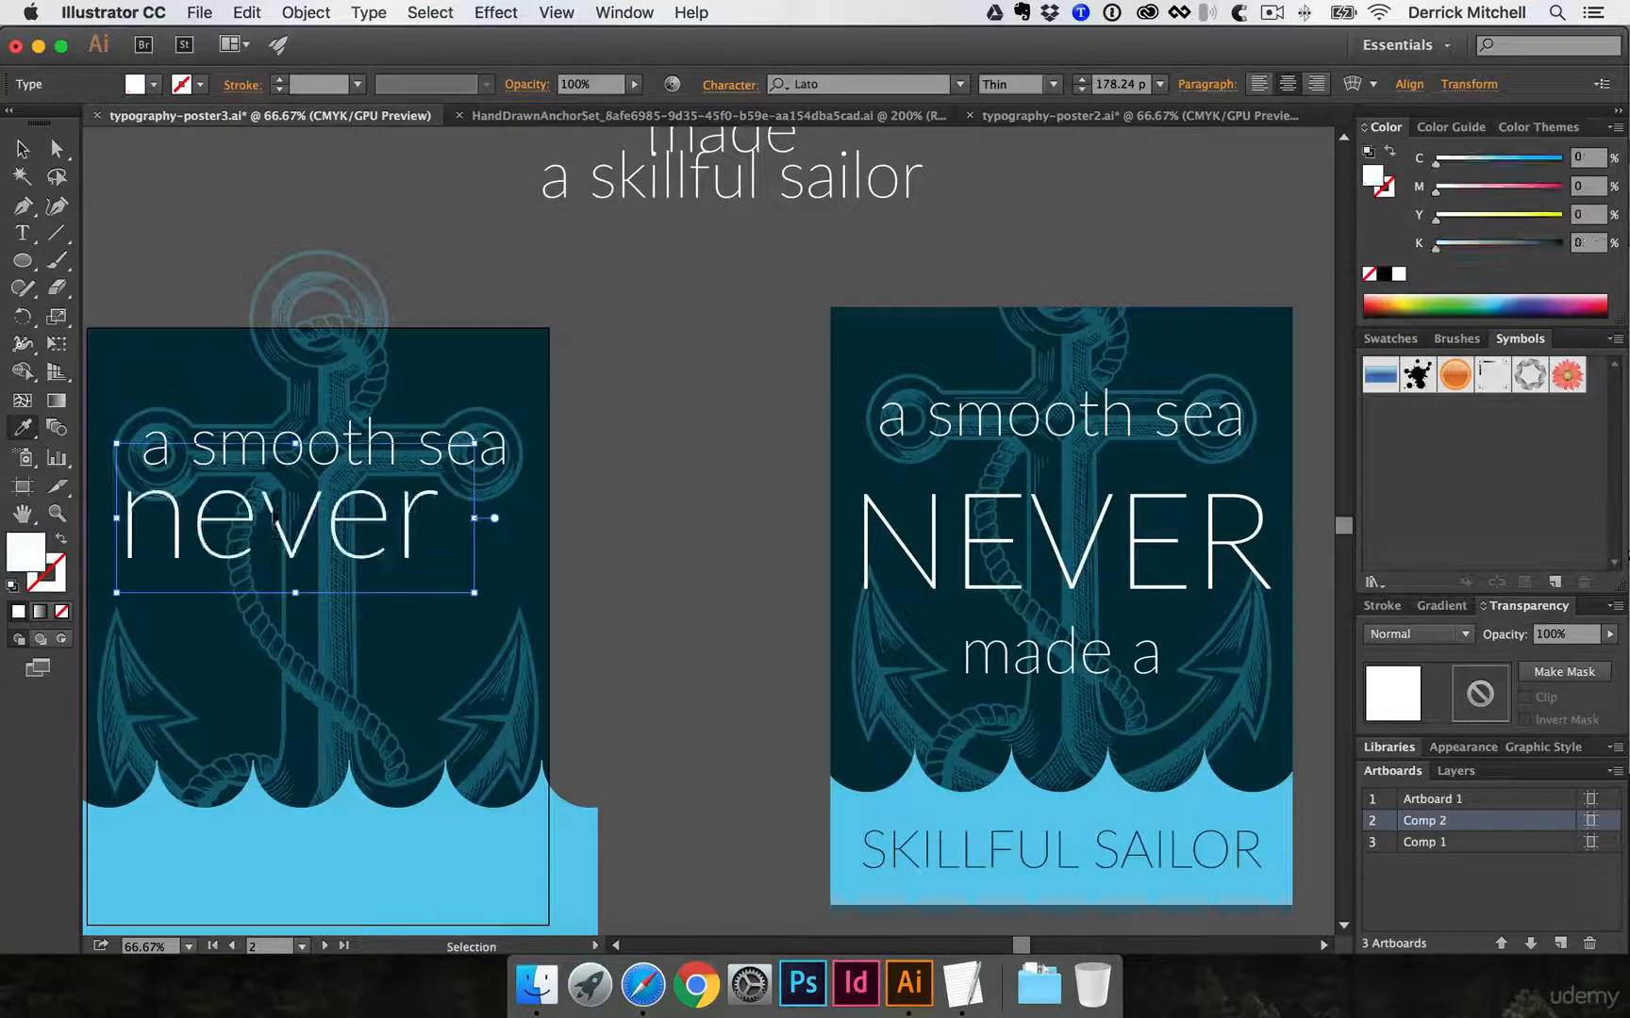
pyautogui.press('super+shift+a')
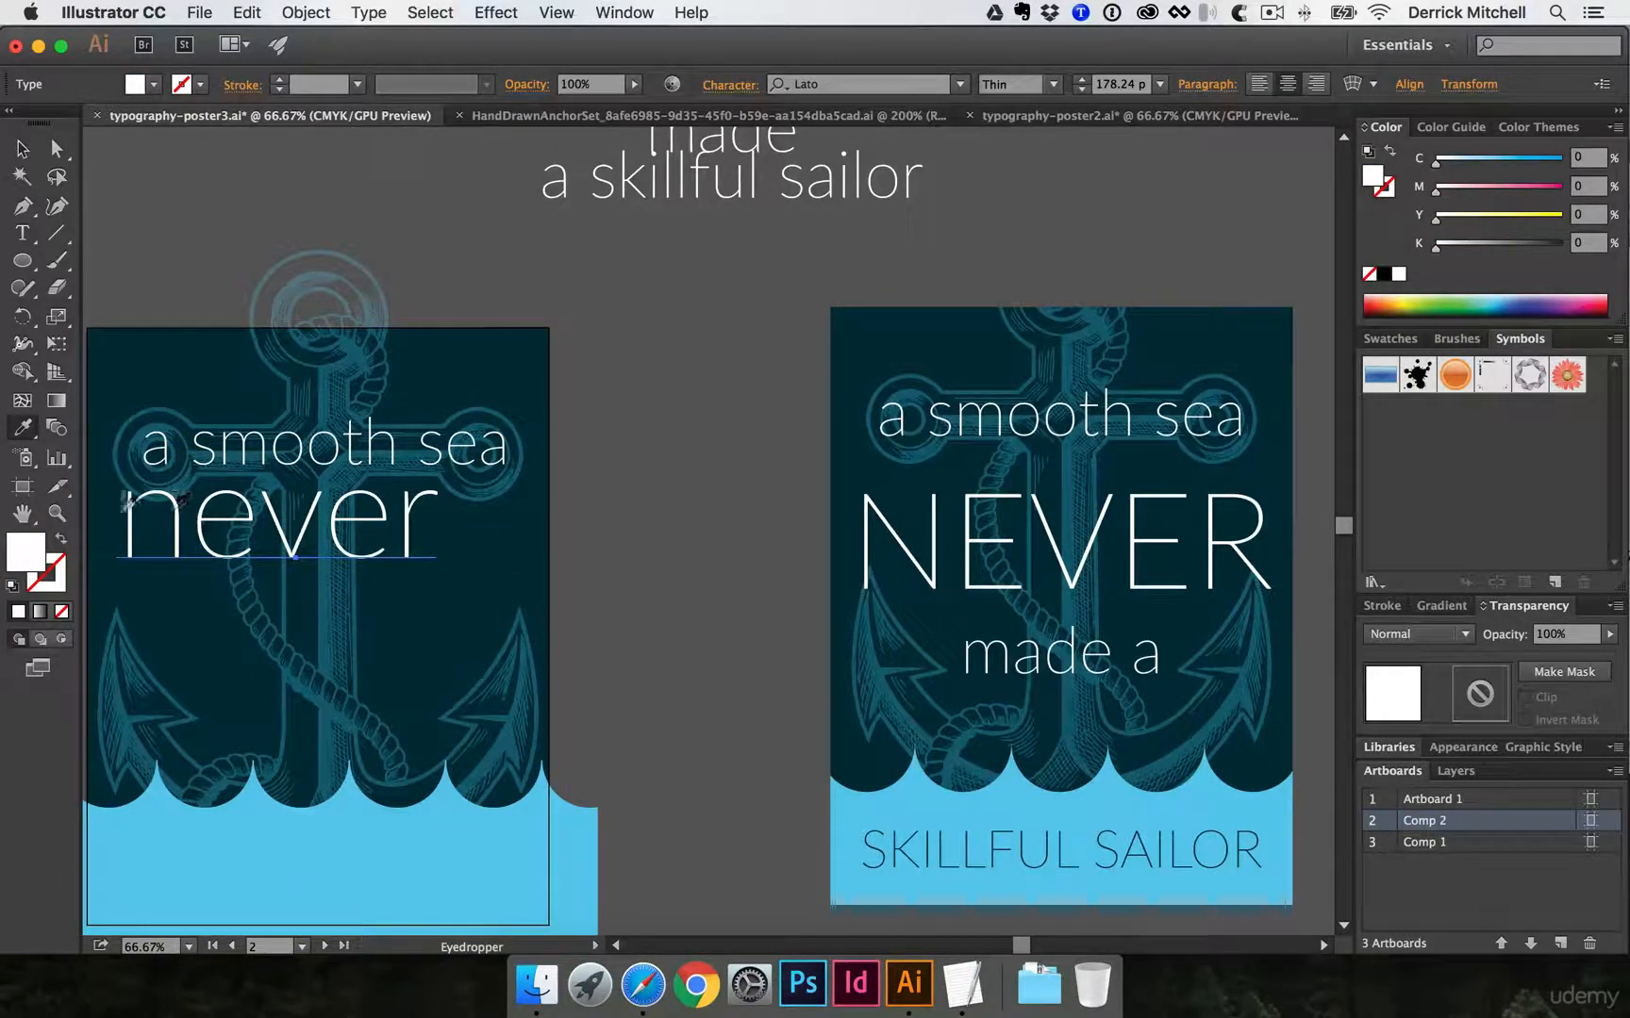
pyautogui.click(910, 811)
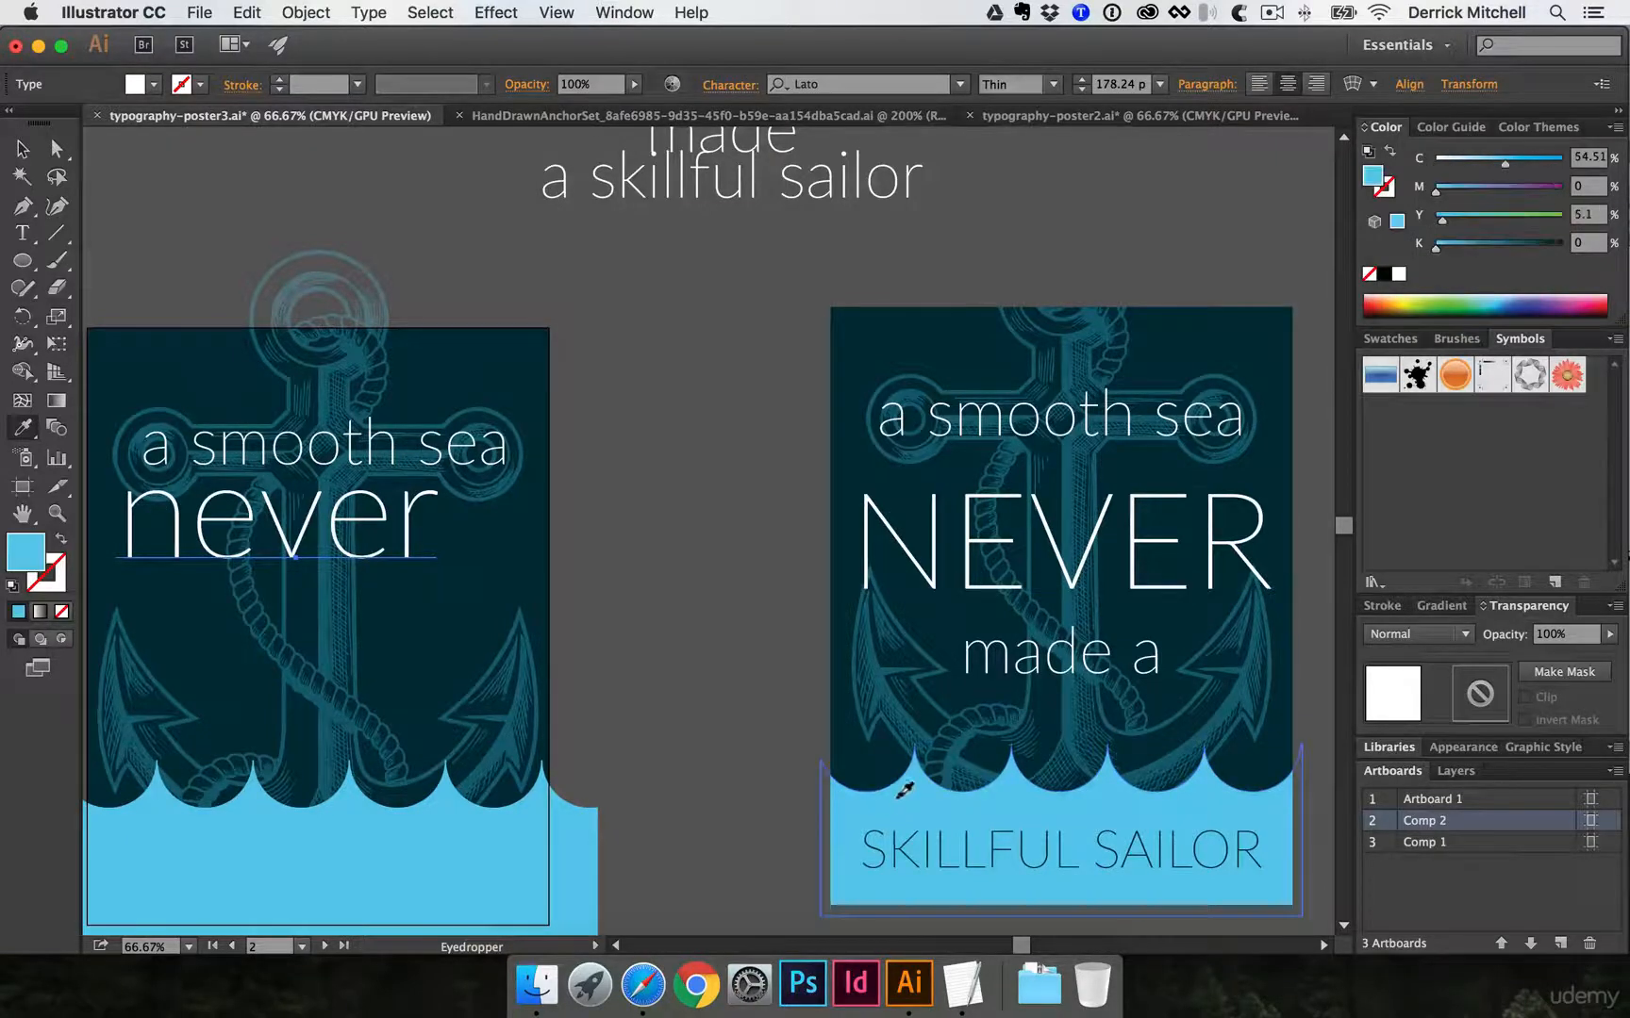
pyautogui.click(498, 572)
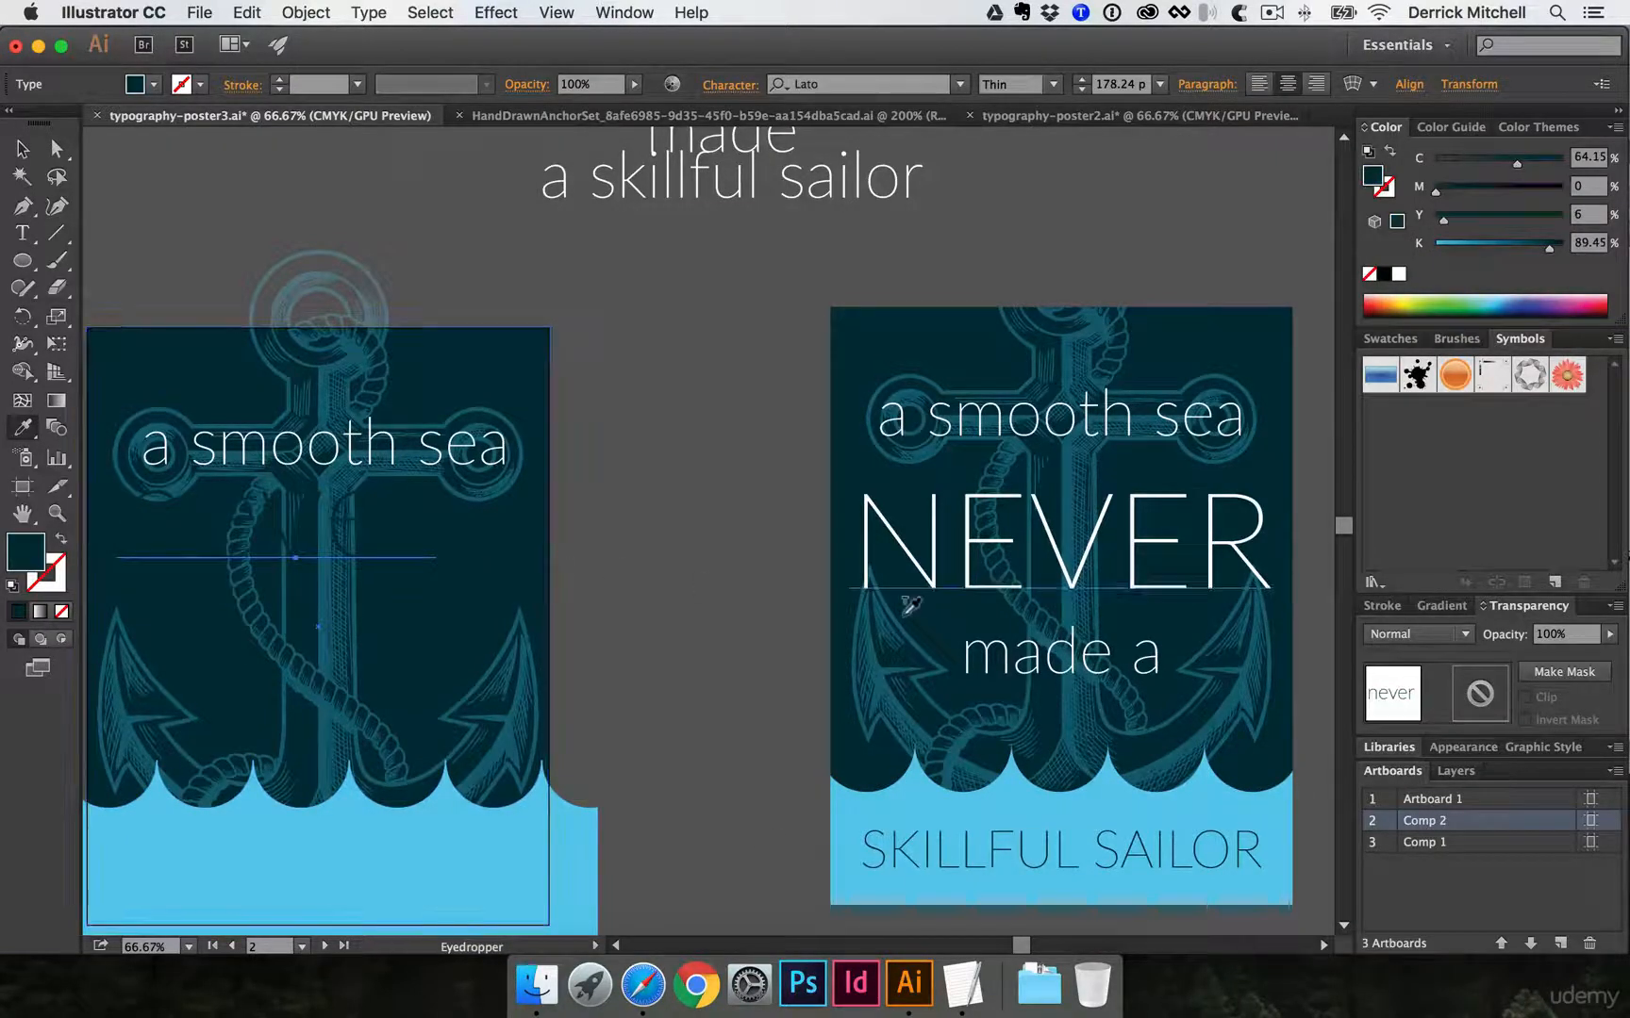
pyautogui.click(933, 538)
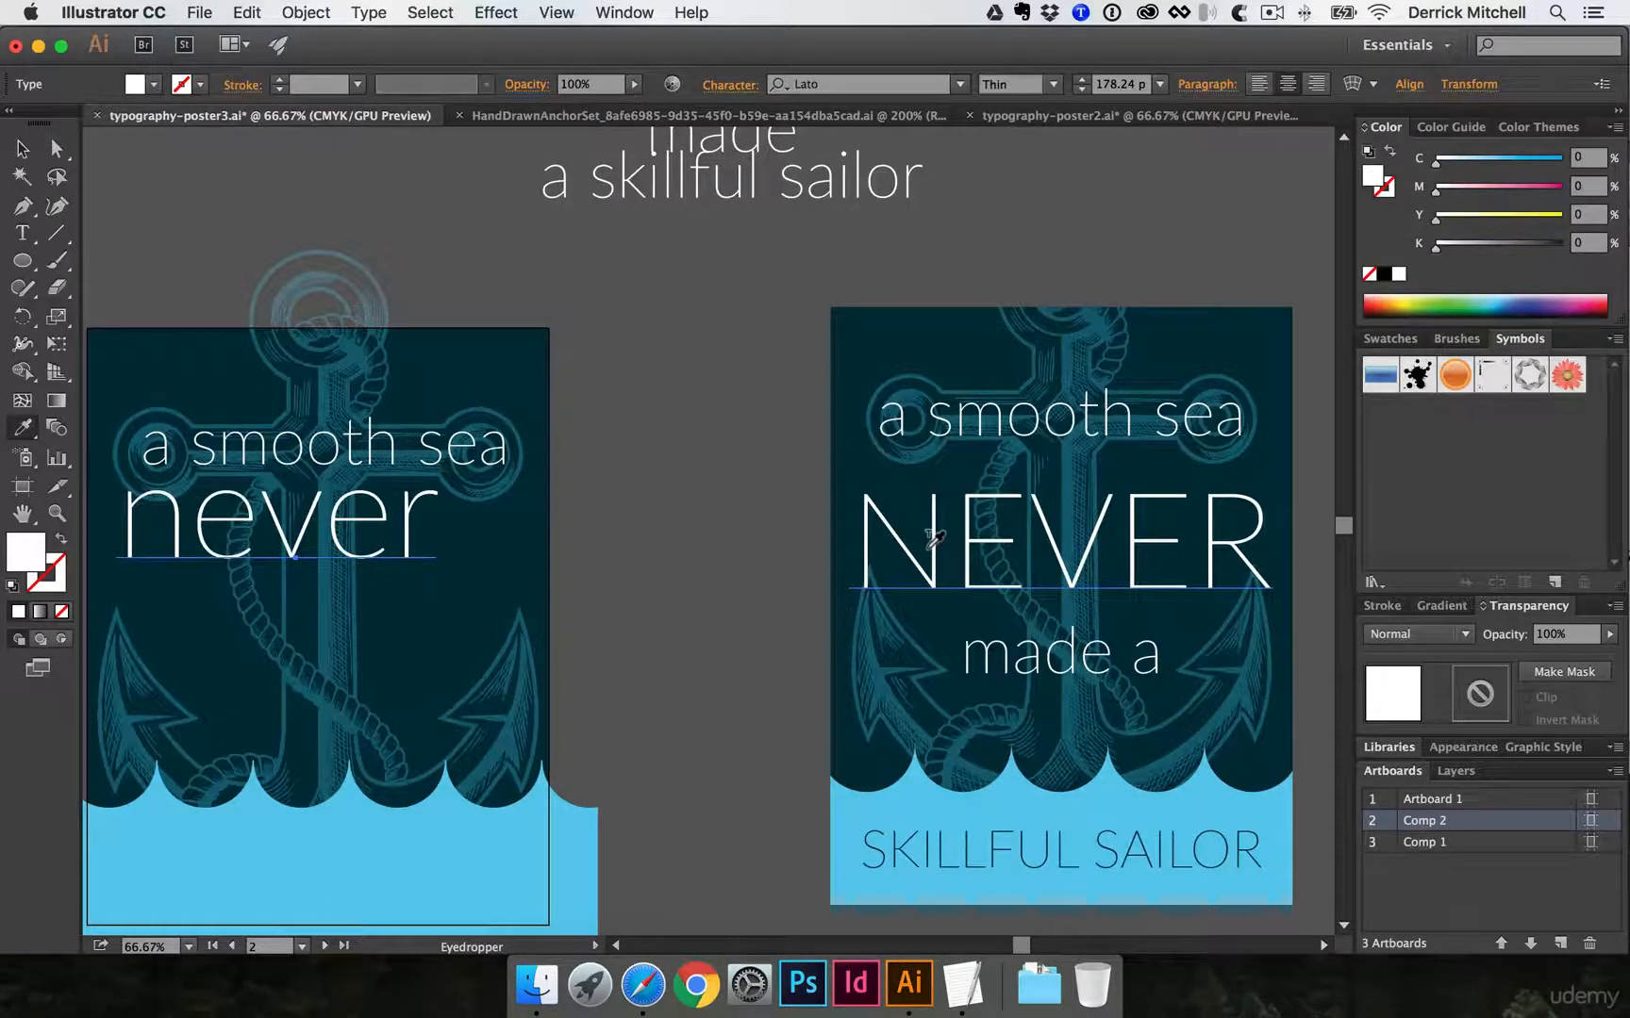
pyautogui.press('super+shift+a')
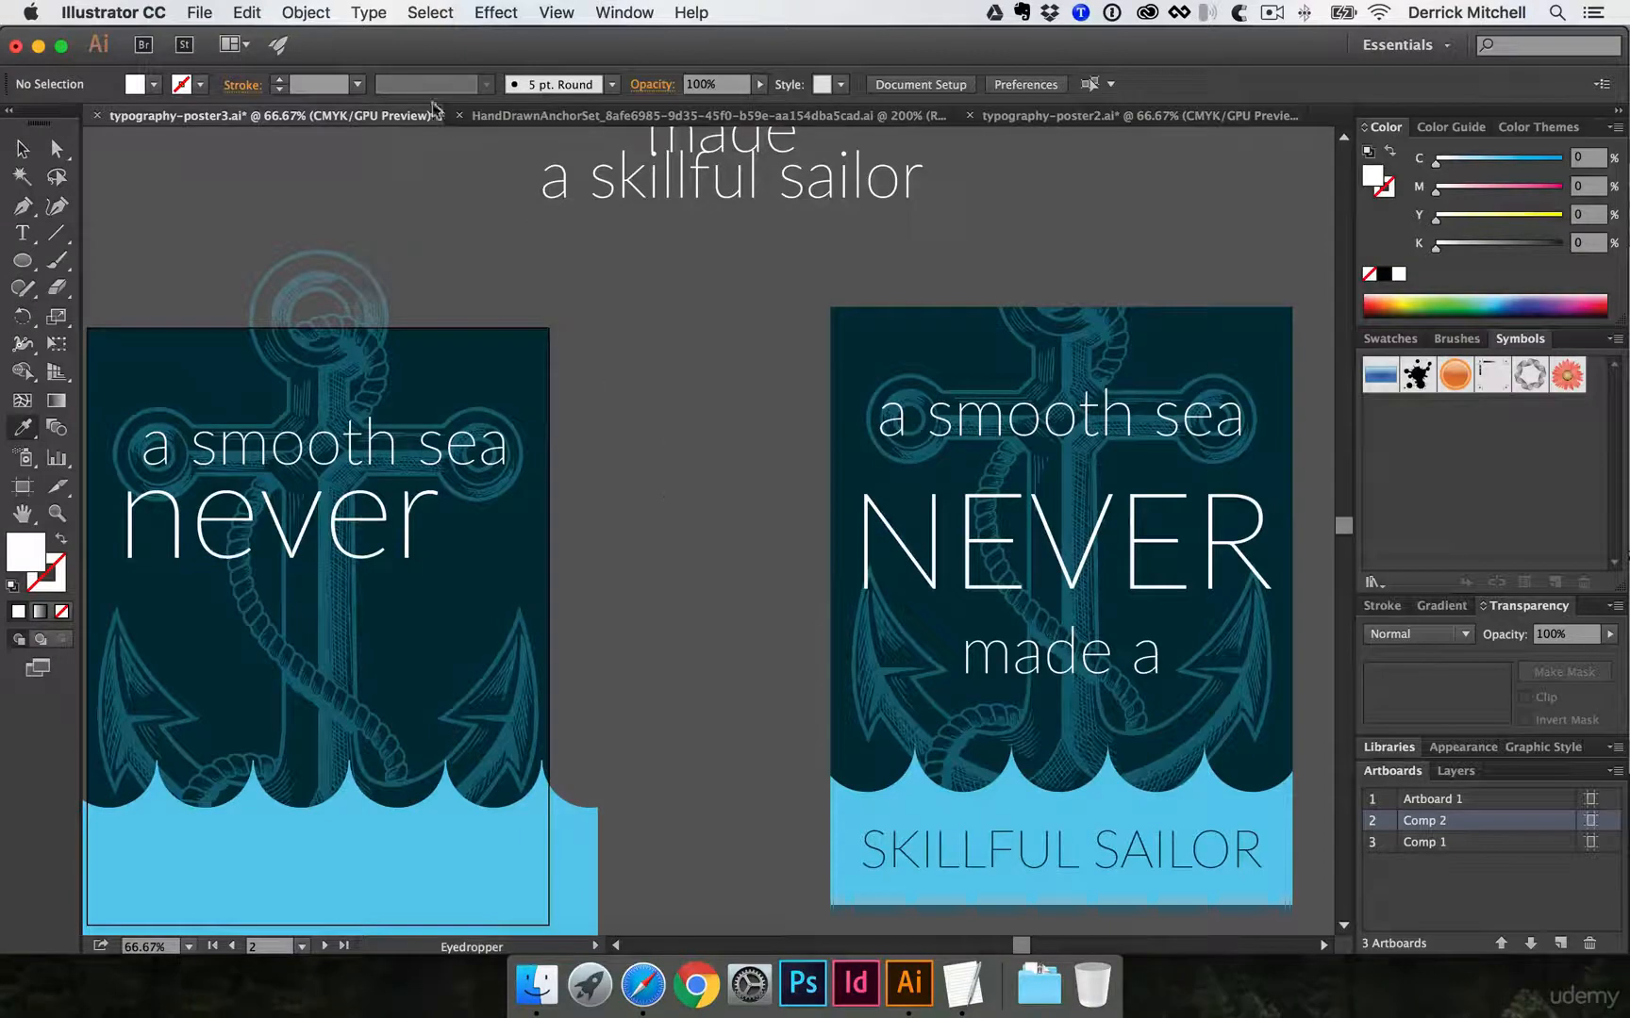
# - Change Comp 2's "never" to uppercase and move it down to span the artboard's width below "a smooth sea"
pyautogui.keyDown('super'); pyautogui.click(341, 547); pyautogui.keyUp('super')
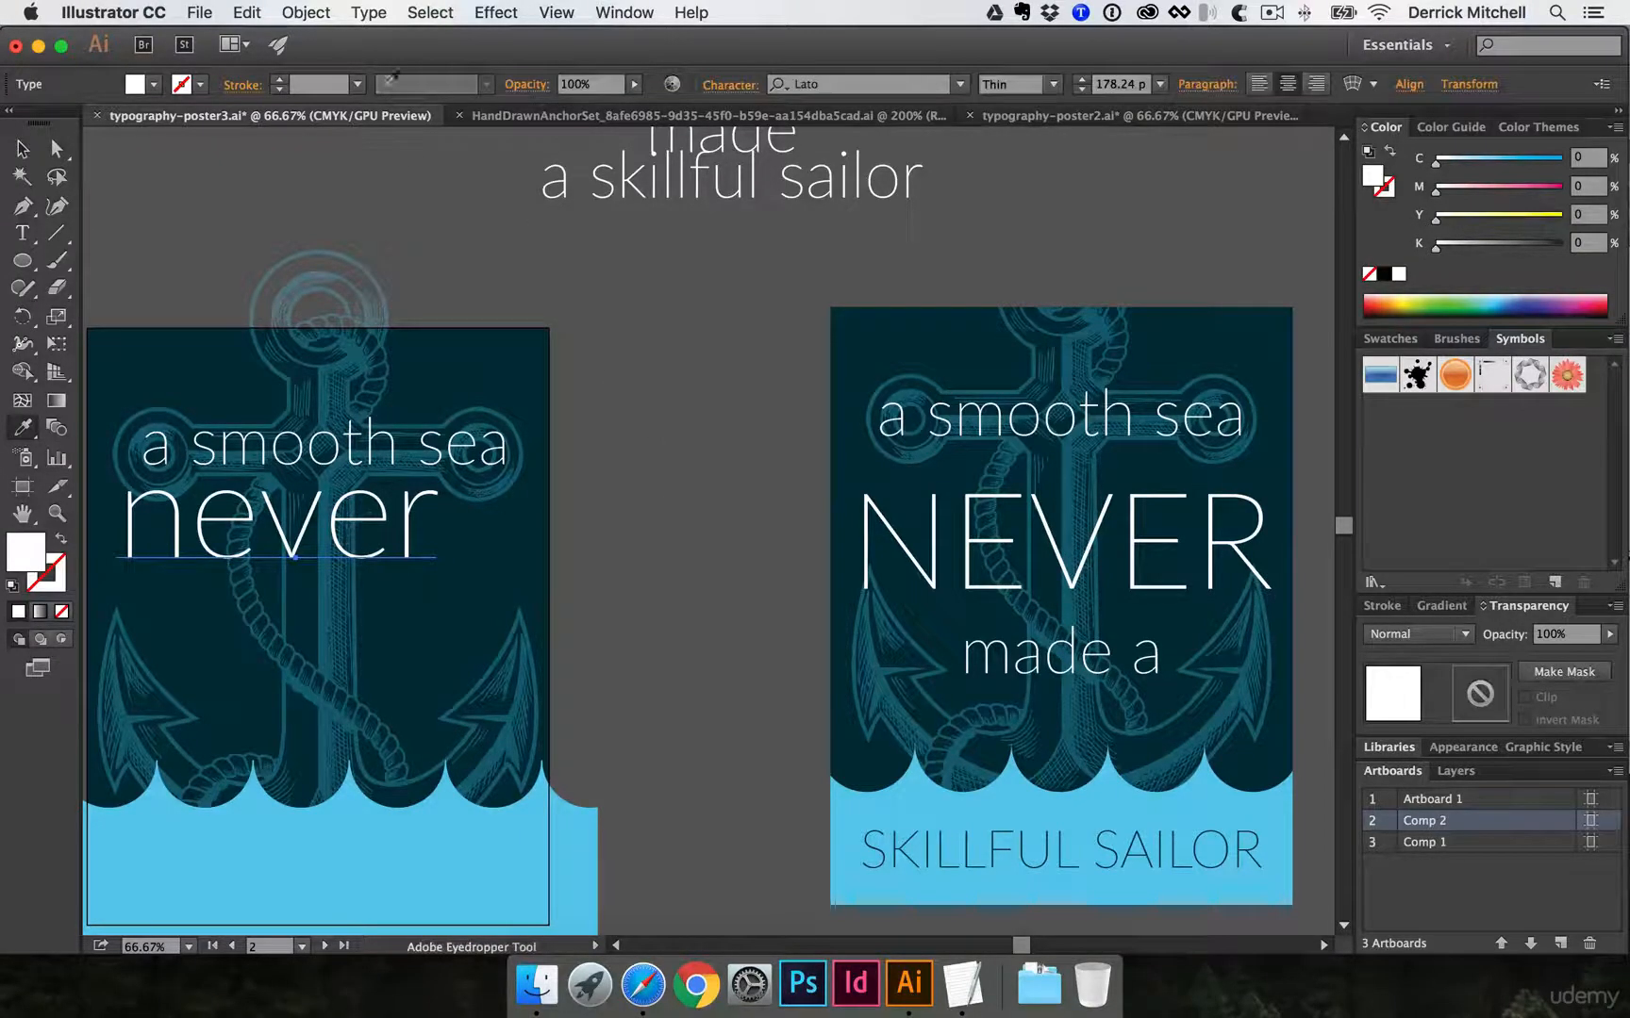
pyautogui.click(370, 12)
pyautogui.moveTo(471, 347)
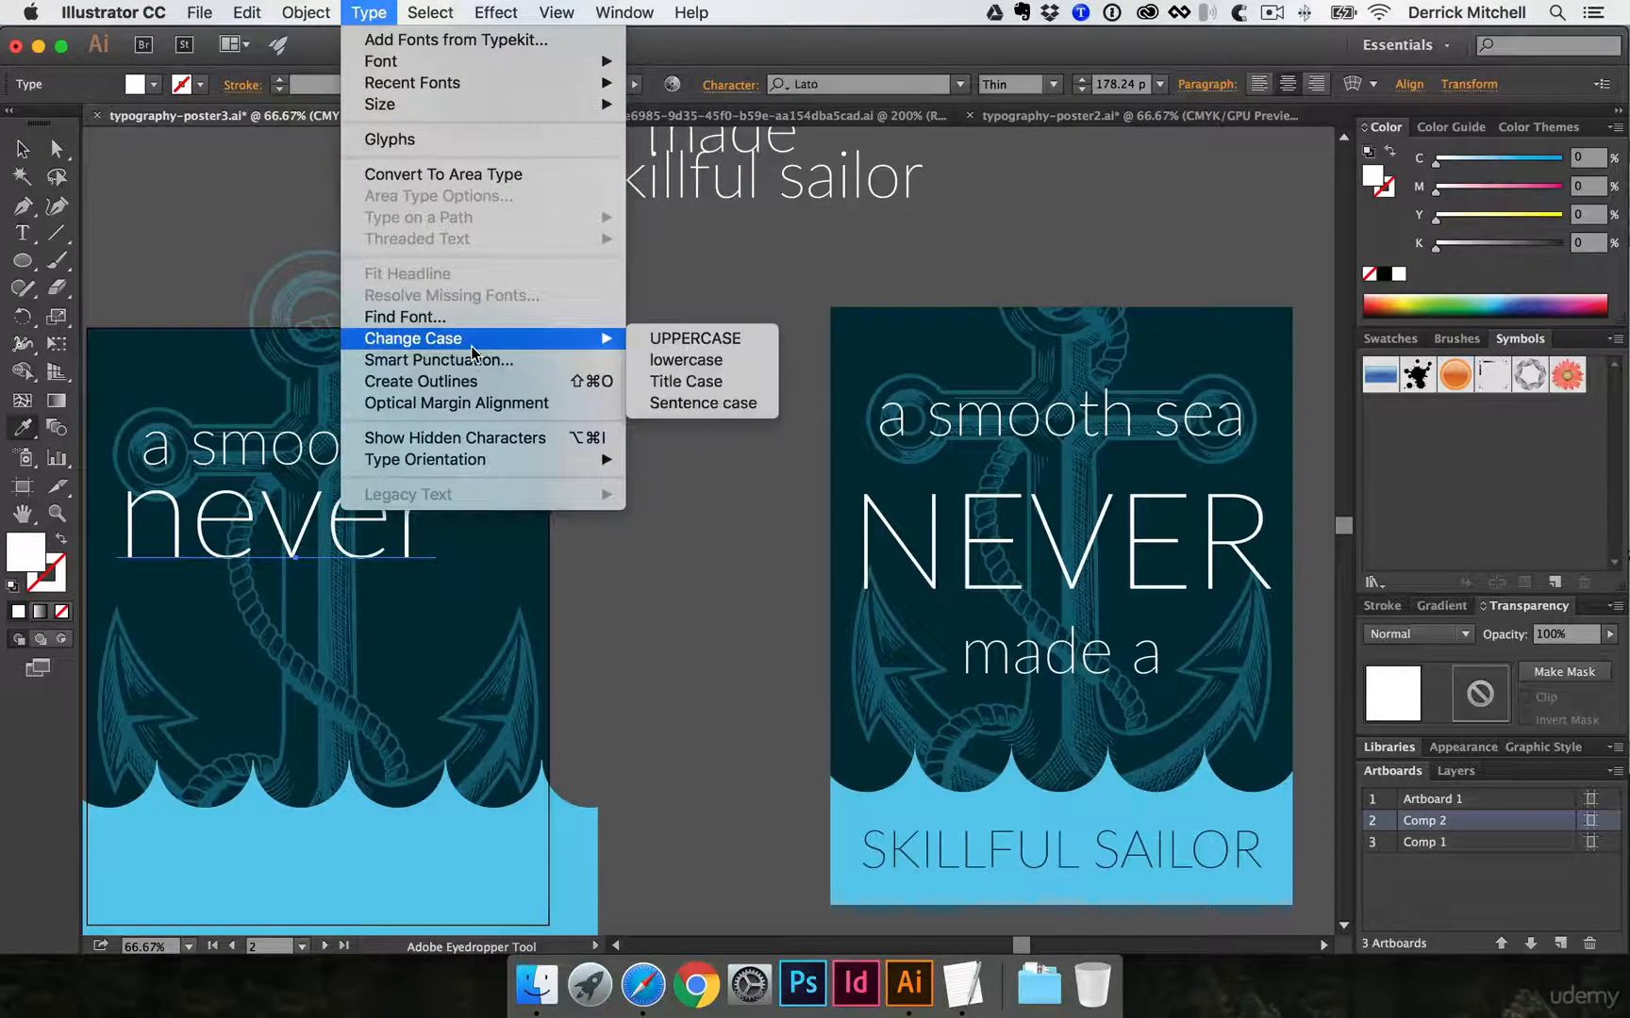
pyautogui.click(716, 342)
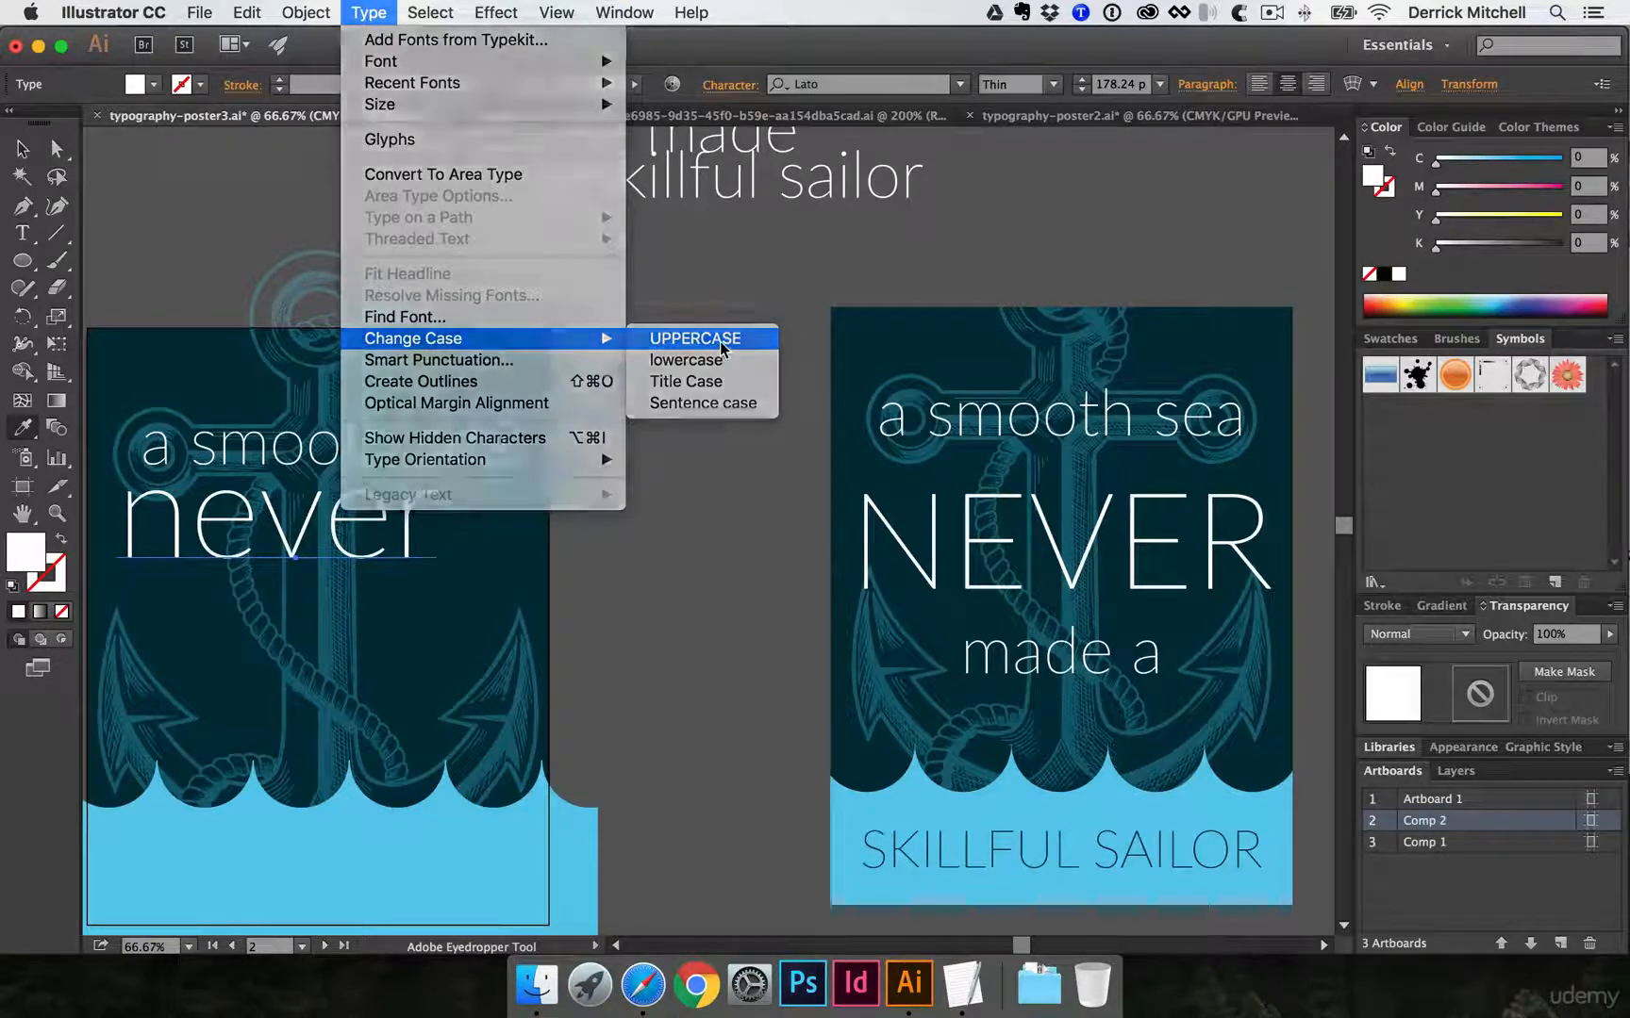
pyautogui.keyDown('super'); pyautogui.click(613, 479); pyautogui.keyUp('super')
pyautogui.press('v')
pyautogui.moveTo(506, 509); pyautogui.dragTo(534, 576)
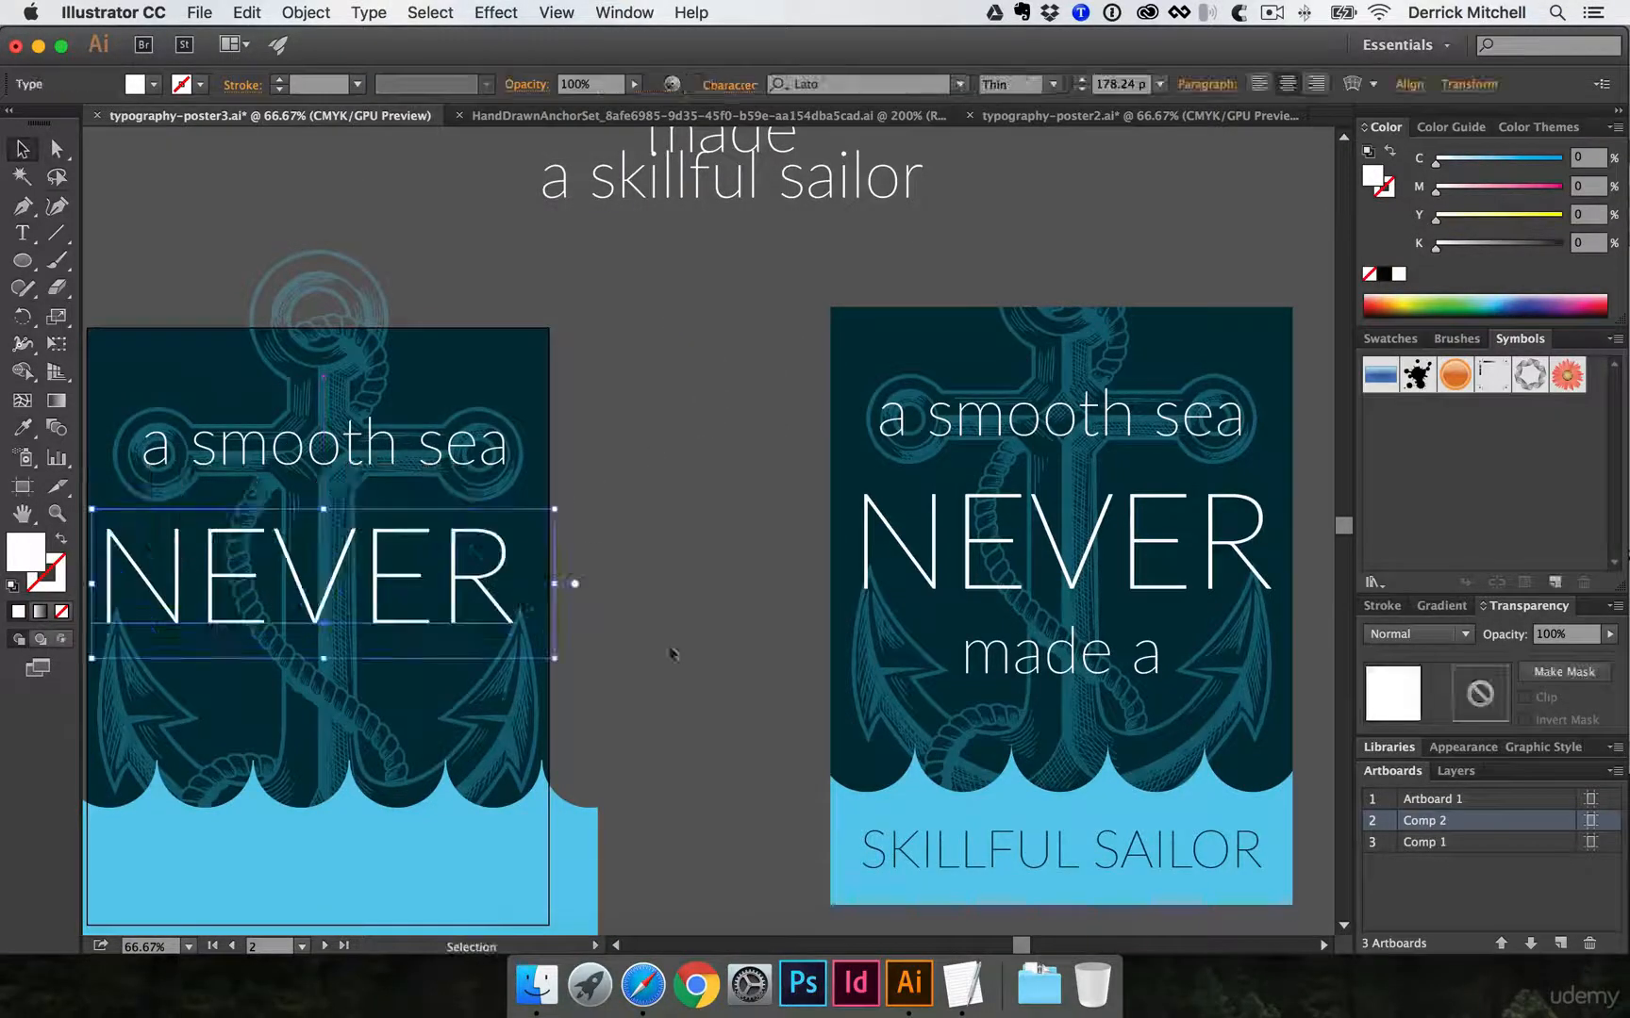
# - Duplicate Comp 2's "a smooth sea" line and place the copy below "NEVER", just above the waves
pyautogui.moveTo(707, 624); pyautogui.dragTo(722, 540)
pyautogui.moveTo(618, 513); pyautogui.dragTo(657, 506)
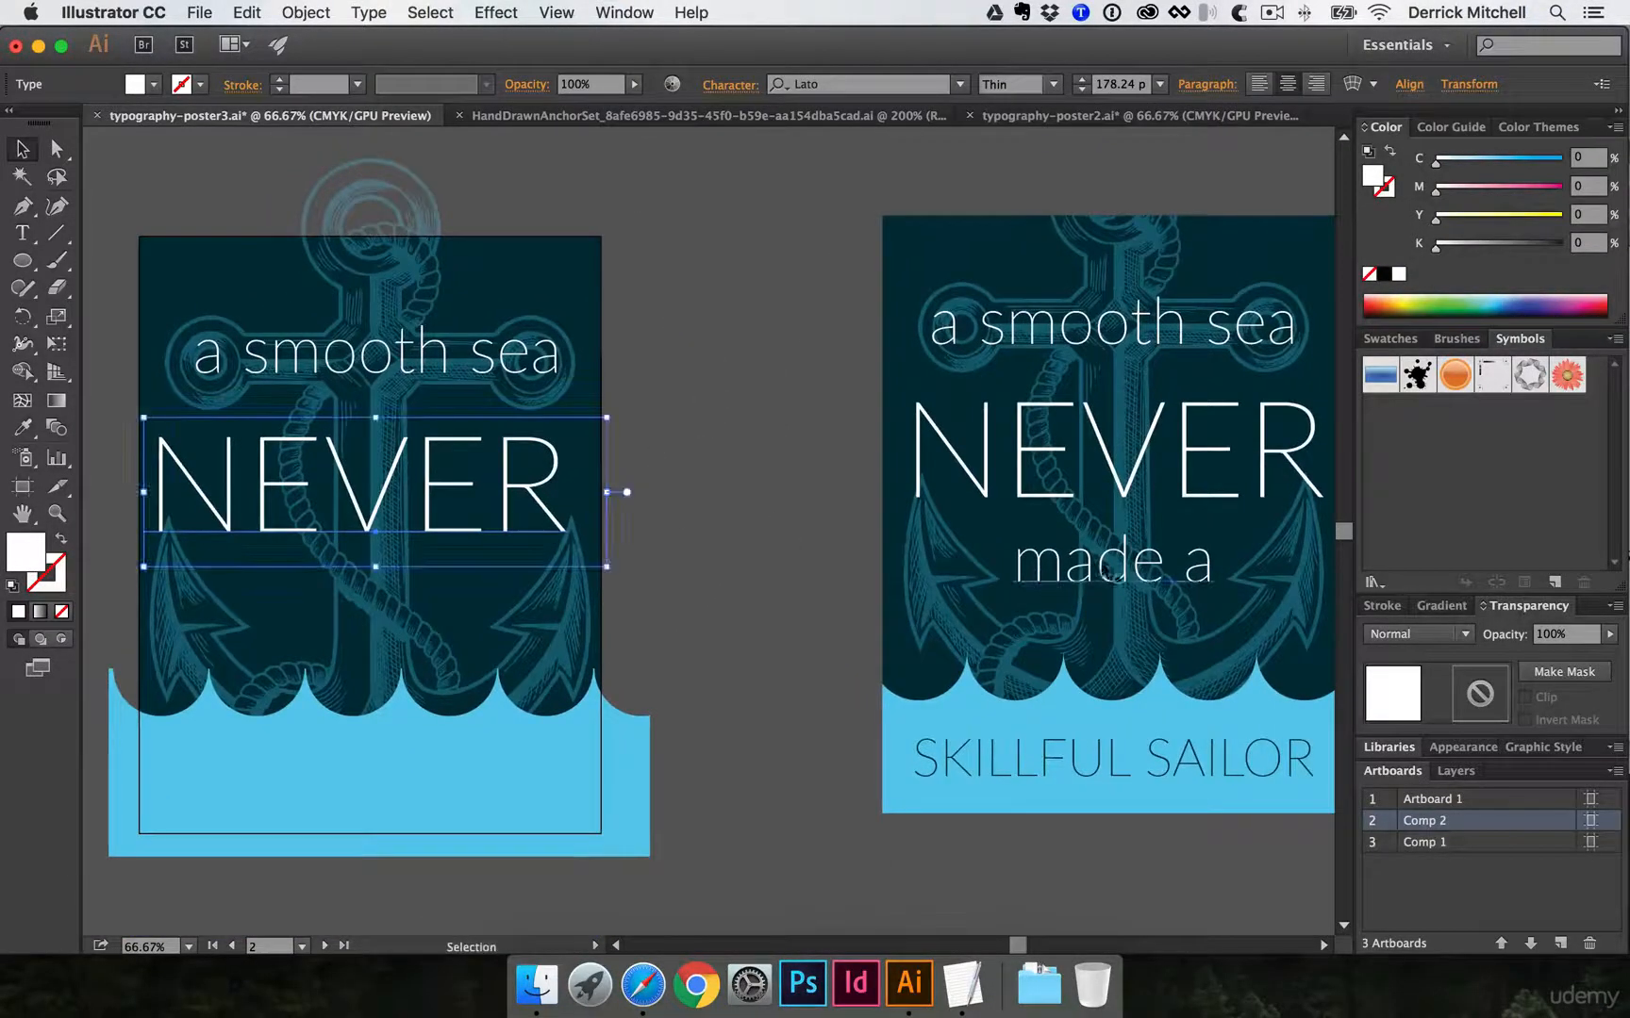
pyautogui.scroll(5, 722, 373)
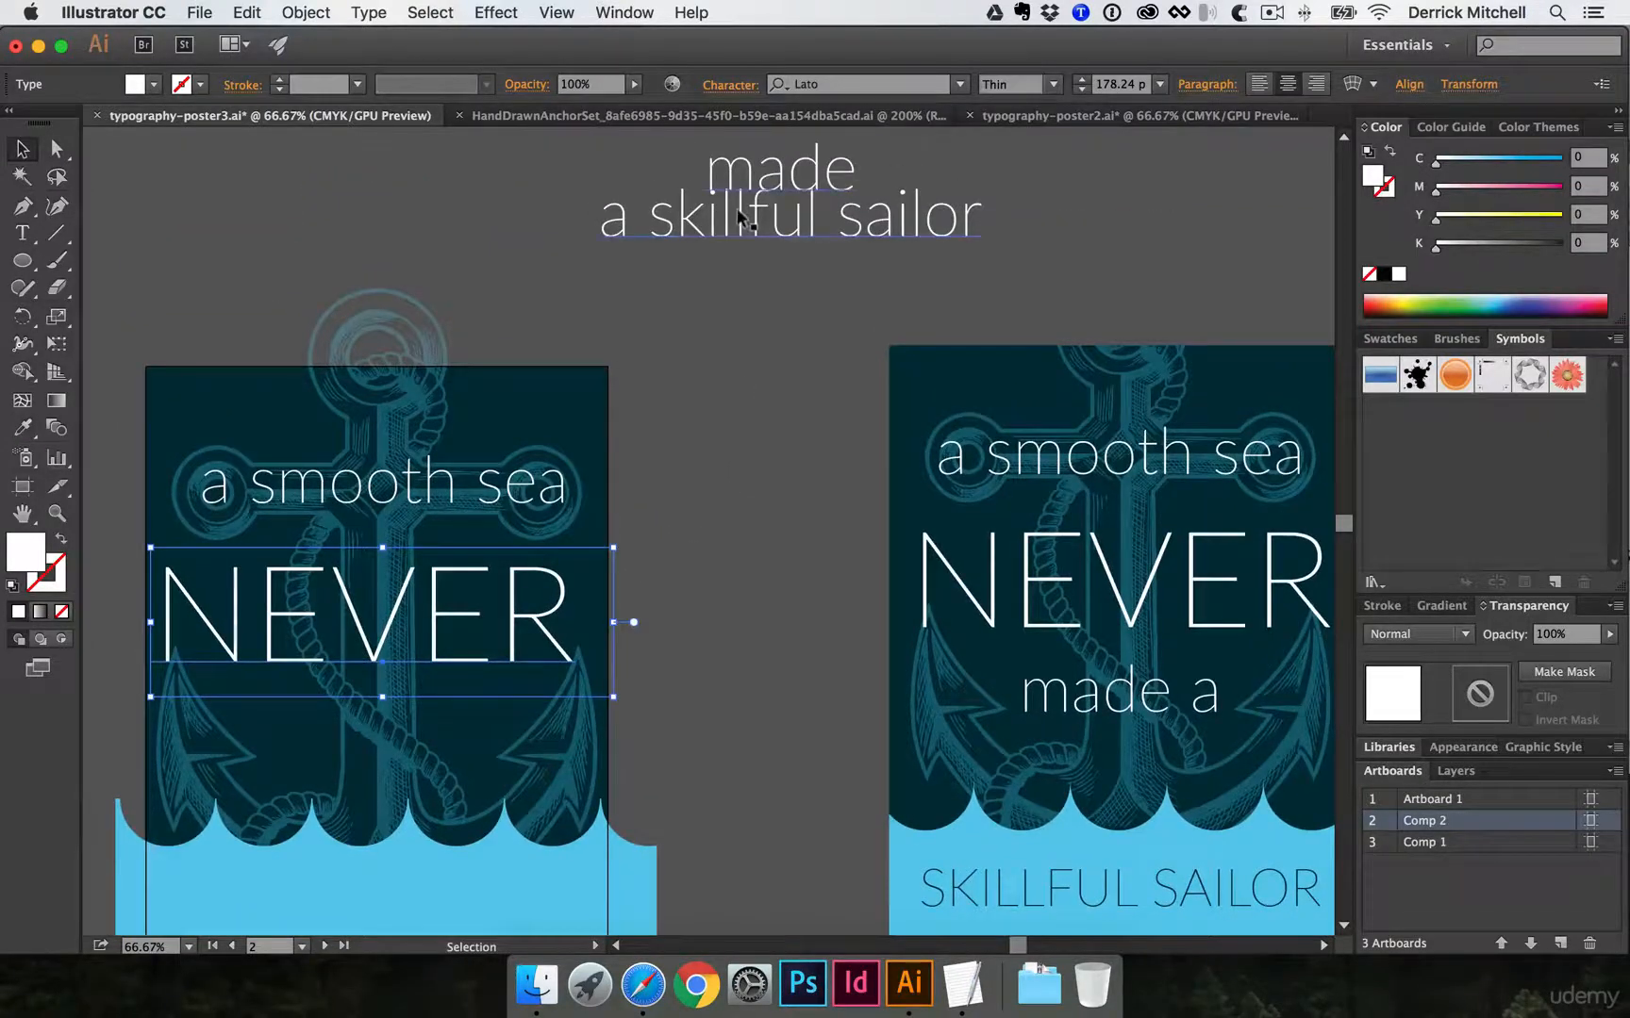
pyautogui.scroll(-3, 701, 553)
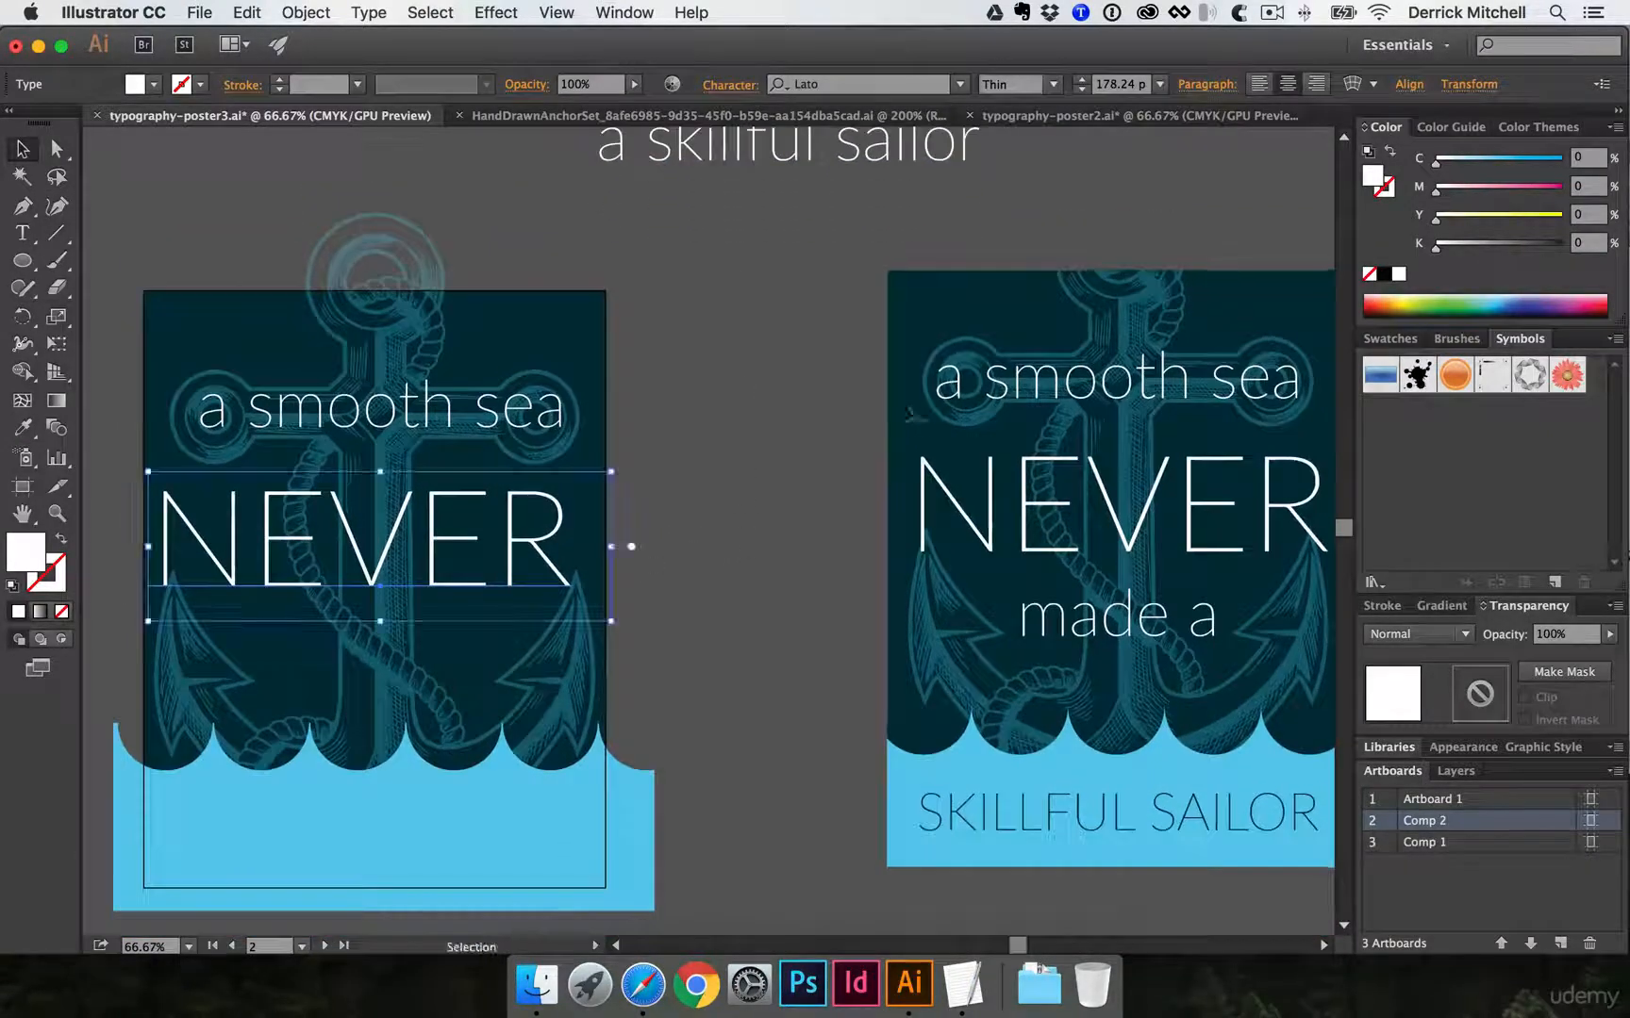
pyautogui.click(513, 407)
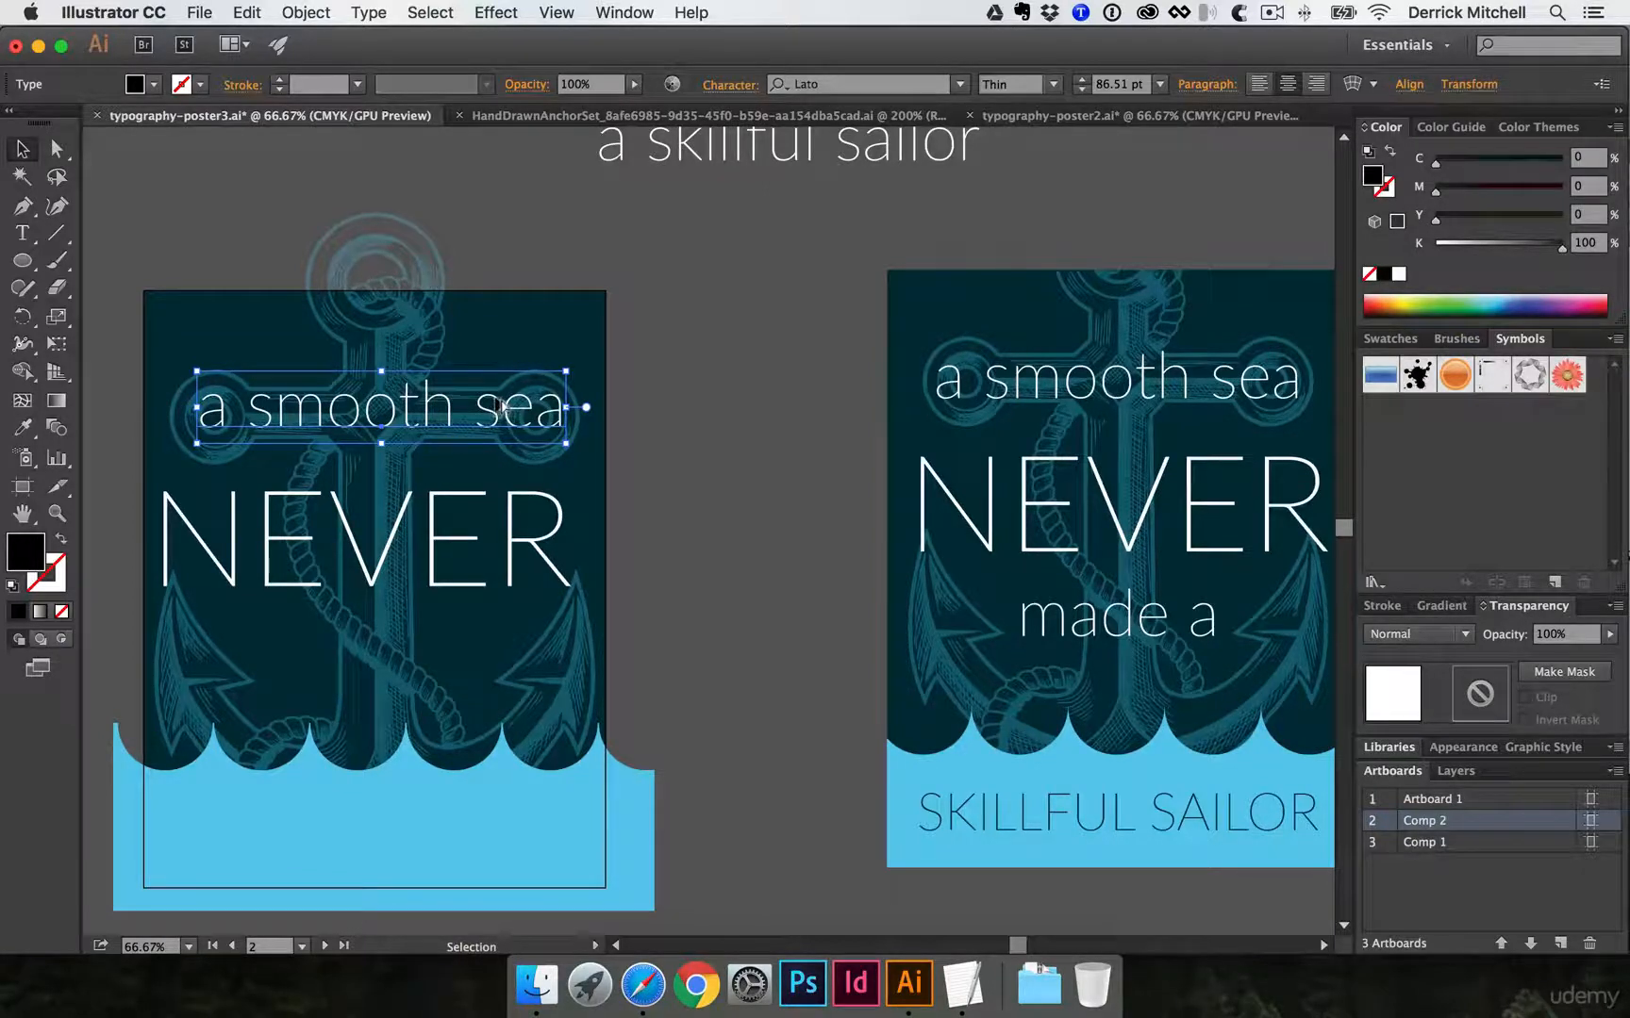
pyautogui.moveTo(505, 407); pyautogui.dragTo(502, 655)
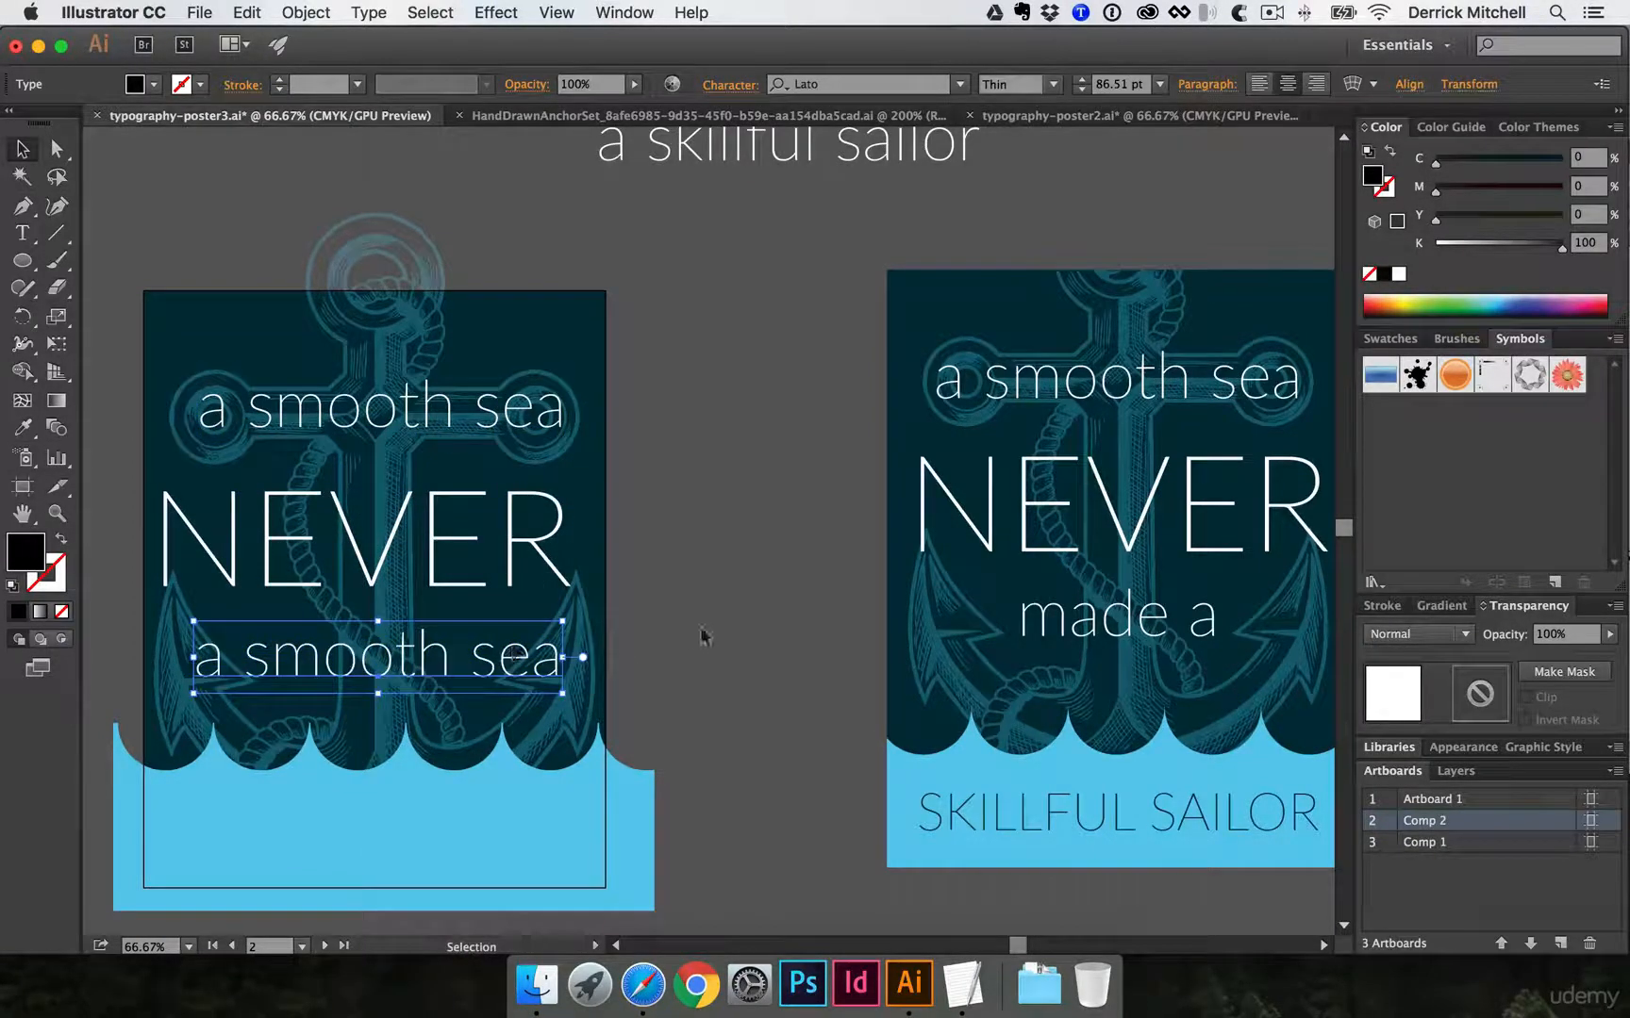
# - Replace the text of the duplicated line below "NEVER" with "made a"
pyautogui.scroll(1, 721, 596)
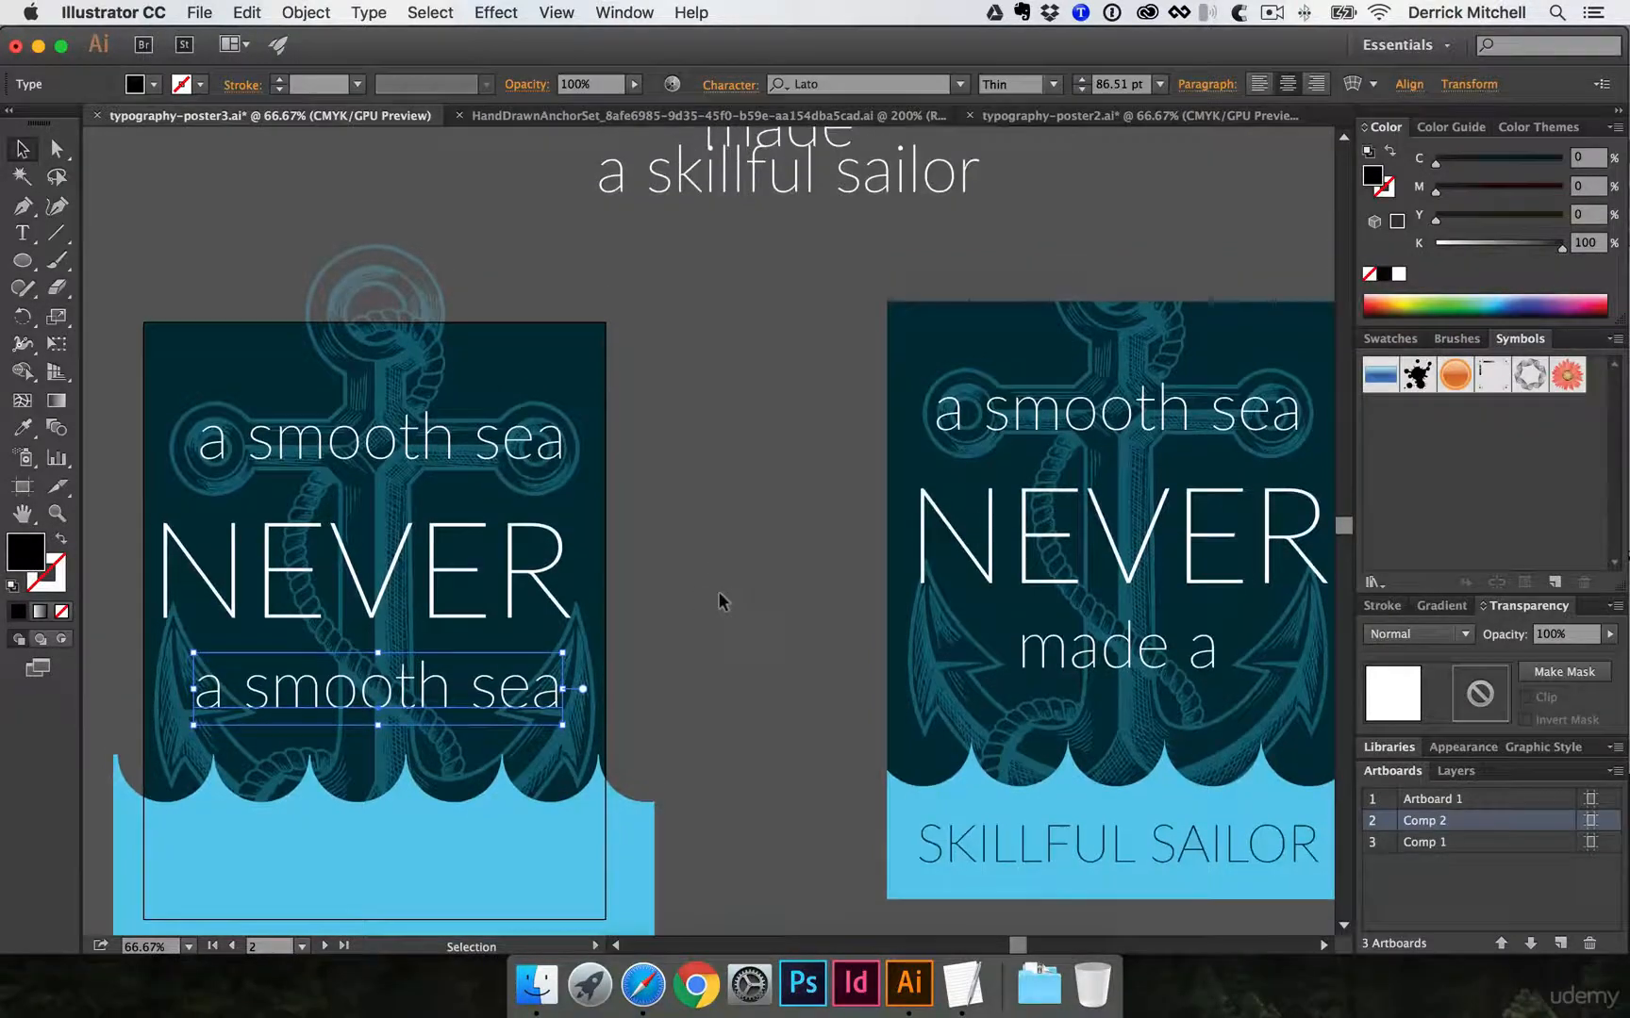
pyautogui.press('t')
pyautogui.doubleClick(398, 685)
pyautogui.tripleClick(399, 686)
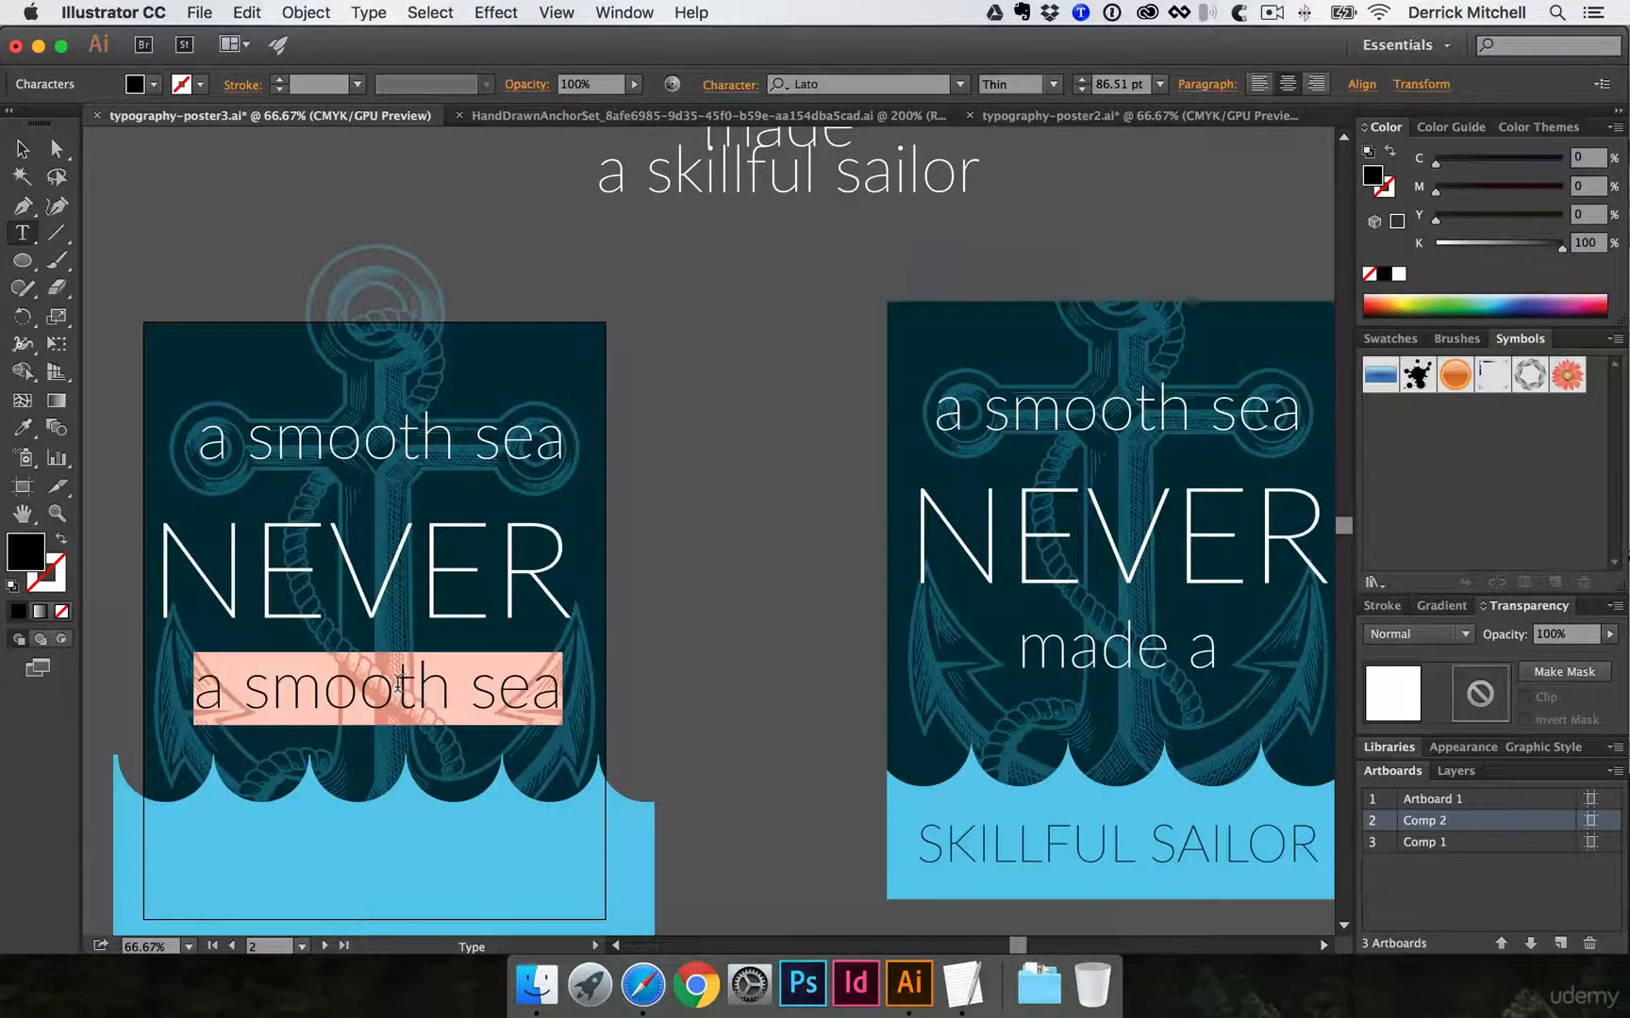
pyautogui.write('made a')
pyautogui.press('Escape')
pyautogui.click(754, 574)
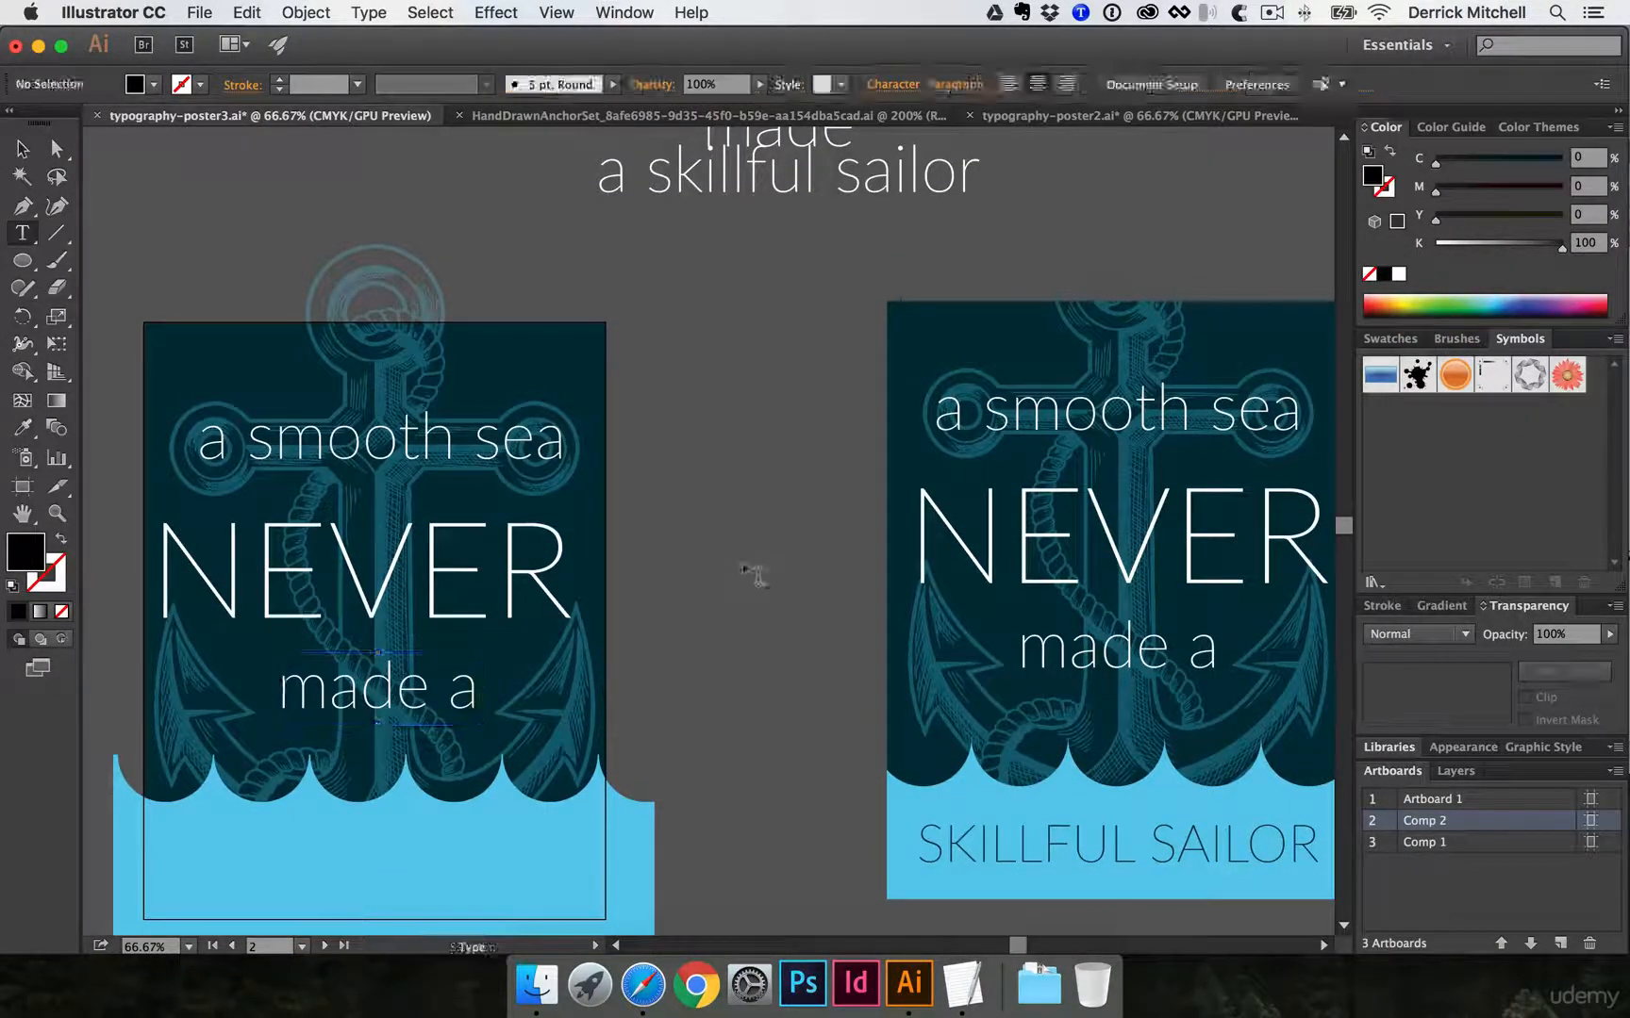
# - Duplicate Comp 2's "made a" line and place the copy on the light blue wave area below
pyautogui.scroll(1, 746, 418)
pyautogui.scroll(-3, 727, 462)
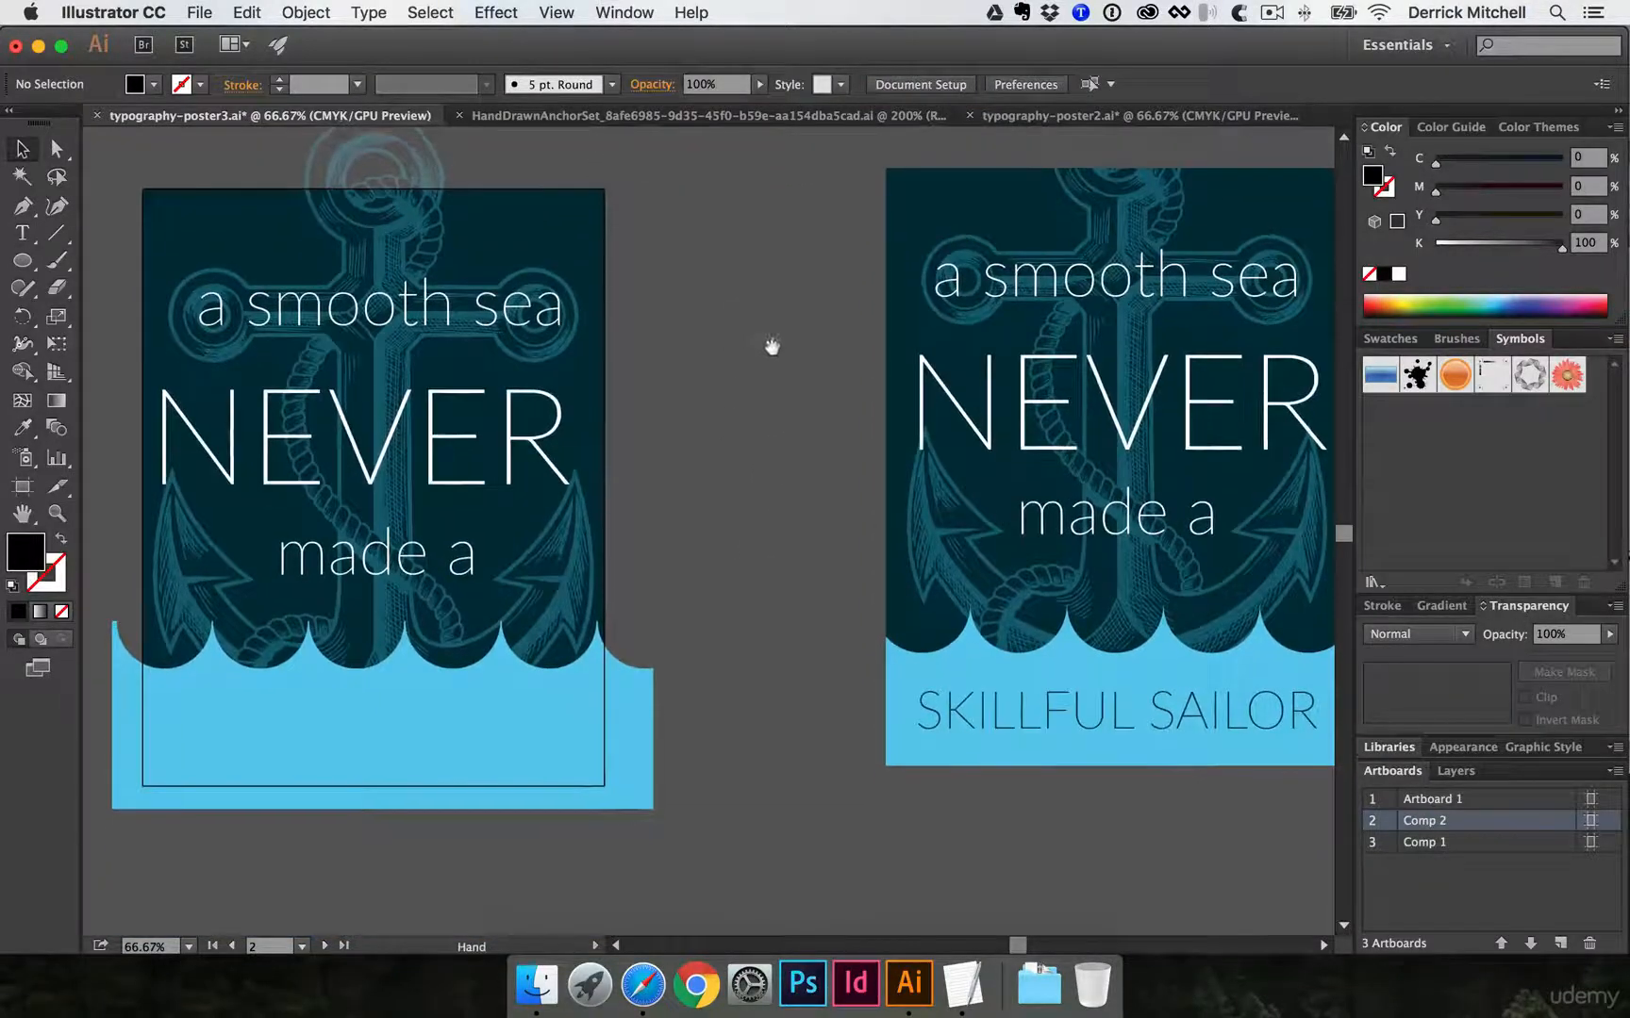
pyautogui.moveTo(443, 557); pyautogui.dragTo(428, 721)
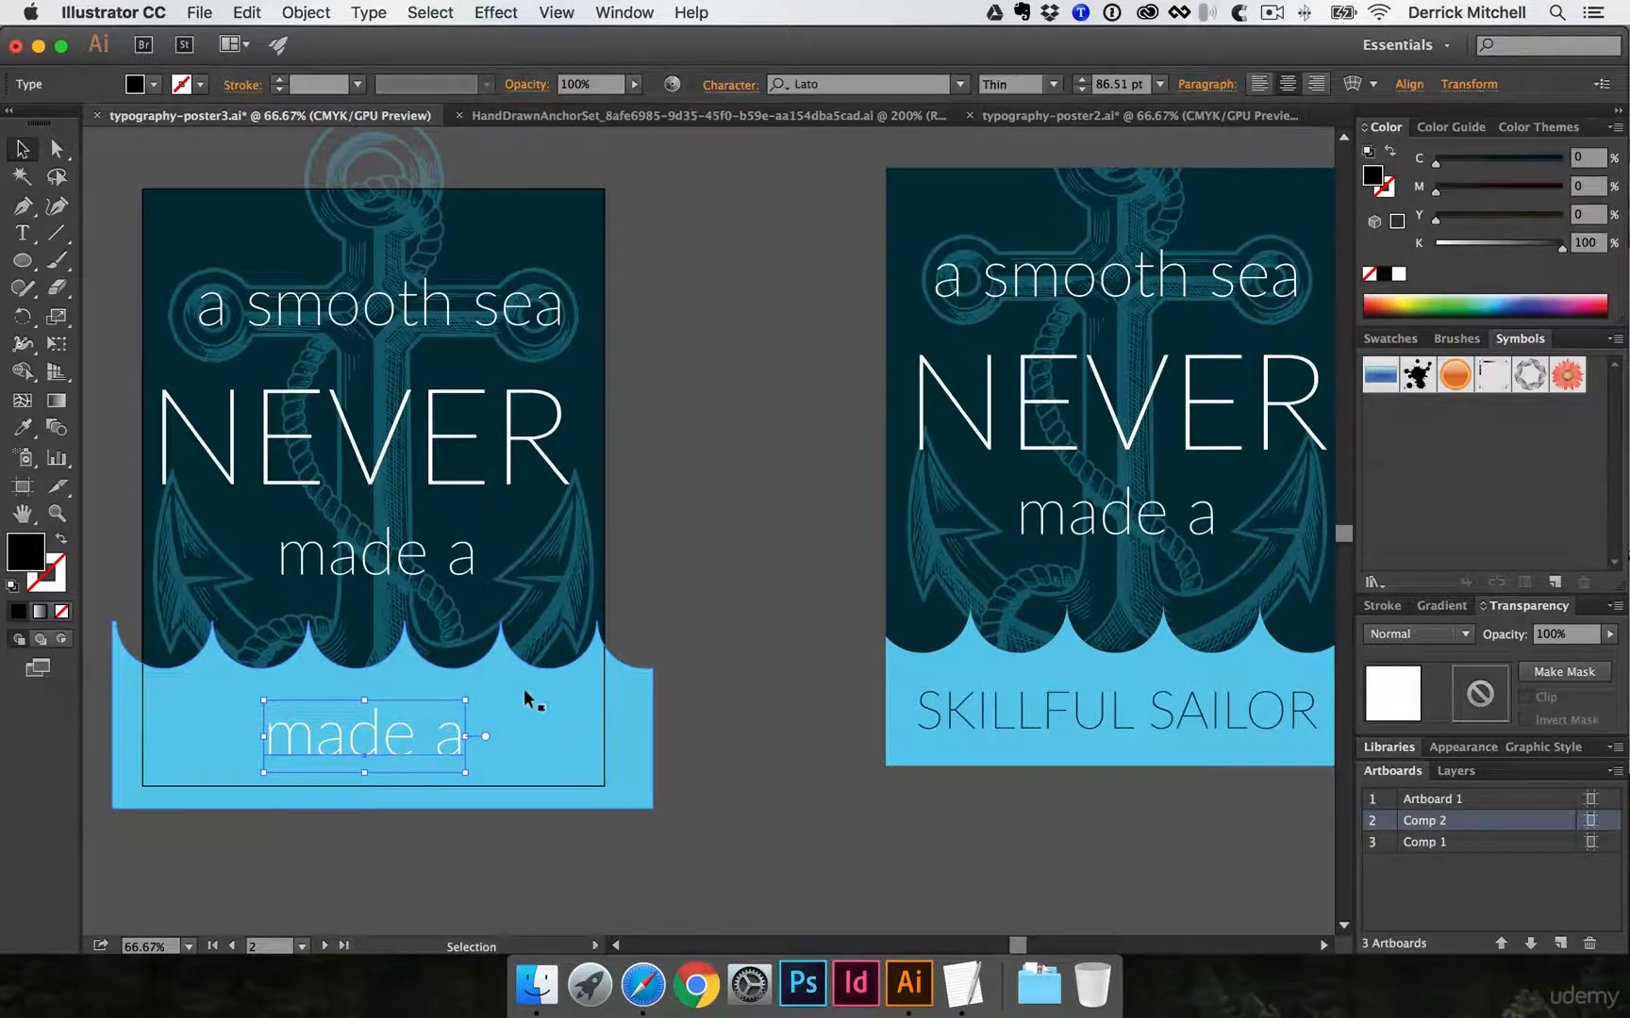
# - Replace the text of the copied line on the waves with "skillful sailor"
pyautogui.doubleClick(362, 738)
pyautogui.tripleClick(362, 738)
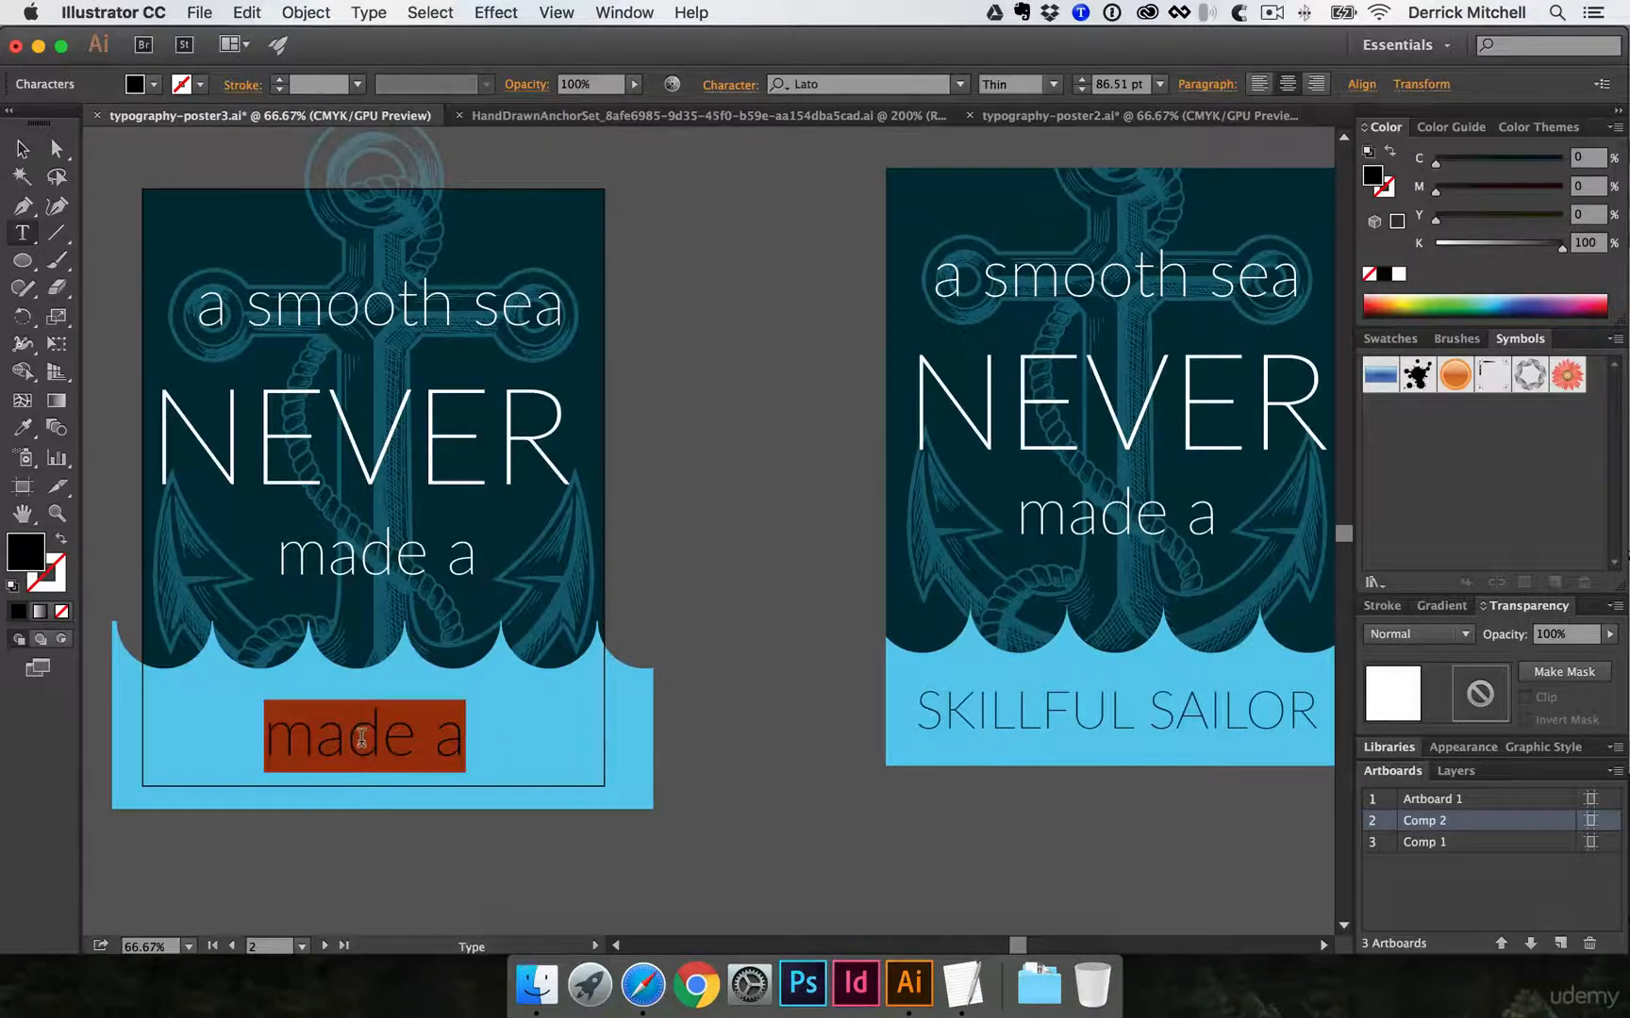
pyautogui.write('skillful')
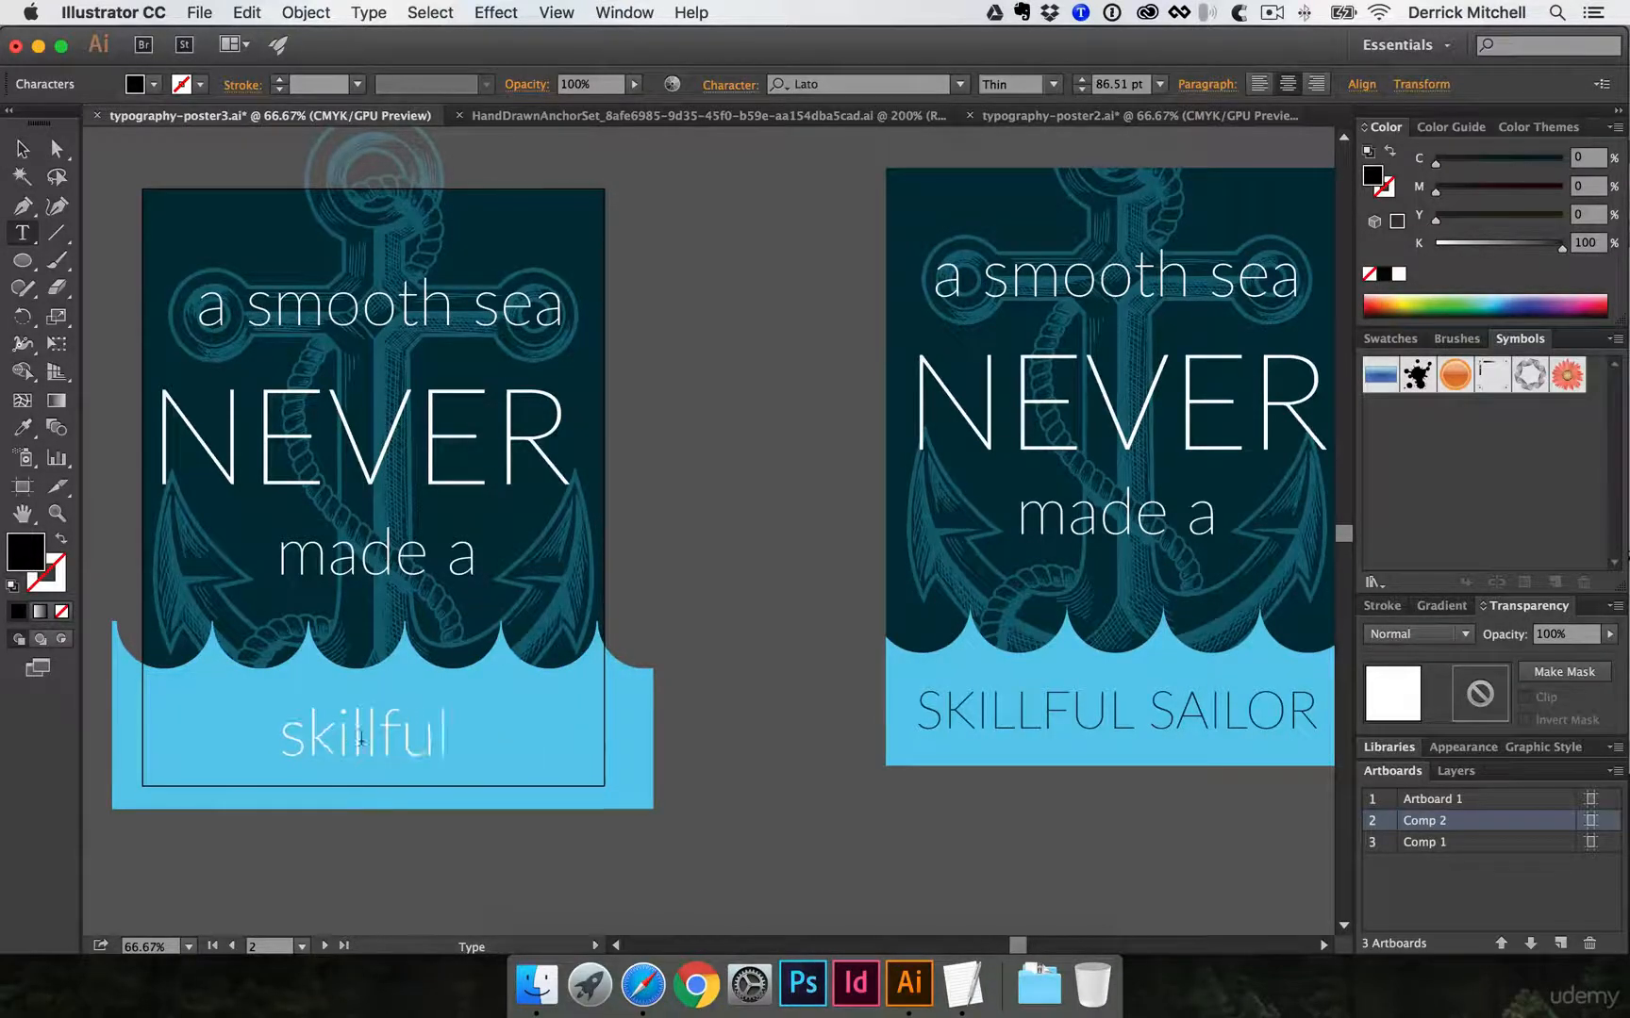
pyautogui.write(' sailer')
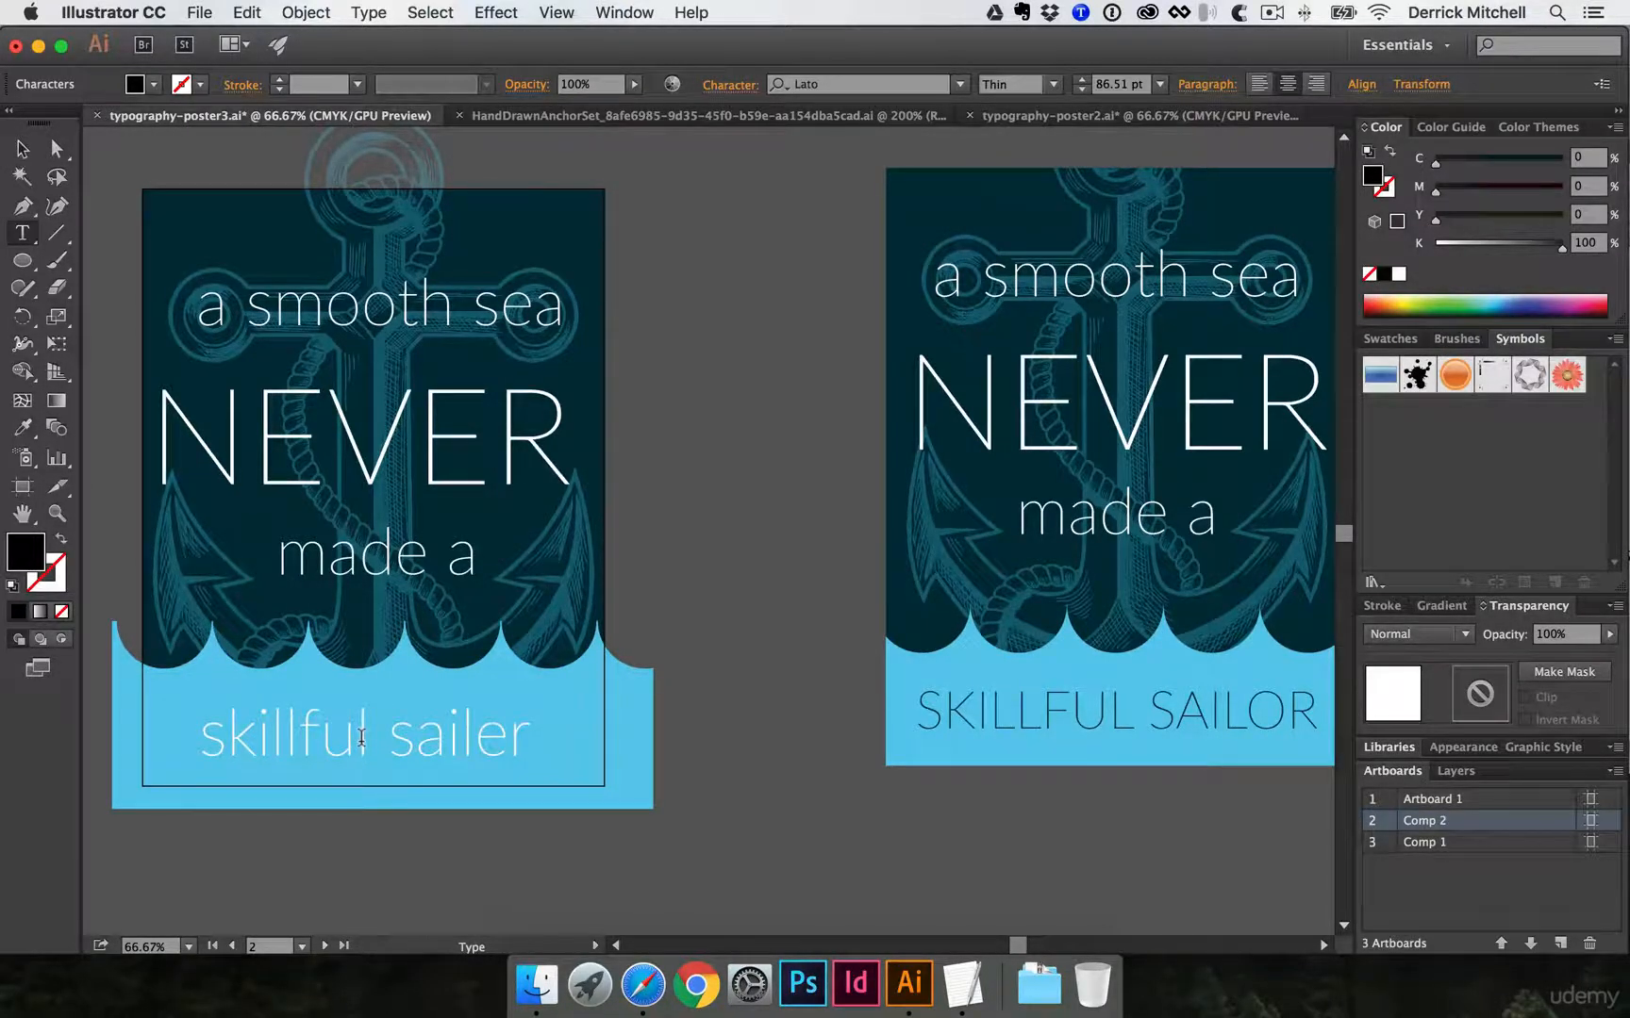
pyautogui.press('BackSpace')
pyautogui.press('BackSpace')
pyautogui.write('or')
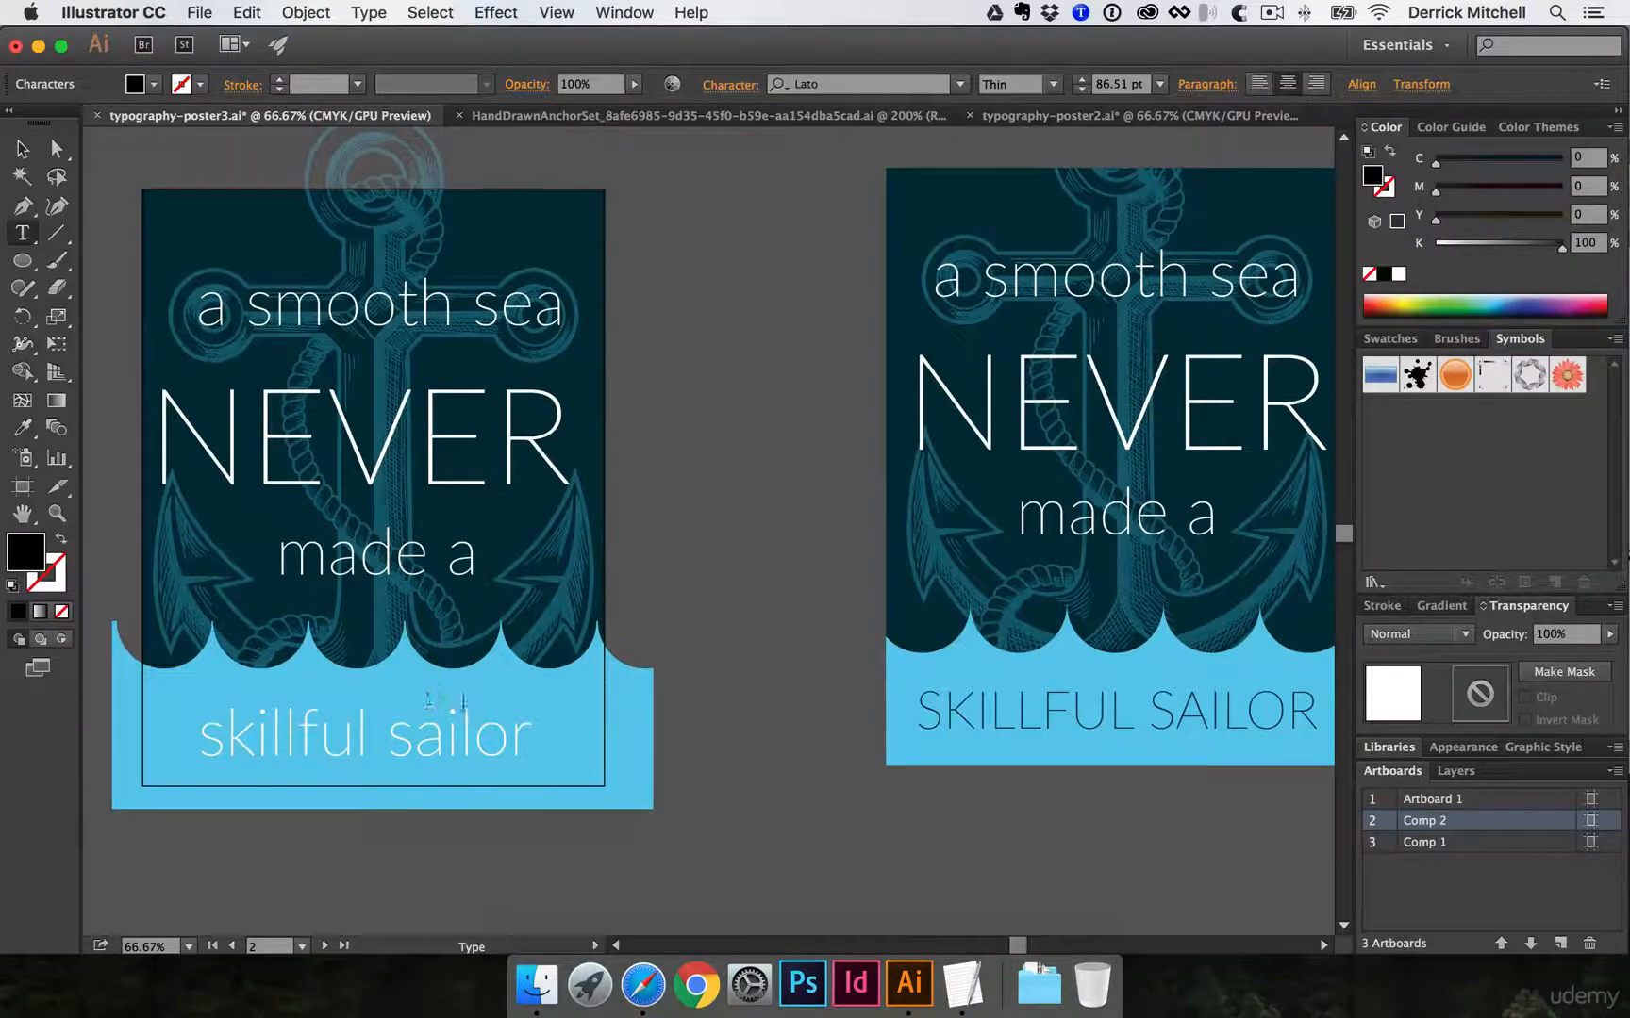
pyautogui.press('Escape')
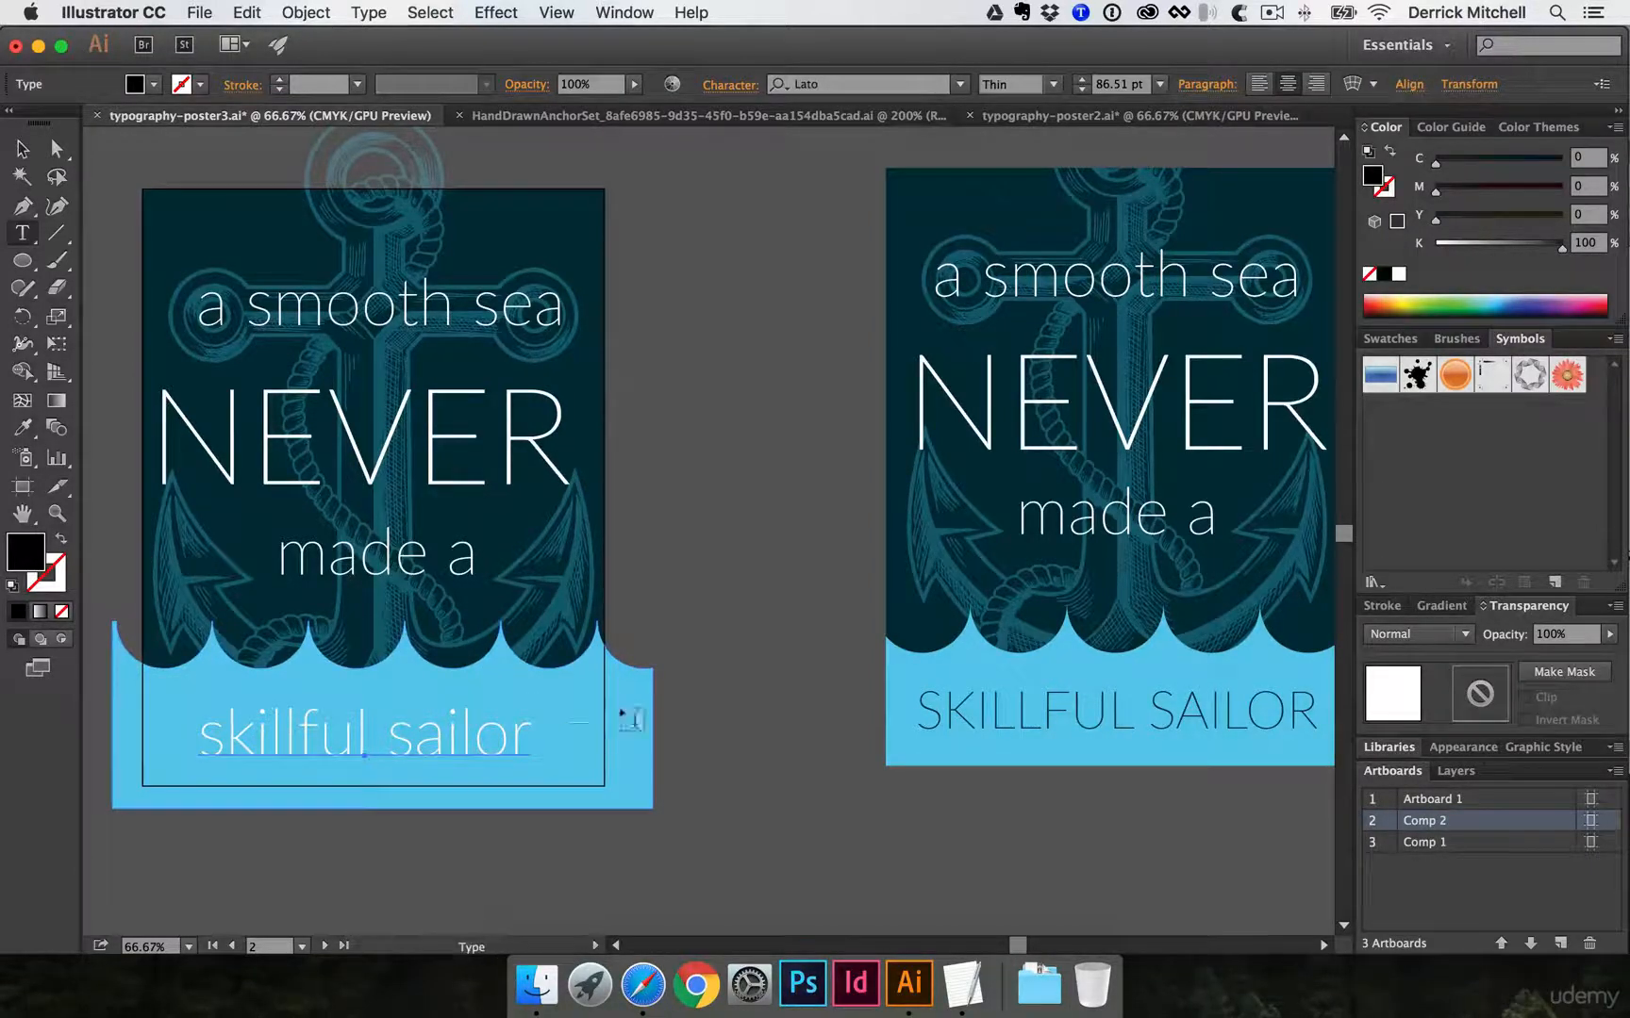
# - Copy the reference poster's "SKILLFUL SAILOR" styling onto "skillful sailor" with the Eyedropper and change the line to uppercase
pyautogui.press('i')
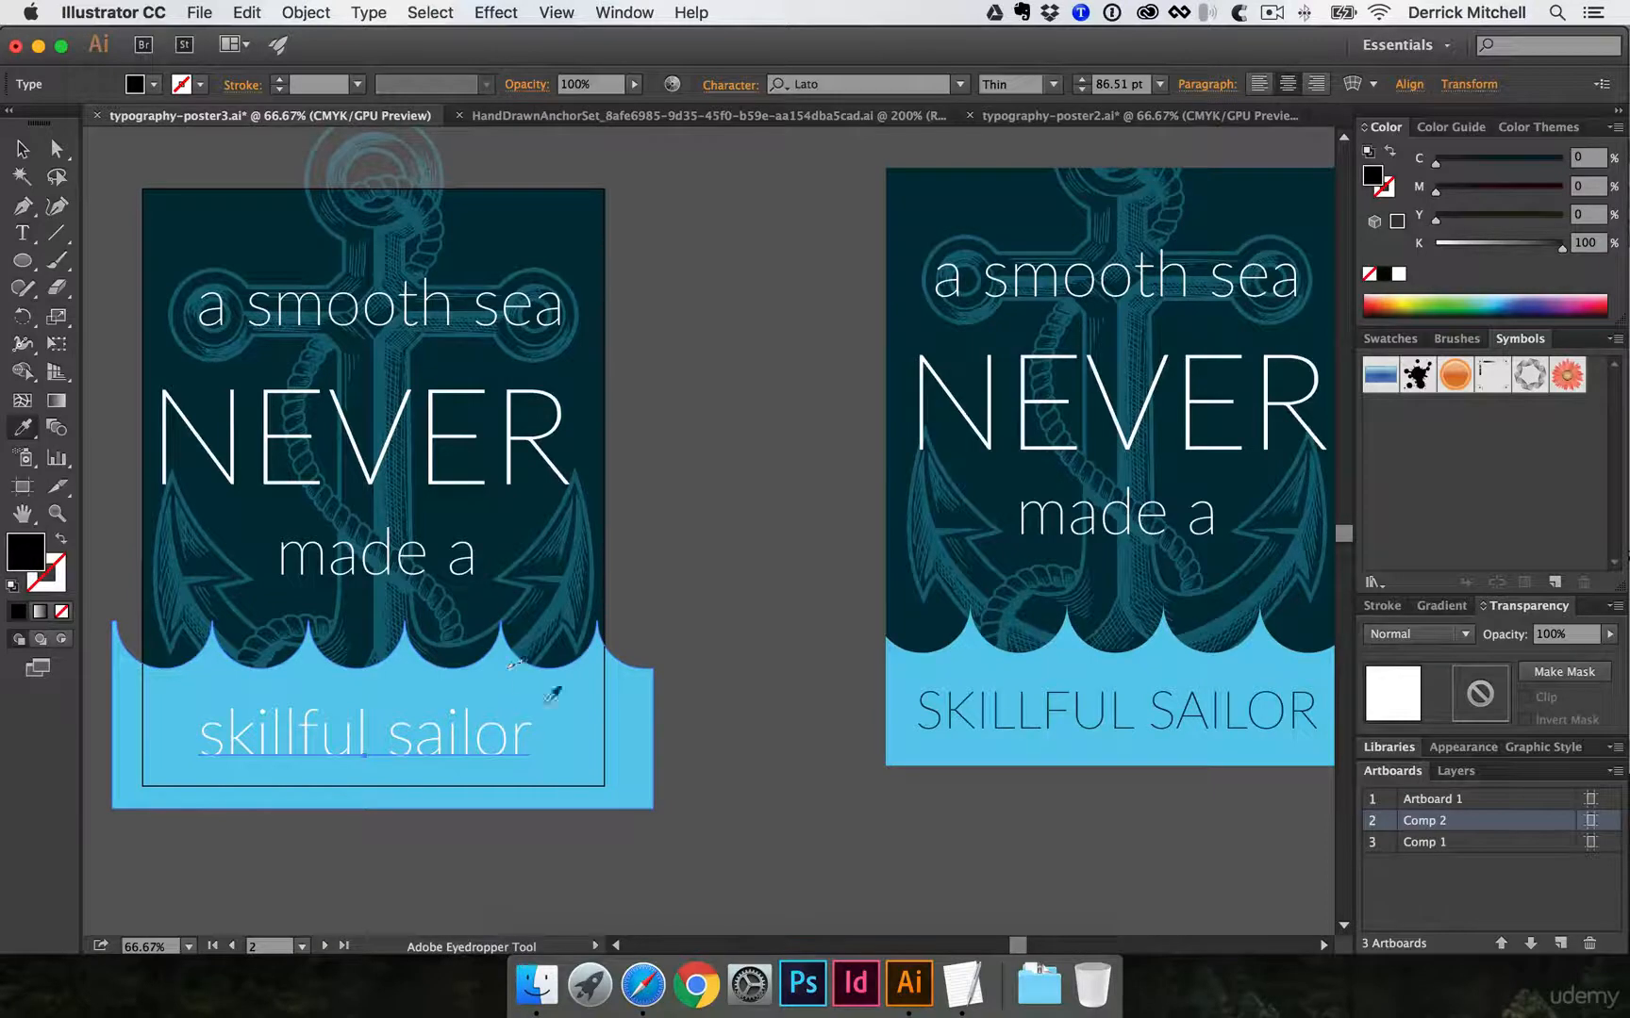
pyautogui.click(960, 709)
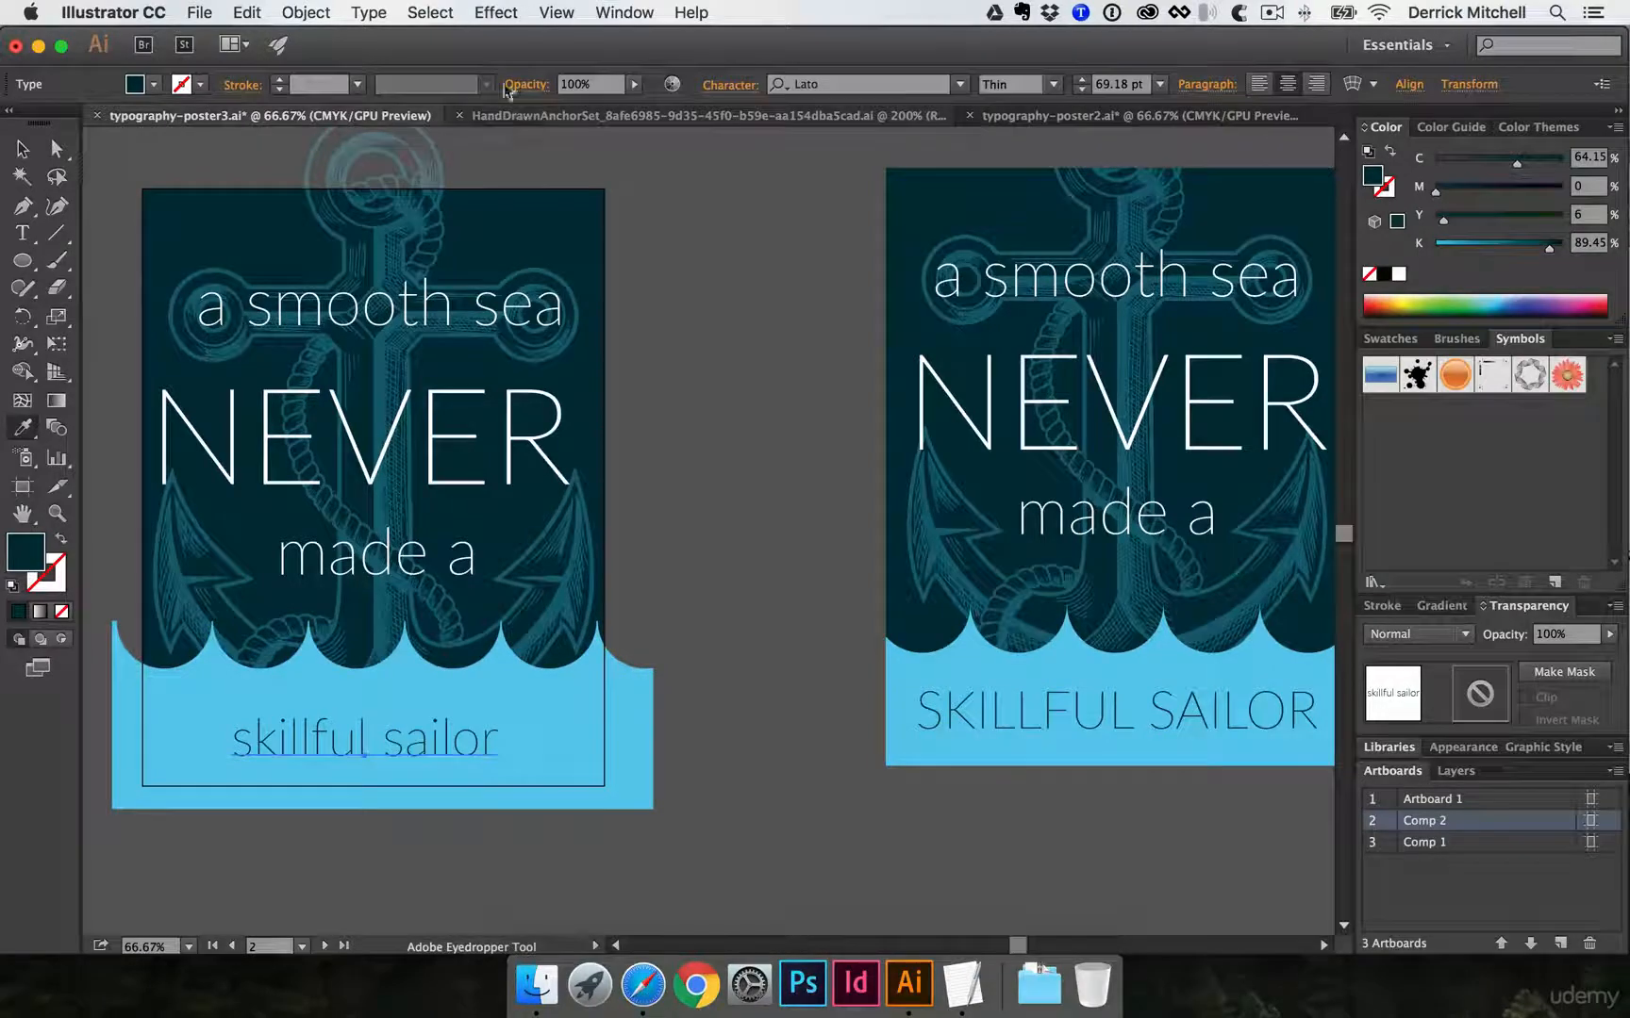
pyautogui.click(366, 11)
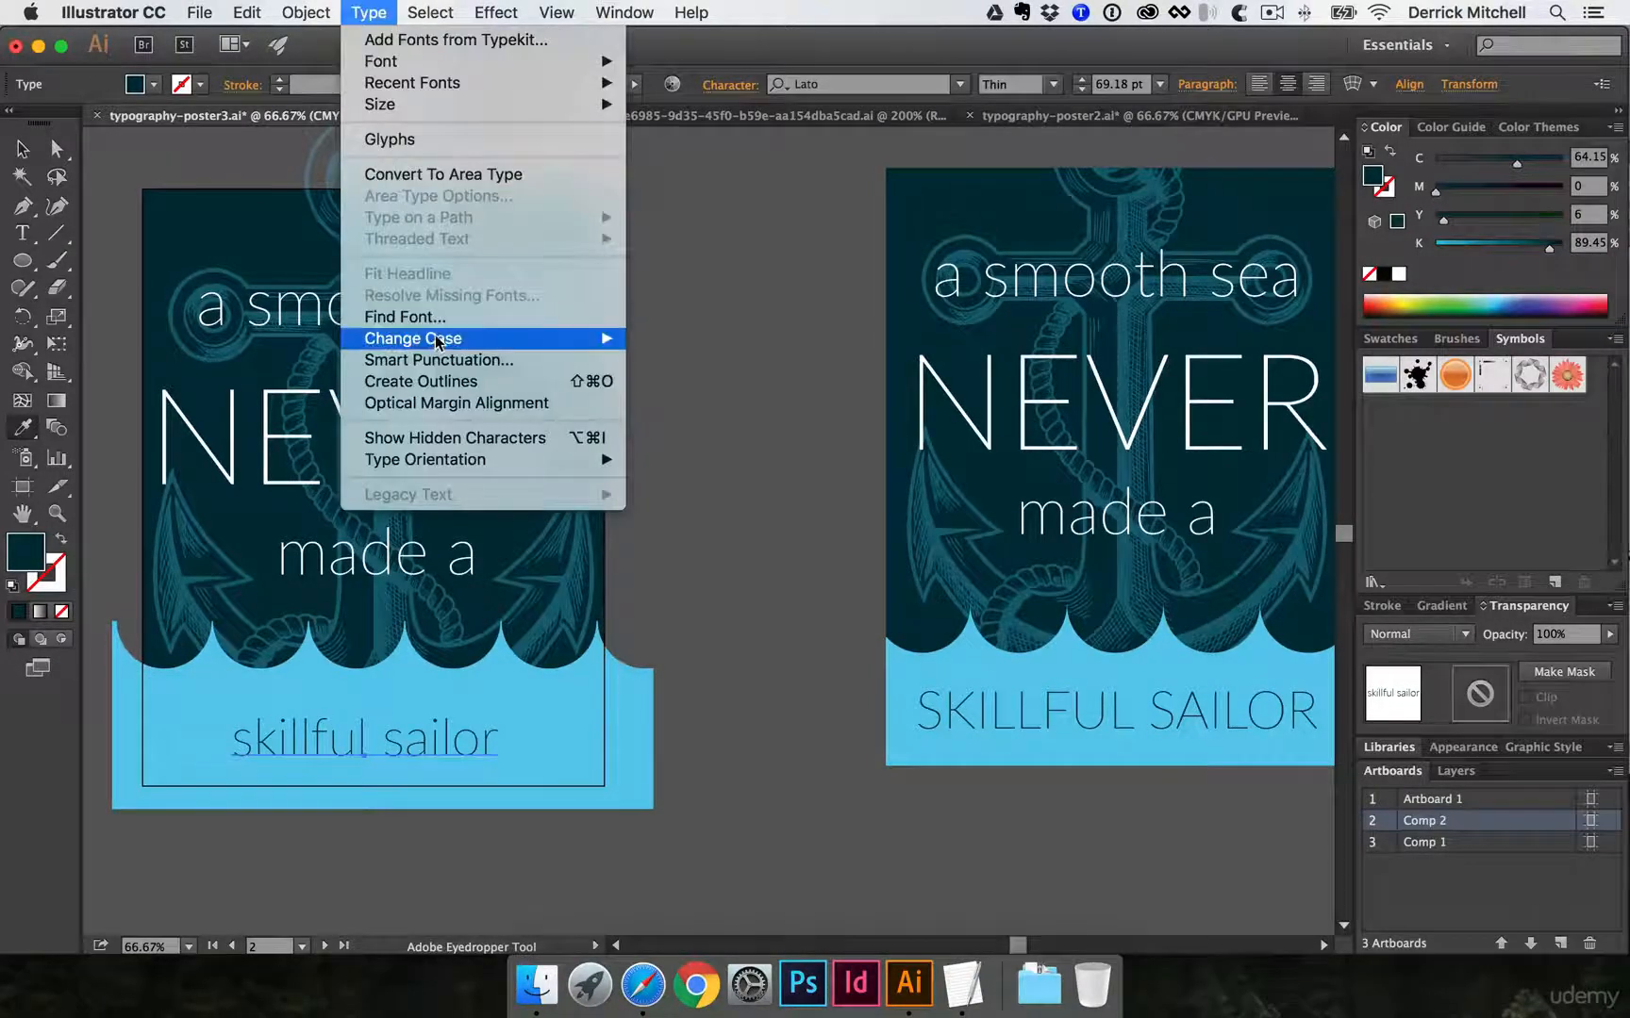
pyautogui.moveTo(439, 339)
pyautogui.click(698, 337)
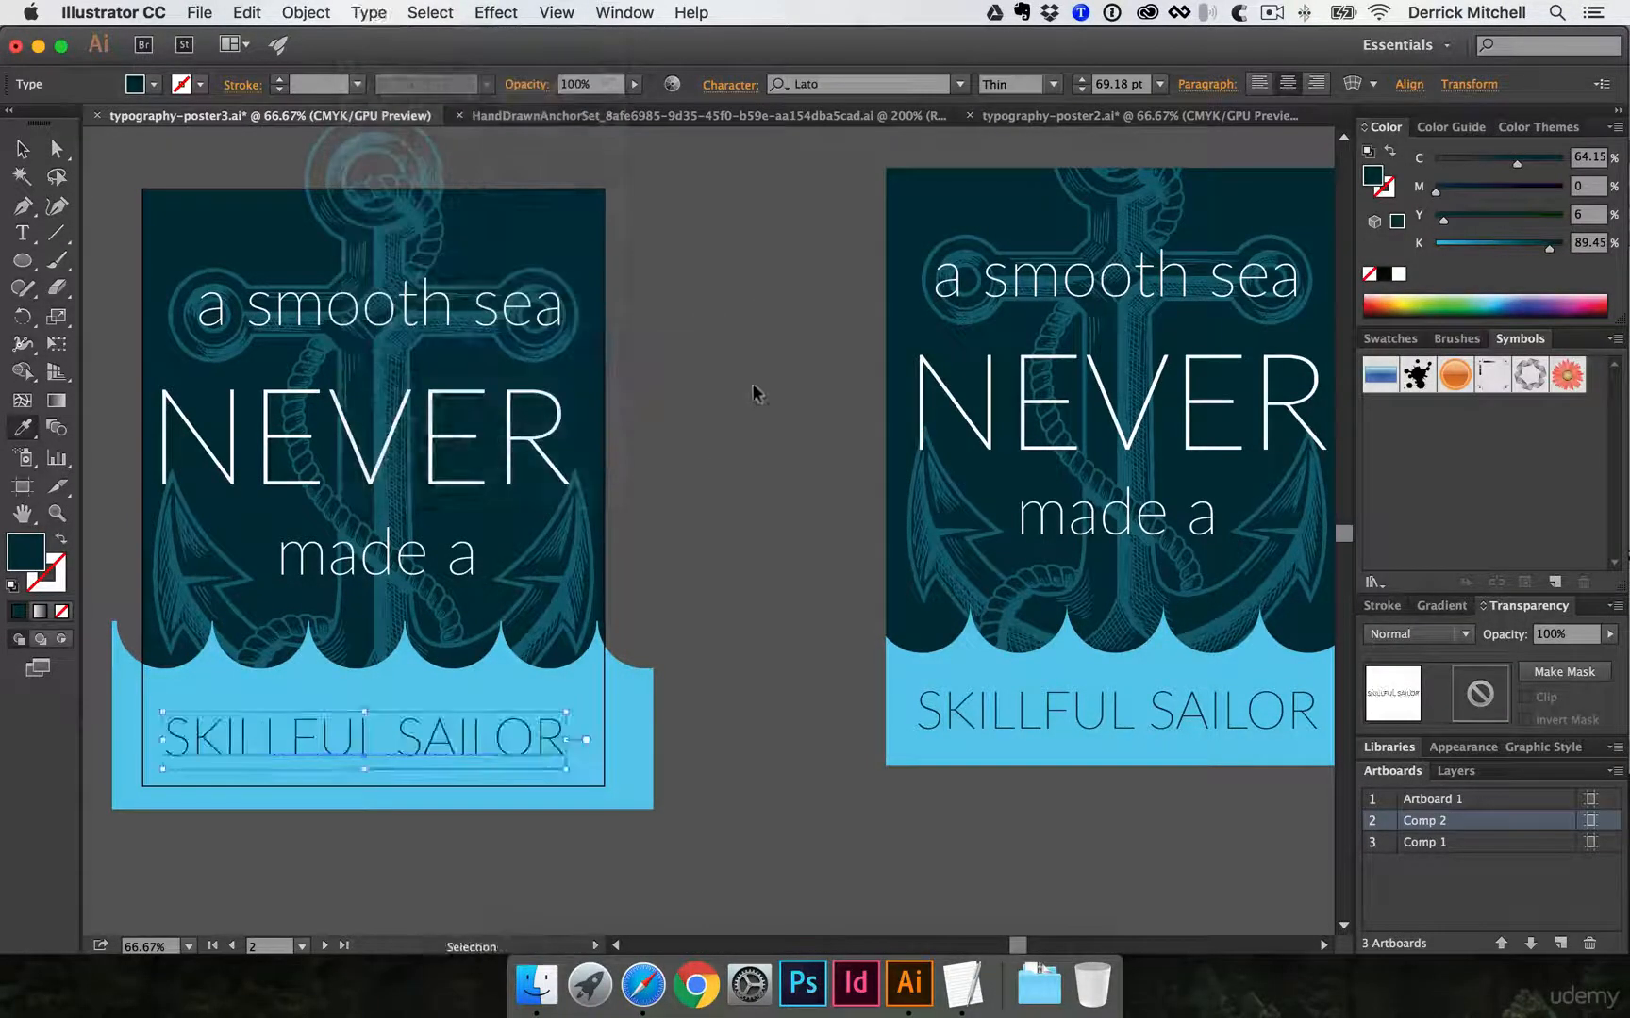
pyautogui.press('super+shift+a')
# - Select Comp 2's four text lines together: "a smooth sea", "NEVER", "made a" and "SKILLFUL SAILOR"
pyautogui.press('v')
pyautogui.press('space')
pyautogui.moveTo(694, 405); pyautogui.dragTo(815, 406)
pyautogui.click(570, 325)
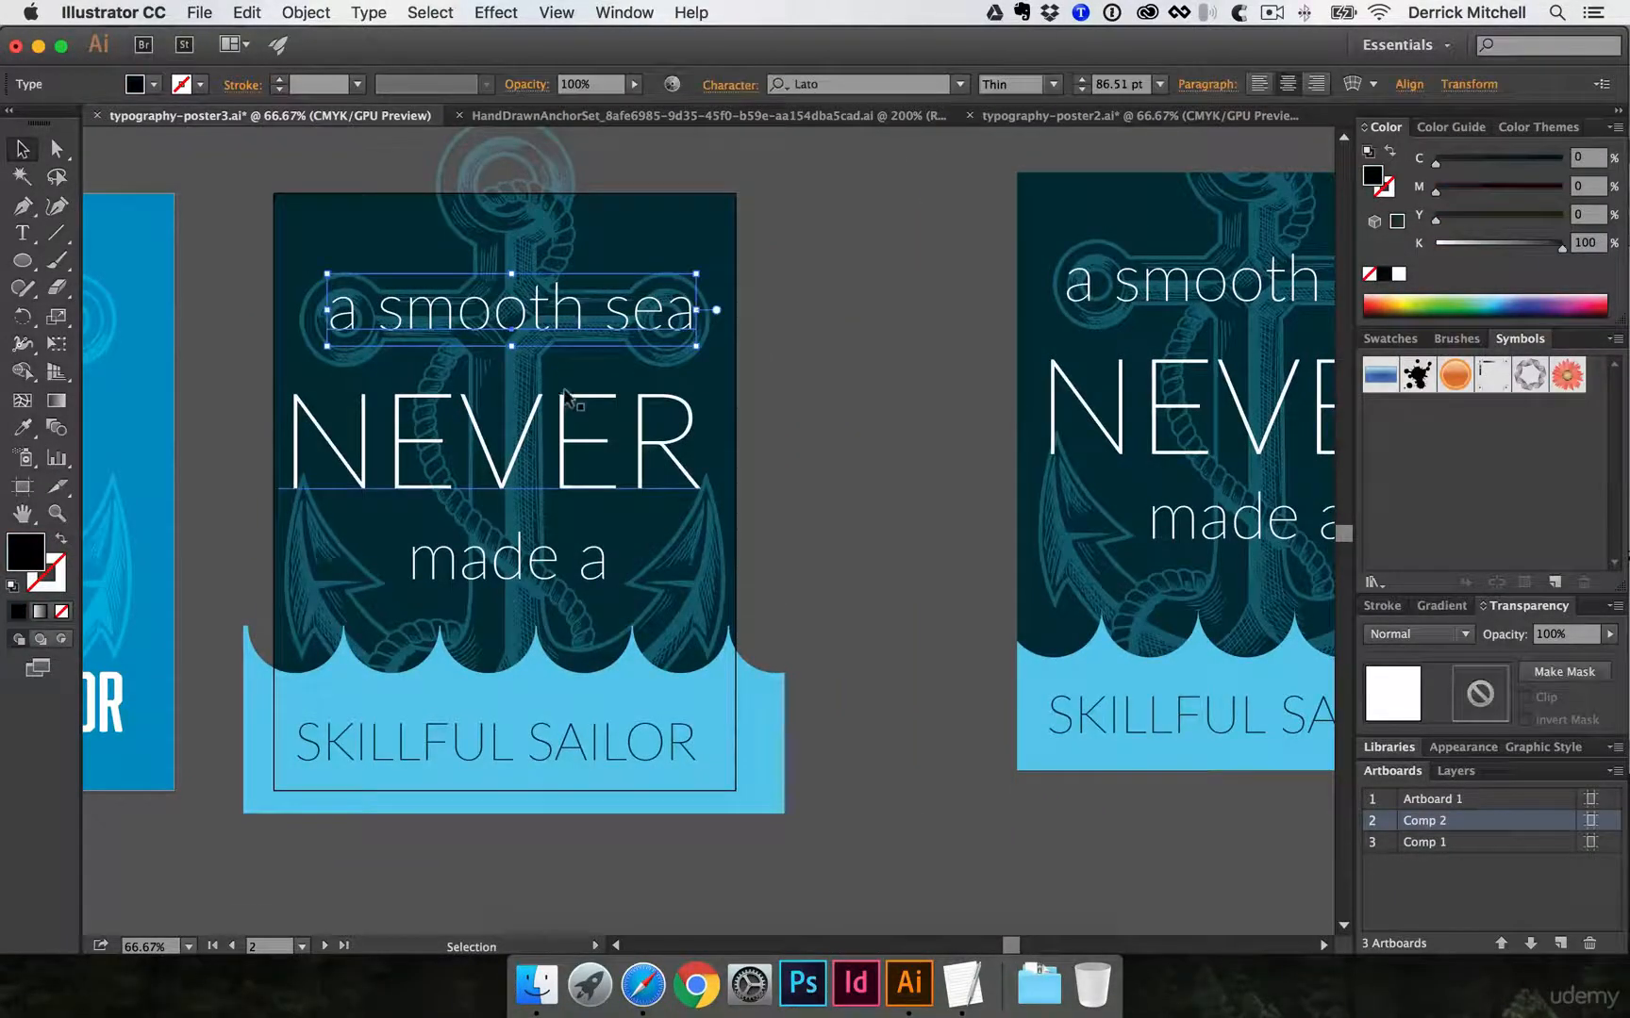
pyautogui.keyDown('shift'); pyautogui.click(566, 408); pyautogui.keyUp('shift')
pyautogui.keyDown('shift'); pyautogui.click(550, 545); pyautogui.keyUp('shift')
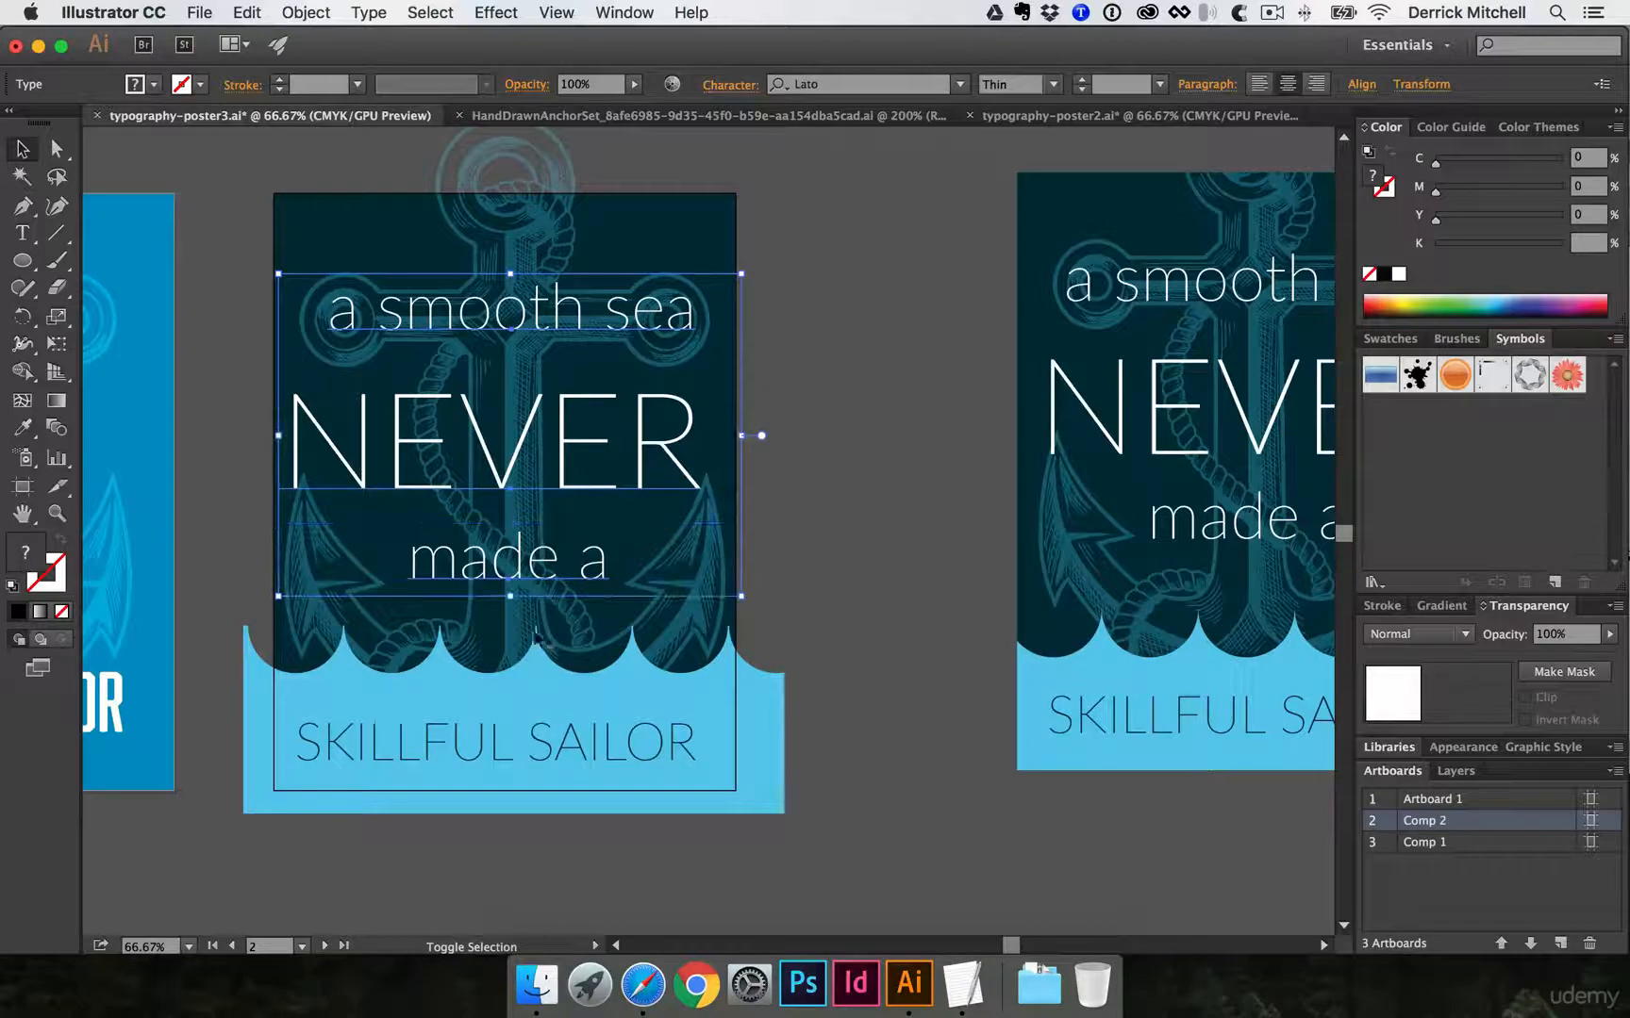
pyautogui.keyDown('shift'); pyautogui.click(534, 727); pyautogui.keyUp('shift')
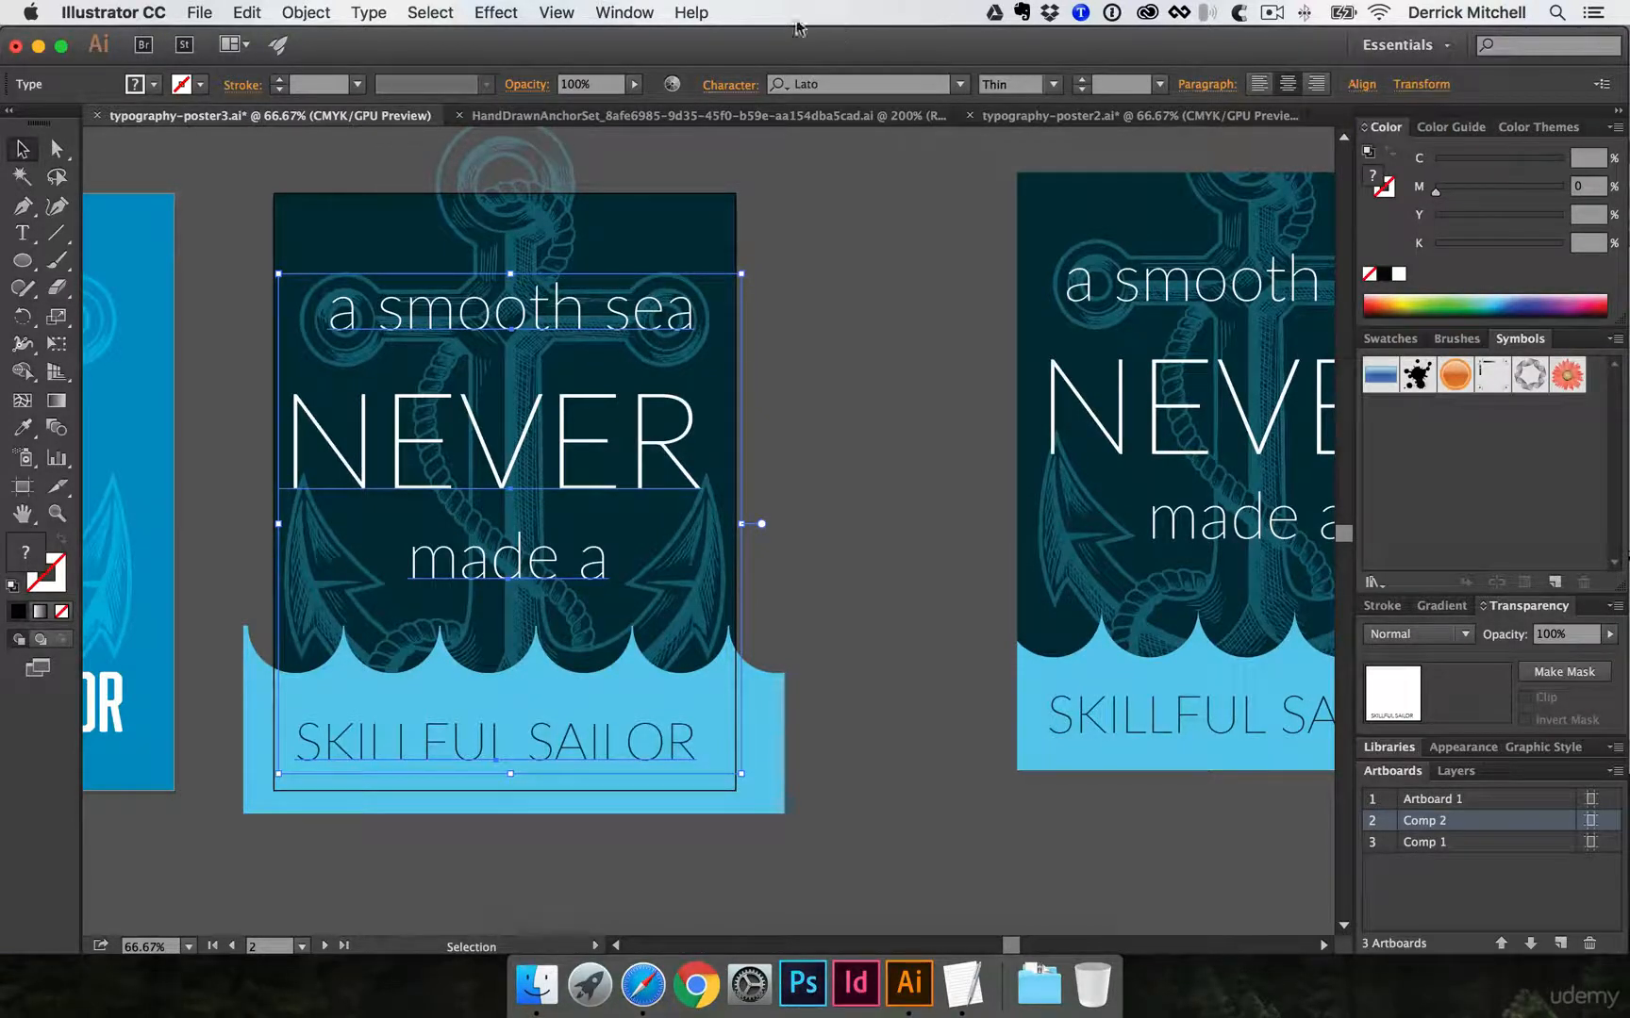
# - Display the Align controls beside Comp 2 and expand them to show the Distribute Spacing and Align To options
pyautogui.click(617, 13)
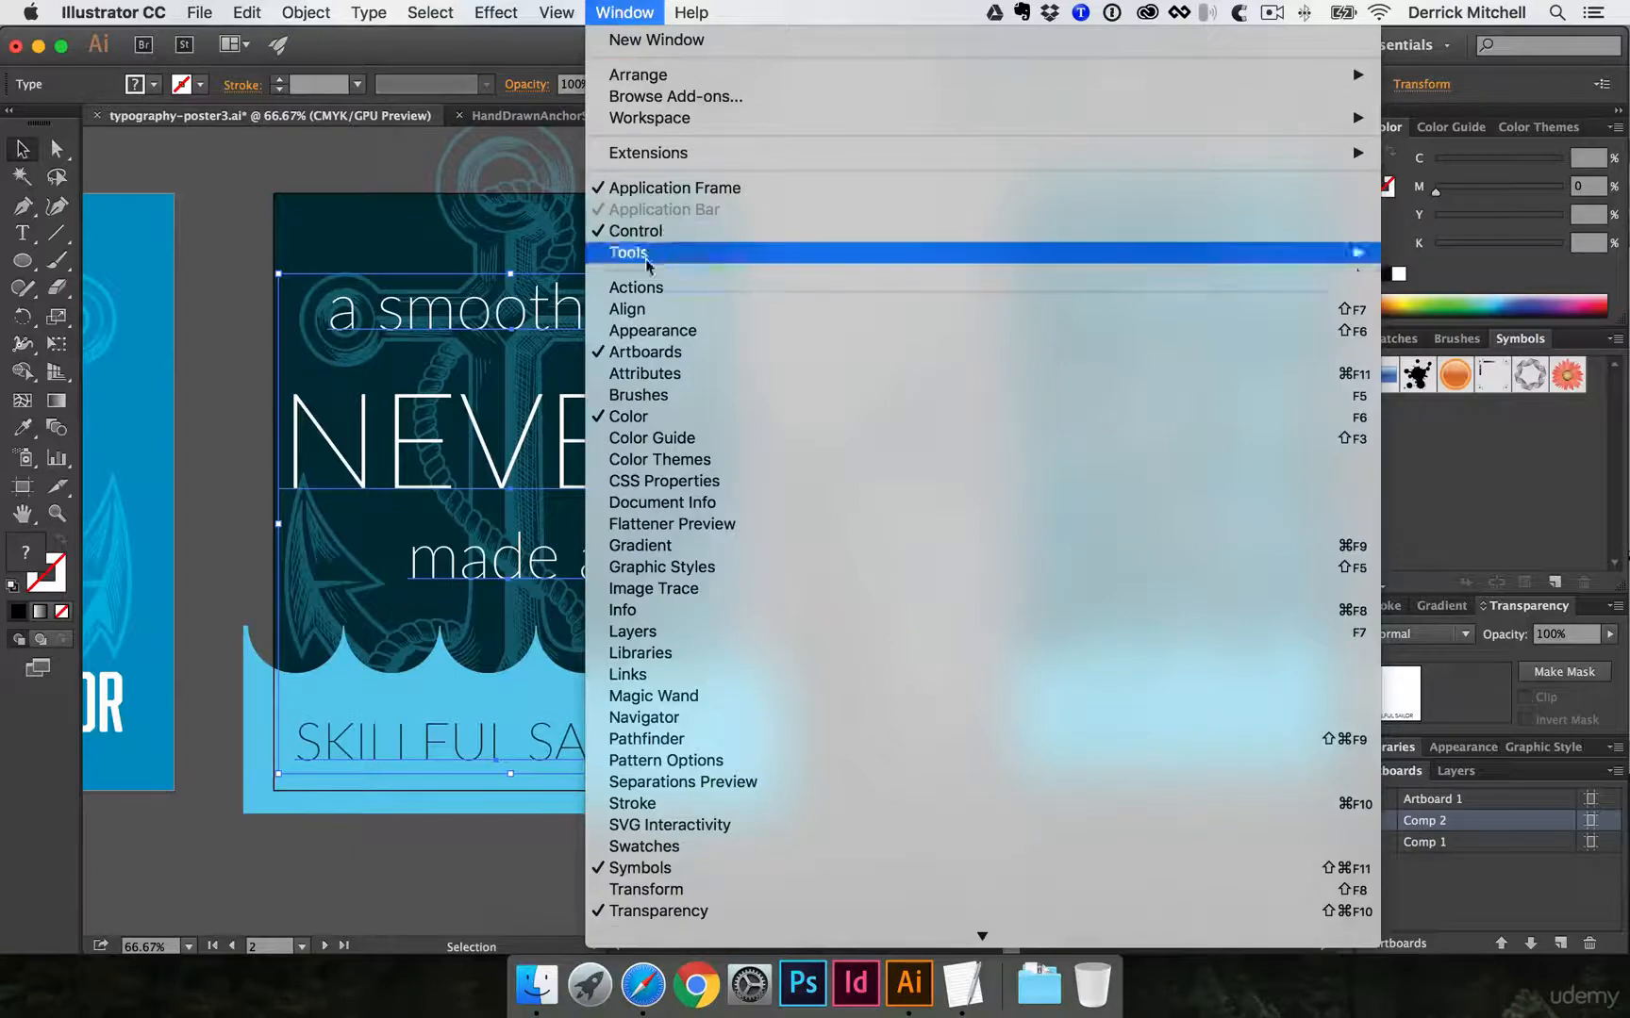
pyautogui.click(843, 309)
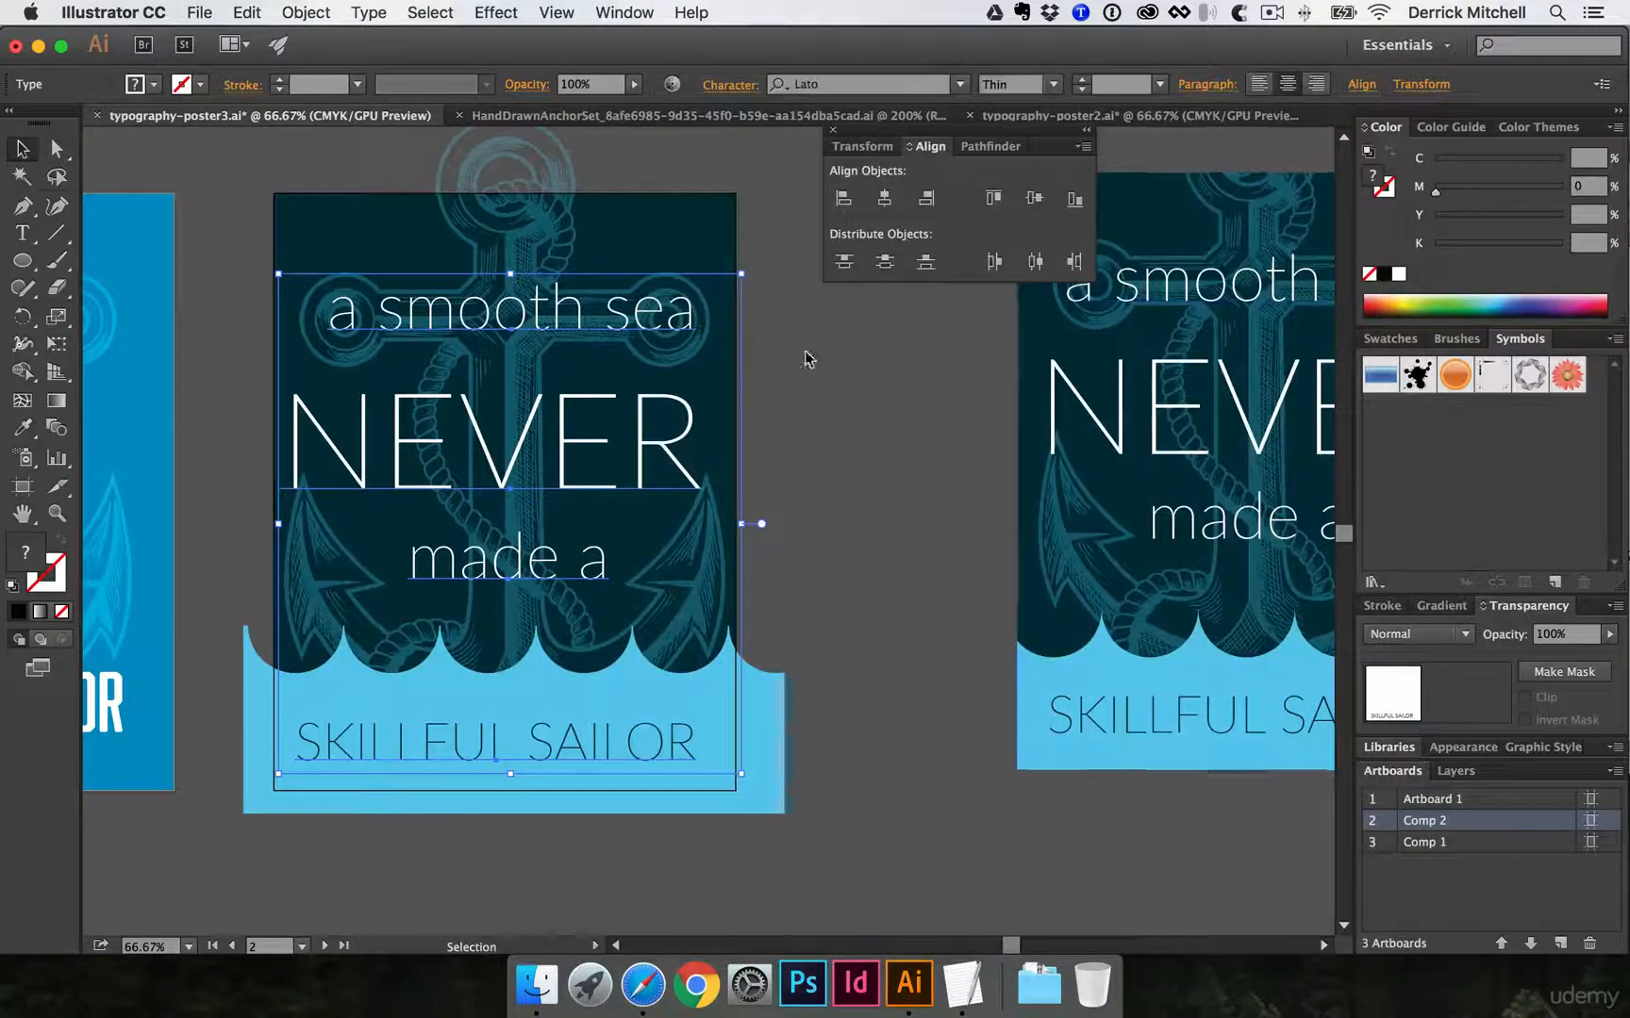
pyautogui.moveTo(946, 134); pyautogui.dragTo(920, 275)
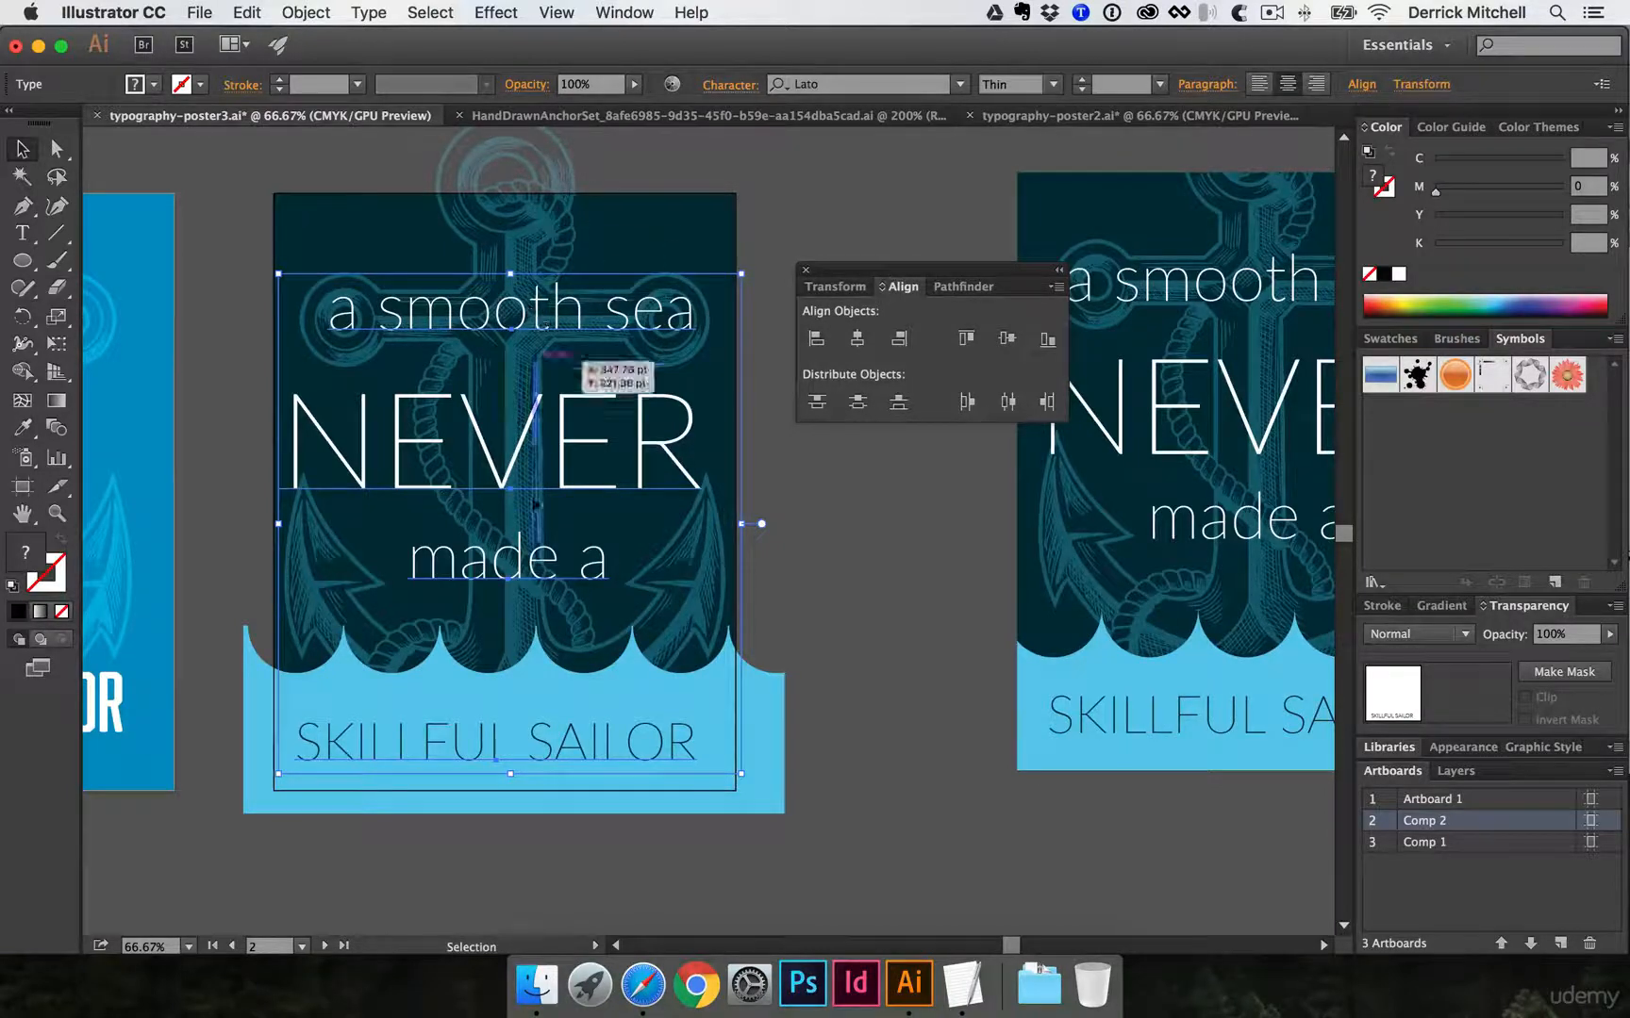
pyautogui.click(1057, 288)
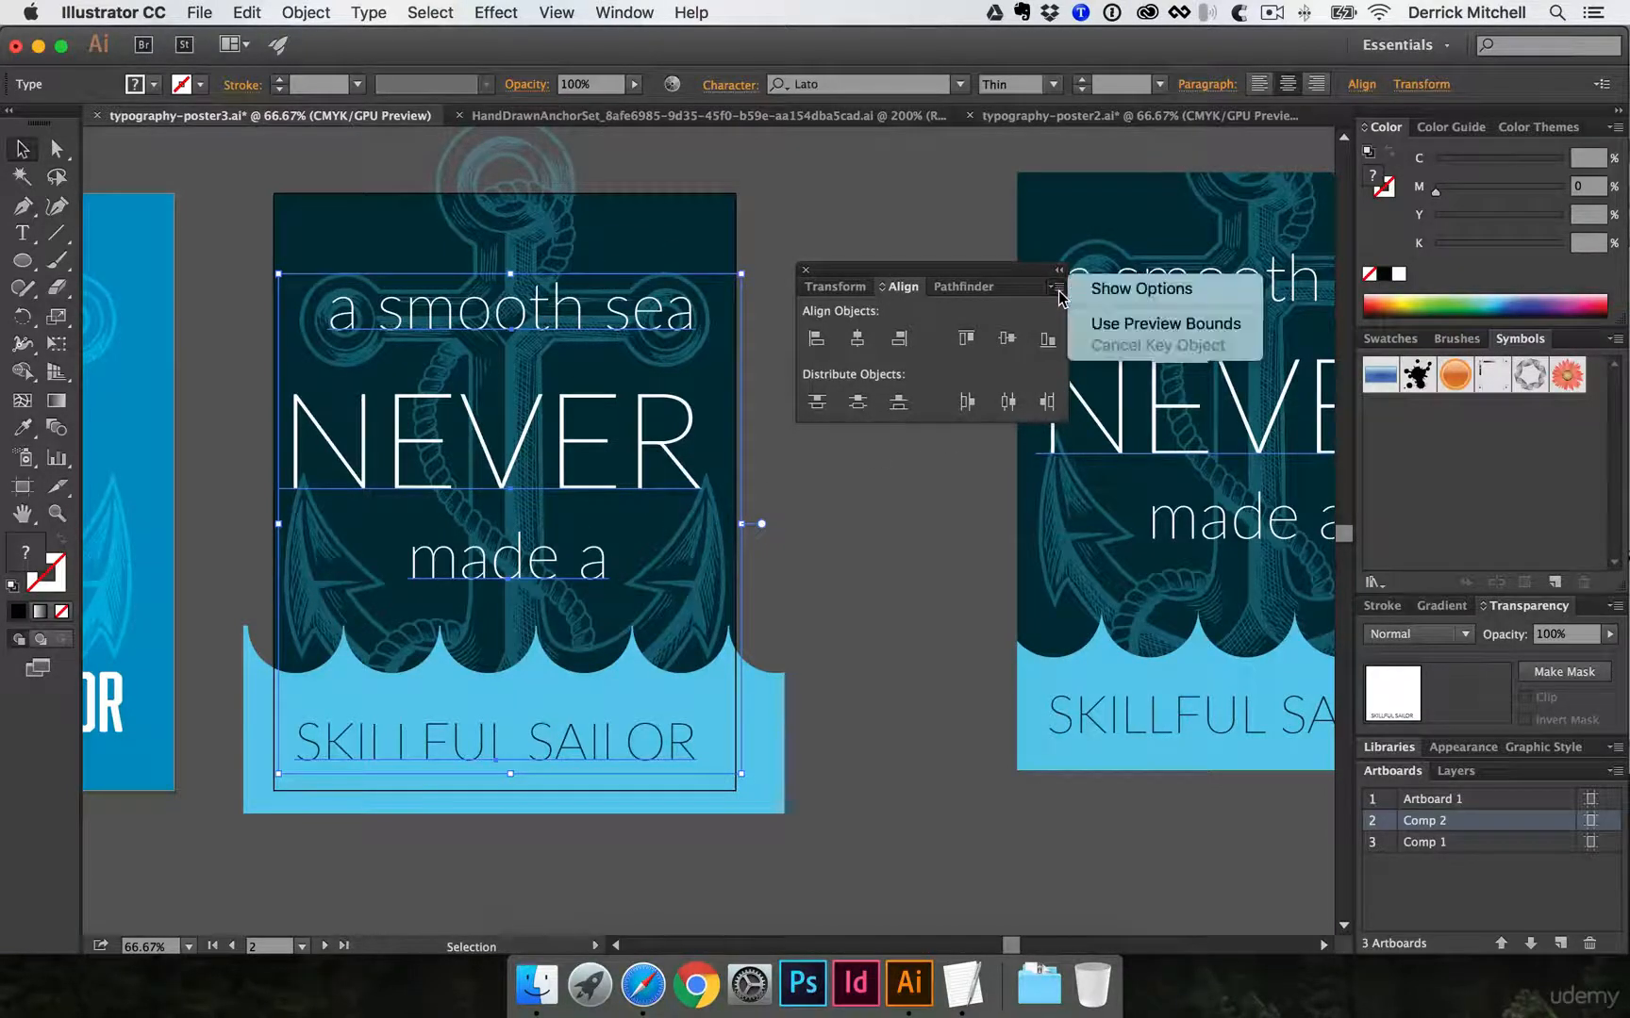
pyautogui.click(1136, 289)
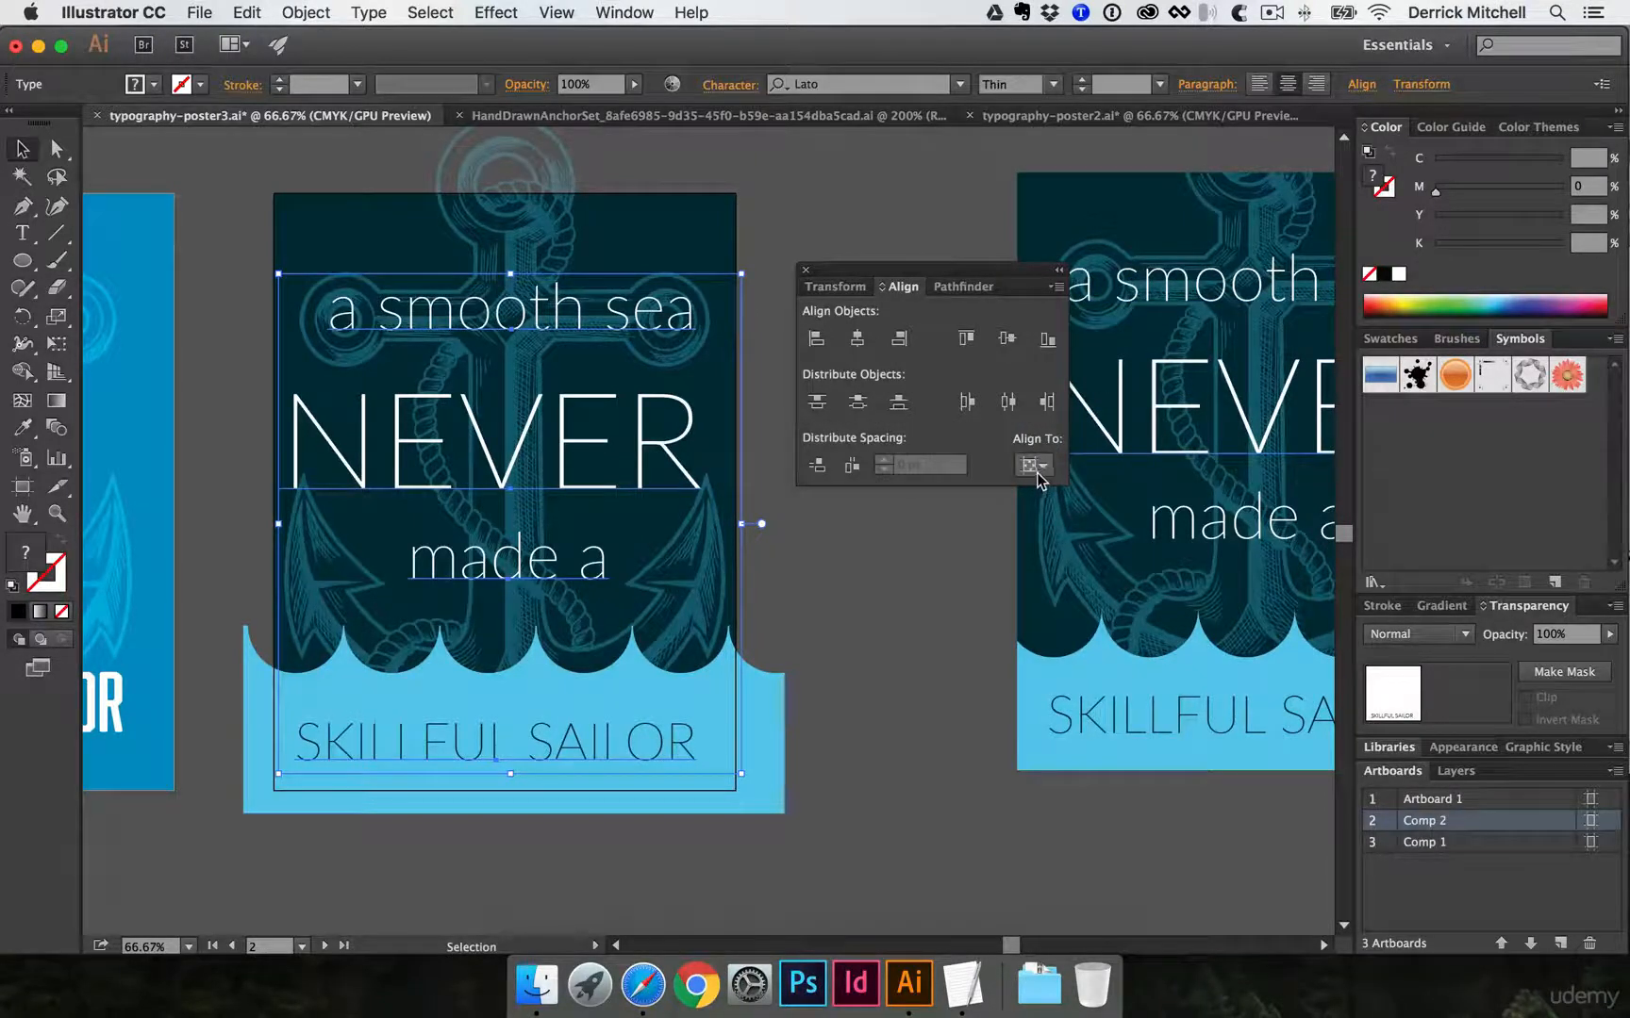
# - Center the four selected text lines horizontally, using Align to Artboard
pyautogui.click(1038, 476)
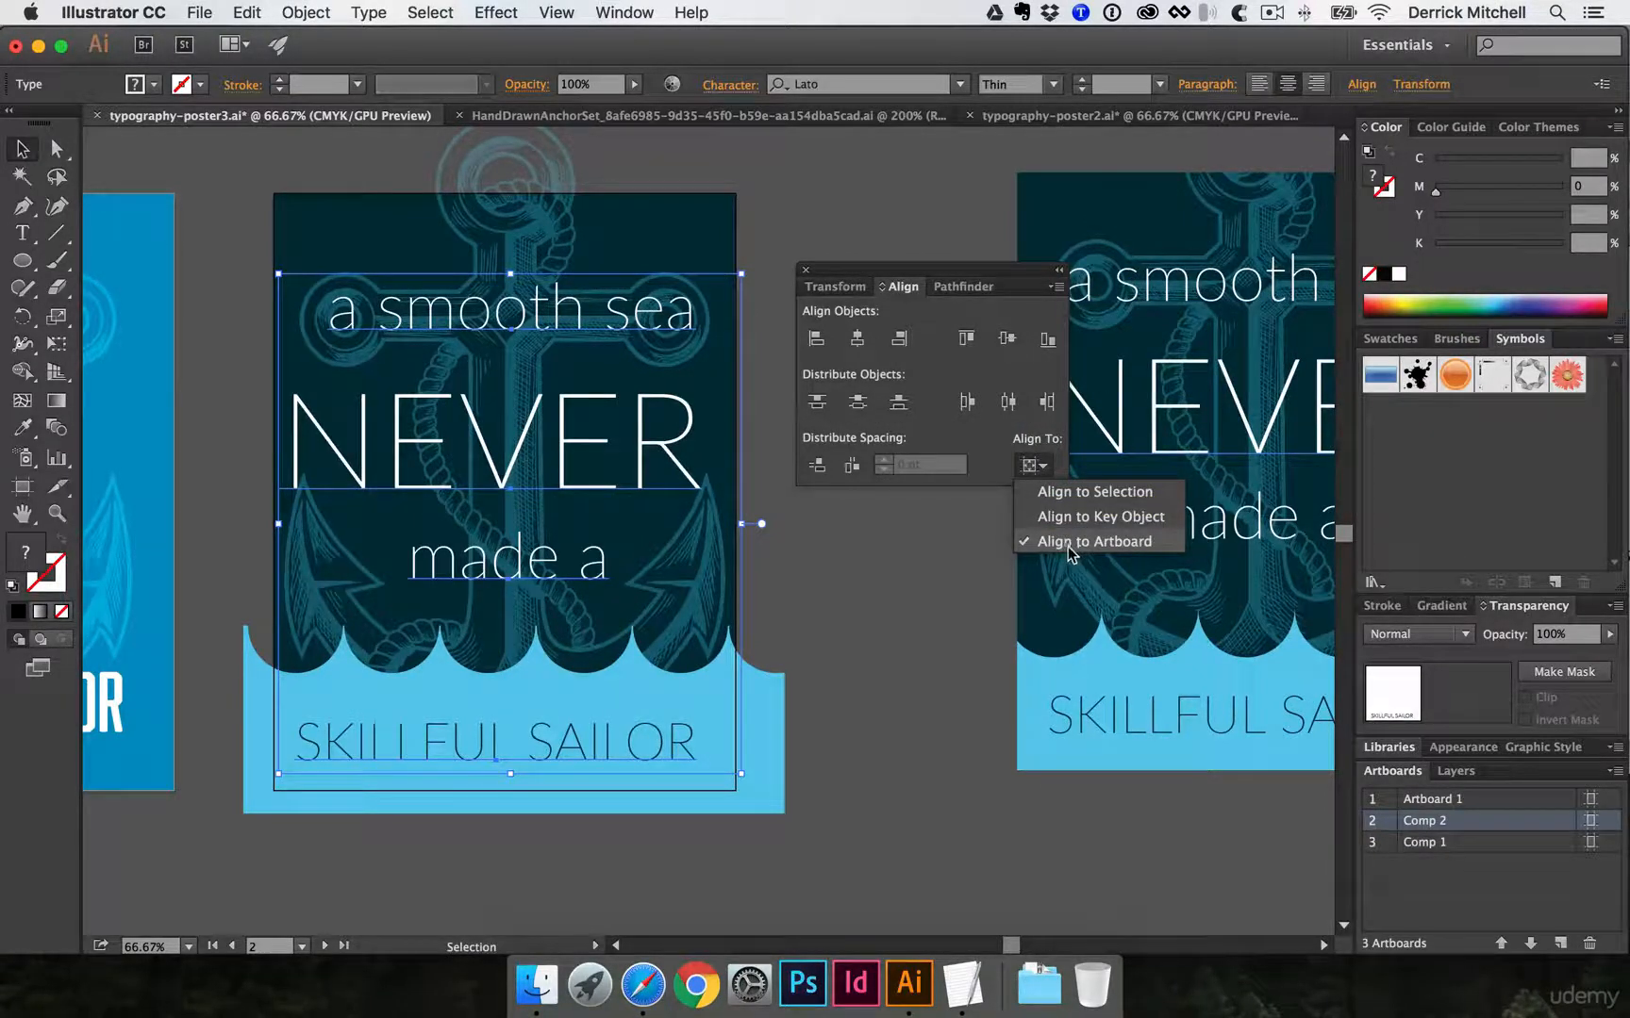
pyautogui.click(859, 349)
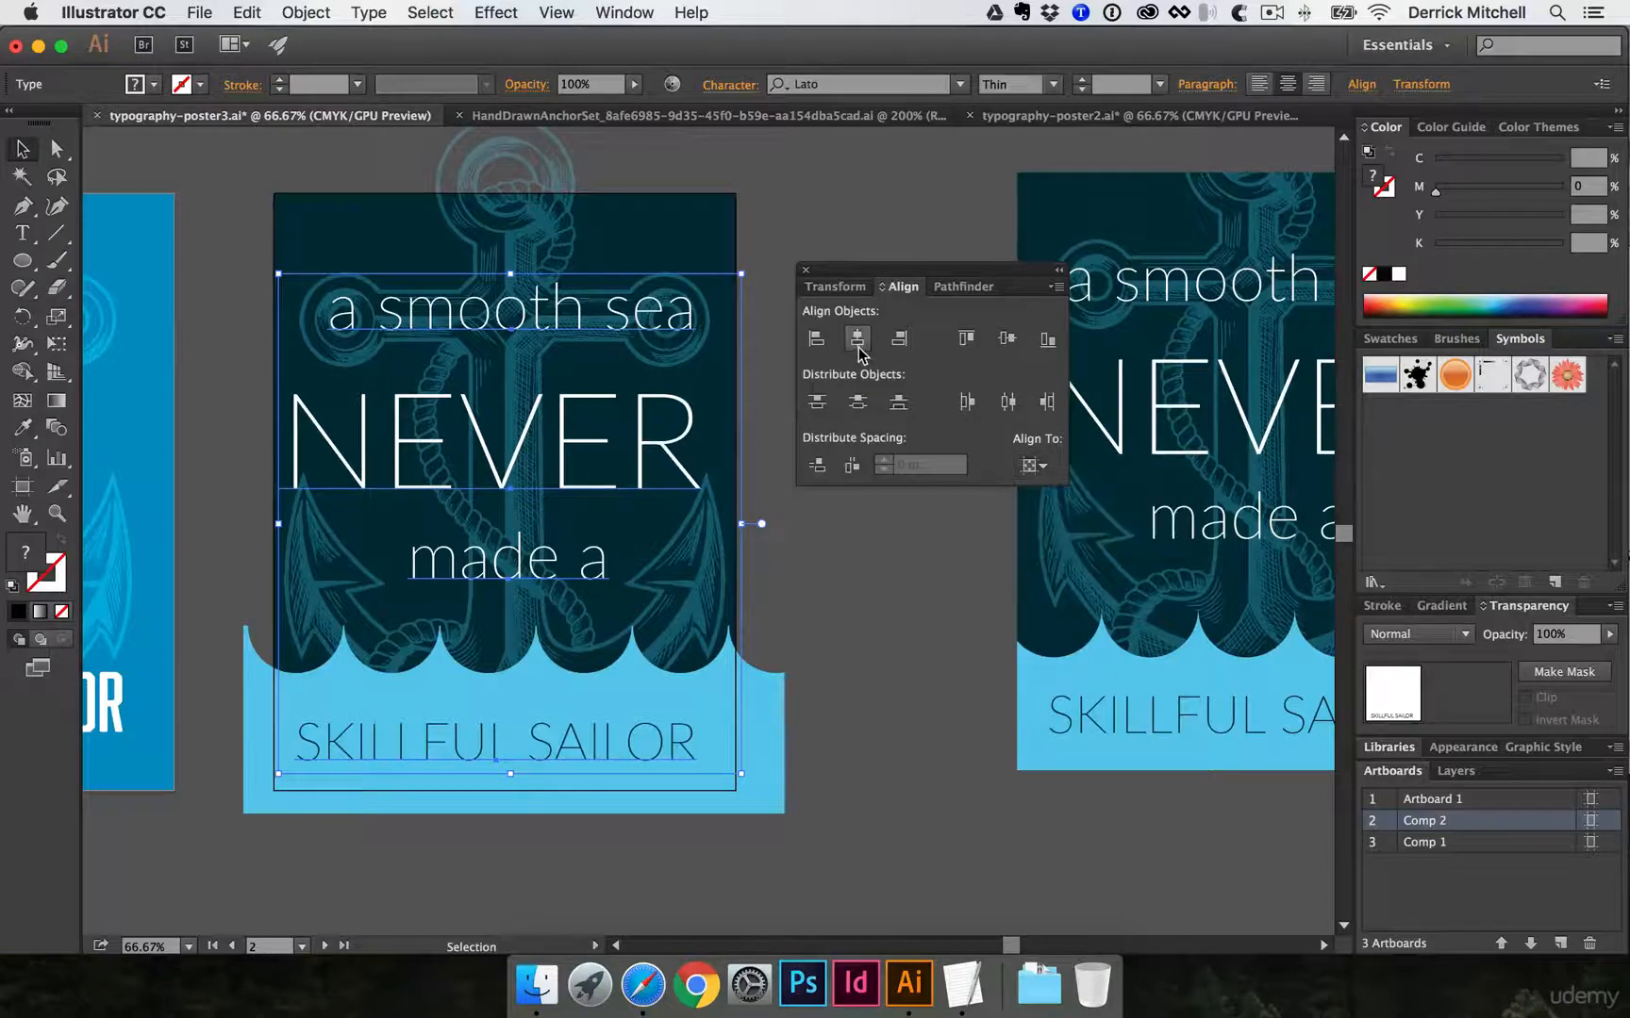
pyautogui.click(858, 339)
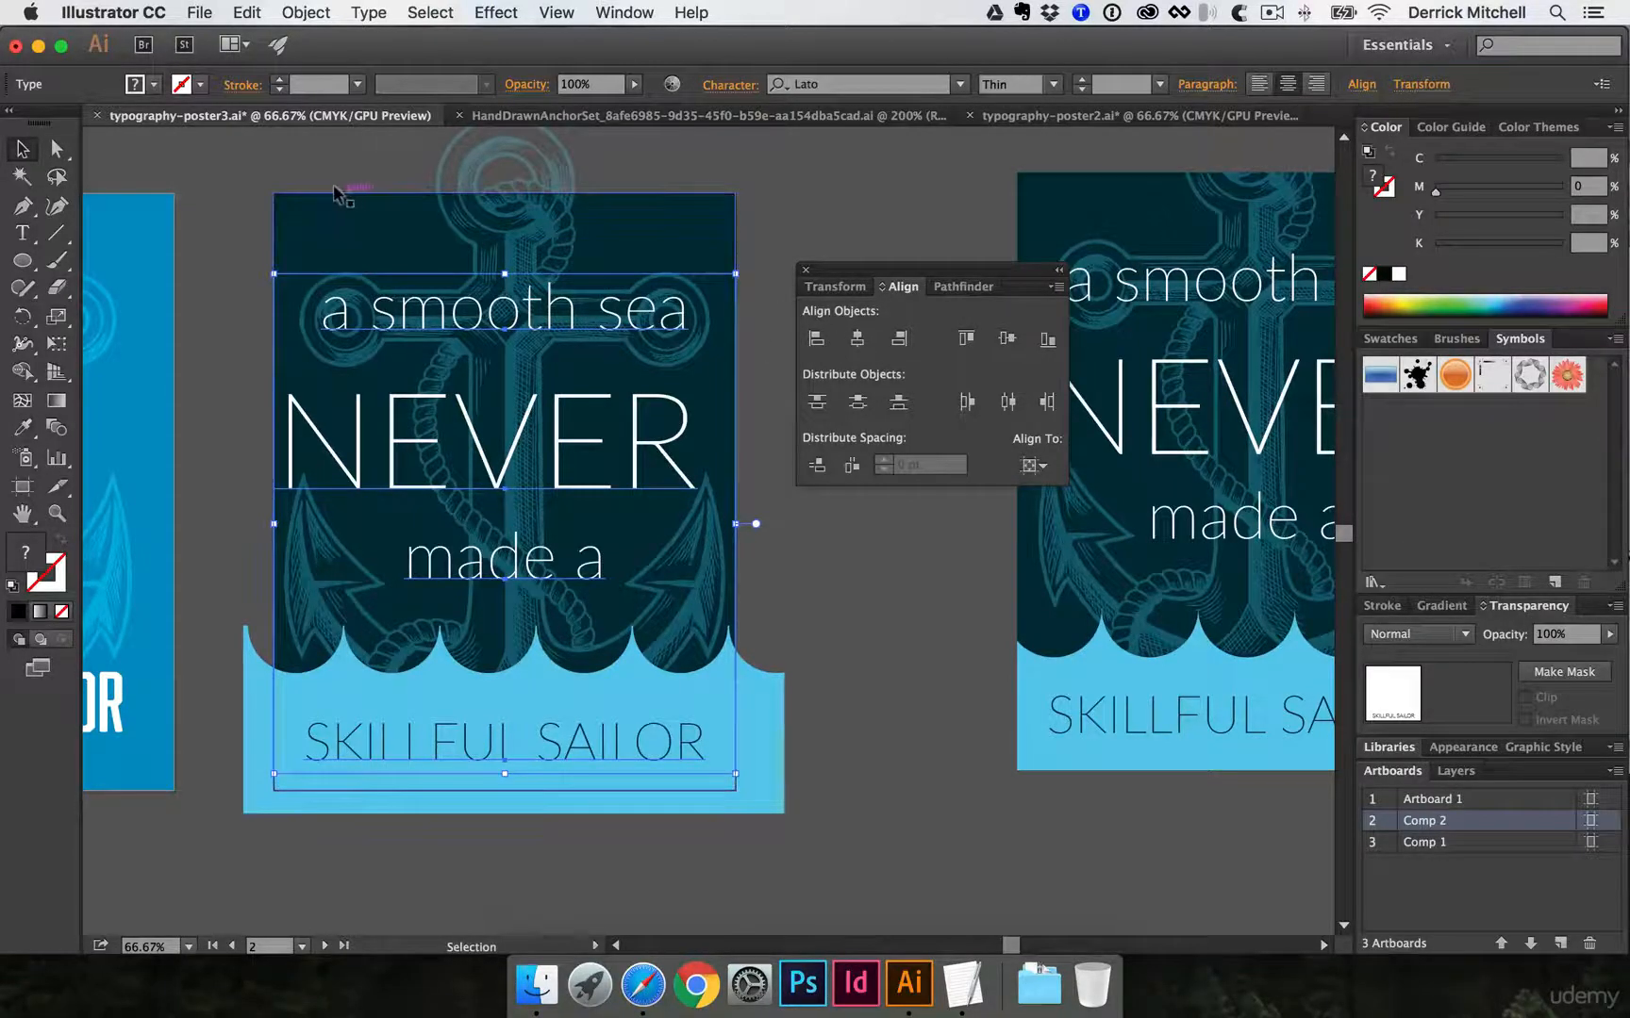
# - Move Comp 2's "a smooth sea" slightly up and left, and "NEVER" slightly up and right, so their left edges are staggered
pyautogui.click(766, 186)
pyautogui.moveTo(610, 308); pyautogui.dragTo(581, 288)
pyautogui.moveTo(400, 424); pyautogui.dragTo(430, 375)
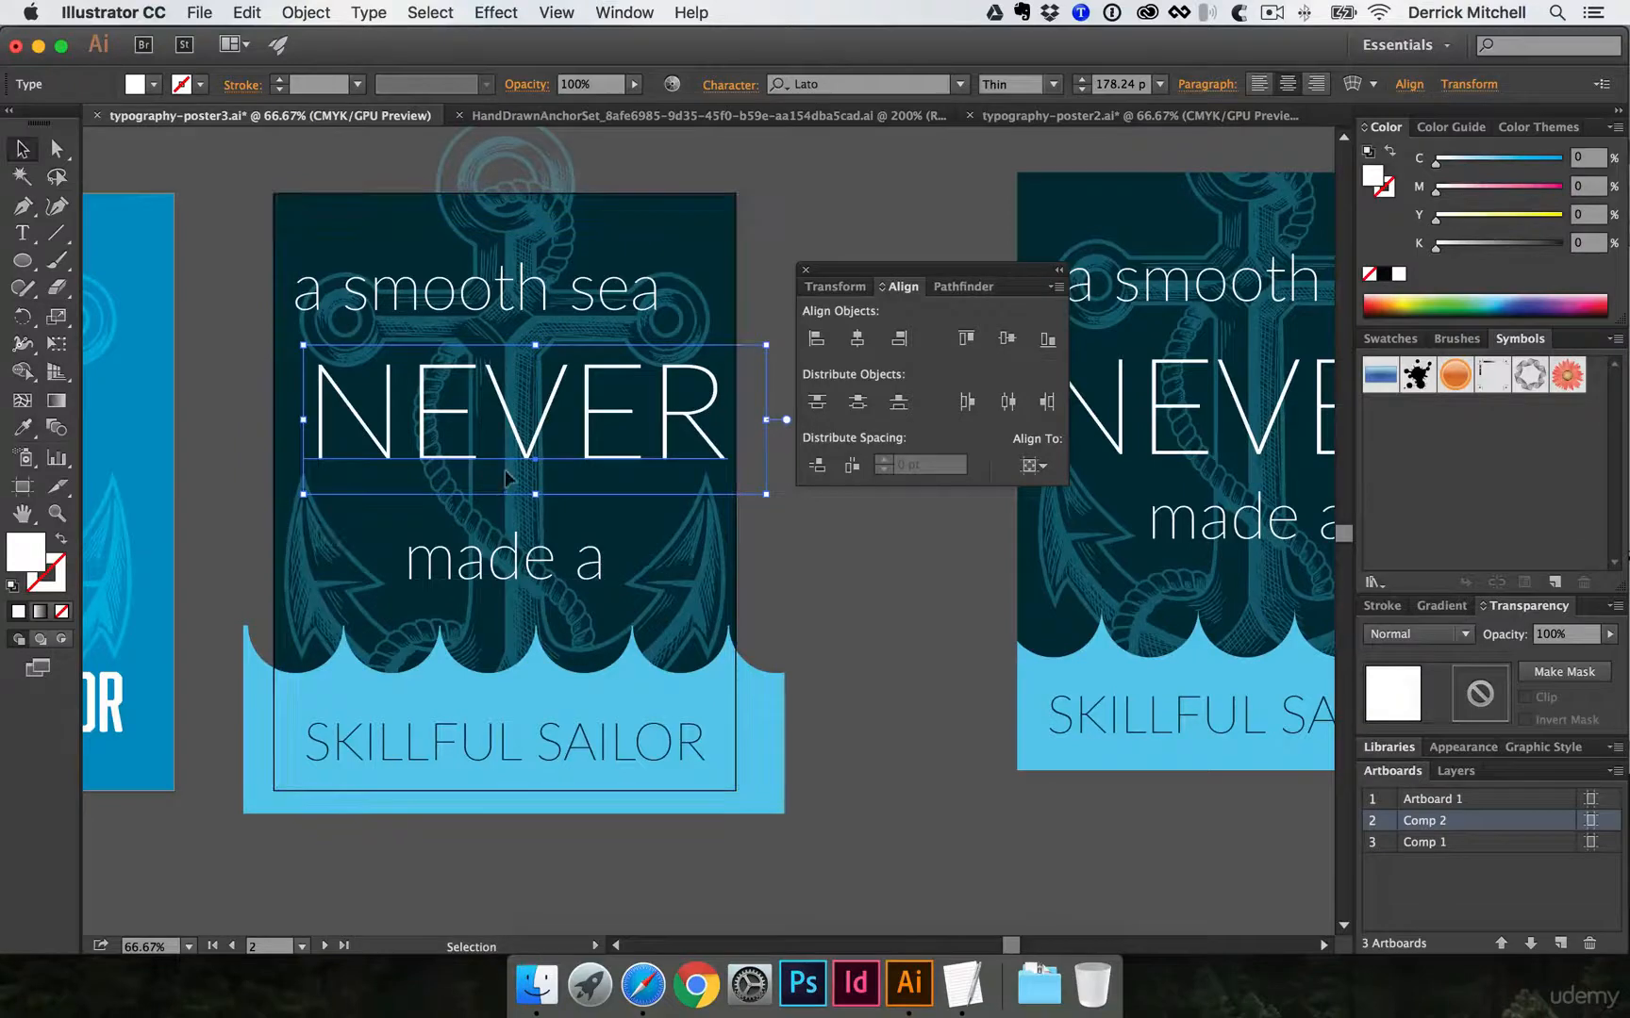
# - Left-align "NEVER" to "a smooth sea", using "a smooth sea" as the key object
pyautogui.keyDown('shift'); pyautogui.click(436, 295); pyautogui.keyUp('shift')
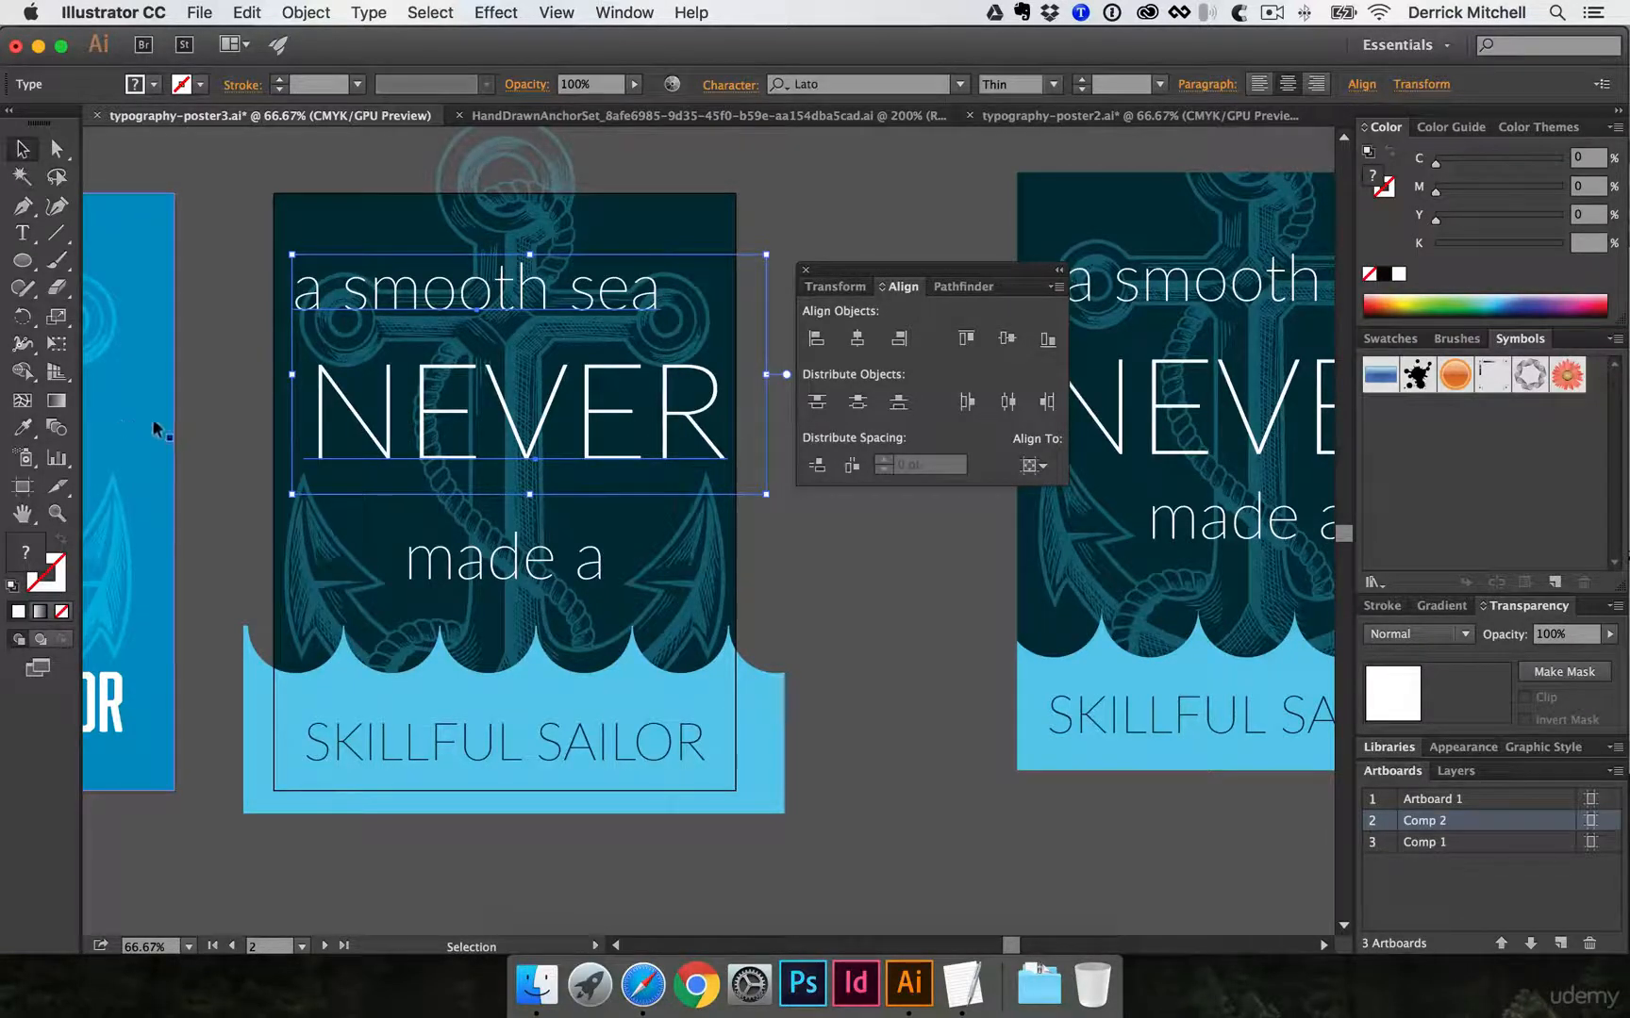
pyautogui.click(363, 298)
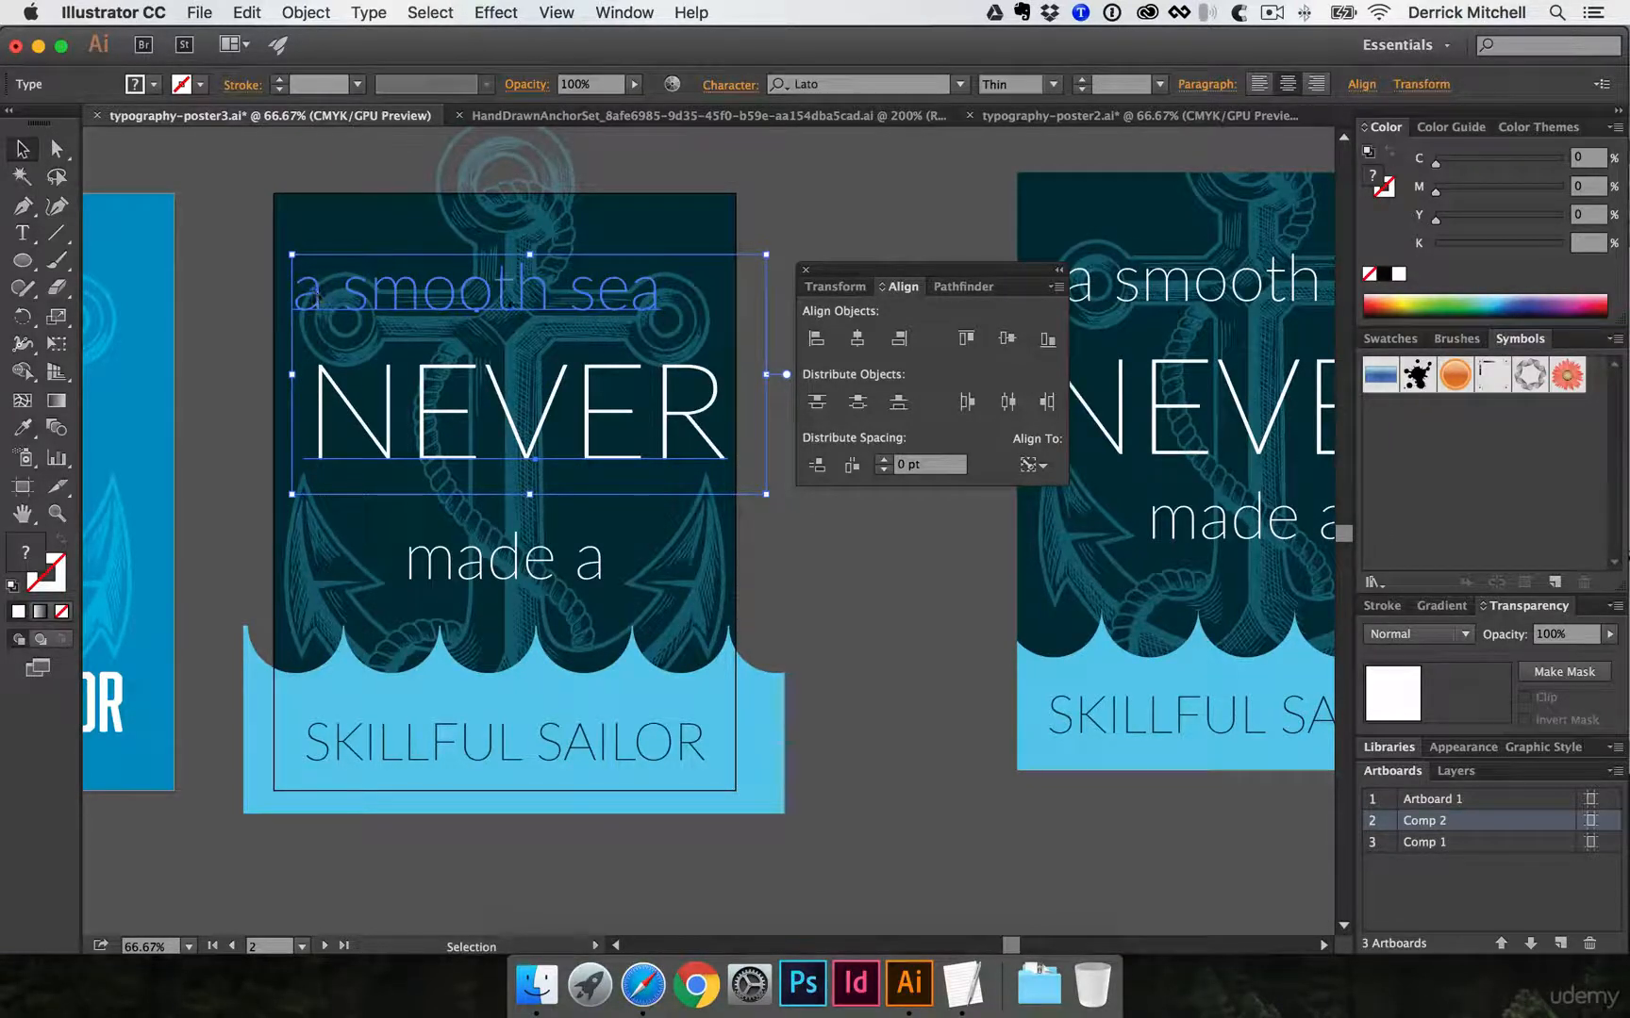
pyautogui.click(1032, 464)
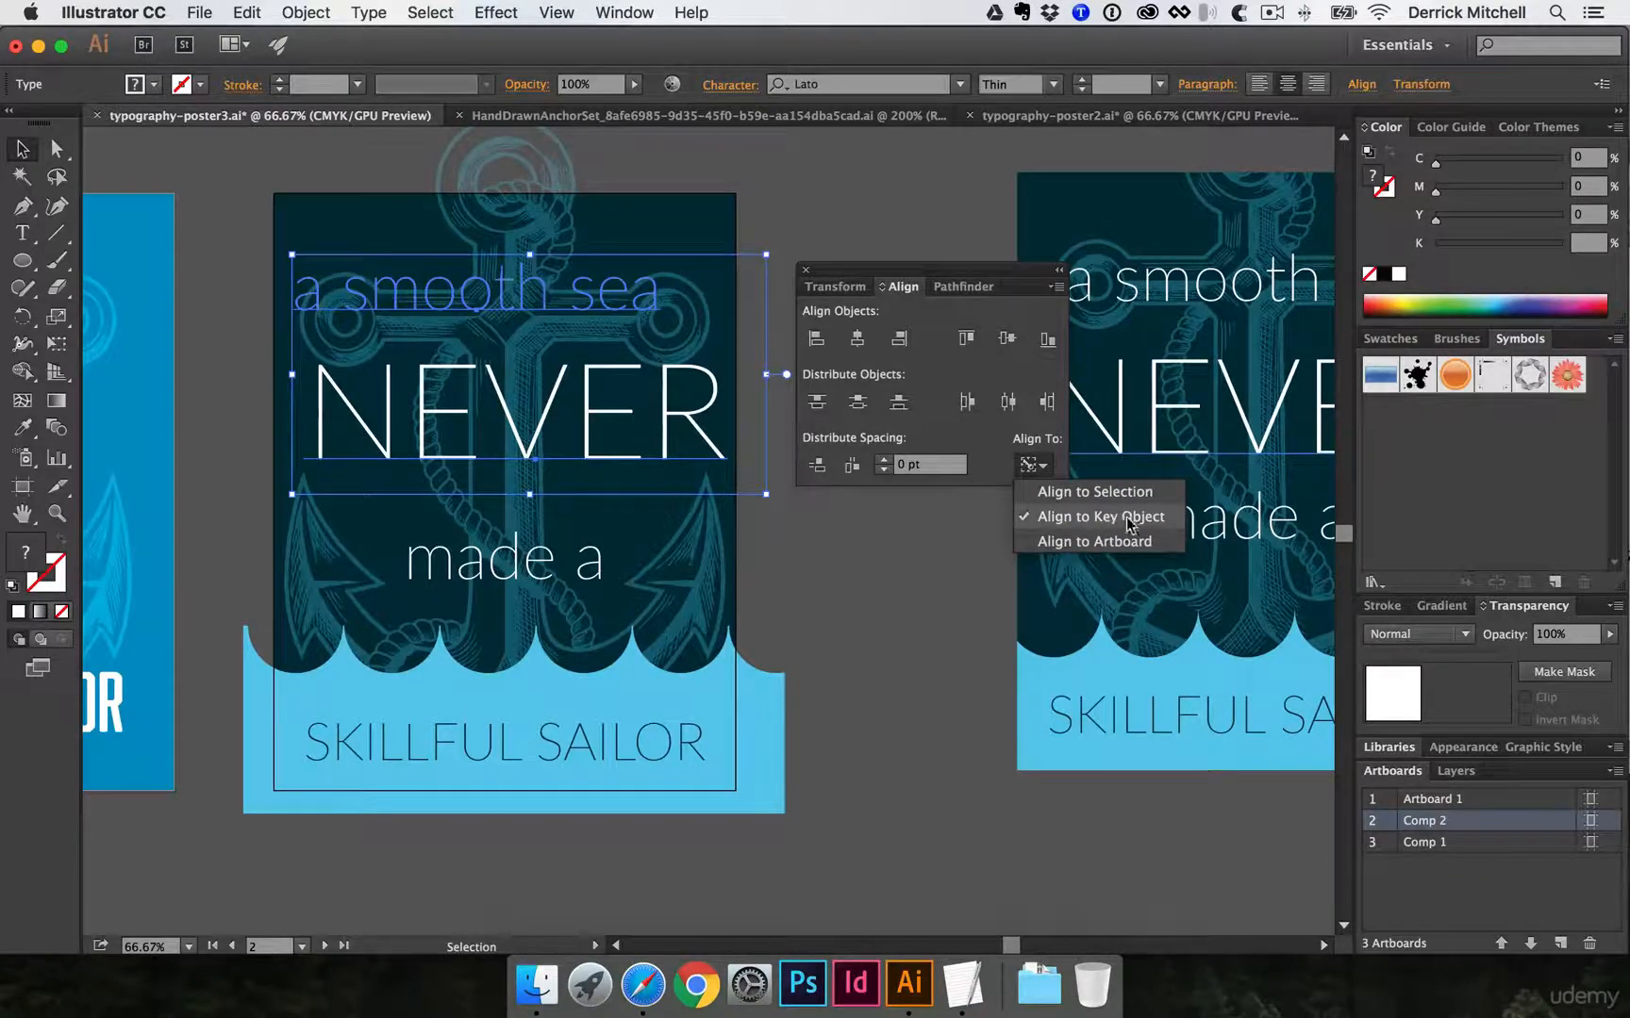
pyautogui.click(816, 339)
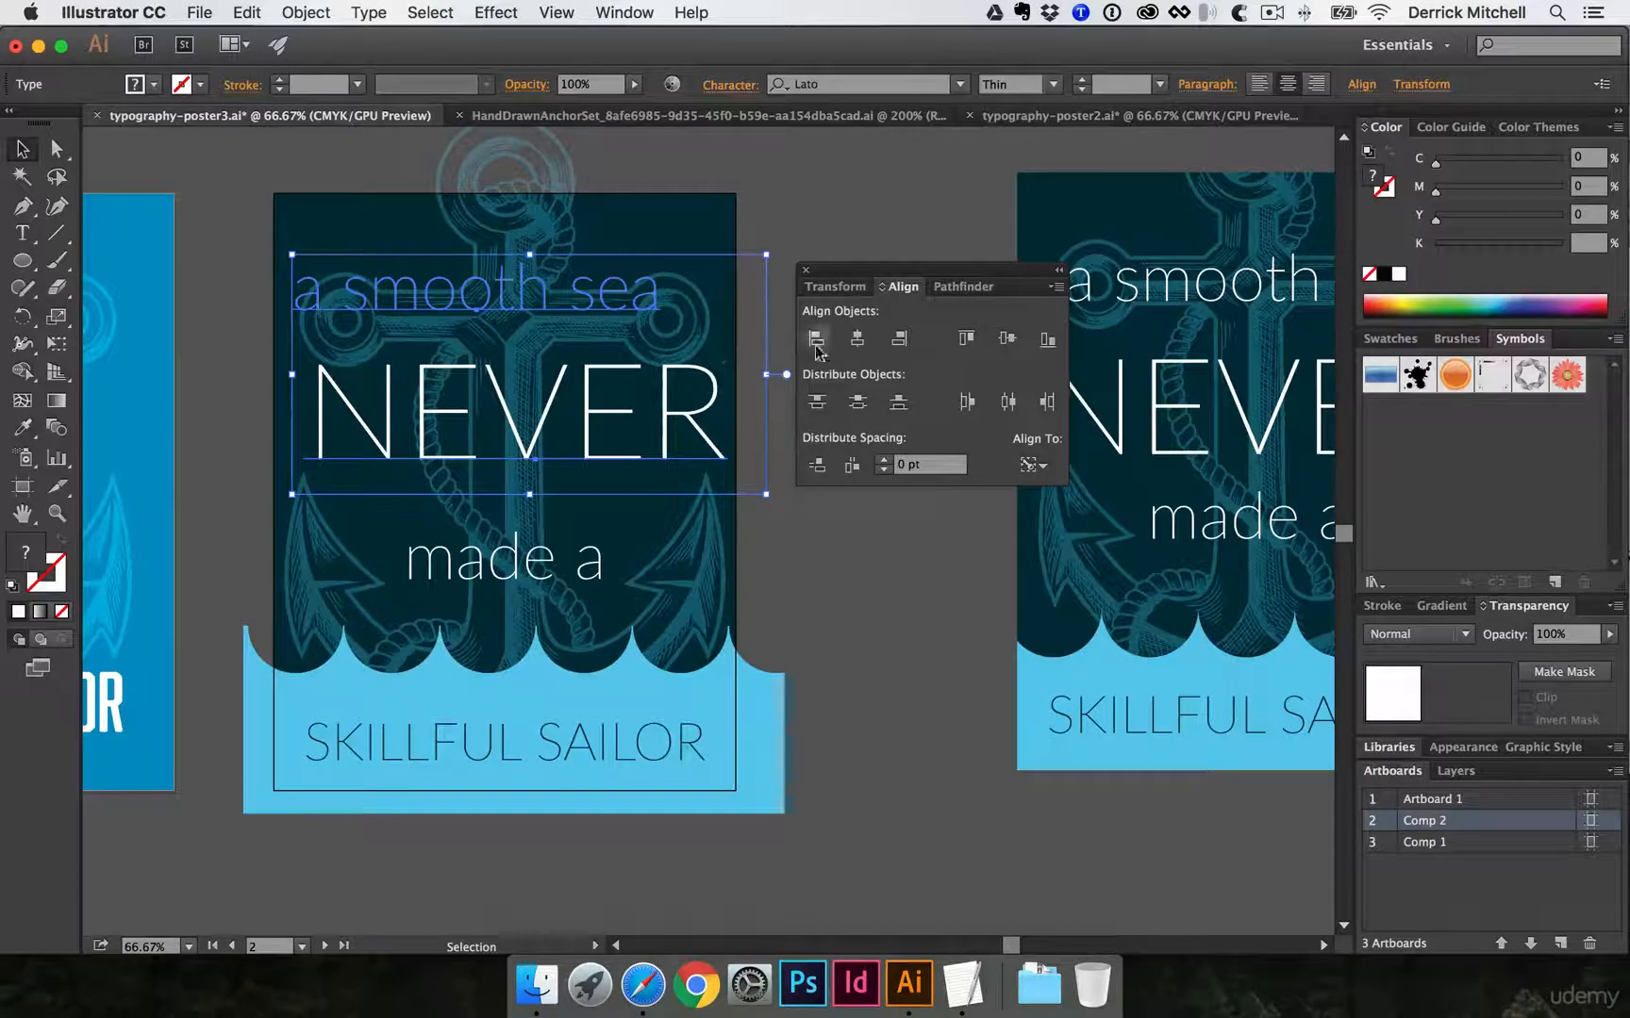
pyautogui.click(816, 341)
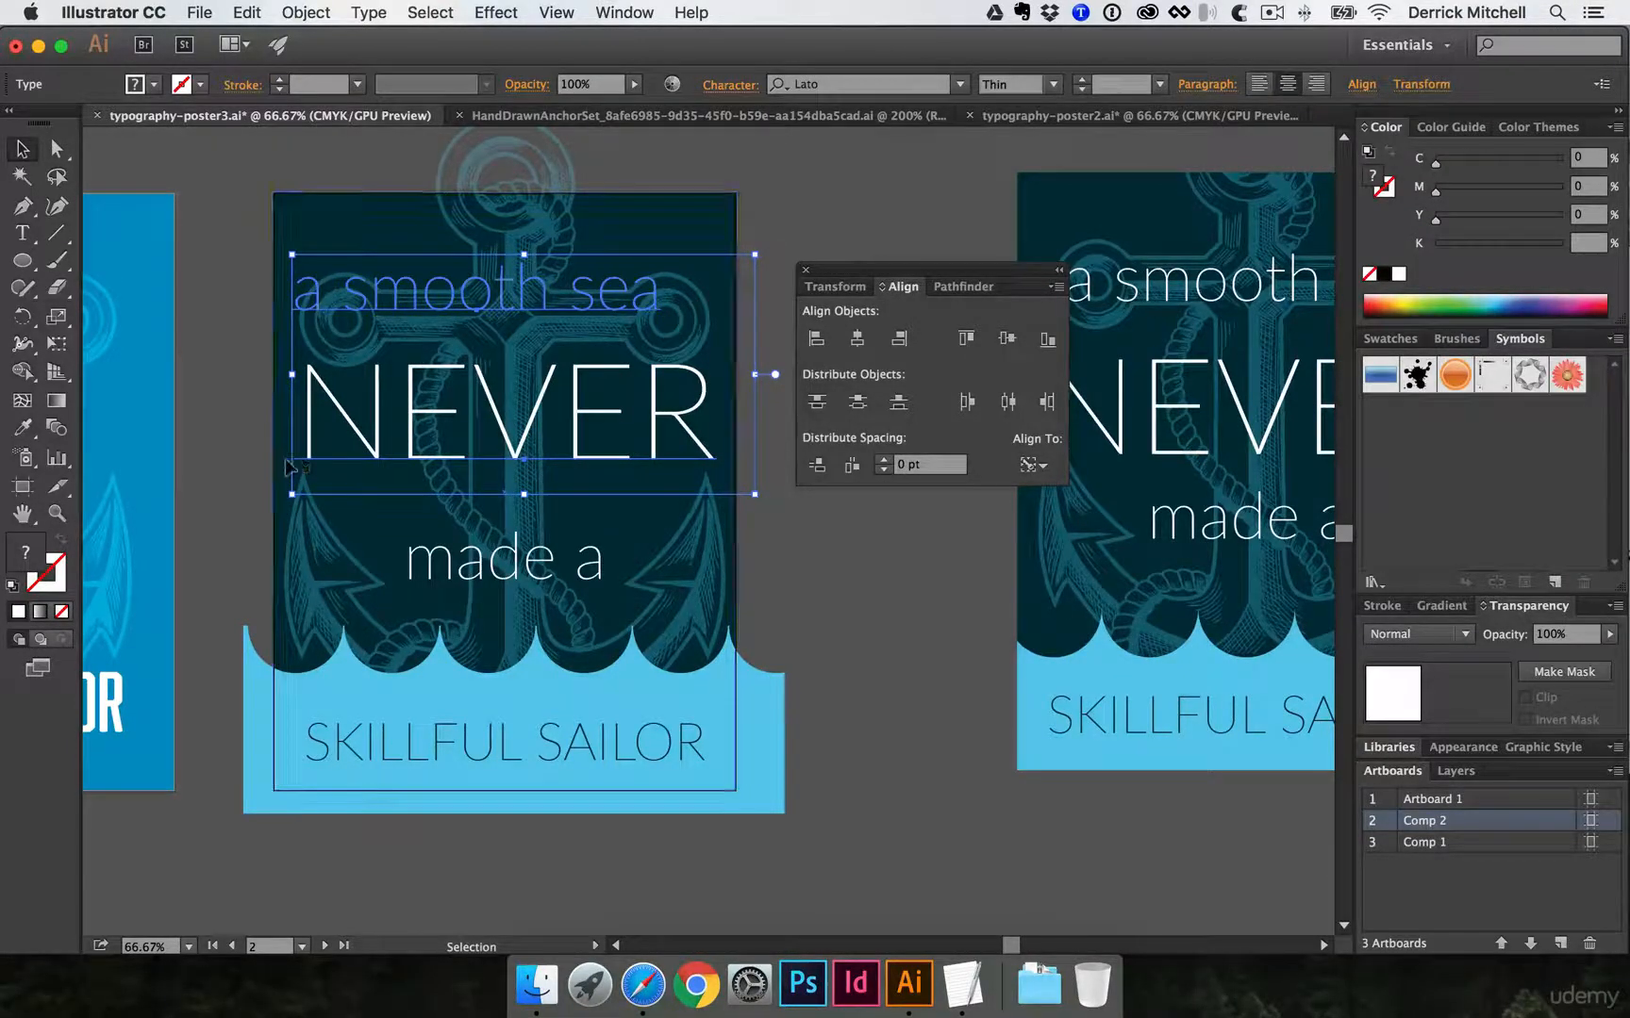
pyautogui.click(209, 429)
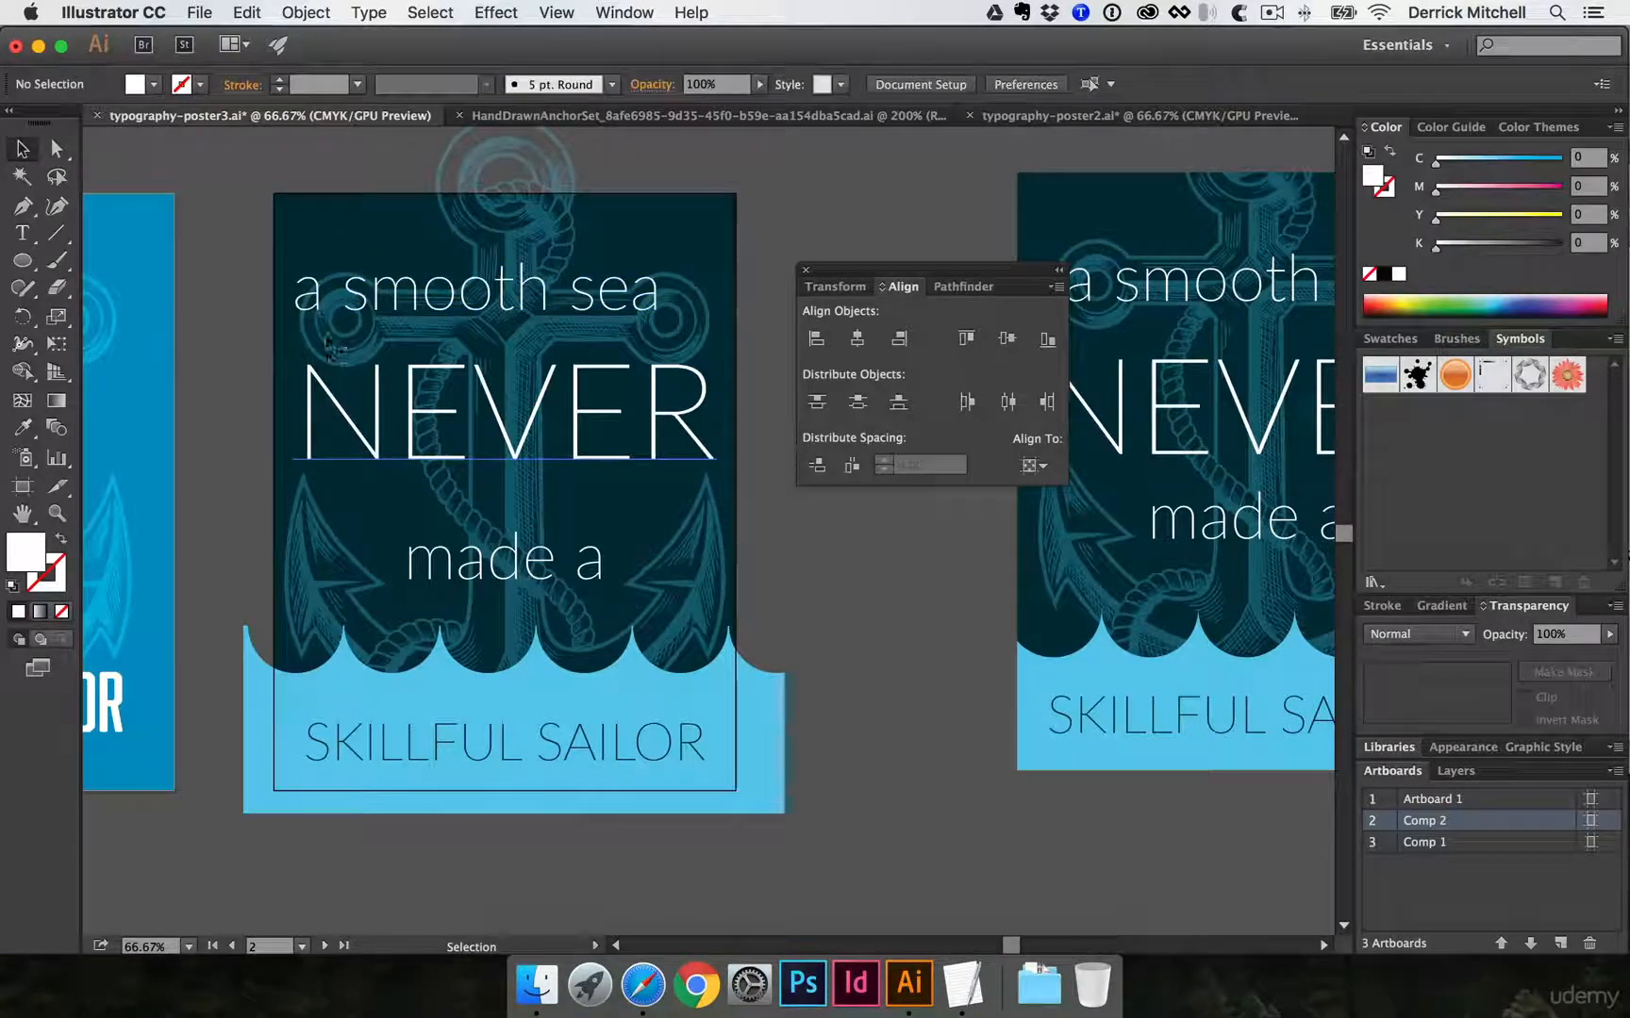
# - Convert Comp 2's "a smooth sea" and "NEVER" from live type to outlines
pyautogui.click(396, 300)
pyautogui.press('super+shift+o')
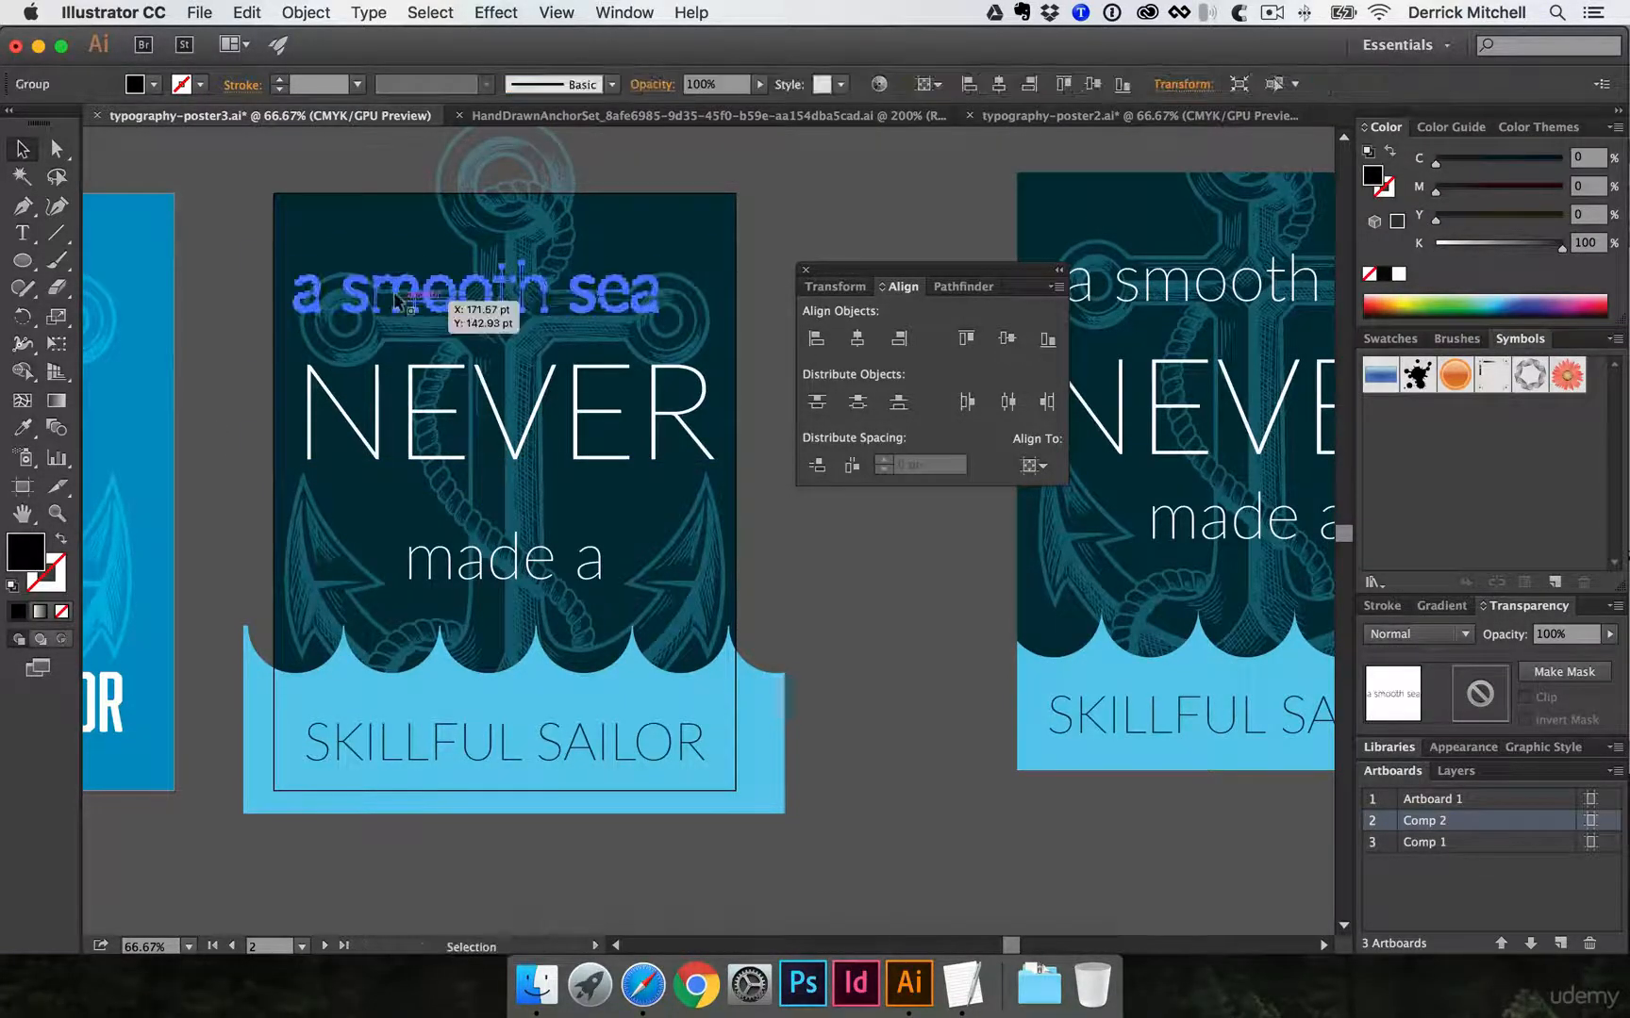
pyautogui.click(368, 11)
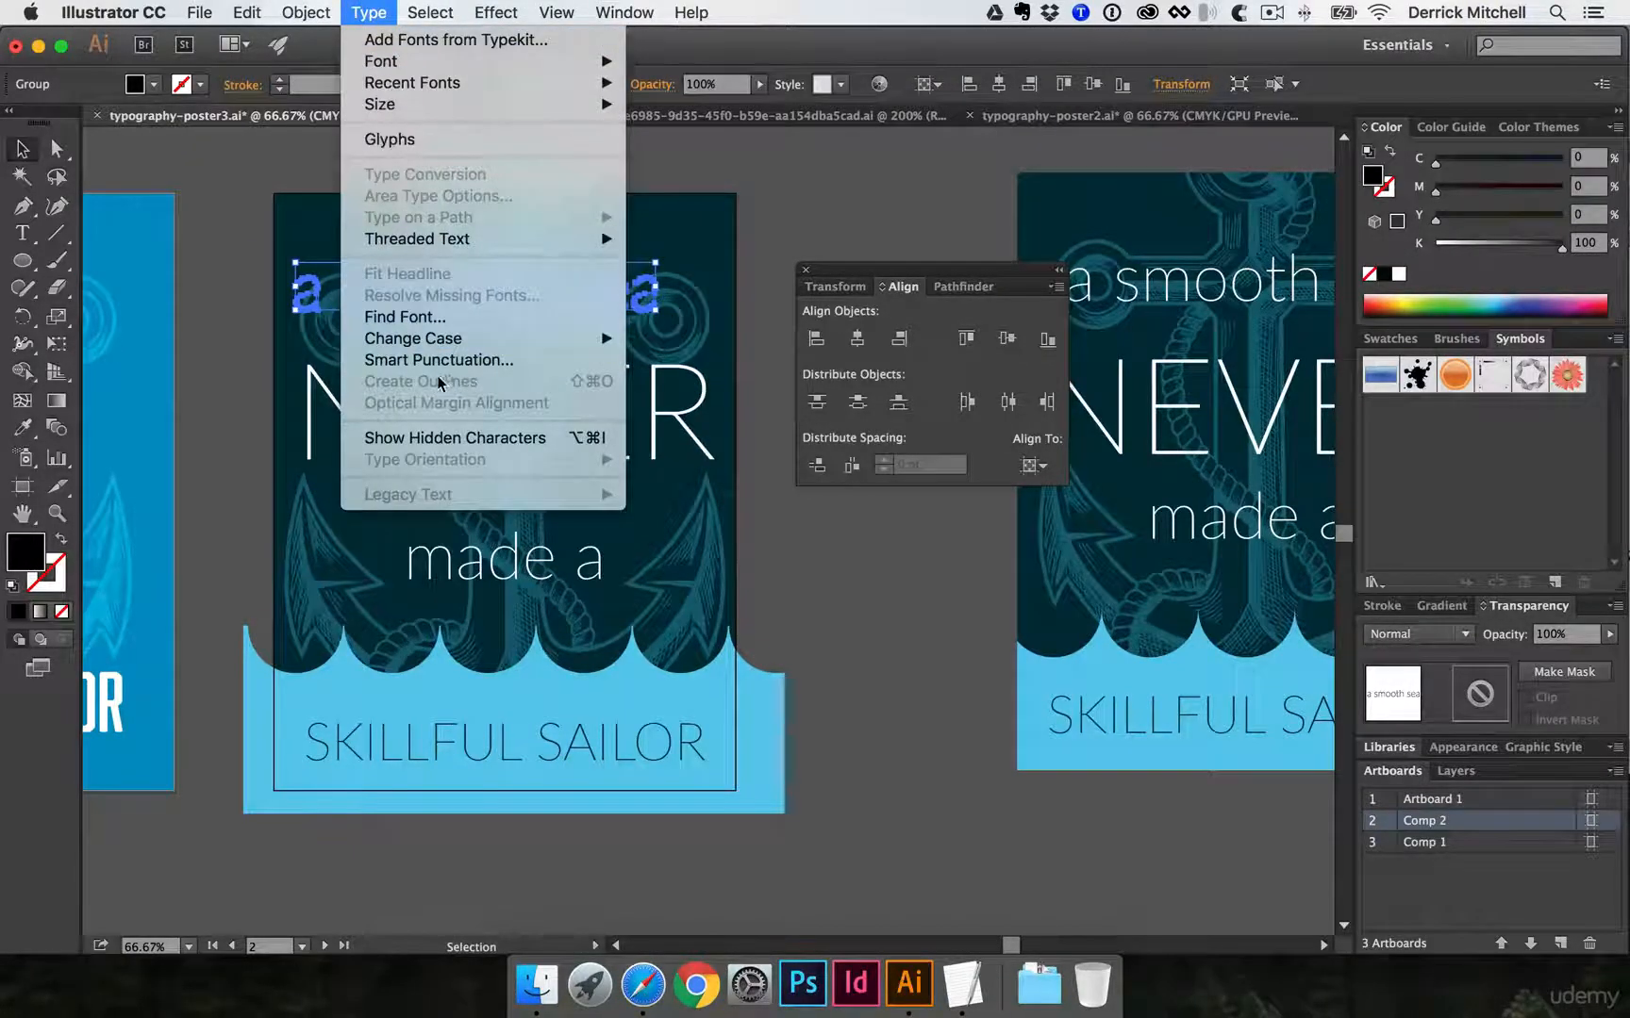
pyautogui.click(666, 377)
pyautogui.click(653, 400)
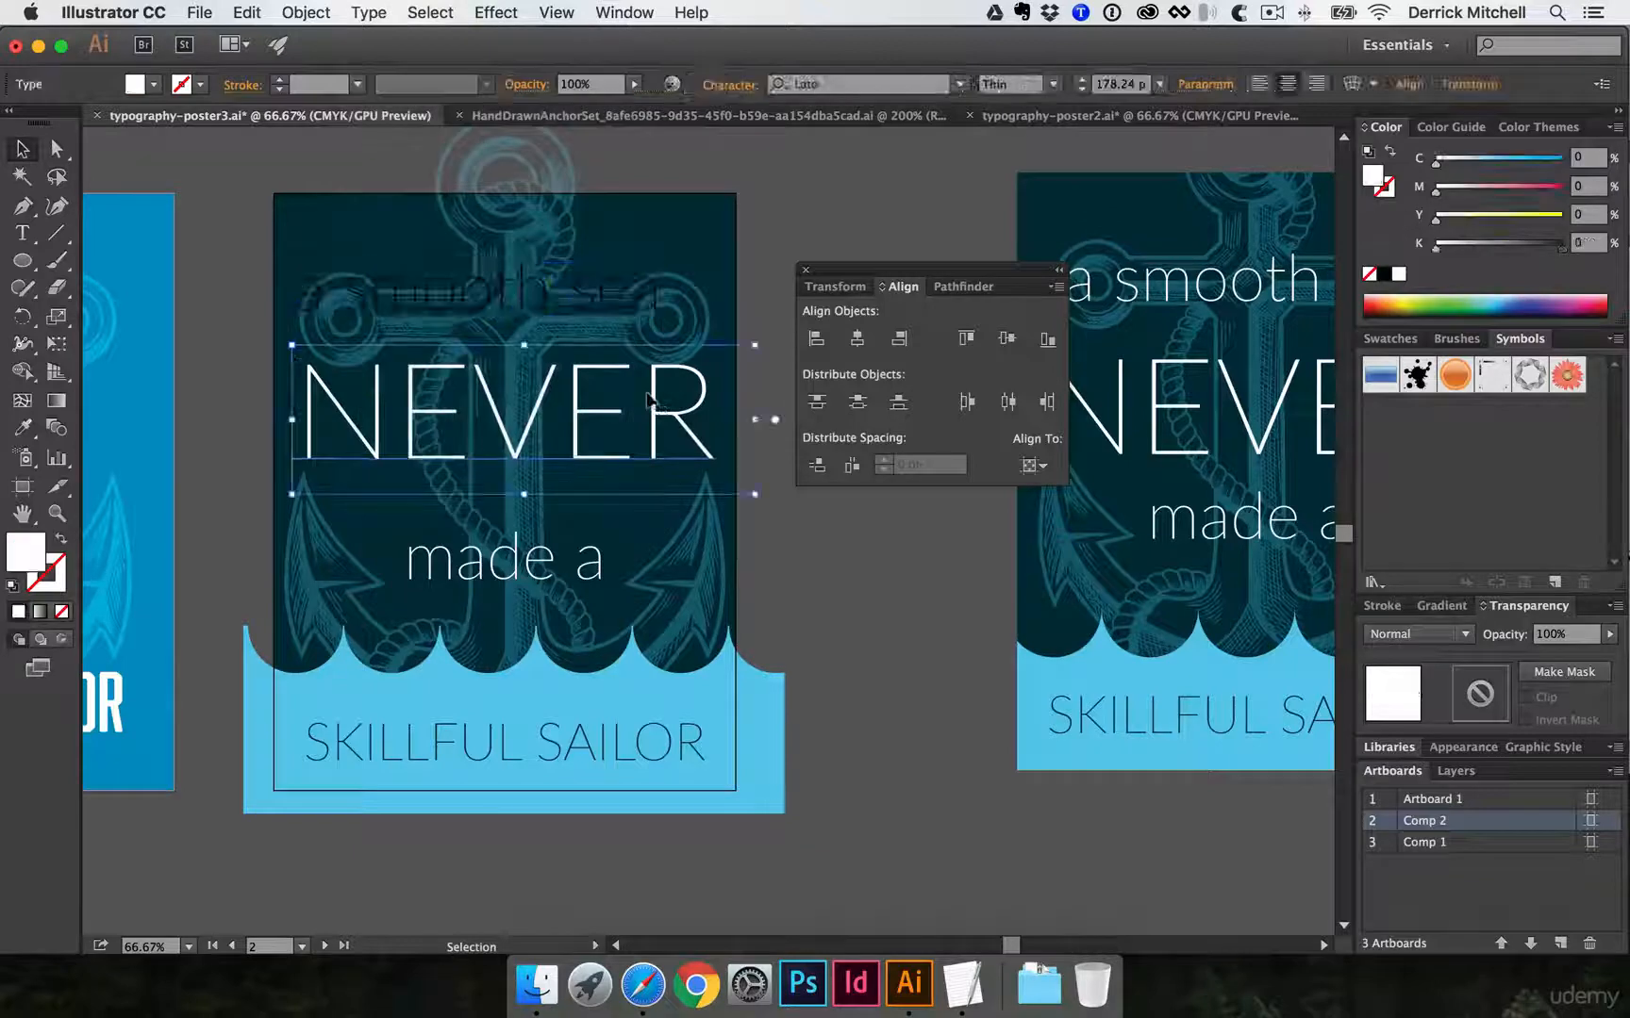
pyautogui.press('super+shift+o')
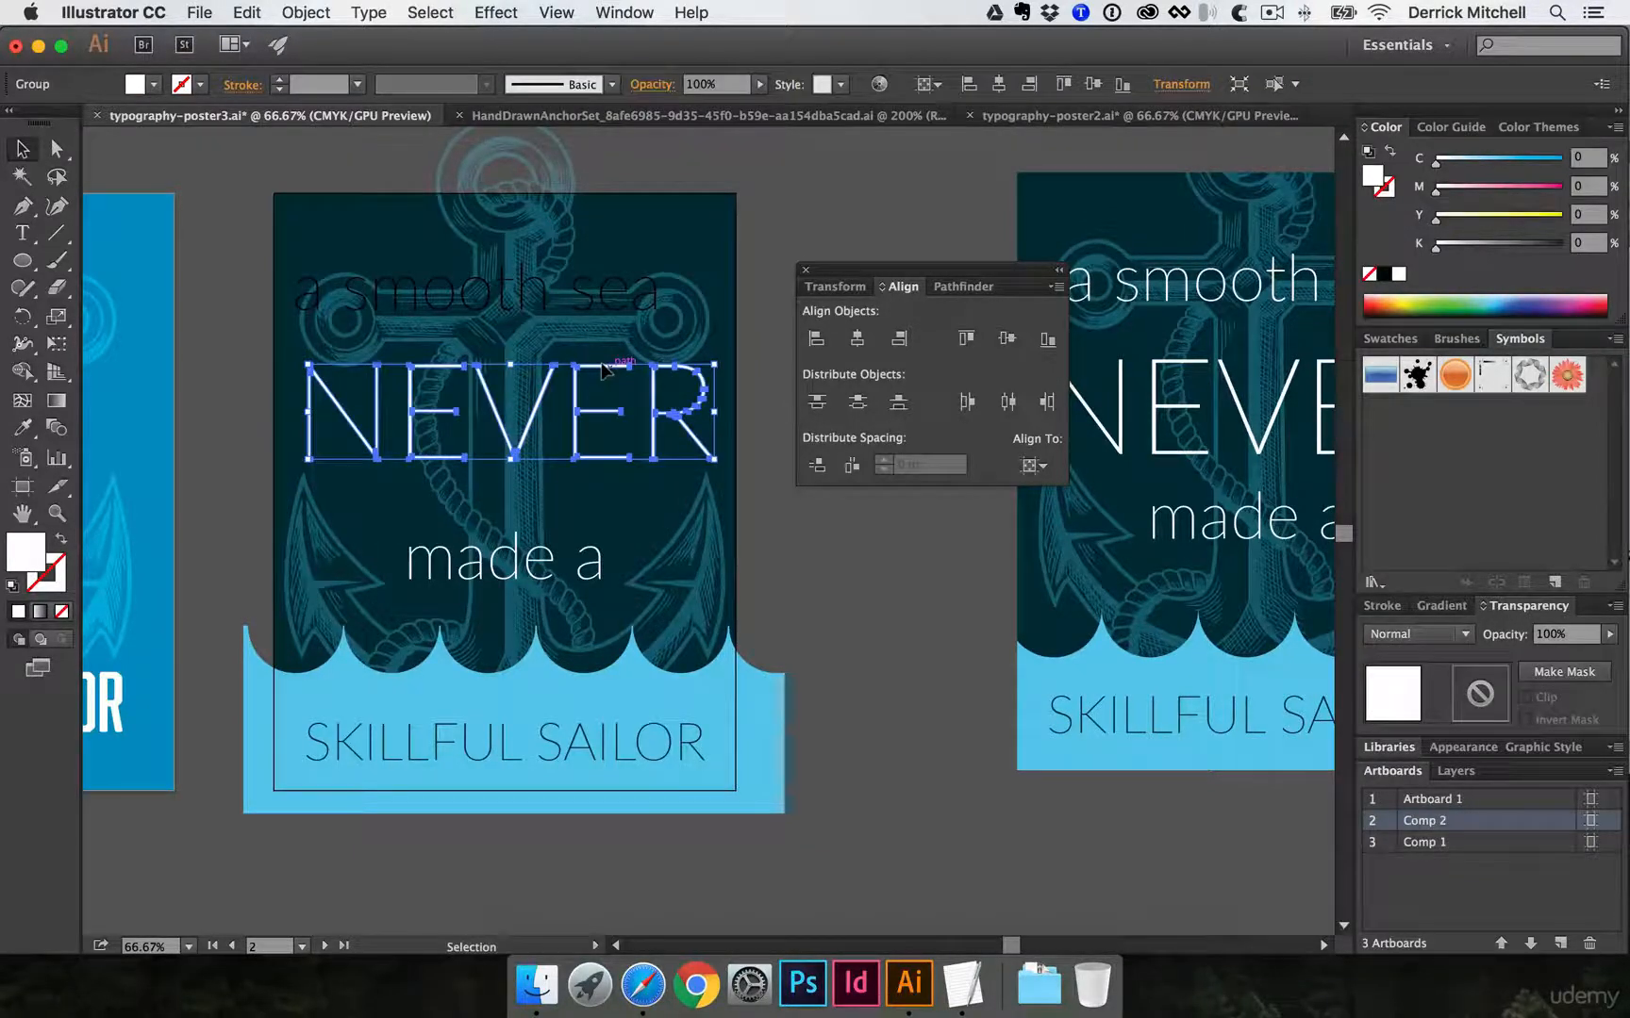
# - Apply the white fill of "NEVER" to the outlined "a smooth sea" with the Eyedropper, and deselect it
pyautogui.click(613, 297)
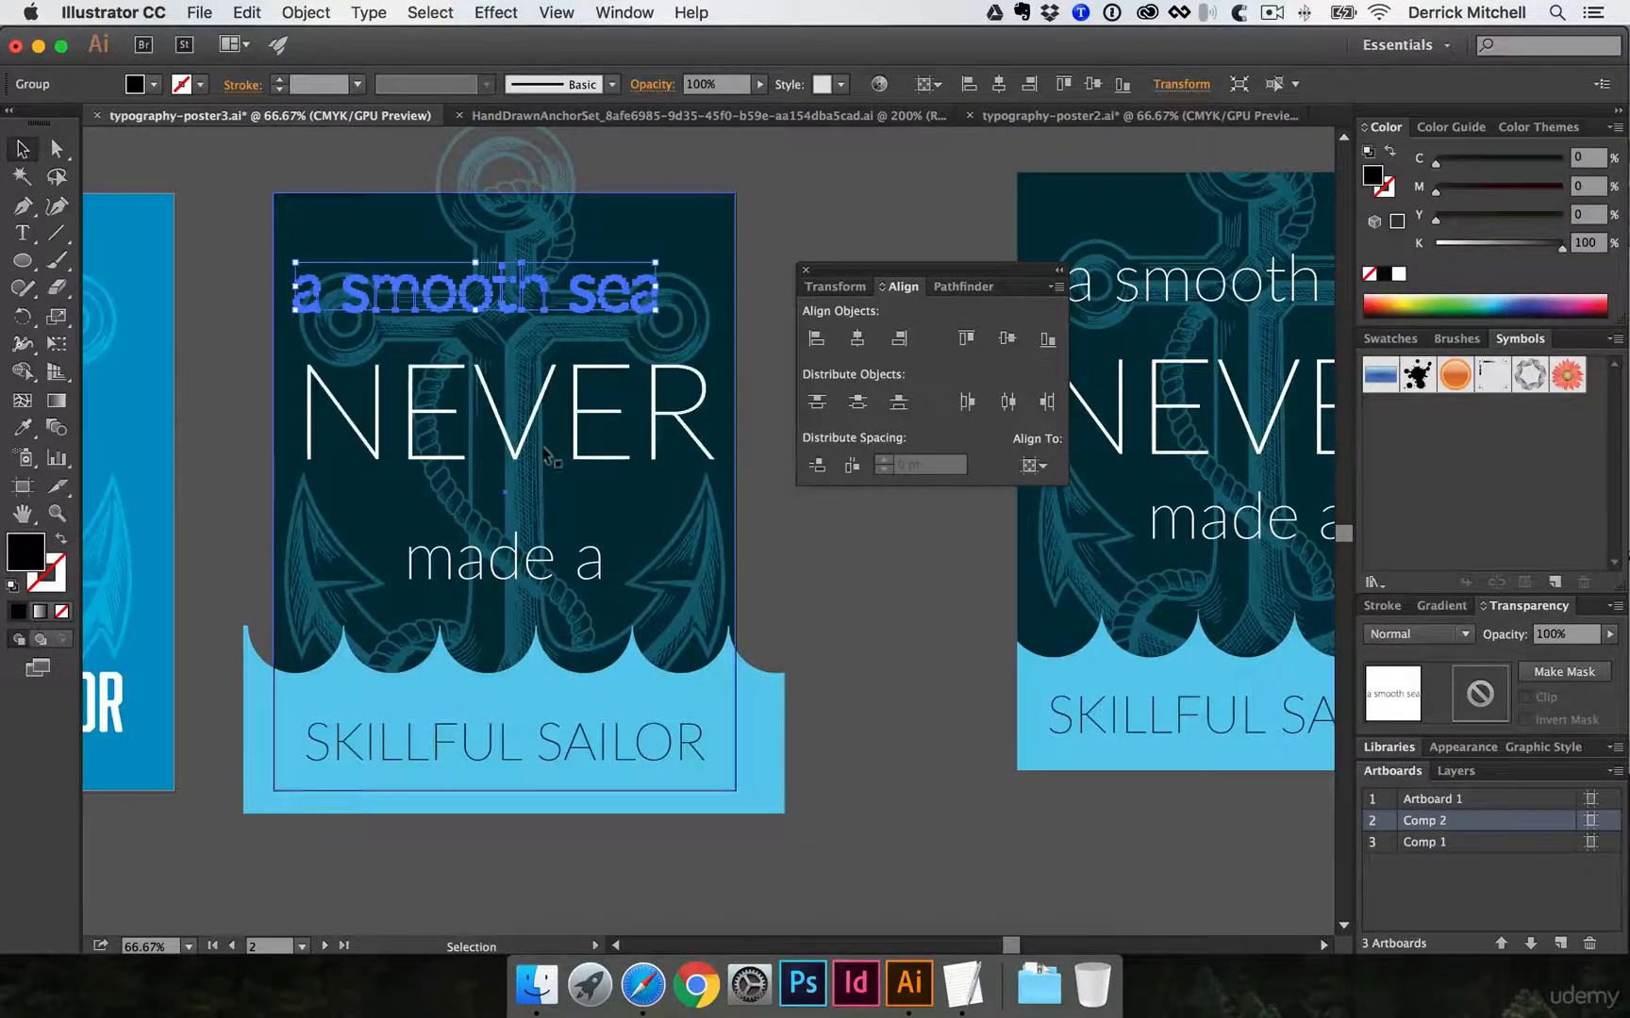
pyautogui.press('i')
pyautogui.click(580, 425)
pyautogui.press('v')
pyautogui.click(807, 226)
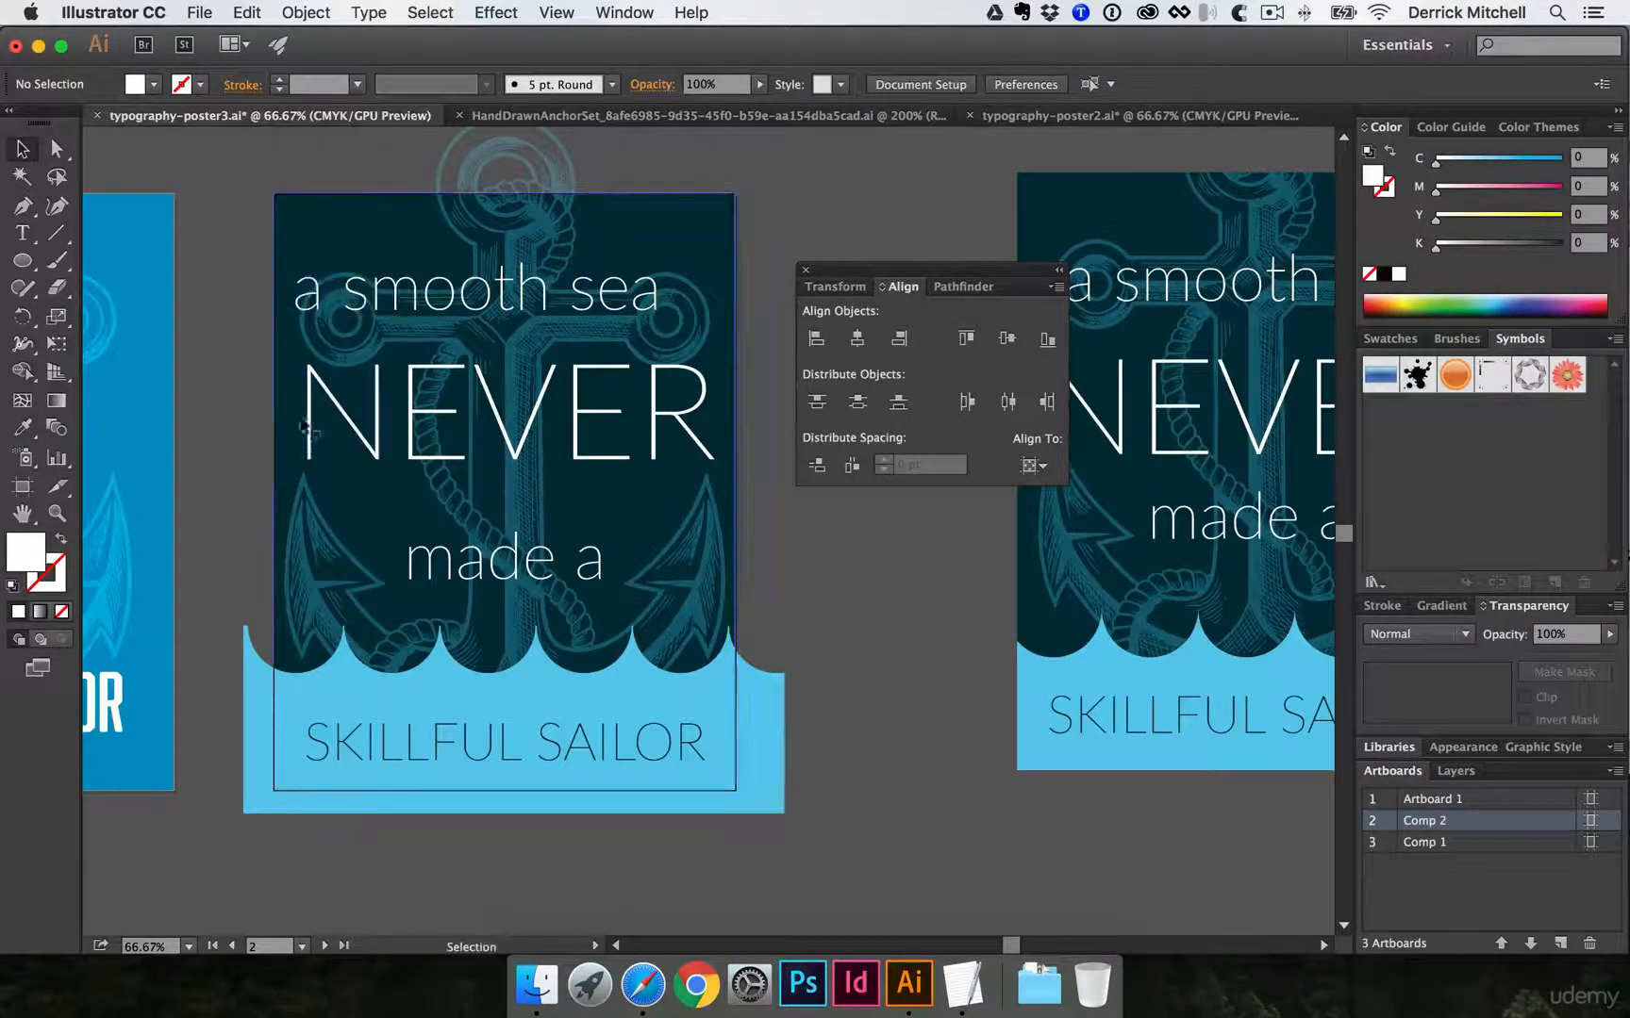
# - Left-align Comp 2's outlined "a smooth sea" and "NEVER" with each other
pyautogui.click(394, 570)
pyautogui.click(423, 571)
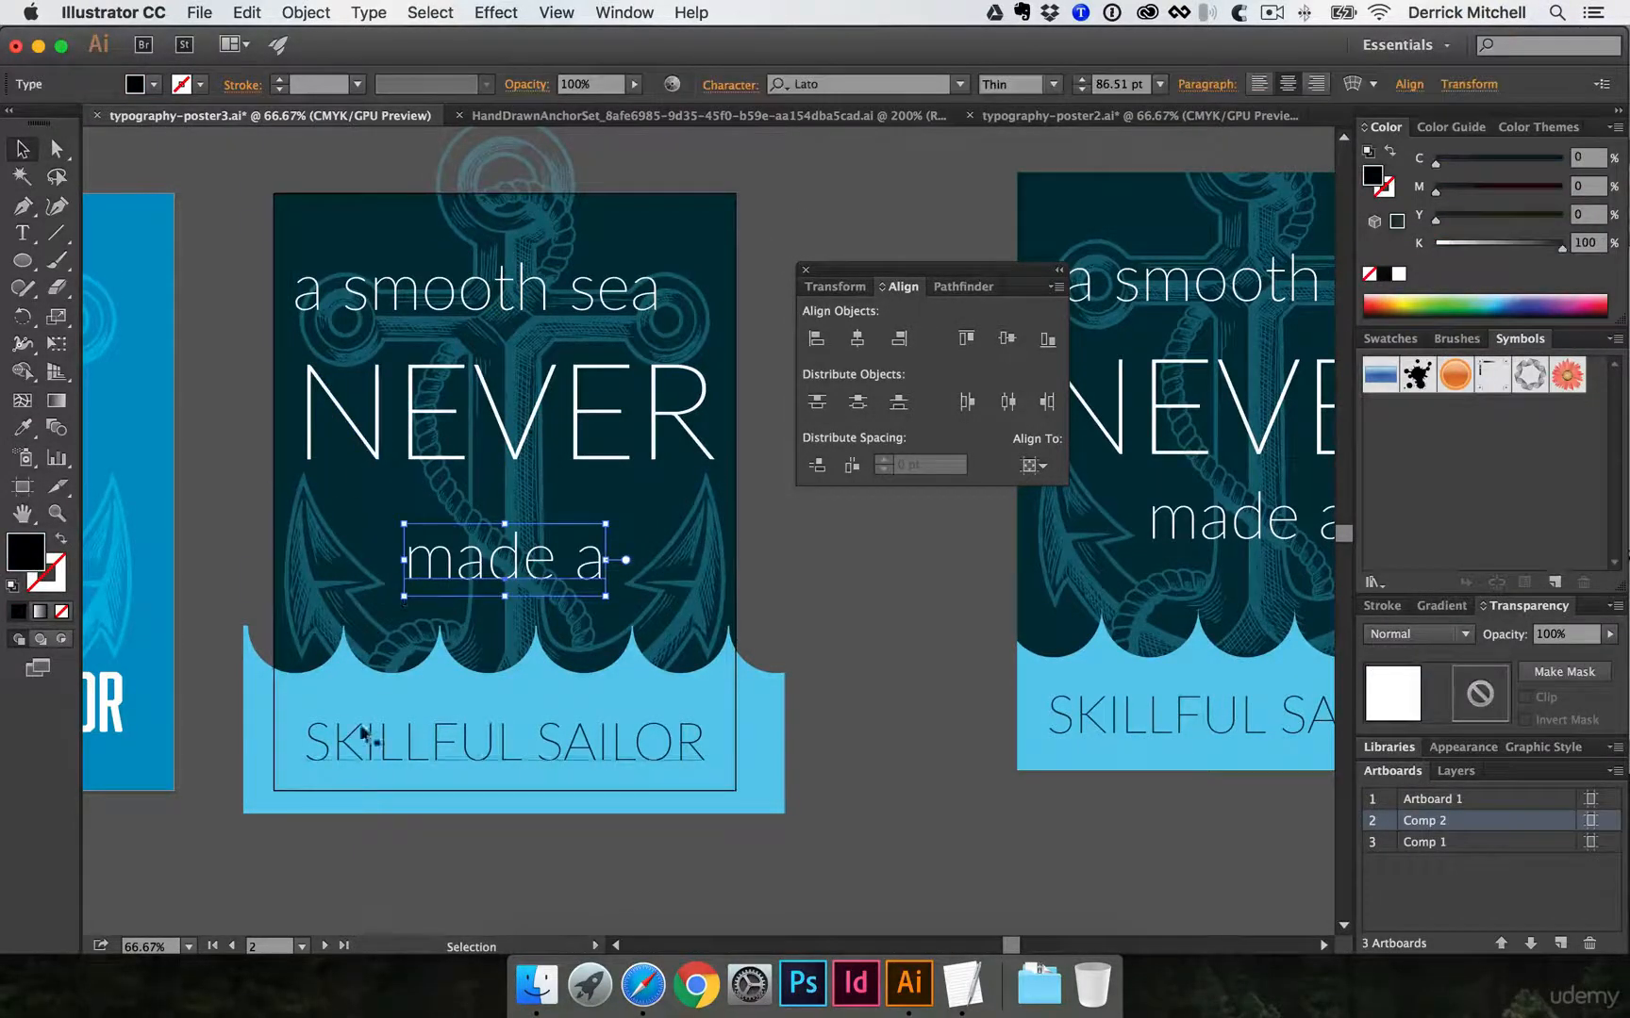
pyautogui.click(357, 404)
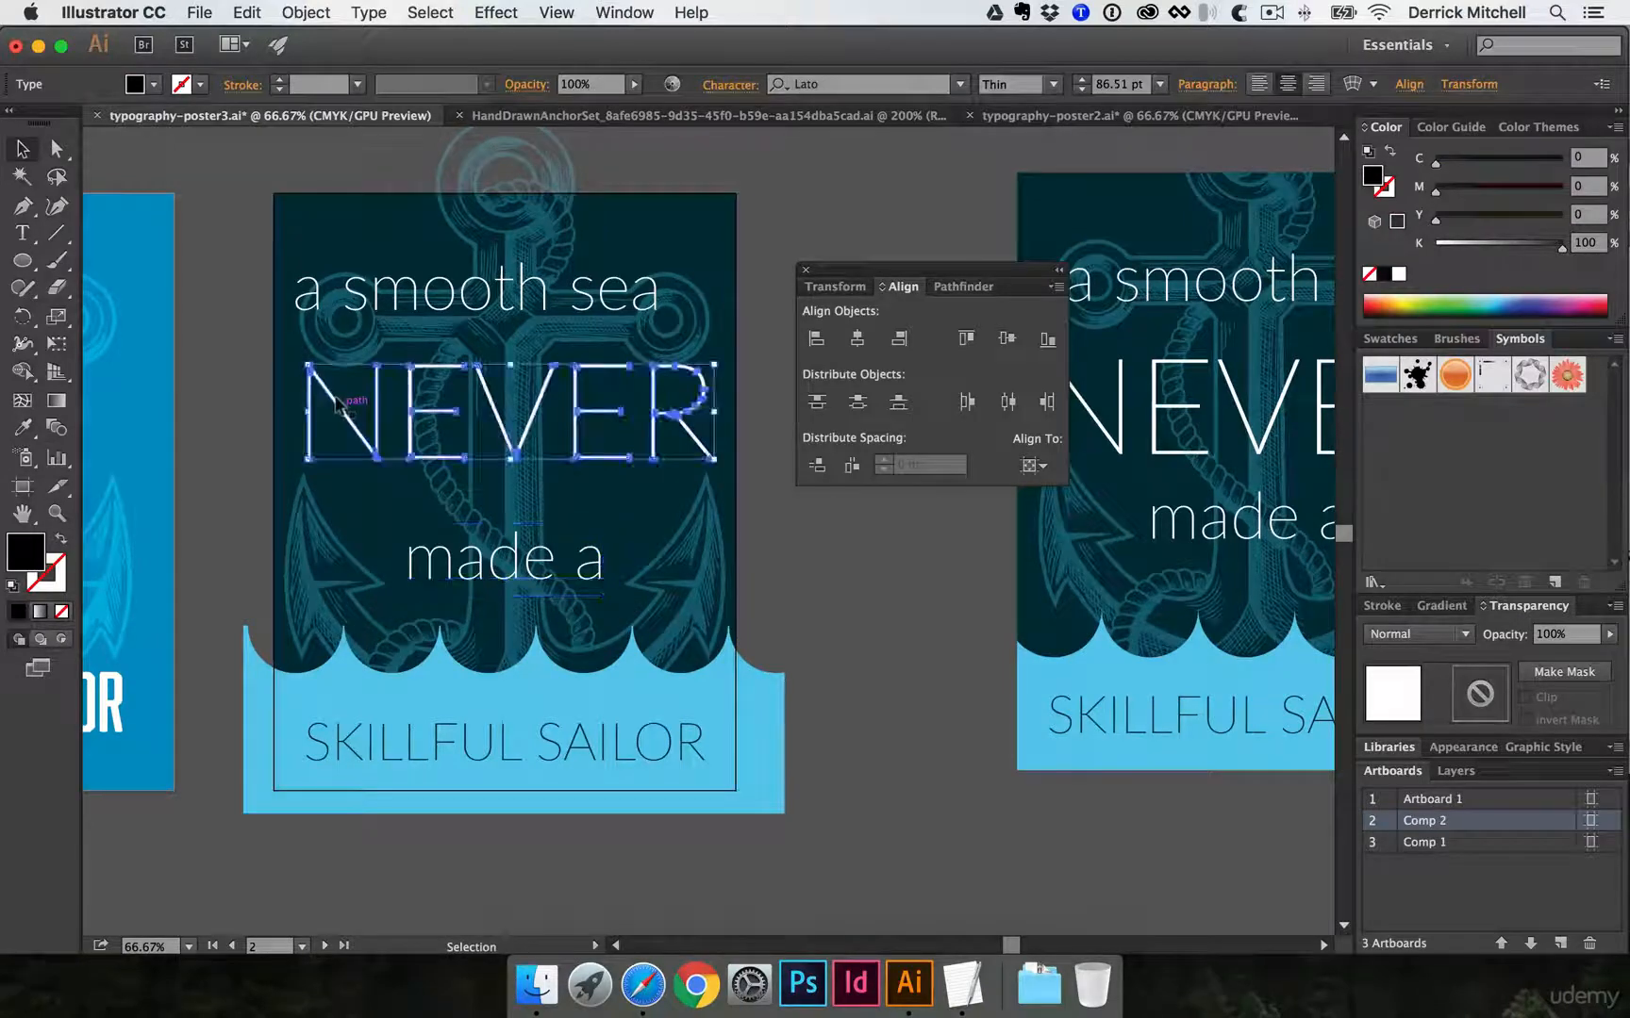
pyautogui.keyDown('shift'); pyautogui.click(294, 304); pyautogui.keyUp('shift')
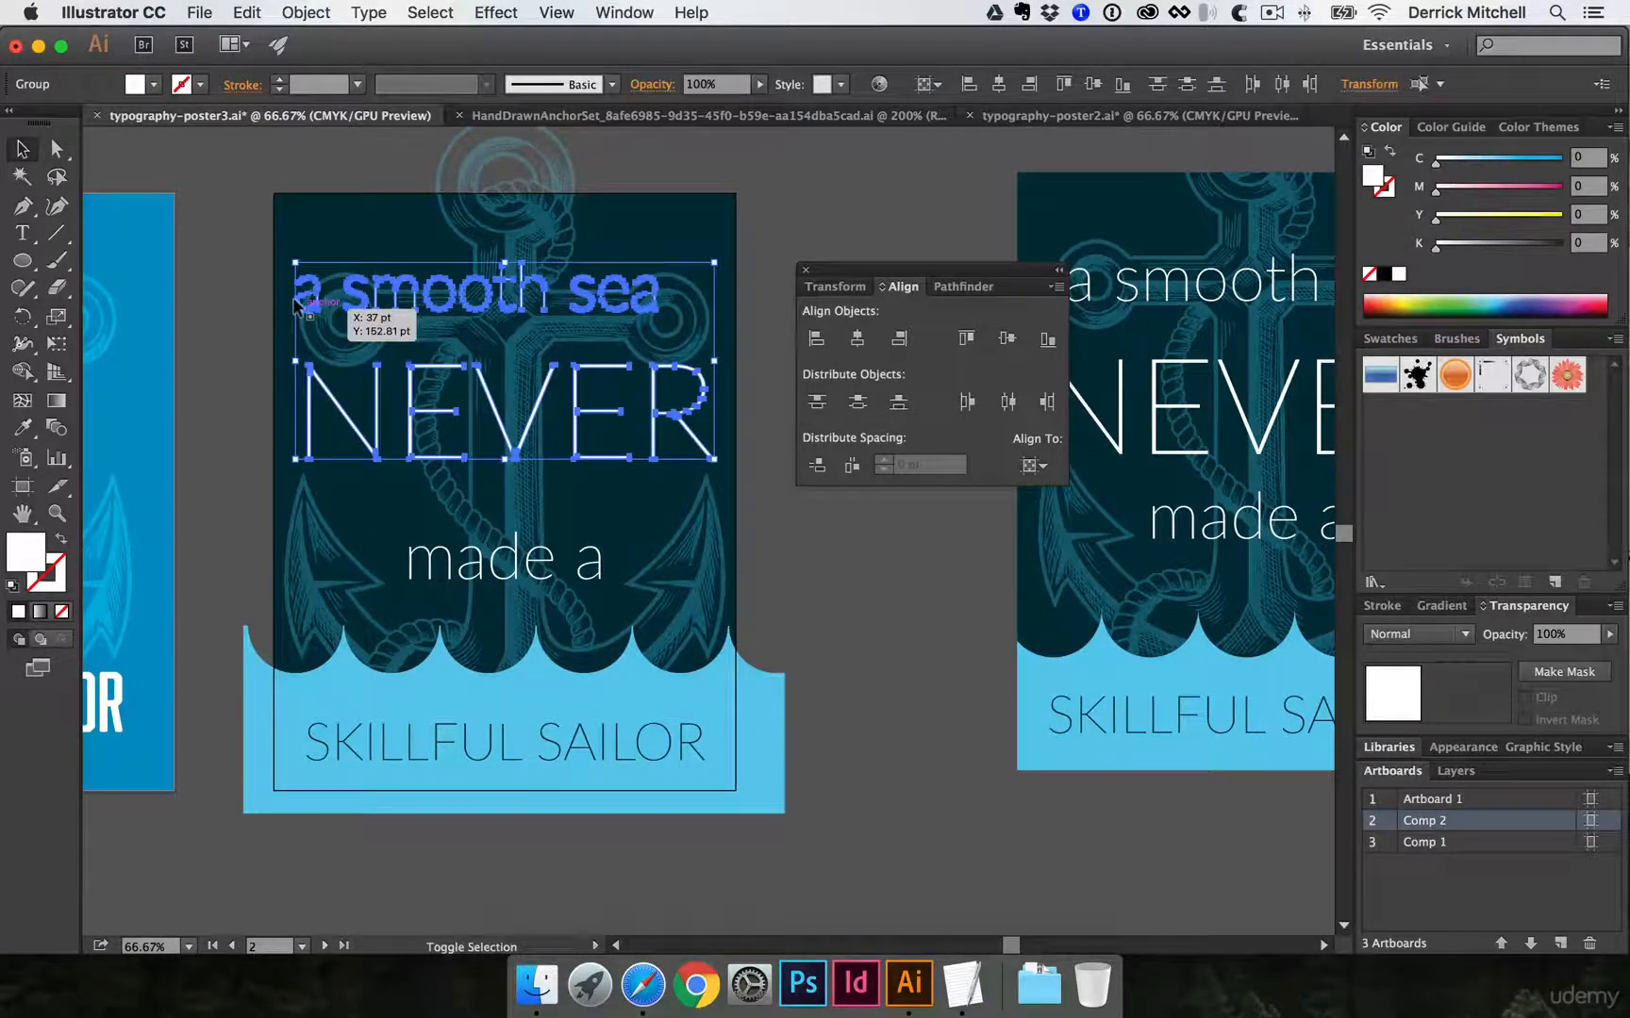
pyautogui.click(815, 339)
# - Examine up close how the left edges of "a smooth sea" and "NEVER" line up on Comp 2
pyautogui.press('super+space')
pyautogui.click(305, 362)
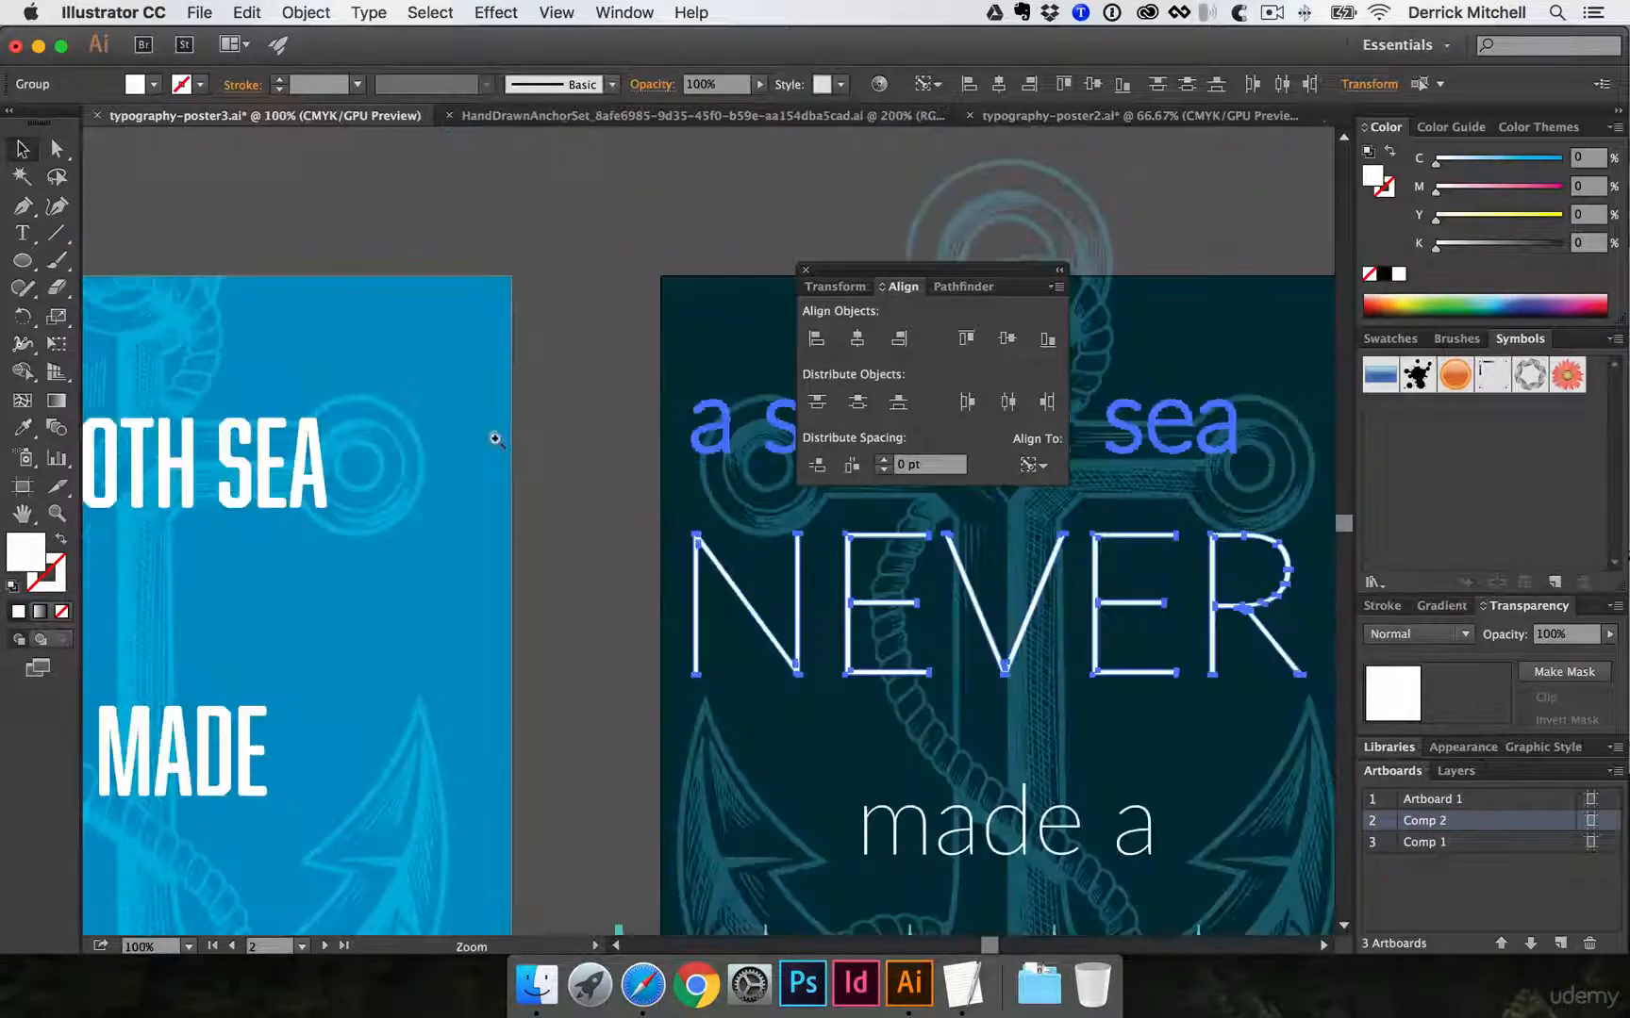
pyautogui.click(707, 559)
pyautogui.click(707, 559)
pyautogui.click(706, 559)
pyautogui.moveTo(670, 462); pyautogui.dragTo(480, 676)
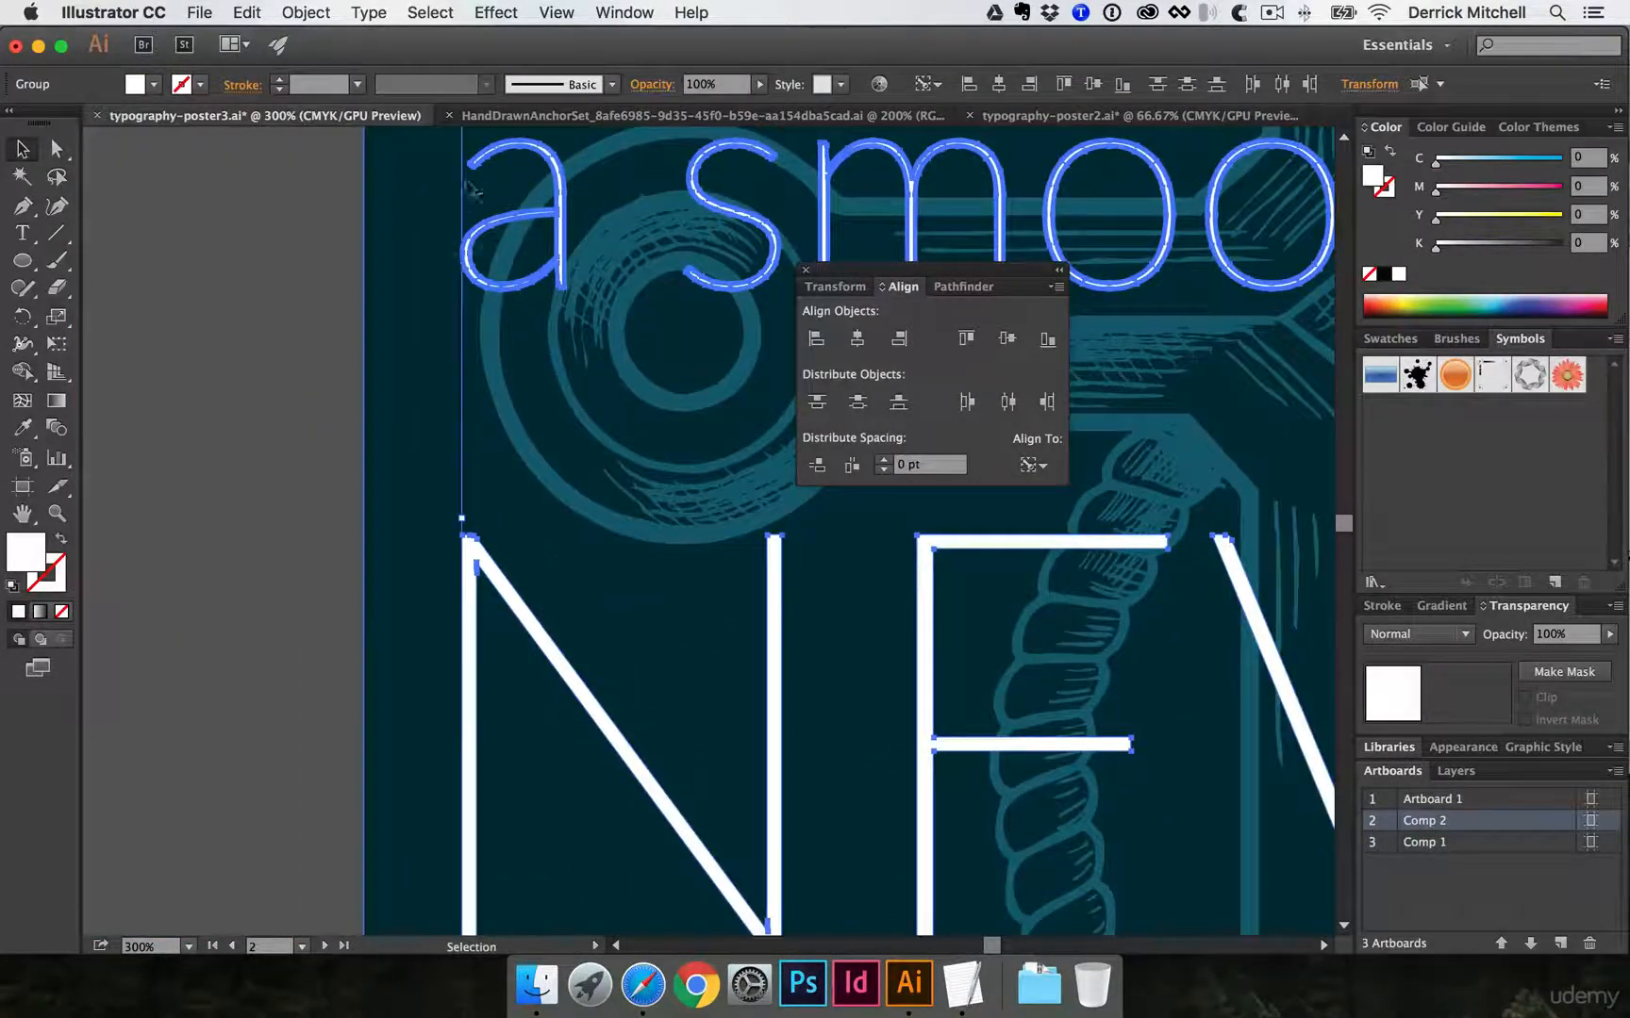
pyautogui.press('super+space')
pyautogui.moveTo(585, 471); pyautogui.dragTo(669, 525)
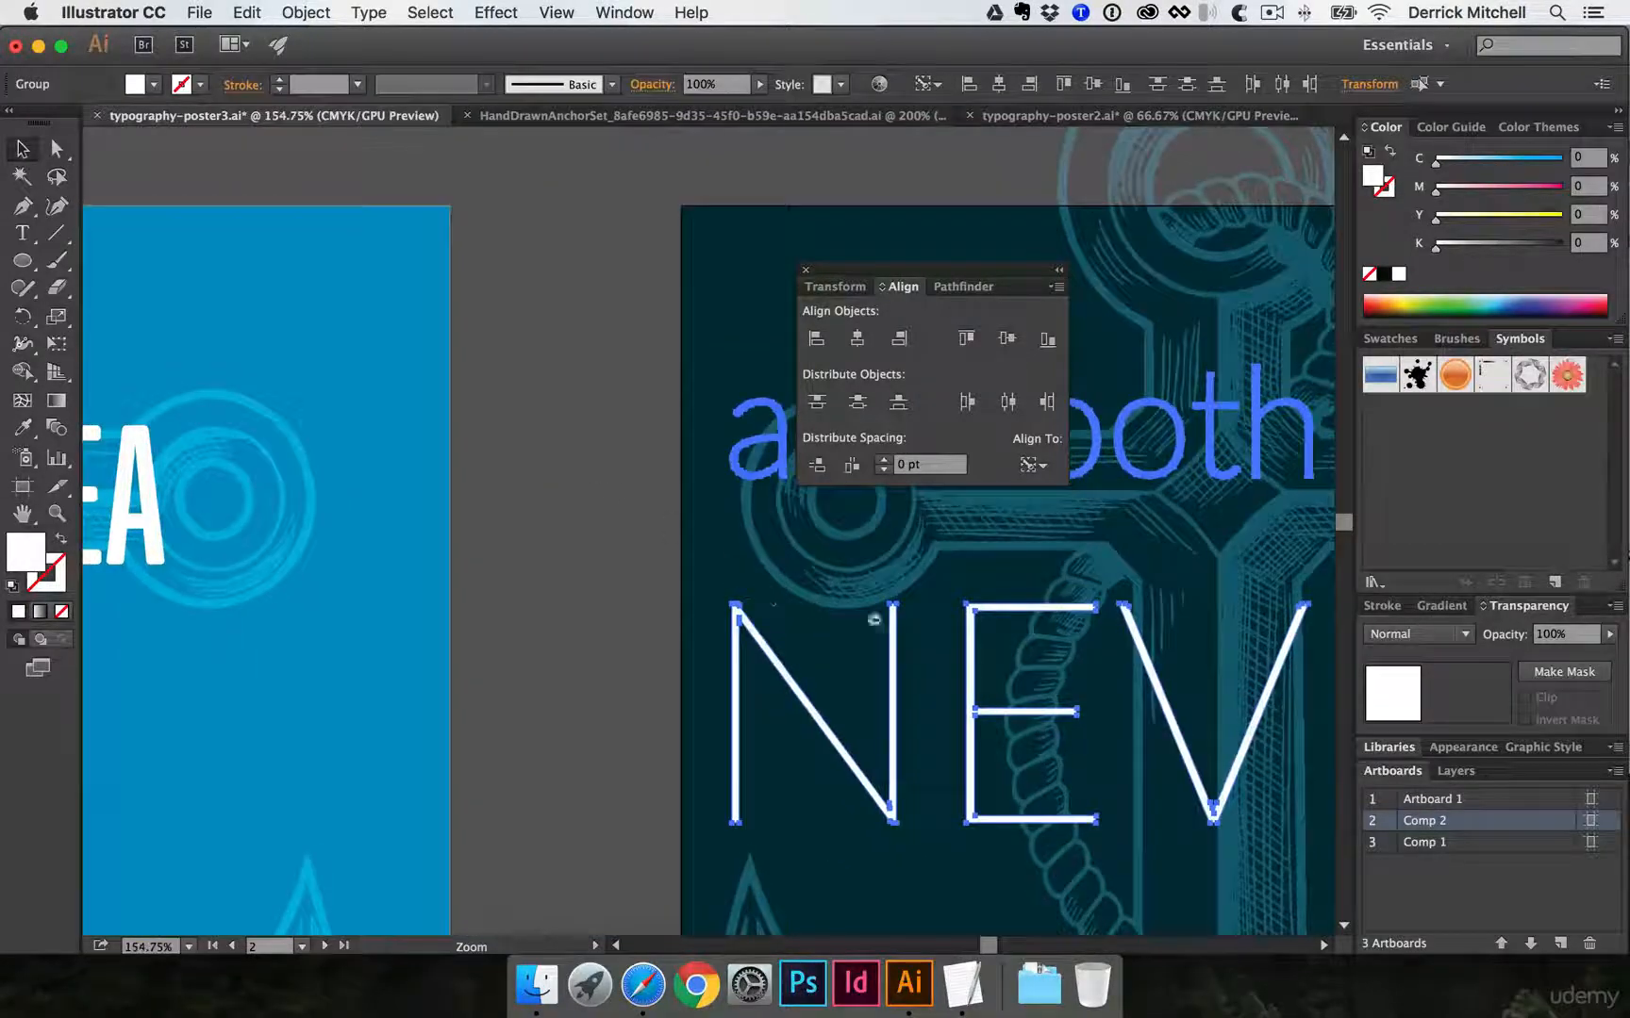
pyautogui.keyDown('alt'); pyautogui.click(873, 619); pyautogui.keyUp('alt')
pyautogui.keyDown('alt'); pyautogui.click(926, 630); pyautogui.keyUp('alt')
pyautogui.moveTo(952, 619); pyautogui.dragTo(821, 632)
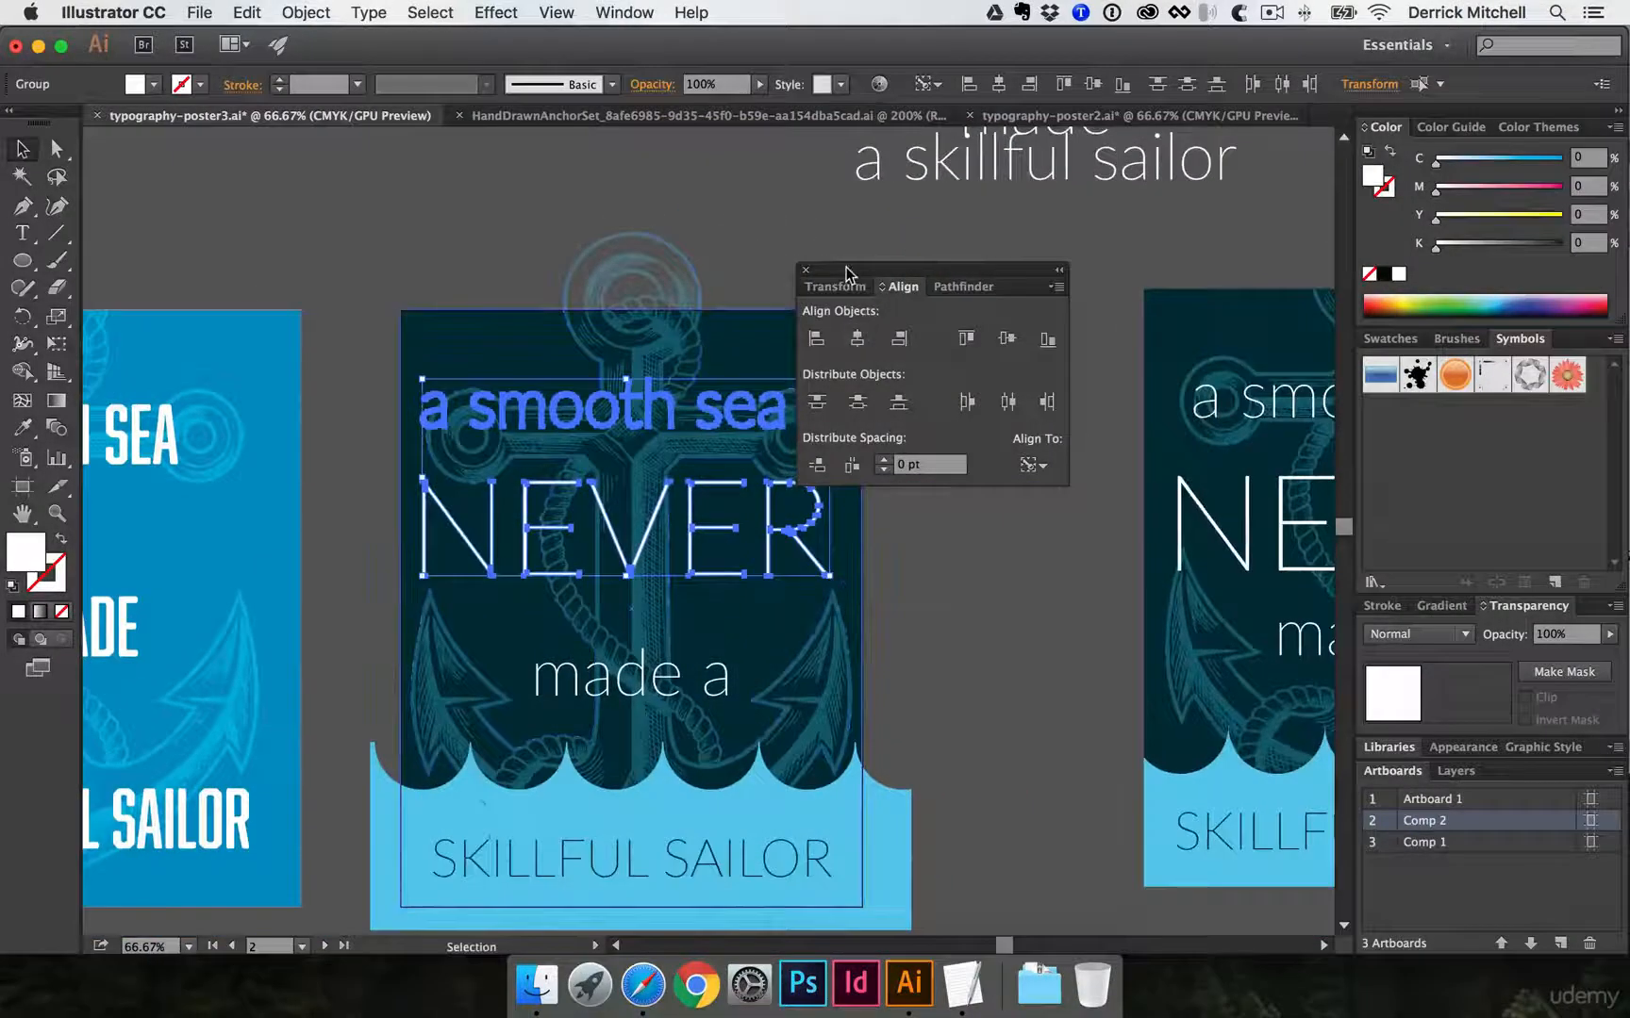
# - Center all four text lines of Comp 2 horizontally on the artboard, deselect them and close the Align panel
pyautogui.moveTo(902, 274); pyautogui.dragTo(1030, 253)
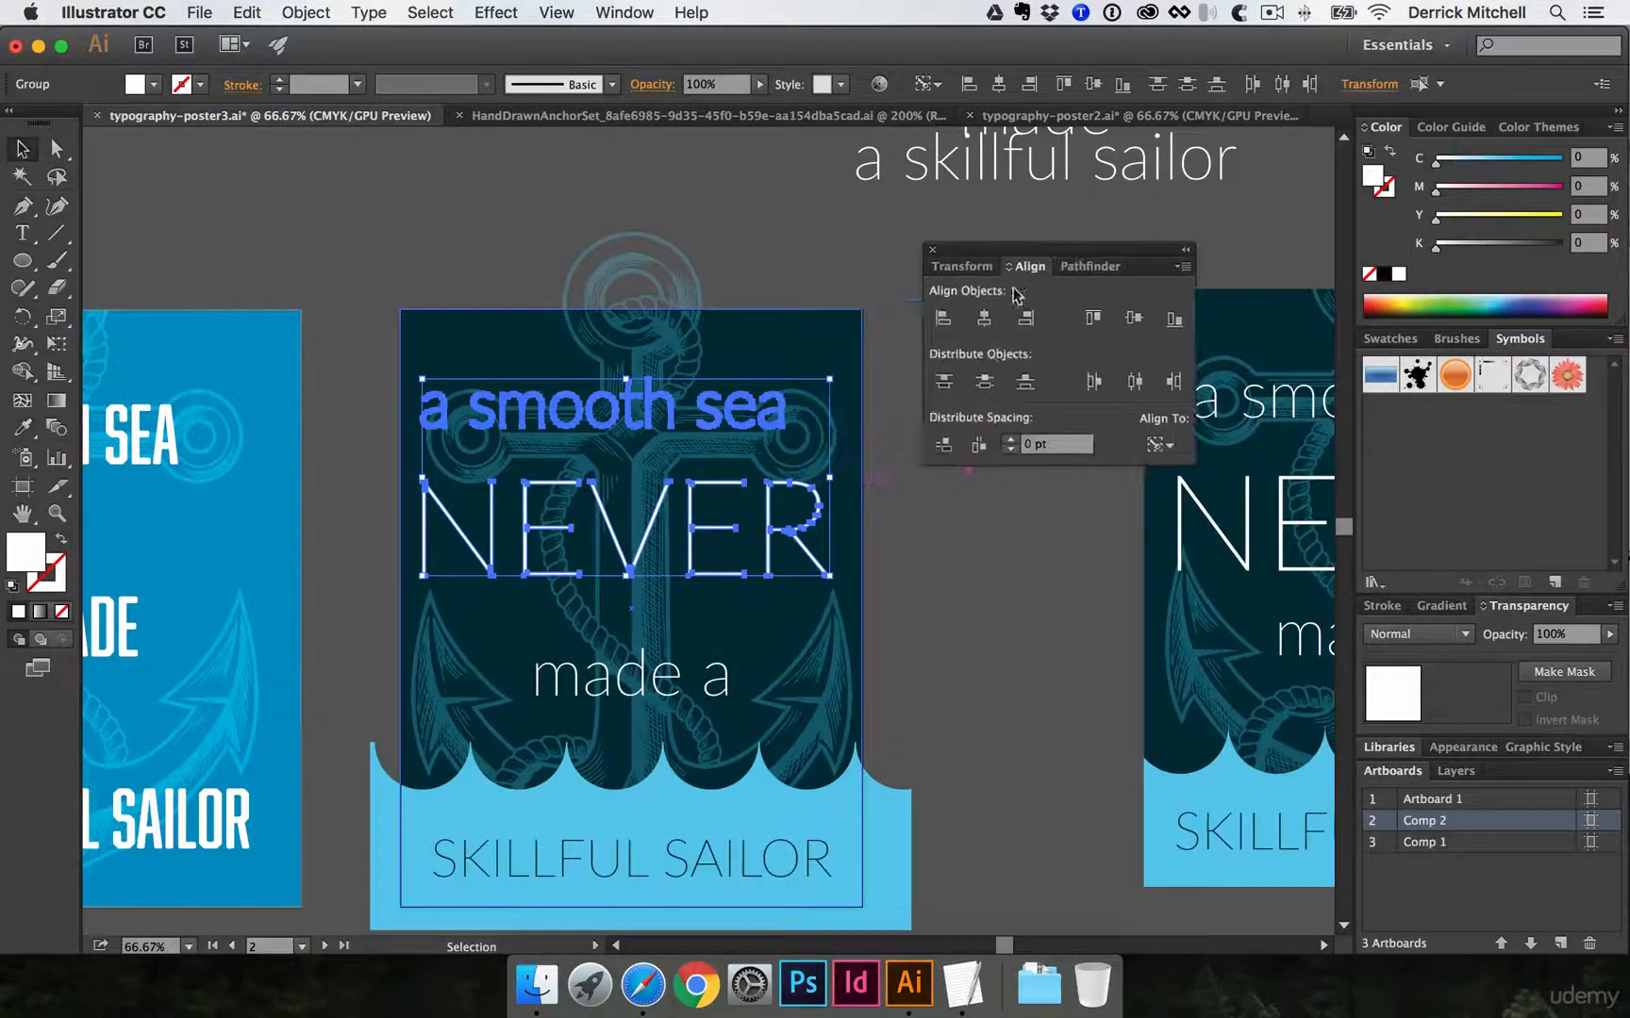
pyautogui.click(899, 581)
pyautogui.moveTo(898, 582); pyautogui.dragTo(815, 452)
pyautogui.click(591, 247)
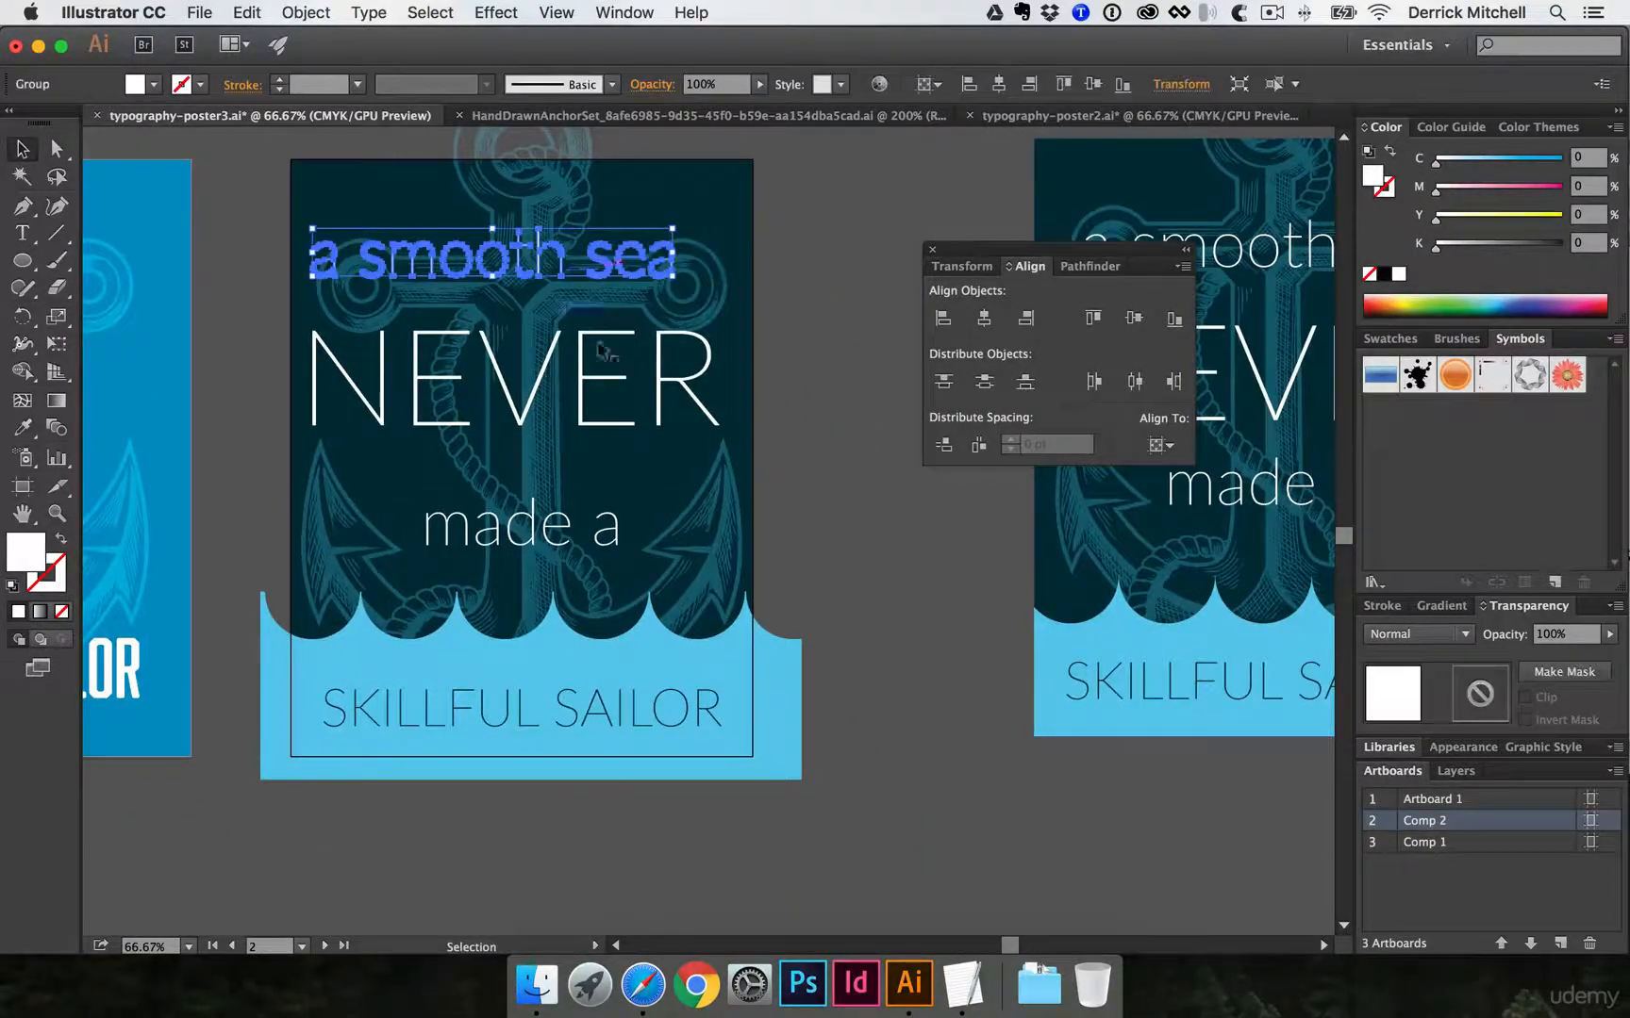
pyautogui.keyDown('shift'); pyautogui.click(558, 332); pyautogui.keyUp('shift')
pyautogui.keyDown('shift'); pyautogui.click(540, 533); pyautogui.keyUp('shift')
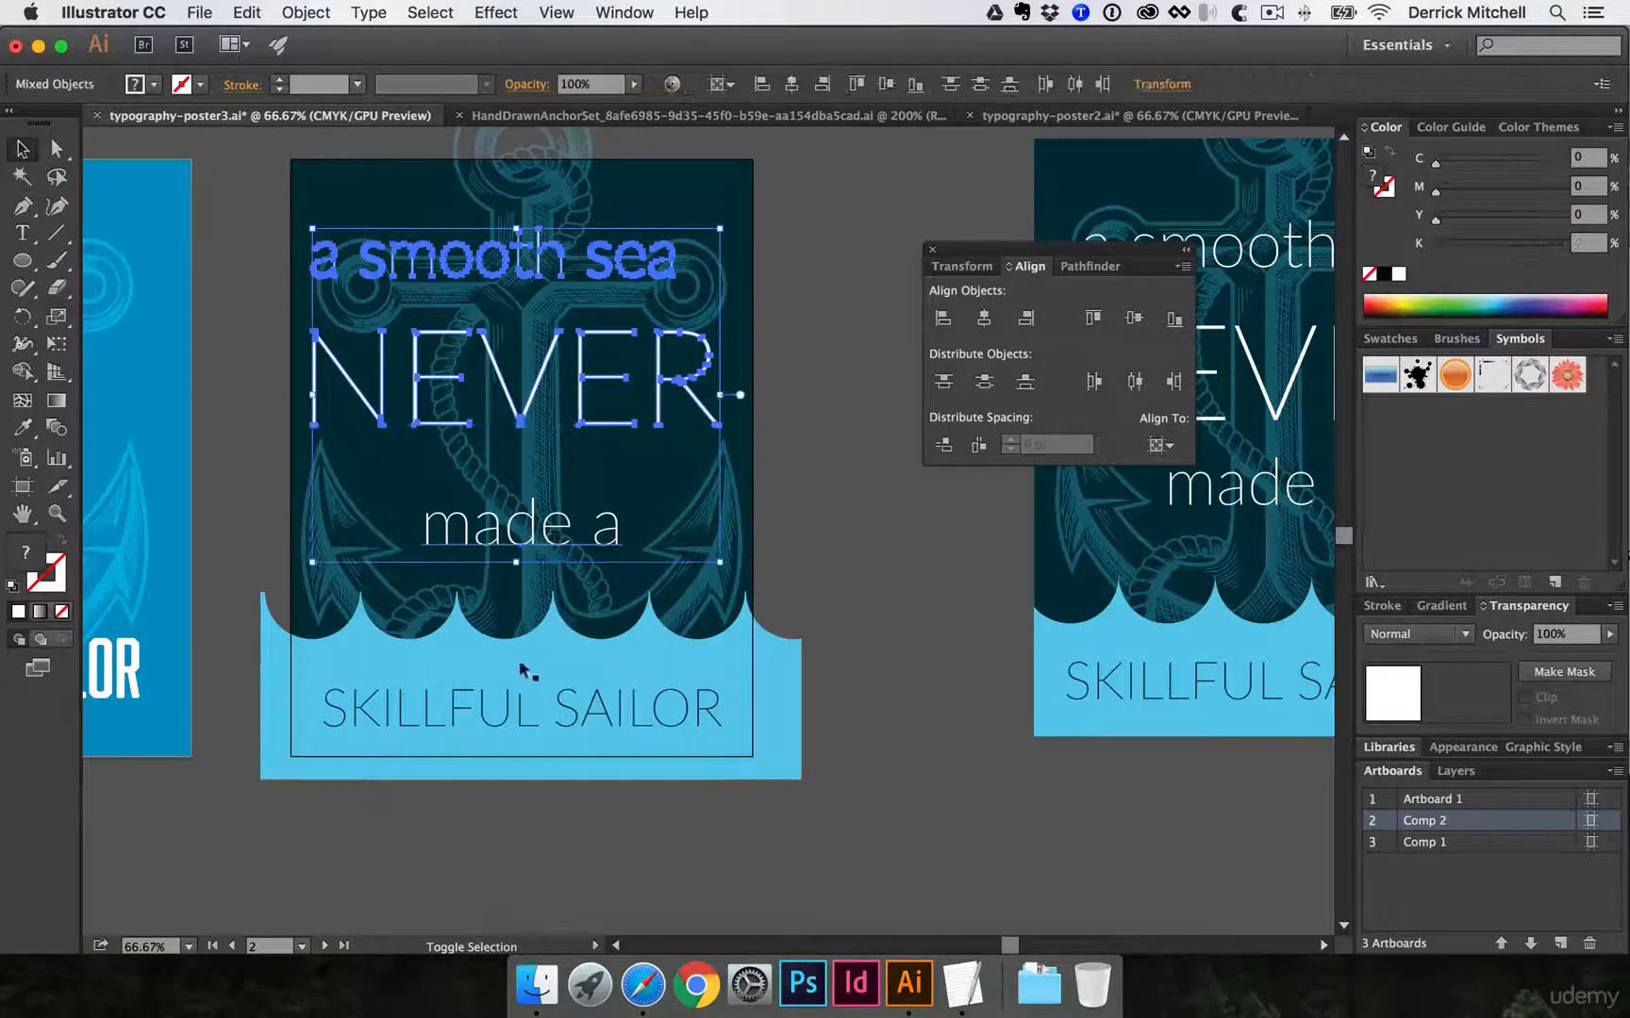
pyautogui.keyDown('shift'); pyautogui.click(500, 702); pyautogui.keyUp('shift')
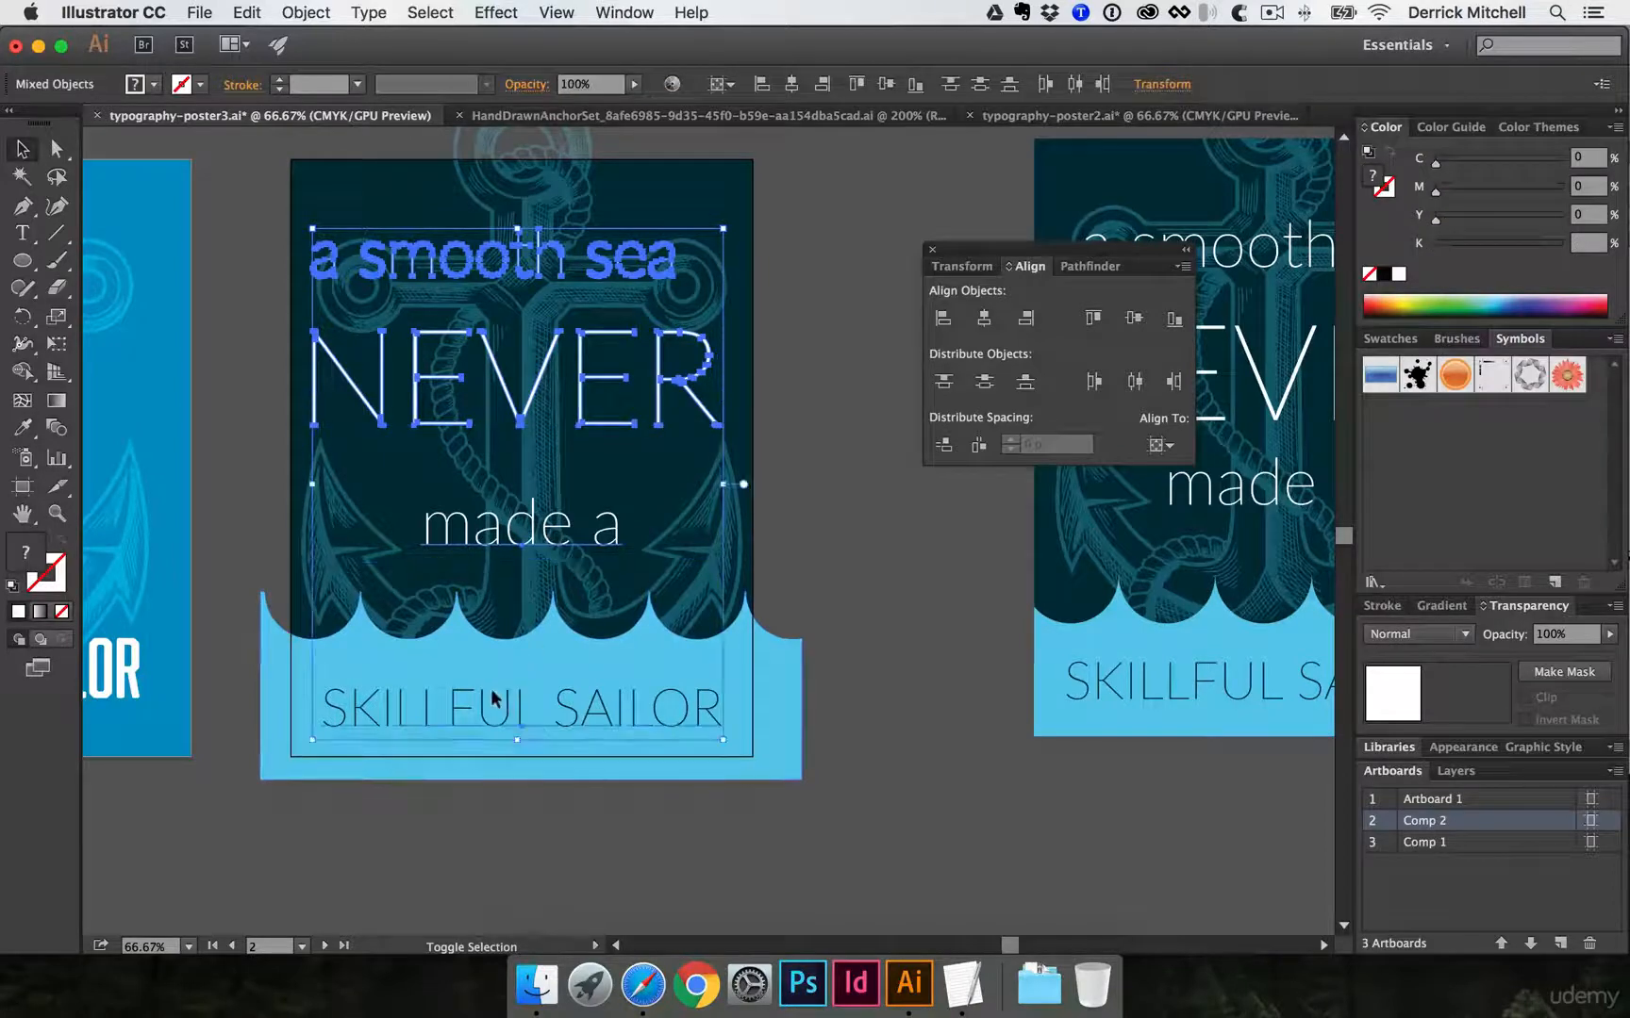
pyautogui.click(1160, 444)
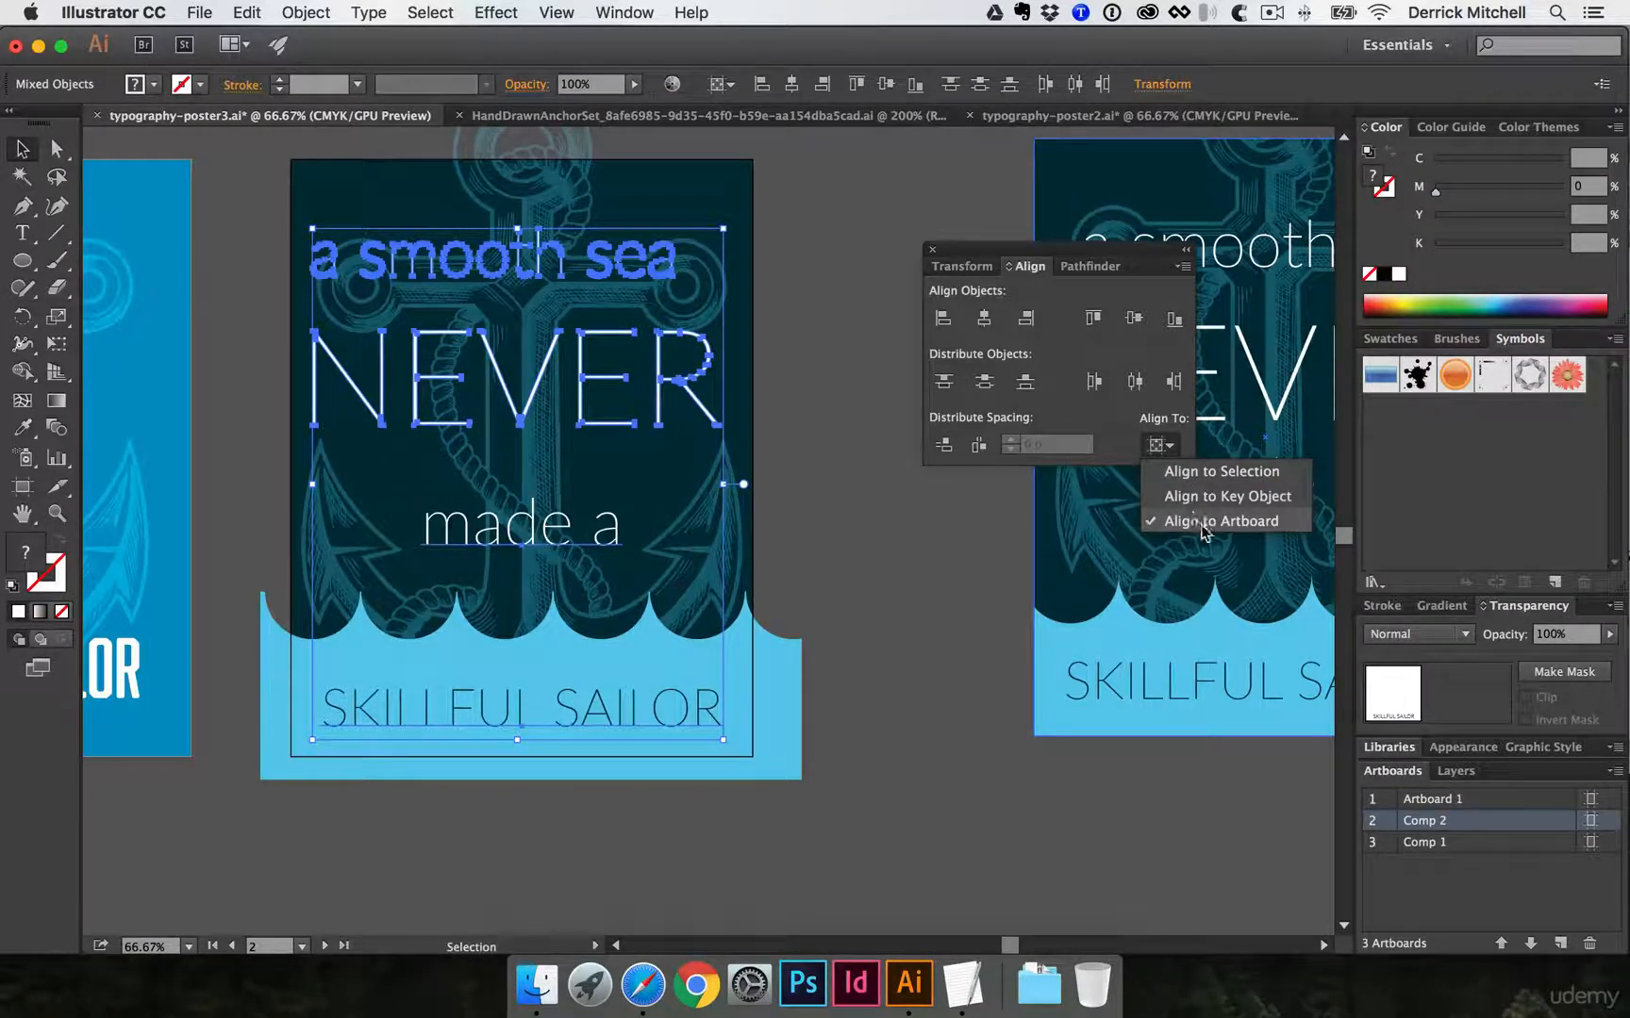
pyautogui.click(1194, 473)
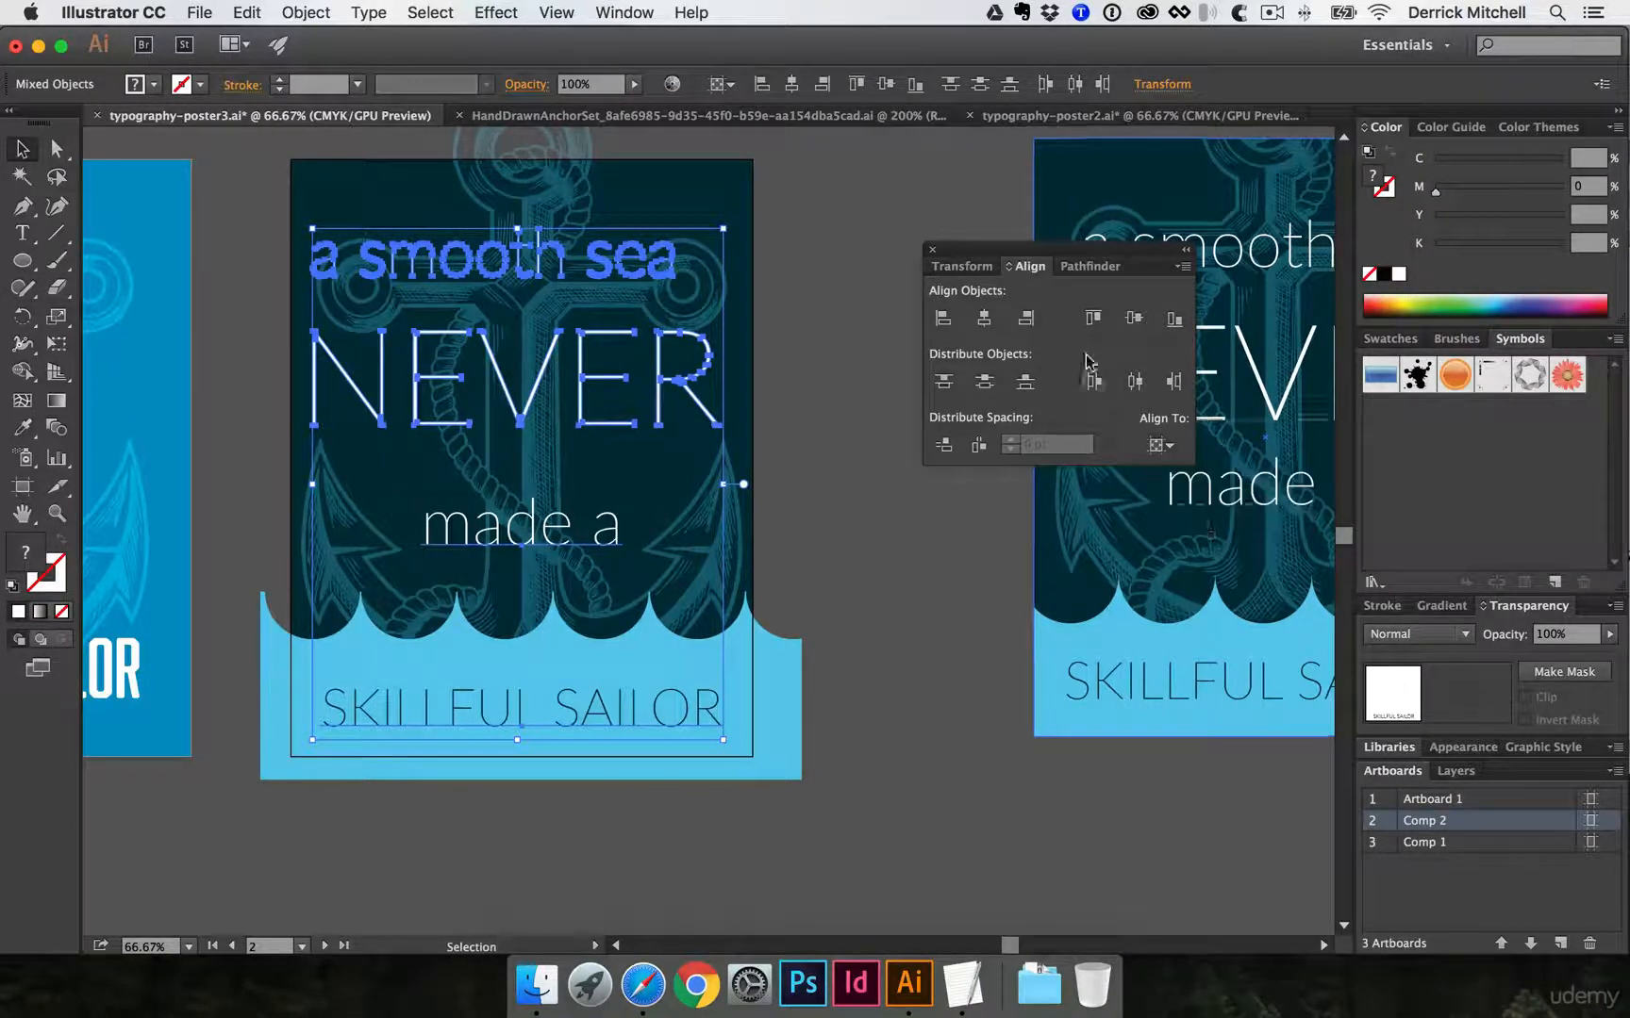
pyautogui.click(984, 320)
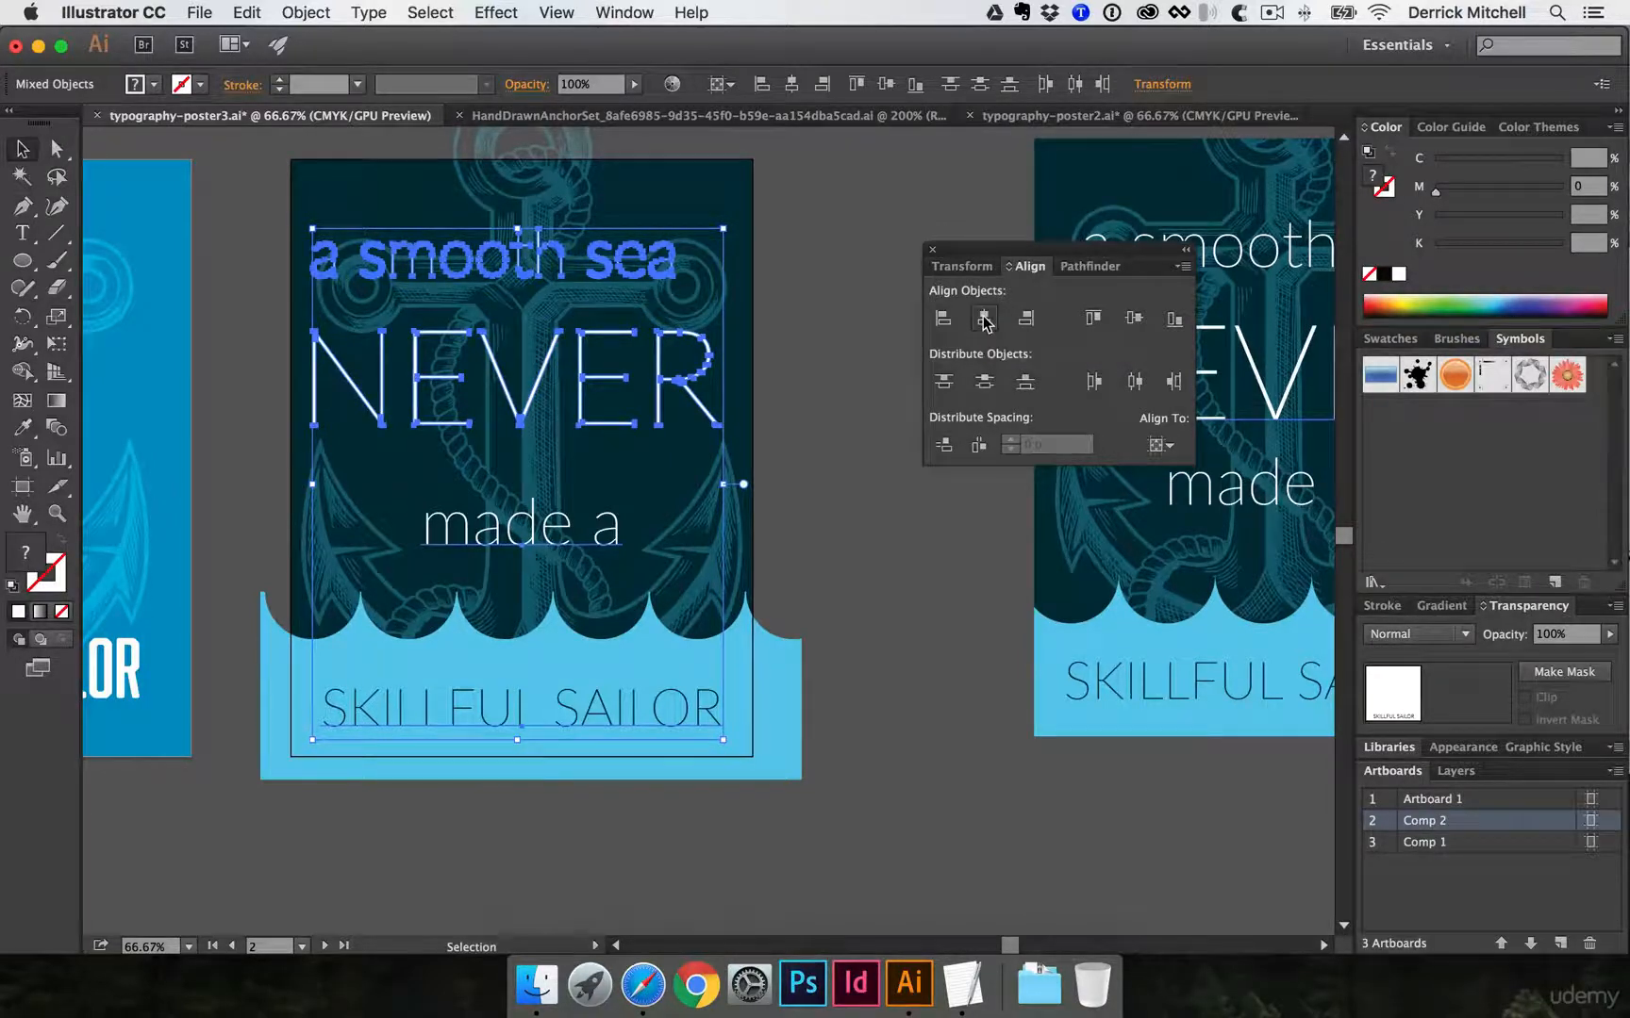
pyautogui.click(797, 399)
pyautogui.click(932, 256)
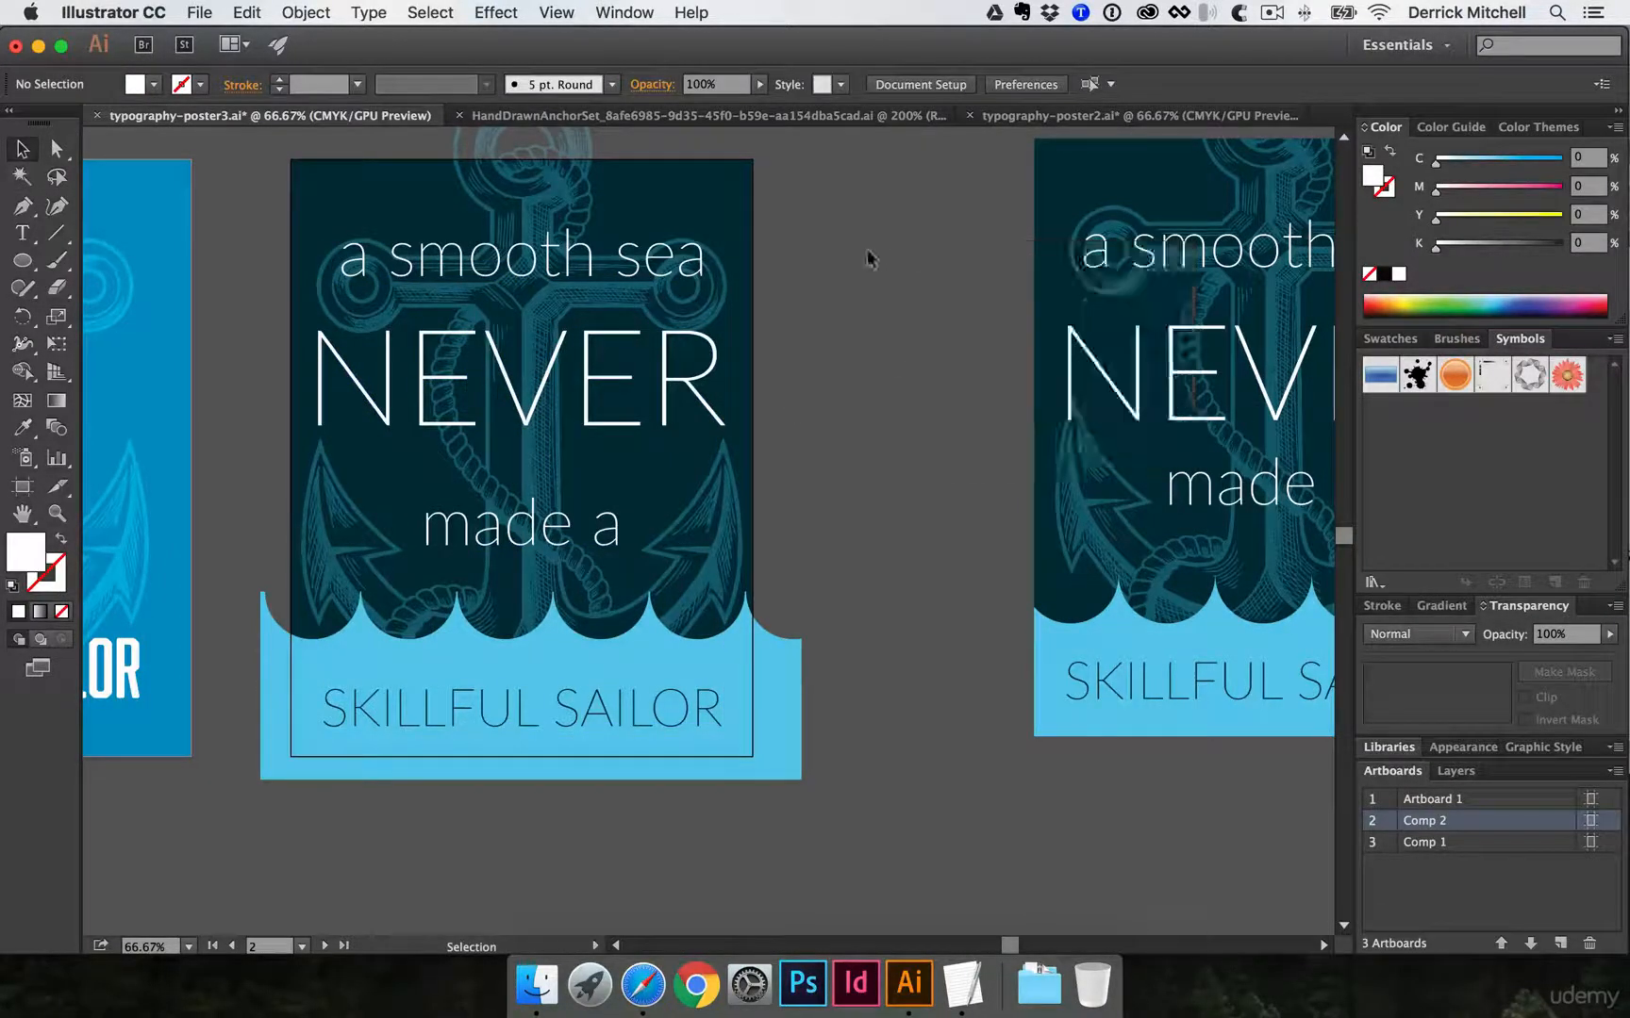
# - Move Comp 2's "a smooth sea" slightly down onto the anchor's crossbar, and move "NEVER" down closer to "made a"
pyautogui.moveTo(881, 313); pyautogui.dragTo(709, 364)
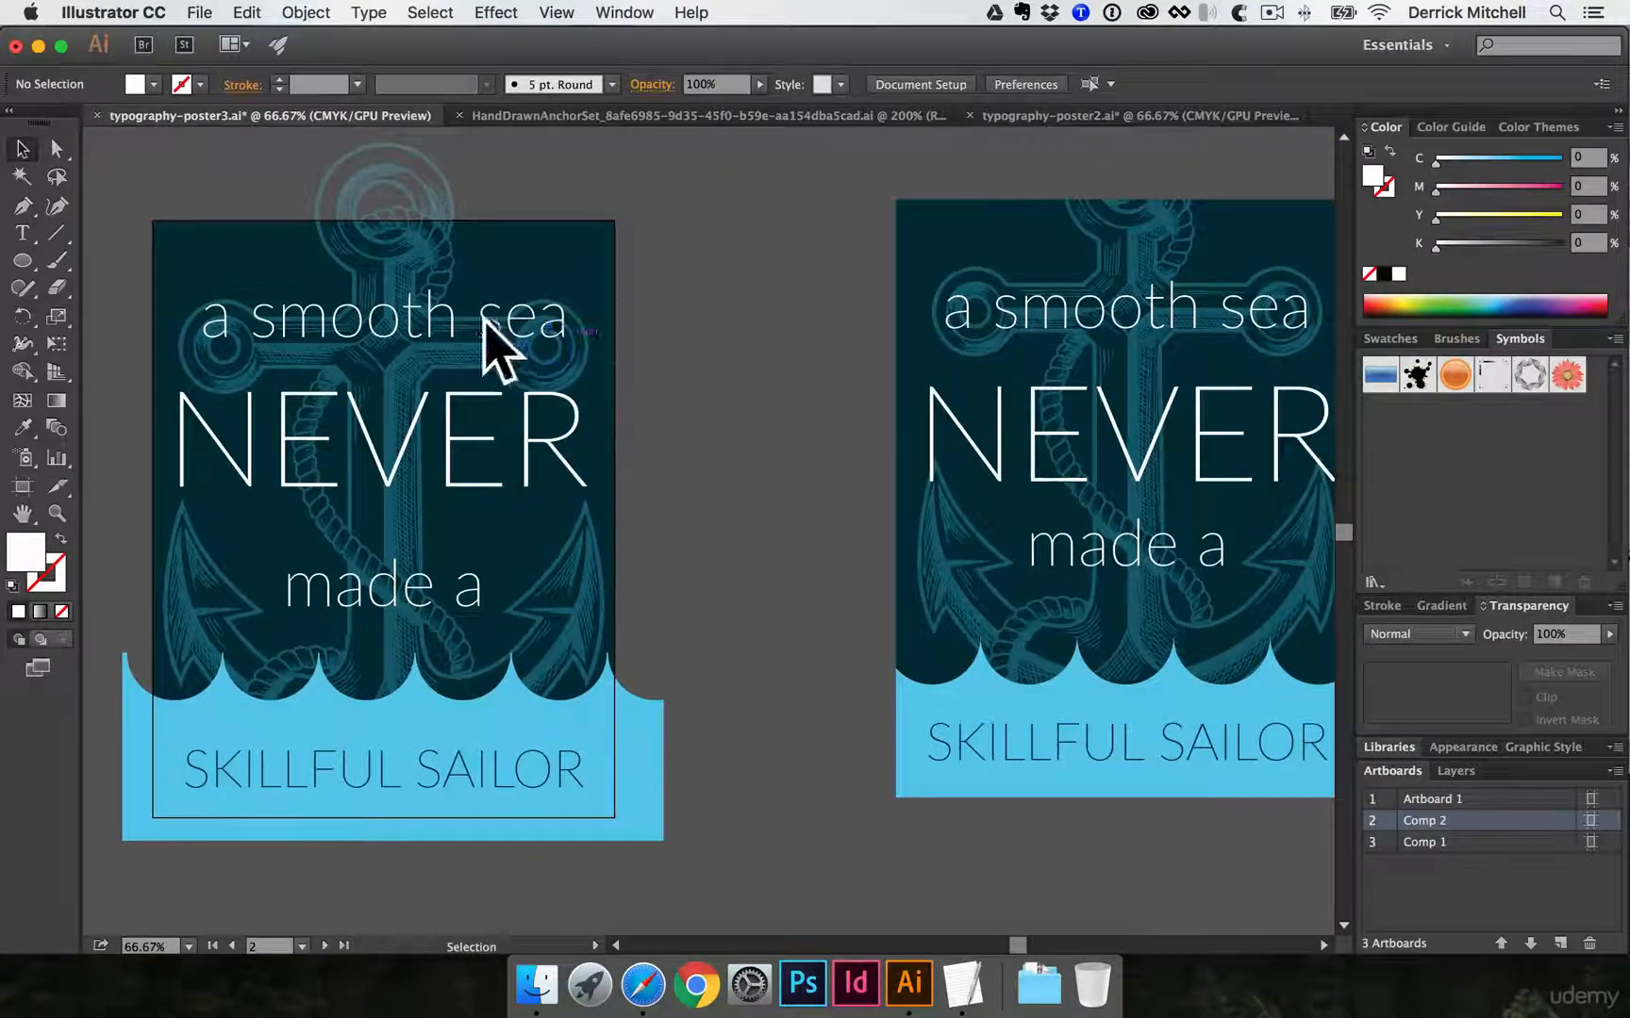
pyautogui.moveTo(407, 296); pyautogui.dragTo(409, 317)
pyautogui.moveTo(486, 485); pyautogui.dragTo(488, 409)
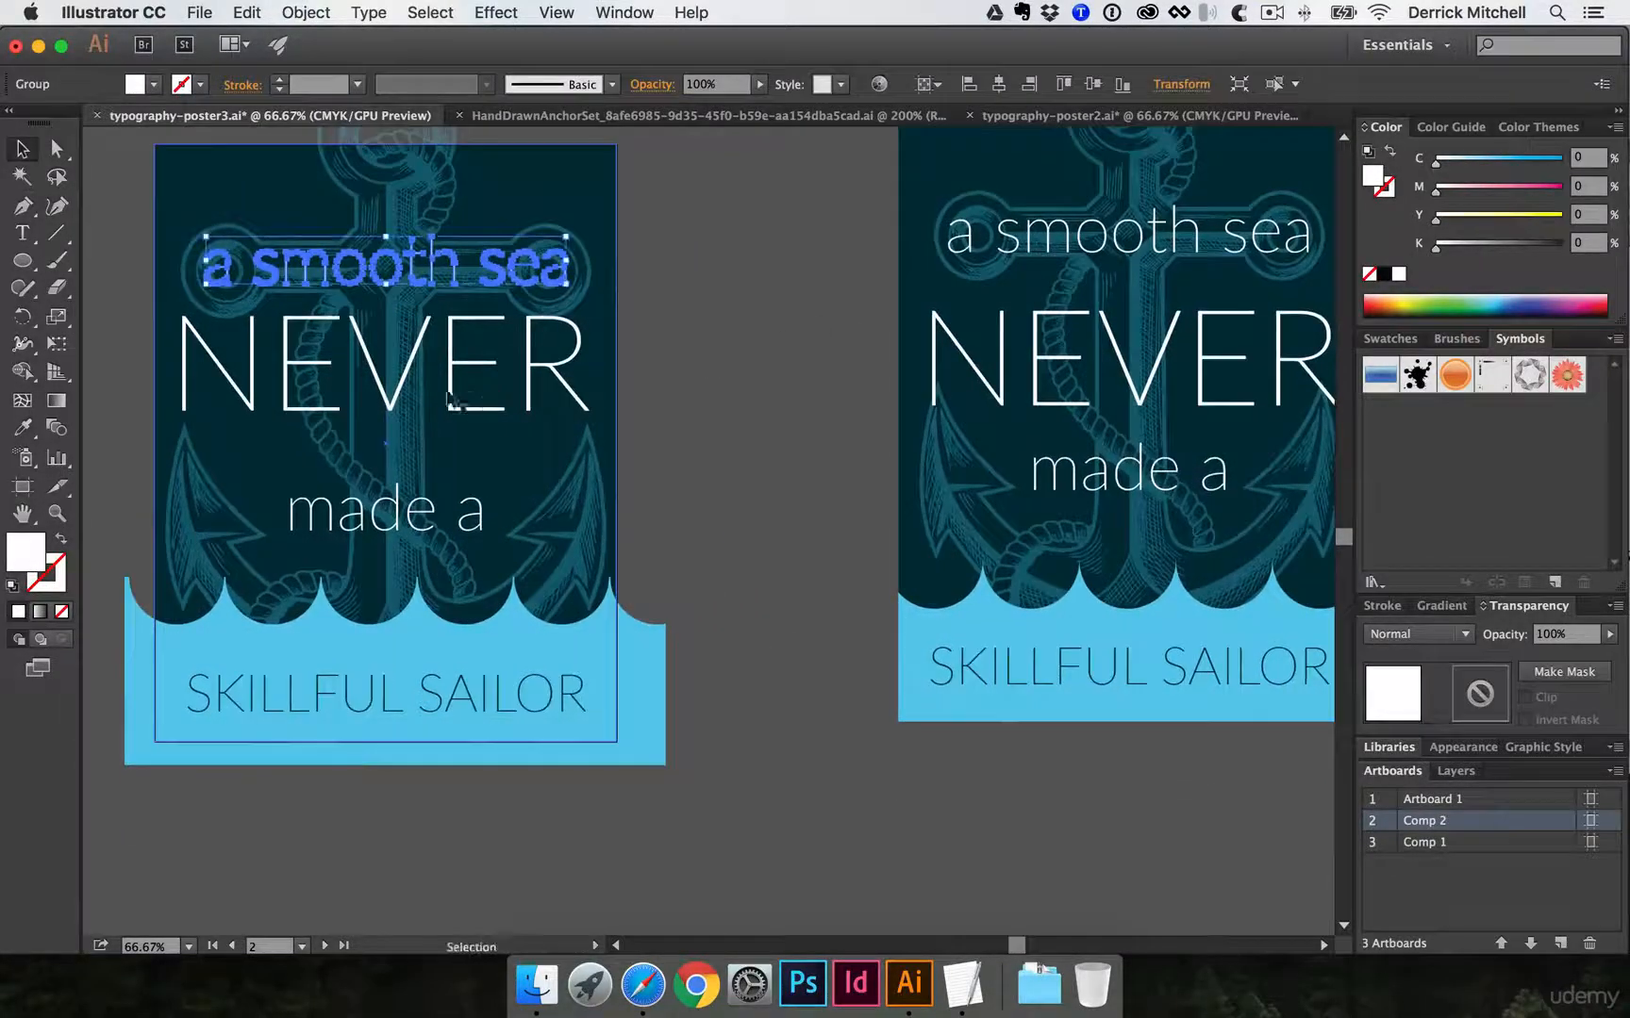
pyautogui.moveTo(385, 385); pyautogui.dragTo(386, 432)
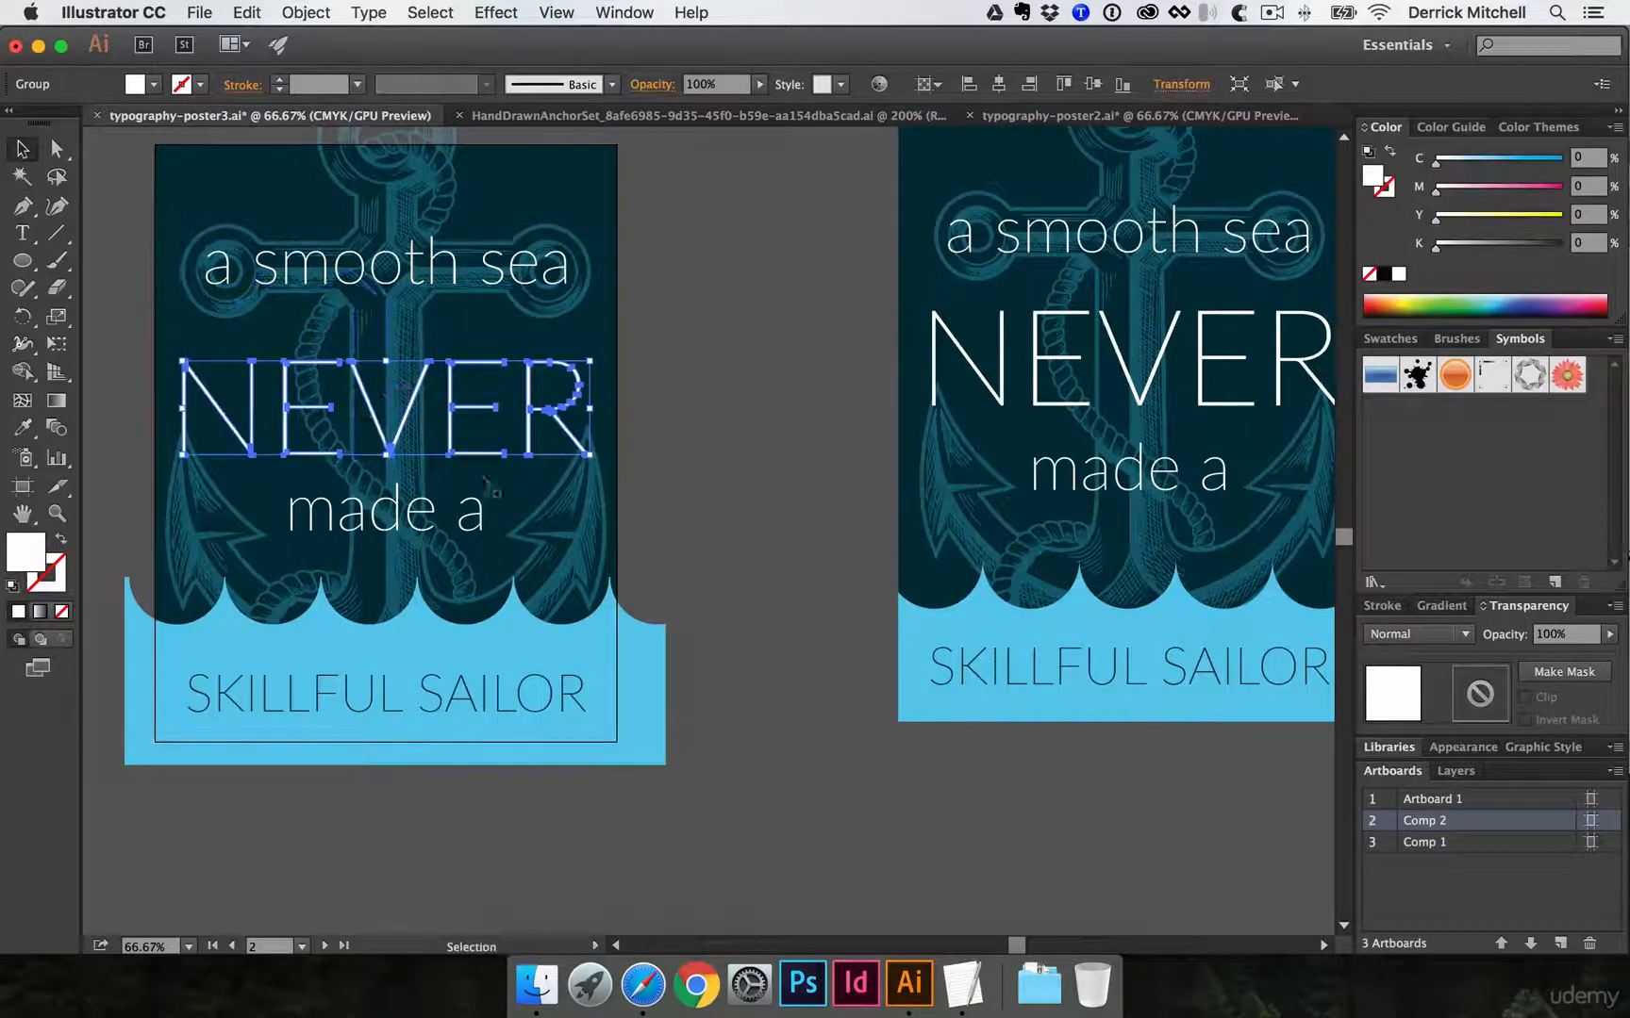
# - Try to distribute the vertical centers of Comp 2's "a smooth sea", "NEVER" and "made a" across the artboard, and undo the distribution
pyautogui.click(414, 522)
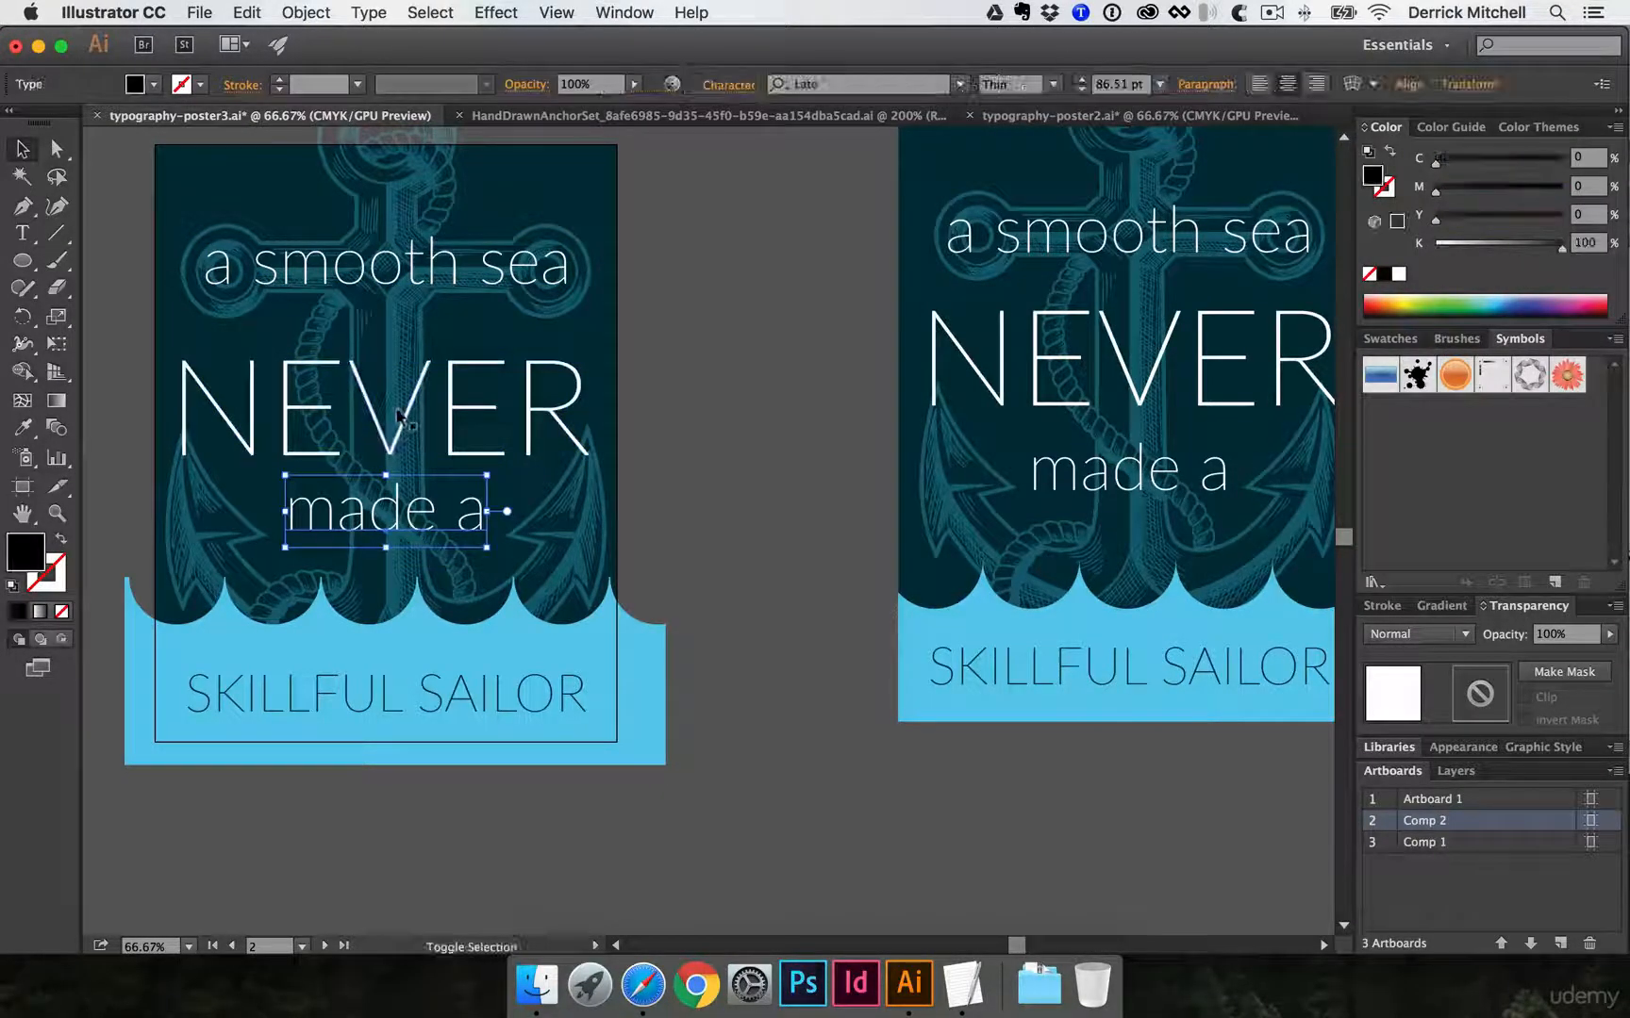
pyautogui.keyDown('shift'); pyautogui.click(413, 410); pyautogui.keyUp('shift')
pyautogui.keyDown('shift'); pyautogui.click(409, 278); pyautogui.keyUp('shift')
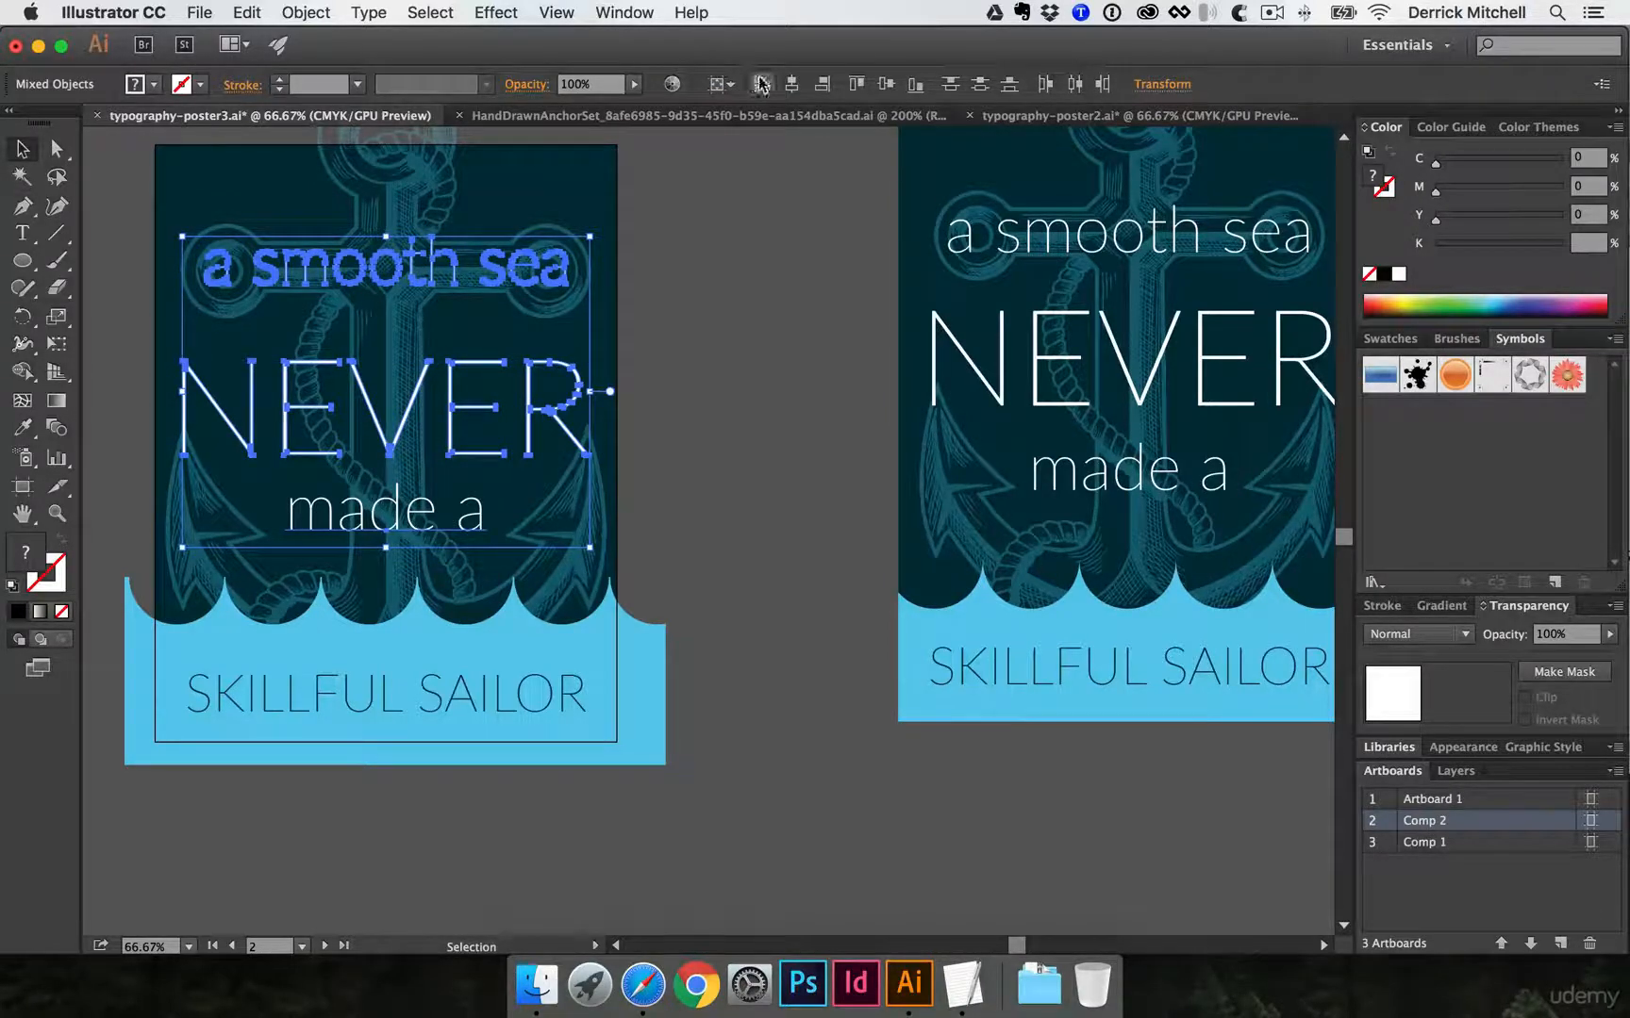
pyautogui.click(981, 90)
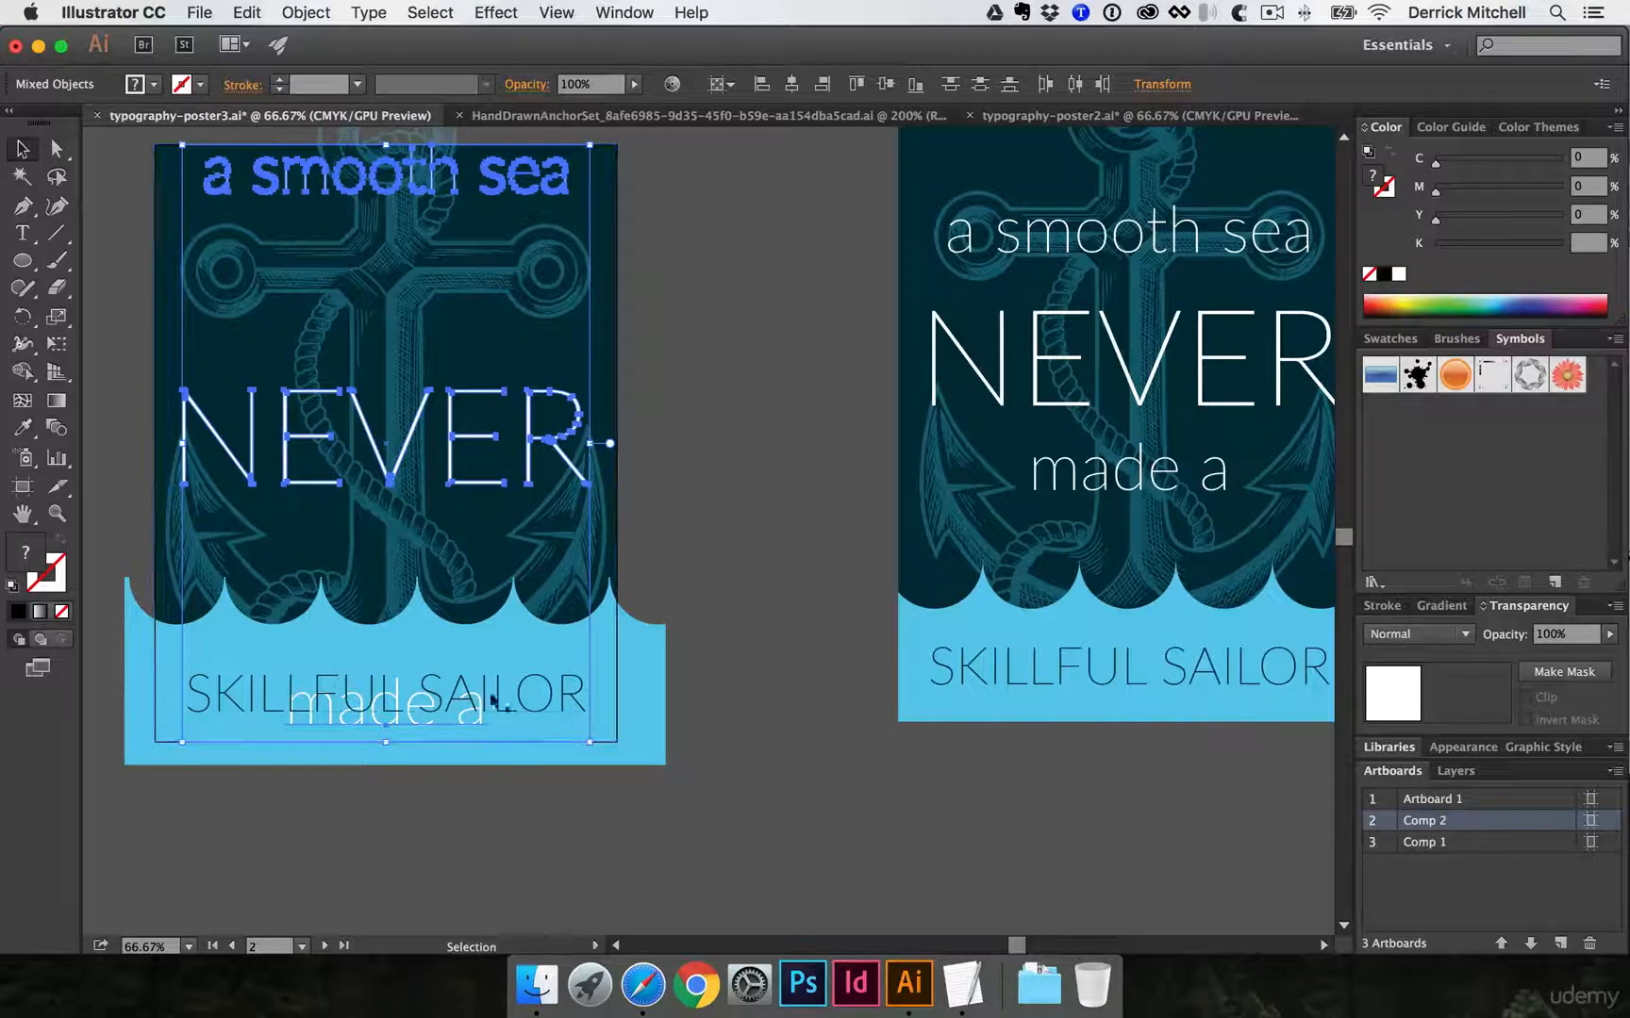
pyautogui.press('a')
pyautogui.press('super+z')
pyautogui.press('v')
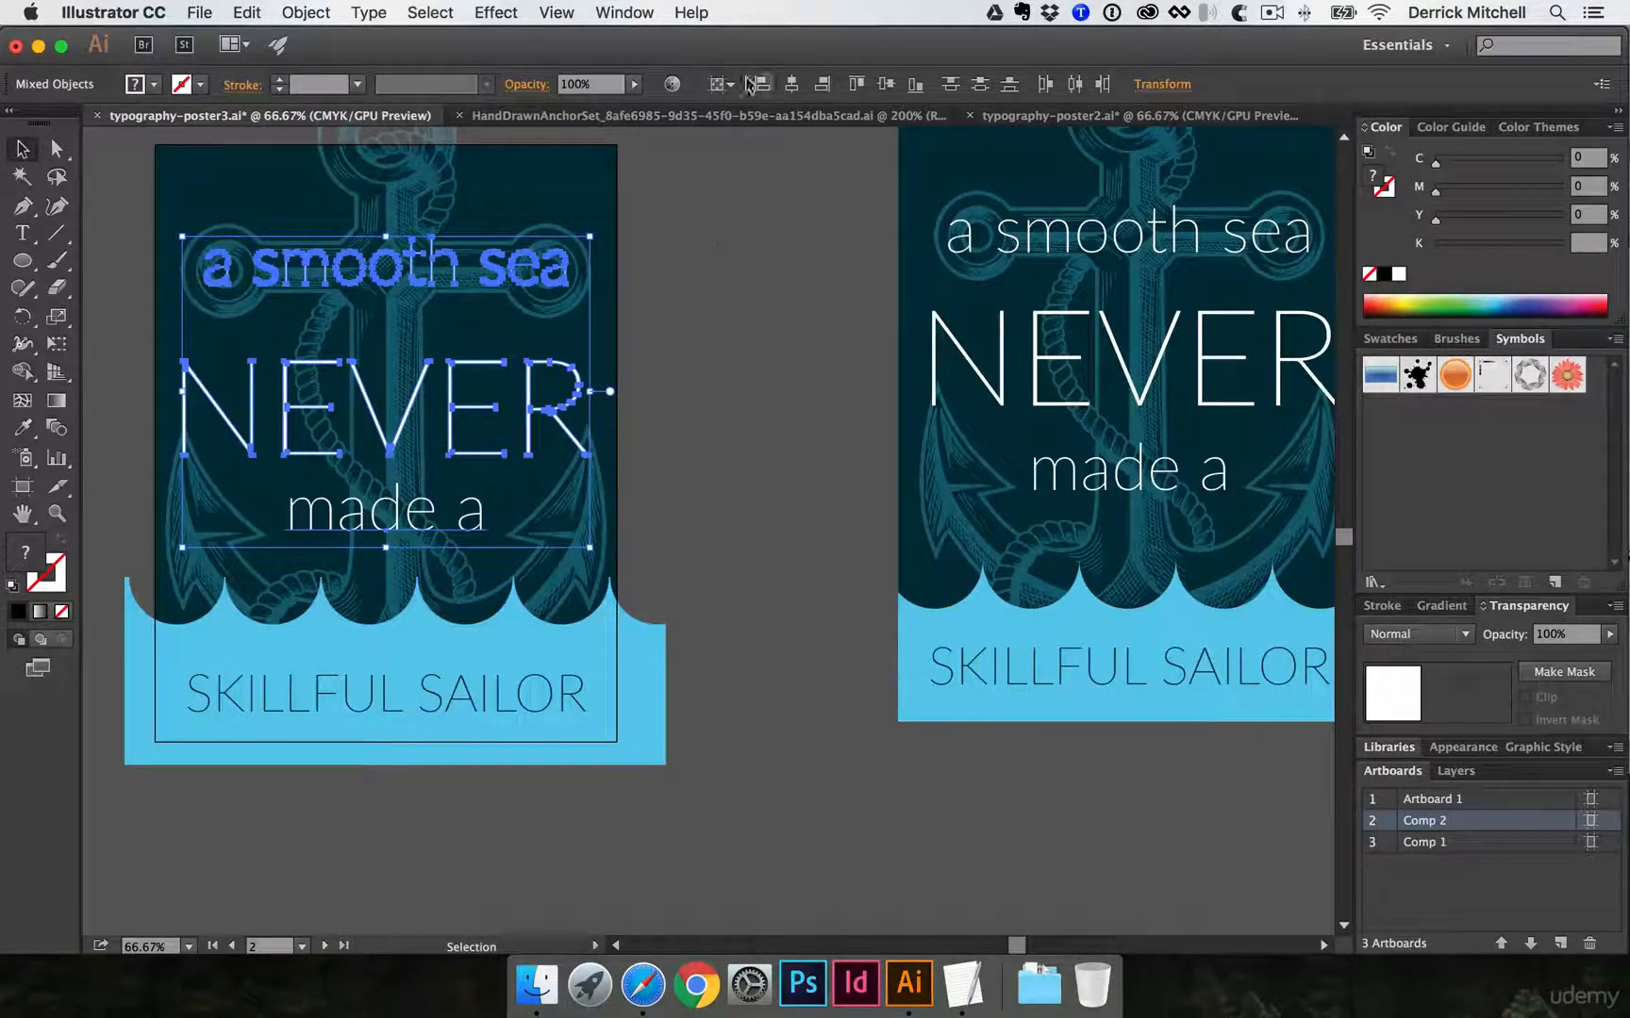
# - Switch alignment to Align to Selection, distribute the three selected lines evenly by their vertical centers, and deselect them
pyautogui.click(715, 85)
pyautogui.click(754, 111)
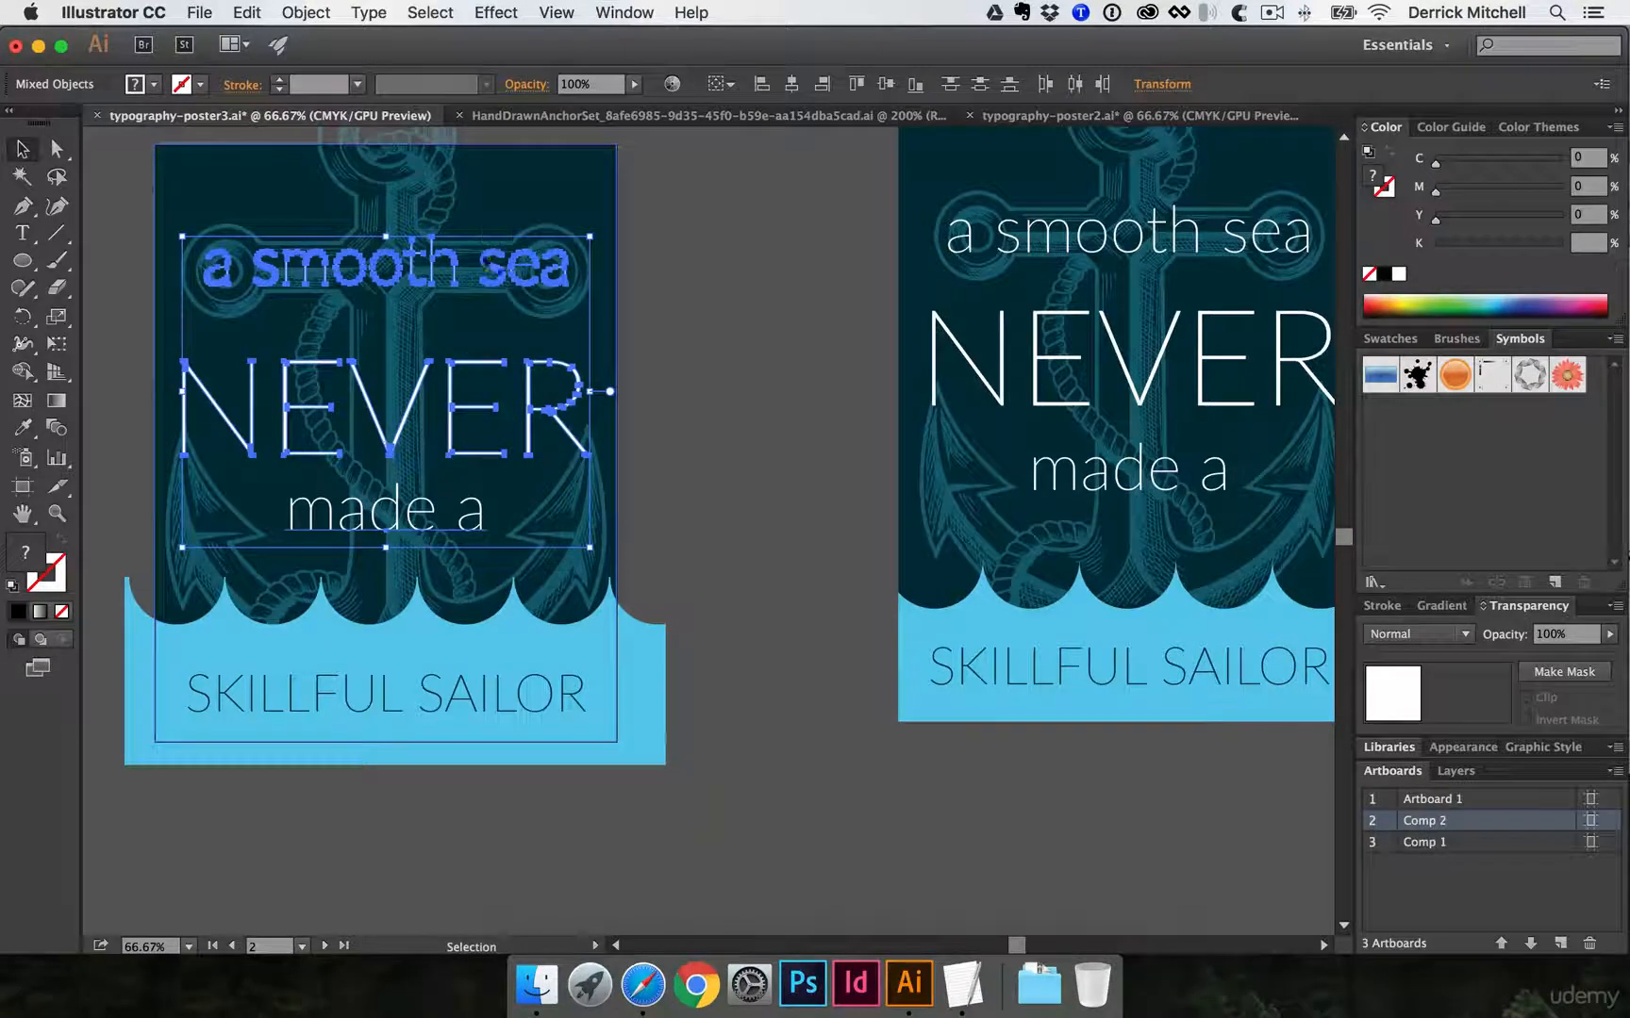
pyautogui.click(981, 85)
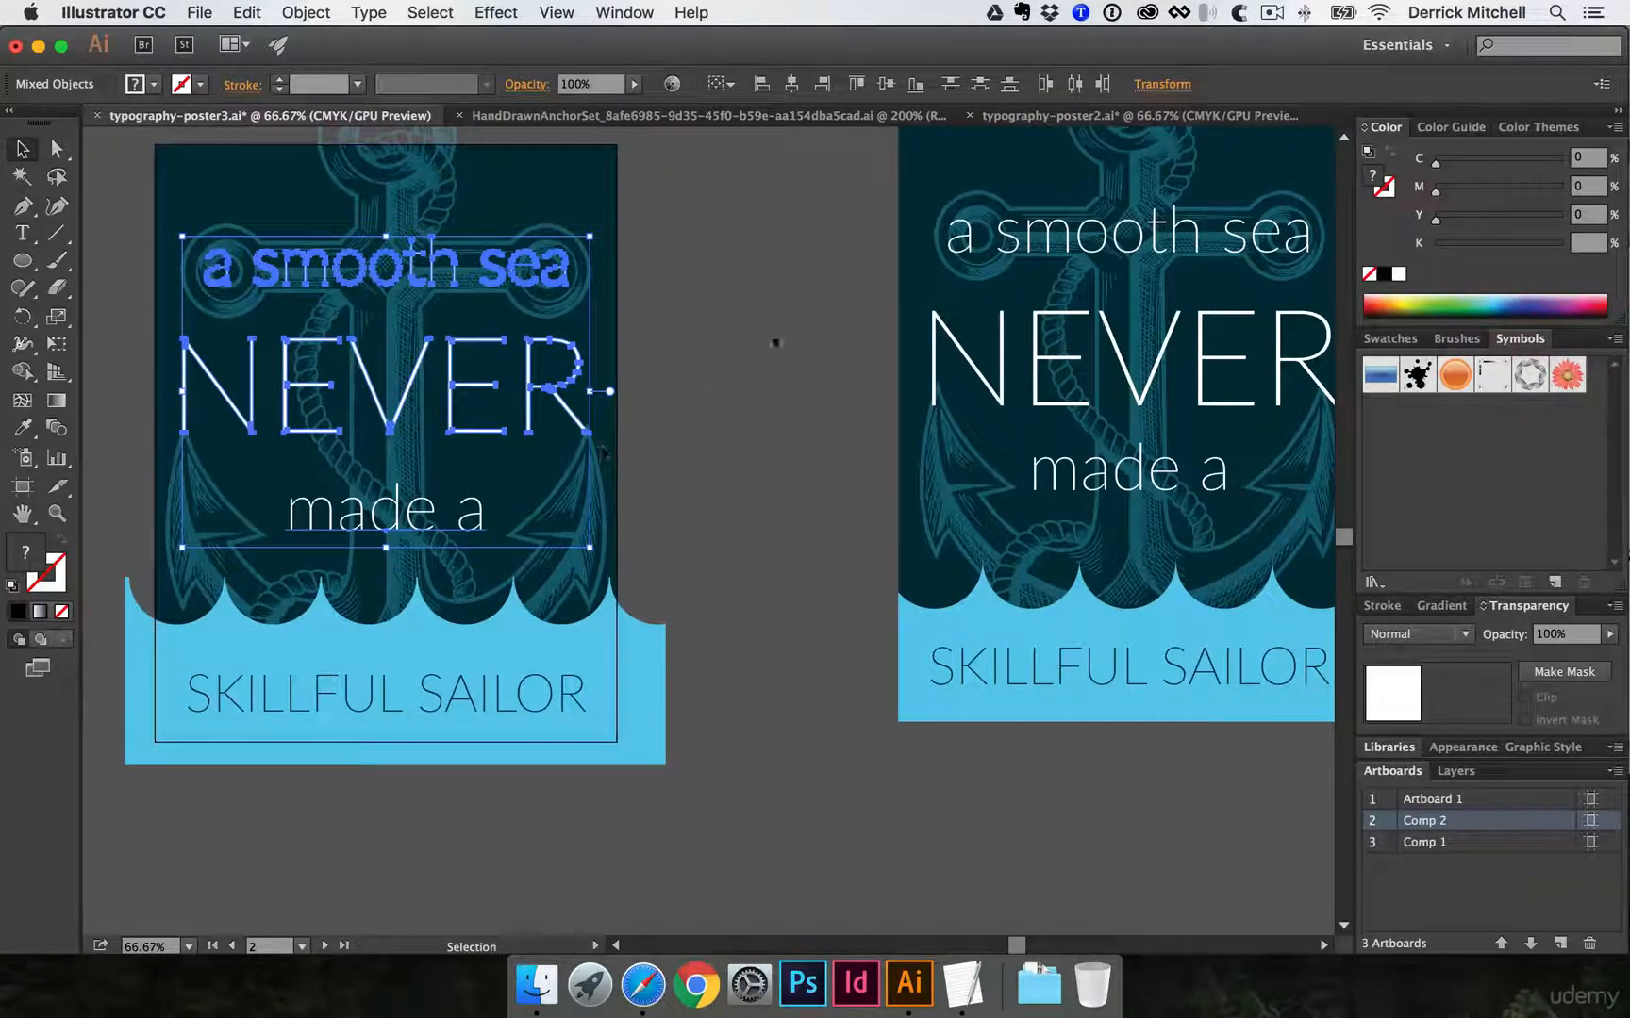
pyautogui.click(792, 303)
# - Delete the reference NEVER poster beside Comp 2 together with the stray "made" and "a skillful sailor" text above it
pyautogui.moveTo(760, 368); pyautogui.dragTo(636, 350)
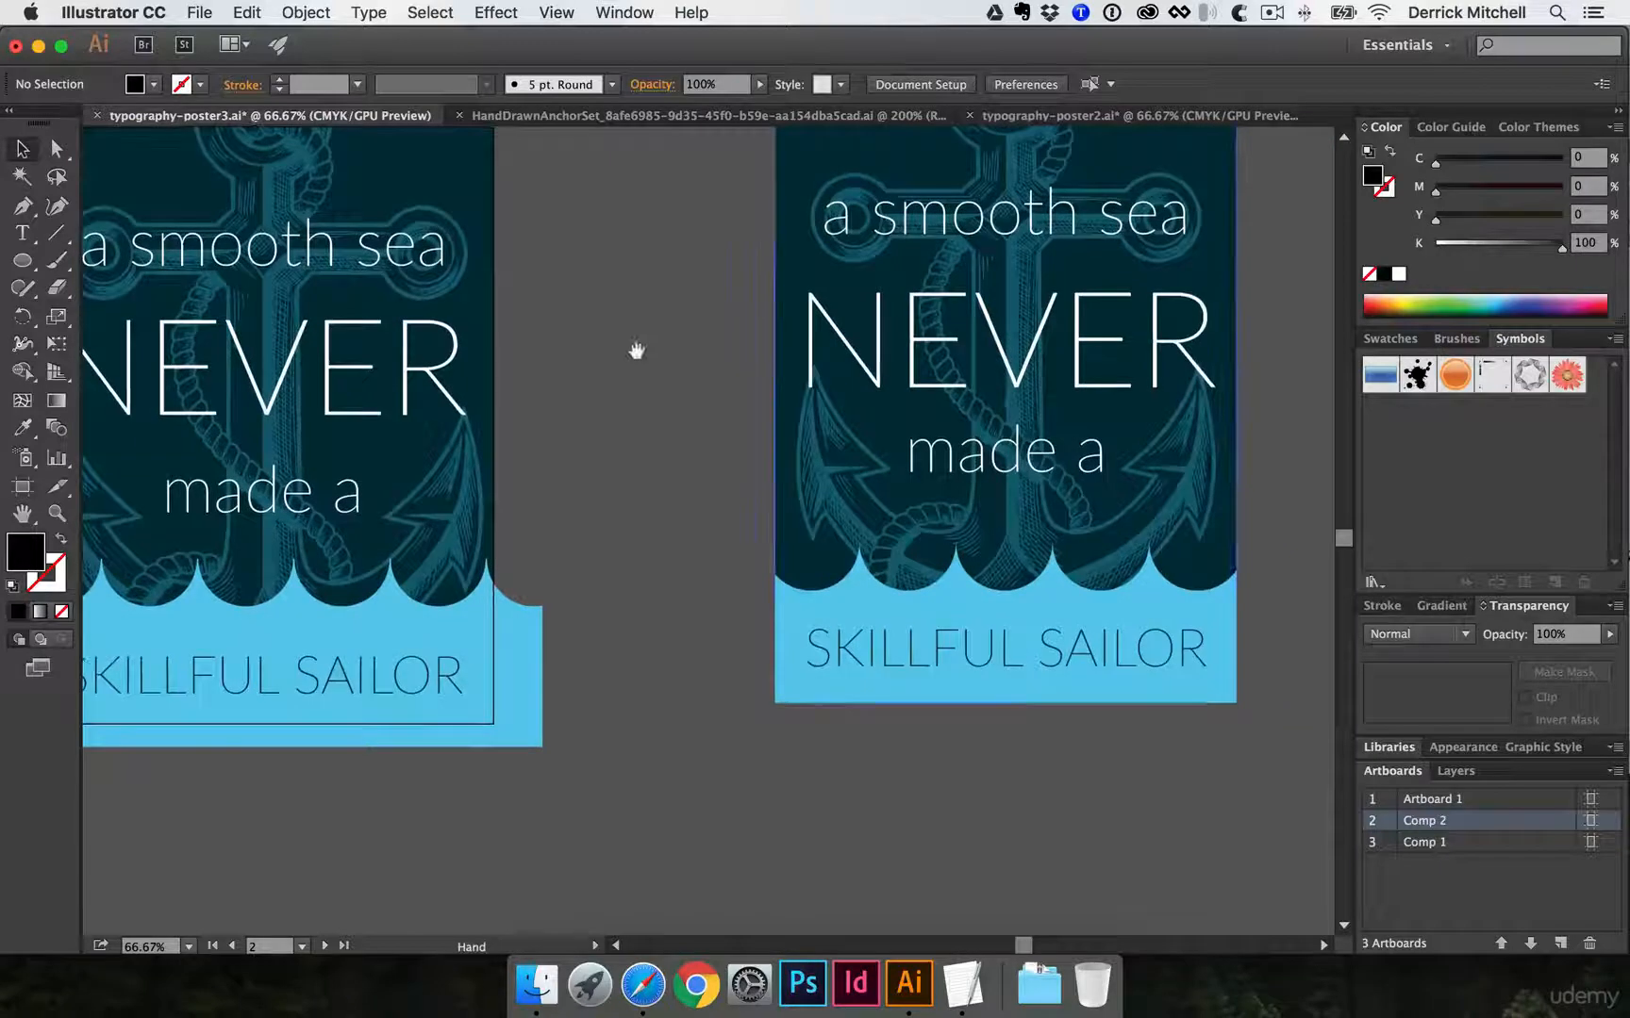
pyautogui.keyDown('alt'); pyautogui.keyDown('super'); pyautogui.click(637, 351); pyautogui.keyUp('super'); pyautogui.keyUp('alt')
pyautogui.moveTo(659, 465); pyautogui.dragTo(480, 428)
pyautogui.keyDown('alt'); pyautogui.keyDown('super'); pyautogui.click(555, 441); pyautogui.keyUp('super'); pyautogui.keyUp('alt')
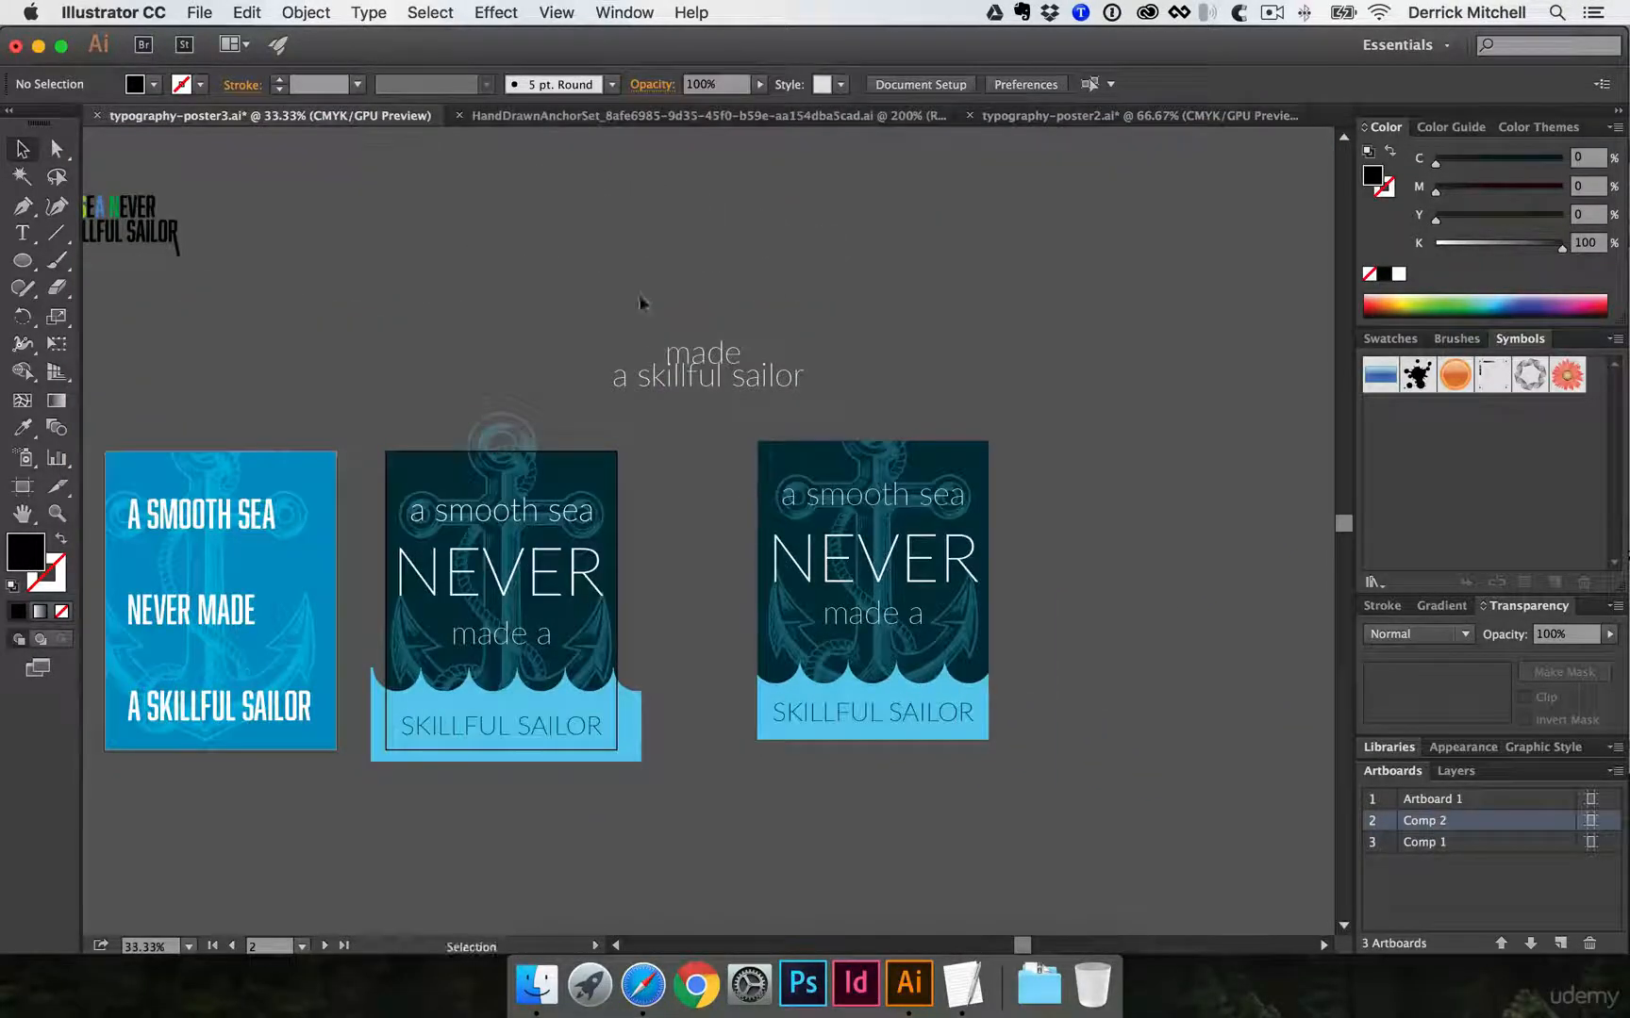
pyautogui.click(785, 382)
pyautogui.moveTo(1021, 803); pyautogui.dragTo(1043, 795)
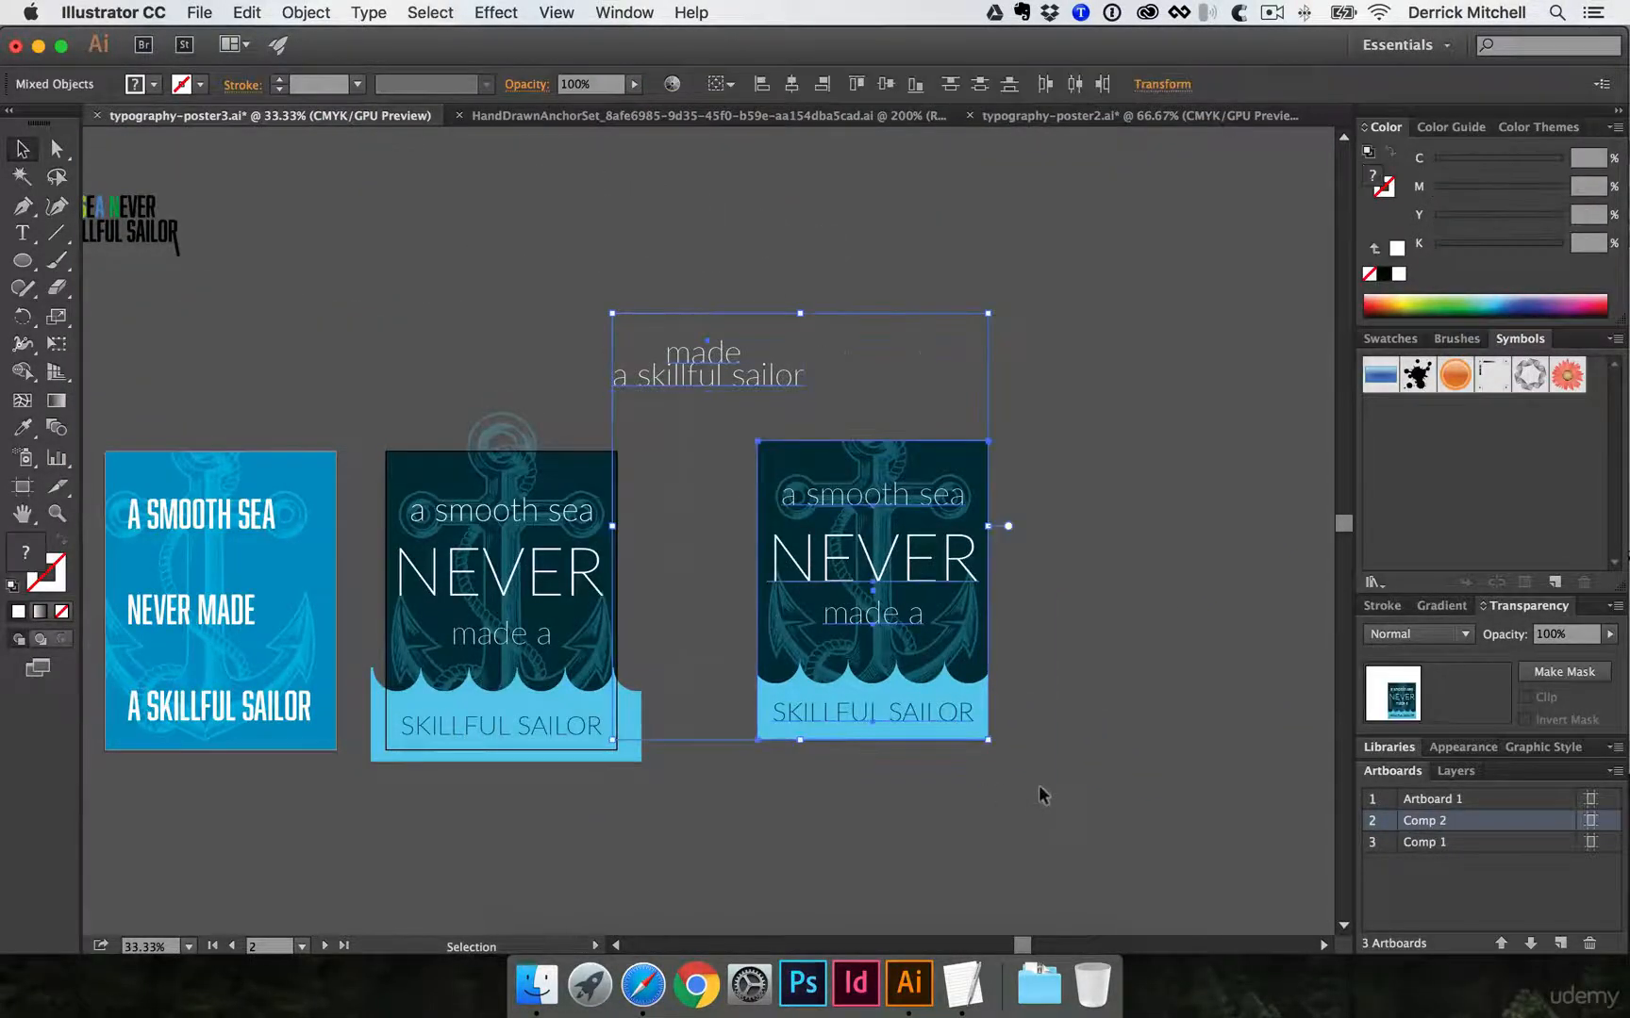
pyautogui.press('a')
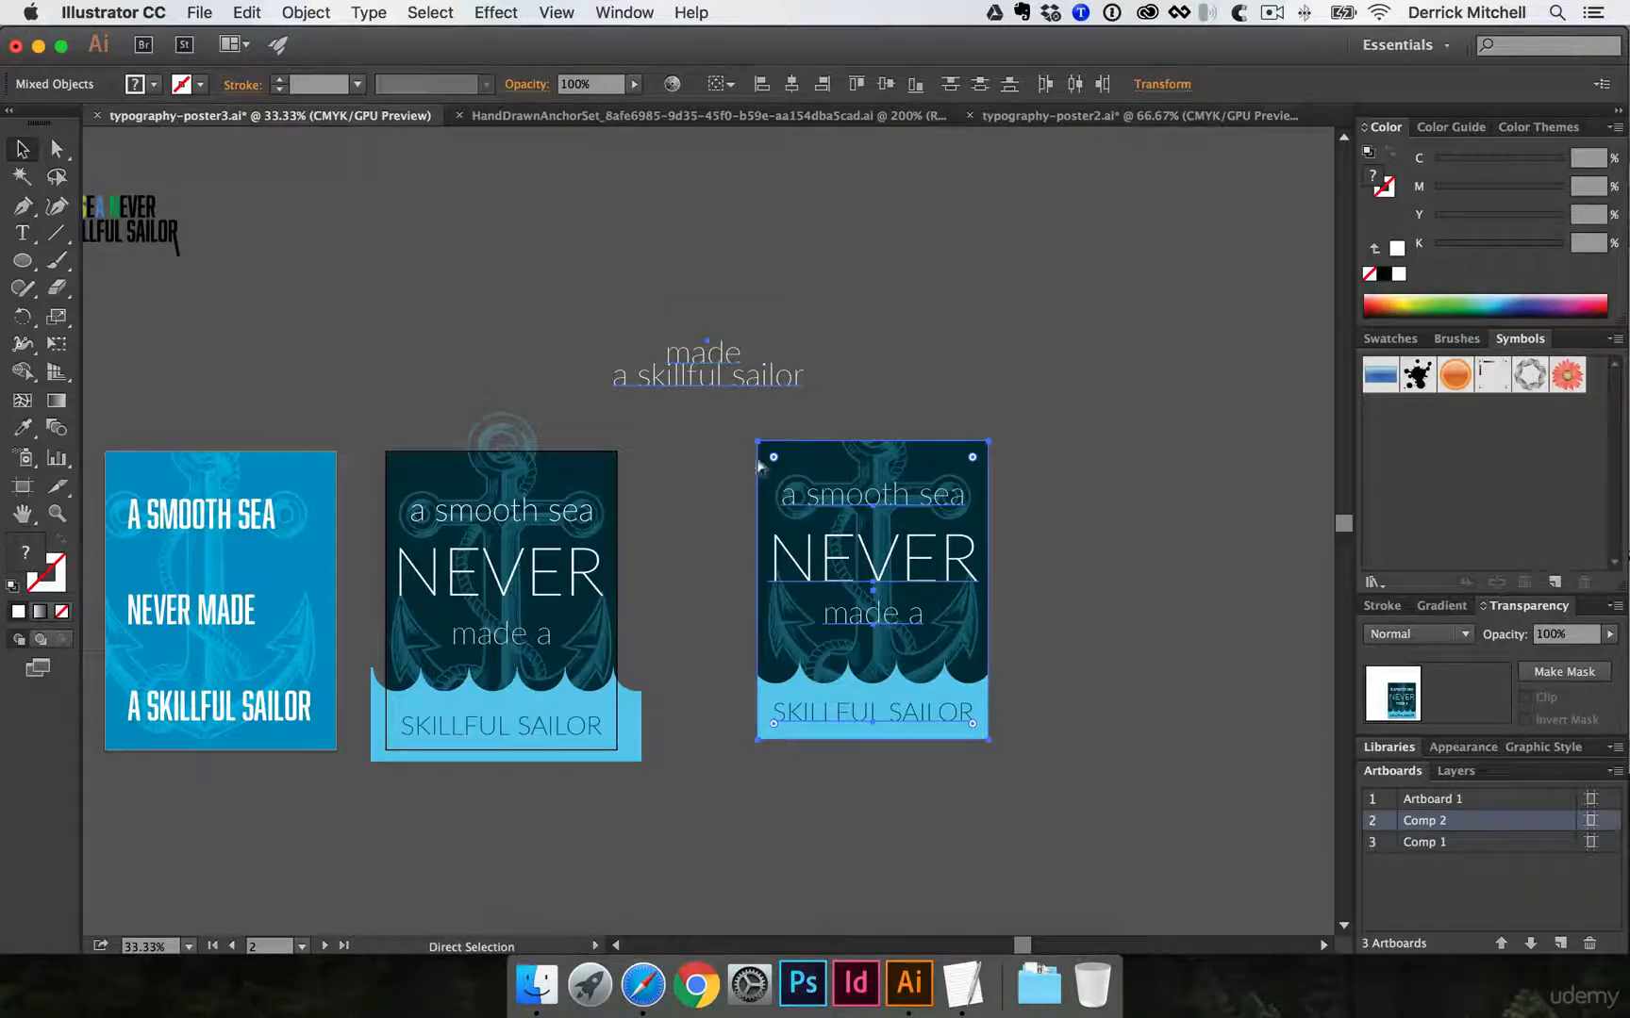
pyautogui.press('v')
pyautogui.hotkey('ctrl', 's')
pyautogui.press('Delete')
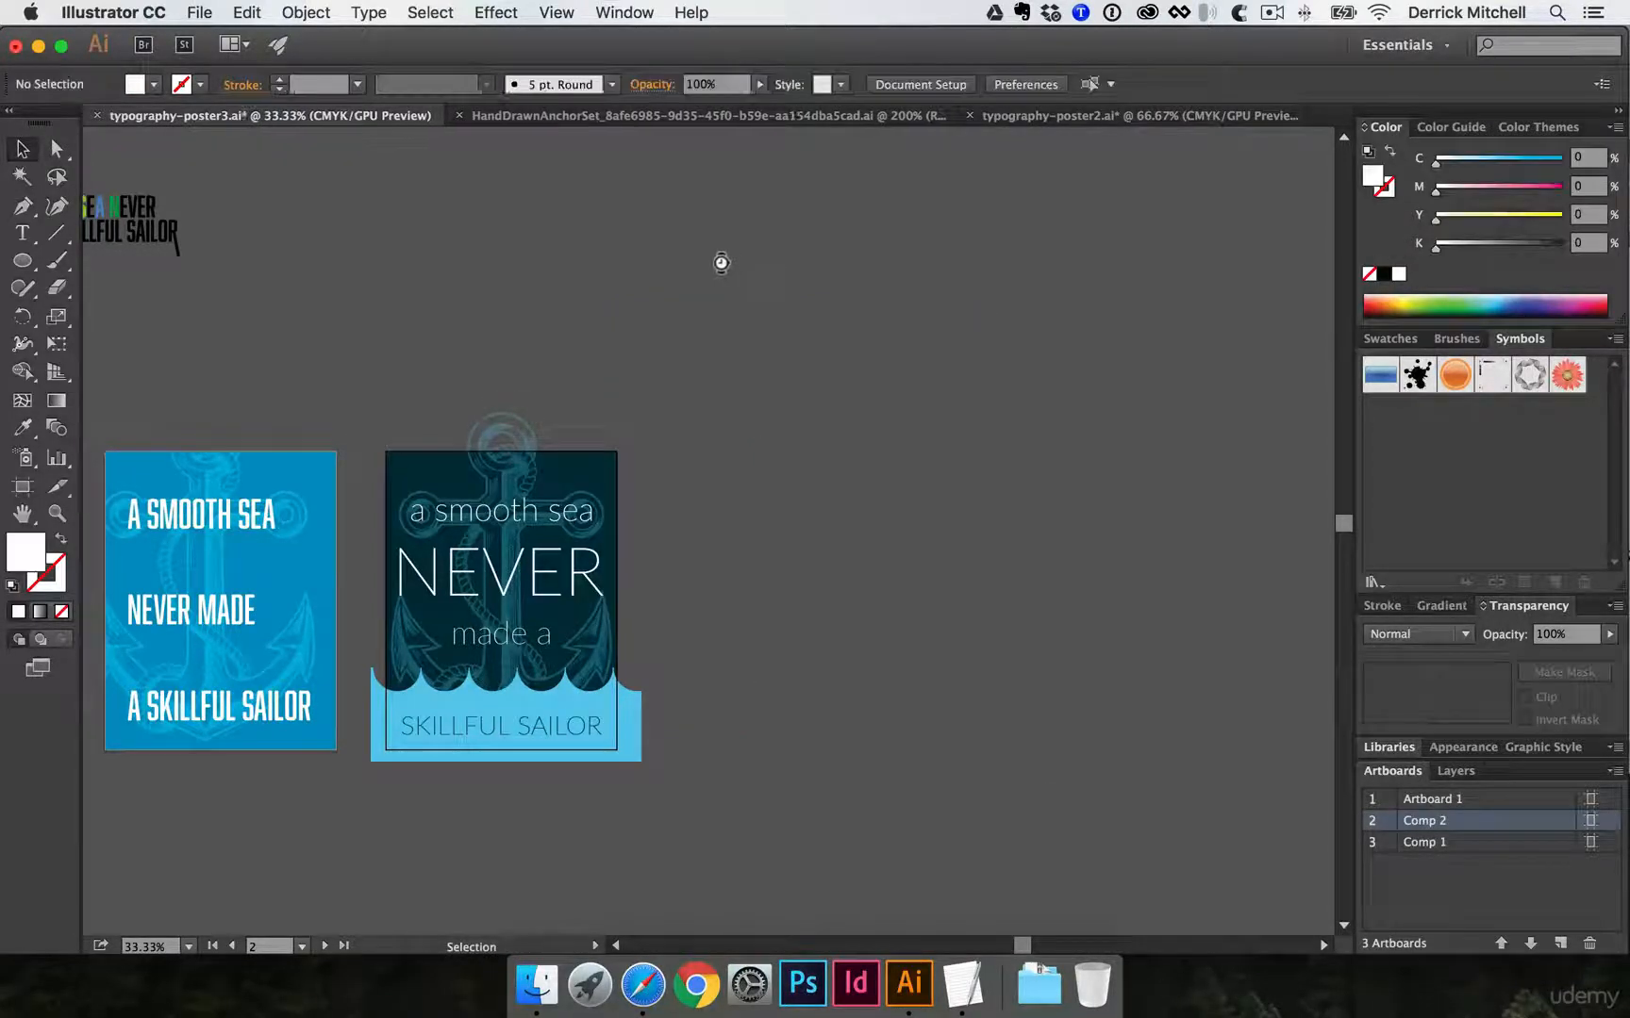
# - Duplicate the Comp 2 artboard with its artwork to its right using the Artboard tool, and return to the Selection tool
pyautogui.hotkey('shift', 'o')
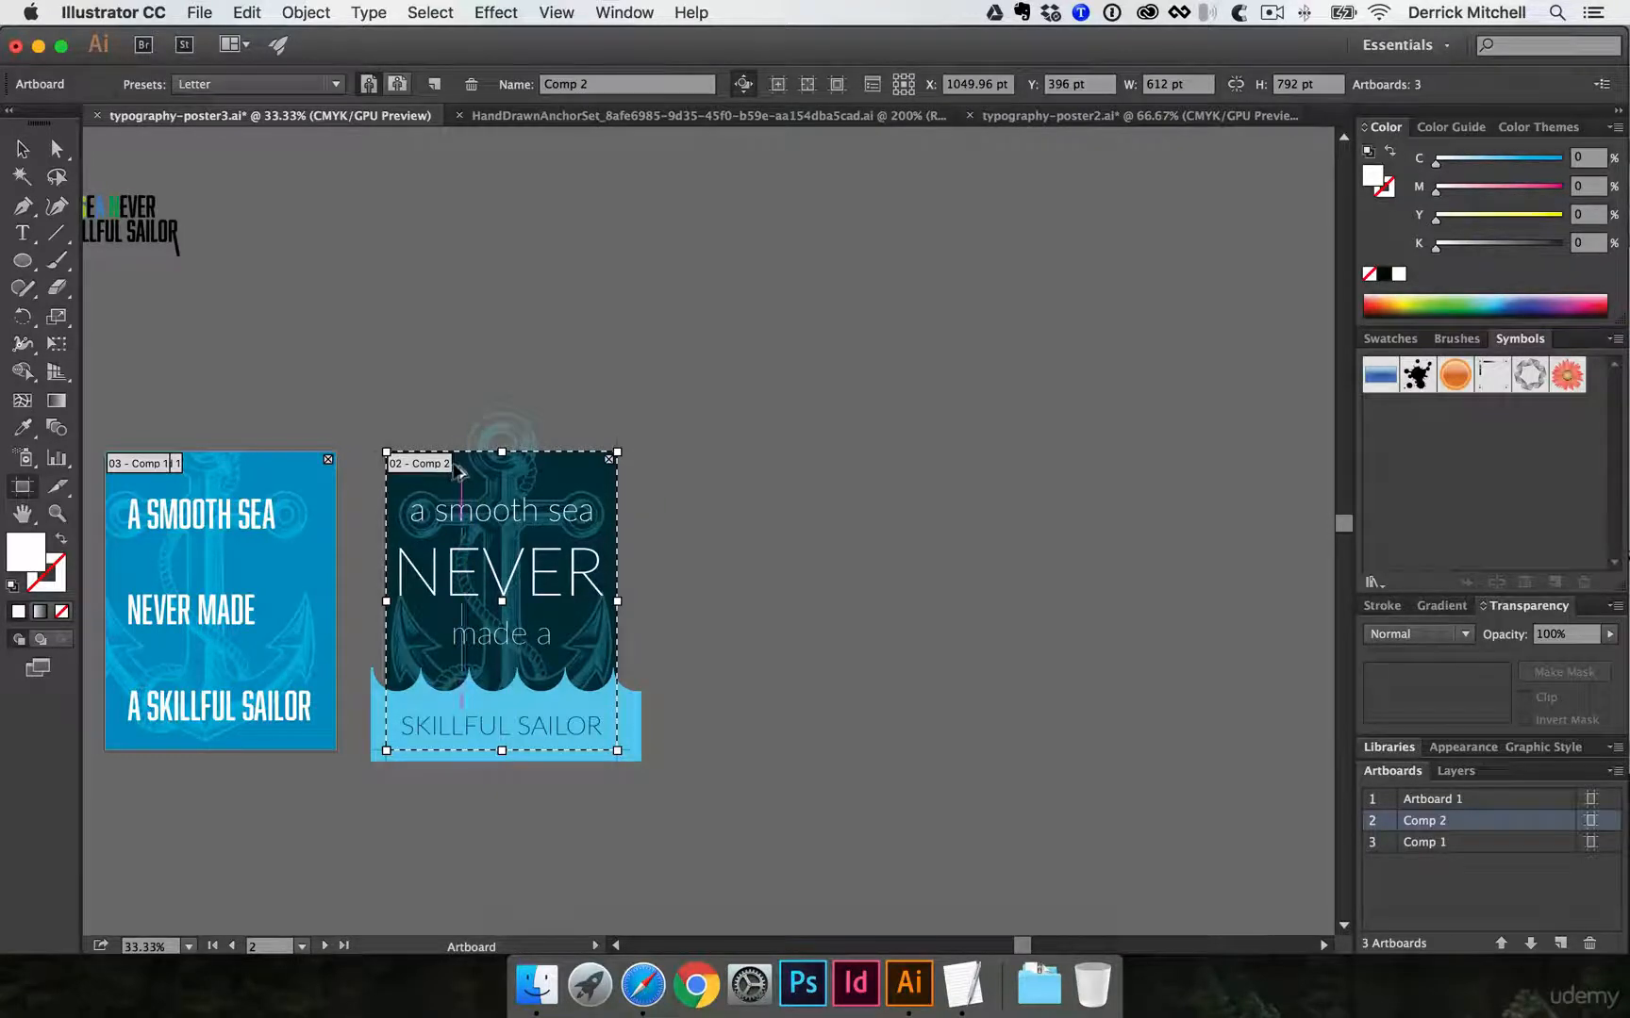
pyautogui.moveTo(456, 468); pyautogui.dragTo(749, 483)
pyautogui.moveTo(887, 526); pyautogui.dragTo(775, 464)
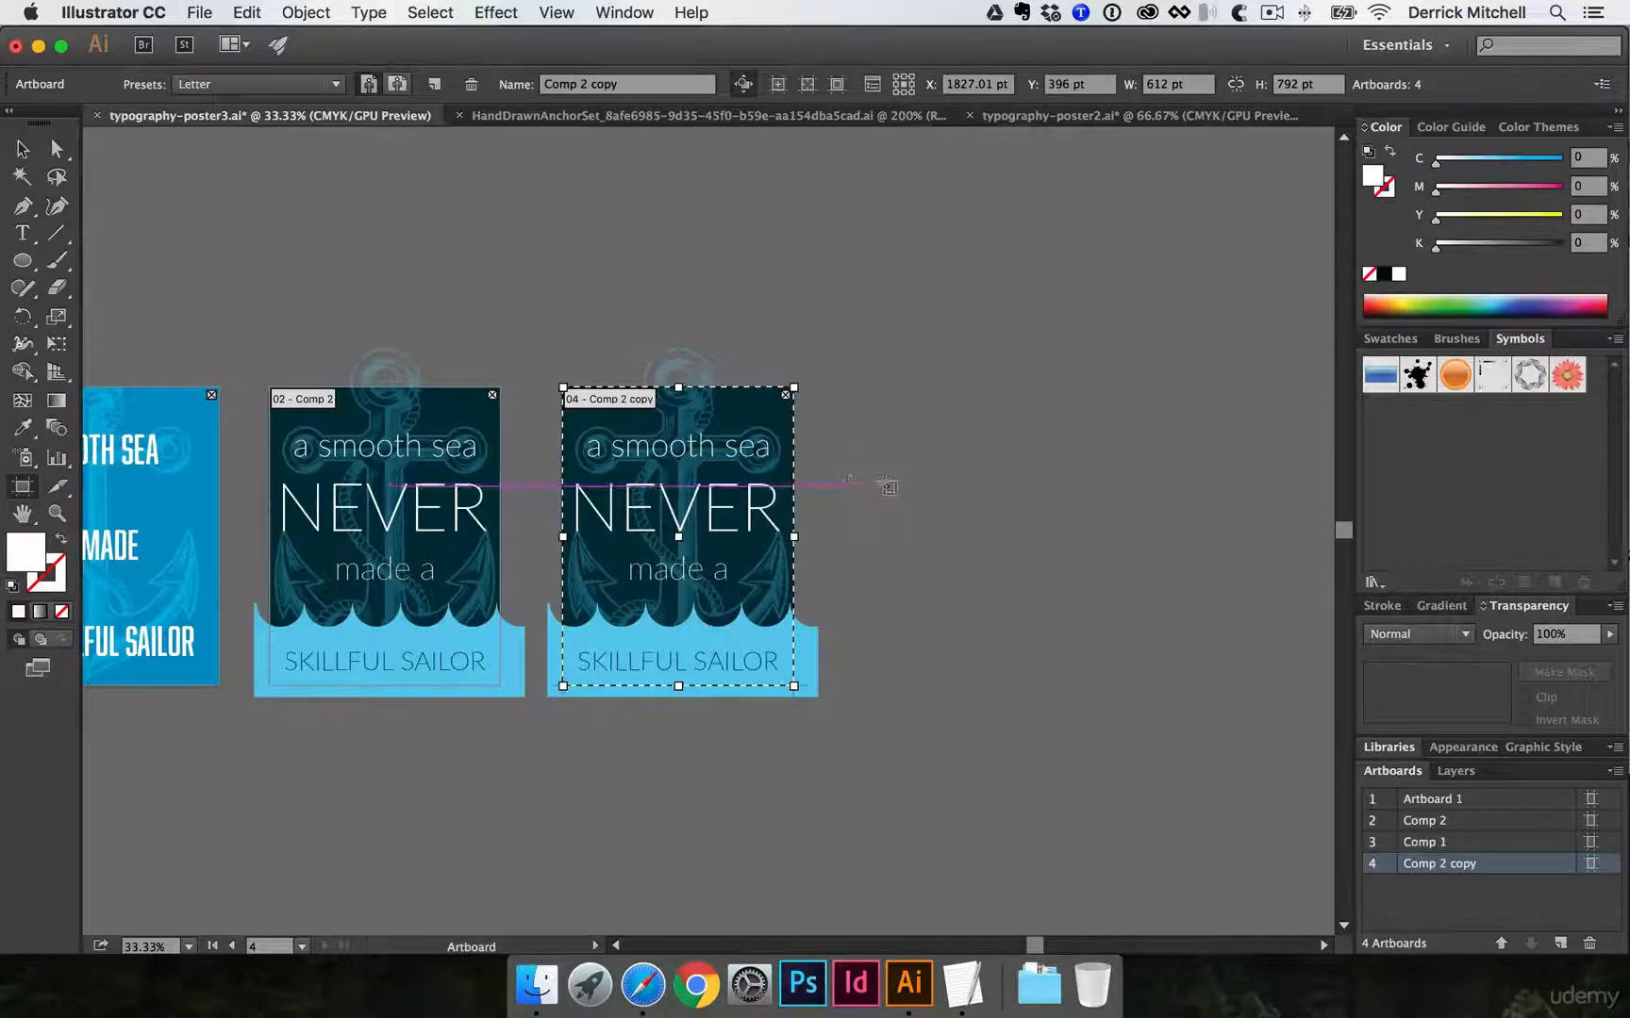
pyautogui.press('v')
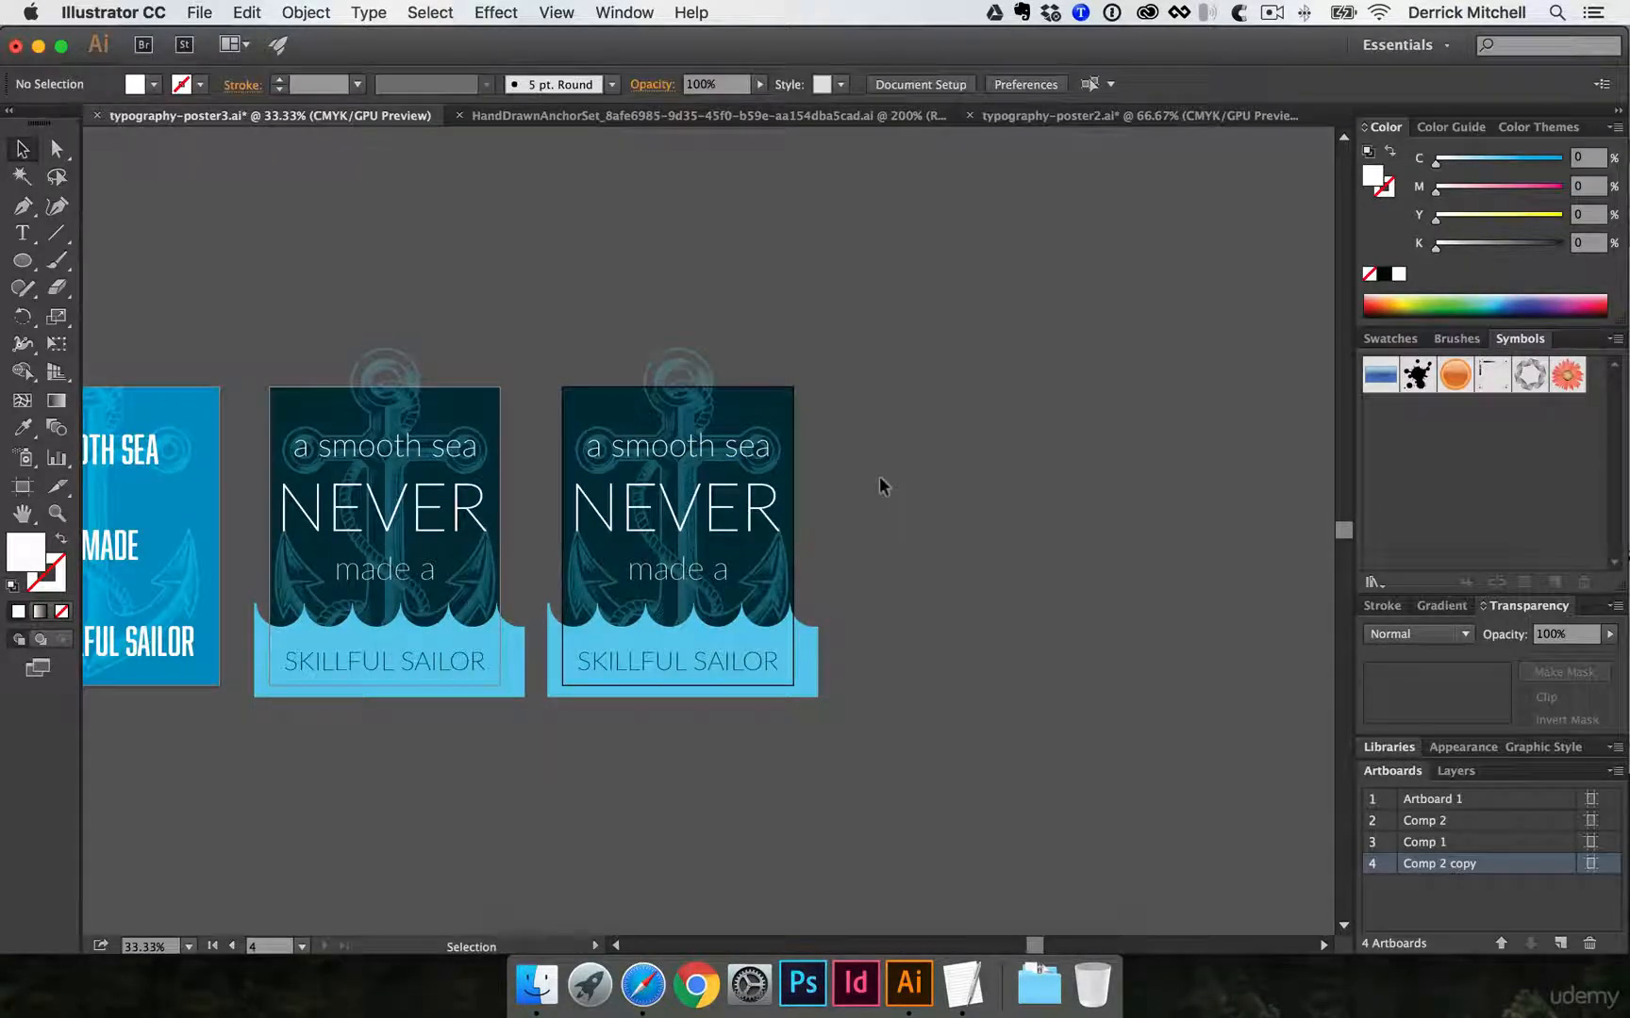